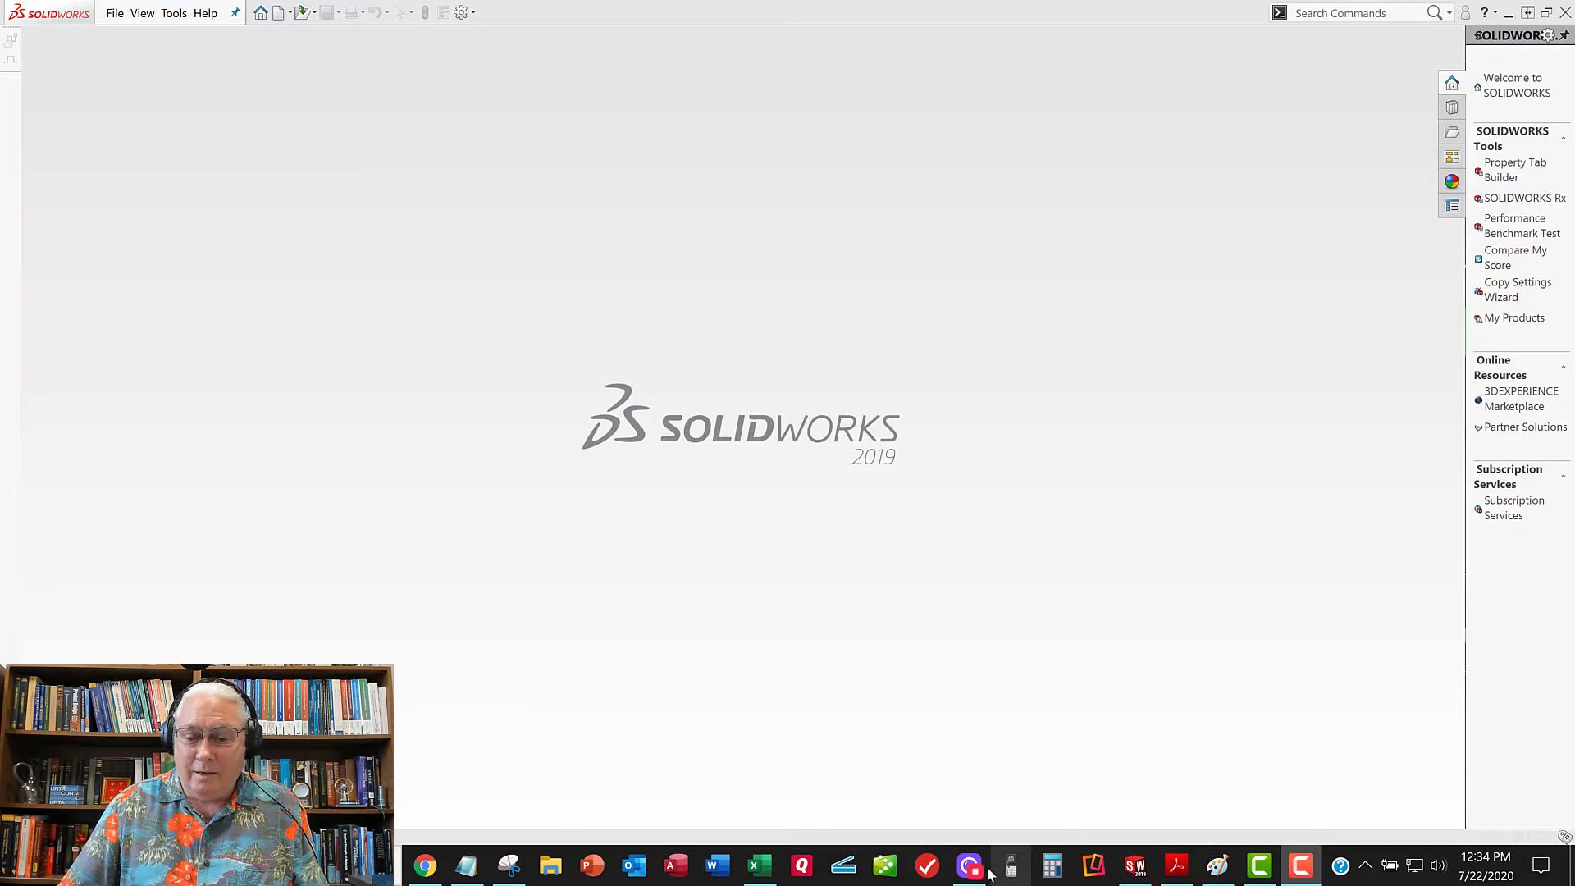
# Examine the reference picture A11_Double_V-Block.png in Paint and move its window out of the way
pyautogui.moveTo(1229, 873)
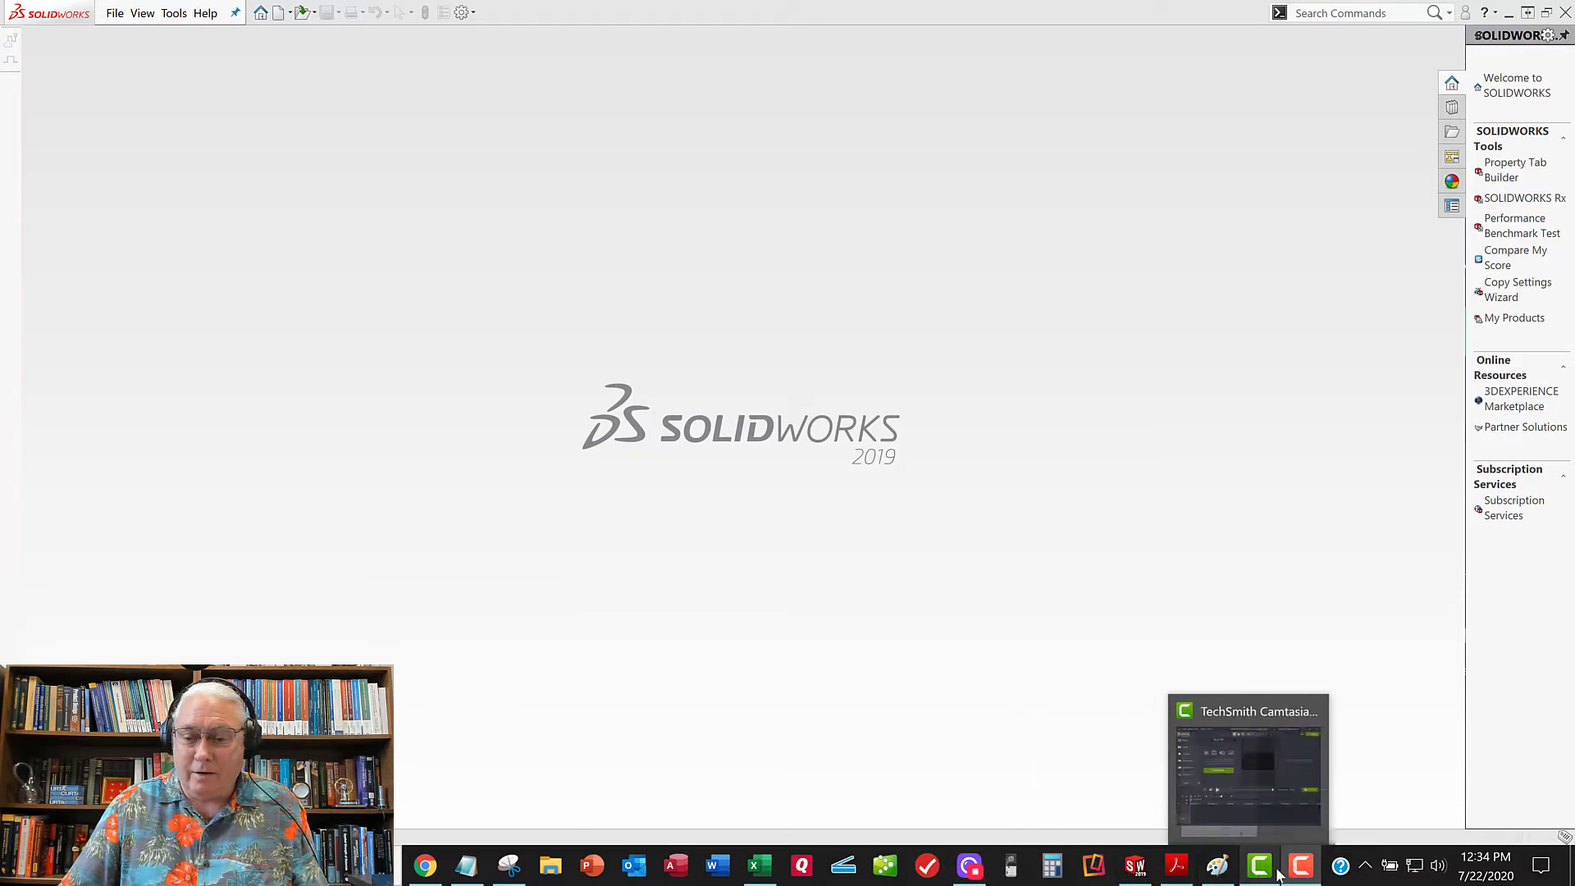
pyautogui.click(1223, 871)
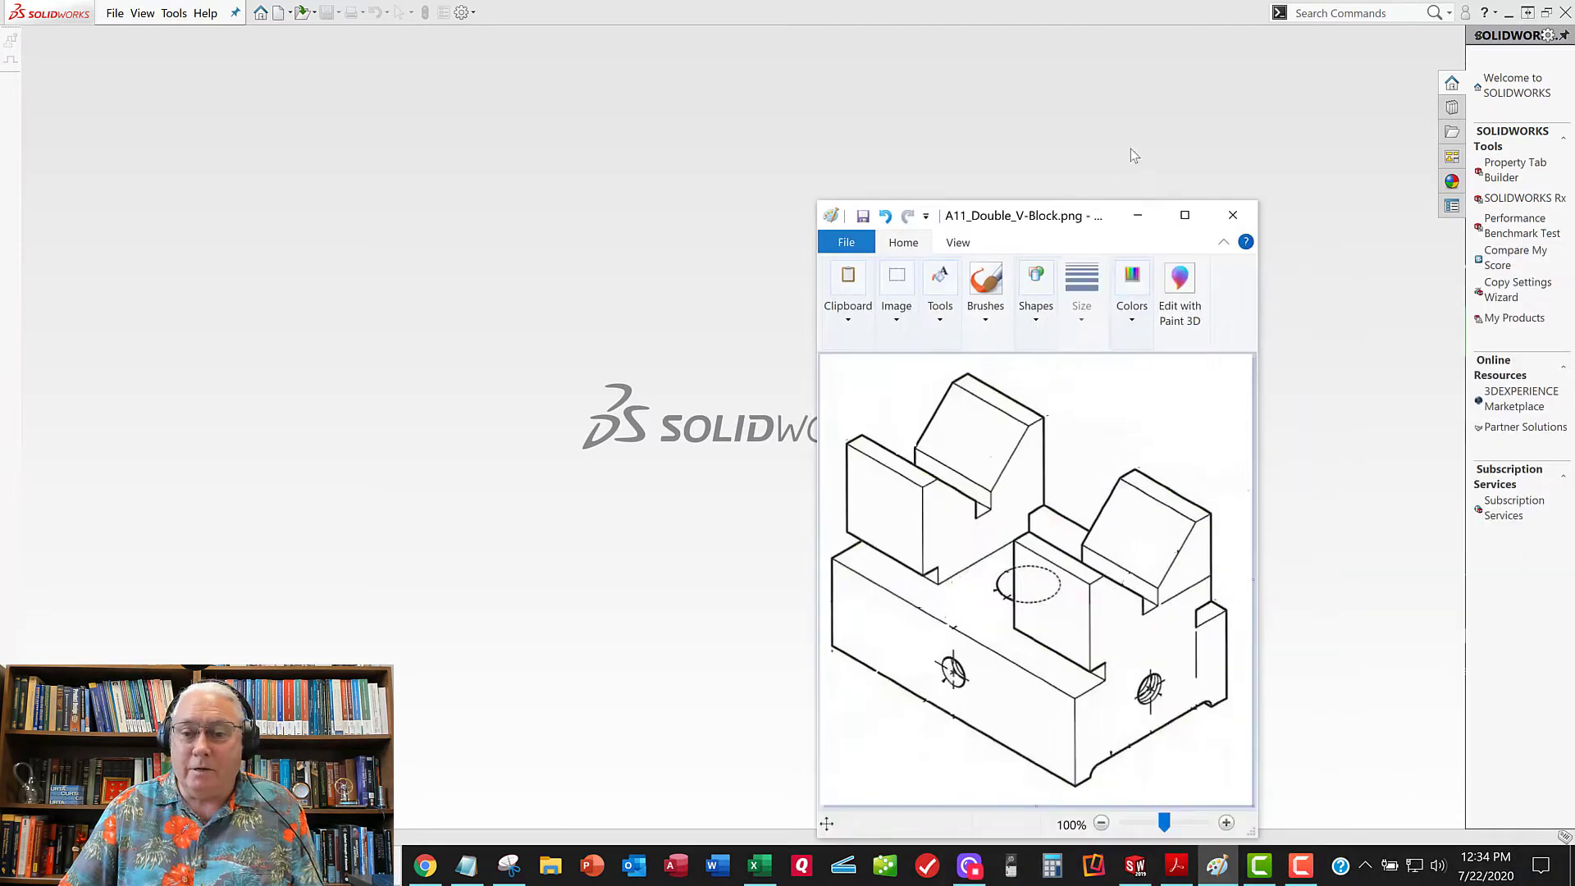
pyautogui.moveTo(1082, 215); pyautogui.dragTo(1231, 82)
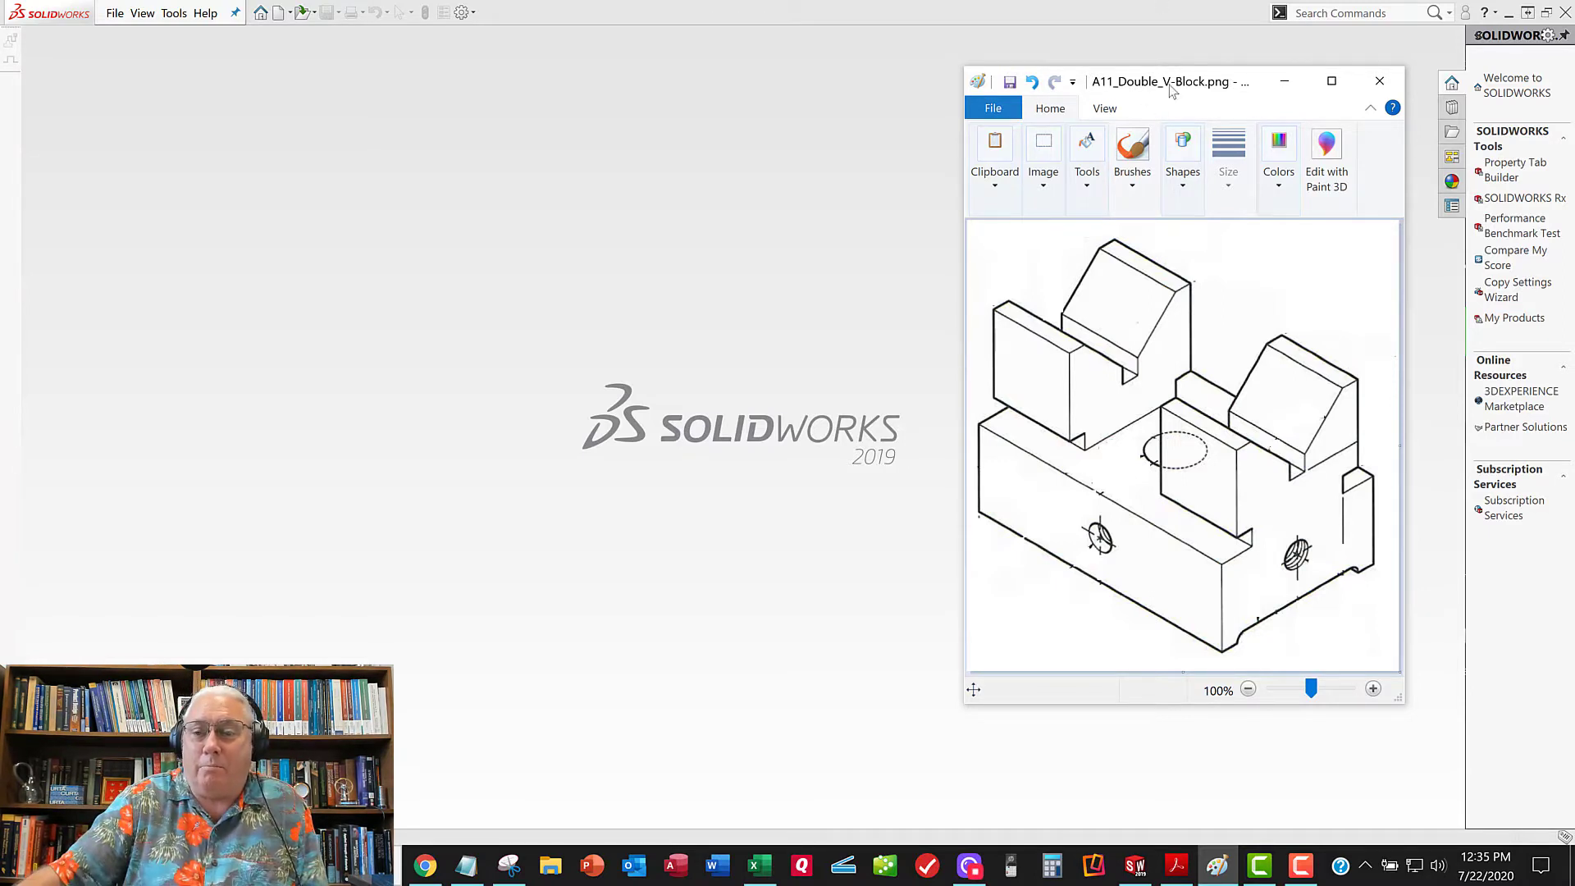
pyautogui.moveTo(1170, 86); pyautogui.dragTo(1574, 106)
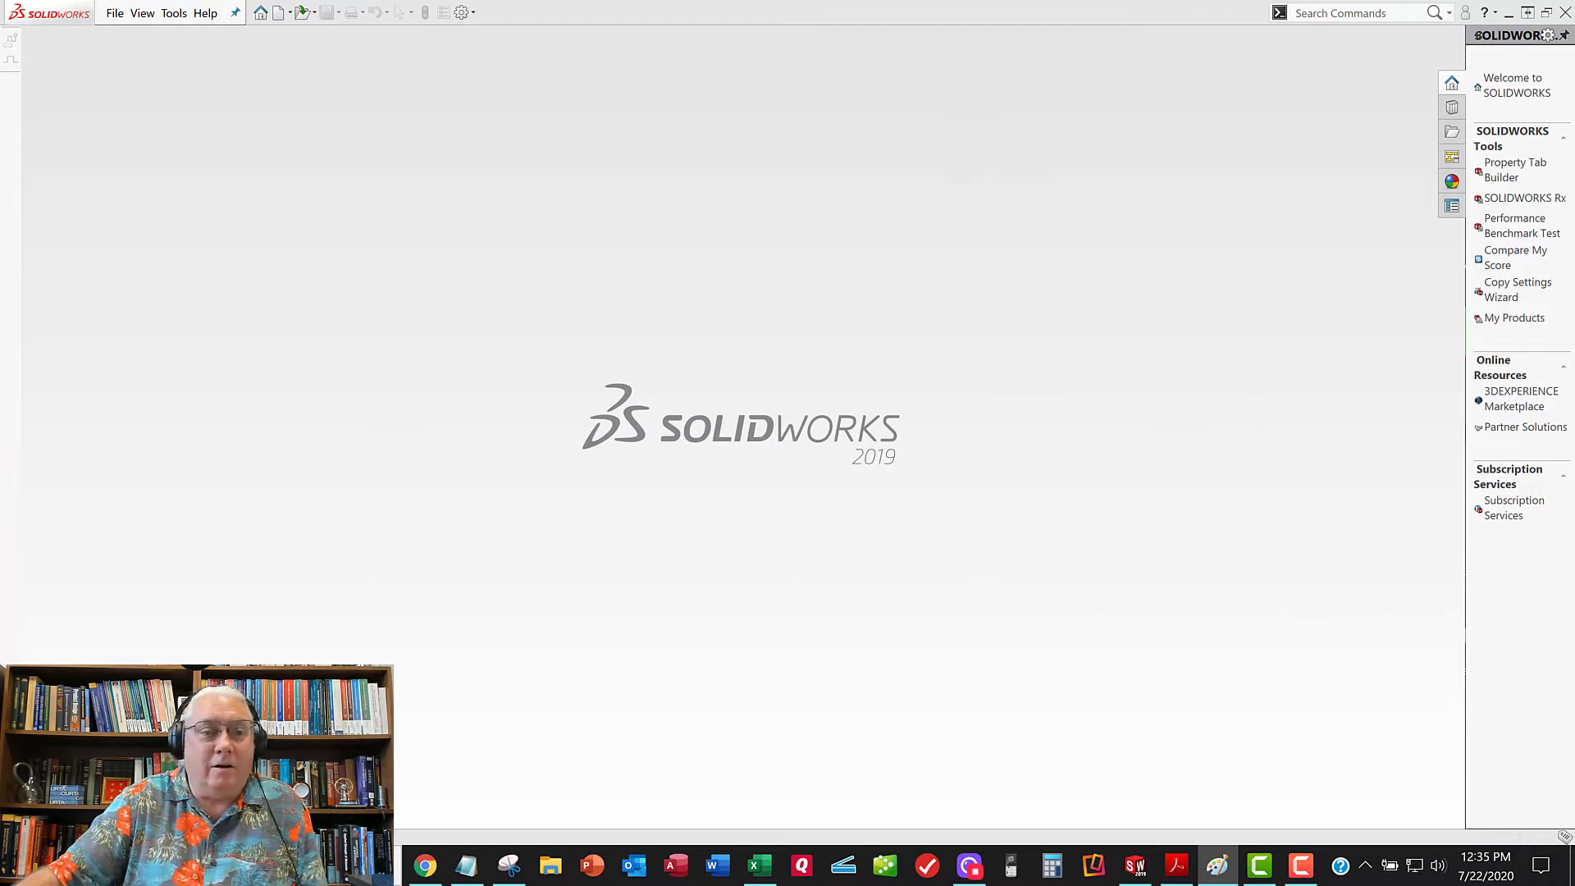
# Create a new part from the TSU_Part_Inch template and show it in the isometric view
pyautogui.click(110, 13)
pyautogui.click(140, 37)
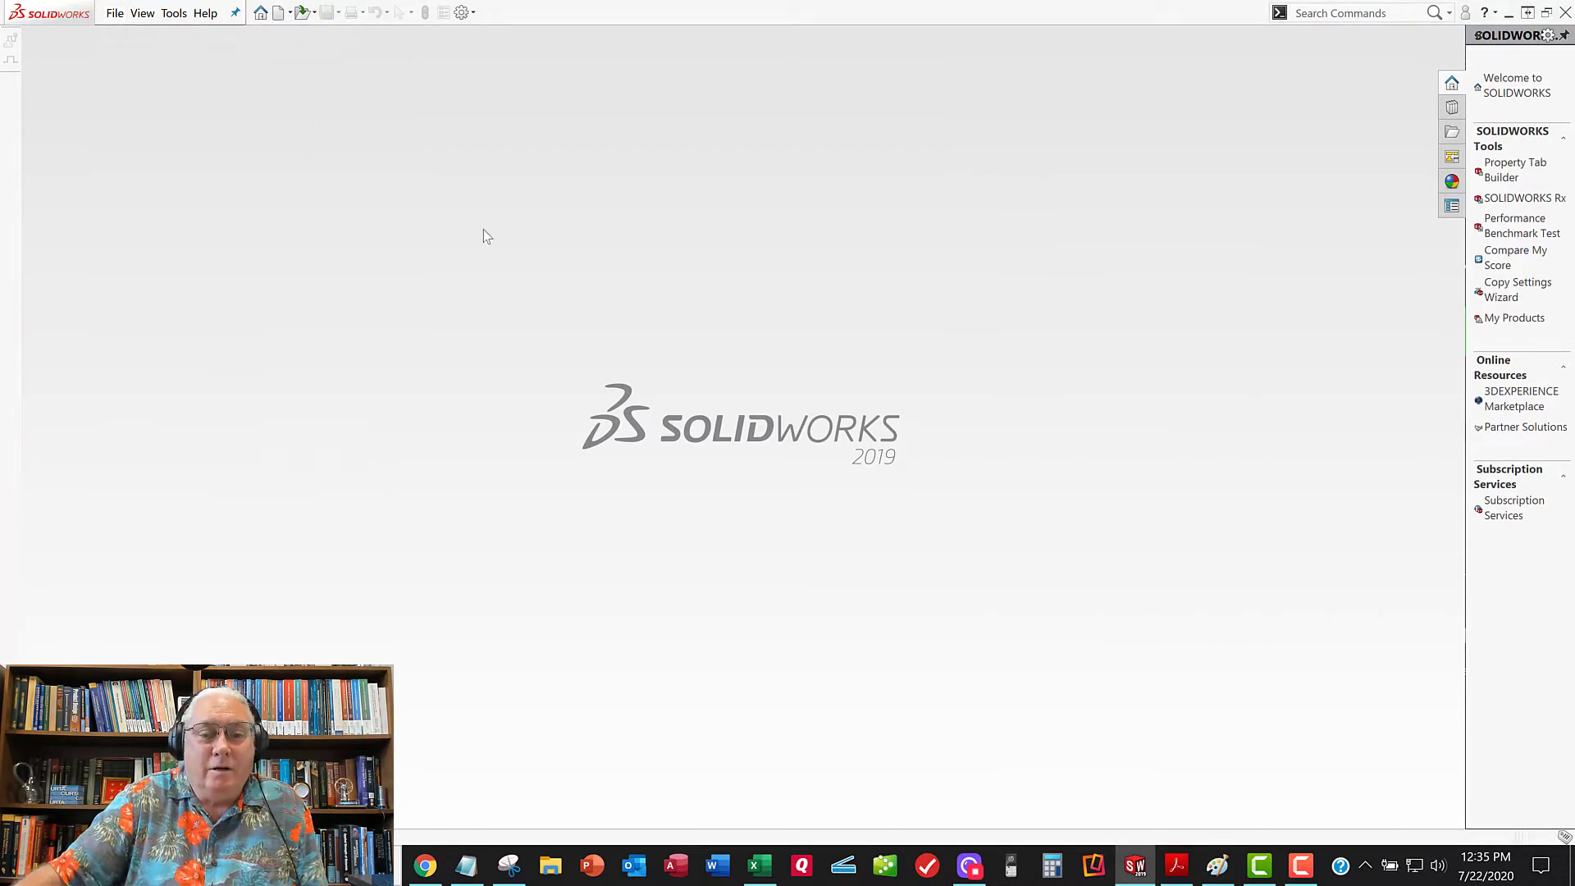
pyautogui.click(160, 273)
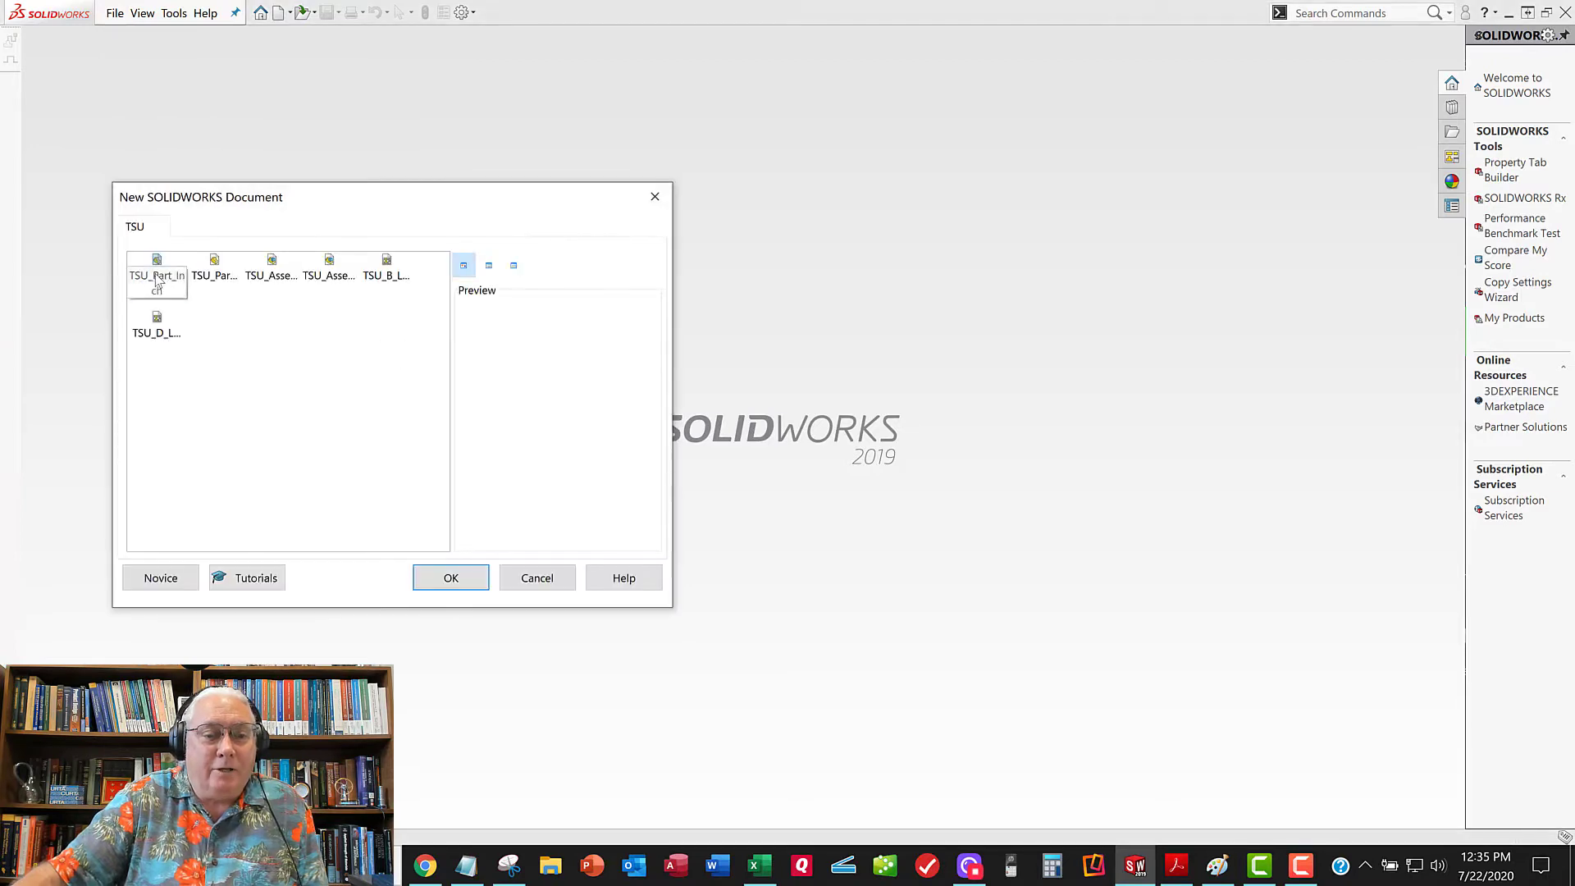
pyautogui.click(451, 577)
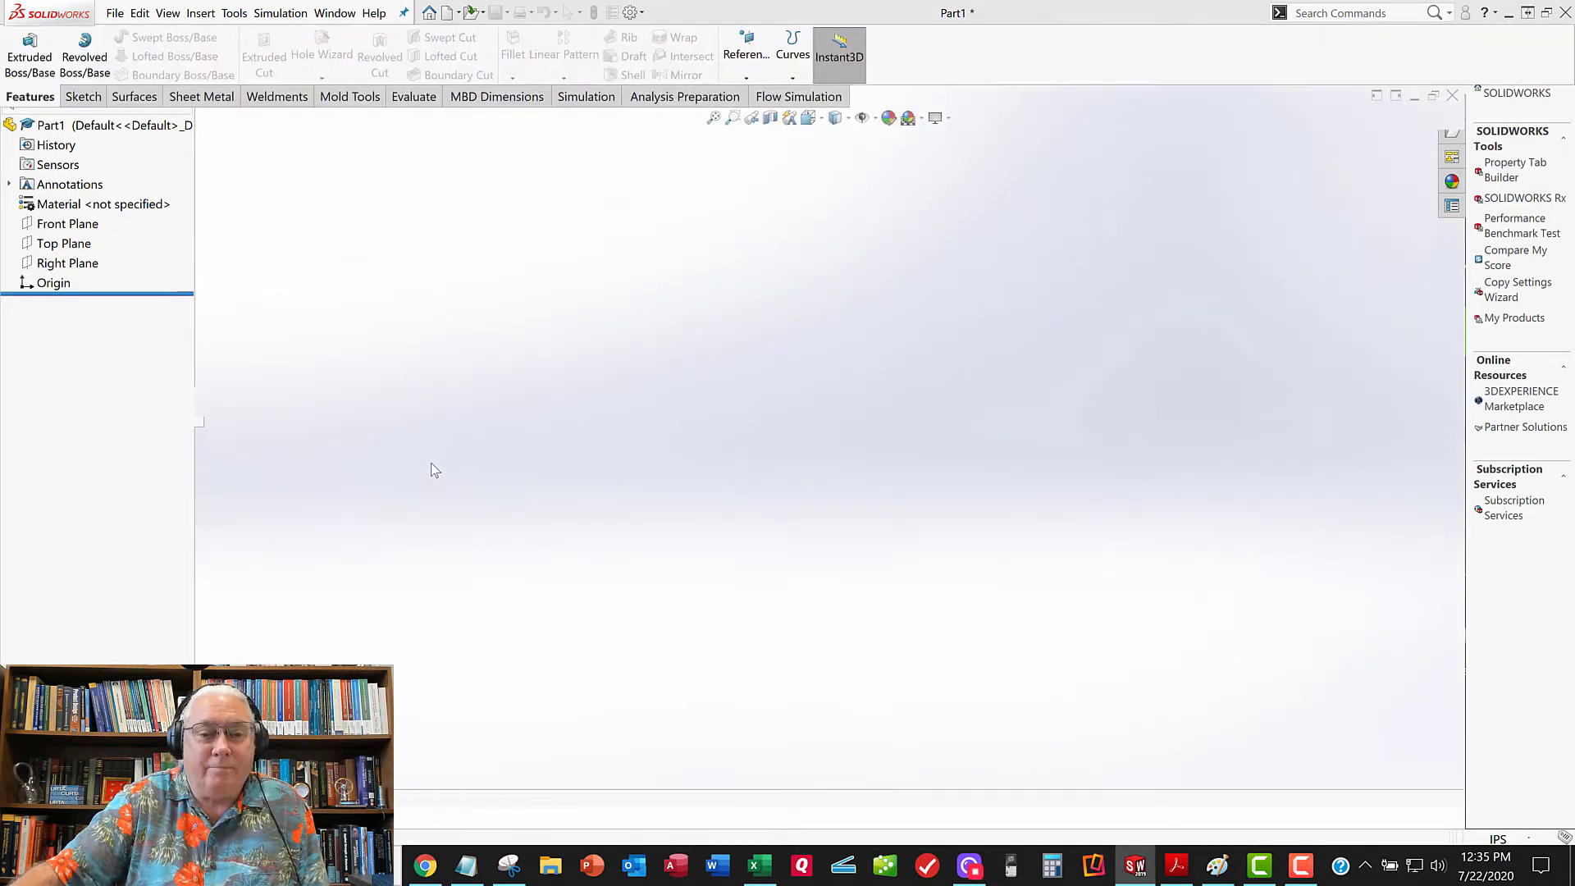
pyautogui.press('space')
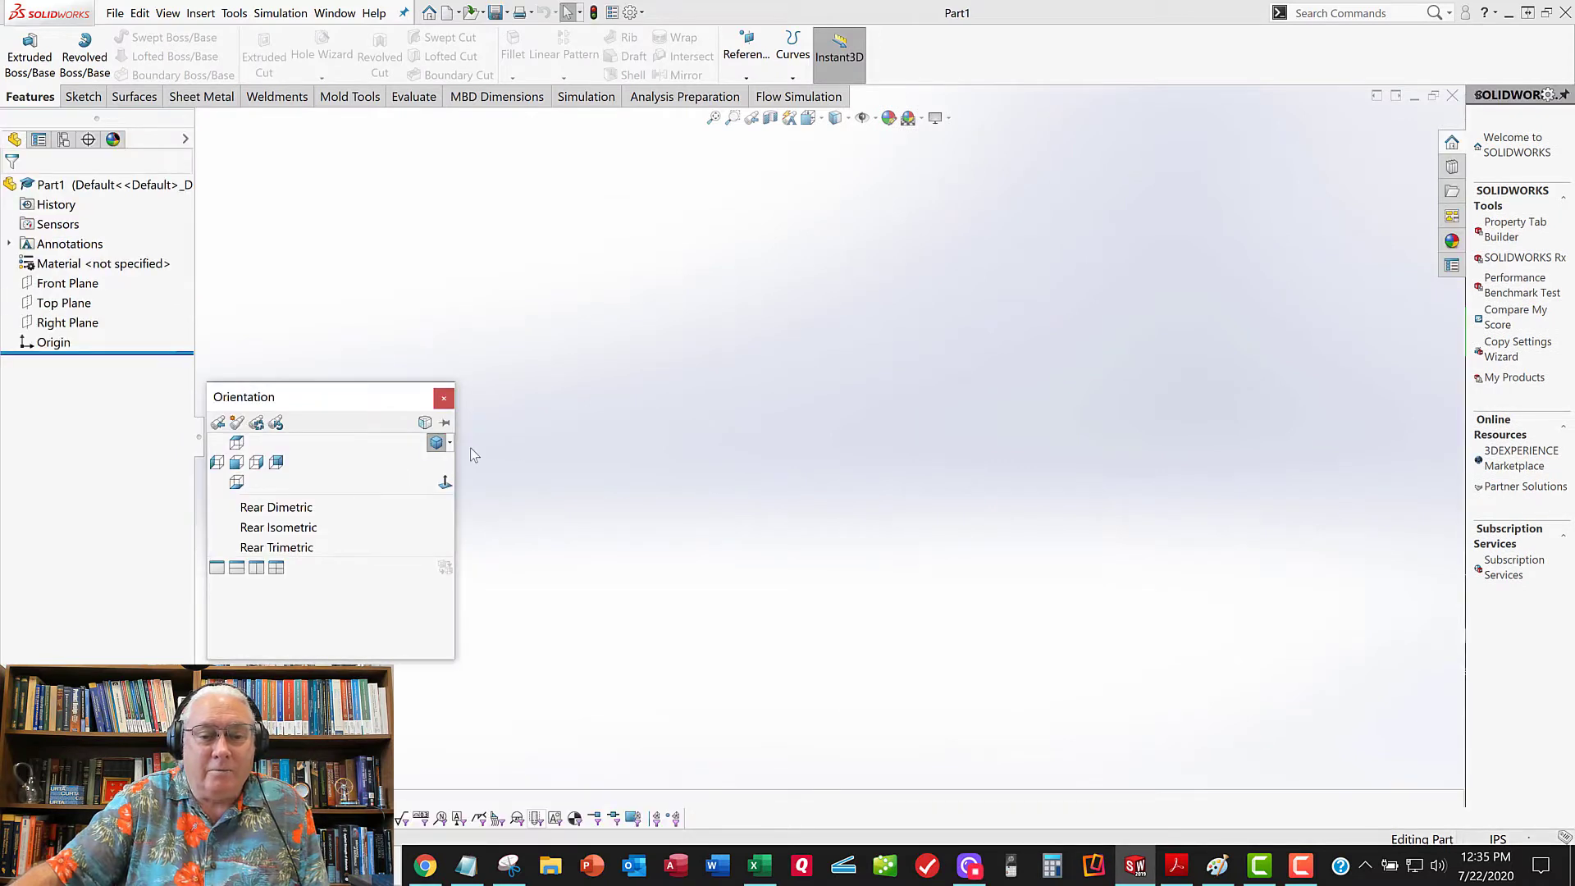
pyautogui.click(431, 444)
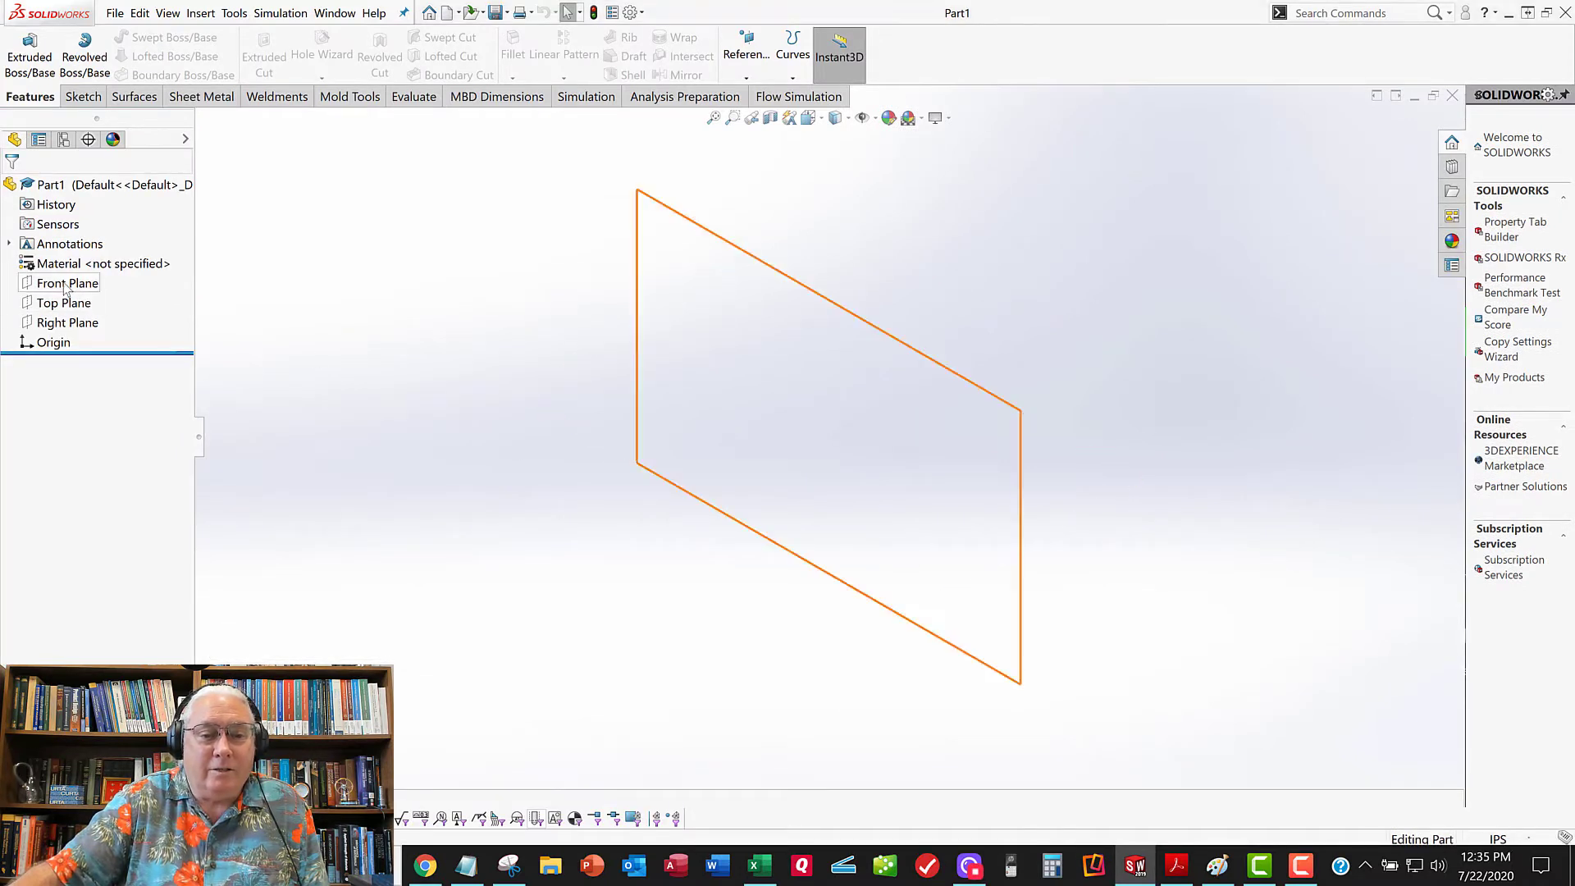
# Start a sketch on the Right Plane, consulting the double V-block reference picture beforehand
pyautogui.click(62, 328)
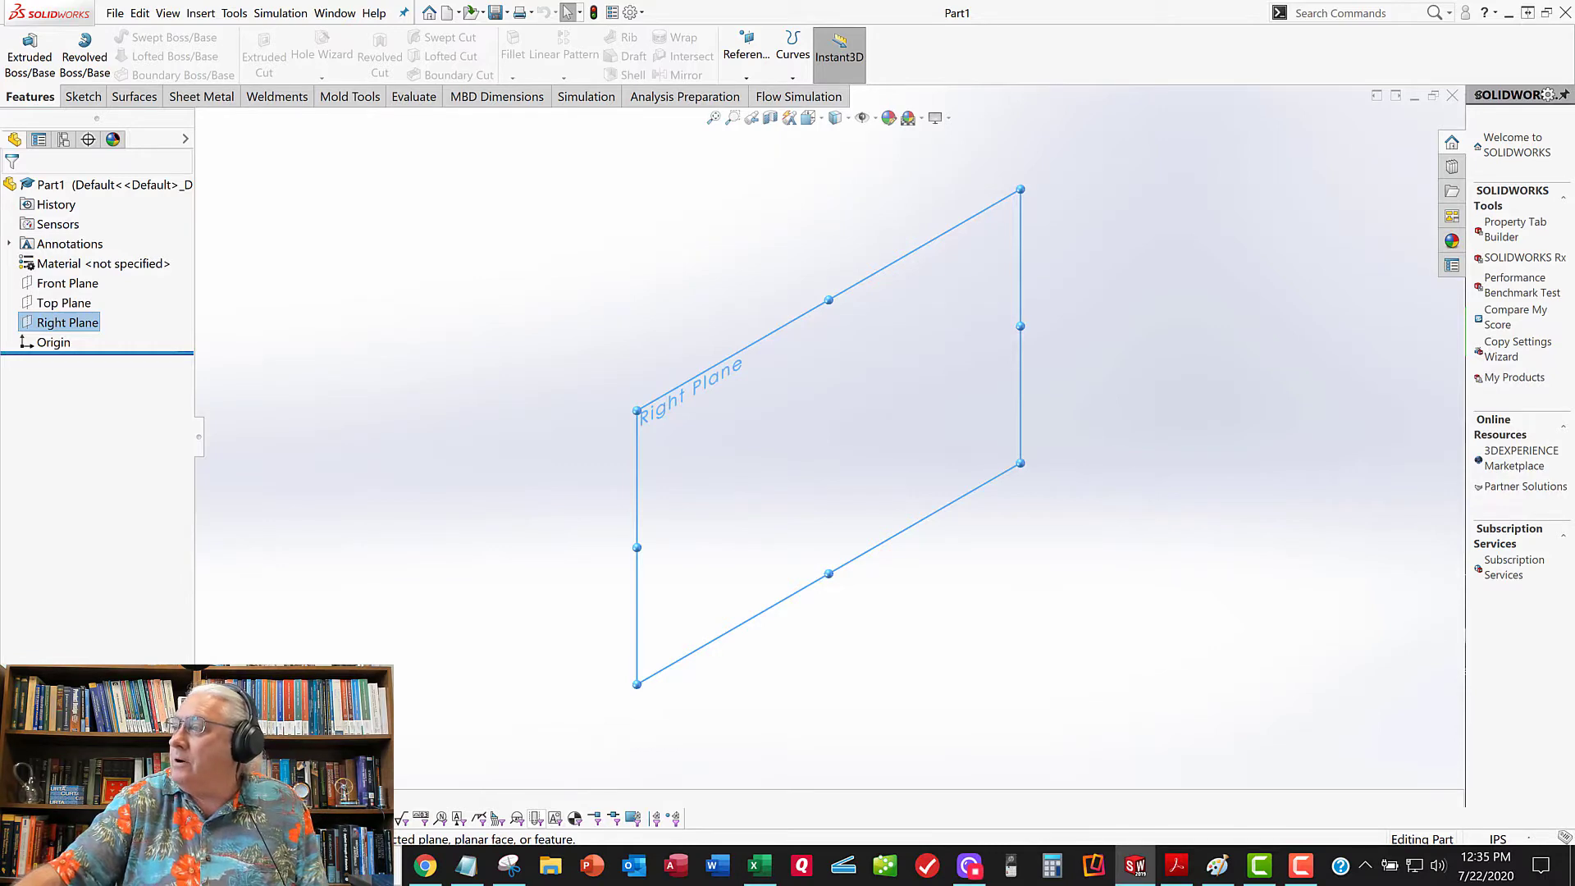
pyautogui.moveTo(1573, 337)
pyautogui.mouseDown()
pyautogui.moveTo(1091, 334)
pyautogui.moveTo(1131, 161)
pyautogui.mouseUp()
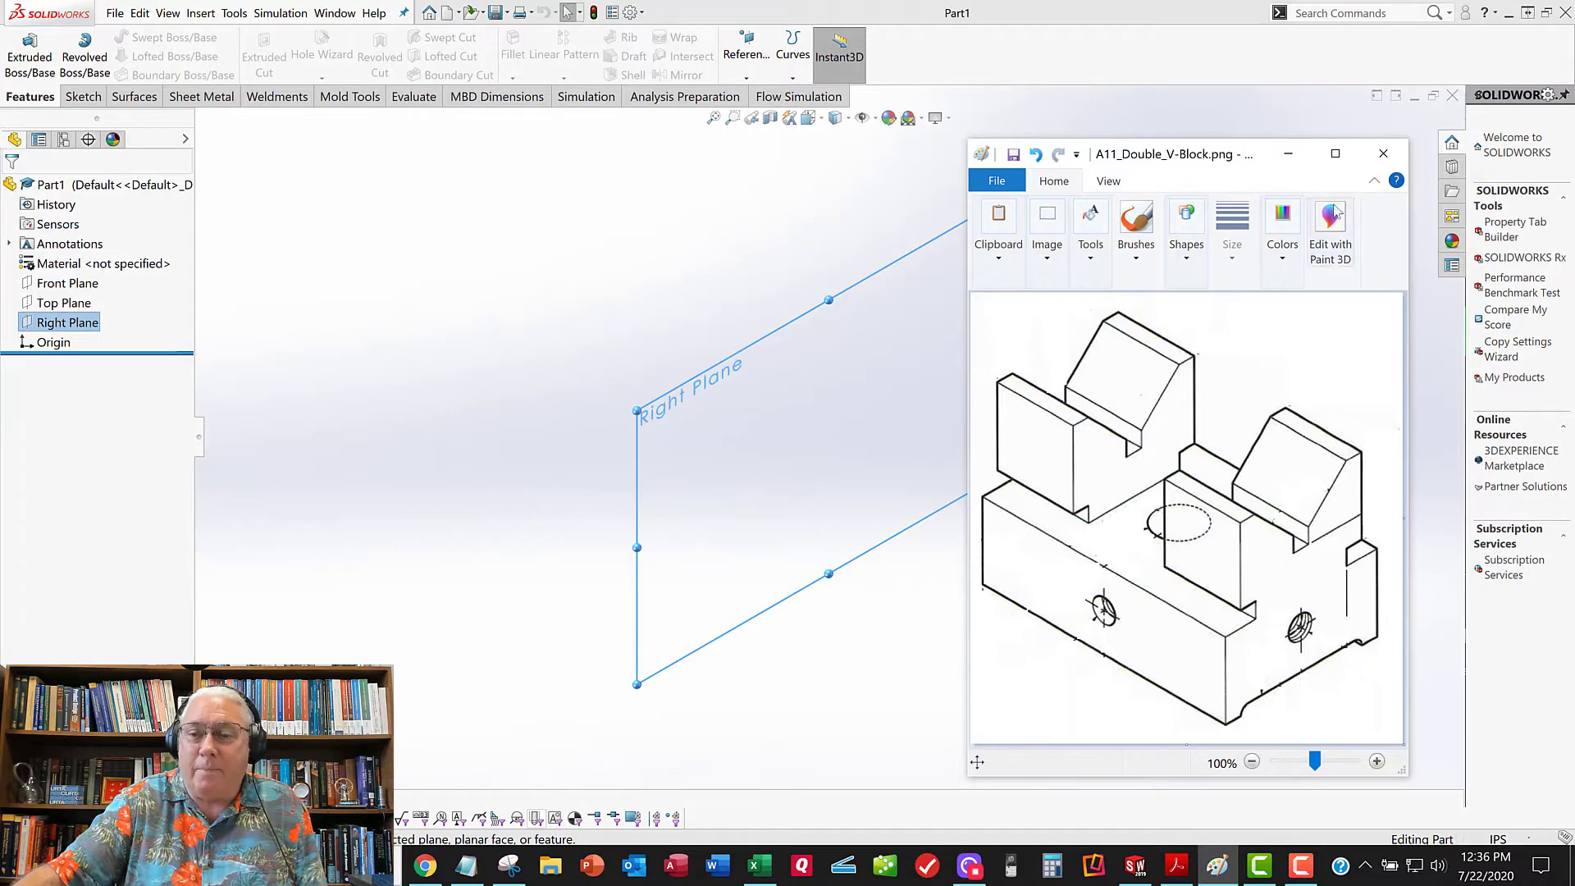
pyautogui.click(1288, 153)
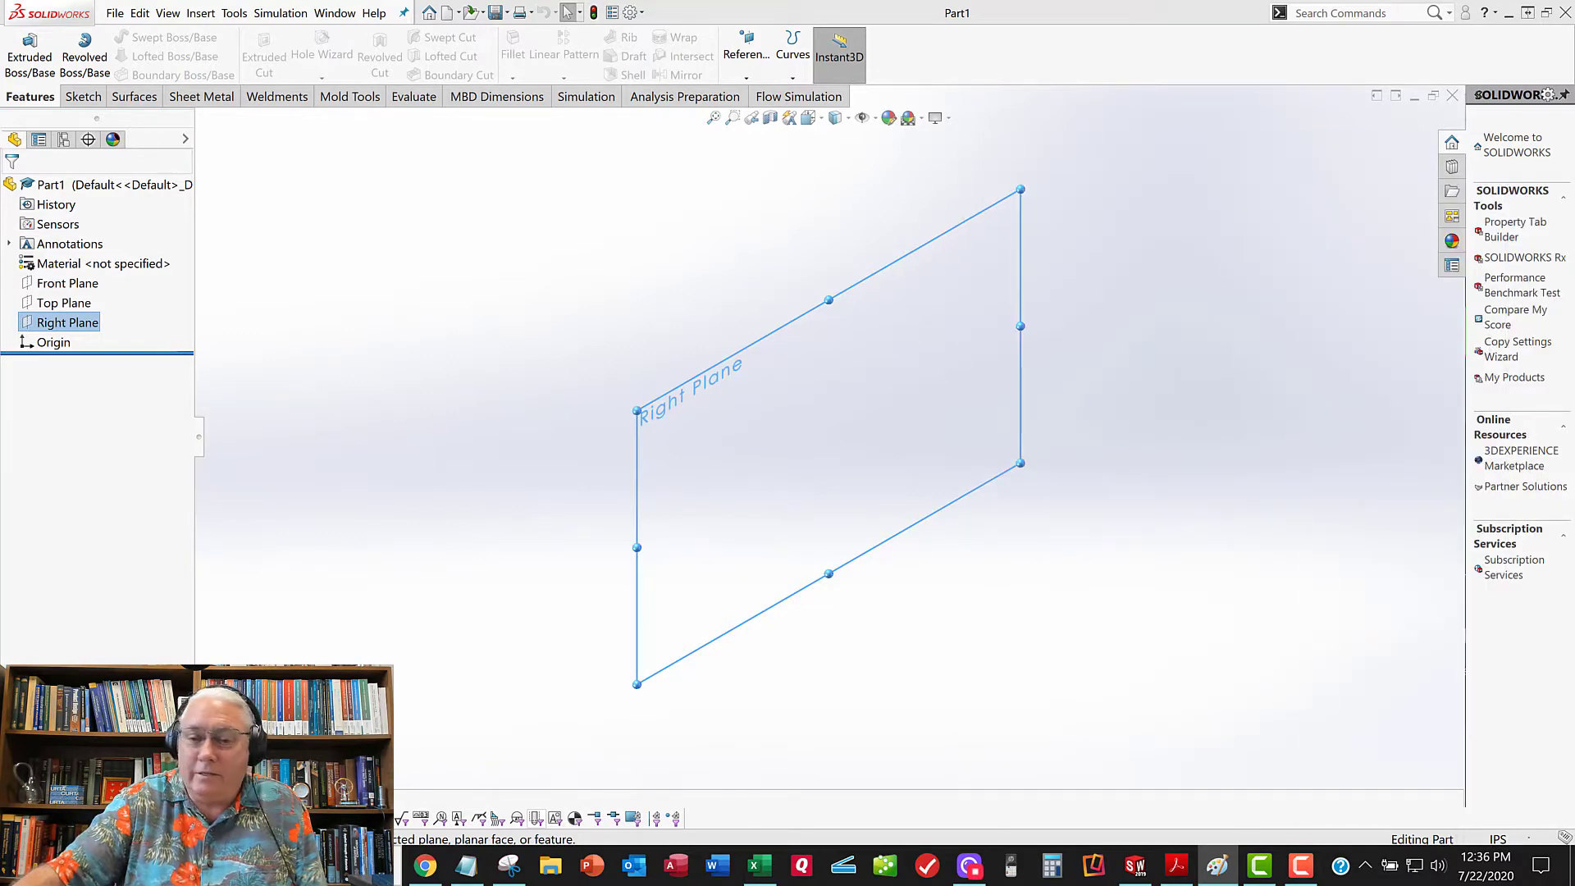
pyautogui.moveTo(1574, 337)
pyautogui.mouseDown()
pyautogui.moveTo(1129, 307)
pyautogui.moveTo(1122, 189)
pyautogui.mouseUp()
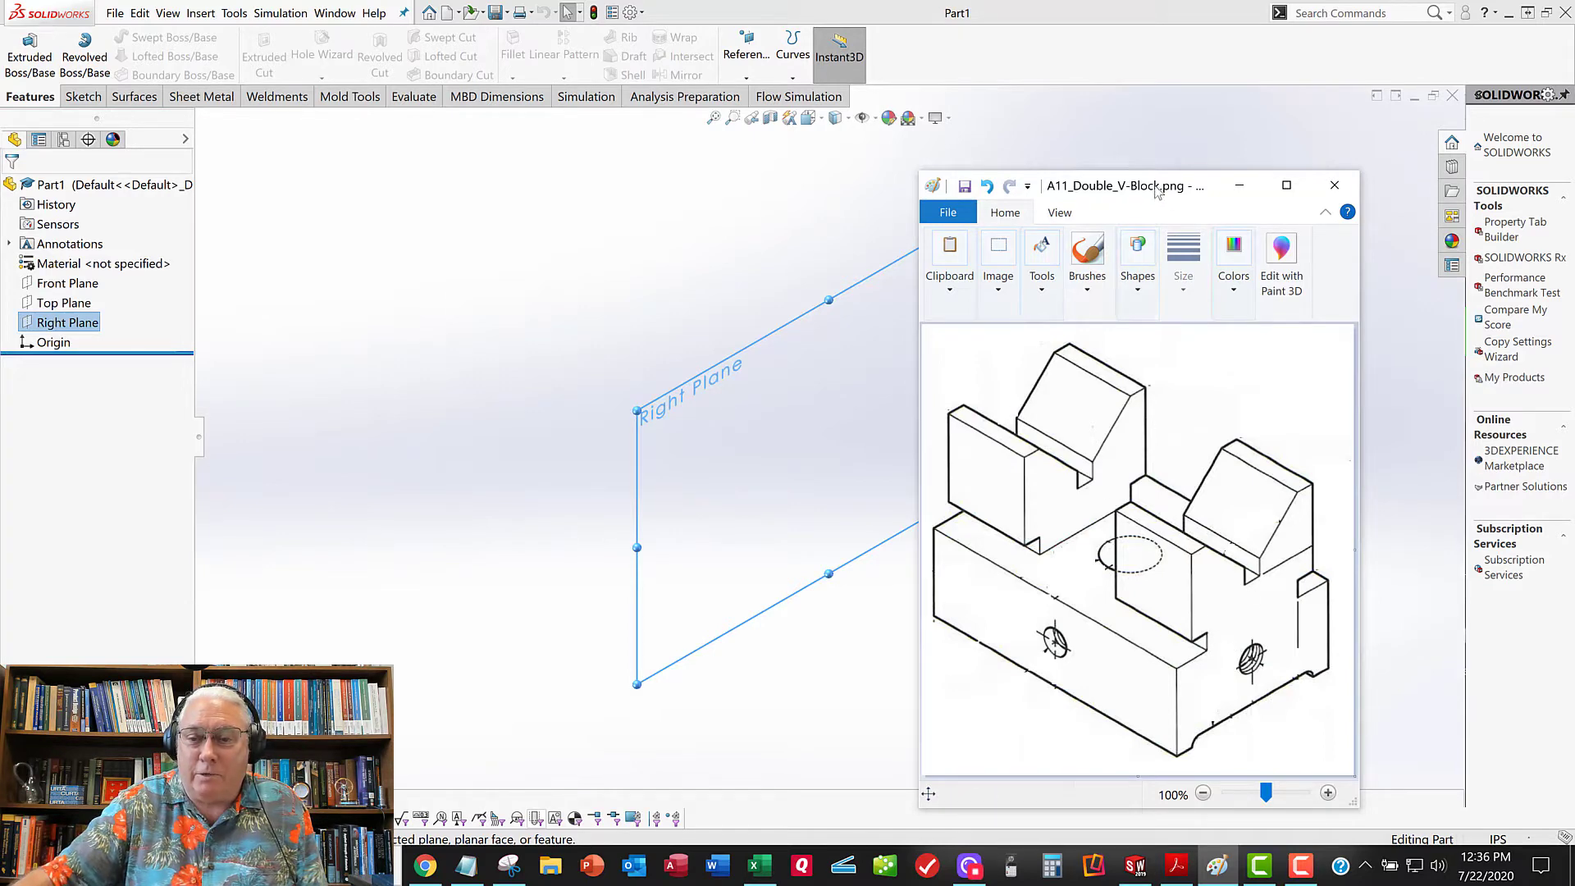
pyautogui.click(1238, 185)
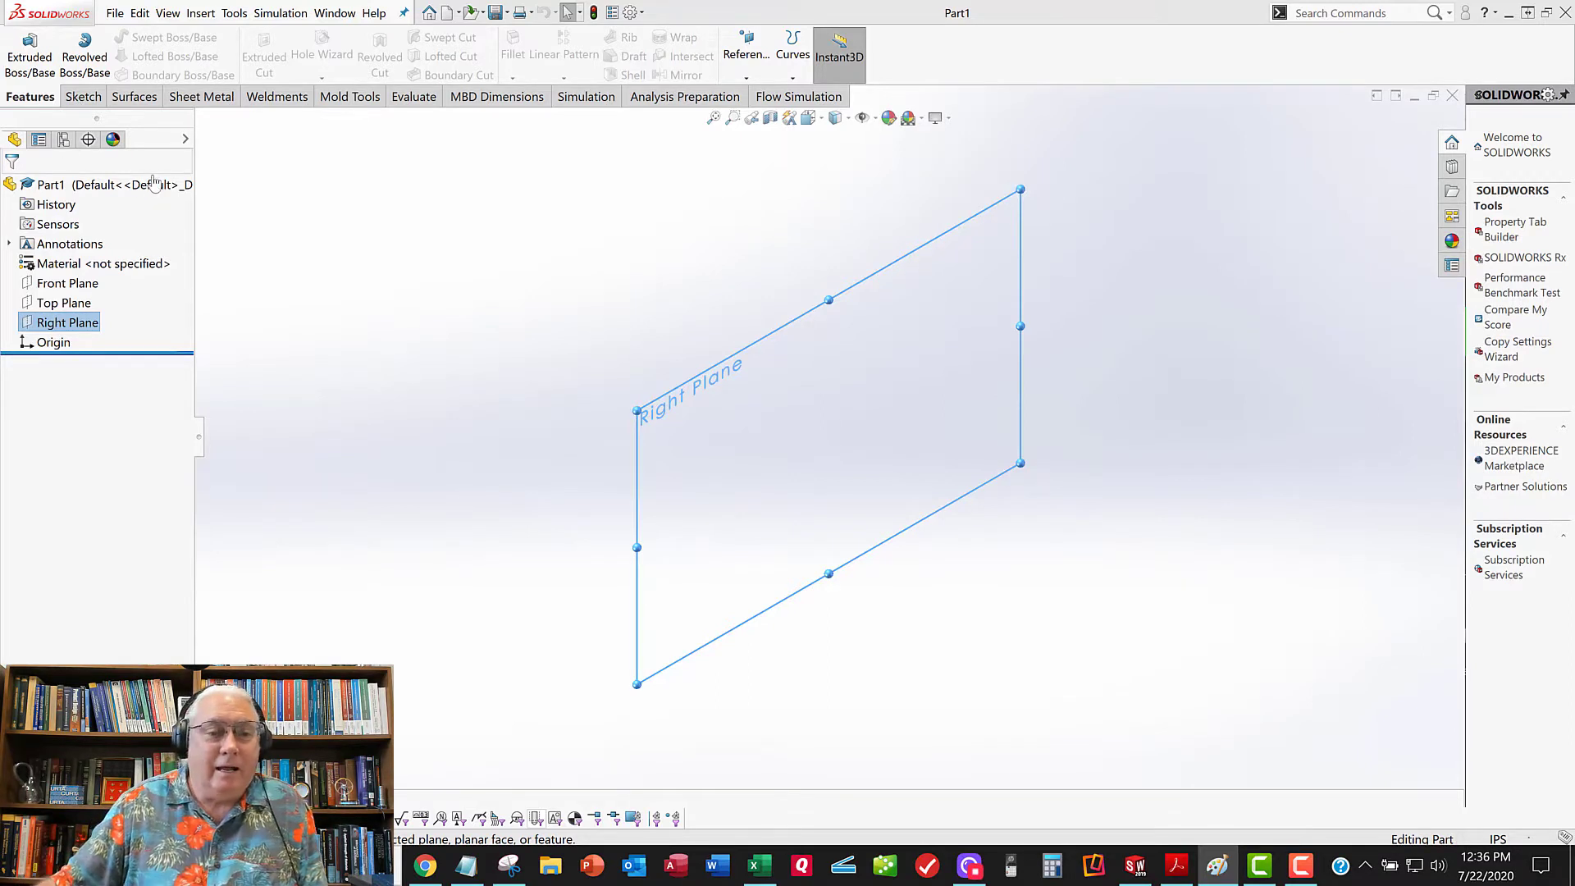
pyautogui.click(86, 101)
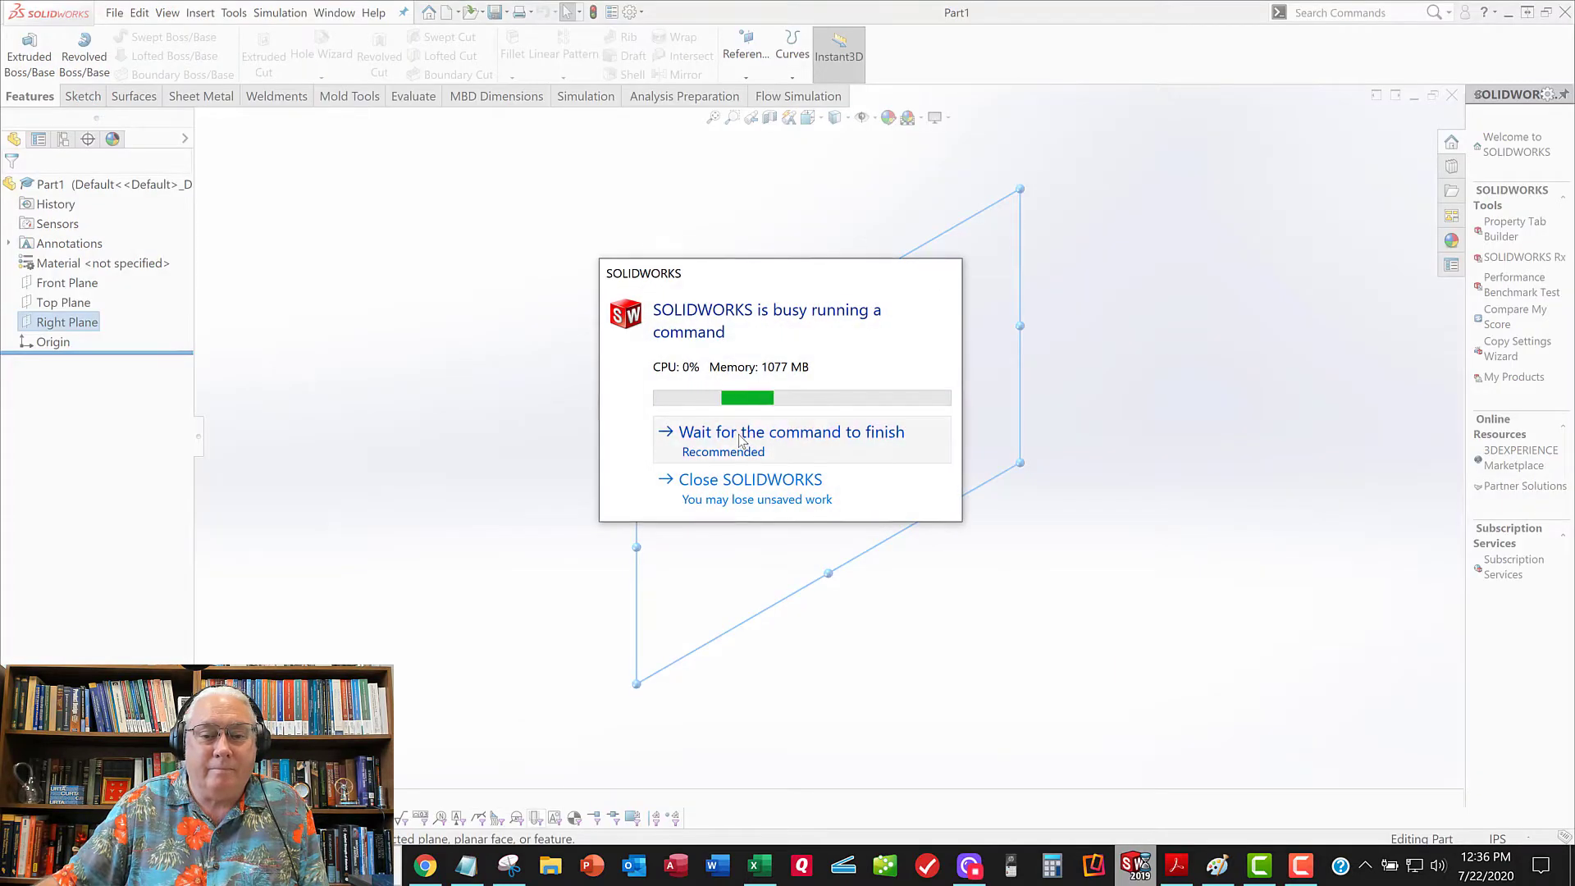
pyautogui.click(83, 97)
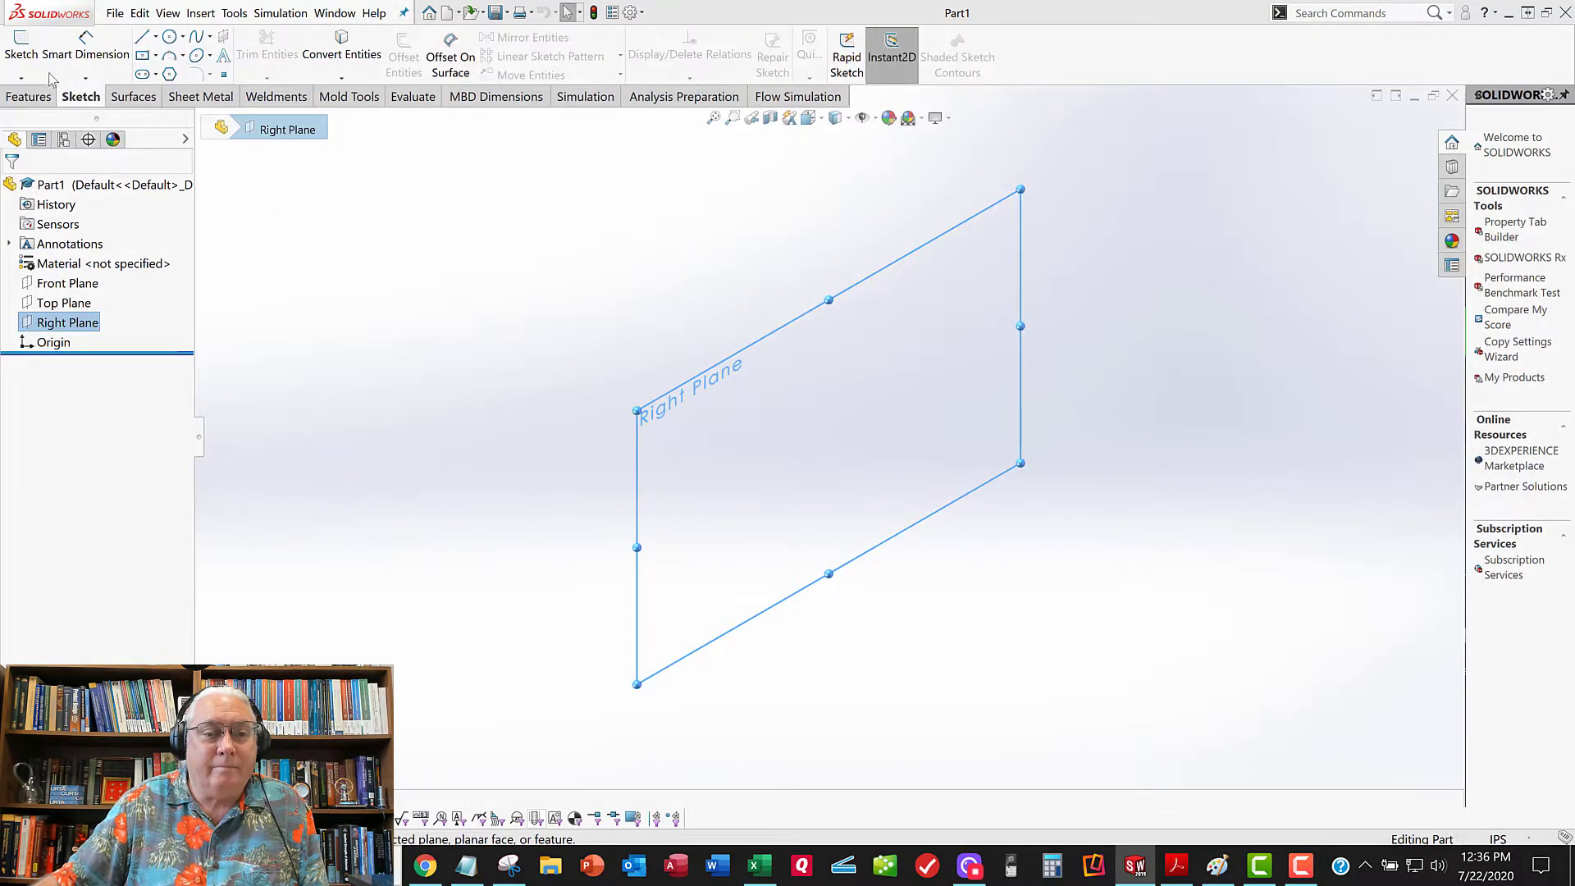
pyautogui.click(21, 45)
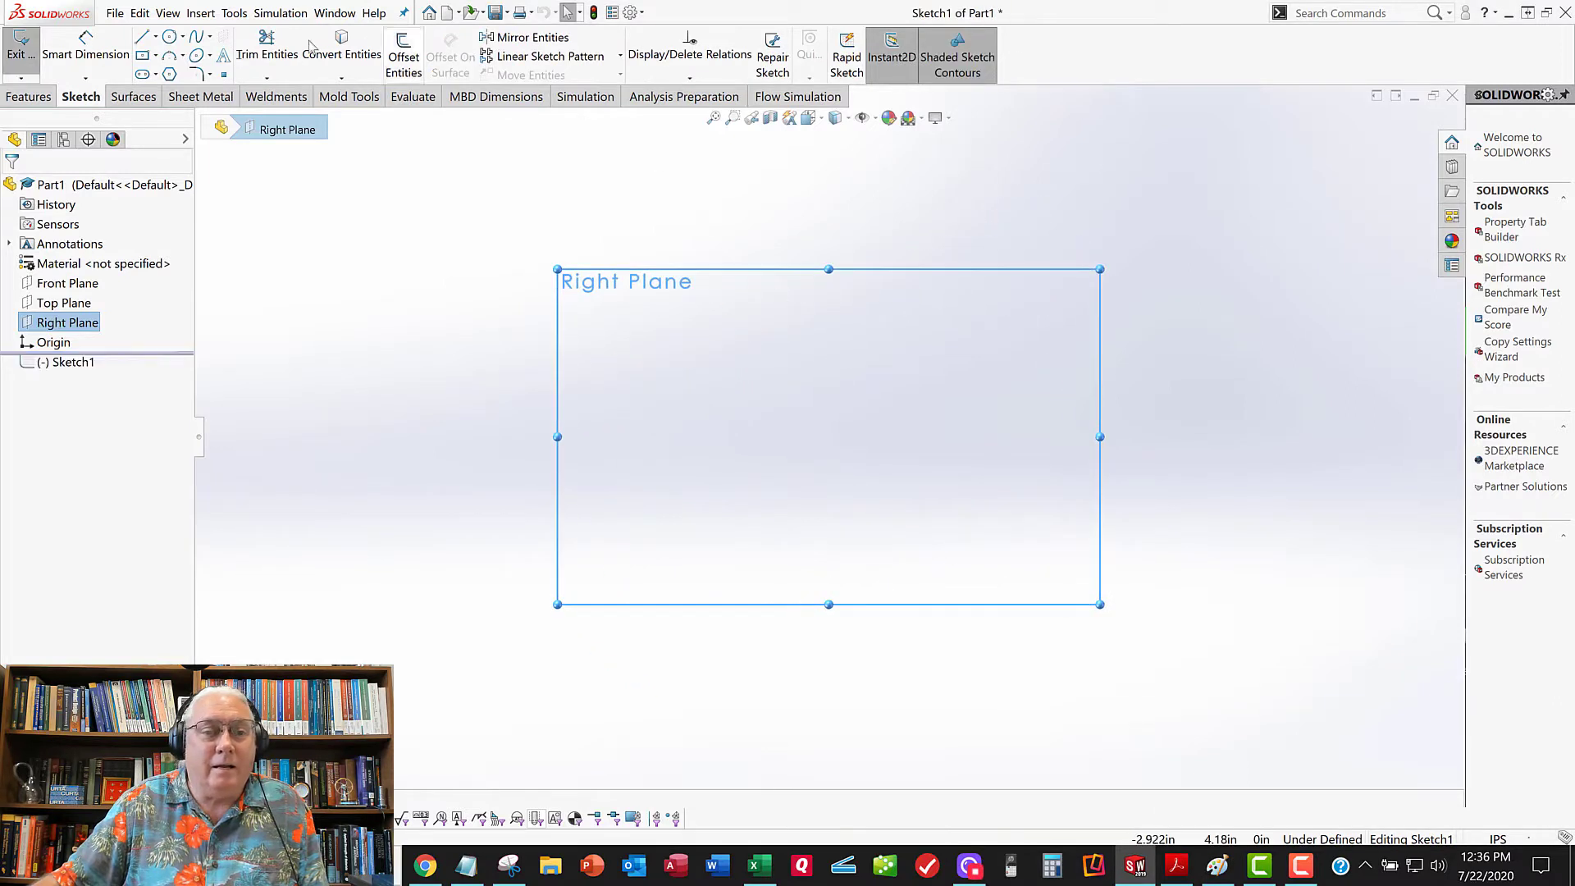
# Sketch the profile's bottom edge level with the origin: a foot about 0.38 in long, a shallow recess about 2.48 in wide, and a second foot
pyautogui.click(141, 39)
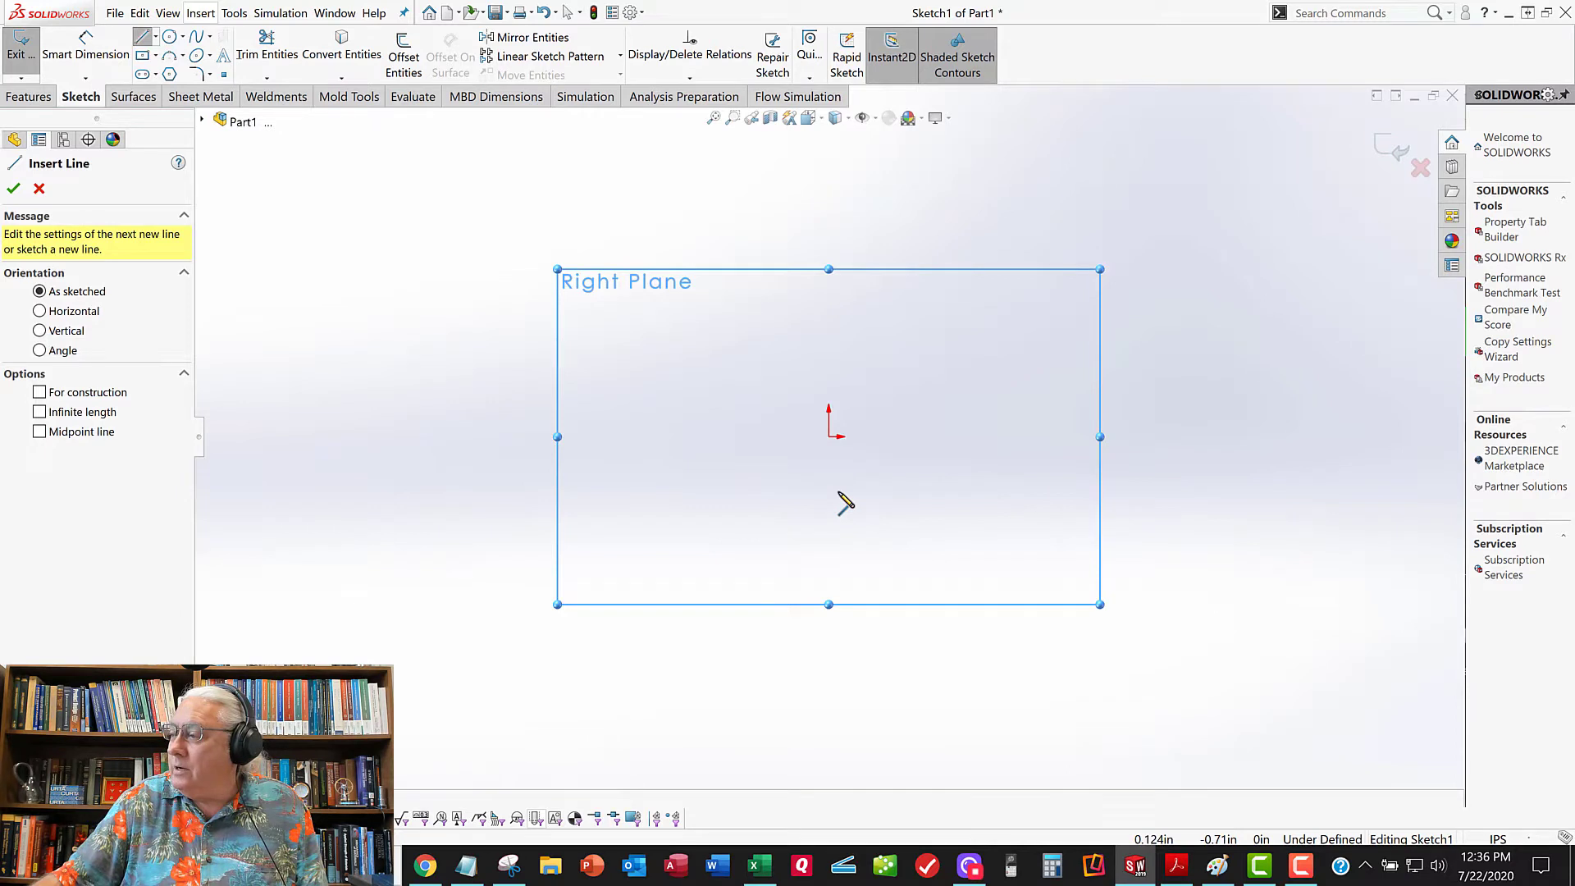
pyautogui.scroll(-2, 824, 553)
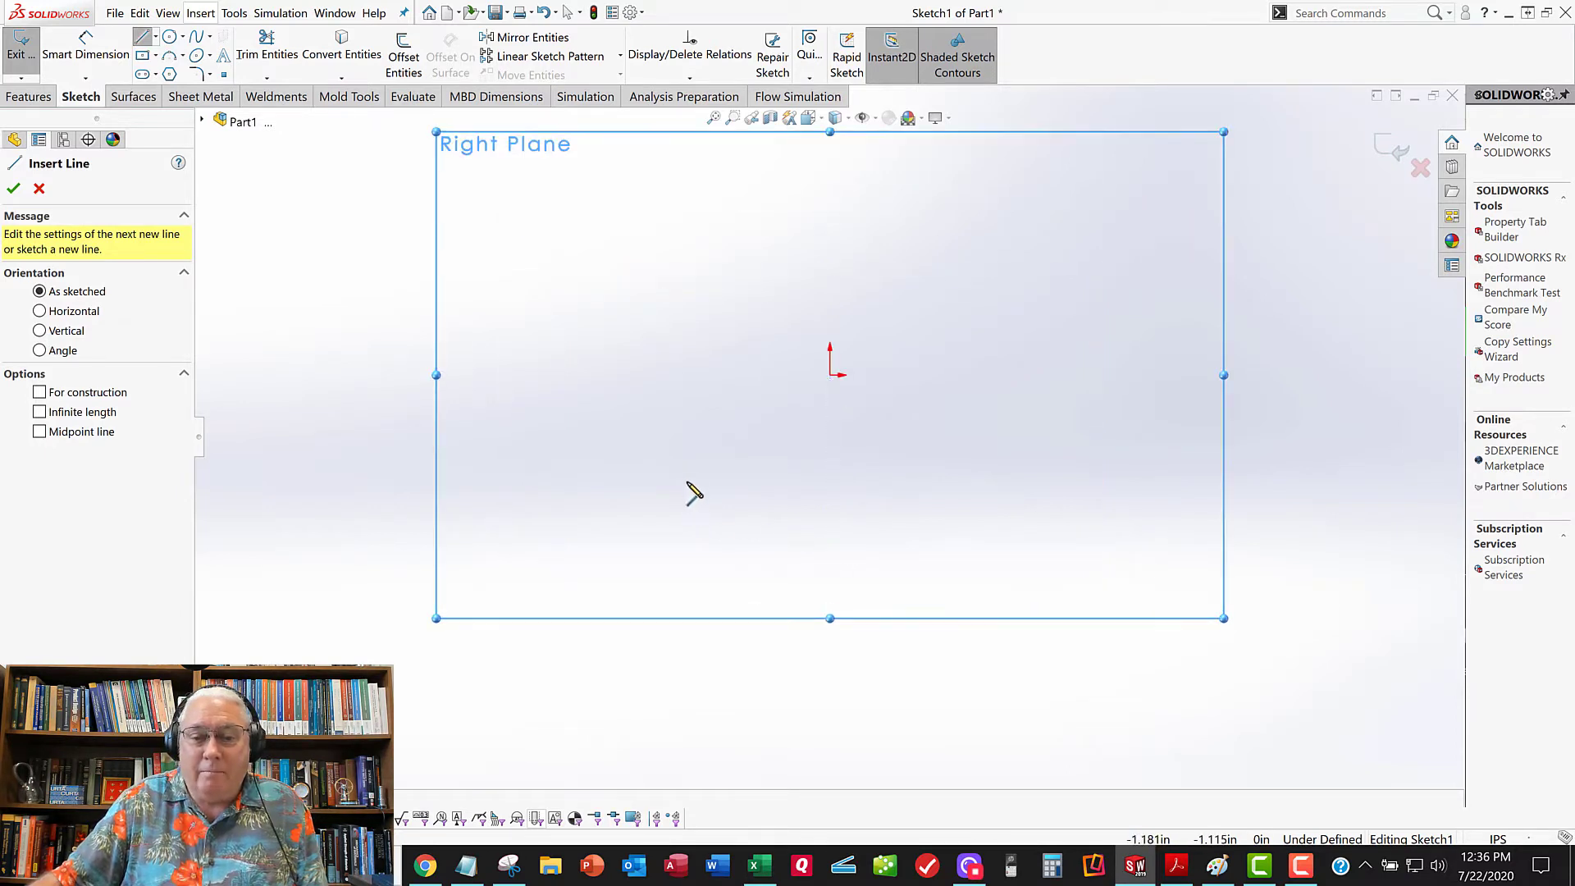
pyautogui.click(651, 375)
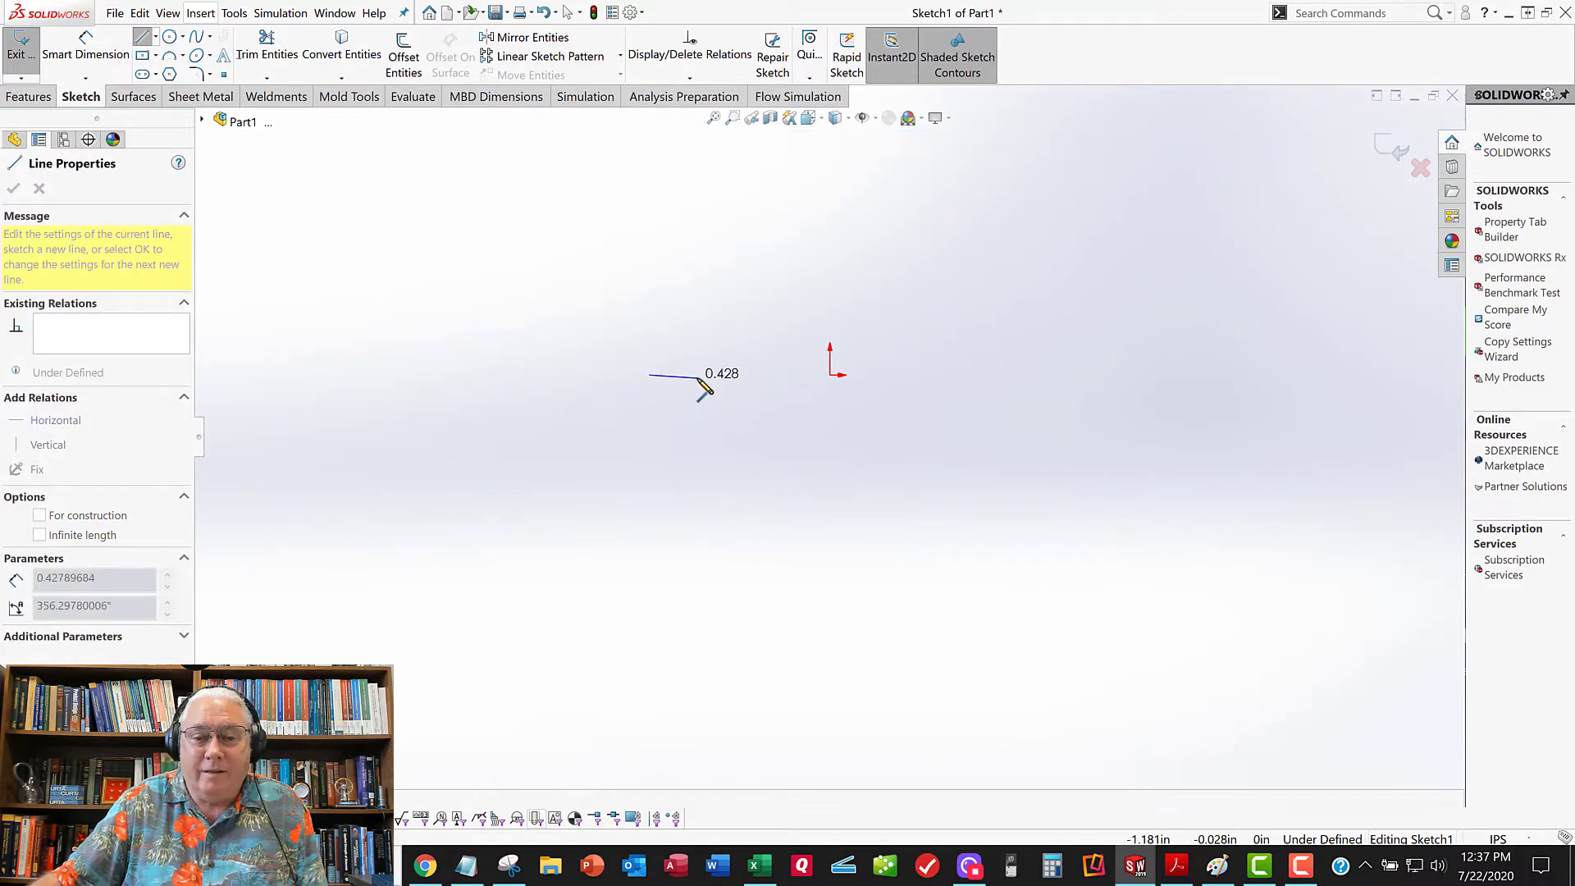
pyautogui.click(692, 375)
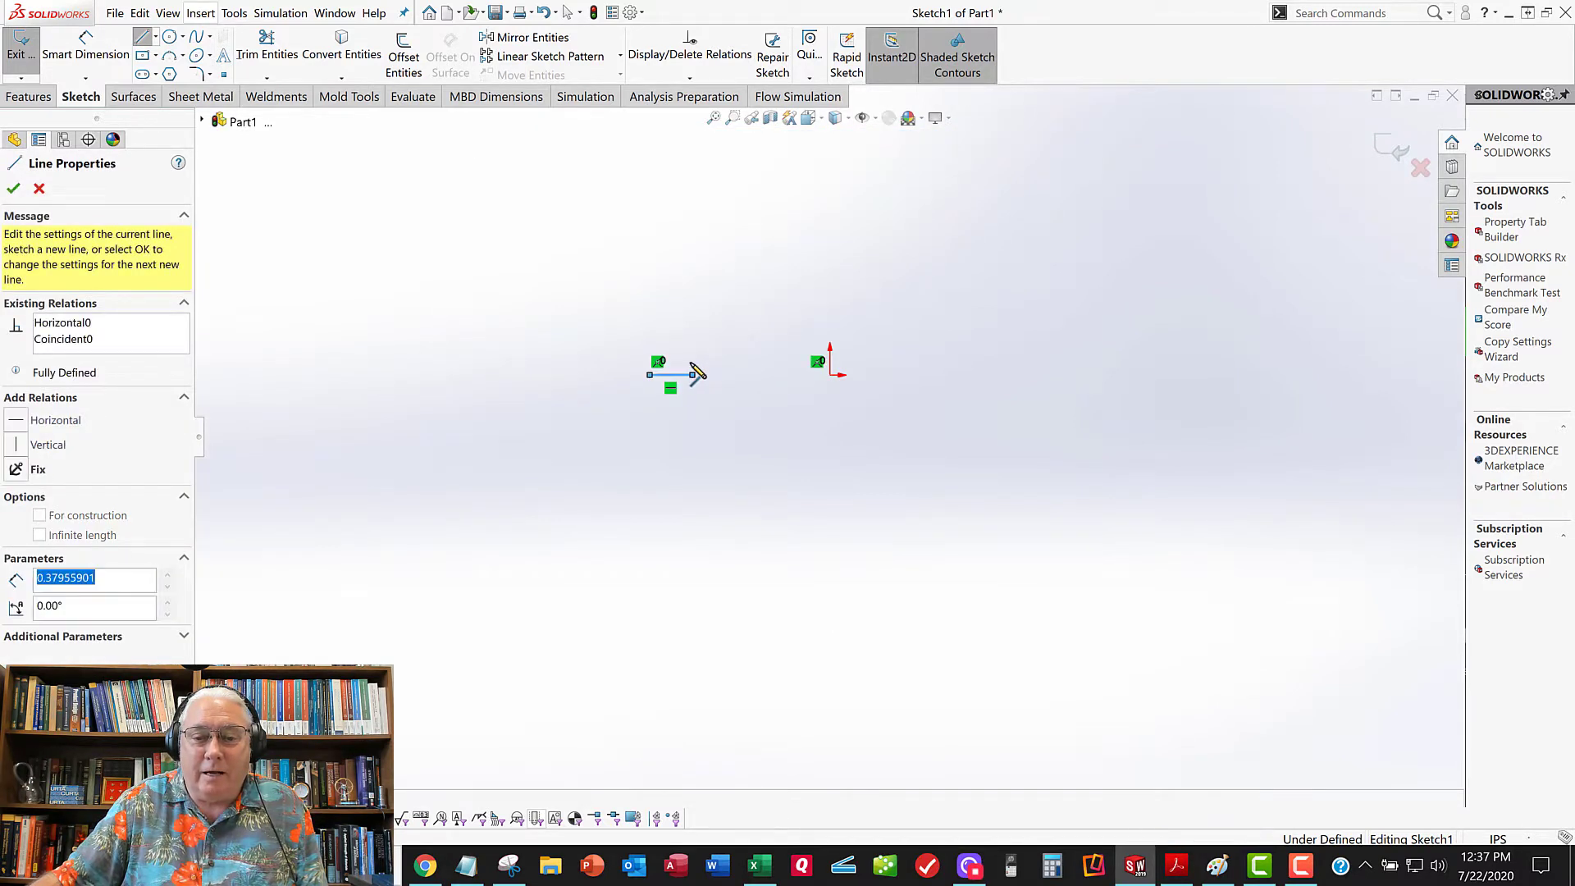
pyautogui.click(692, 352)
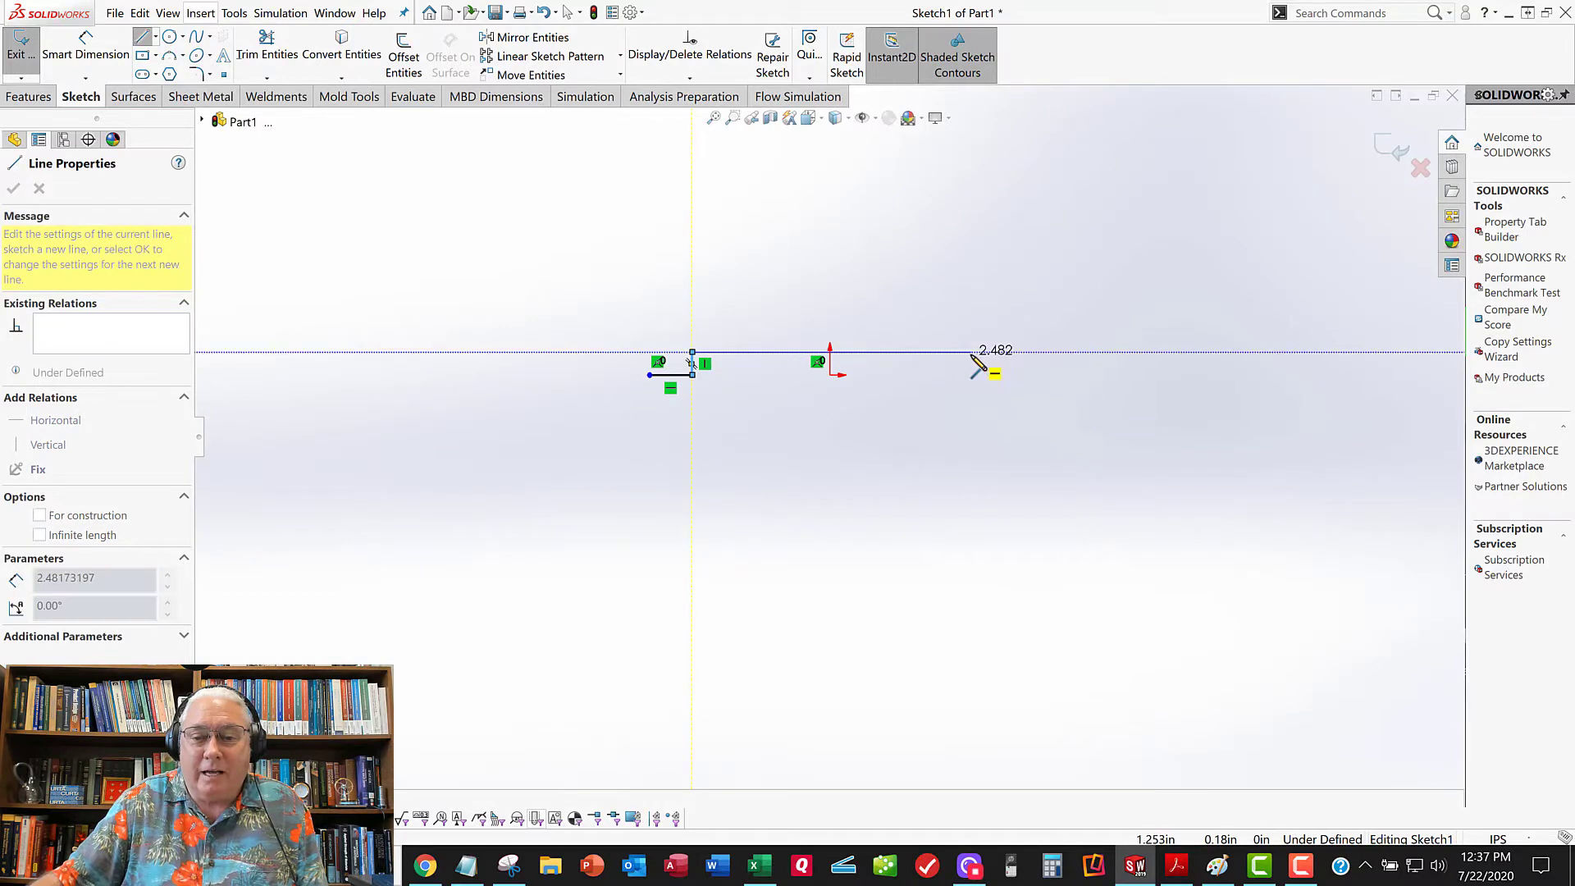
pyautogui.click(971, 353)
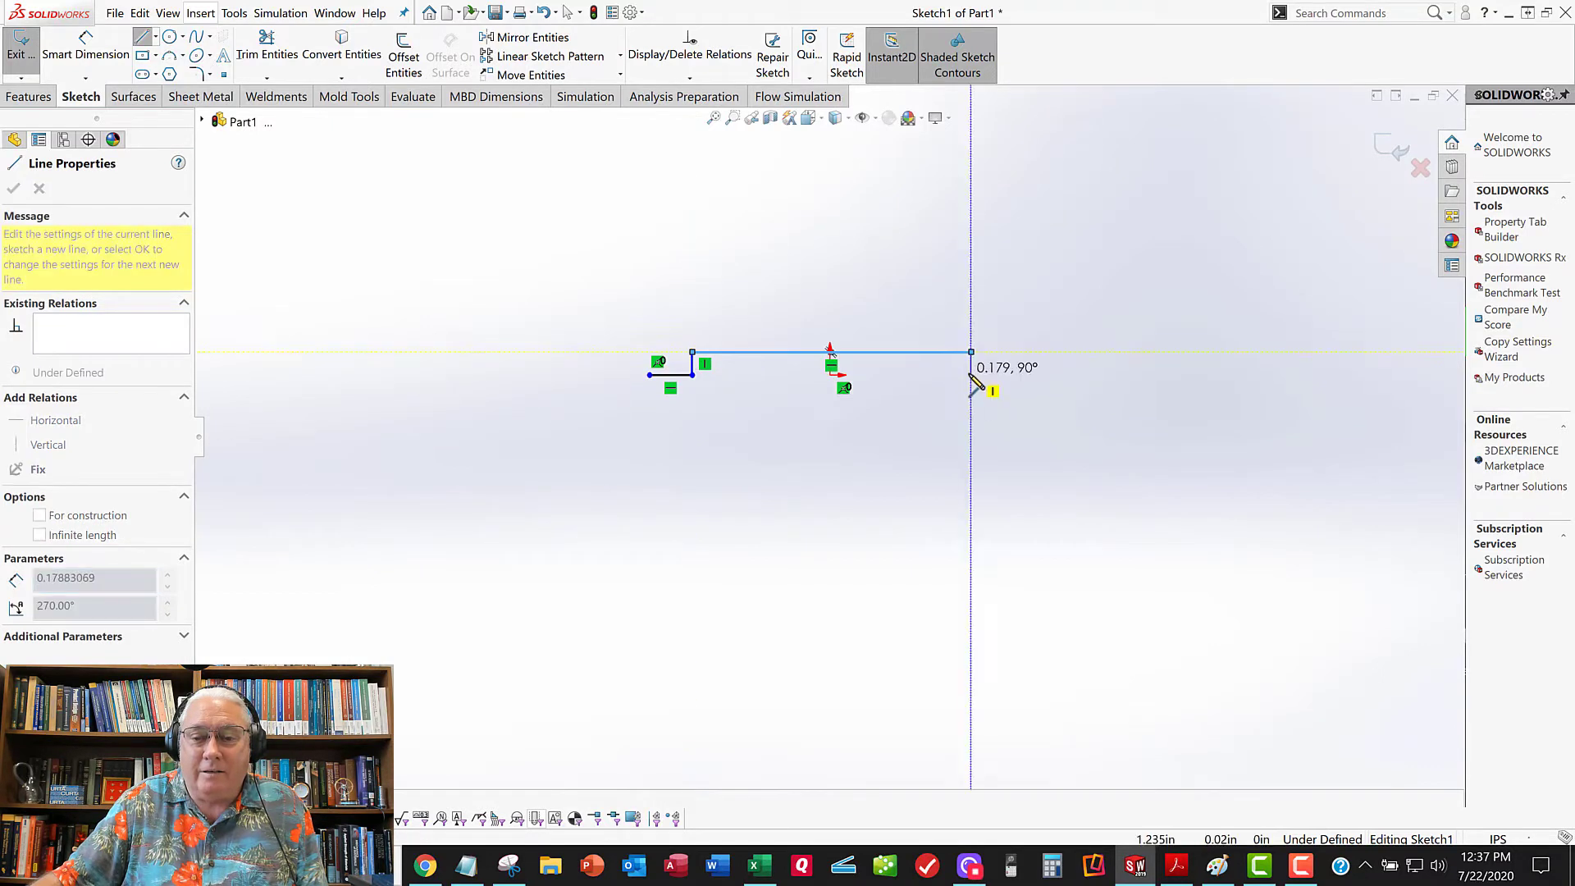
pyautogui.click(970, 375)
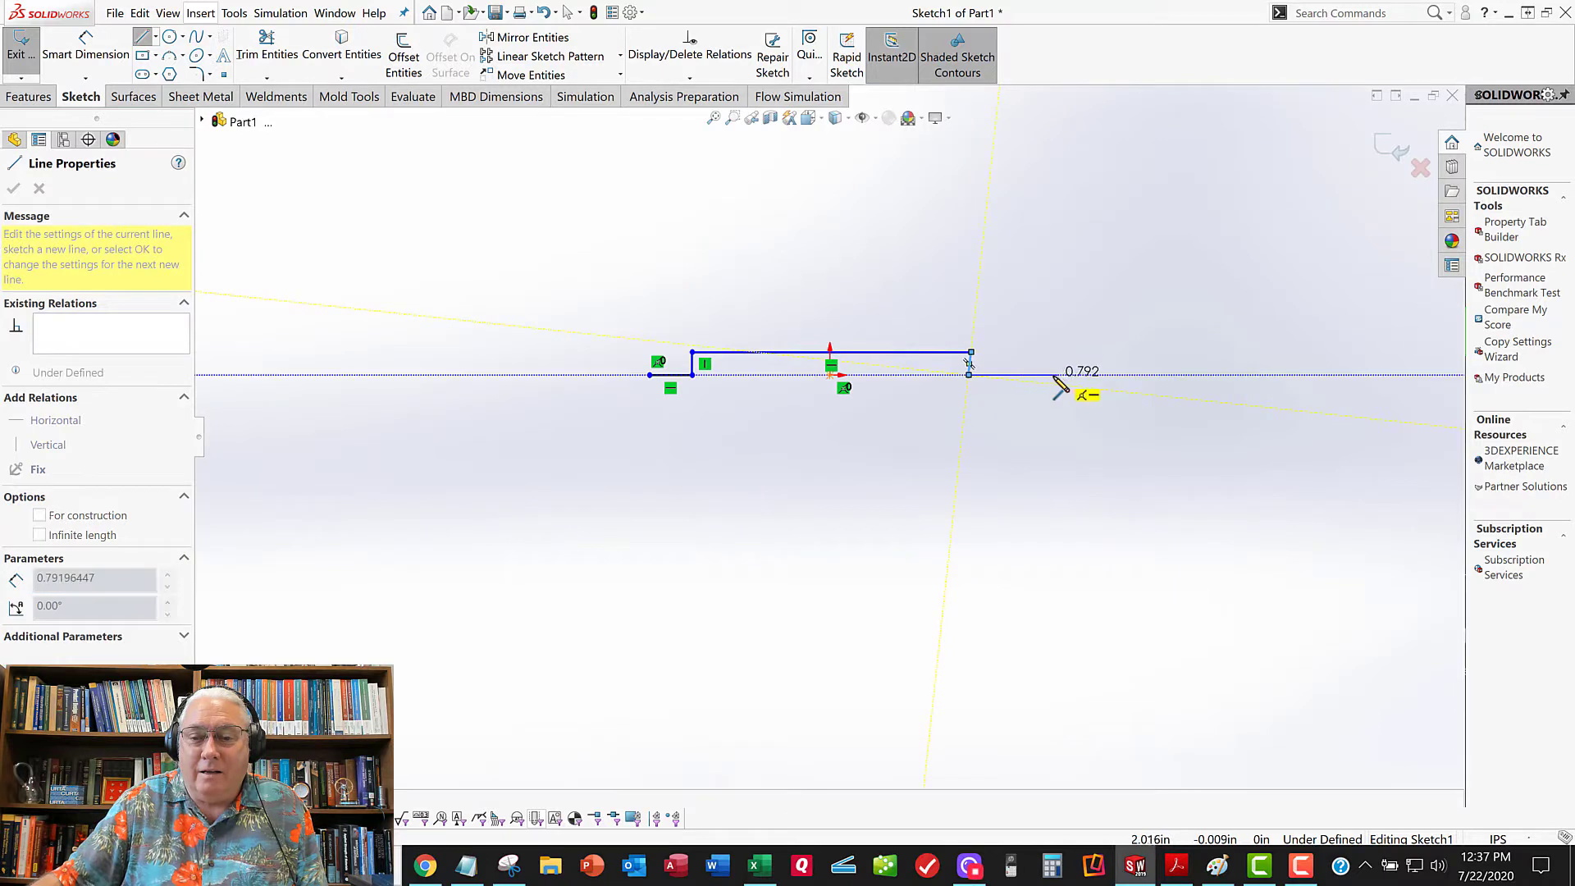
pyautogui.click(1049, 375)
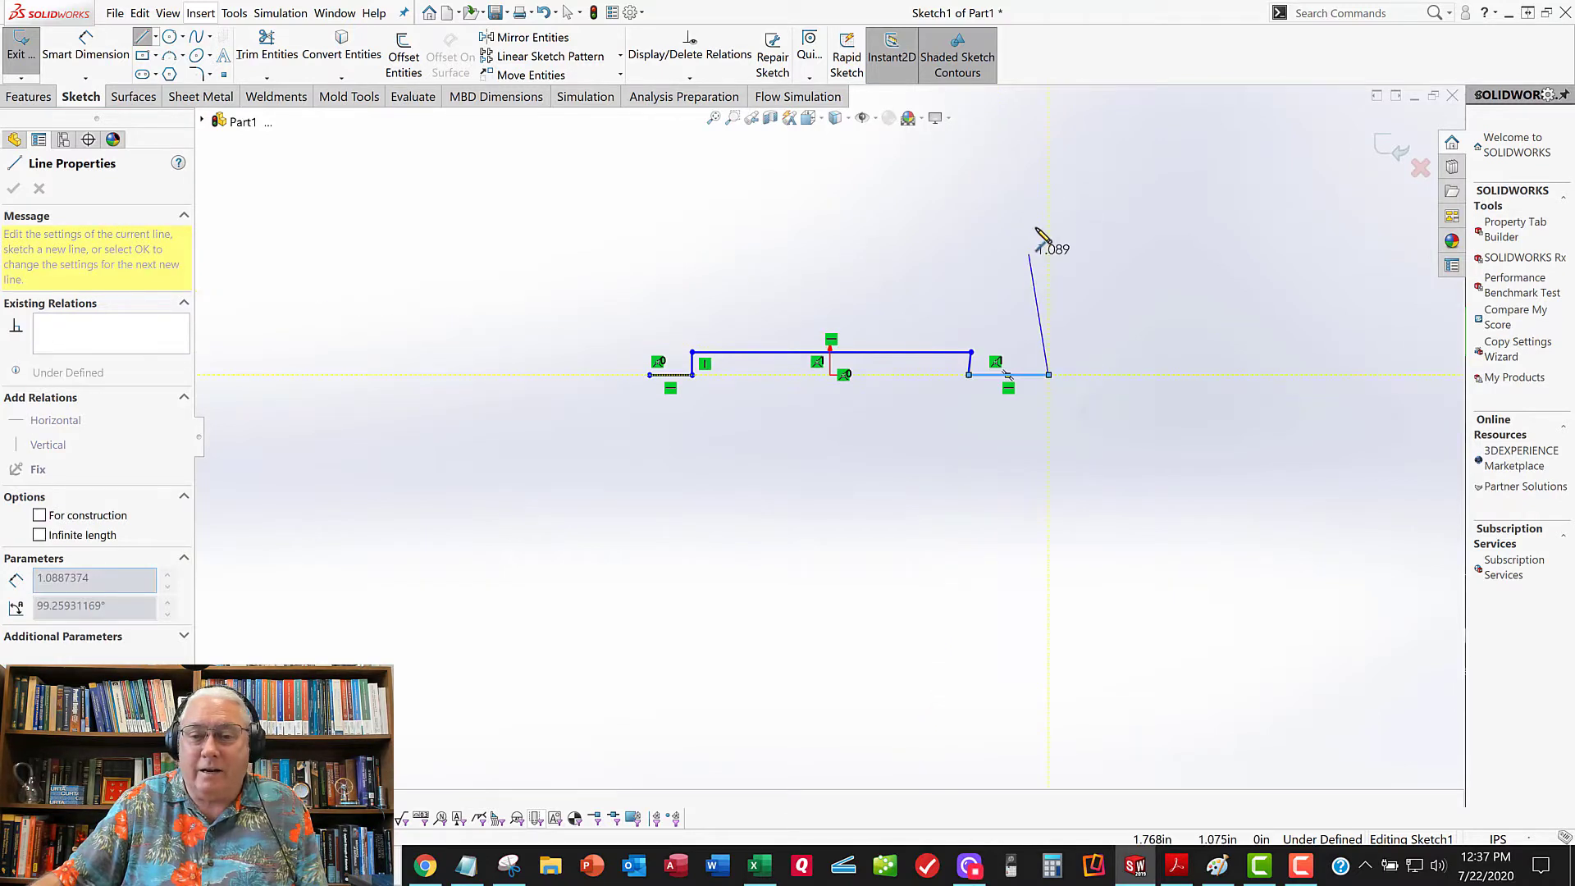
# Continue the line chain up the profile's right side with an inward shoulder, a short undercut about 0.41 in deep, and a vertical upper edge
pyautogui.click(1052, 218)
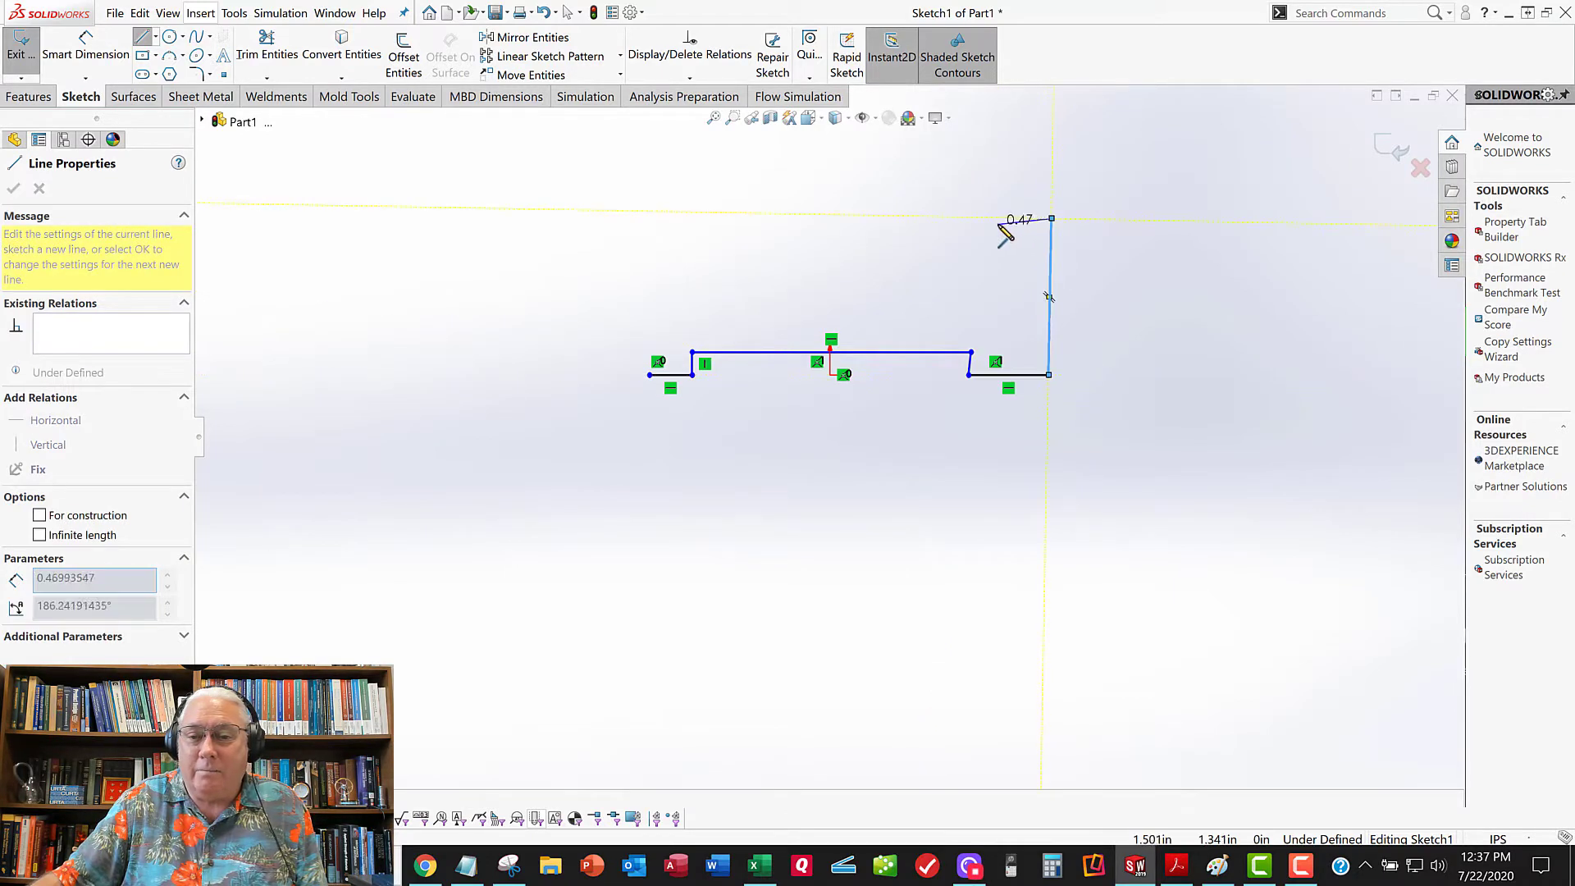
pyautogui.click(962, 219)
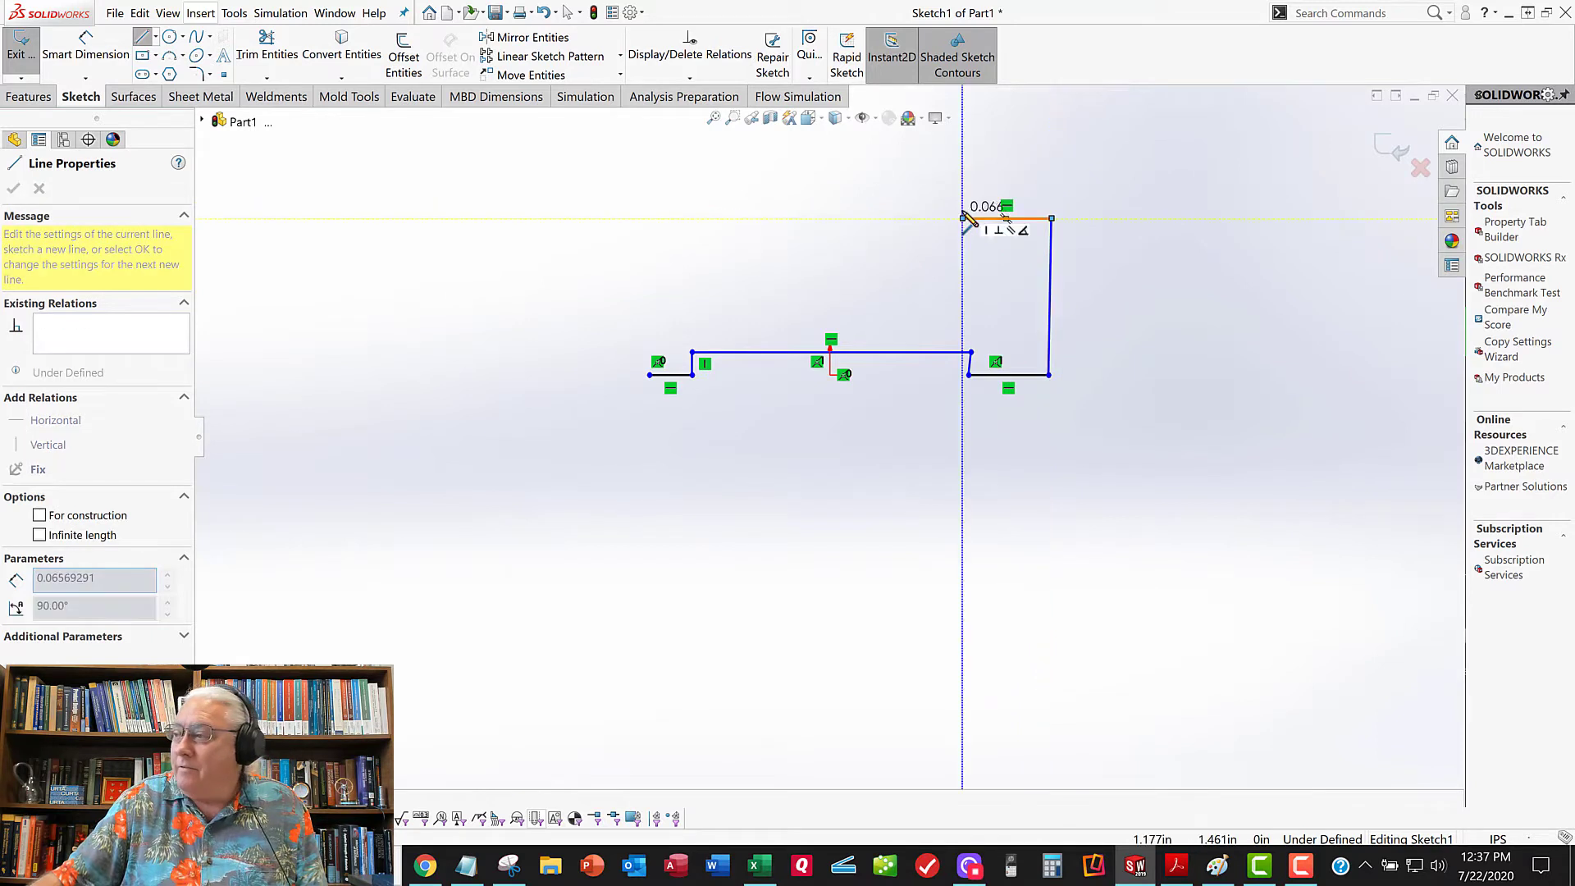
pyautogui.scroll(1, 963, 211)
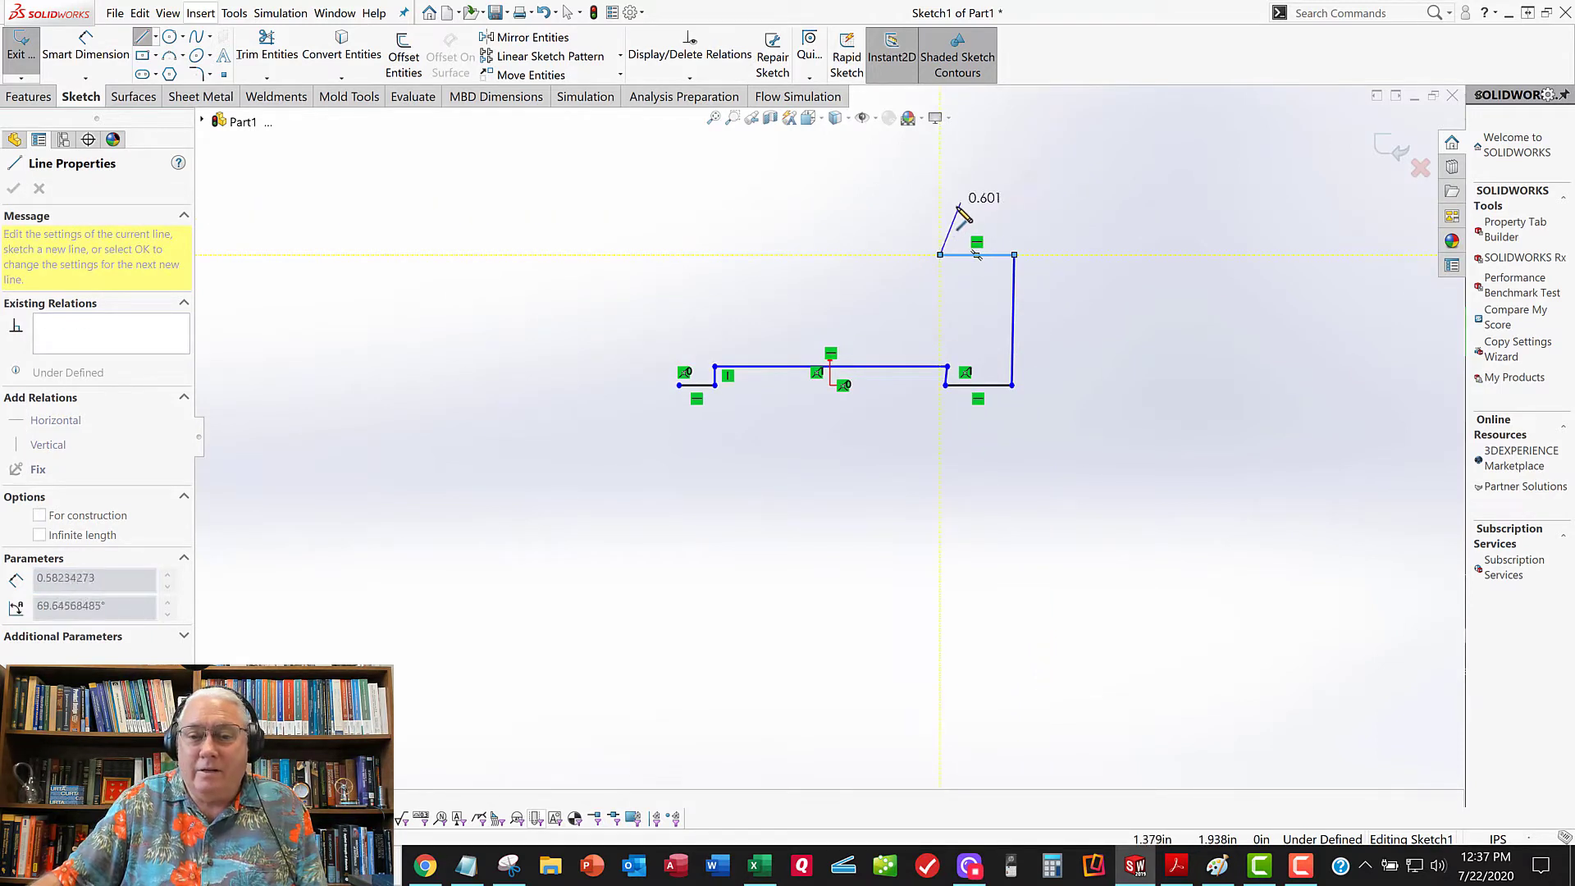
pyautogui.click(940, 222)
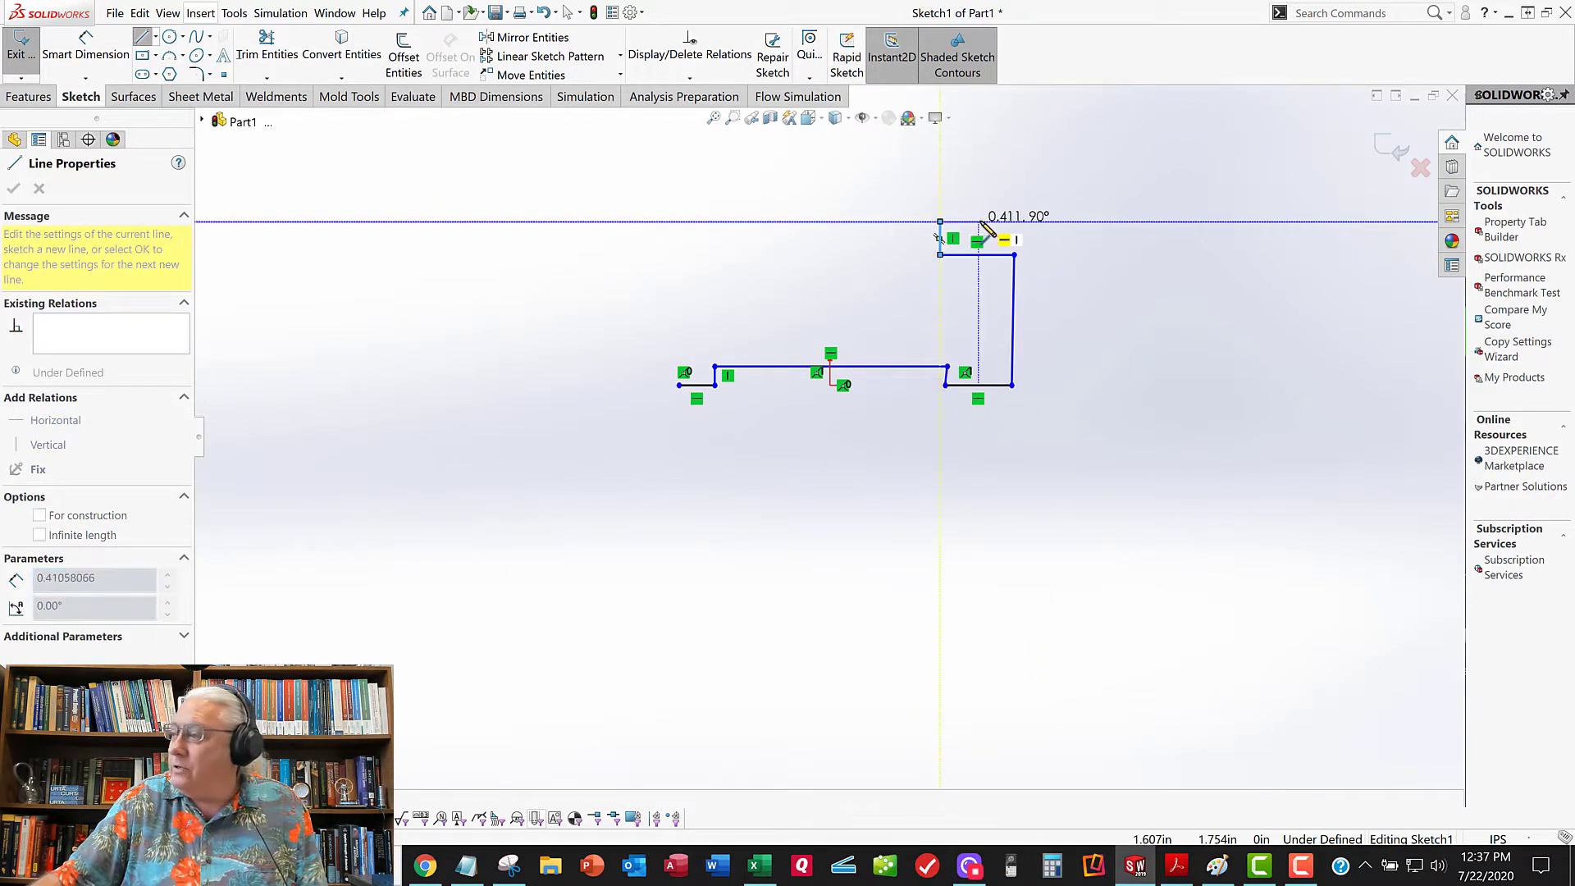
pyautogui.click(980, 221)
pyautogui.scroll(2, 987, 232)
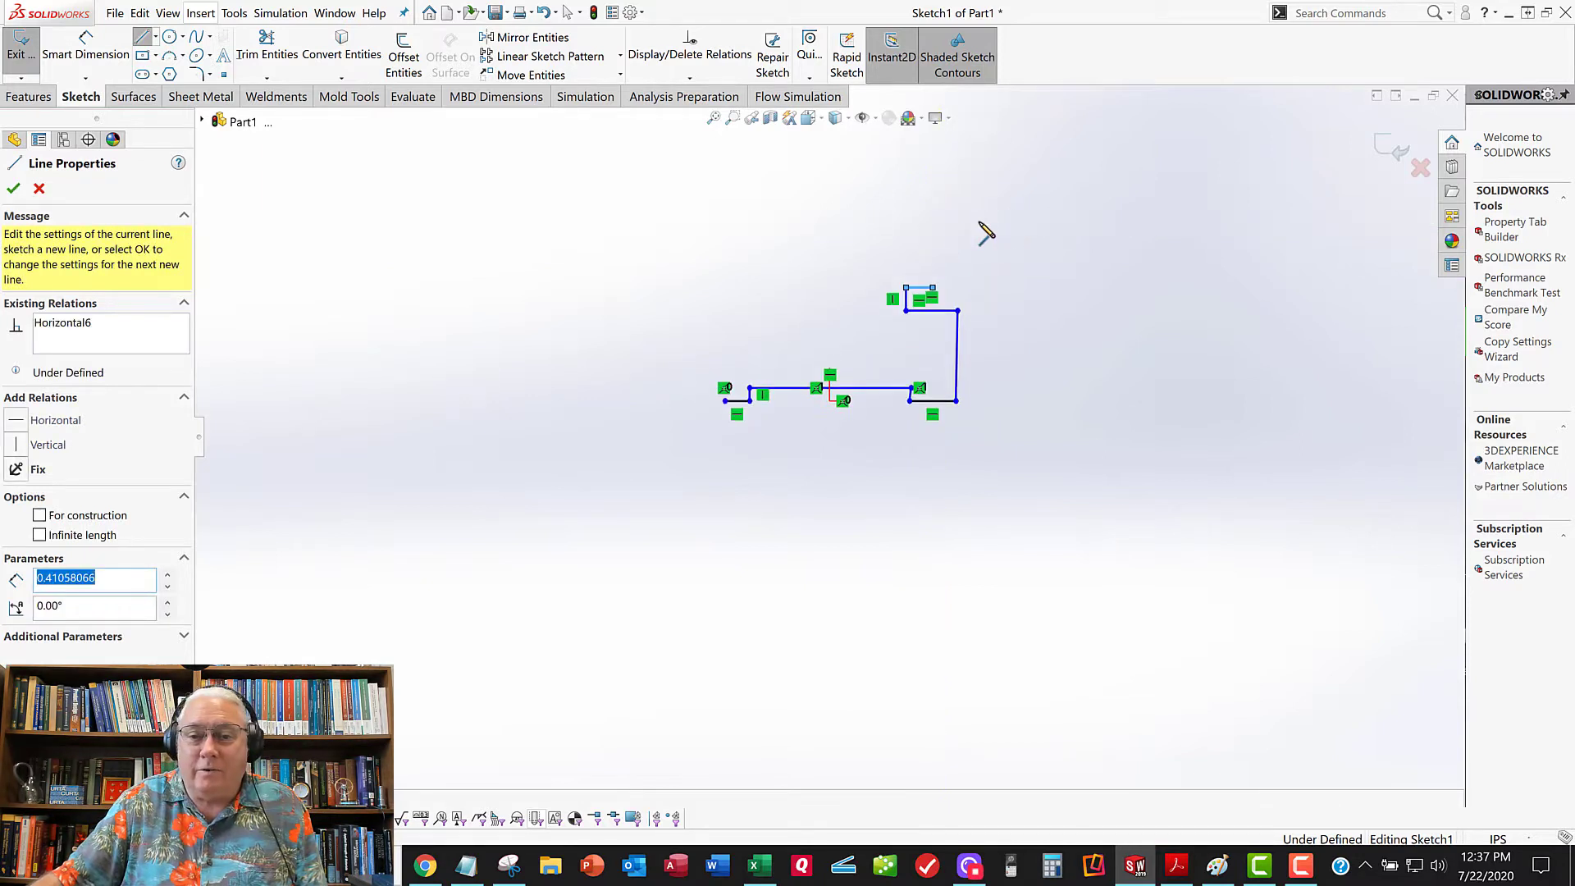
pyautogui.click(933, 178)
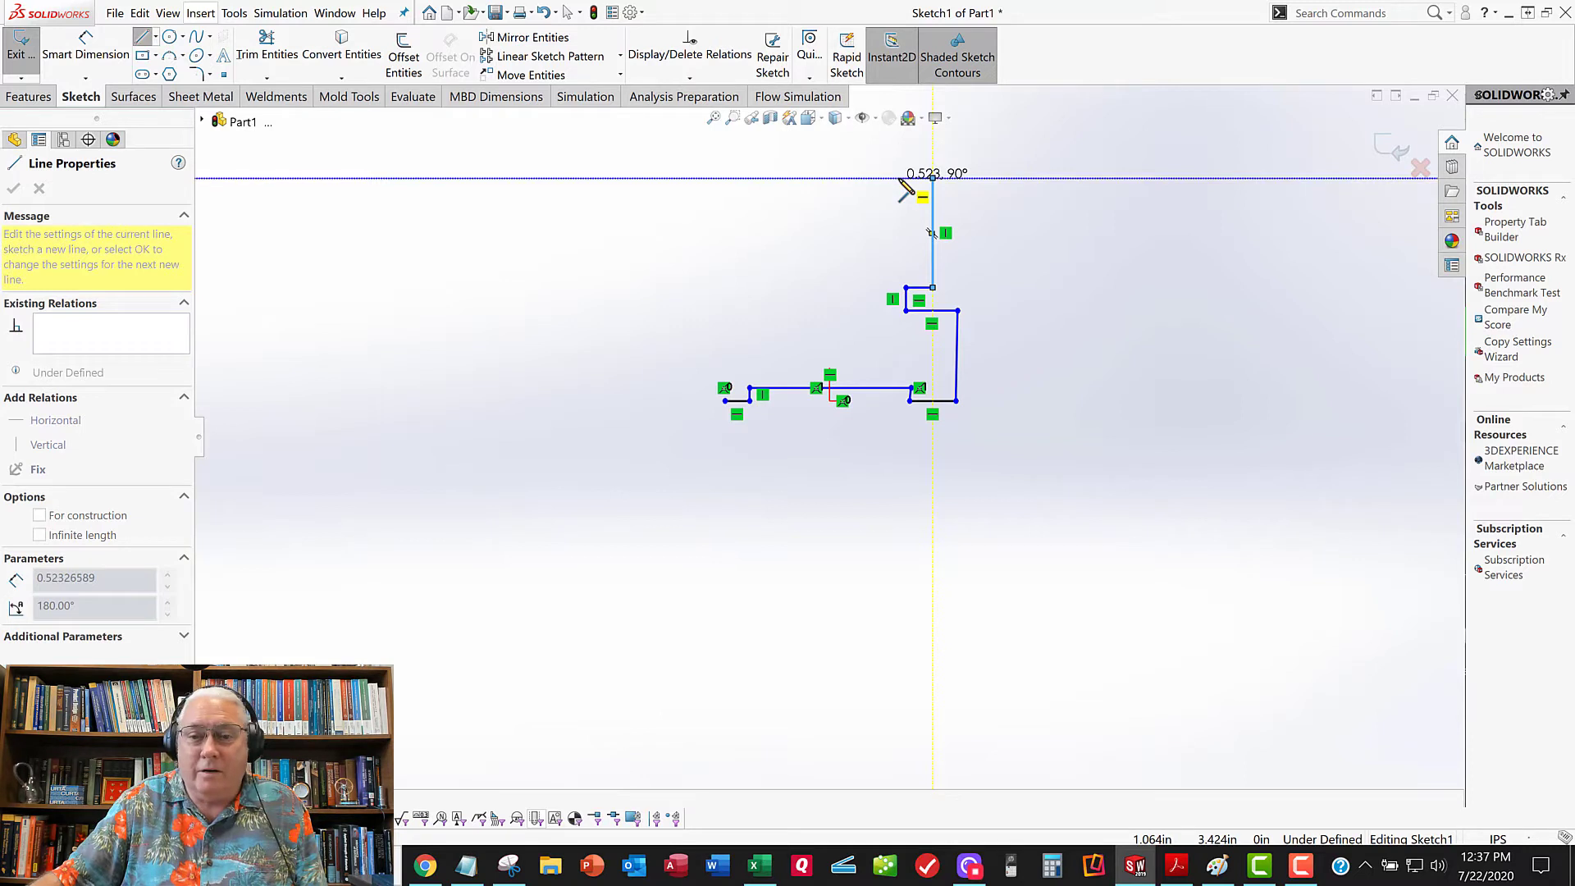
# Draw the profile's top: a flat land about 0.52 in wide, a V-notch with a flat bottom about 0.41 in wide, and the opposite land
pyautogui.click(899, 178)
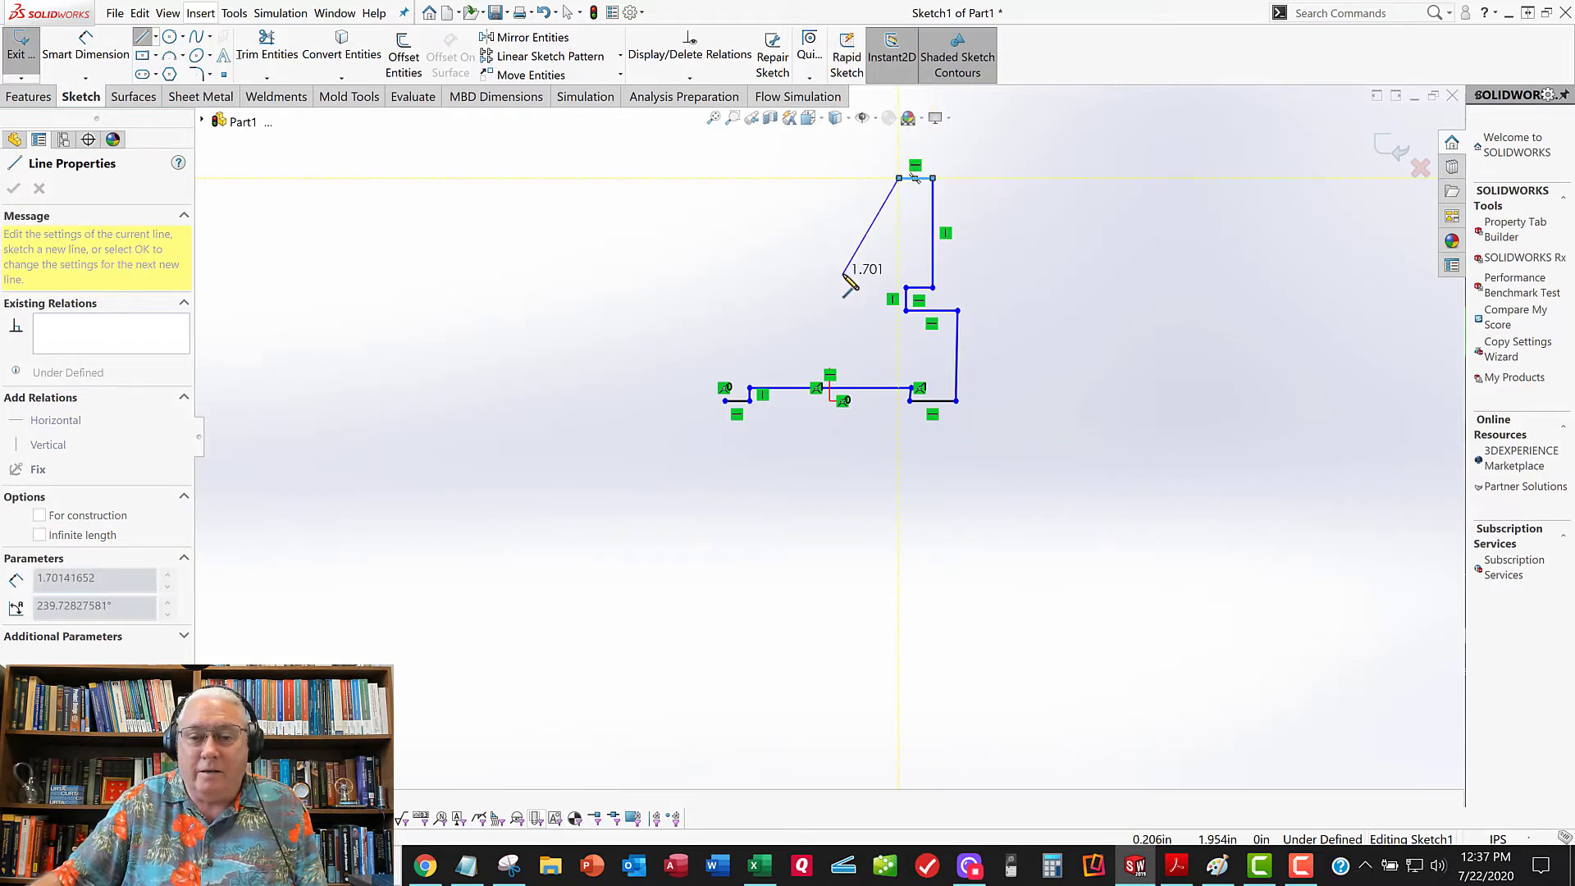
pyautogui.doubleClick(846, 258)
pyautogui.click(847, 258)
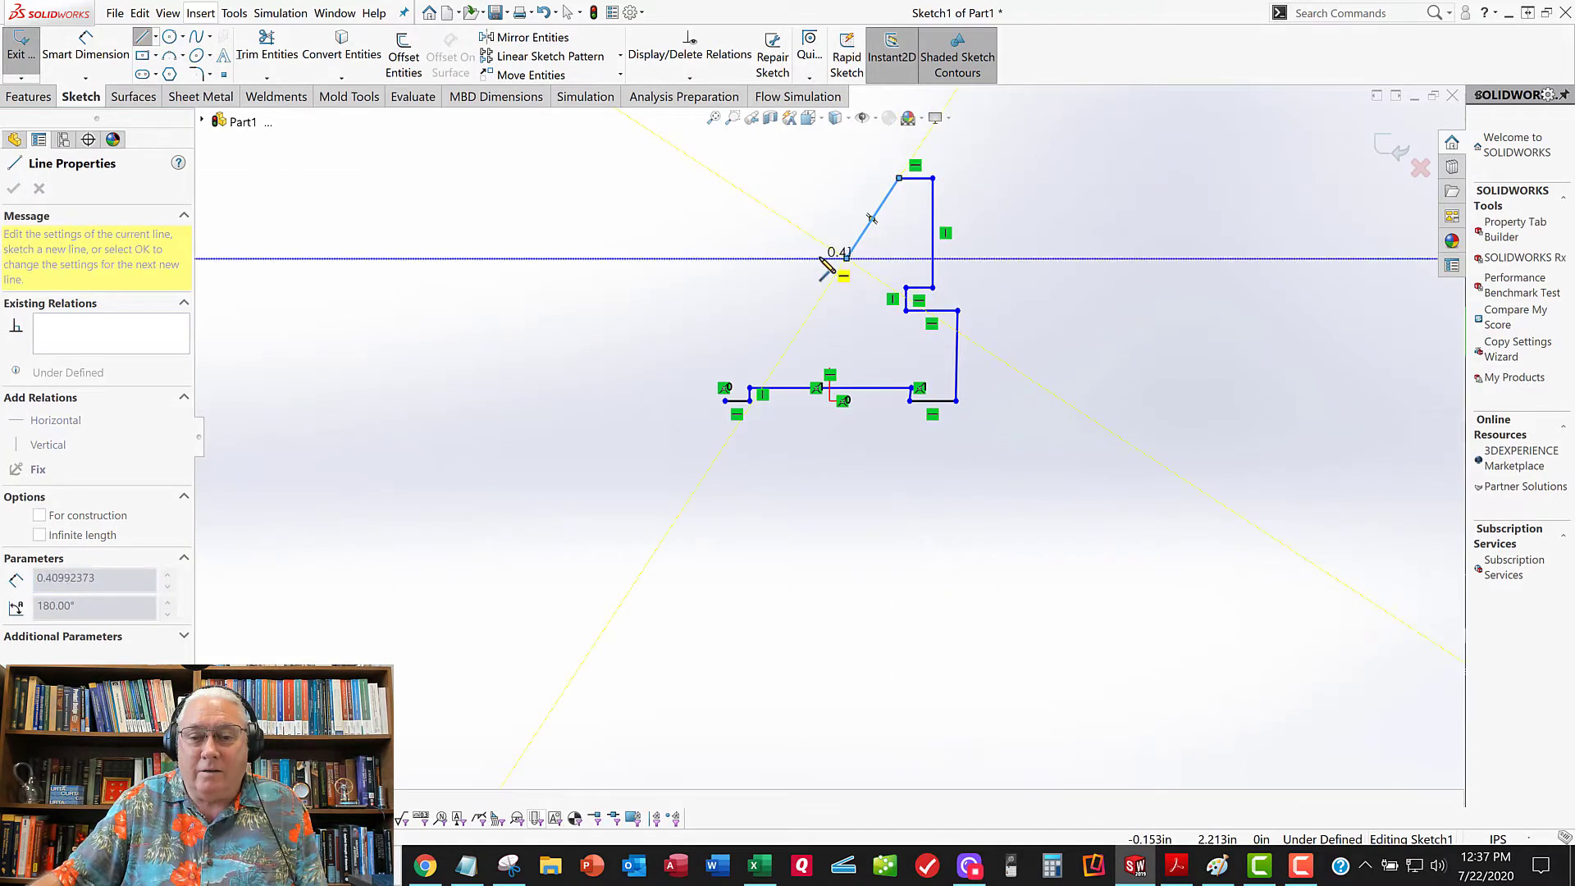
pyautogui.click(820, 258)
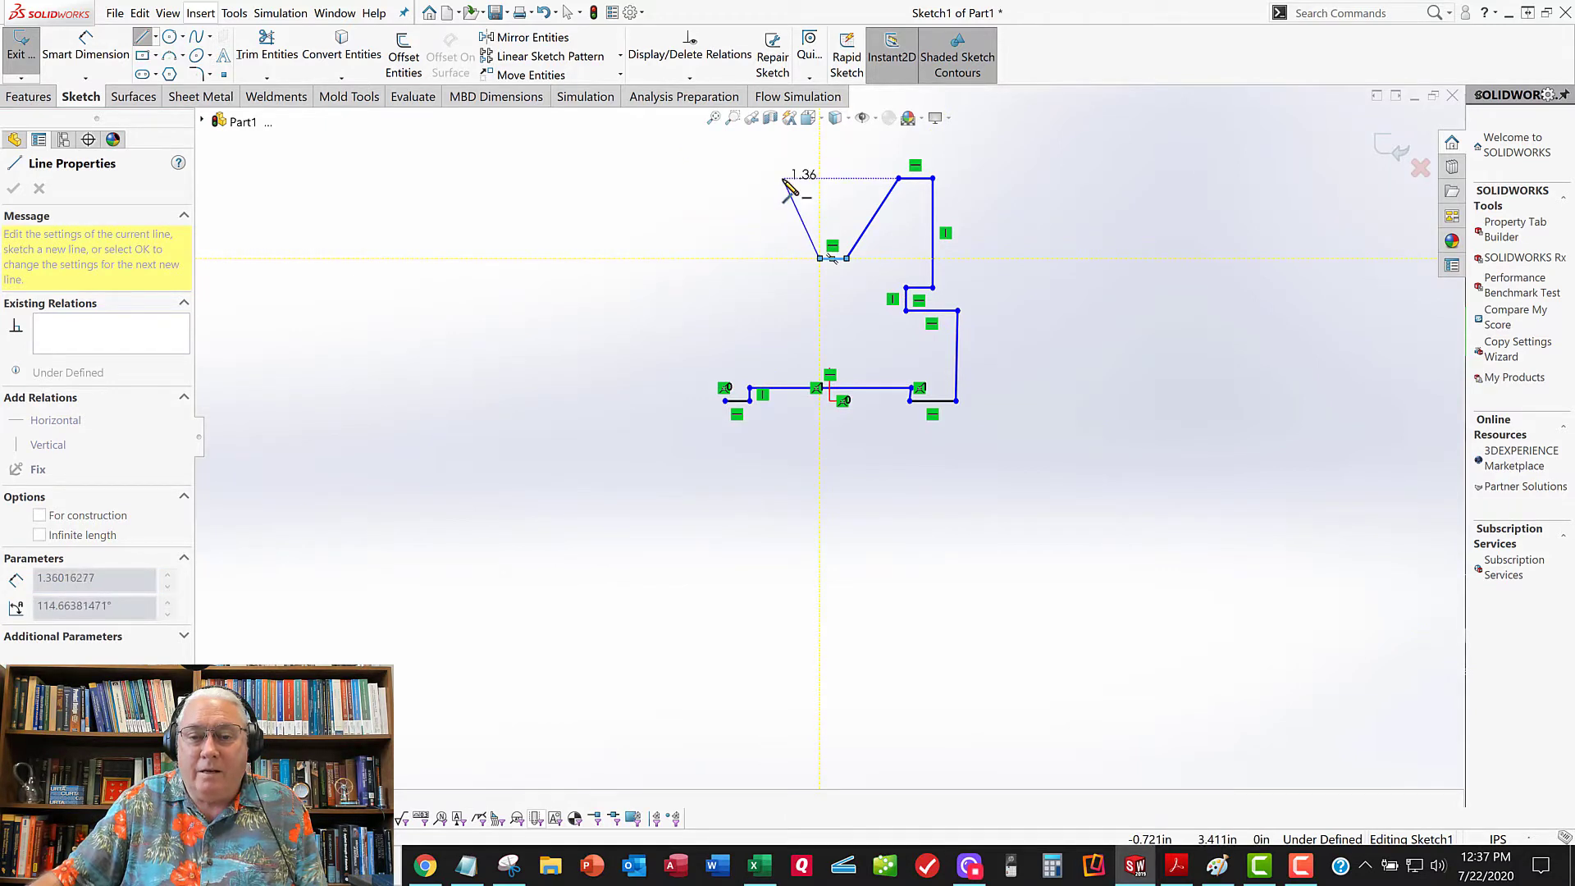
pyautogui.click(783, 177)
pyautogui.click(744, 178)
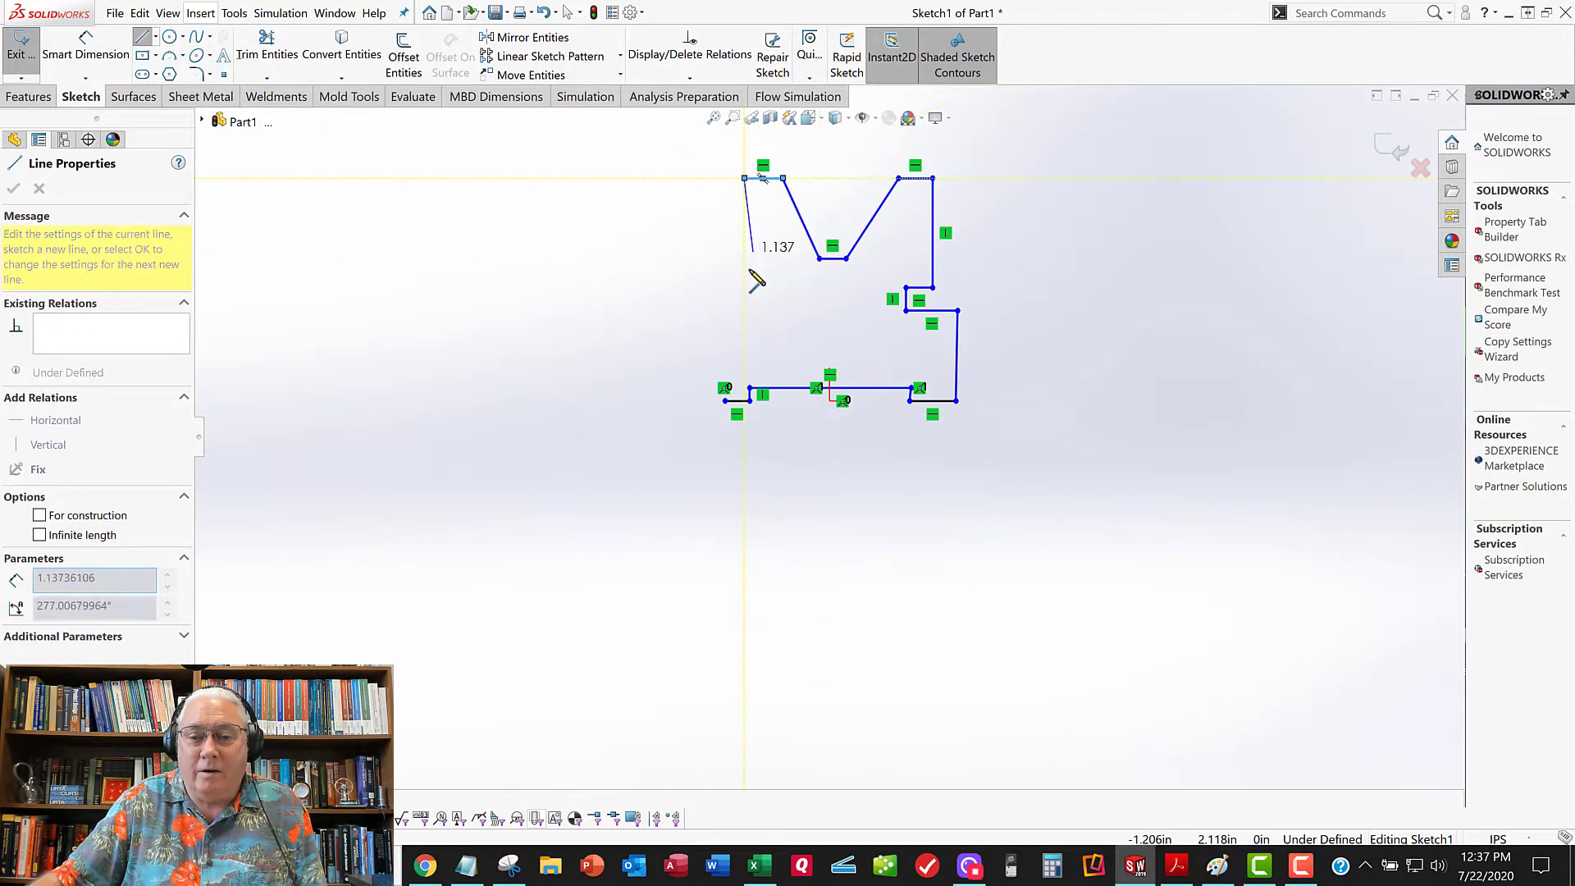
# Close the profile down its left side: vertical upper edge, undercut about 0.43 in tall, shoulder about 0.80 in wide, and lower edge about 1.32 in long
pyautogui.click(744, 287)
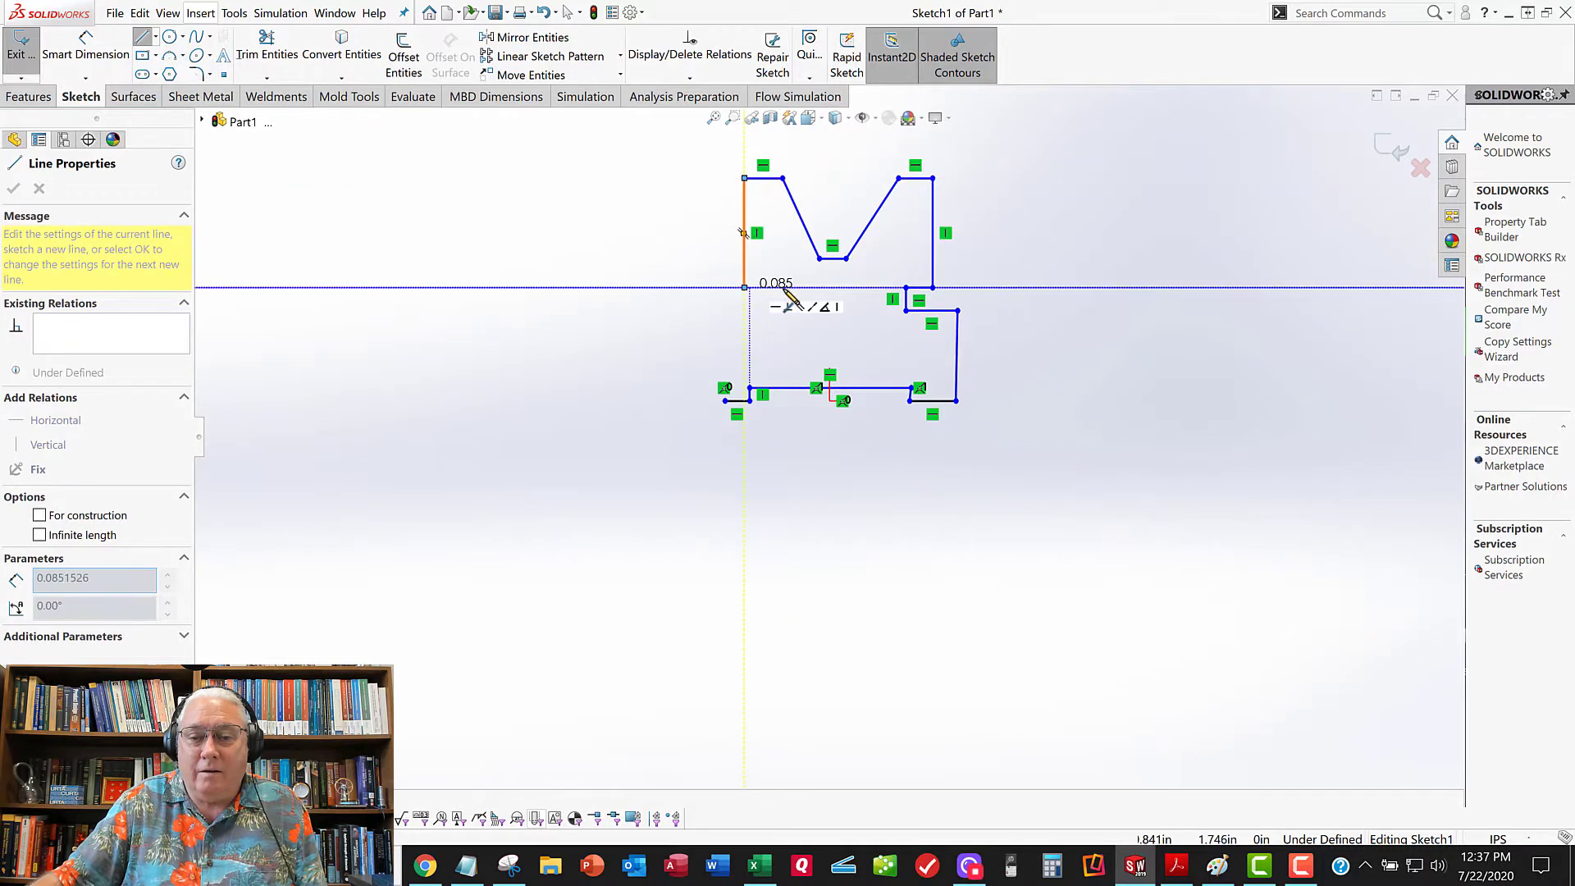
pyautogui.click(777, 287)
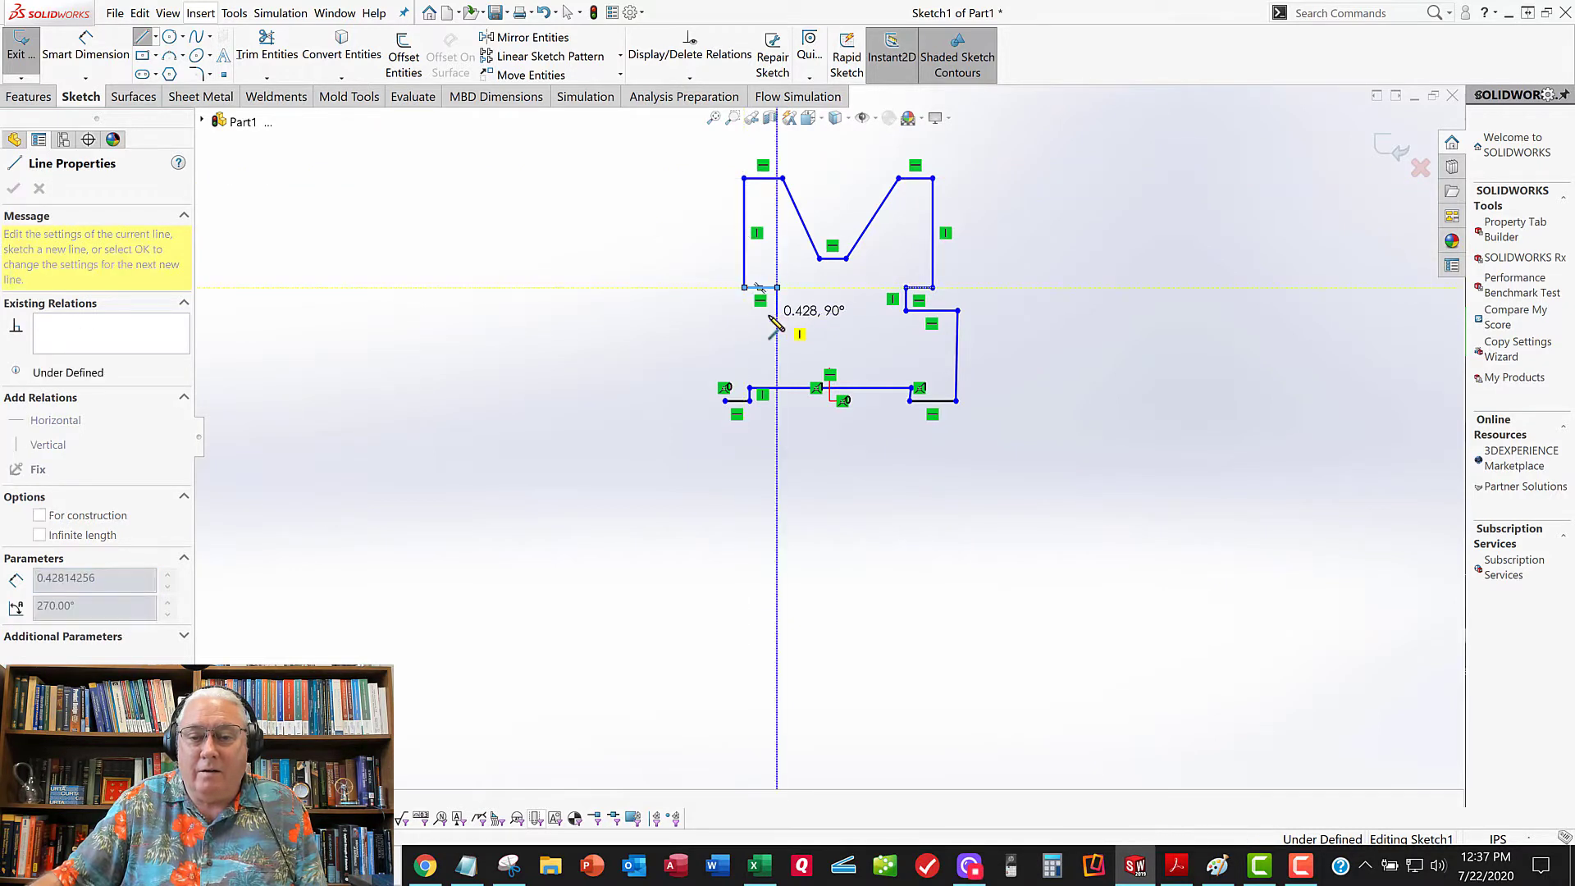
pyautogui.click(777, 315)
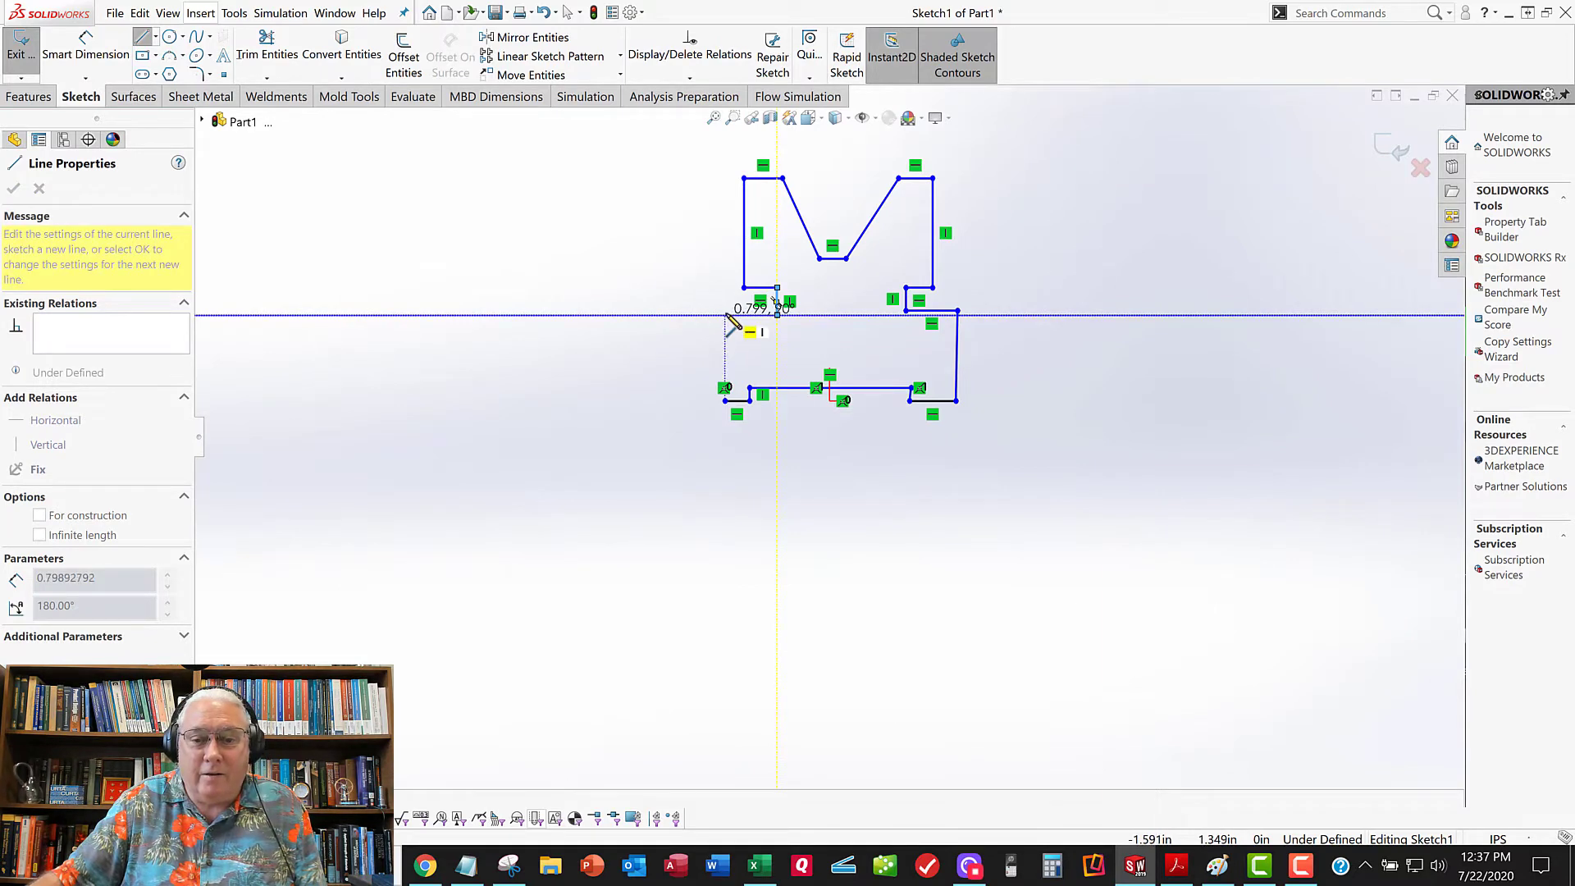
pyautogui.click(725, 314)
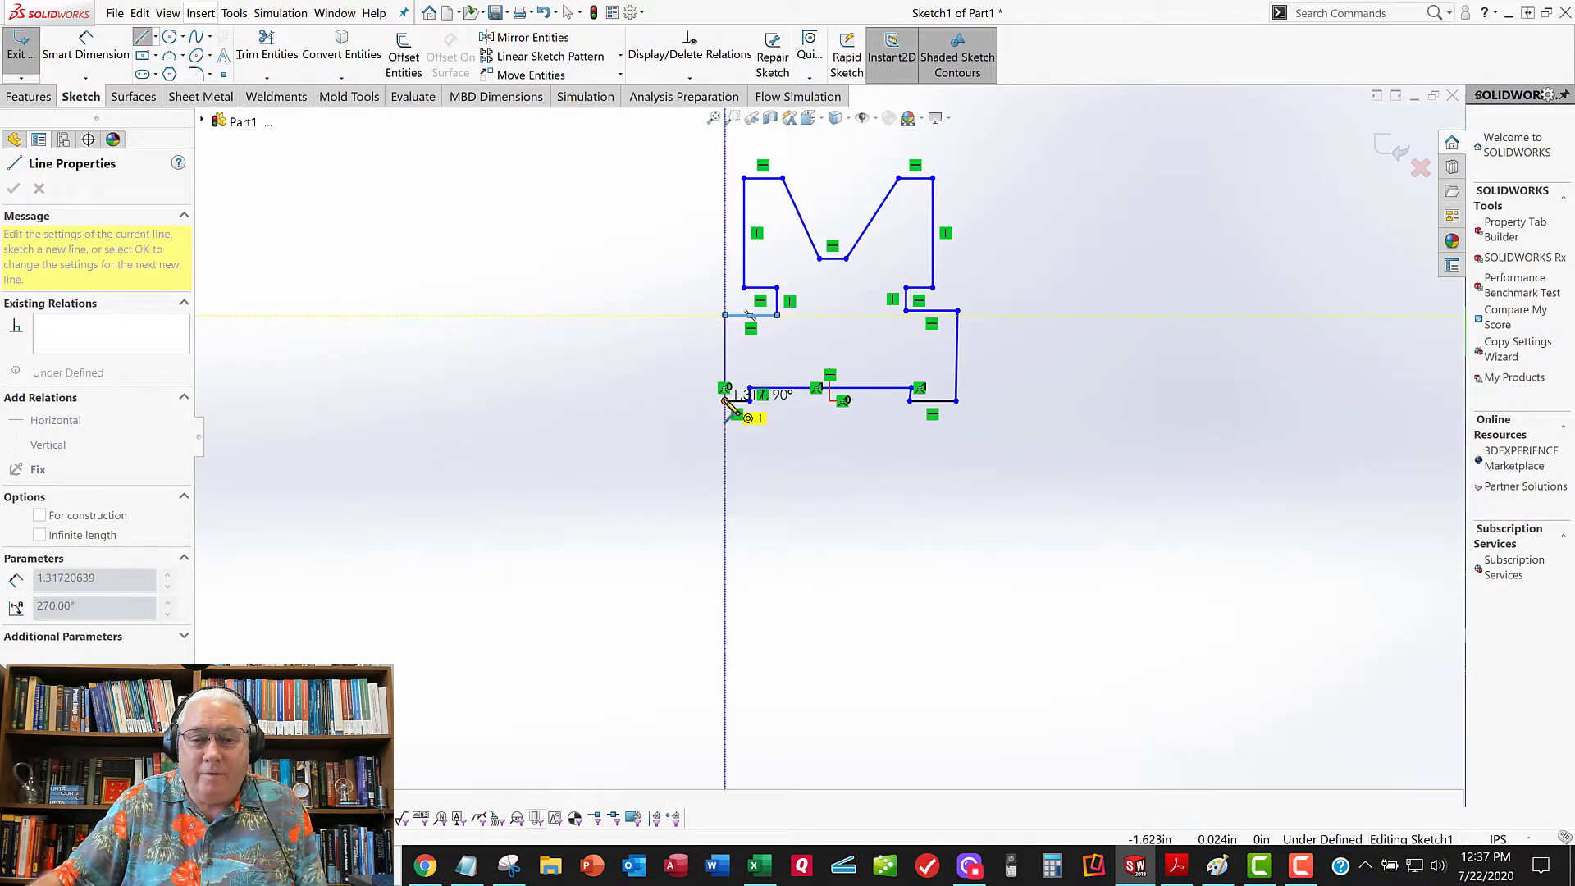
pyautogui.click(725, 389)
pyautogui.rightClick(666, 327)
pyautogui.click(694, 337)
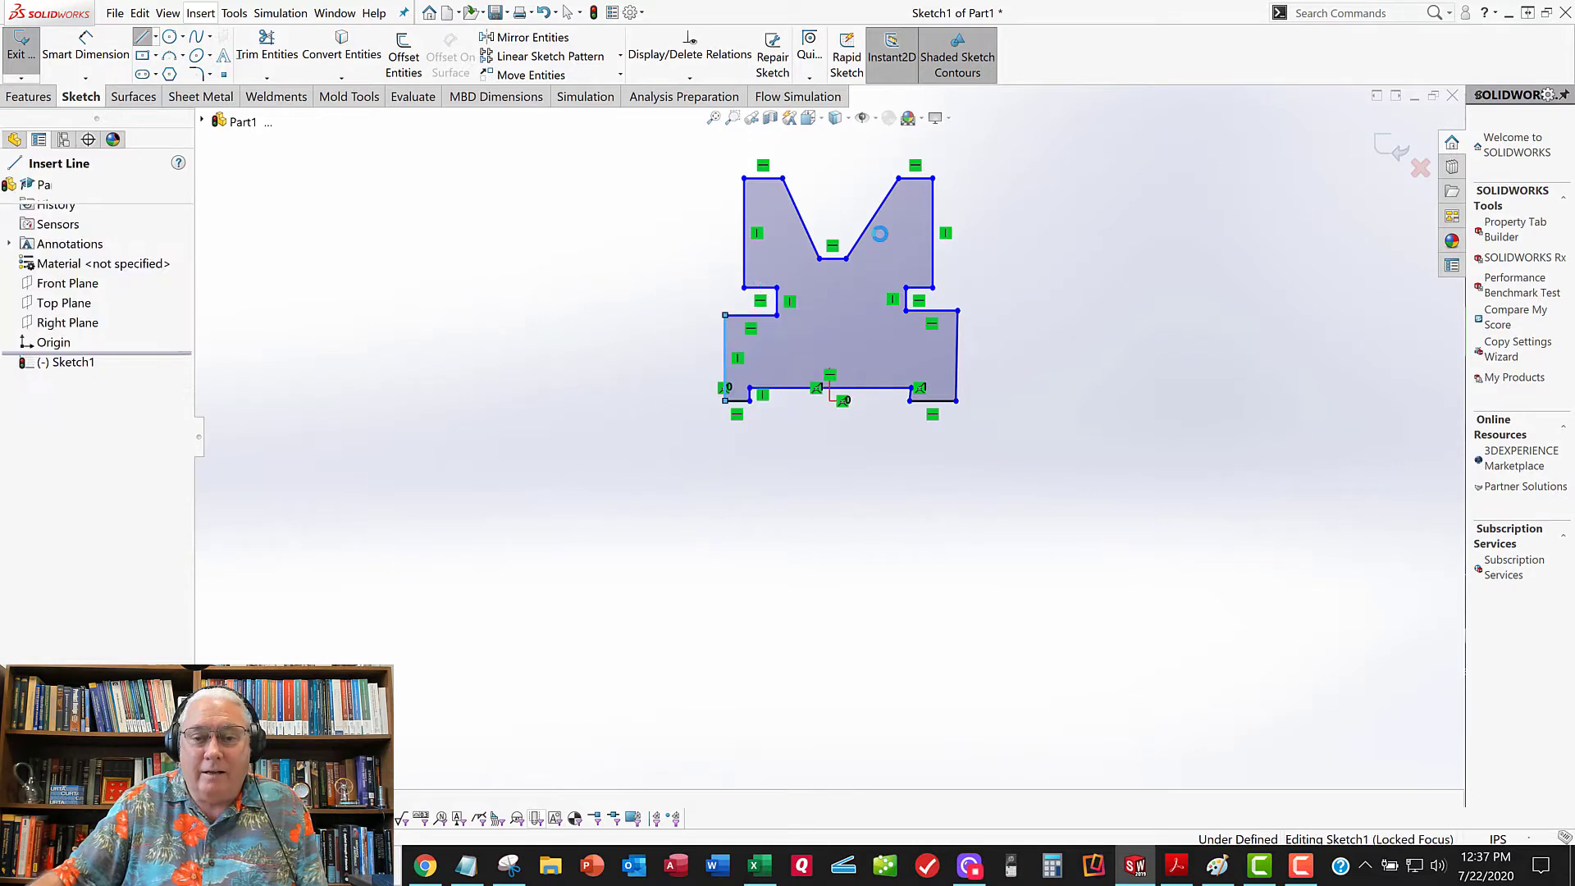
# Add Vertical relations to the slanted inner edge of the right foot and to the profile's lower right outer edge
pyautogui.scroll(-3, 902, 223)
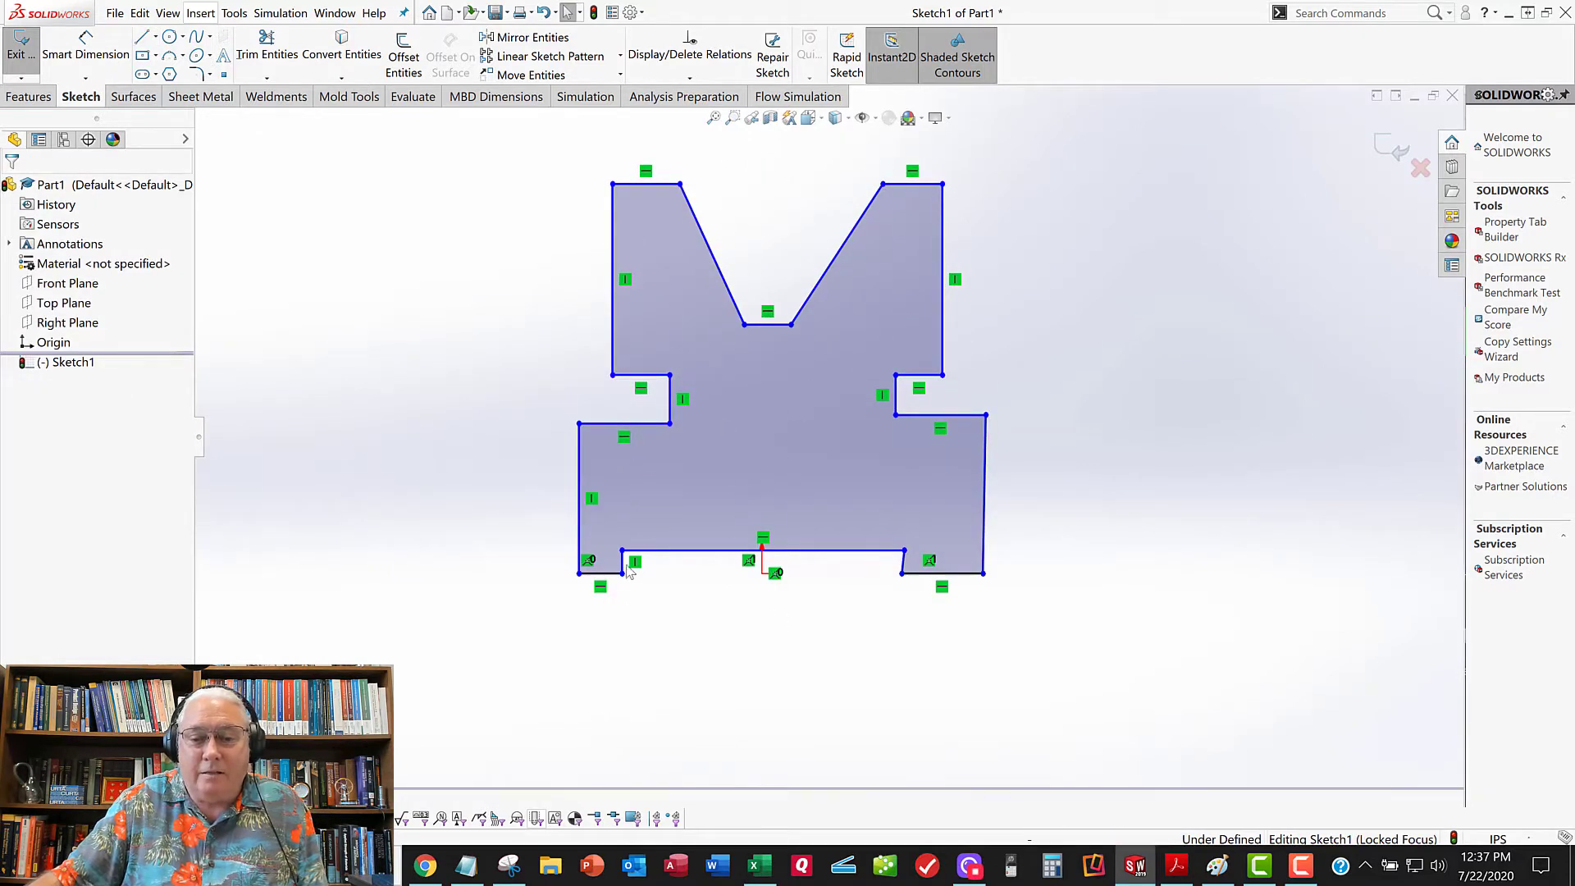
pyautogui.scroll(-2, 919, 566)
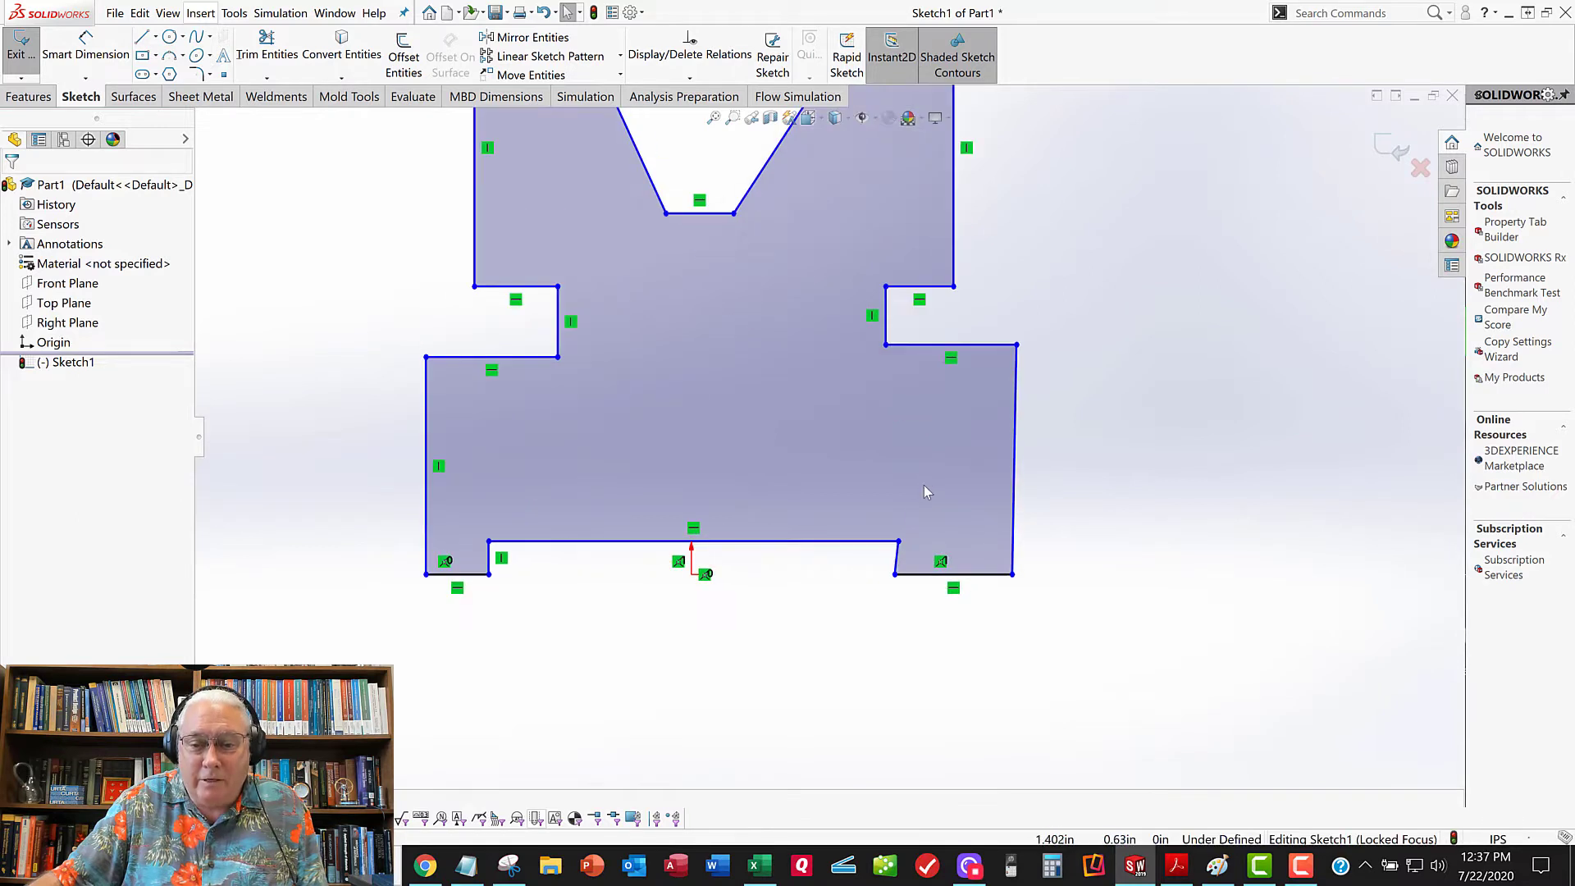
pyautogui.click(897, 559)
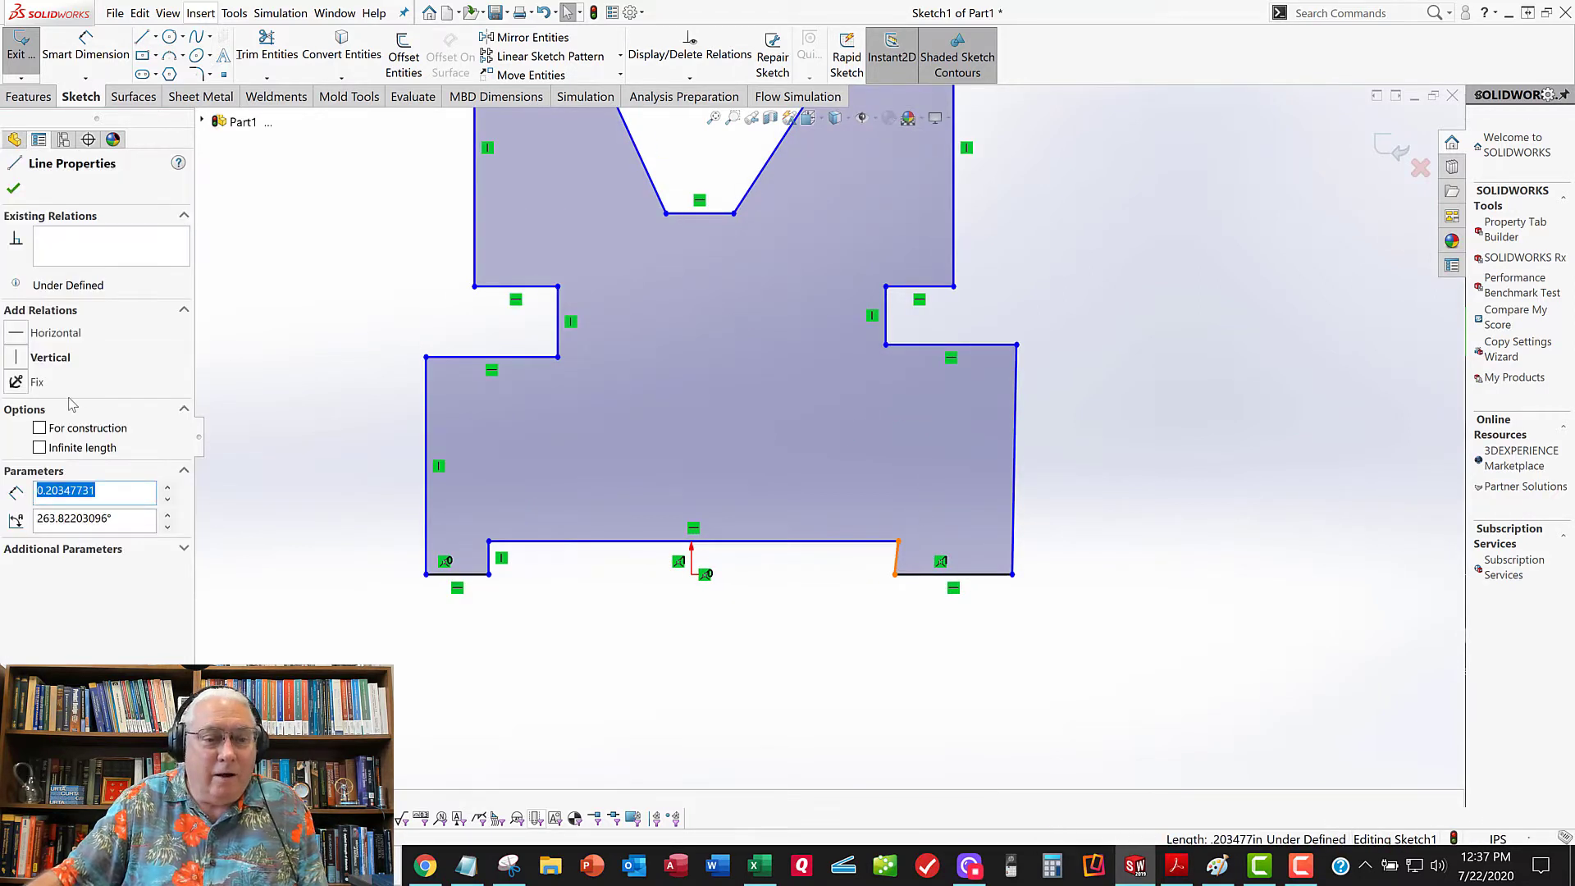
pyautogui.click(19, 357)
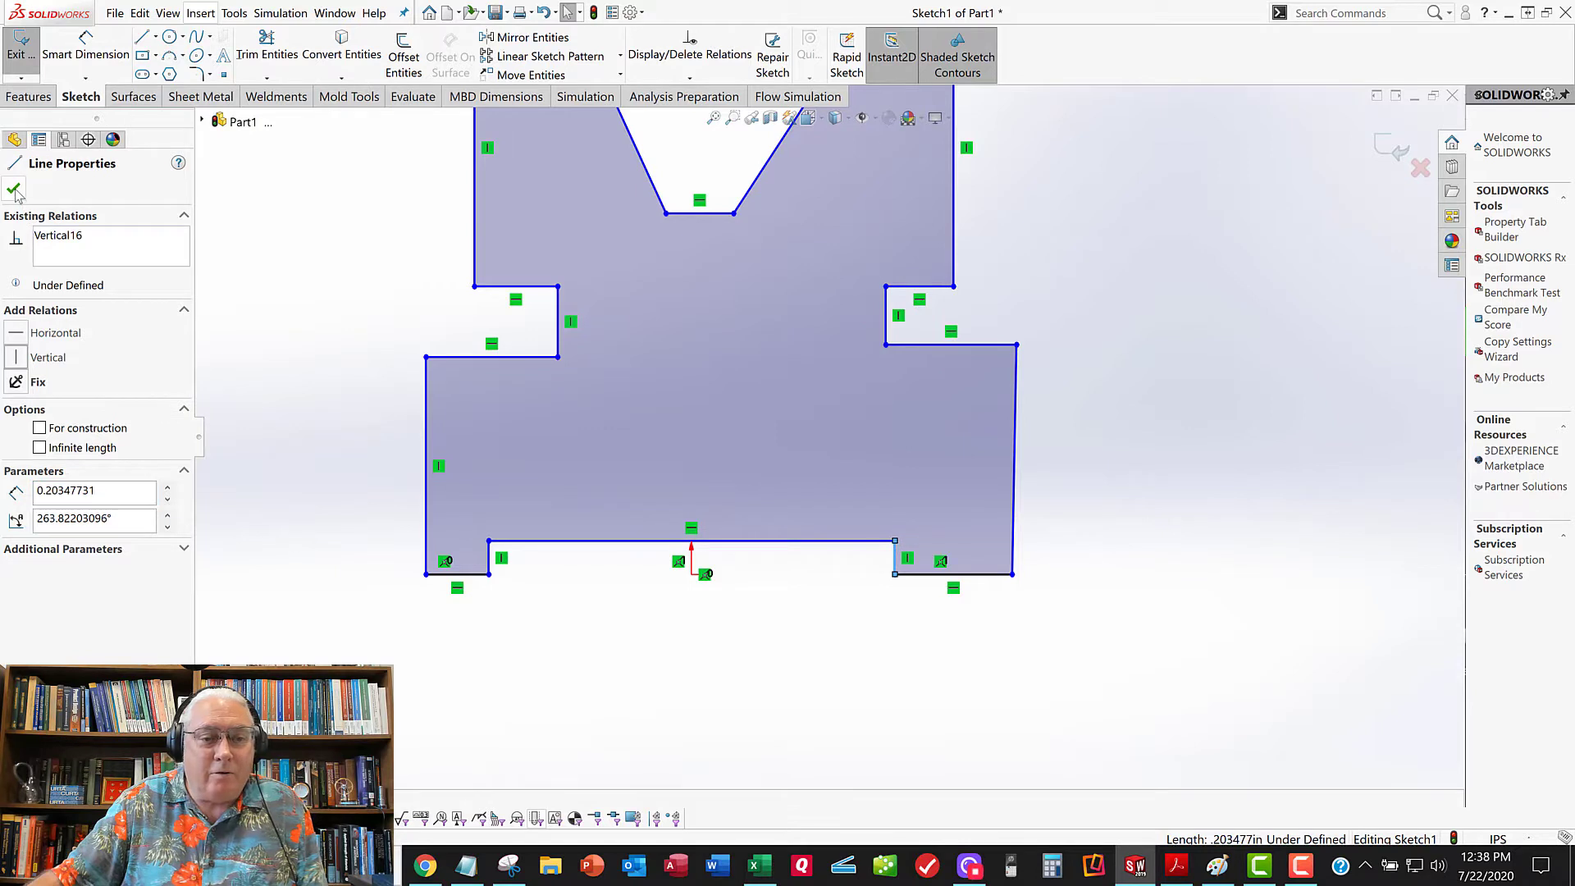
pyautogui.click(14, 190)
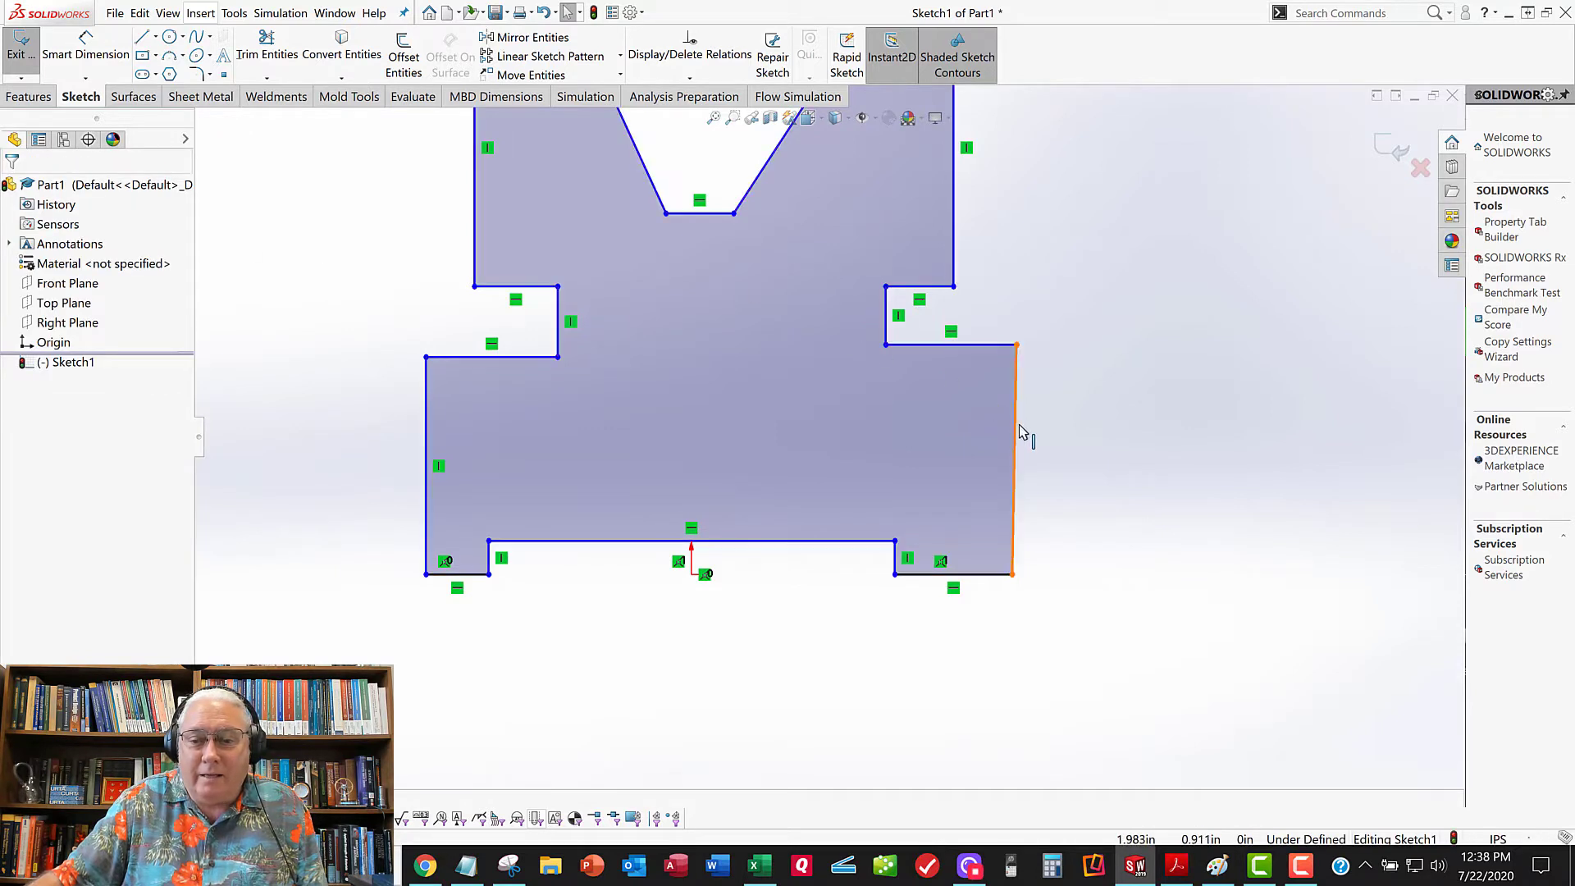
pyautogui.click(1013, 459)
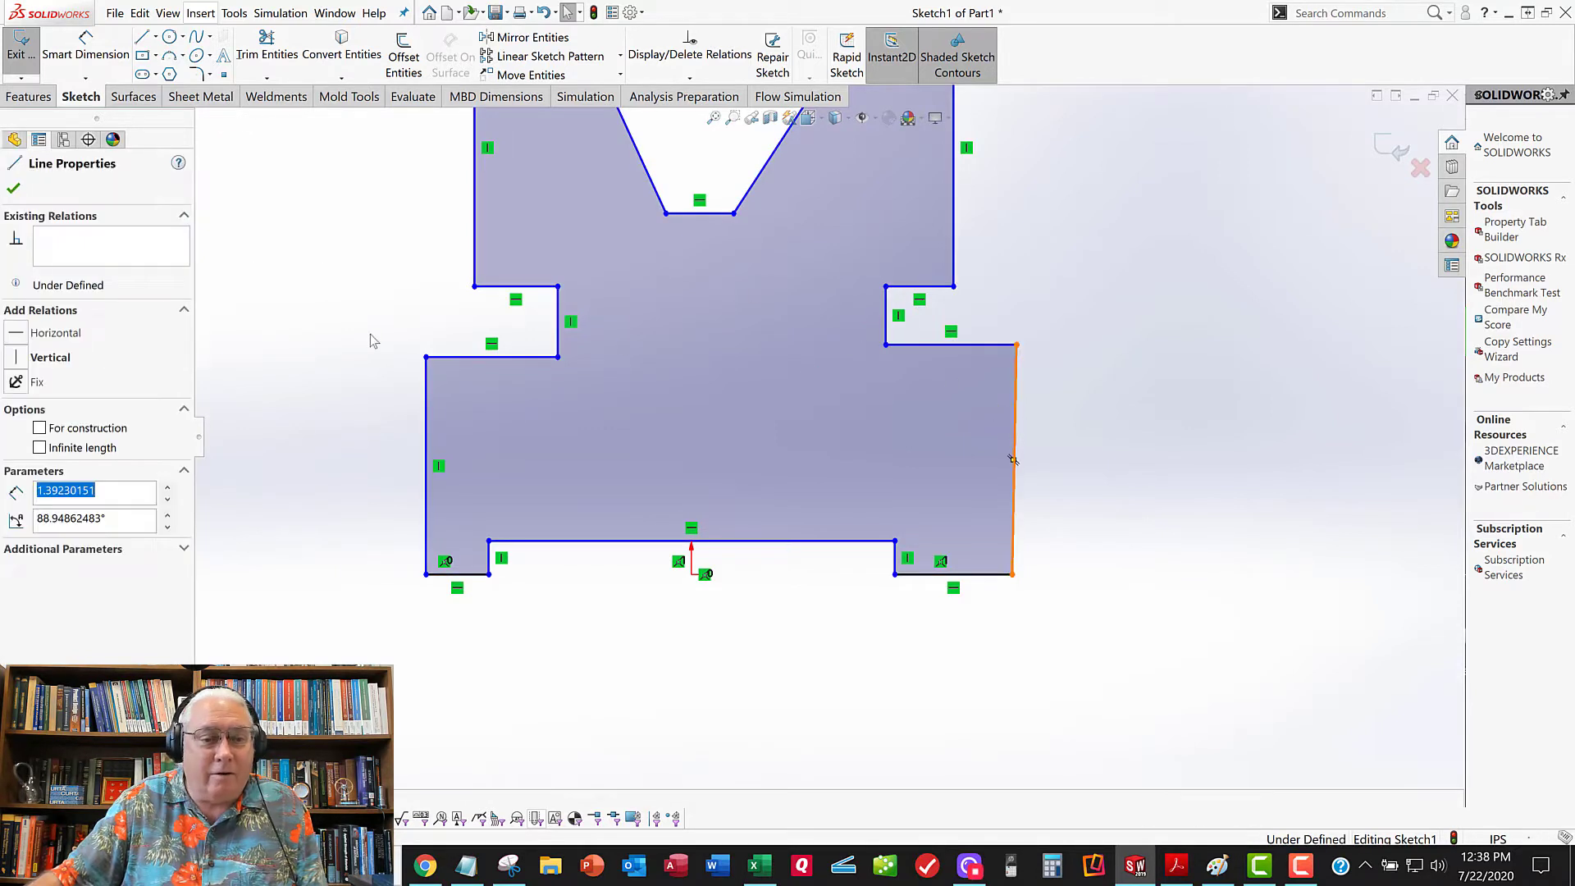
pyautogui.click(18, 357)
pyautogui.click(13, 190)
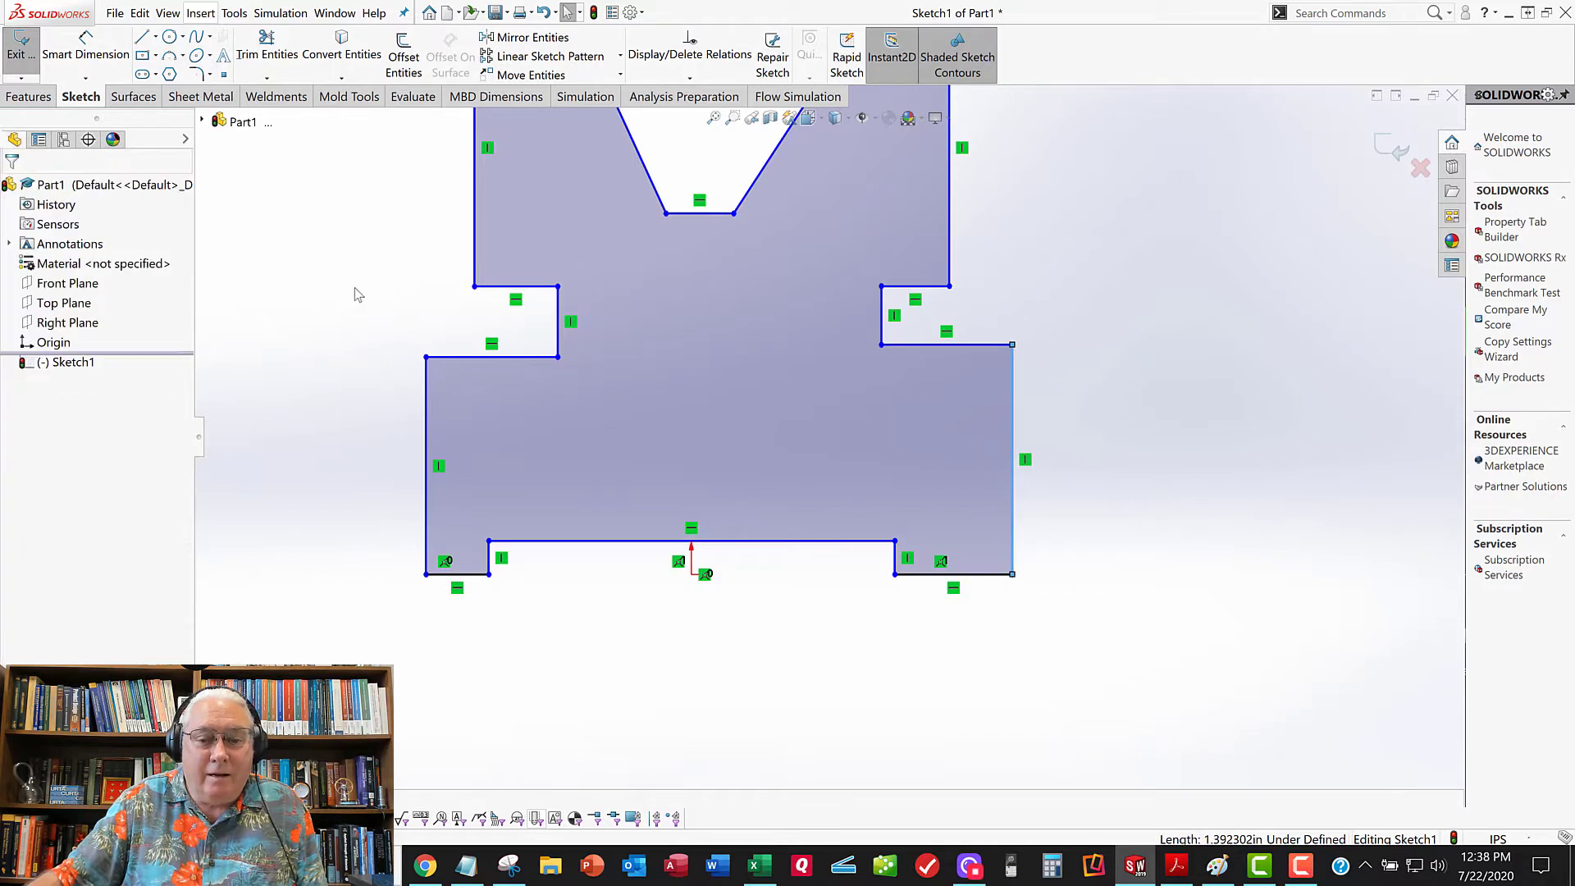
# Draw a vertical centerline upward from the origin through the V-notch and make it infinite in length
pyautogui.press('z')
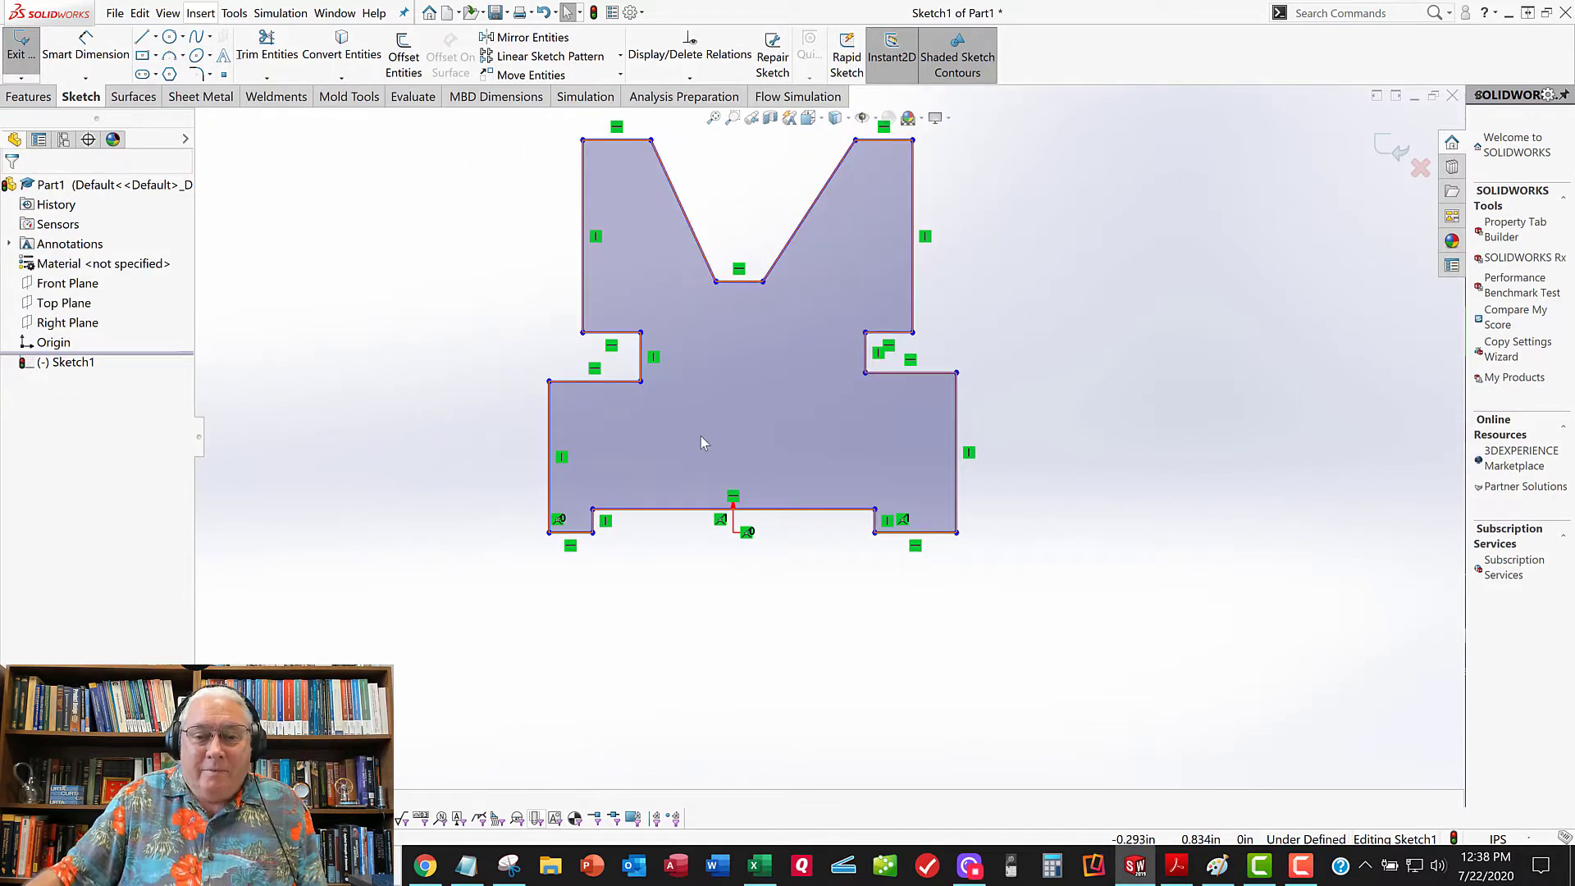
pyautogui.press('z')
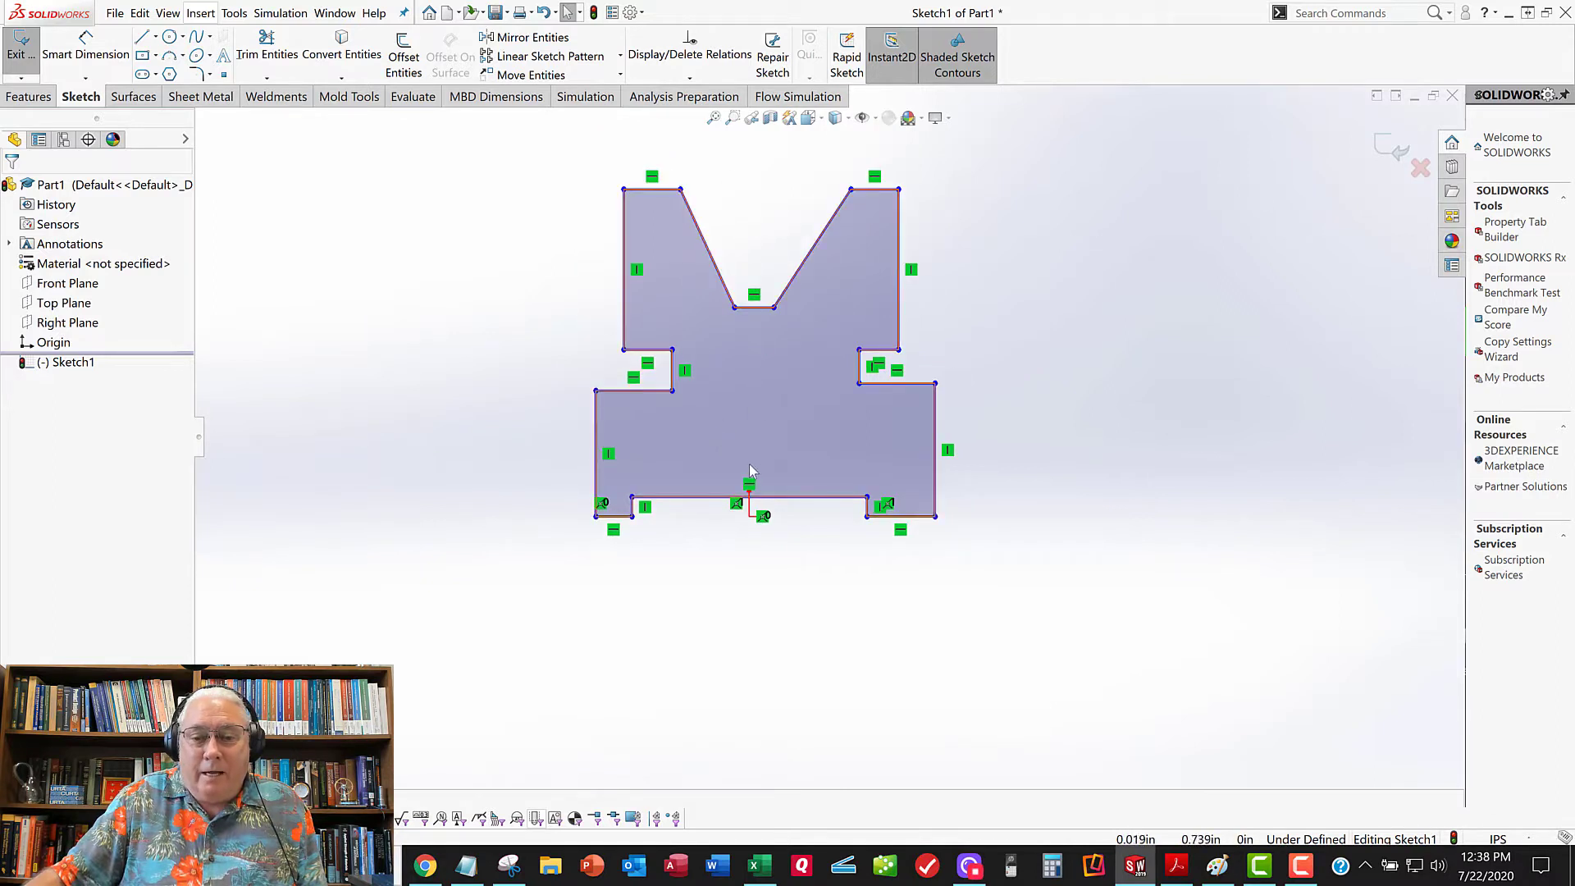
pyautogui.click(155, 37)
pyautogui.click(169, 78)
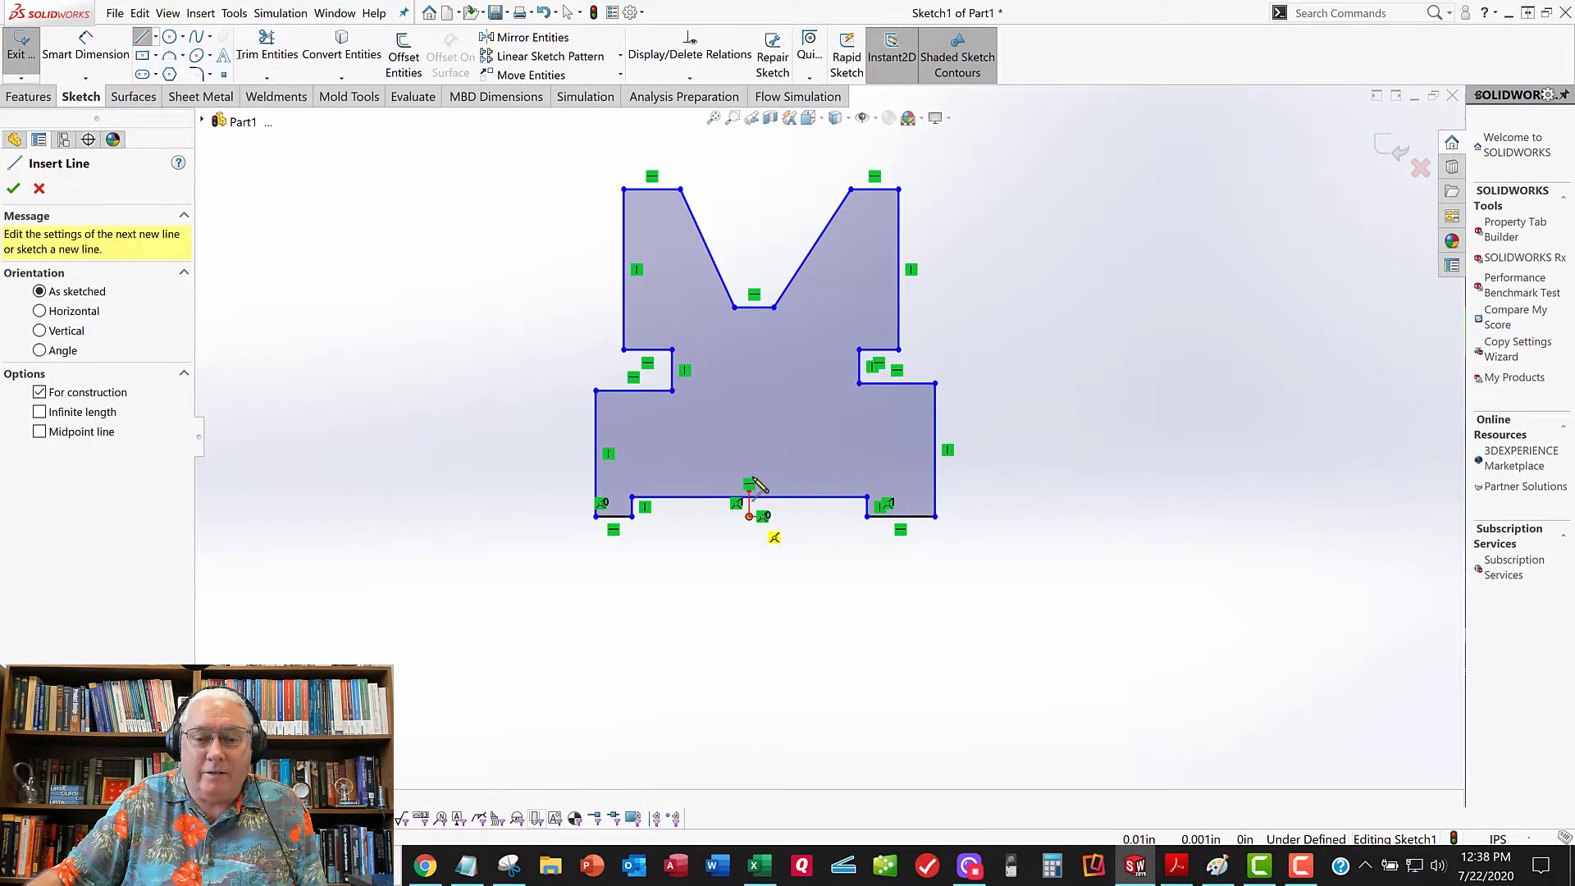
pyautogui.click(749, 517)
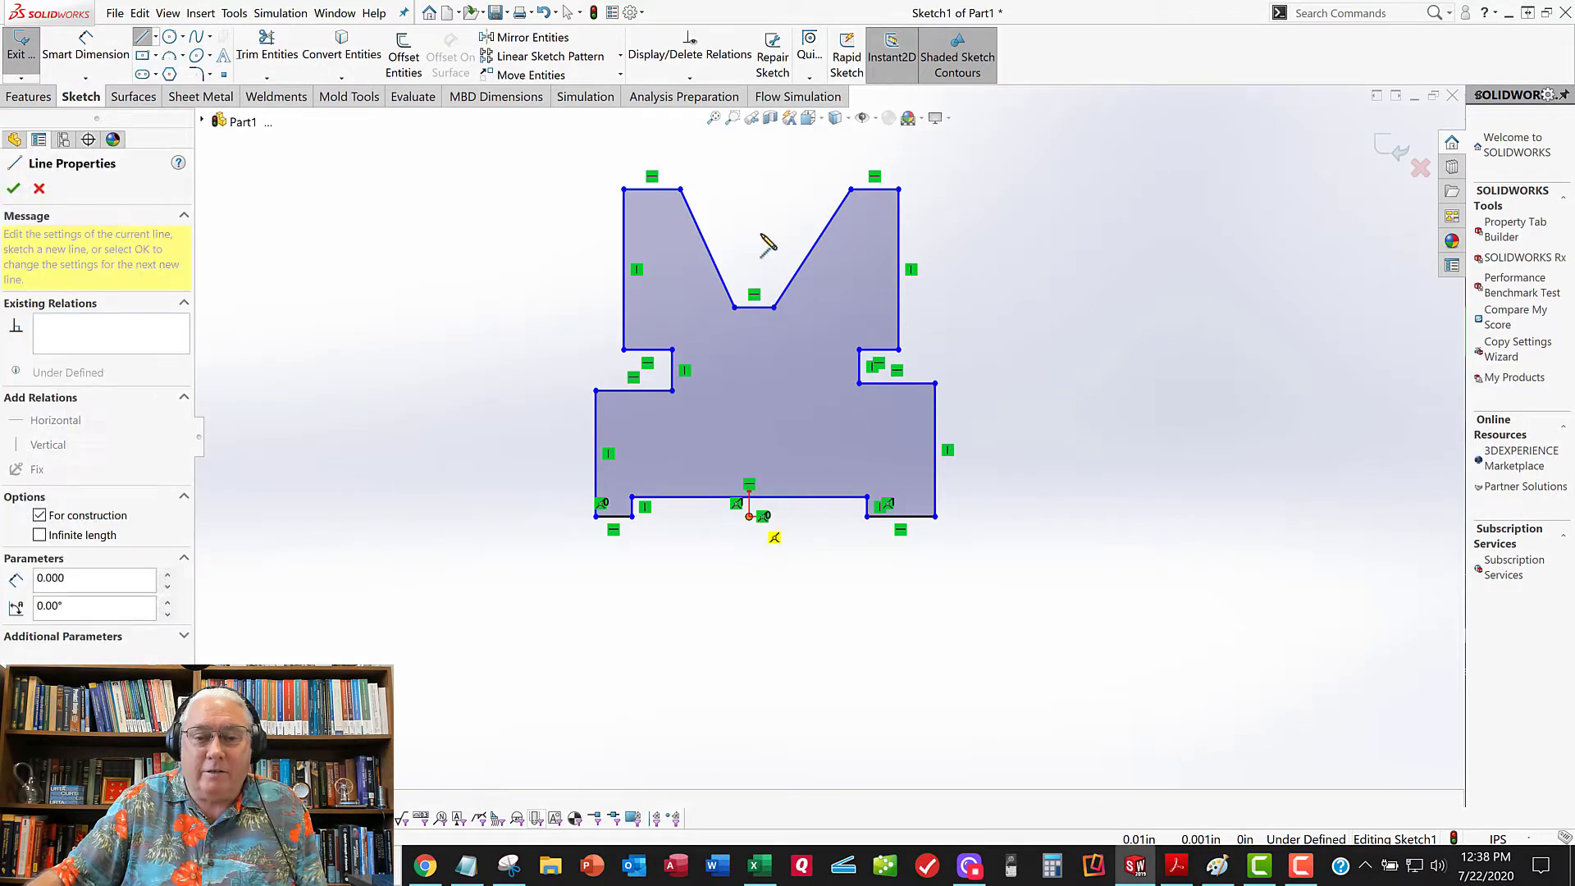
pyautogui.click(749, 177)
pyautogui.rightClick(749, 177)
pyautogui.click(778, 191)
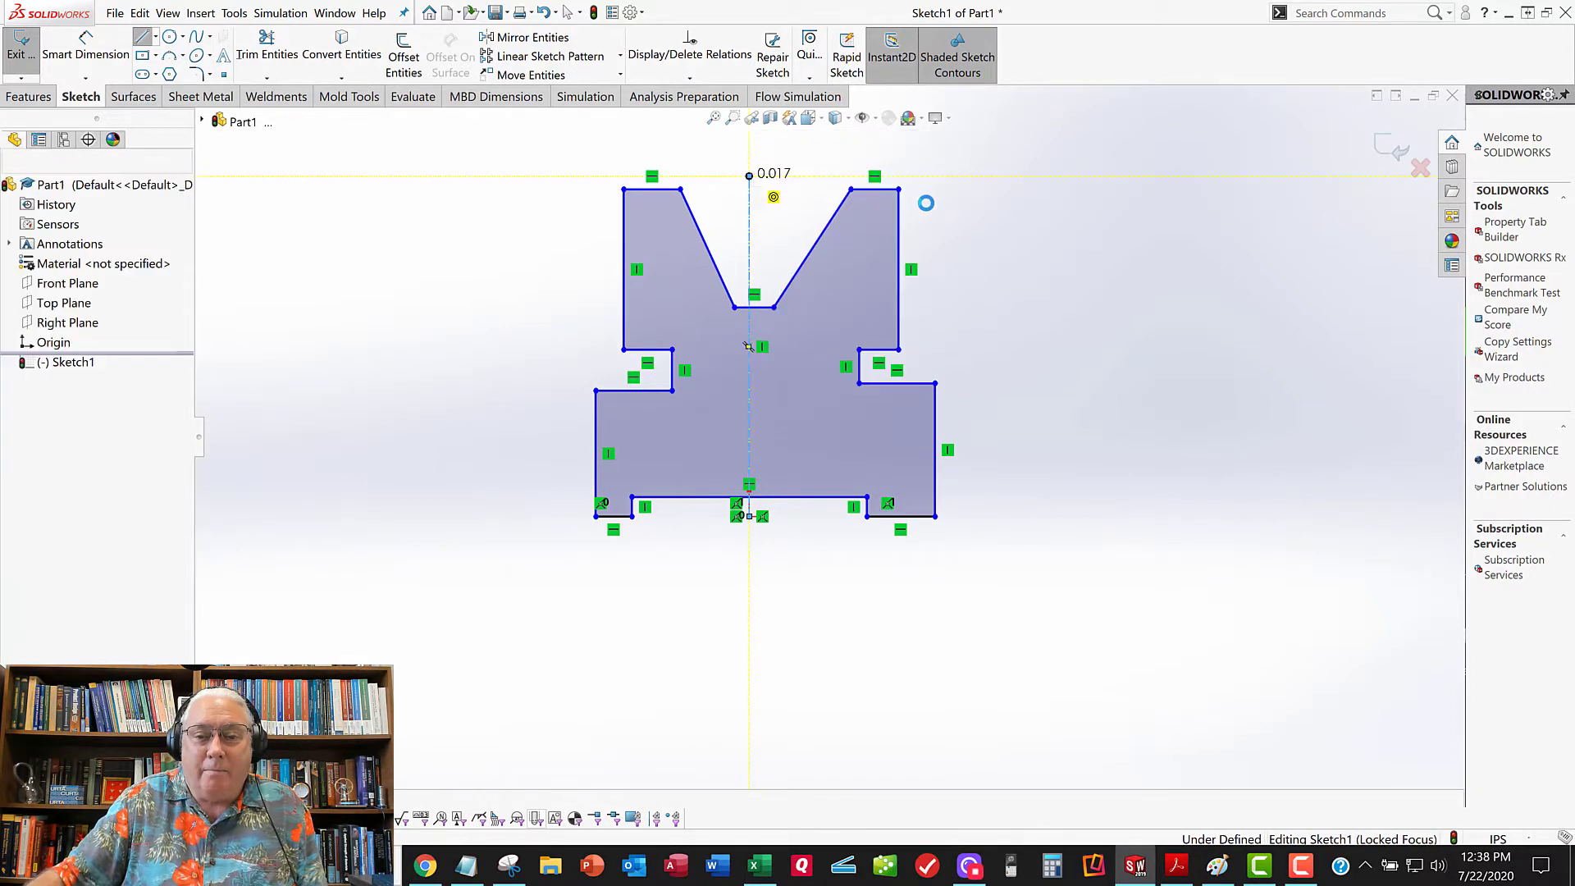
pyautogui.click(752, 238)
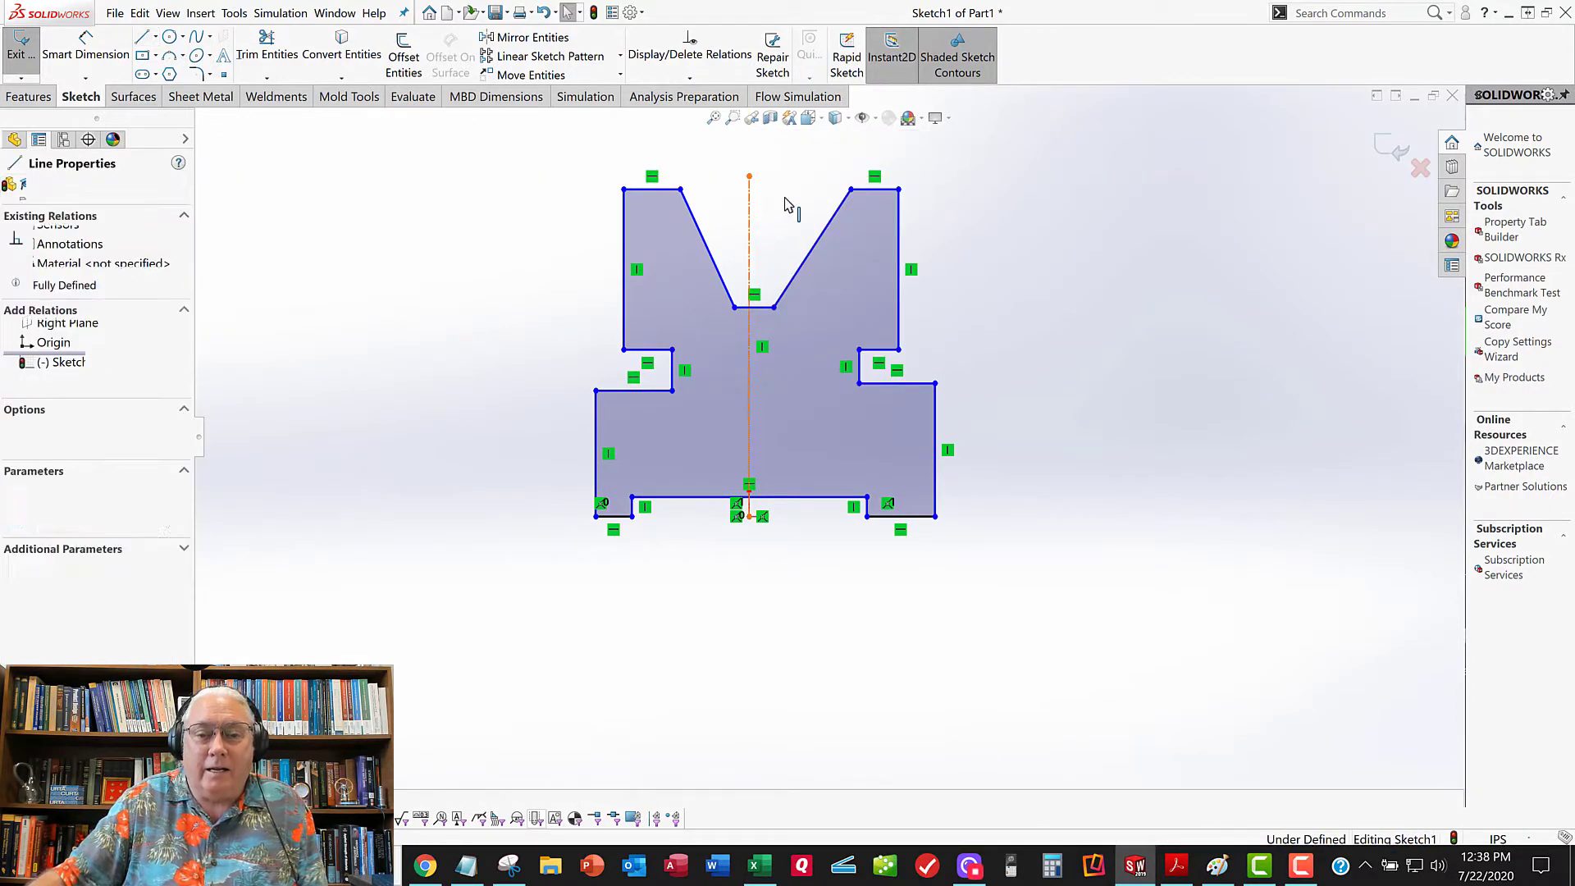
pyautogui.click(82, 448)
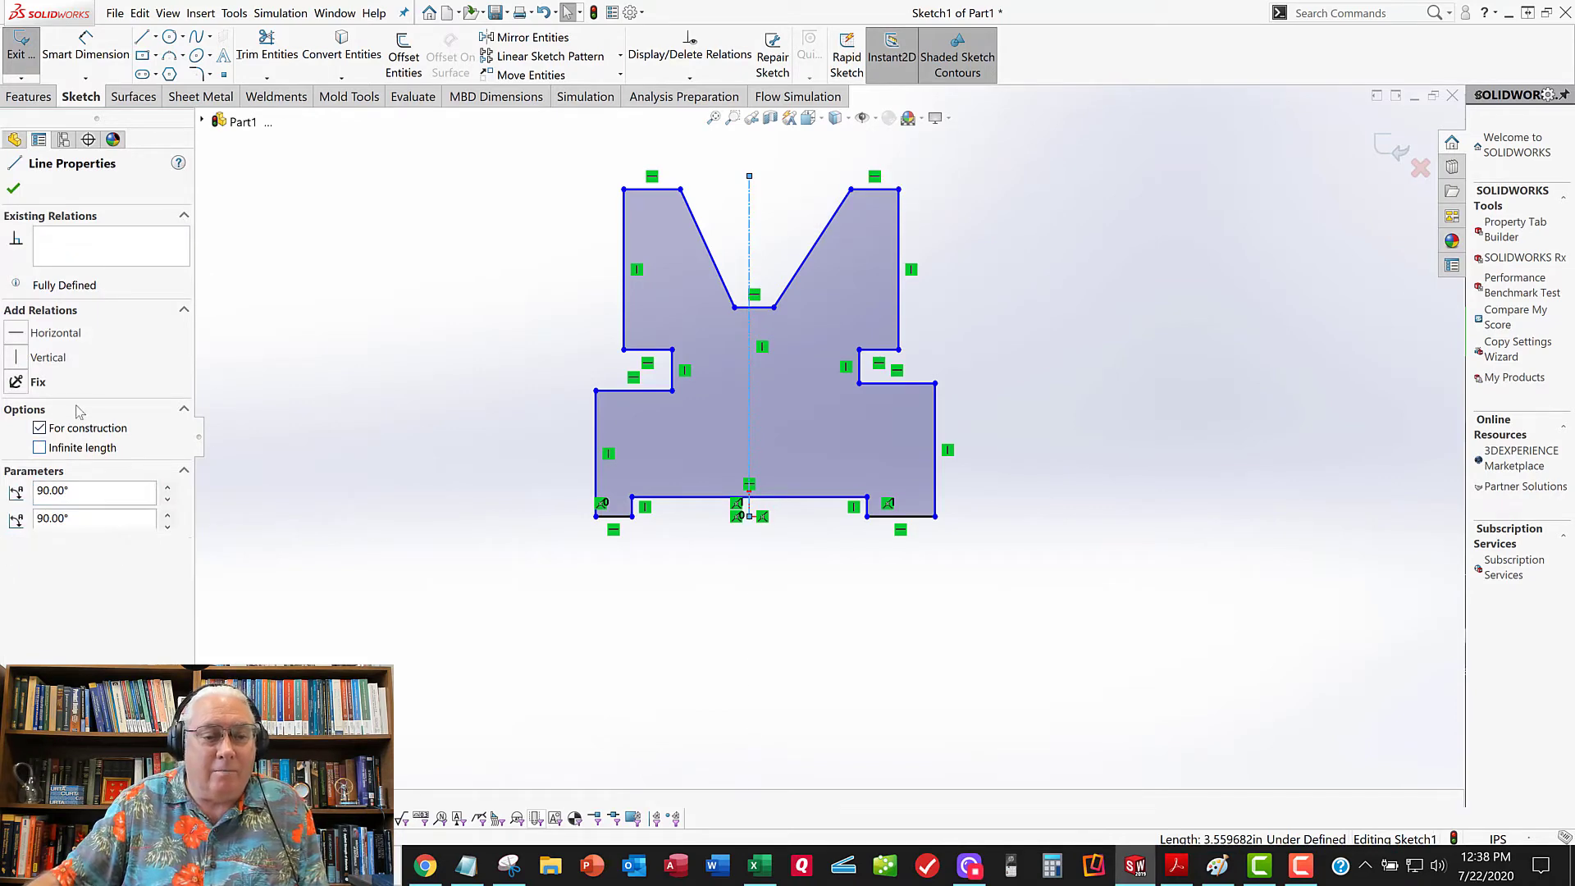
pyautogui.click(12, 192)
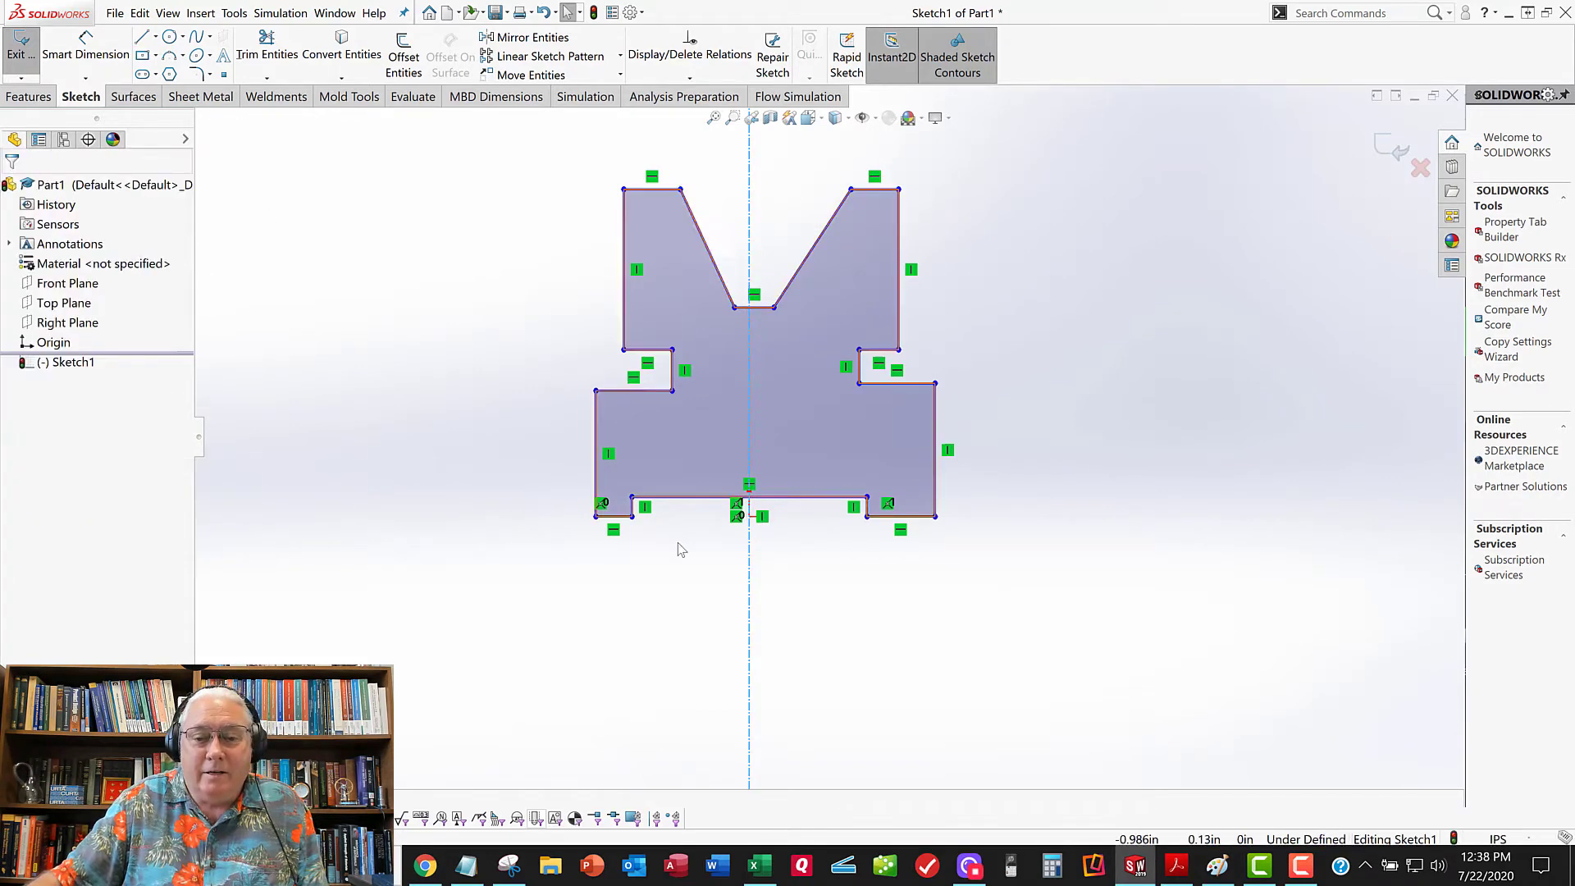
# Pull the infinite centerline off to the left, and constrain it to the origin with a Coincident relation
pyautogui.moveTo(744, 611); pyautogui.dragTo(706, 616)
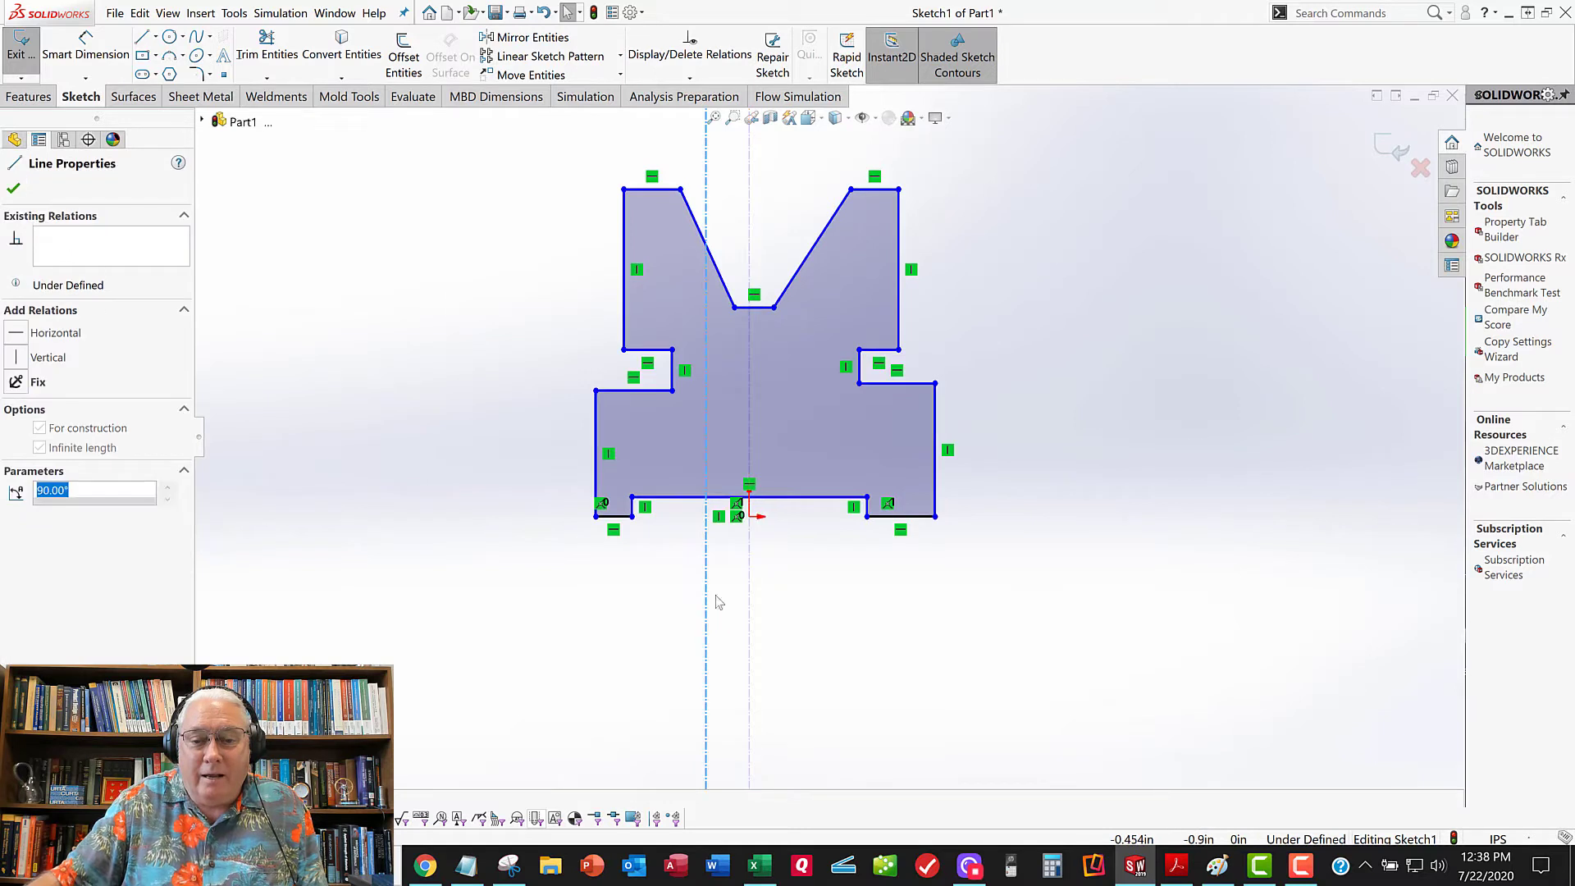
pyautogui.keyDown('ctrl'); pyautogui.click(749, 516); pyautogui.keyUp('ctrl')
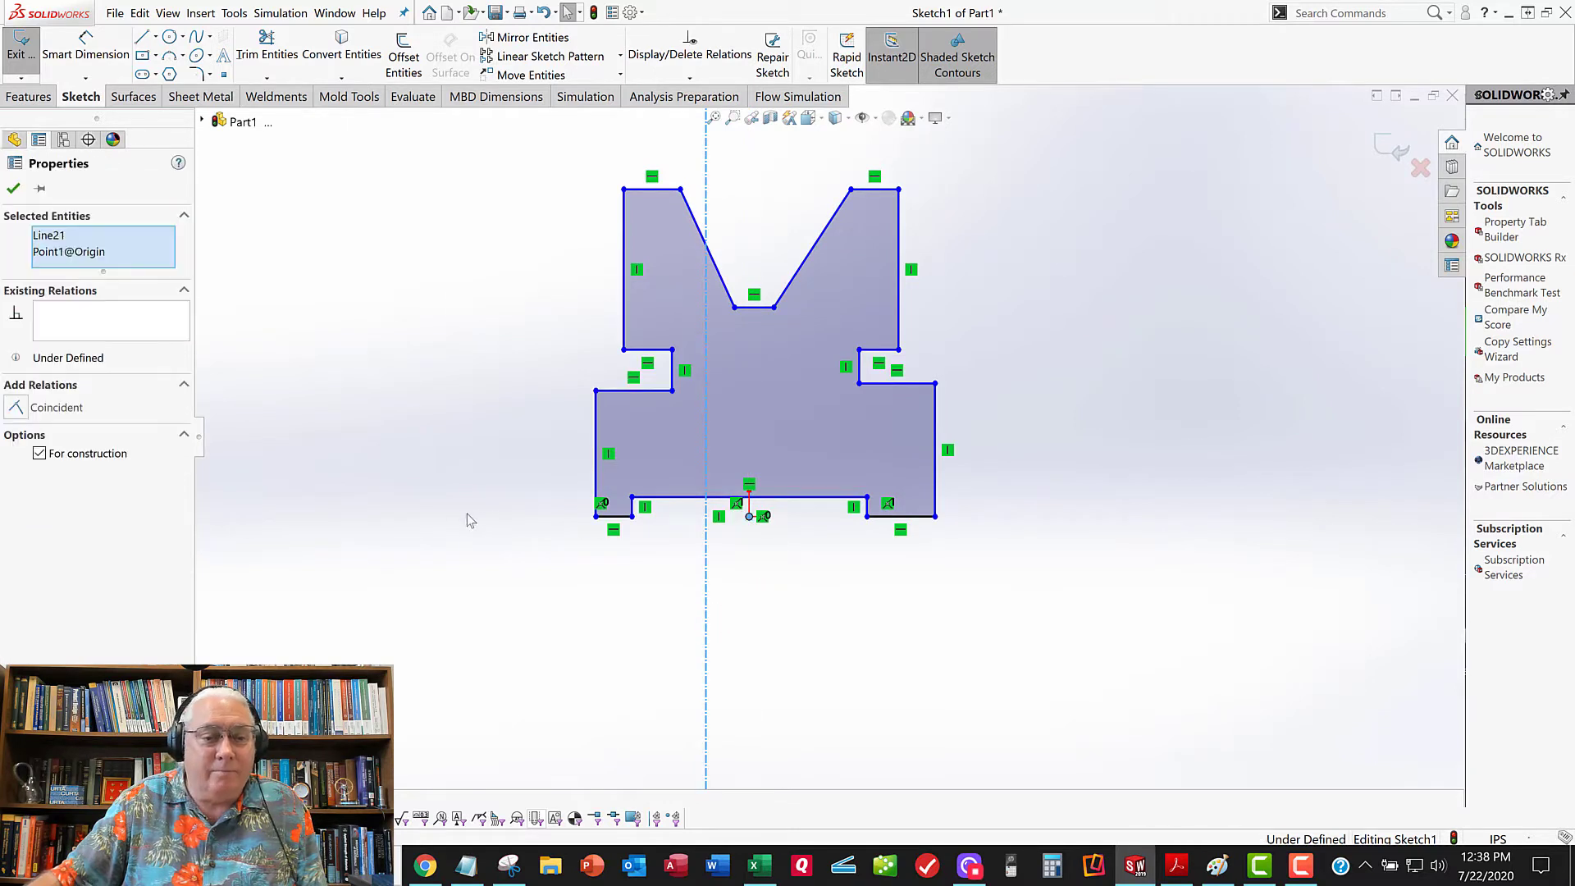
pyautogui.click(16, 407)
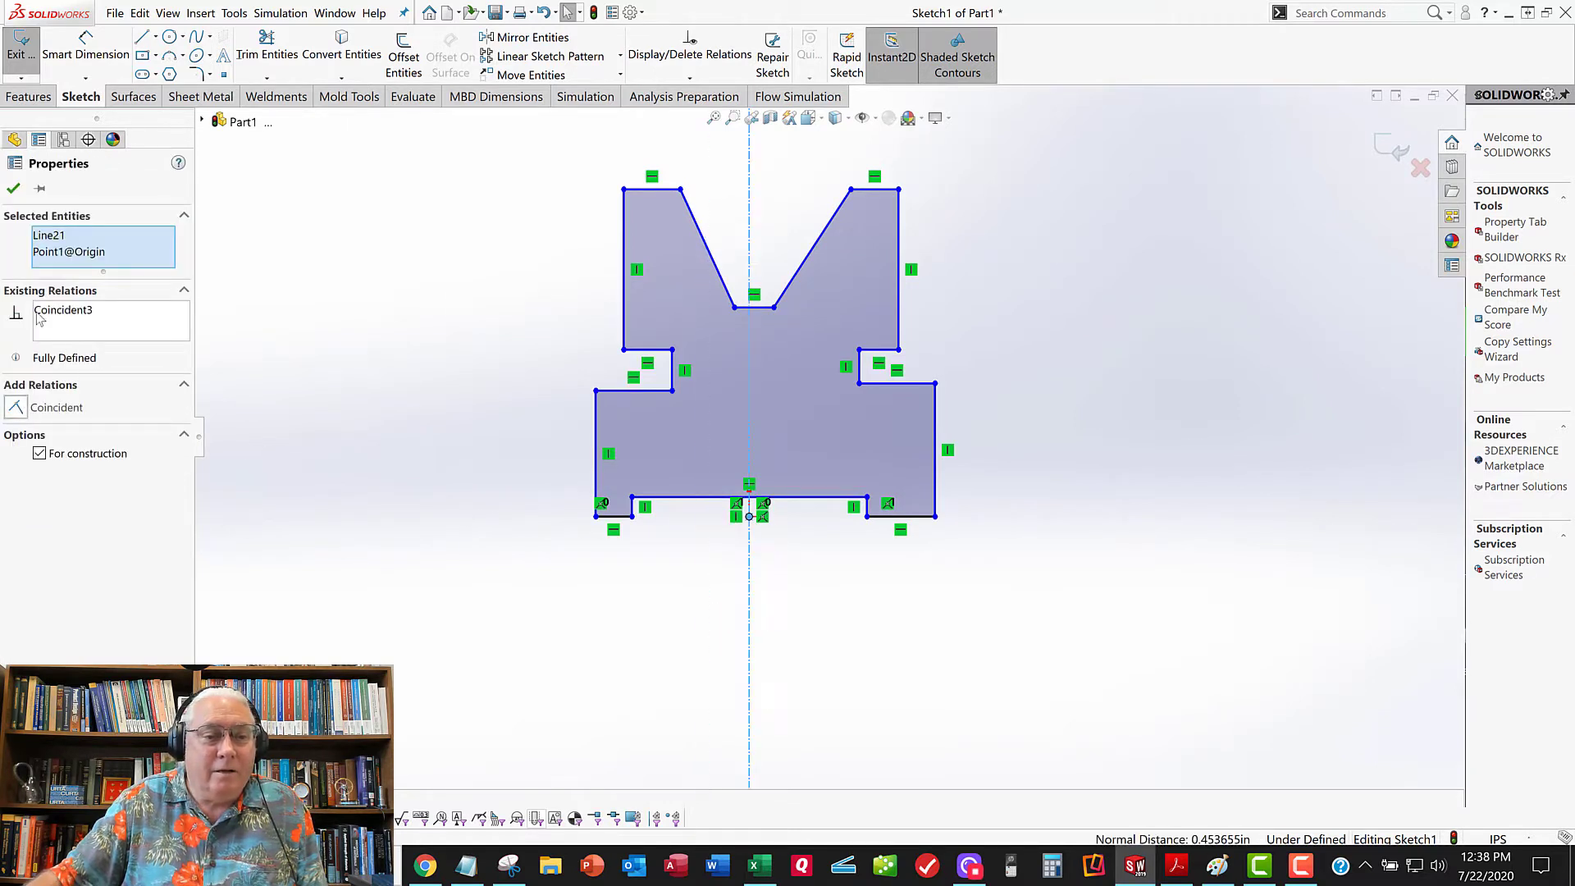
pyautogui.click(13, 188)
# Make the bottom outer corners of the two feet symmetric about the infinite centerline
pyautogui.press('z')
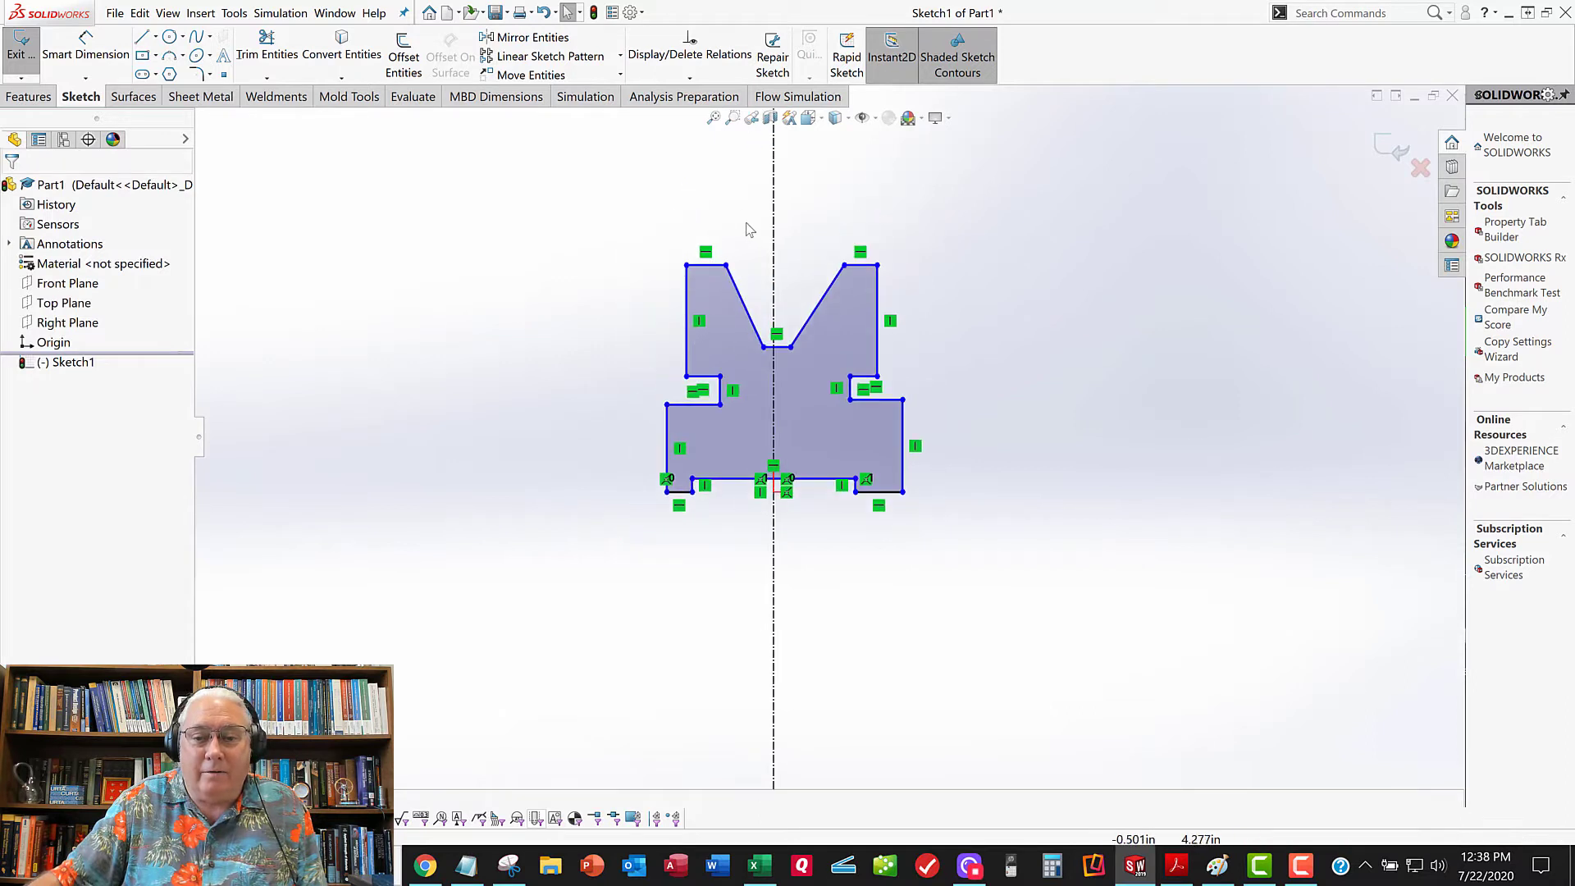
pyautogui.scroll(-3, 749, 230)
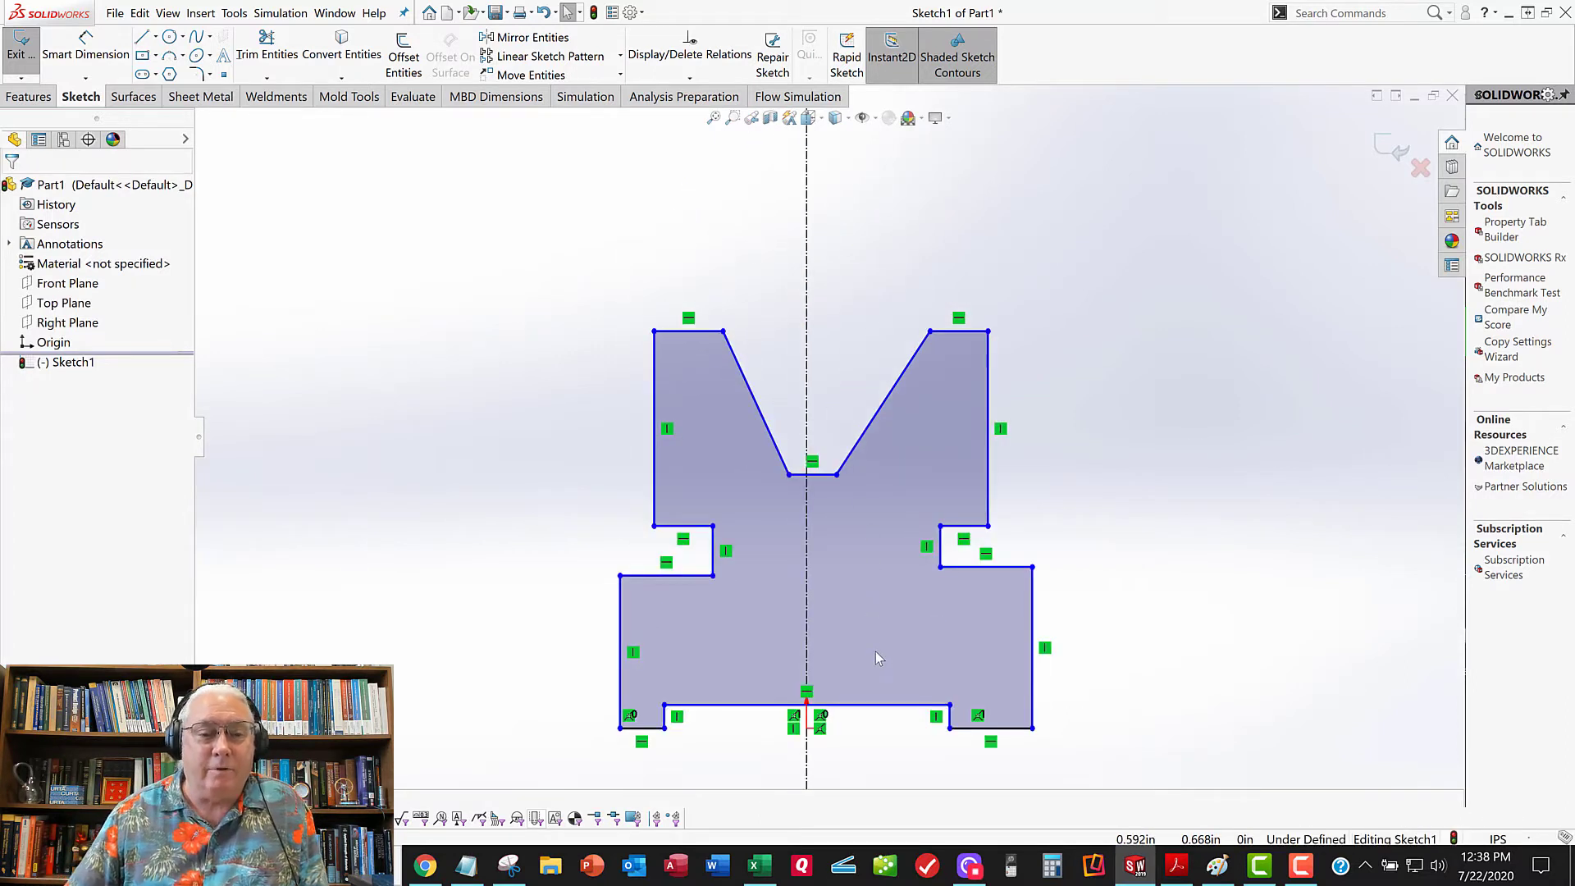
pyautogui.scroll(1, 844, 587)
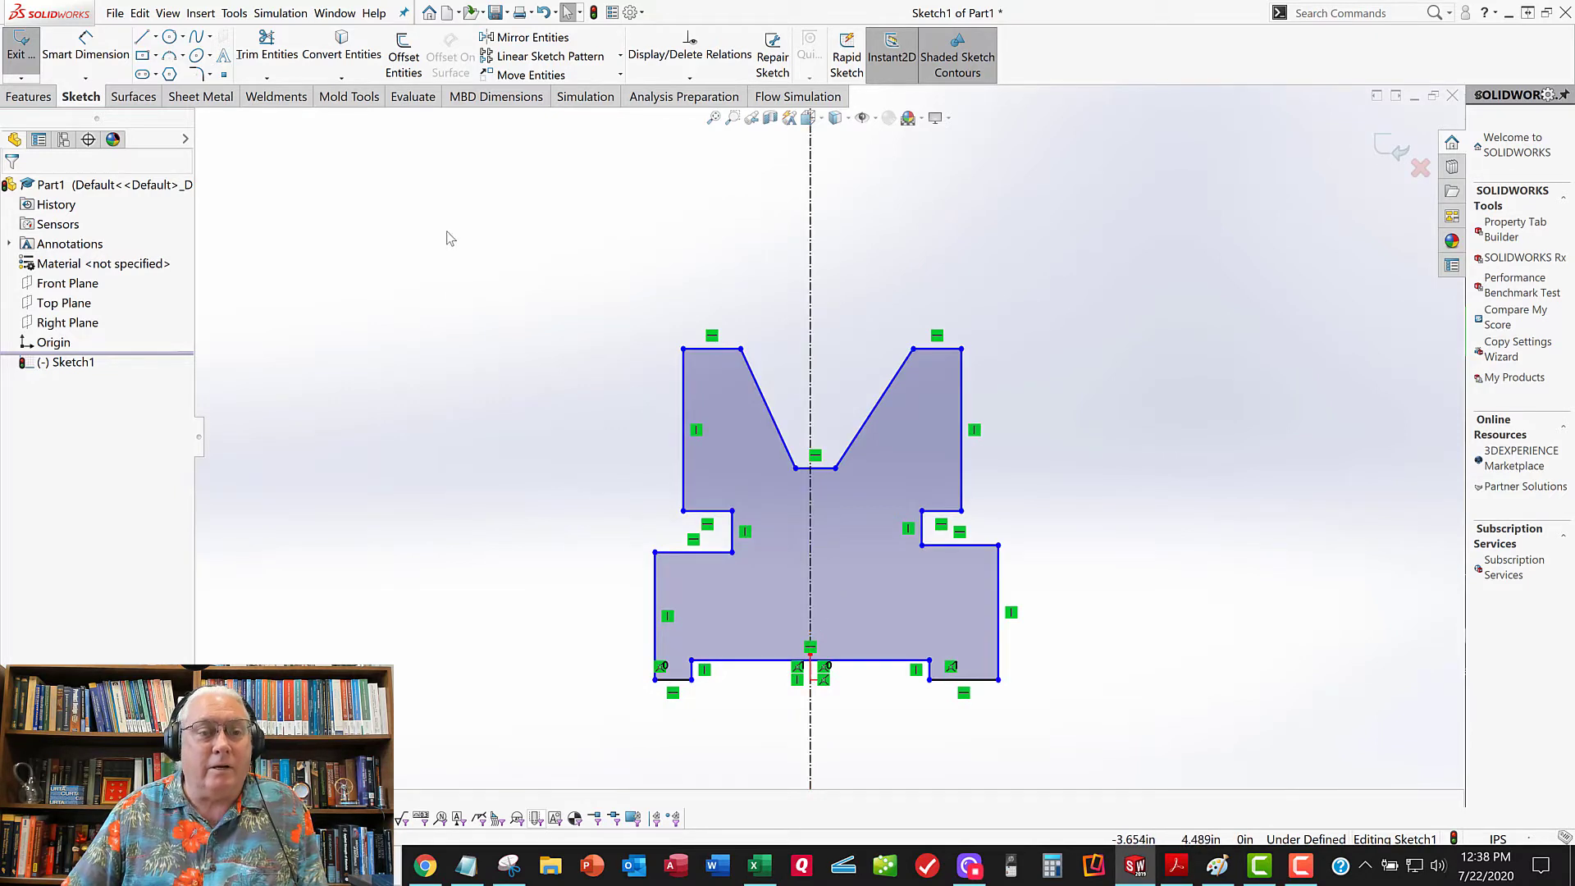
pyautogui.click(103, 61)
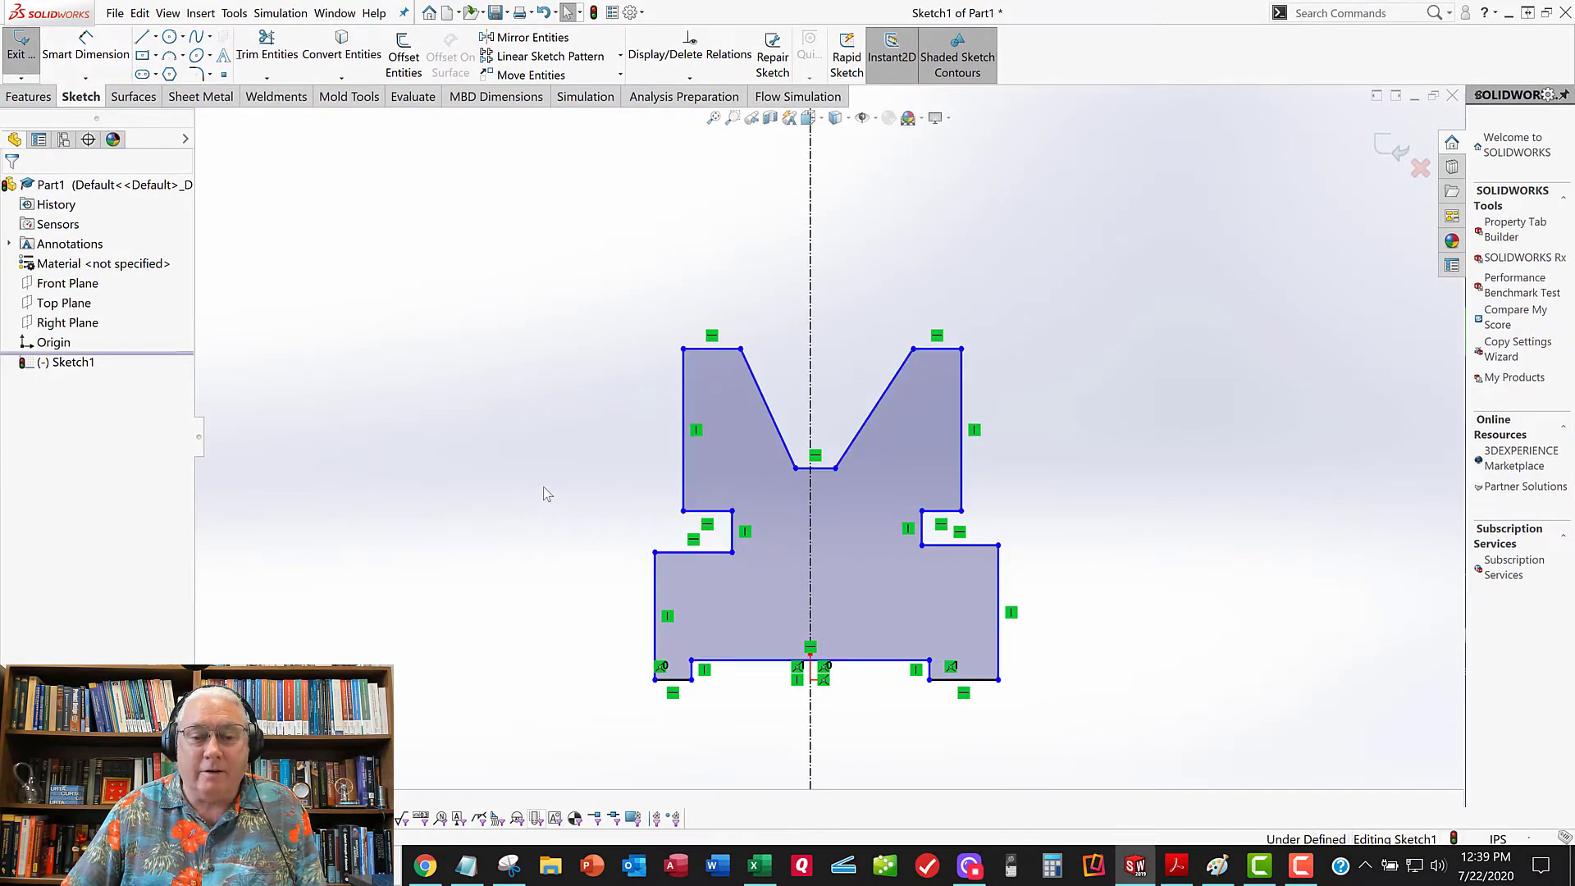
pyautogui.click(656, 685)
pyautogui.click(654, 689)
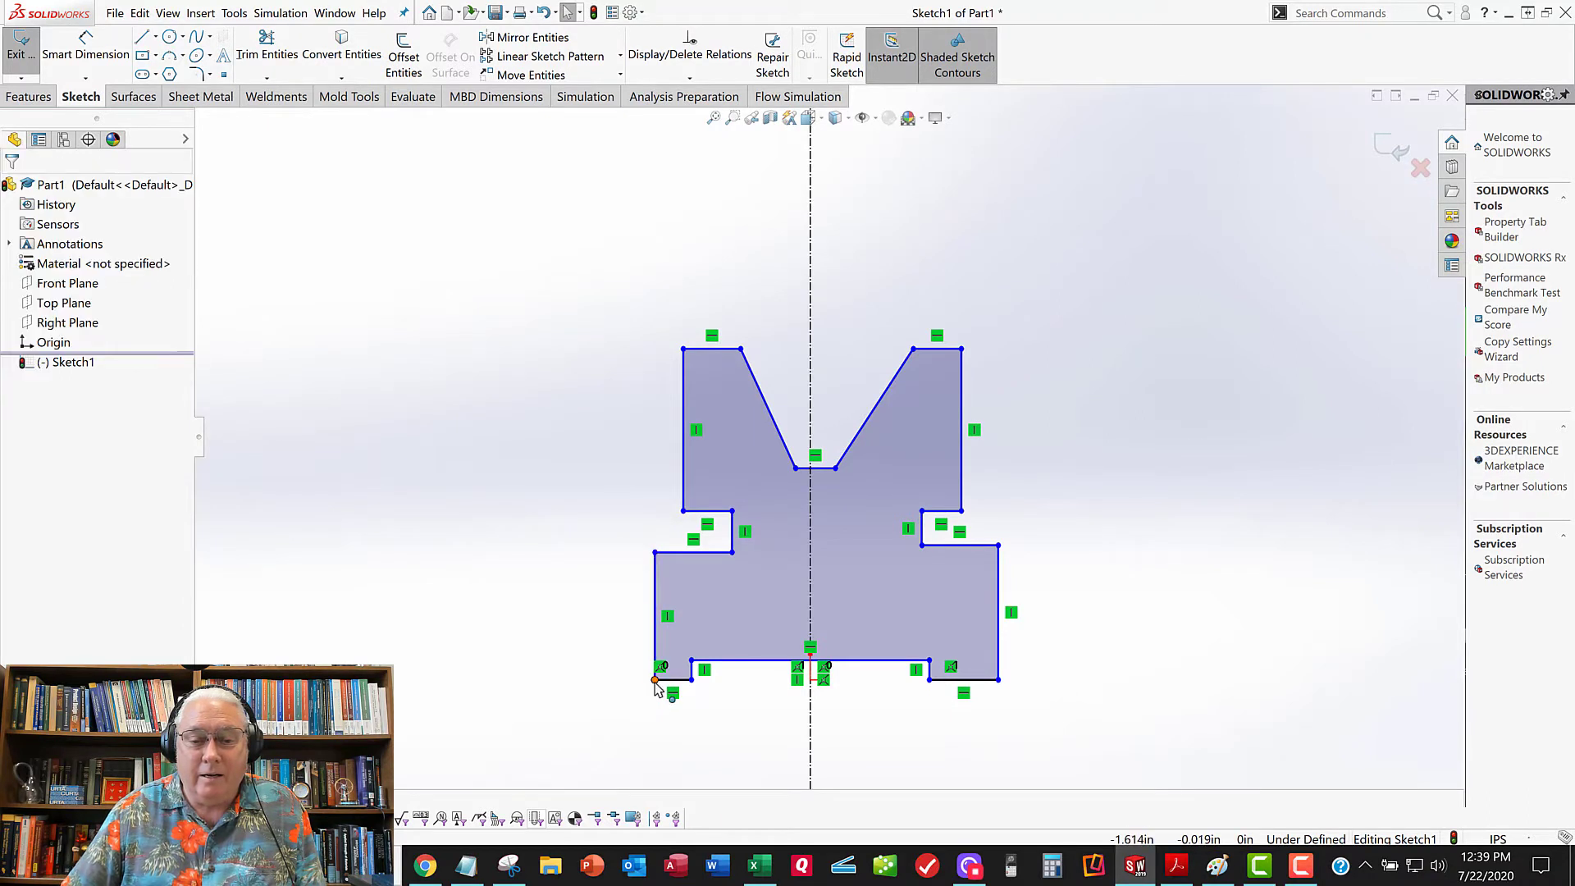
pyautogui.click(655, 681)
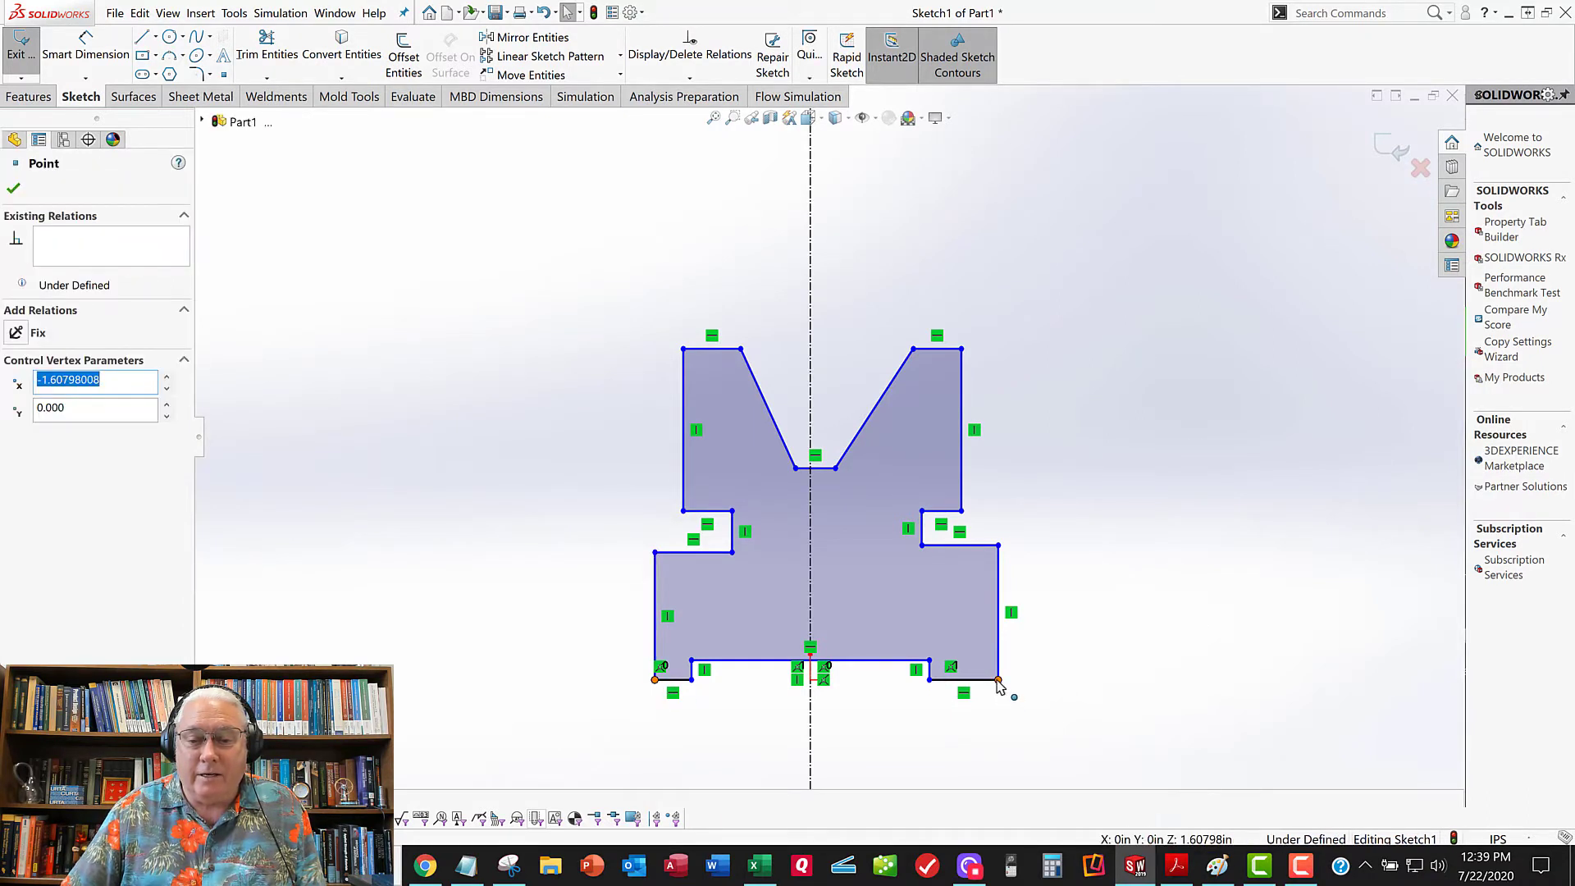
pyautogui.keyDown('ctrl'); pyautogui.click(998, 680); pyautogui.keyUp('ctrl')
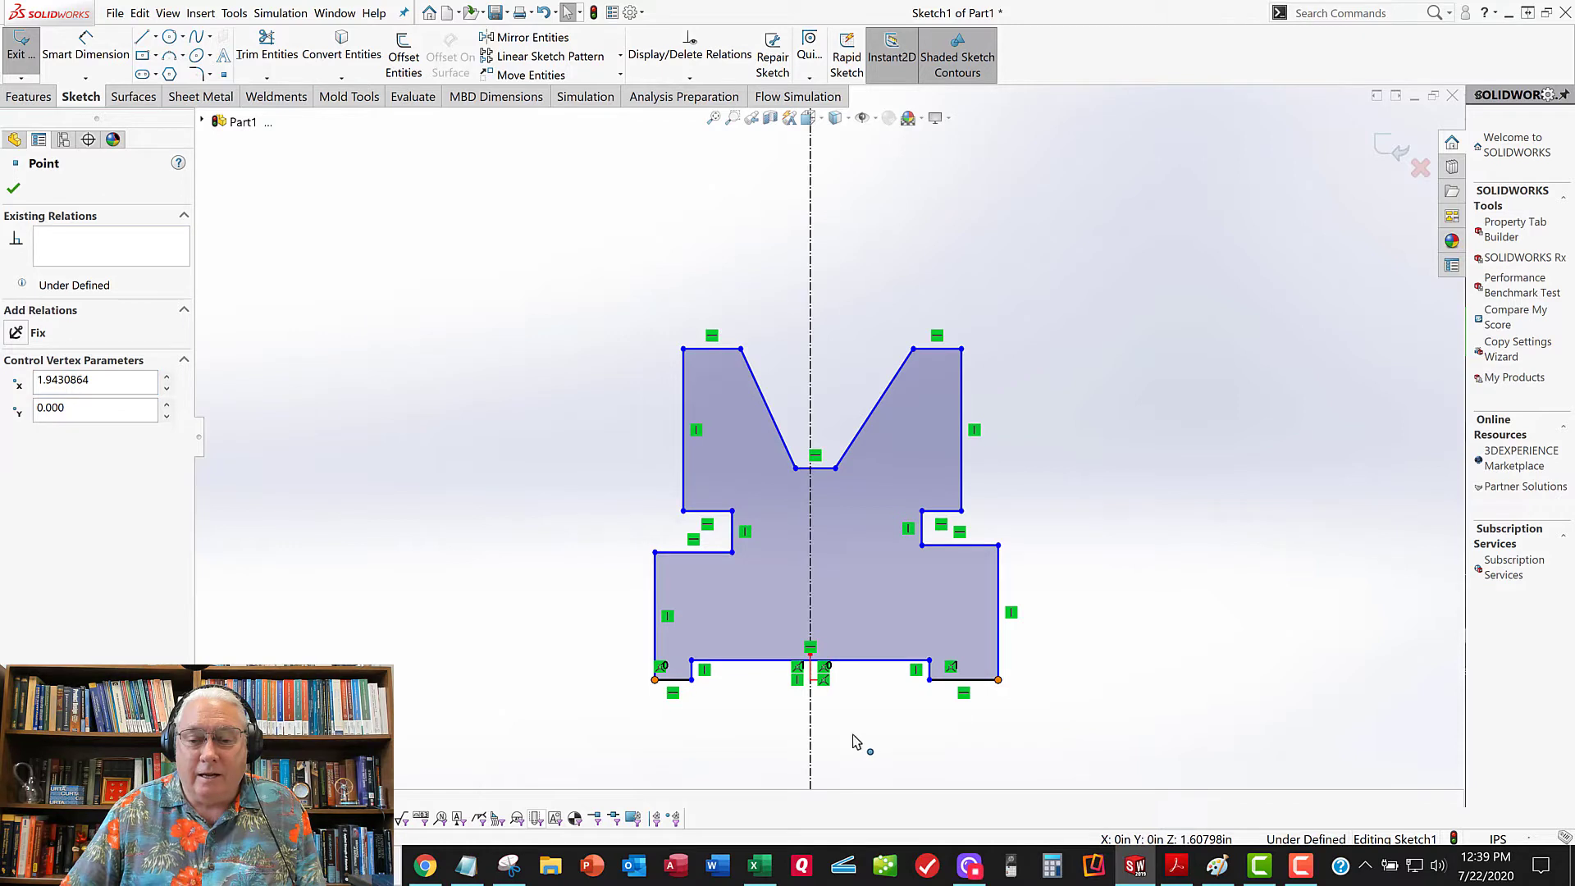
pyautogui.keyDown('ctrl'); pyautogui.click(811, 722); pyautogui.keyUp('ctrl')
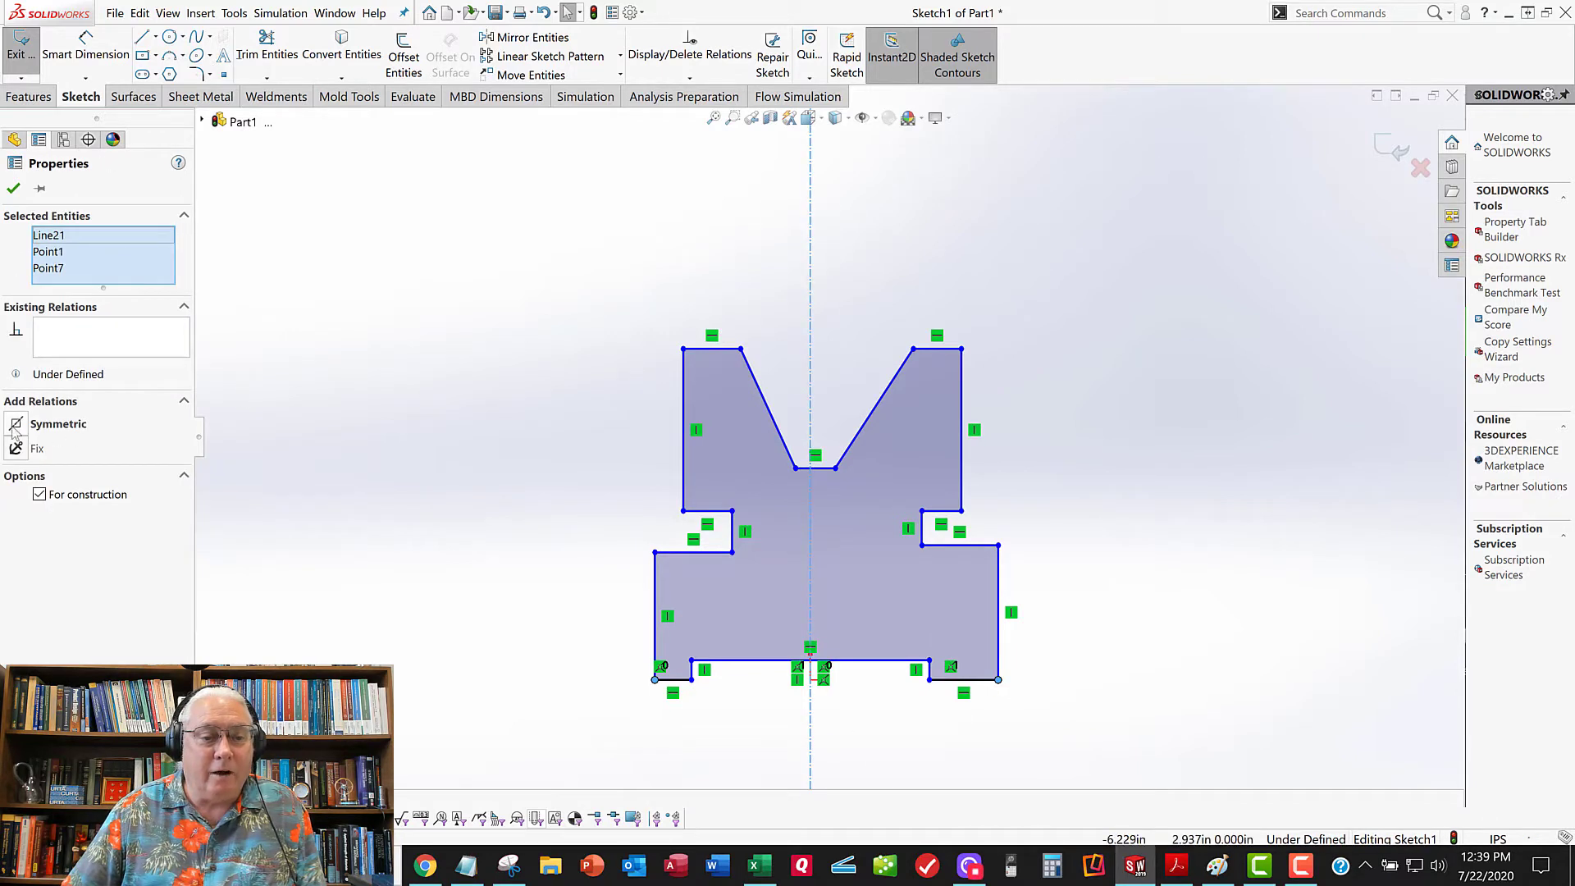
pyautogui.click(16, 424)
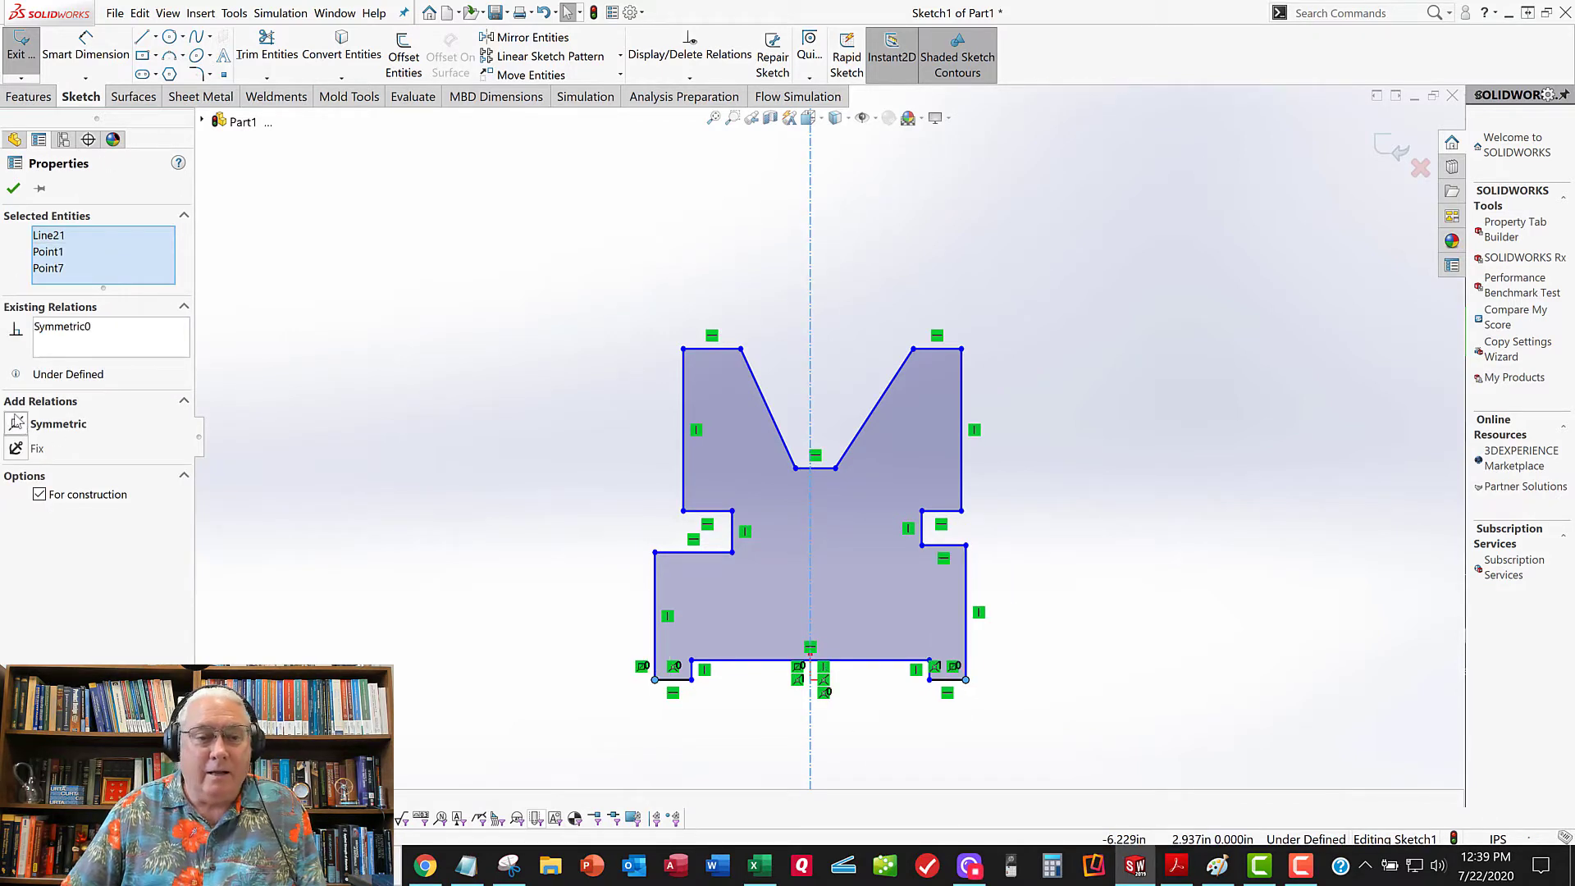
pyautogui.click(13, 191)
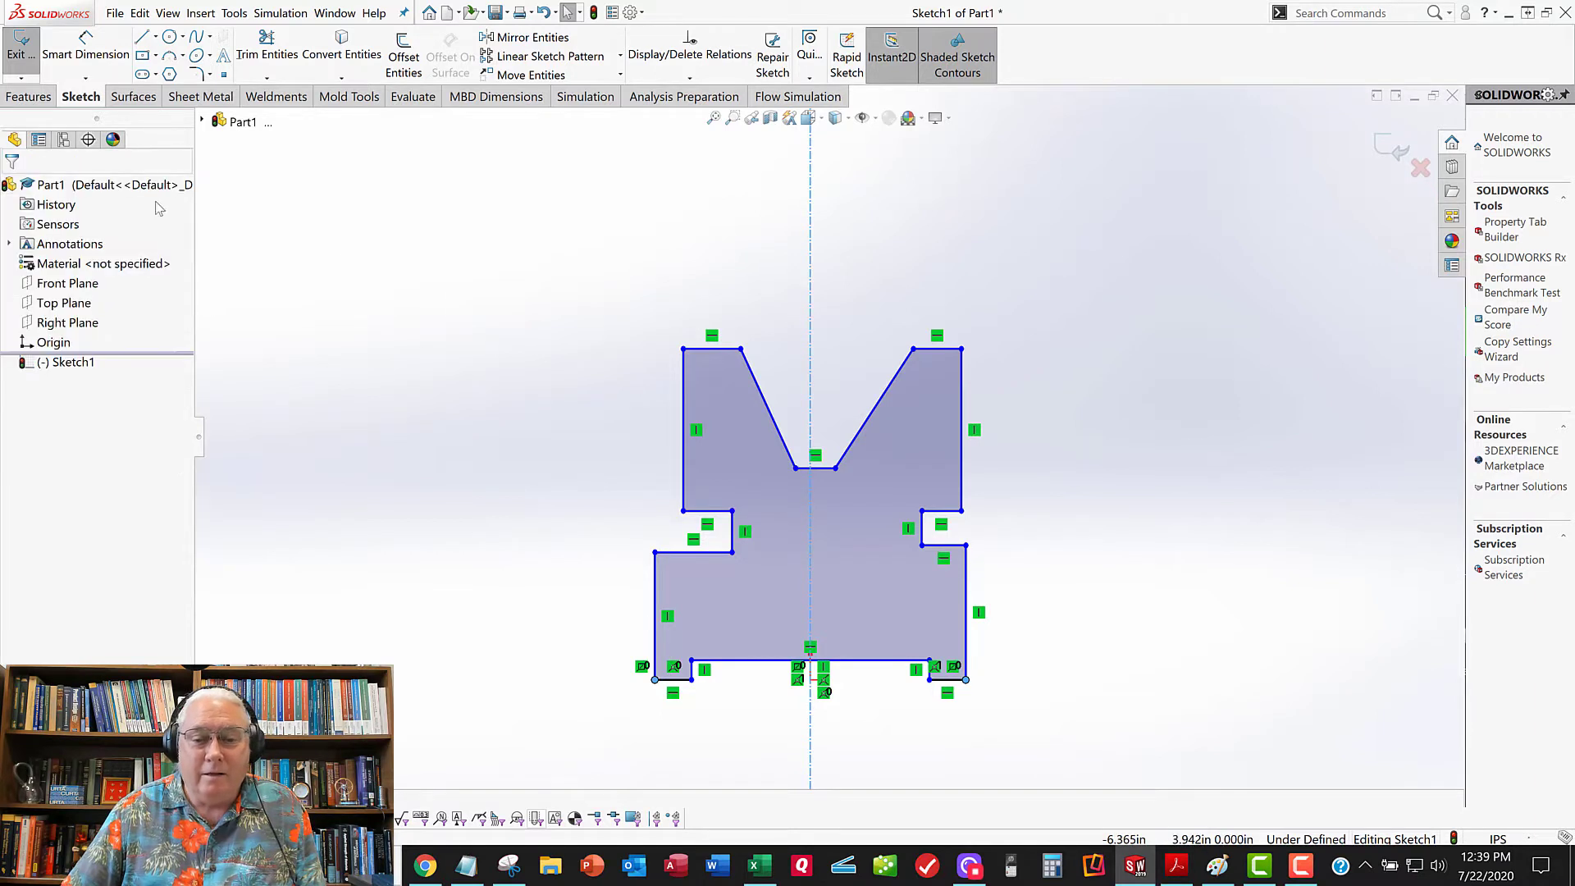
# Make the inner lower corners of the two side slots symmetric about the vertical centerline
pyautogui.click(731, 553)
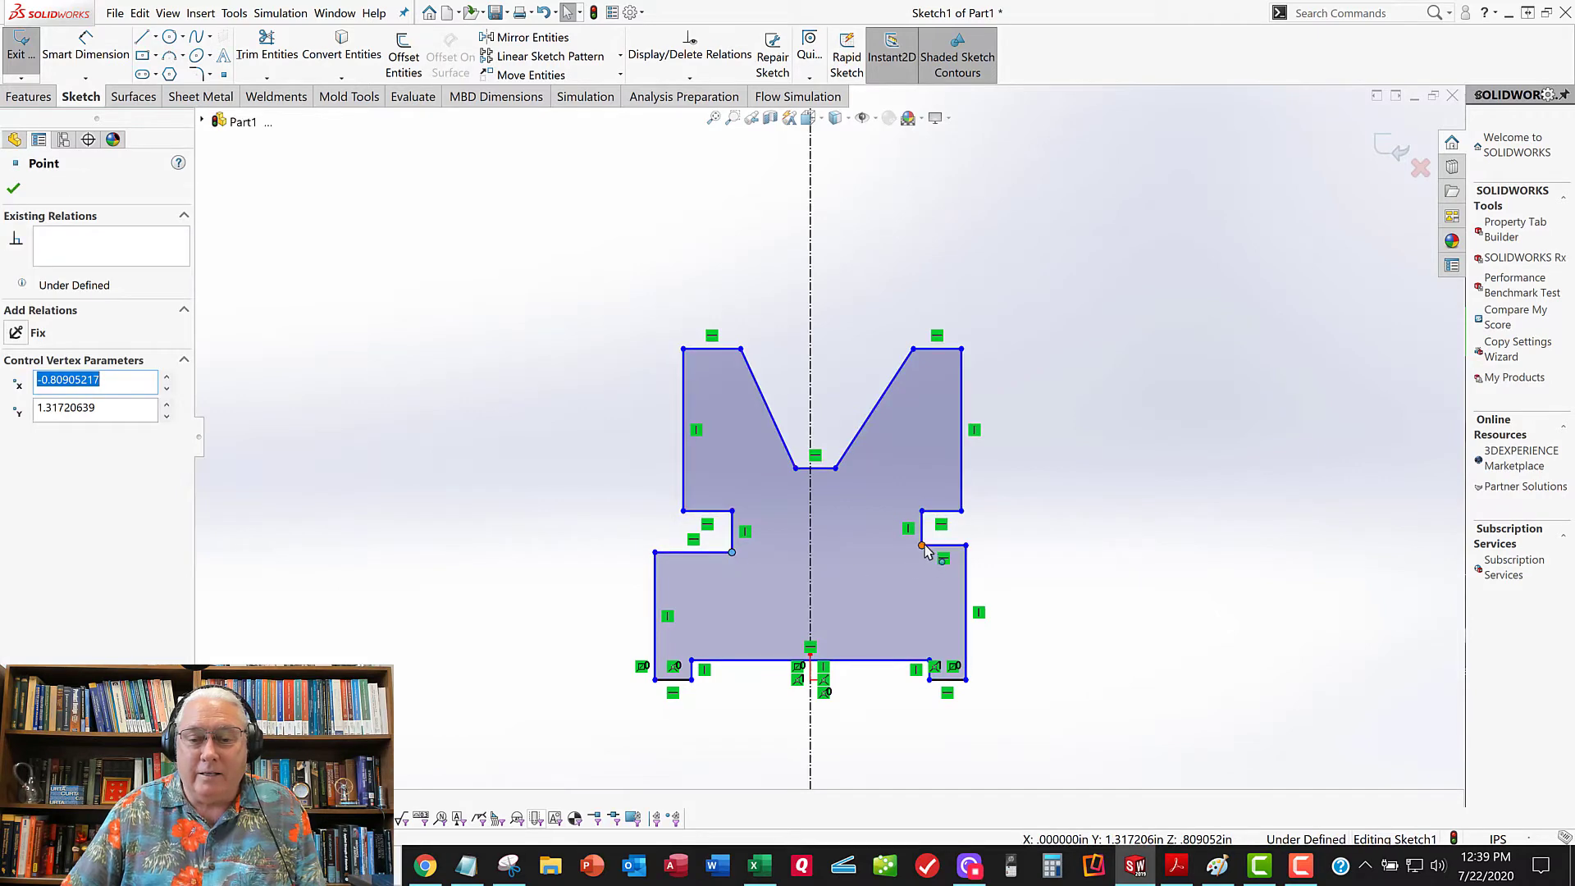
pyautogui.keyDown('ctrl'); pyautogui.click(923, 546); pyautogui.keyUp('ctrl')
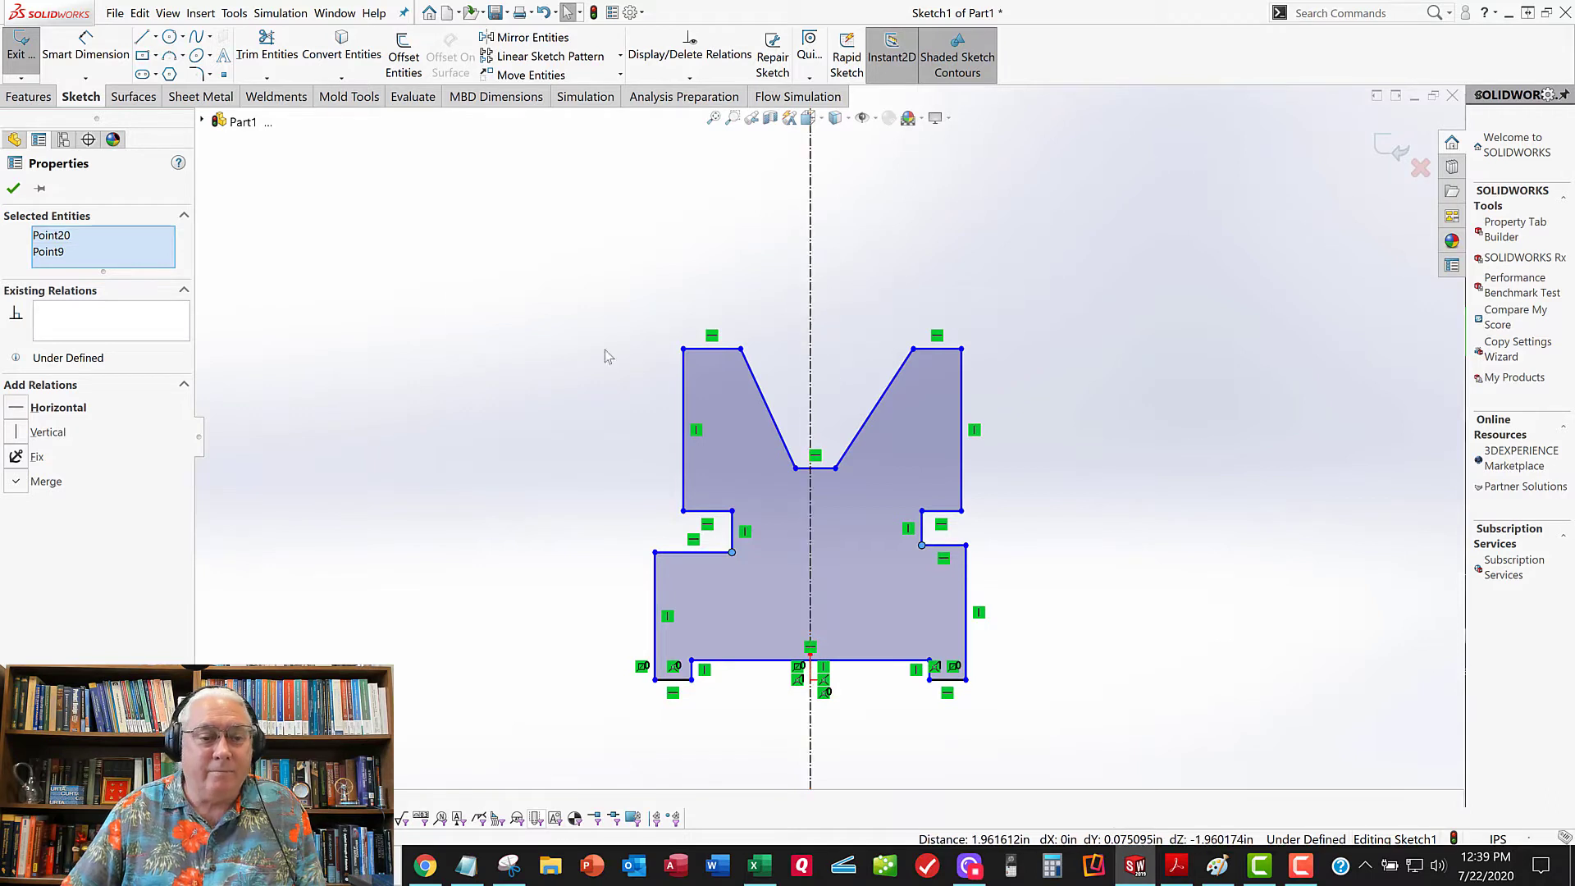
pyautogui.click(810, 381)
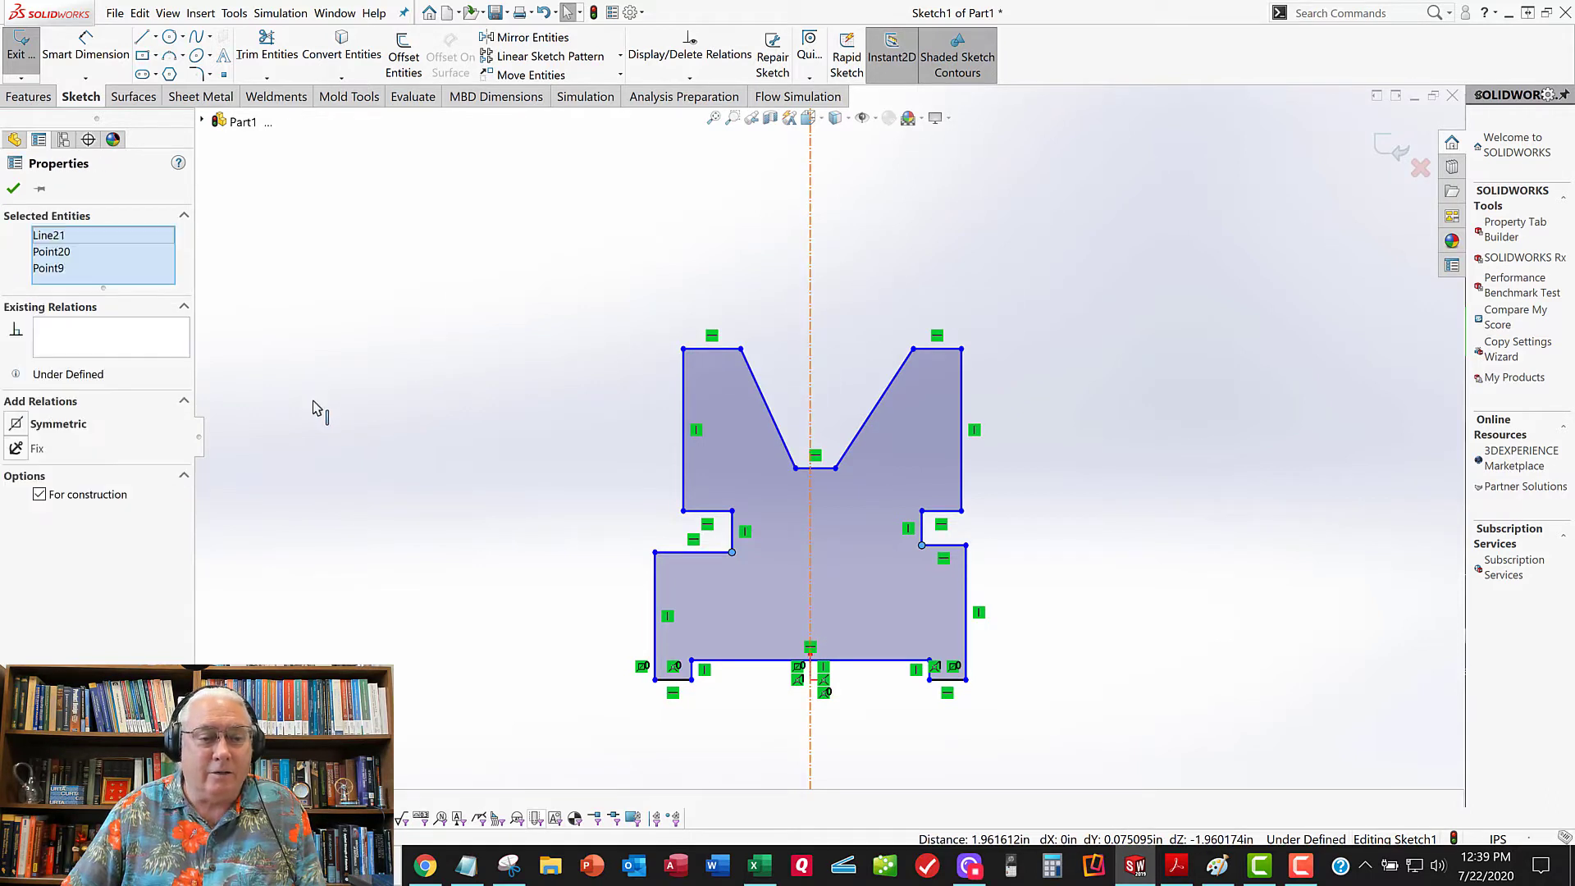
pyautogui.click(49, 423)
pyautogui.click(13, 187)
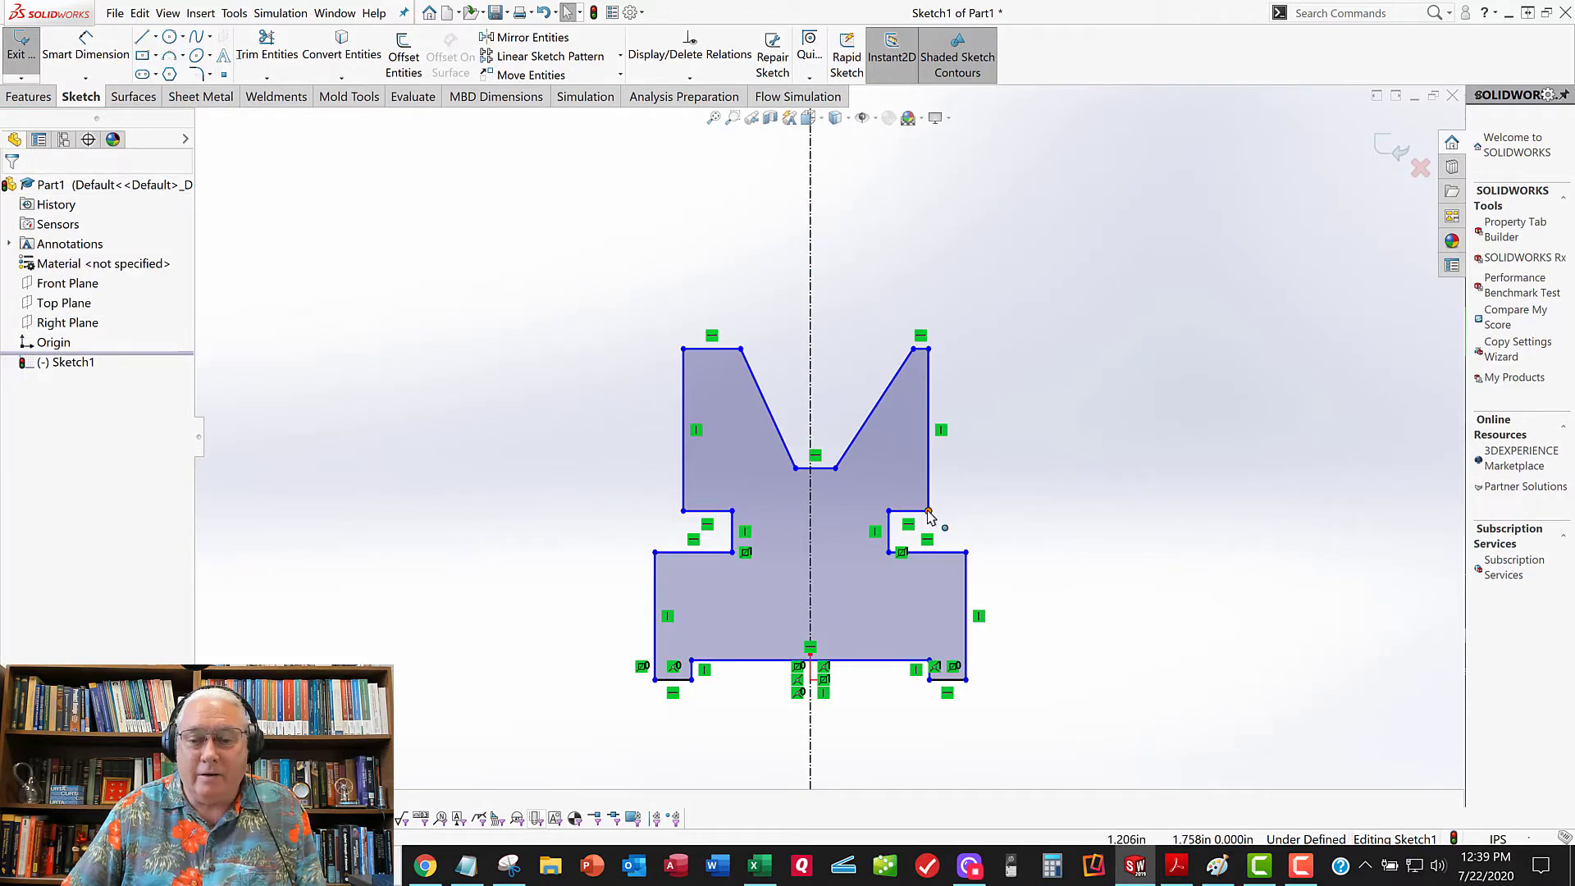
# Pull the lower outer corner of the right upper block outward, and widen the base by moving its bottom right corner outward
pyautogui.moveTo(928, 511); pyautogui.dragTo(947, 511)
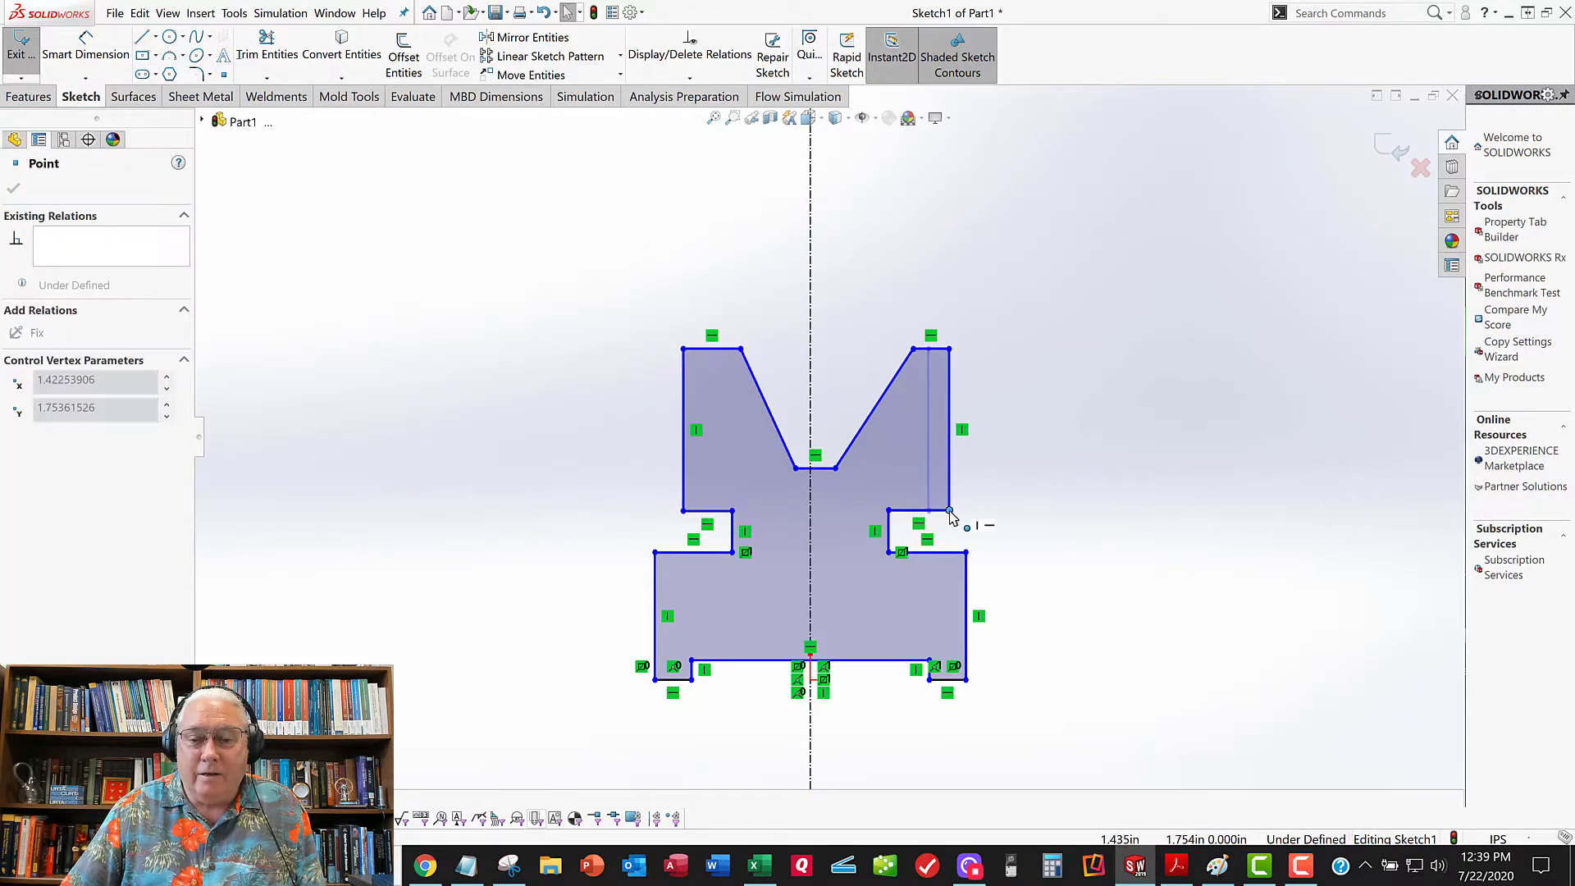
pyautogui.click(889, 532)
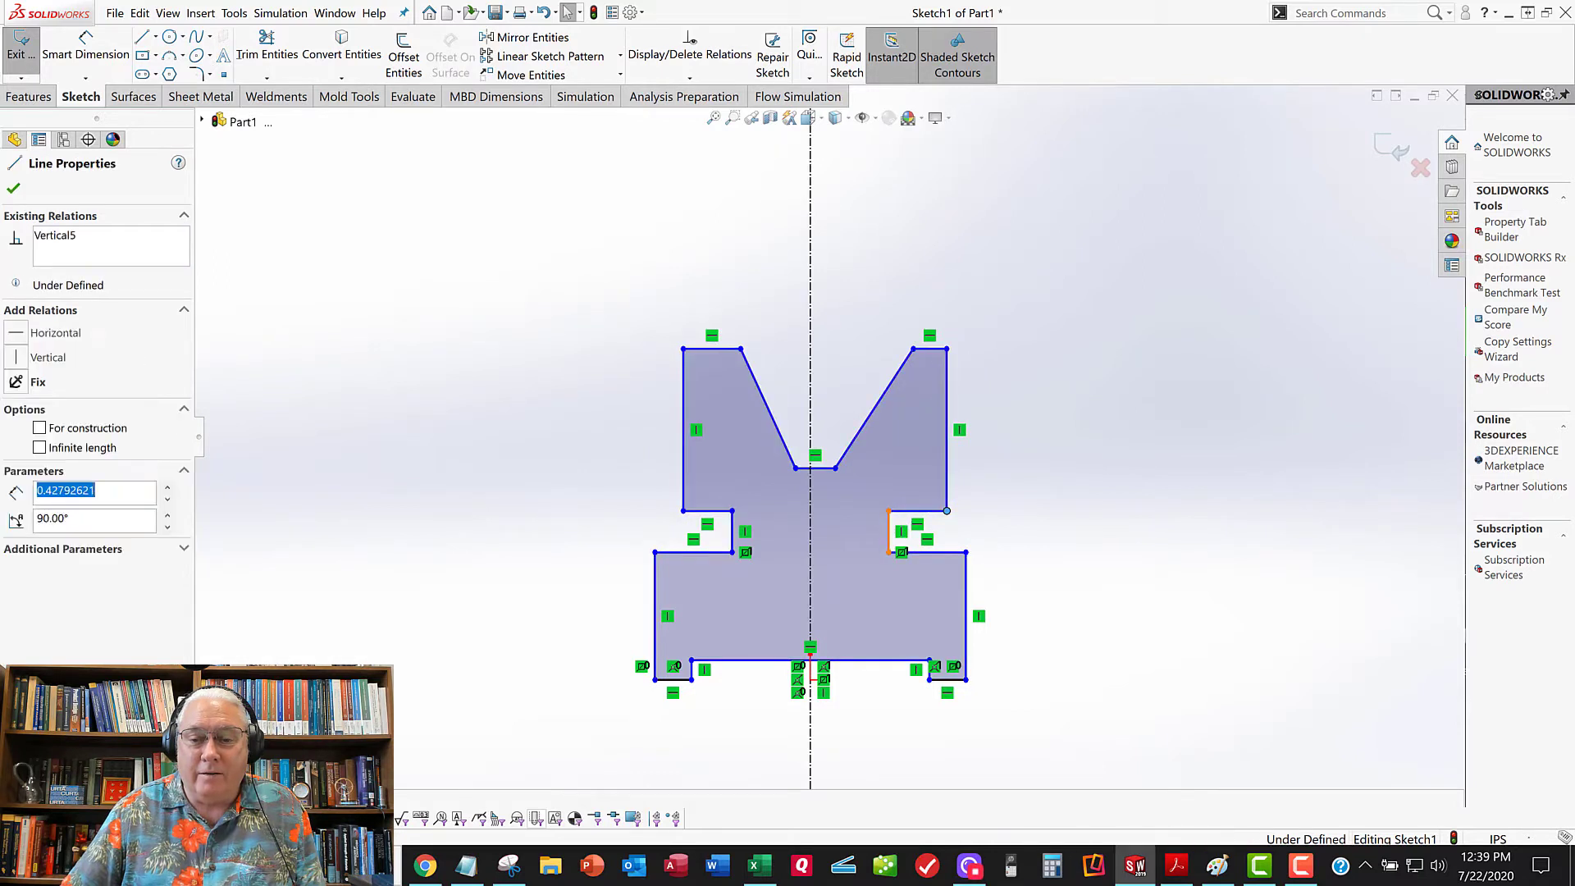
pyautogui.press('Escape')
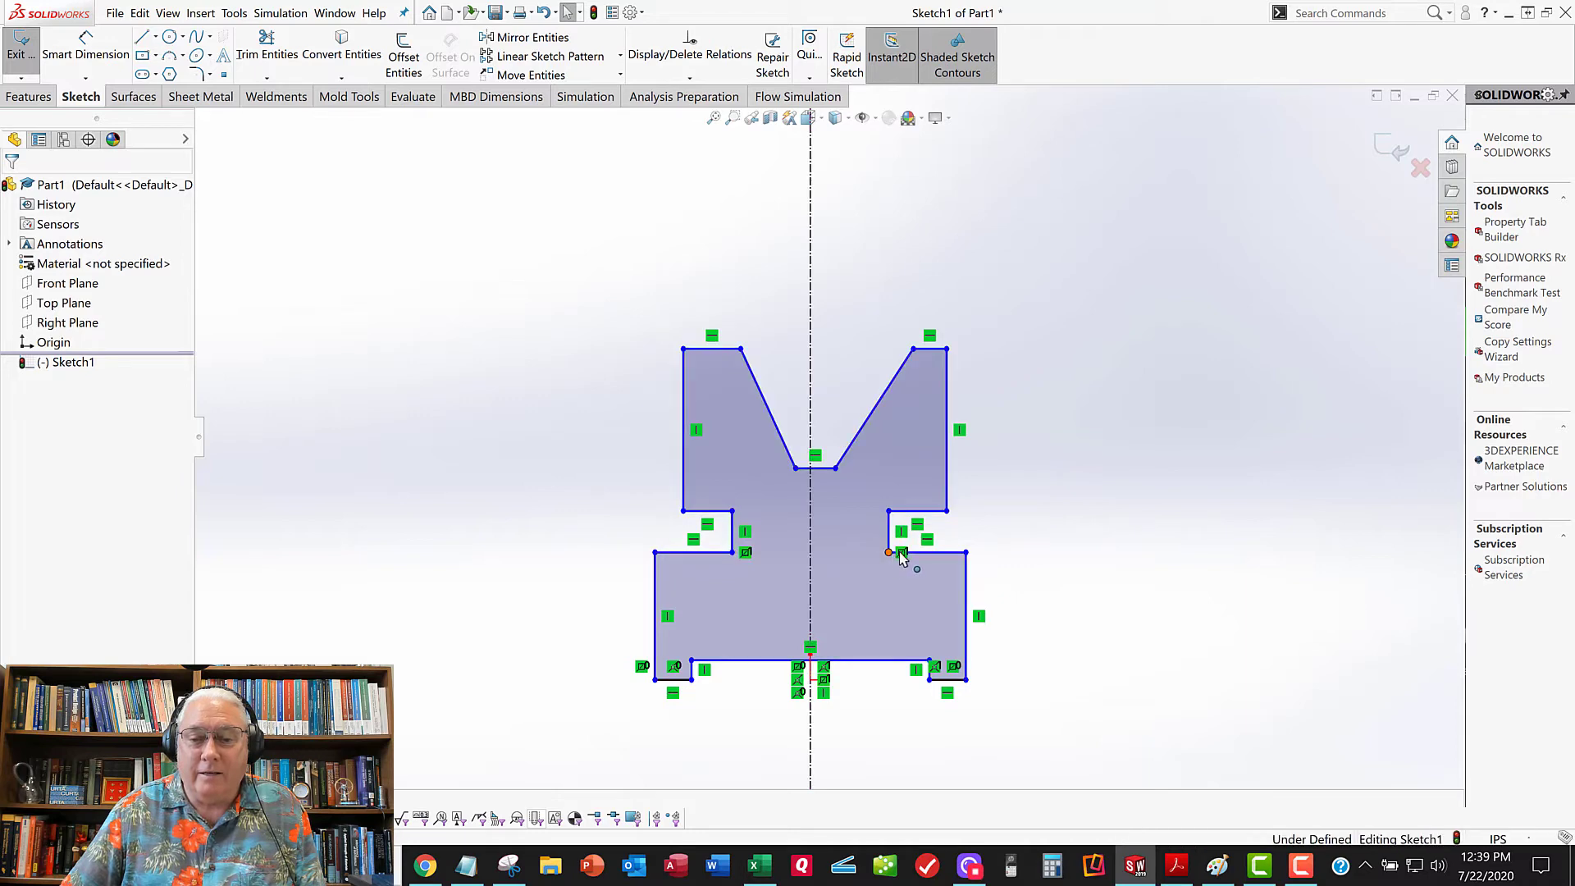
pyautogui.moveTo(899, 553); pyautogui.dragTo(897, 553)
pyautogui.moveTo(968, 680); pyautogui.dragTo(1019, 692)
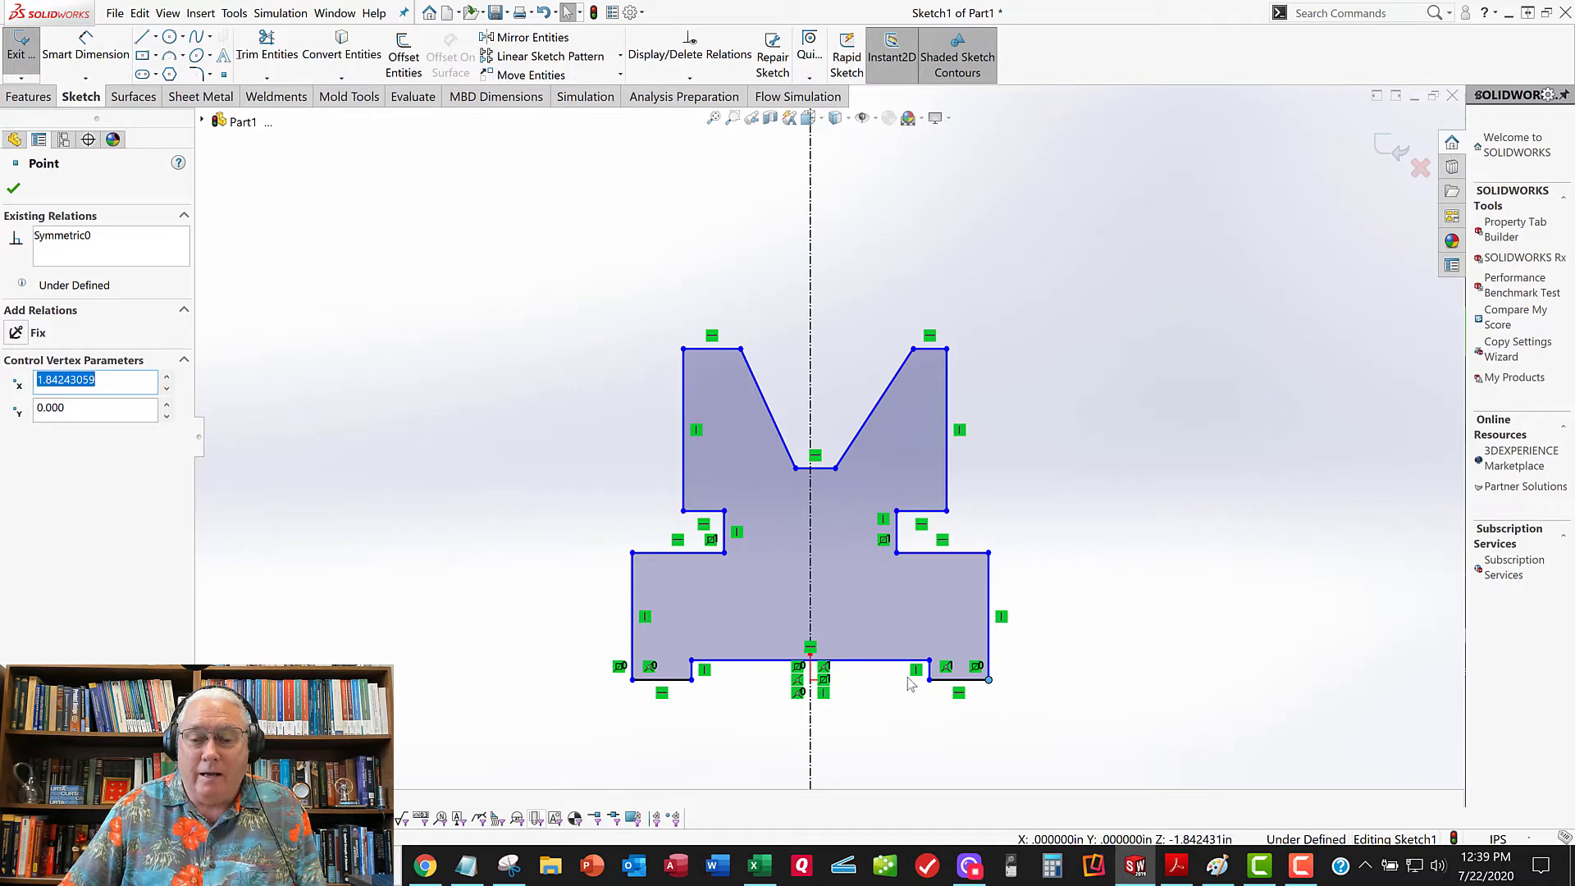
# Add an Equal relation between the bottom edges of the left and right feet
pyautogui.click(673, 680)
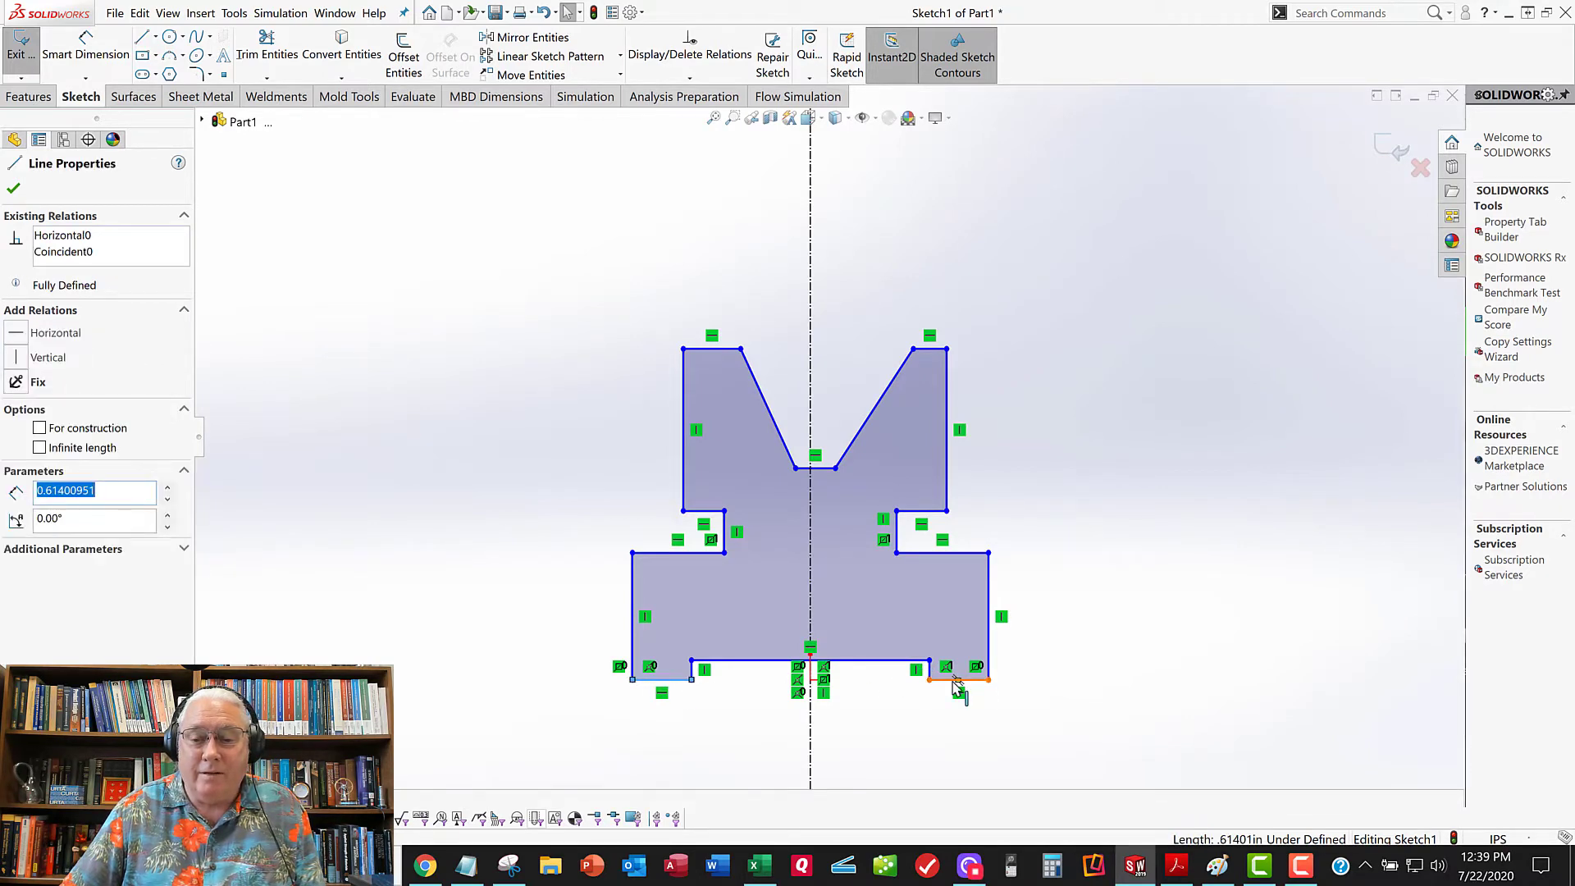
pyautogui.keyDown('ctrl'); pyautogui.click(955, 680); pyautogui.keyUp('ctrl')
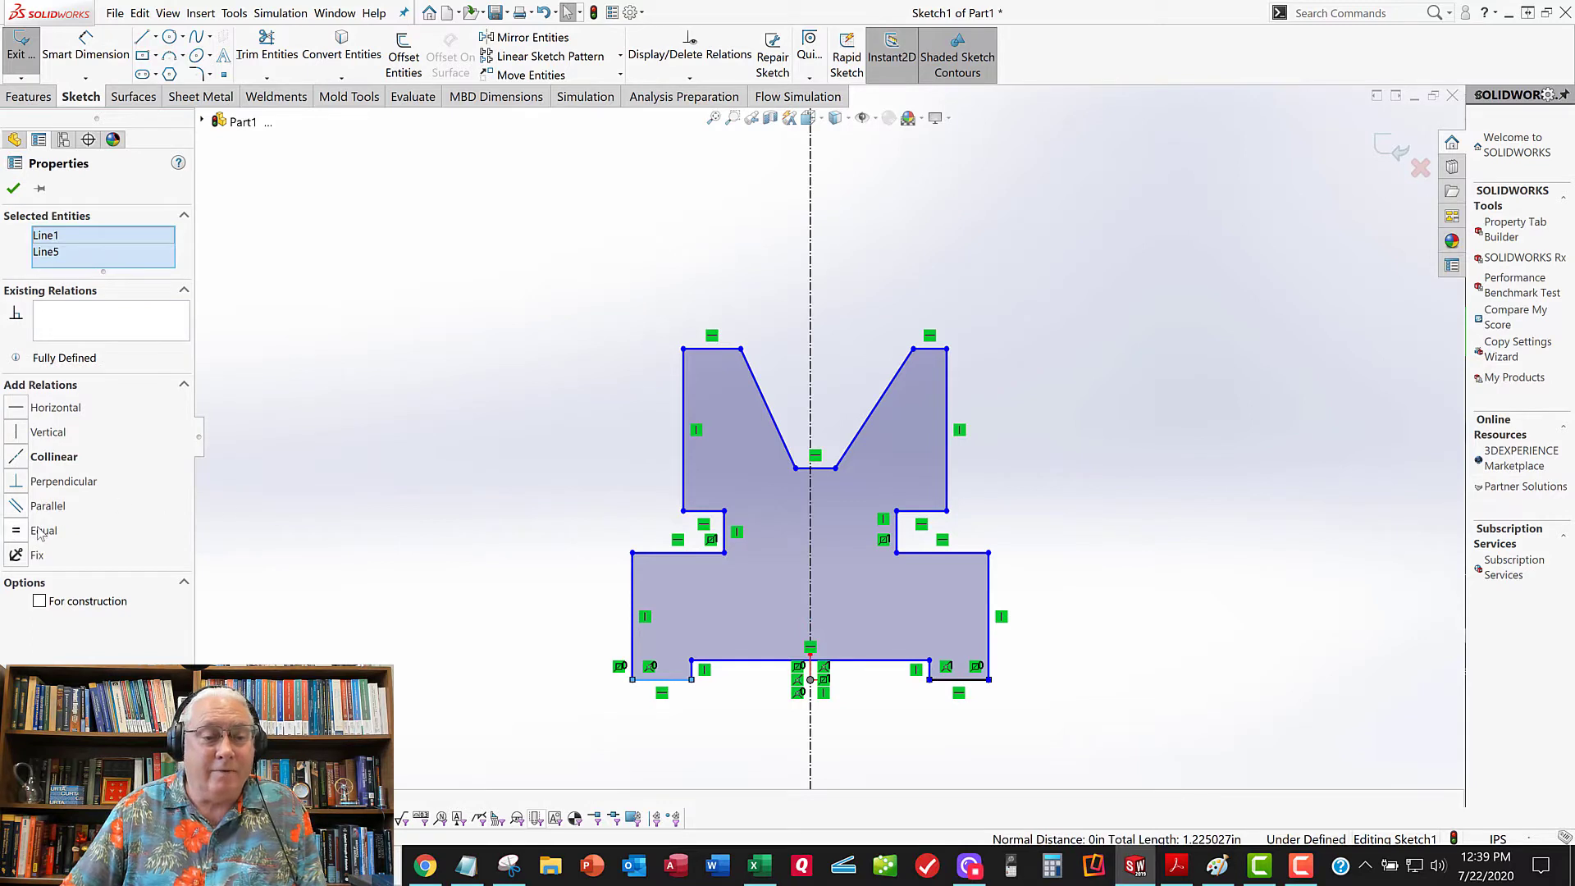
pyautogui.click(41, 531)
pyautogui.click(11, 190)
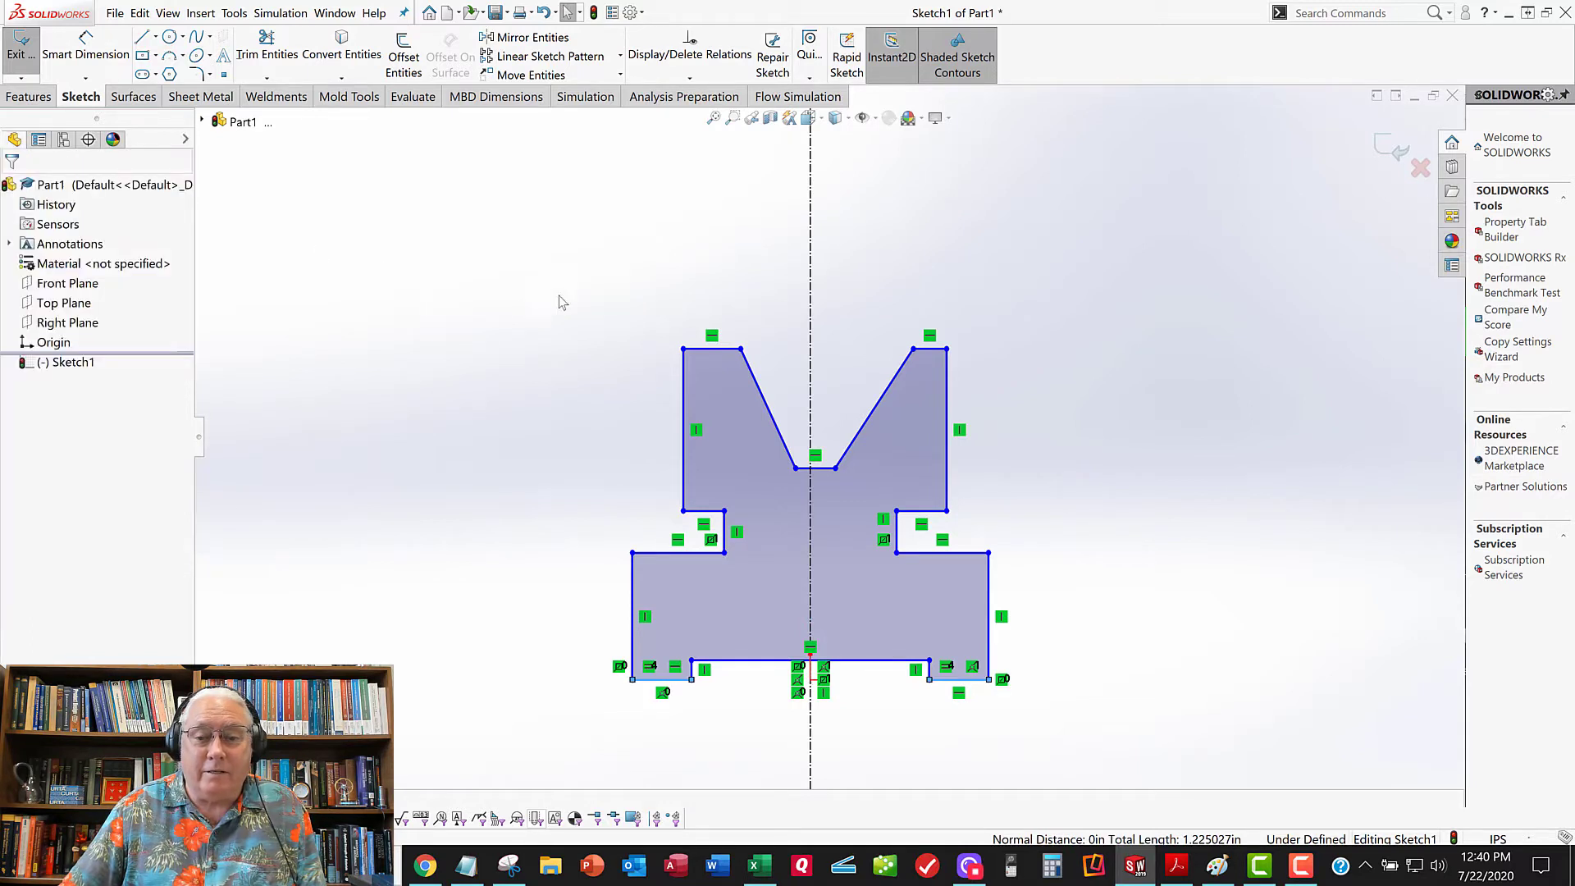
# Add an Equal relation between the two horizontal top edges on either side of the V-notch
pyautogui.click(716, 348)
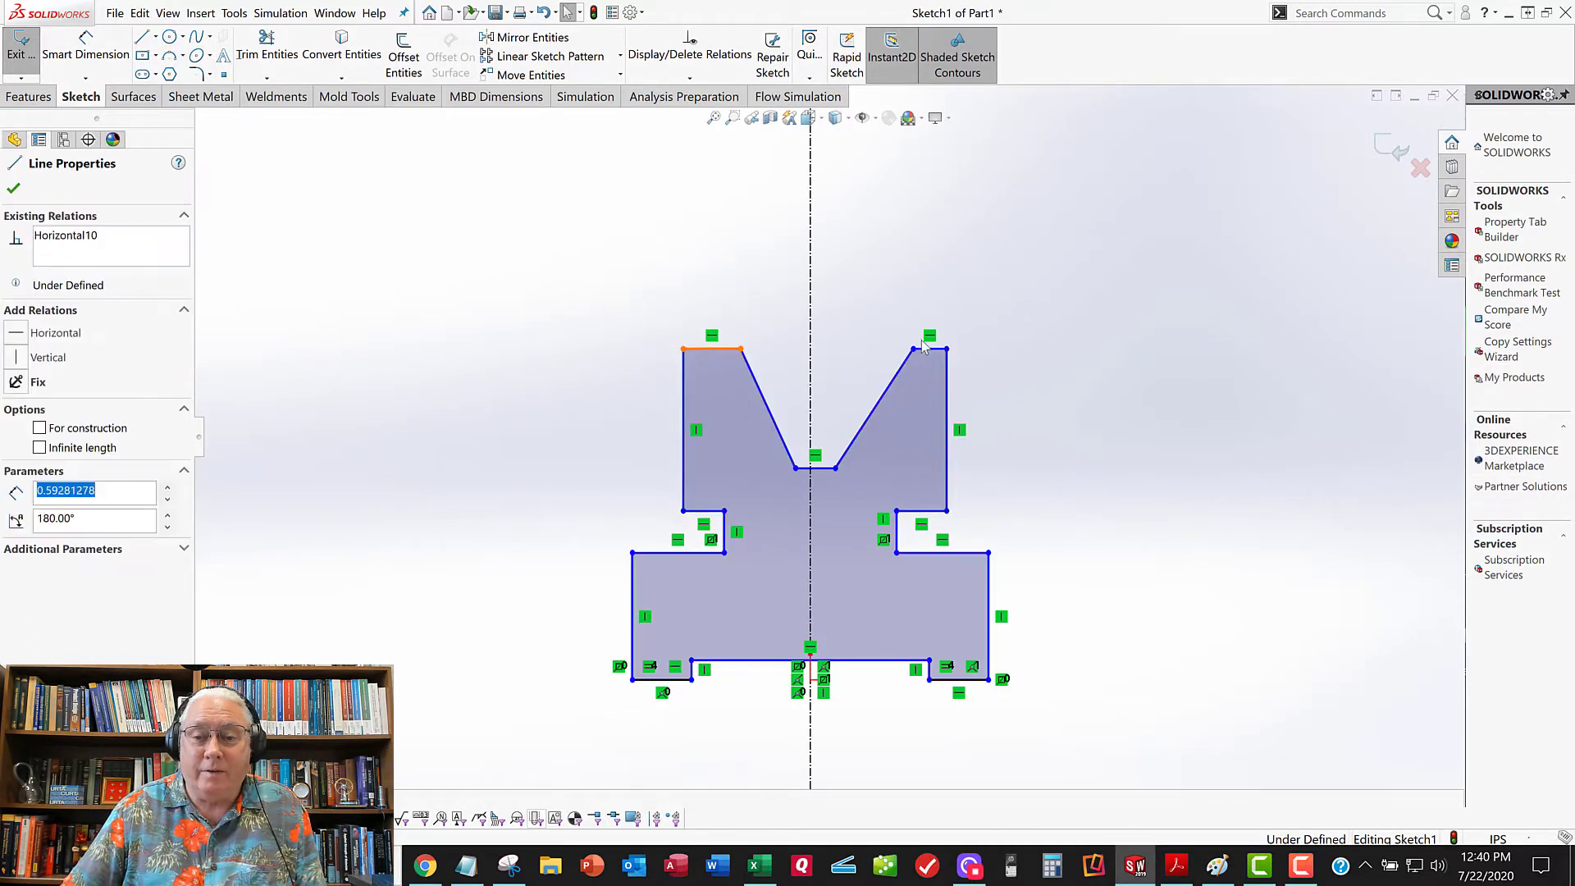
pyautogui.keyDown('ctrl'); pyautogui.click(930, 348); pyautogui.keyUp('ctrl')
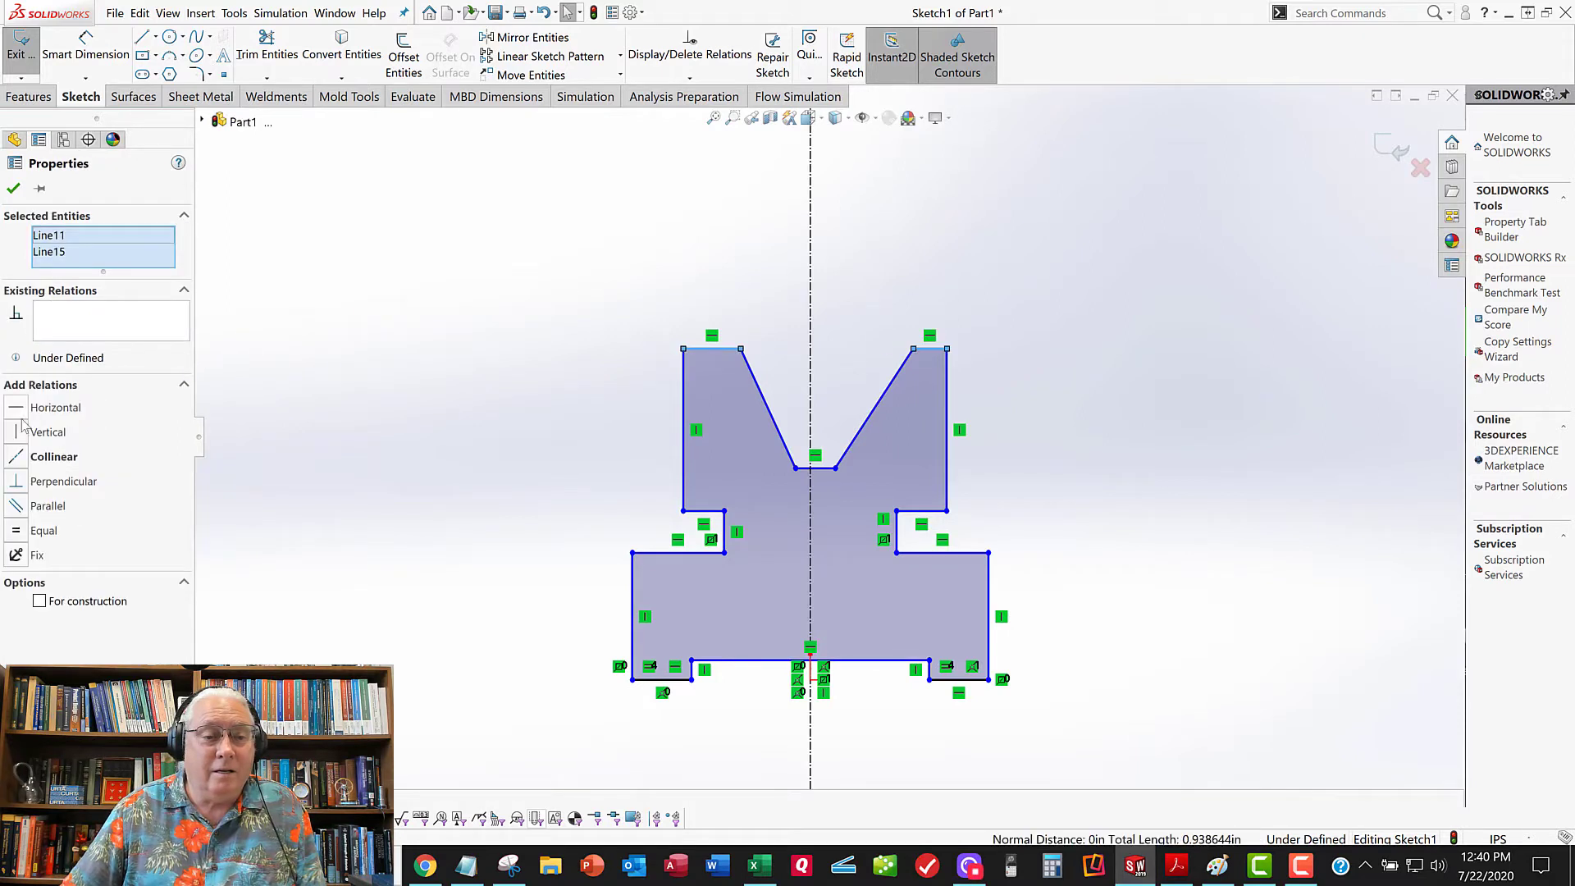
pyautogui.click(18, 535)
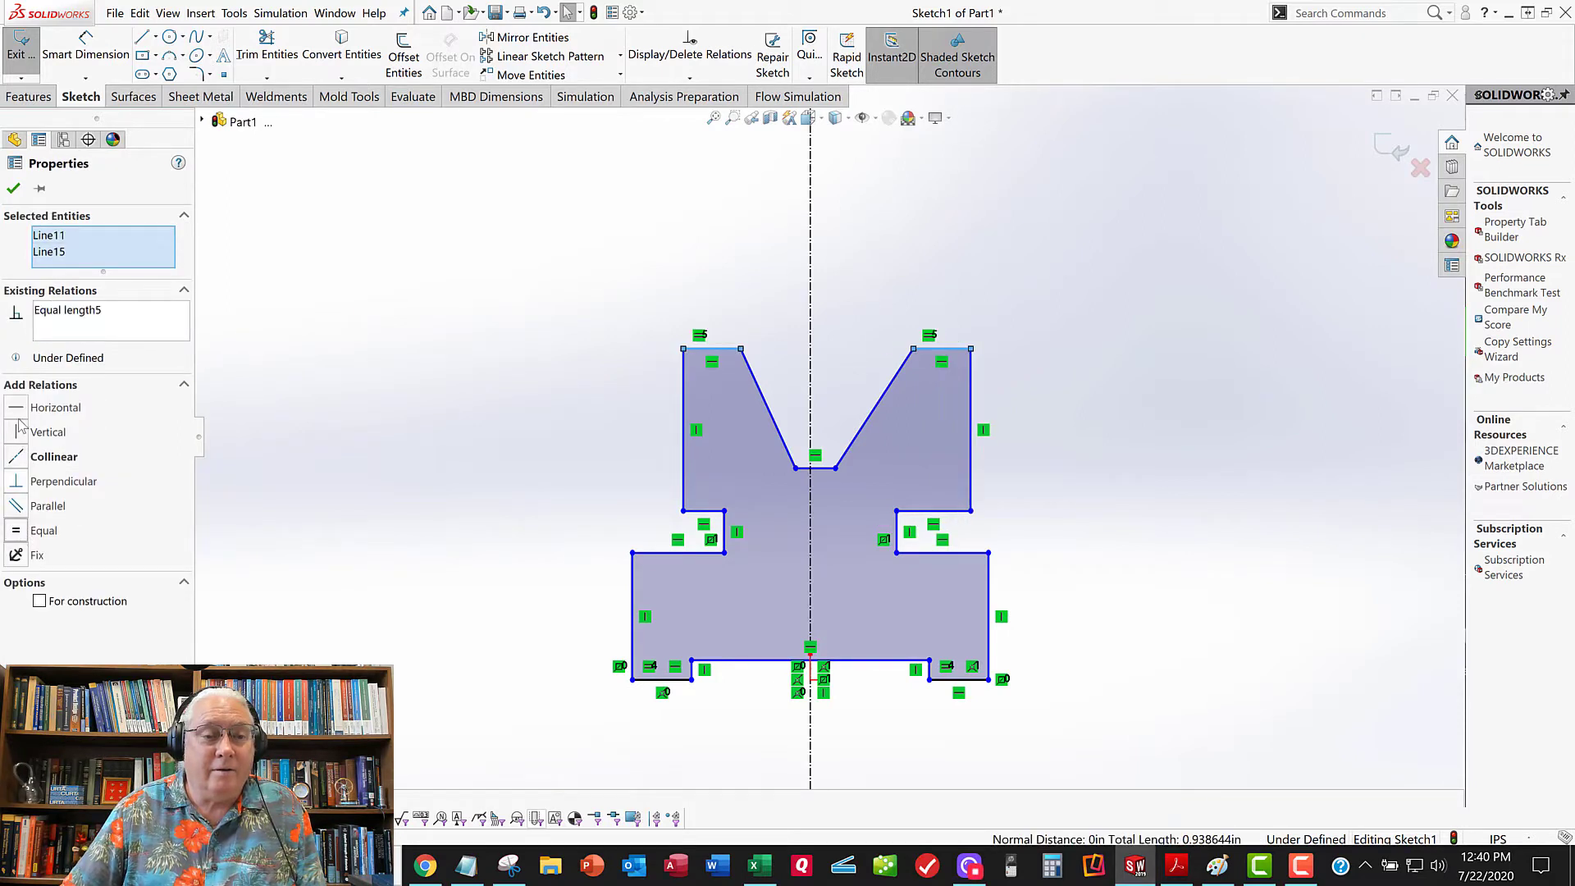
pyautogui.click(14, 188)
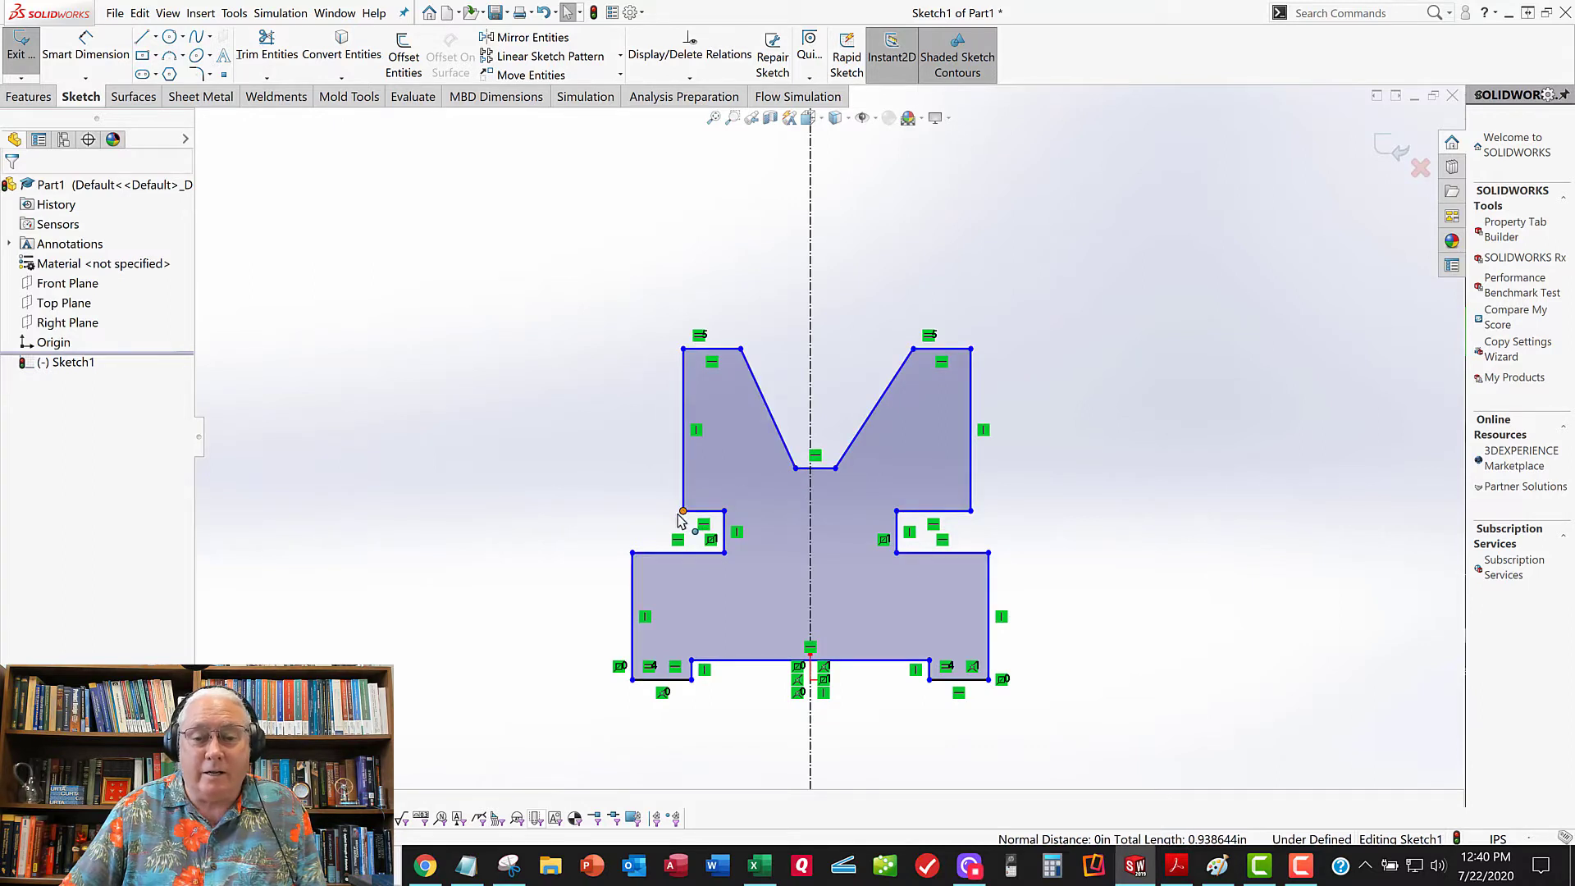
# Pull the left upper block's lower outer corner outward, and make it symmetric with the matching right corner about the centerline
pyautogui.moveTo(684, 513); pyautogui.dragTo(646, 513)
pyautogui.click(574, 477)
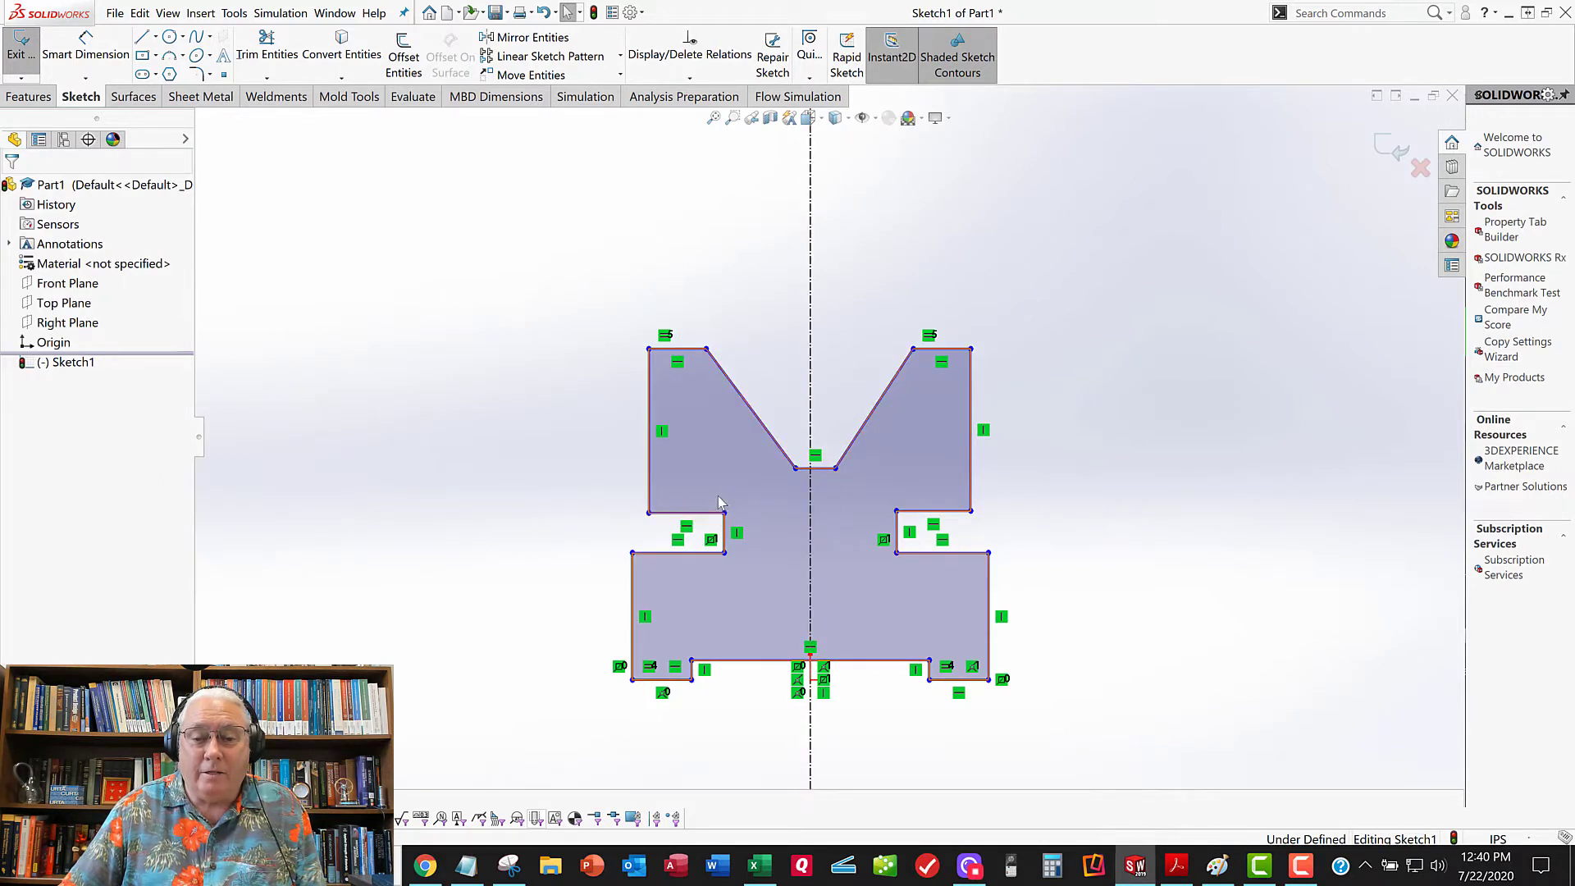
pyautogui.click(648, 513)
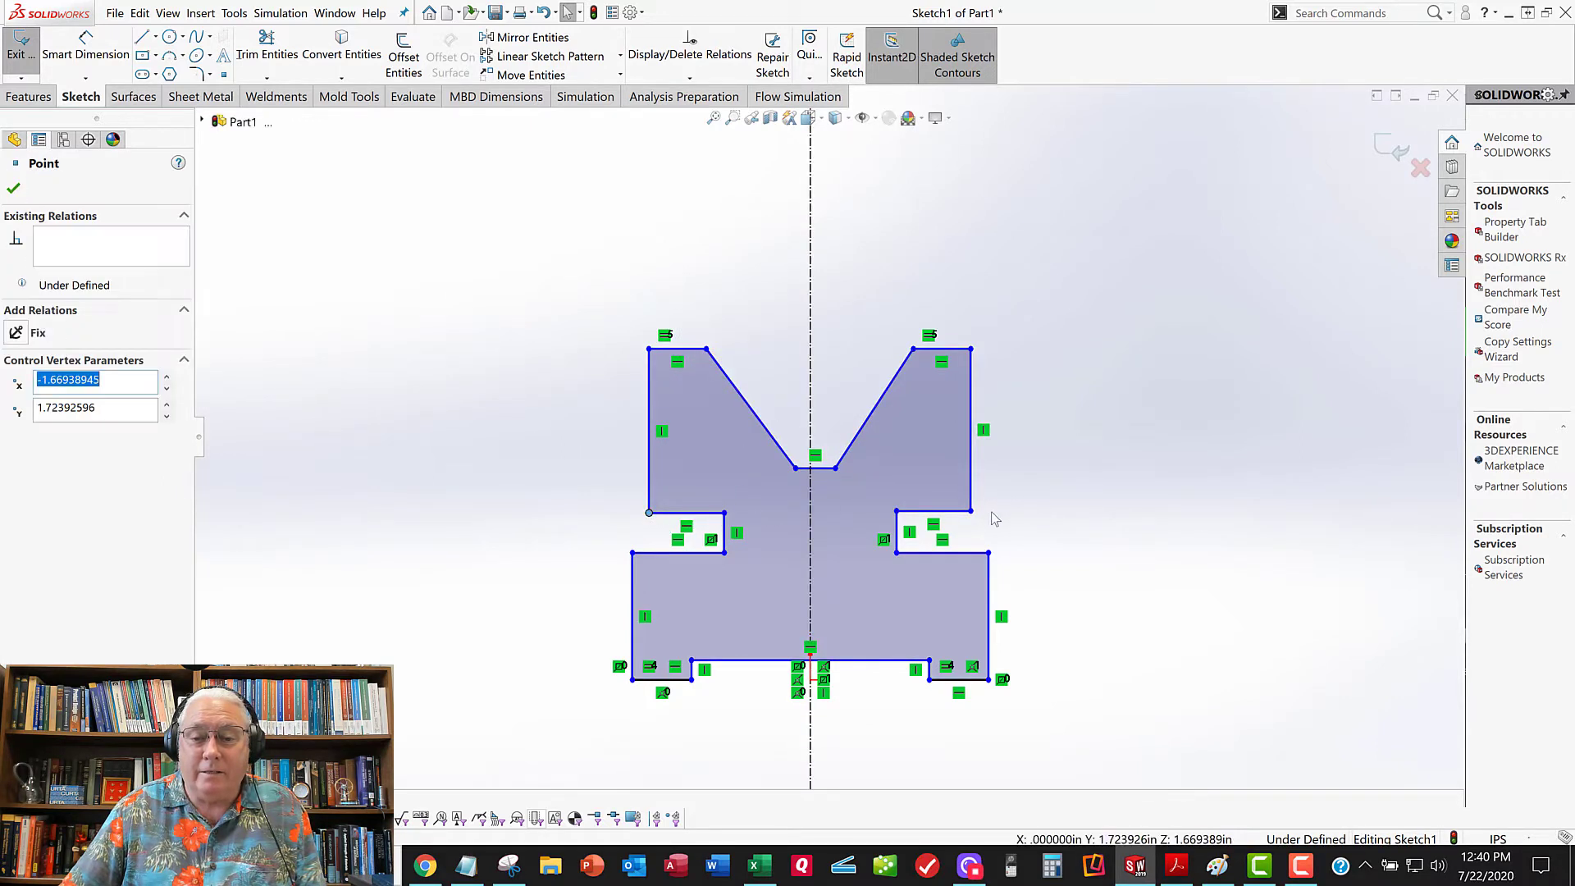
pyautogui.keyDown('ctrl'); pyautogui.click(970, 511); pyautogui.keyUp('ctrl')
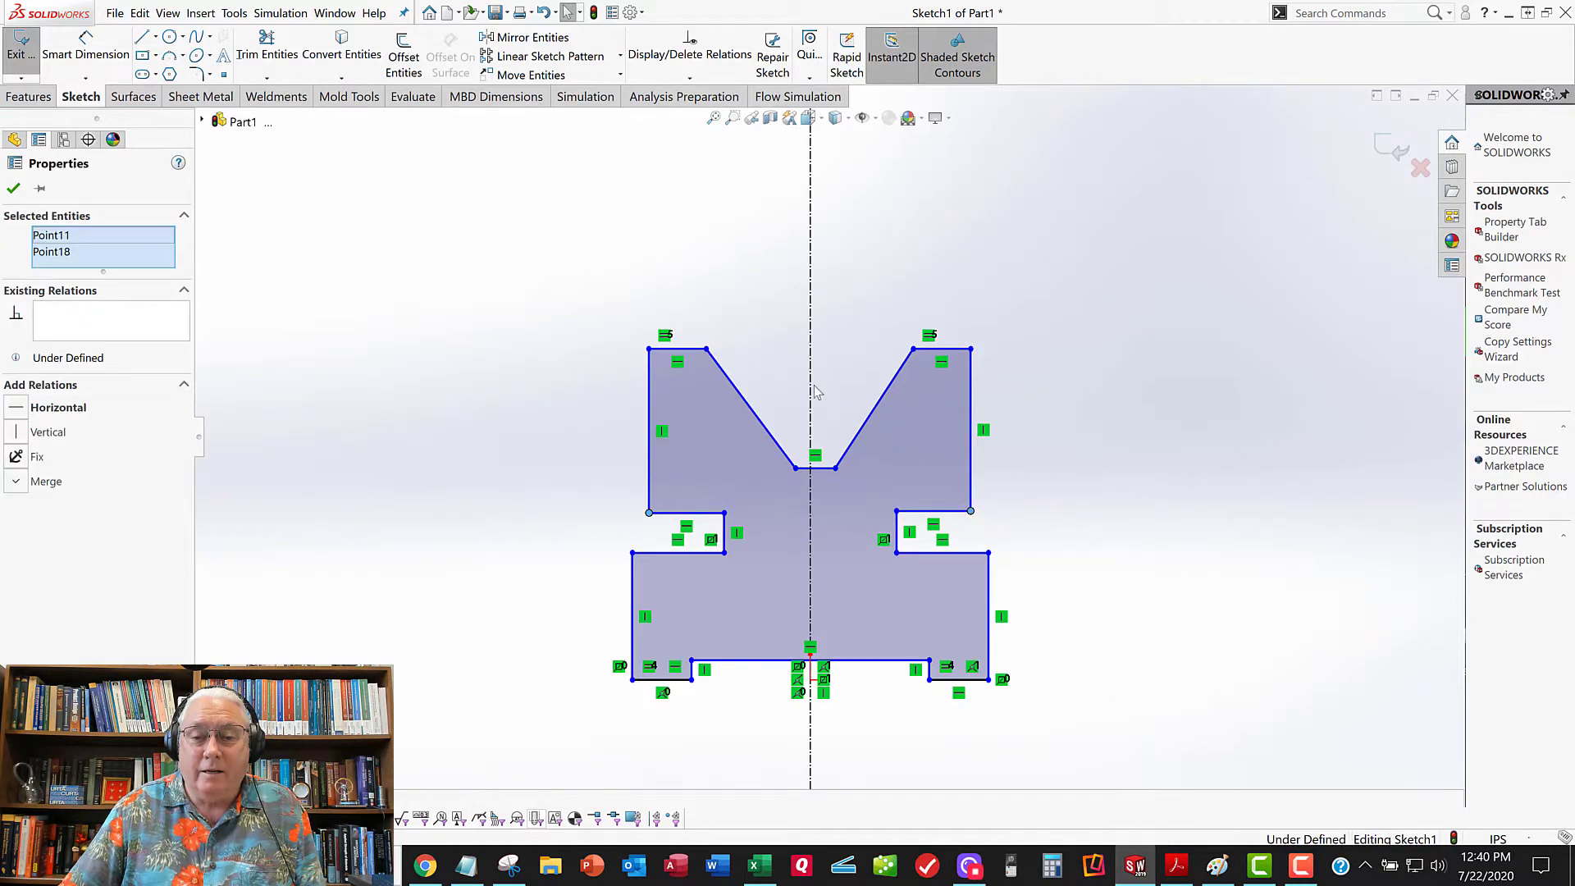
pyautogui.keyDown('ctrl'); pyautogui.click(812, 394); pyautogui.keyUp('ctrl')
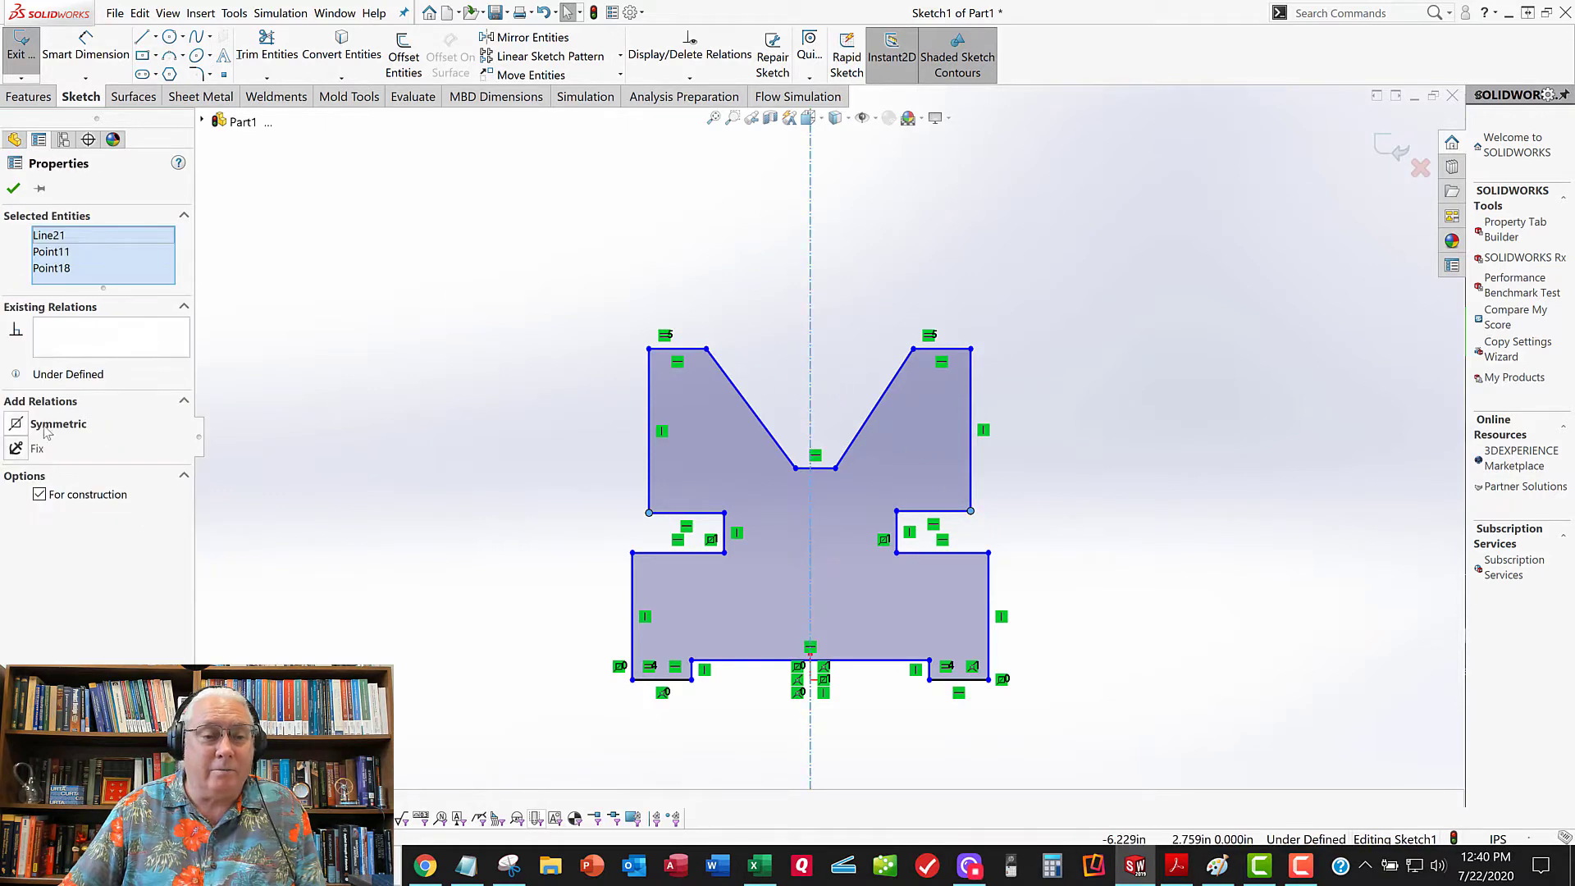
pyautogui.click(25, 426)
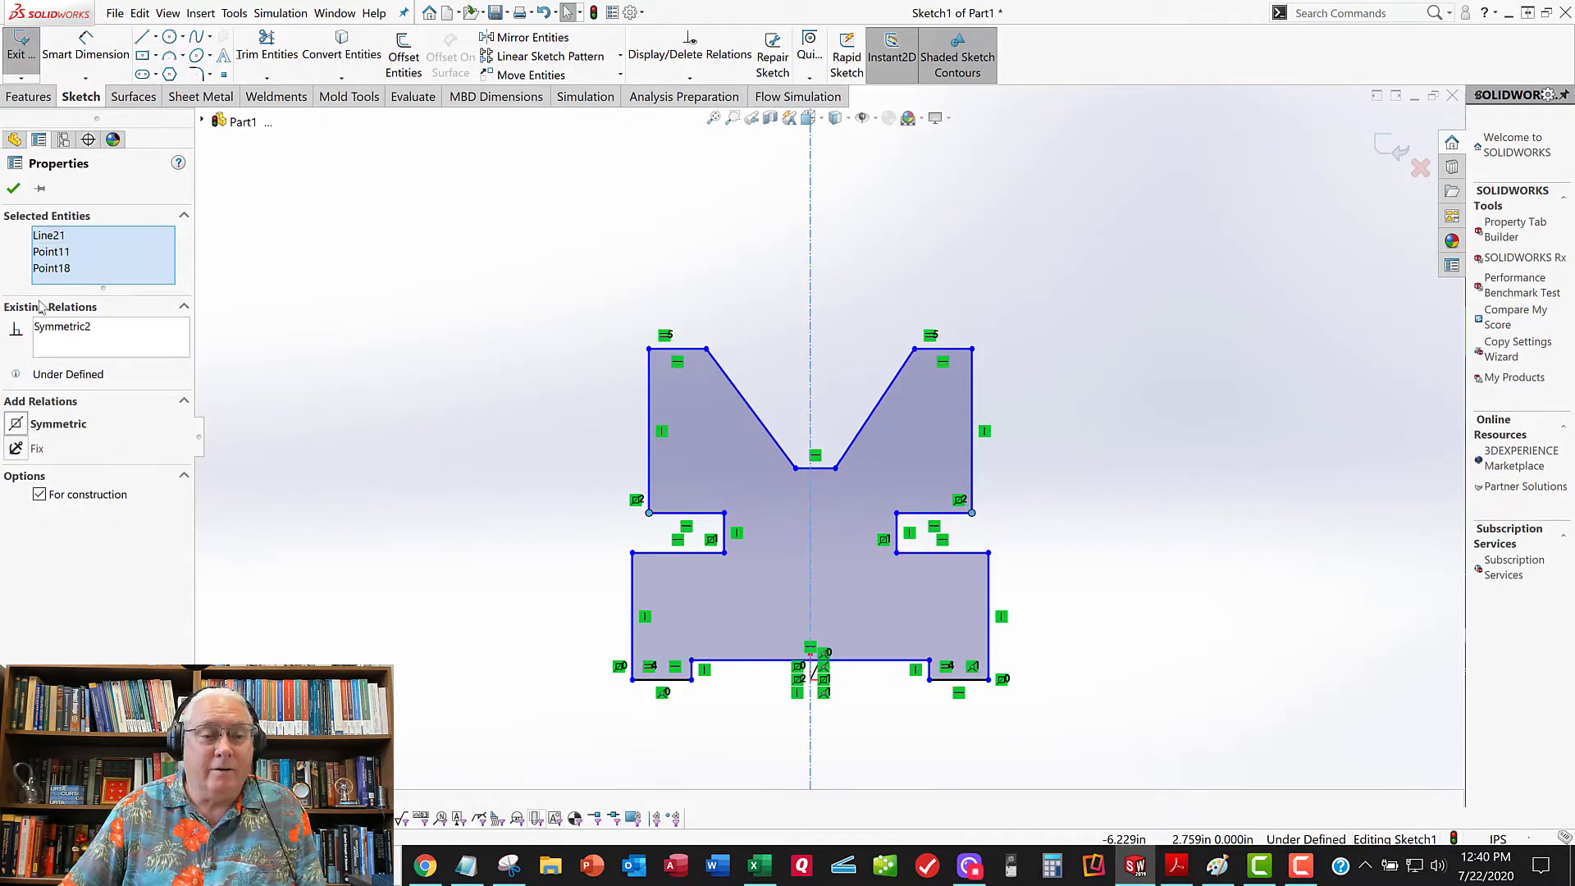
pyautogui.click(13, 188)
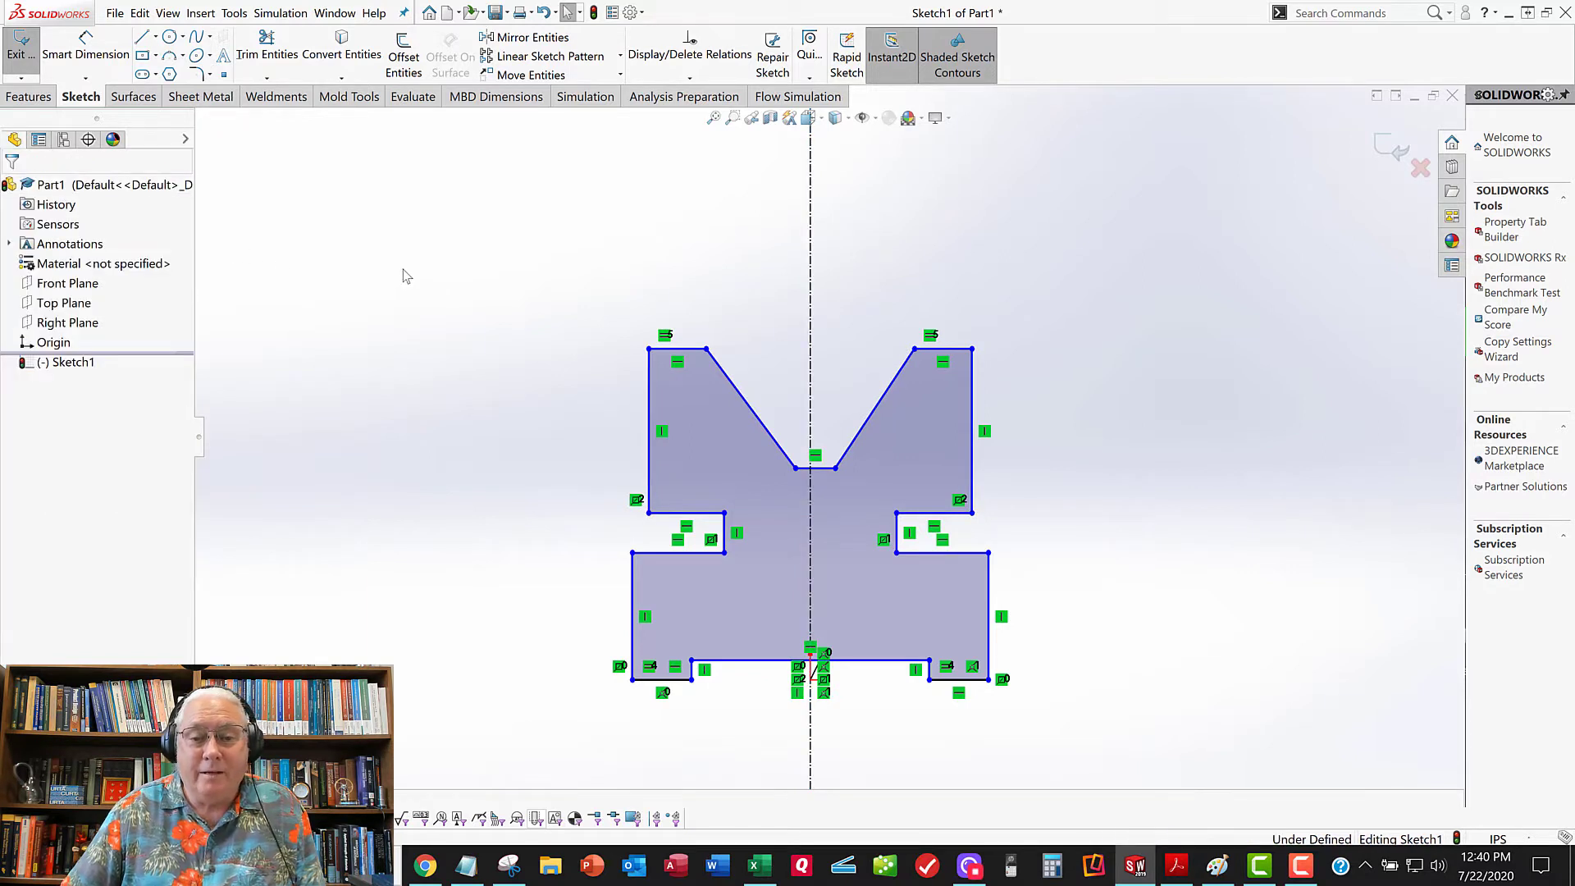
# Raise the left top edge of the profile, and make the two top edges collinear
pyautogui.moveTo(663, 354)
pyautogui.mouseDown()
pyautogui.moveTo(684, 348)
pyautogui.moveTo(654, 361)
pyautogui.moveTo(654, 346)
pyautogui.moveTo(655, 373)
pyautogui.moveTo(636, 361)
pyautogui.moveTo(704, 335)
pyautogui.moveTo(700, 319)
pyautogui.mouseUp()
pyautogui.click(592, 321)
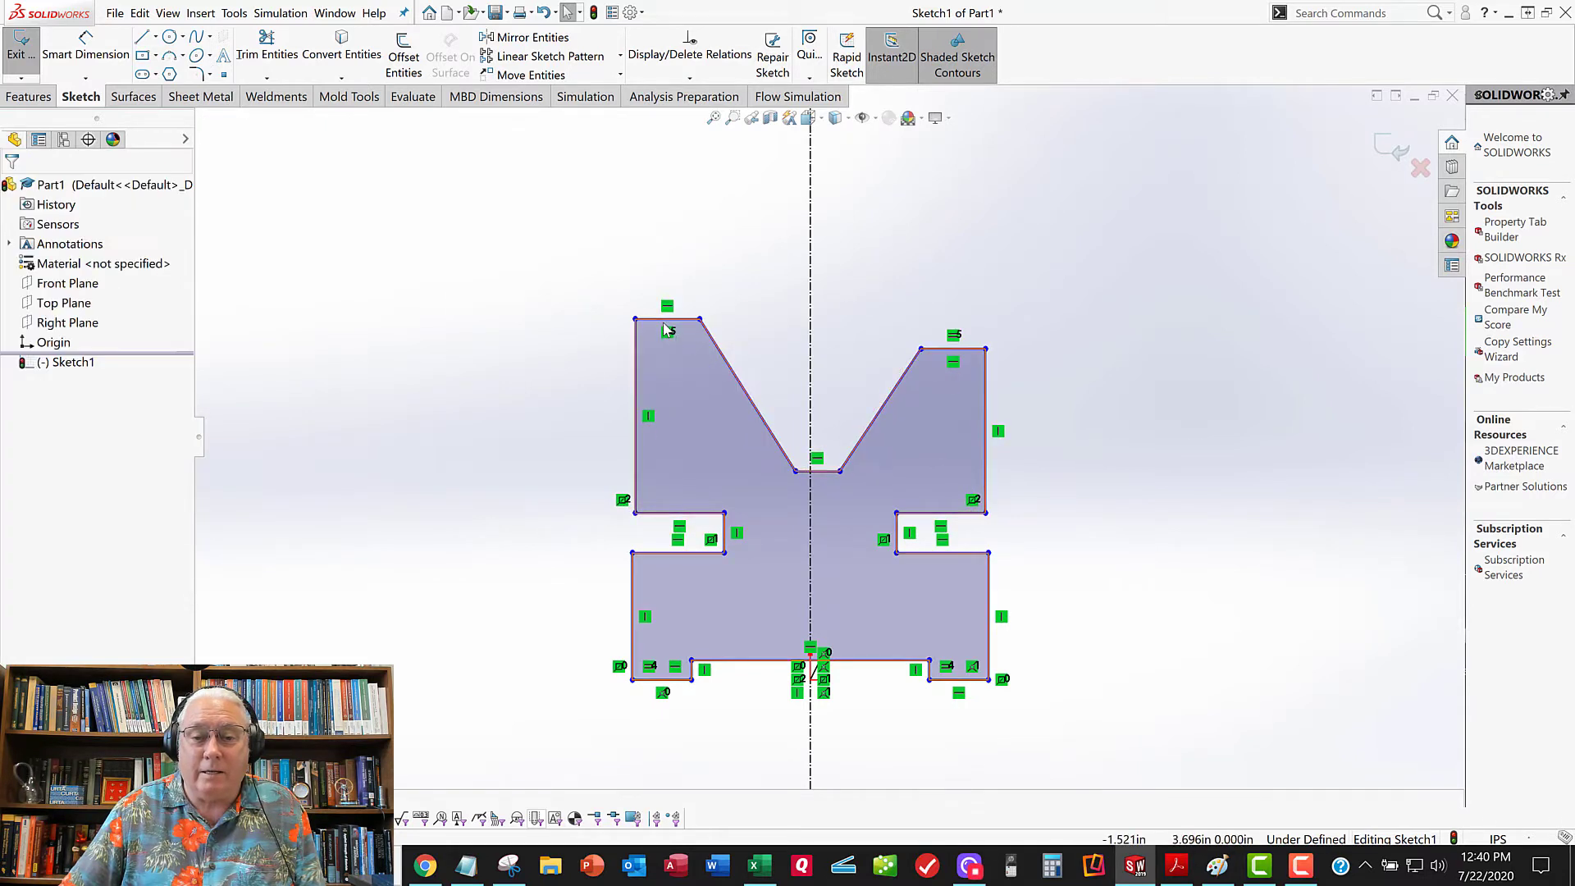
pyautogui.click(662, 321)
pyautogui.click(884, 298)
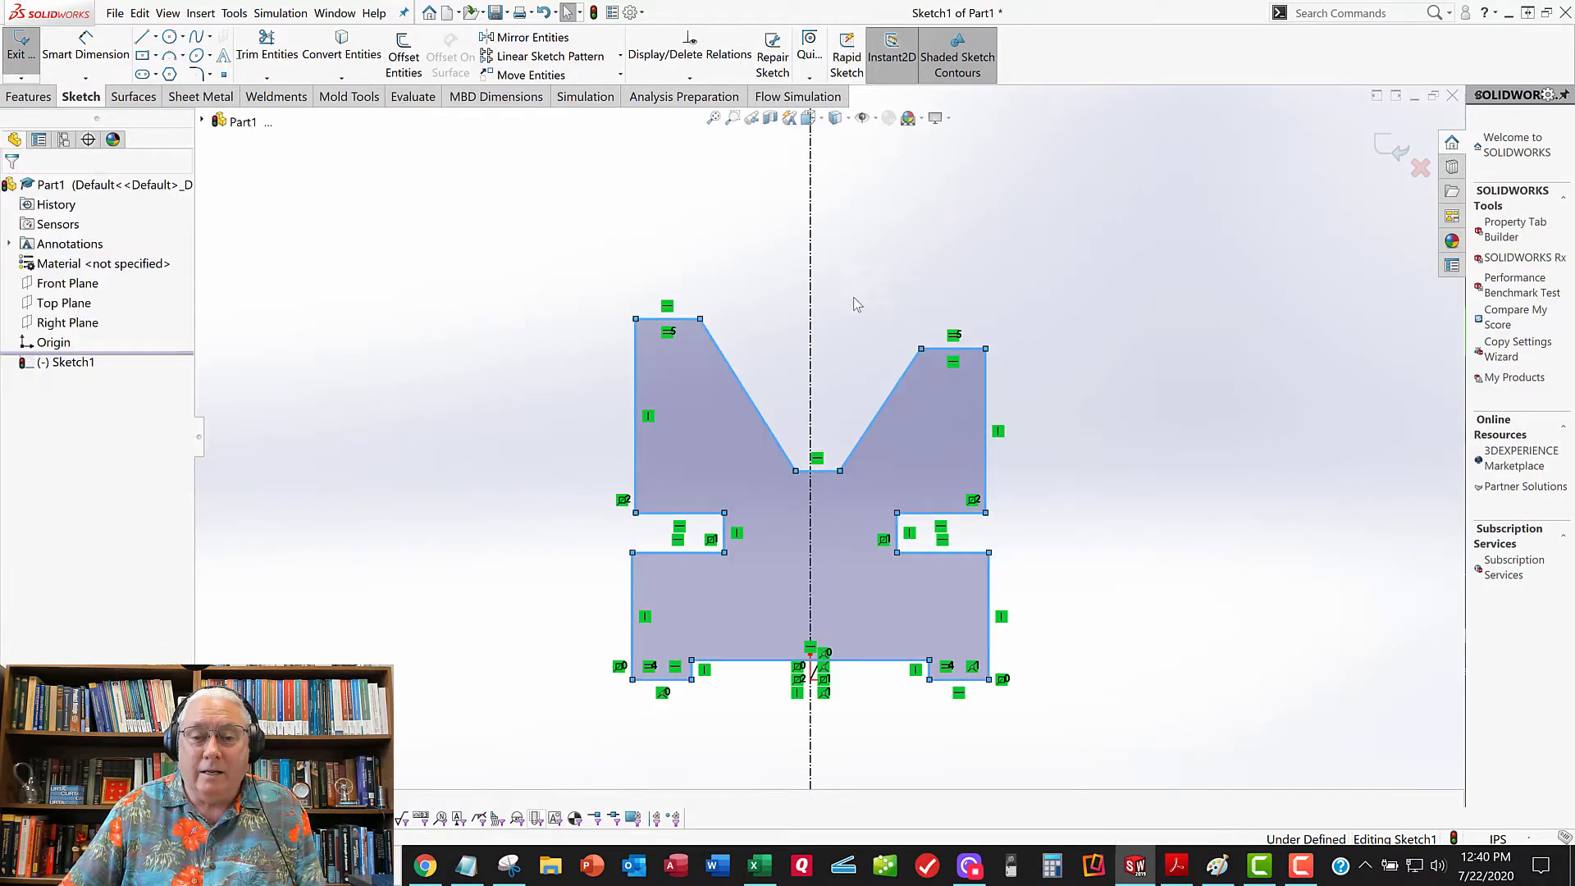
pyautogui.click(672, 320)
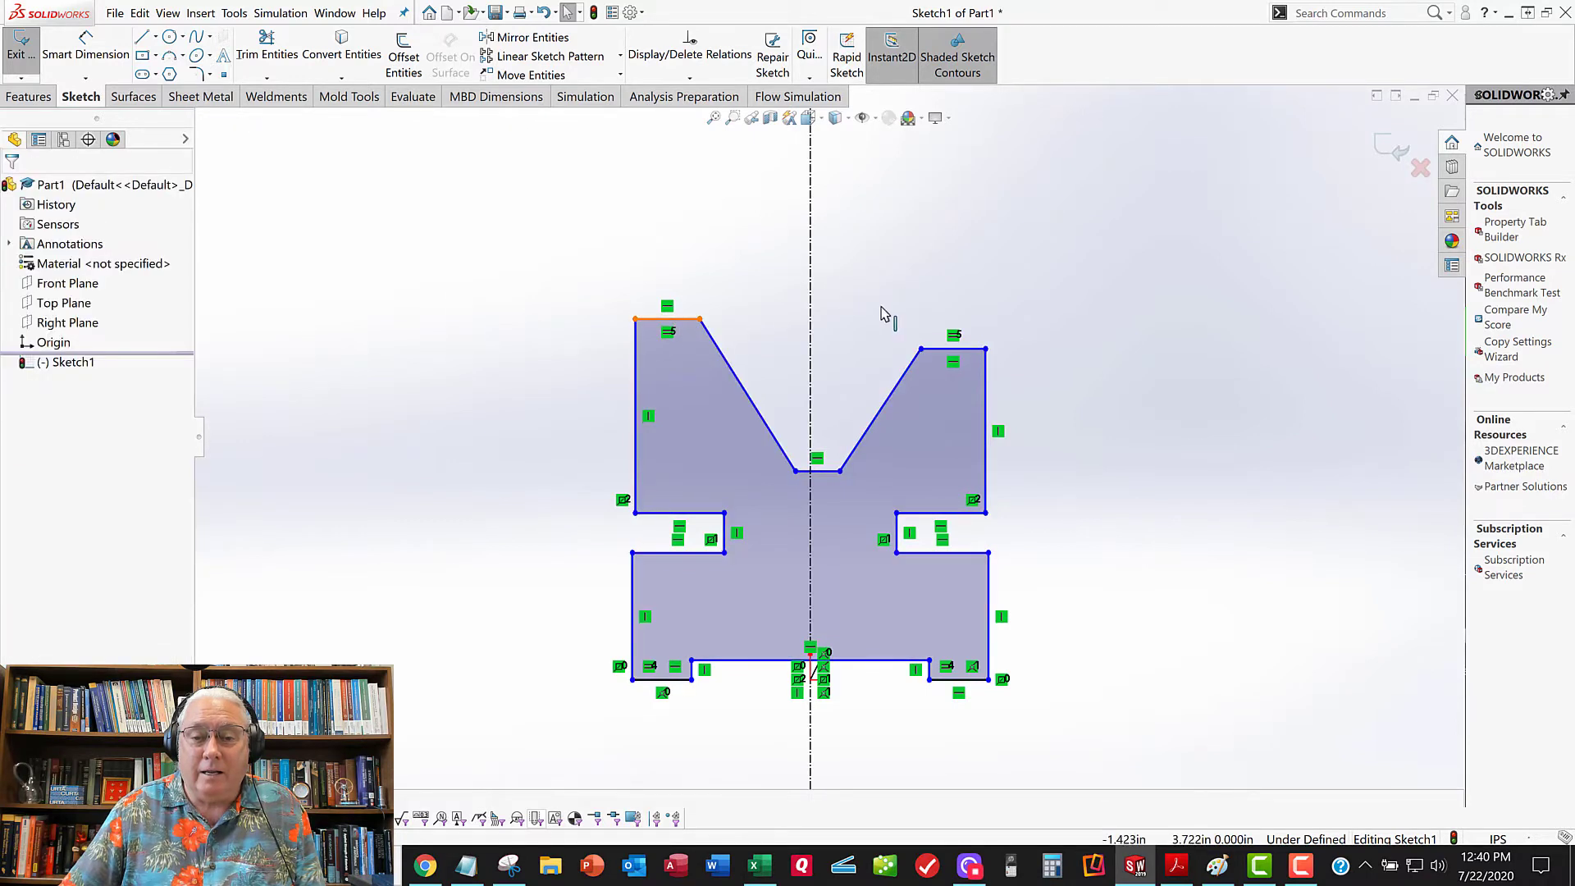
pyautogui.click(950, 350)
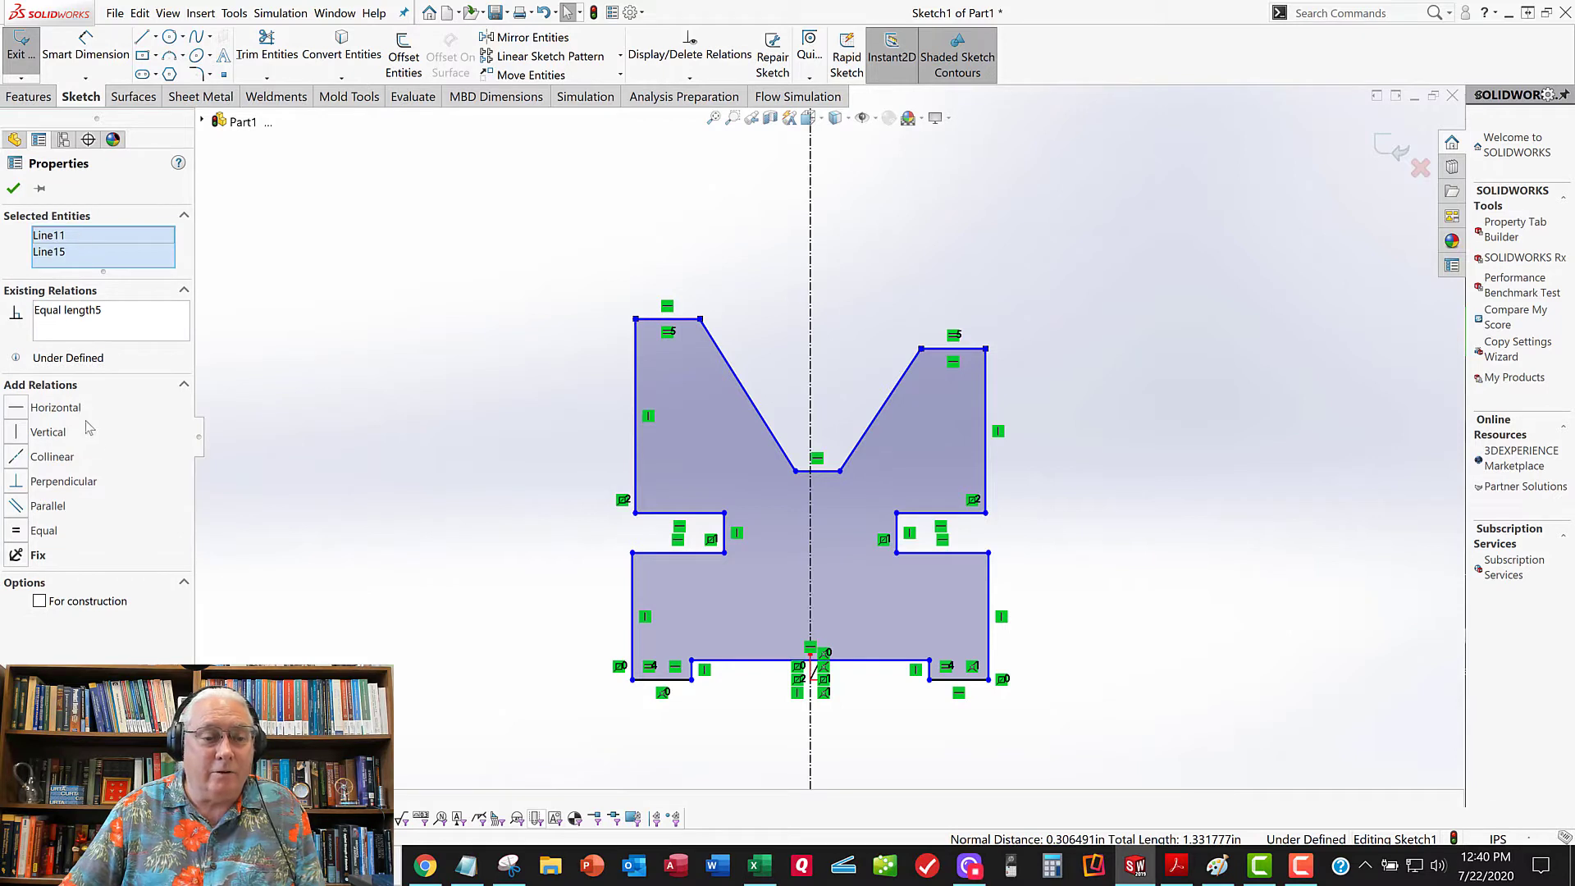
pyautogui.click(16, 457)
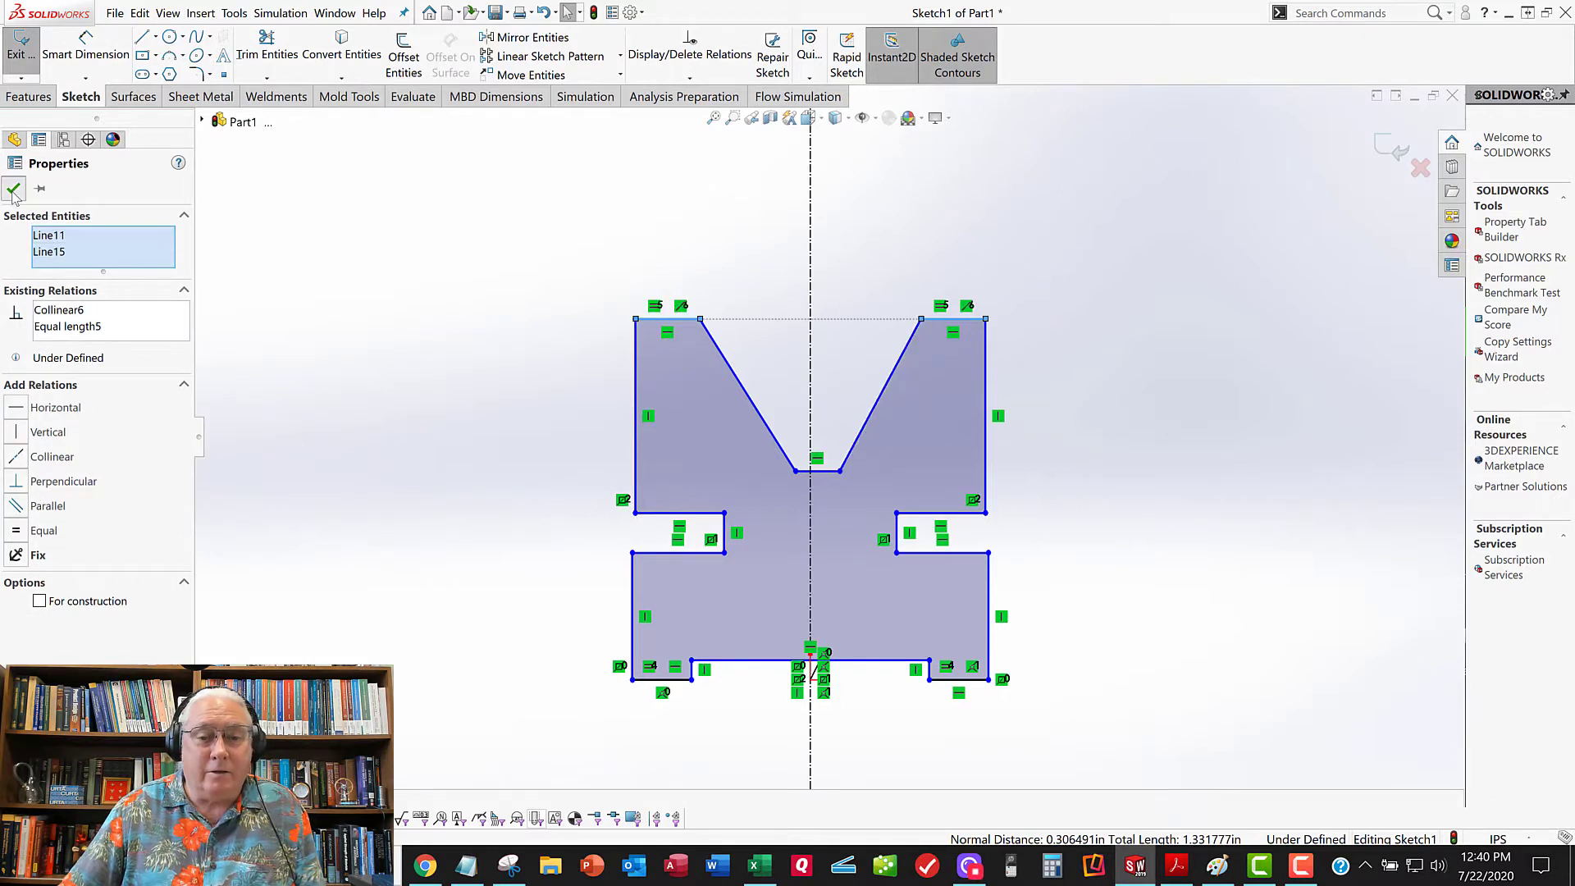
pyautogui.click(13, 188)
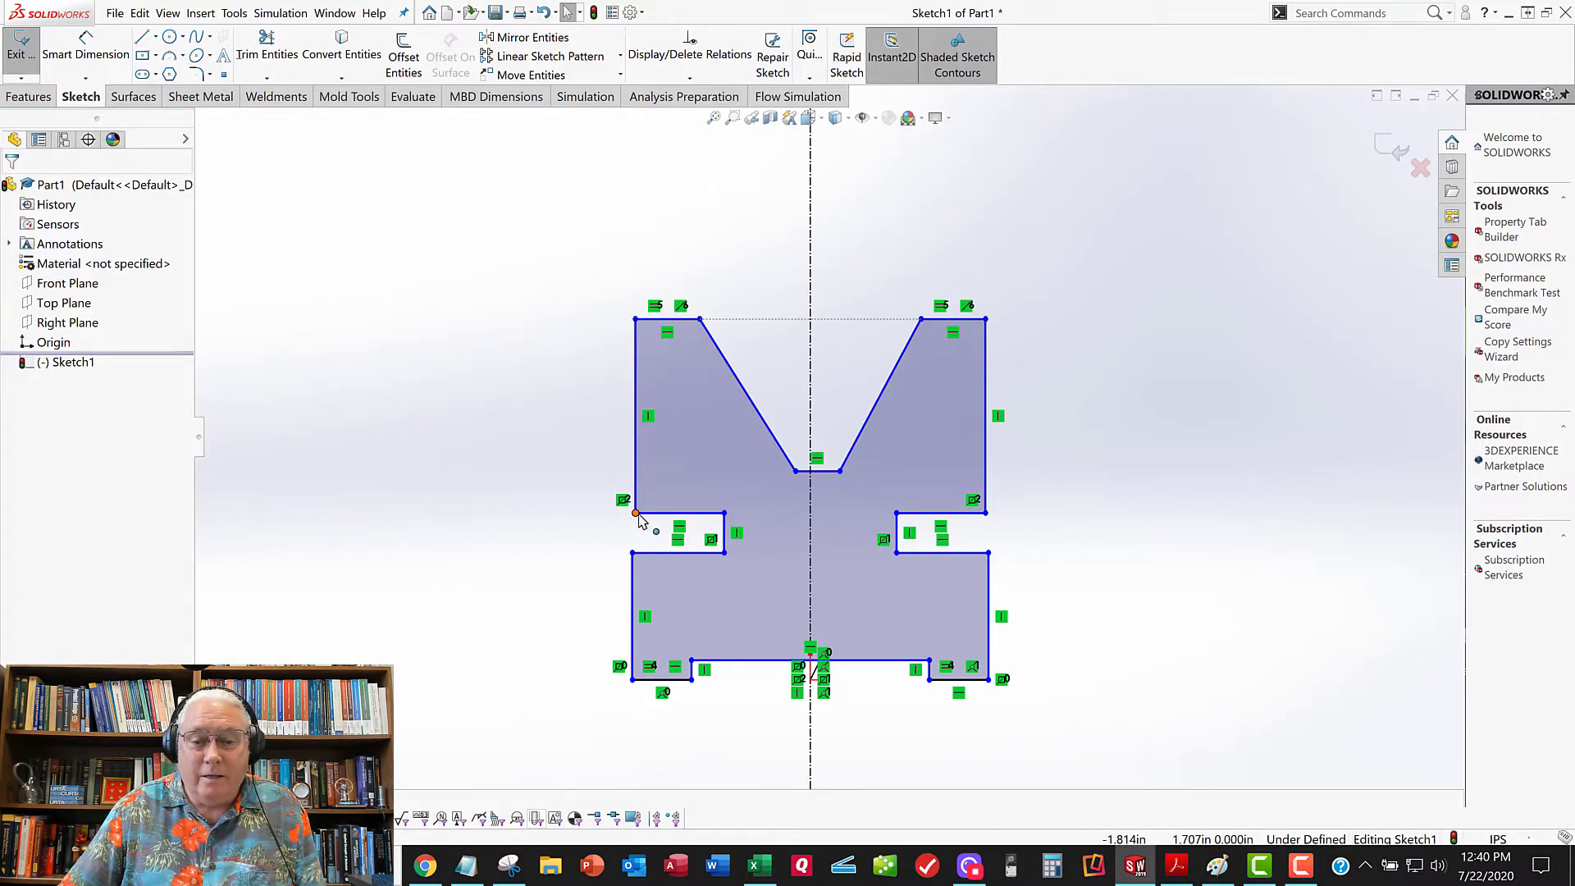
# Widen the side slots by moving the left slot's outer corners apart, and pull the V-notch's bottom left corner away from the centerline
pyautogui.moveTo(637, 514)
pyautogui.mouseDown()
pyautogui.moveTo(656, 515)
pyautogui.moveTo(652, 494)
pyautogui.mouseUp()
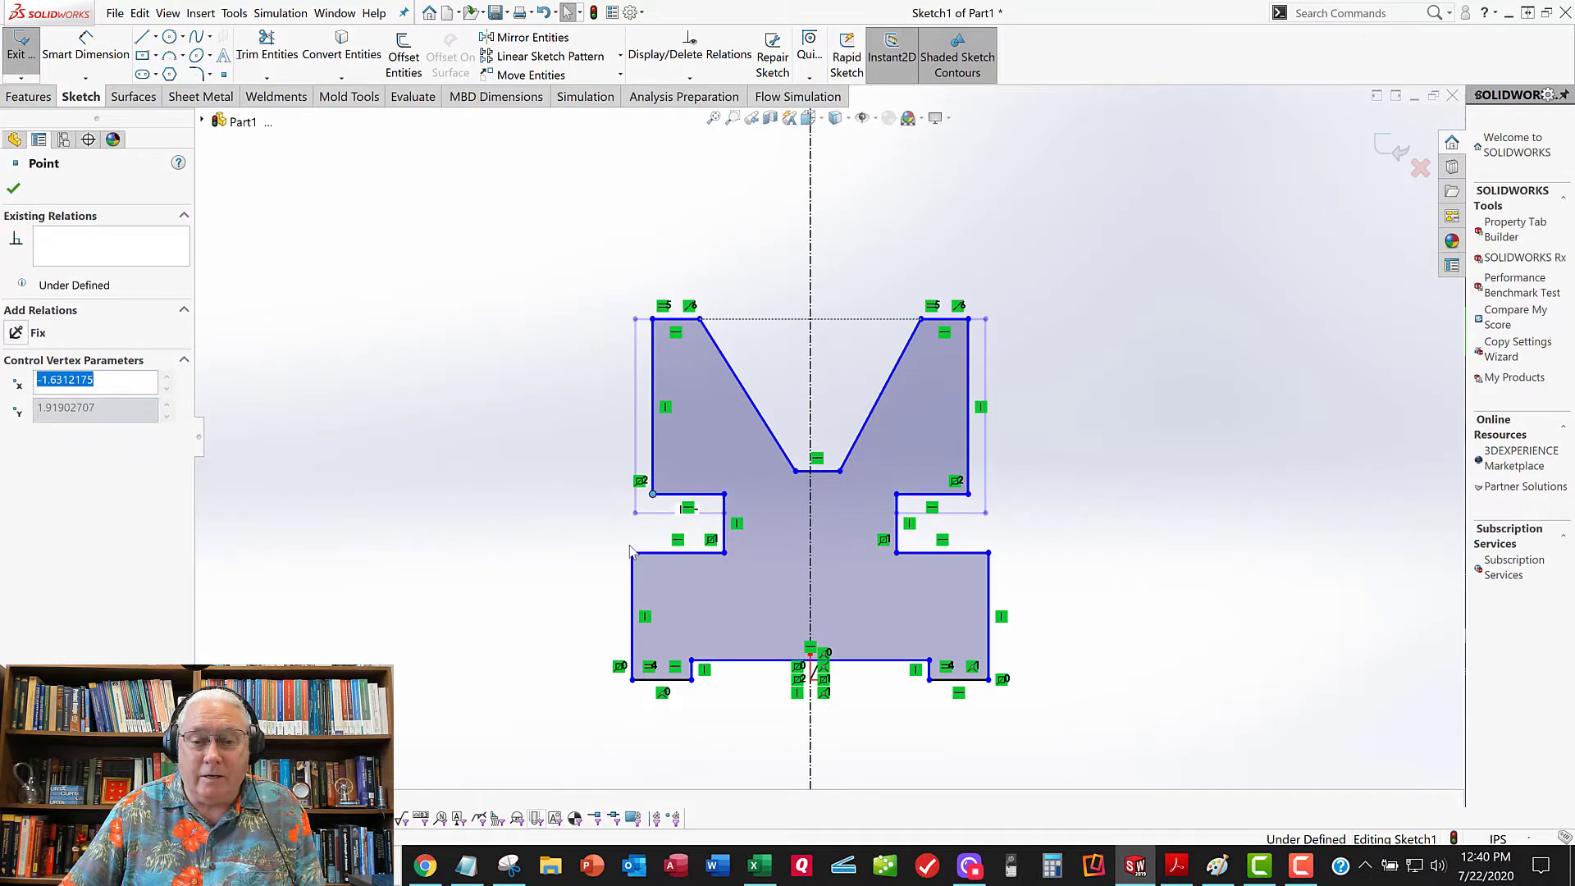
pyautogui.moveTo(632, 554); pyautogui.dragTo(639, 568)
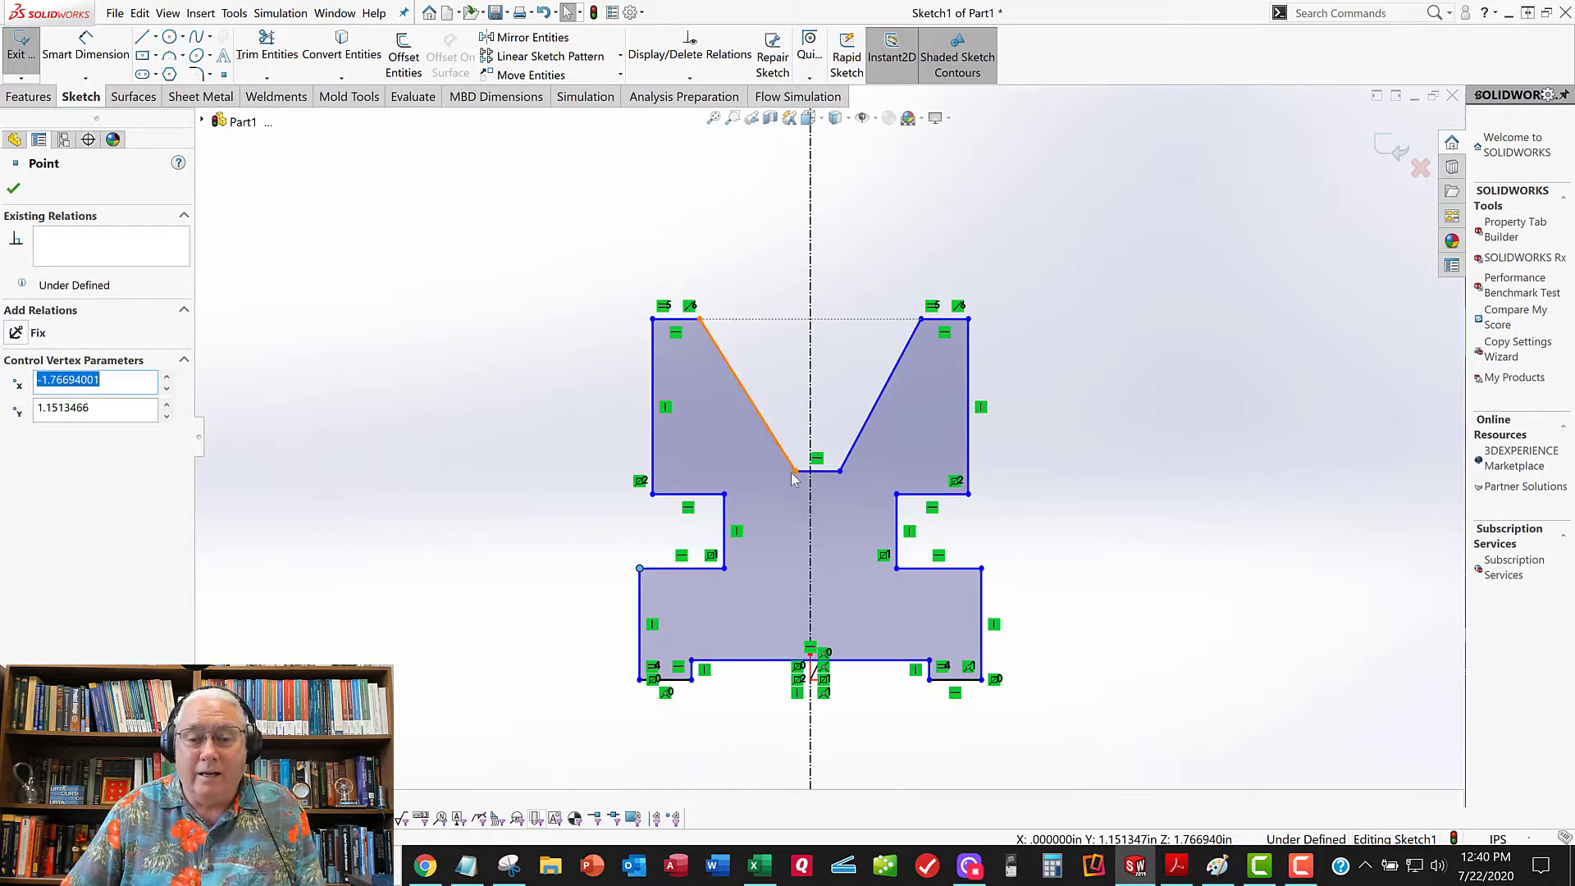
pyautogui.moveTo(793, 474); pyautogui.dragTo(773, 474)
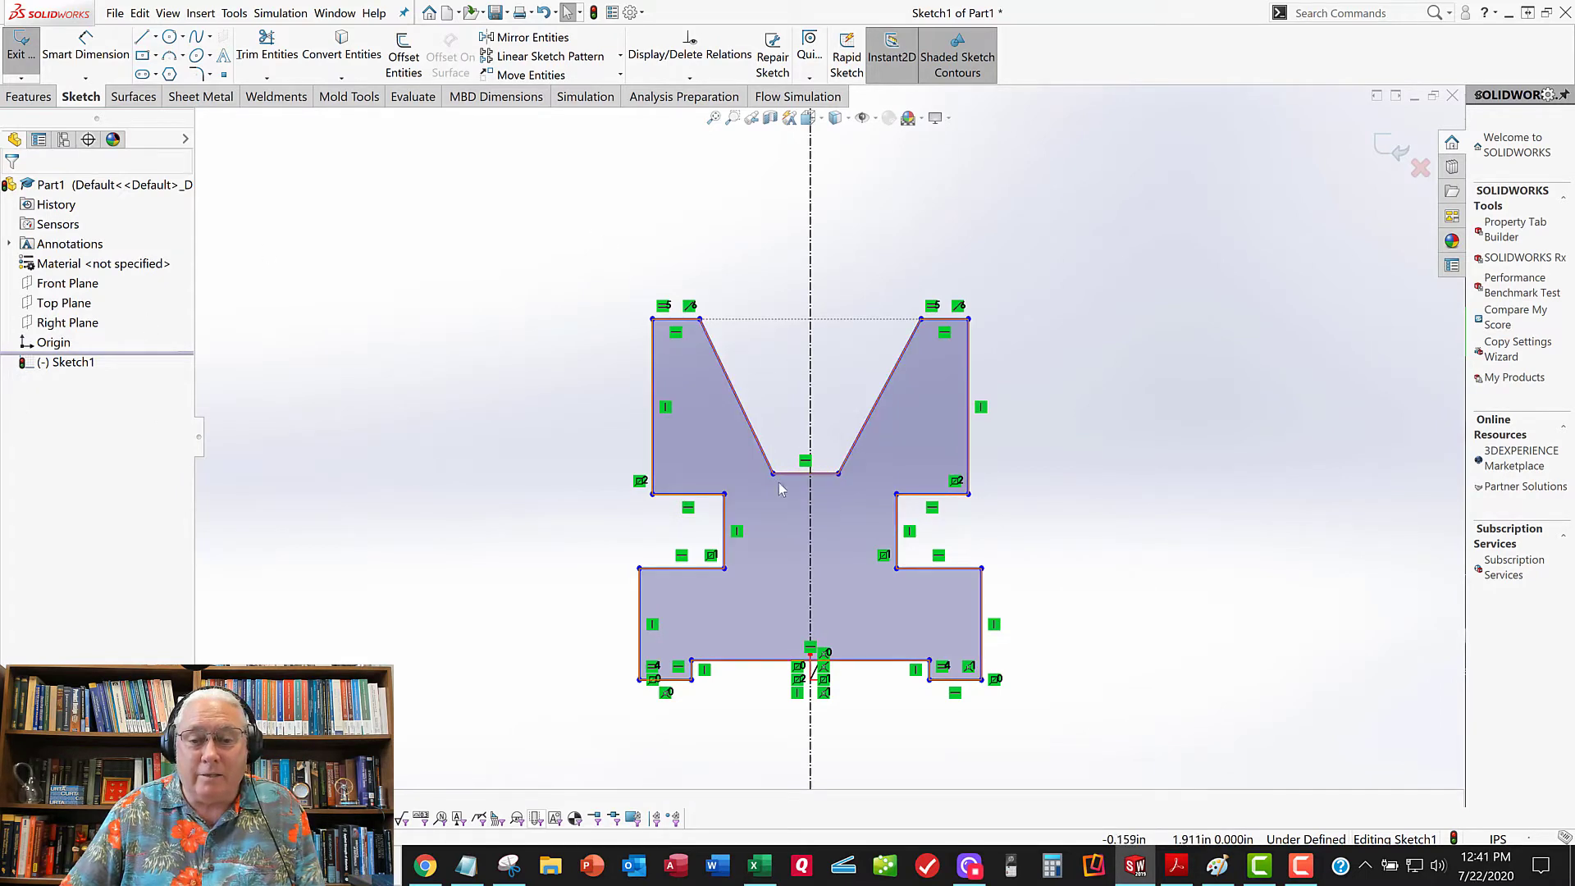
# Make the two bottom corners of the V-notch symmetric about the vertical centerline
pyautogui.click(863, 521)
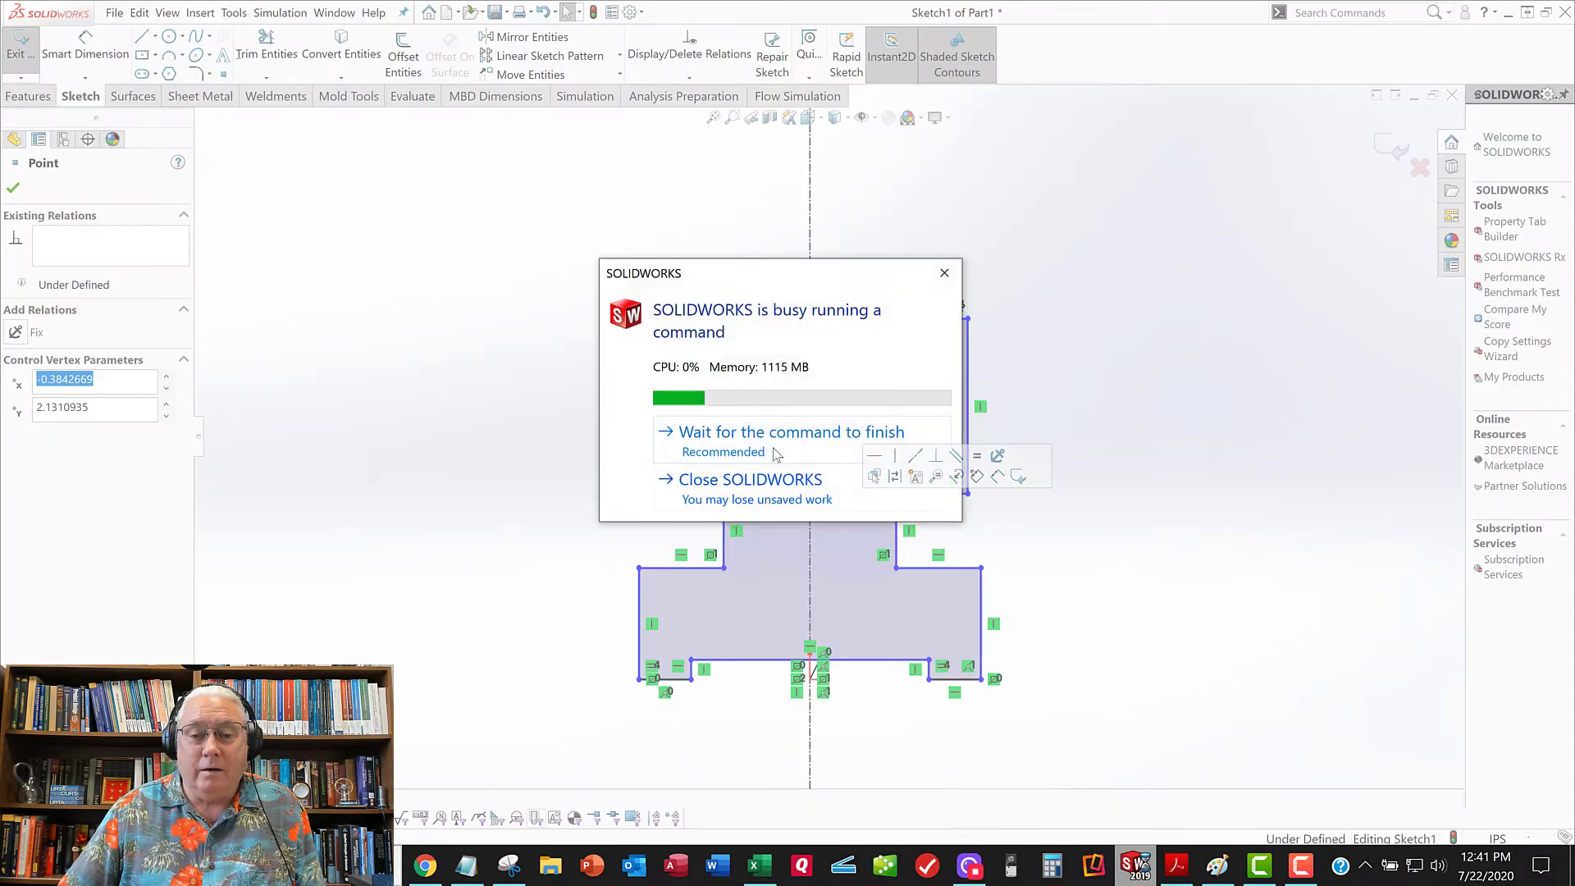
pyautogui.click(753, 447)
pyautogui.keyDown('ctrl'); pyautogui.click(837, 473); pyautogui.keyUp('ctrl')
pyautogui.press('Escape')
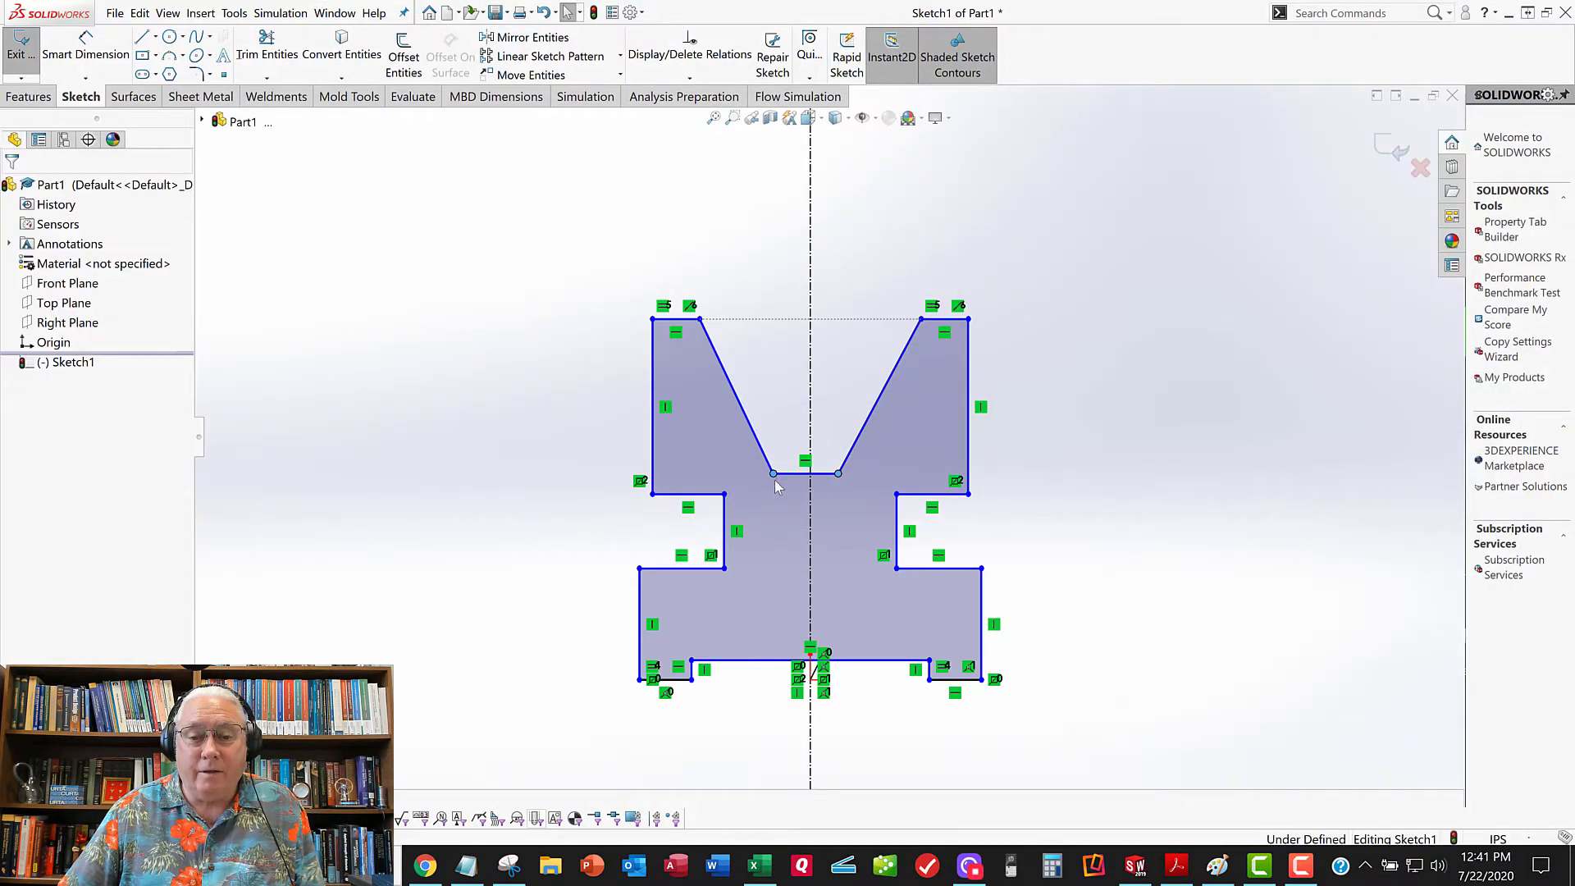
pyautogui.keyDown('ctrl'); pyautogui.click(838, 474); pyautogui.keyUp('ctrl')
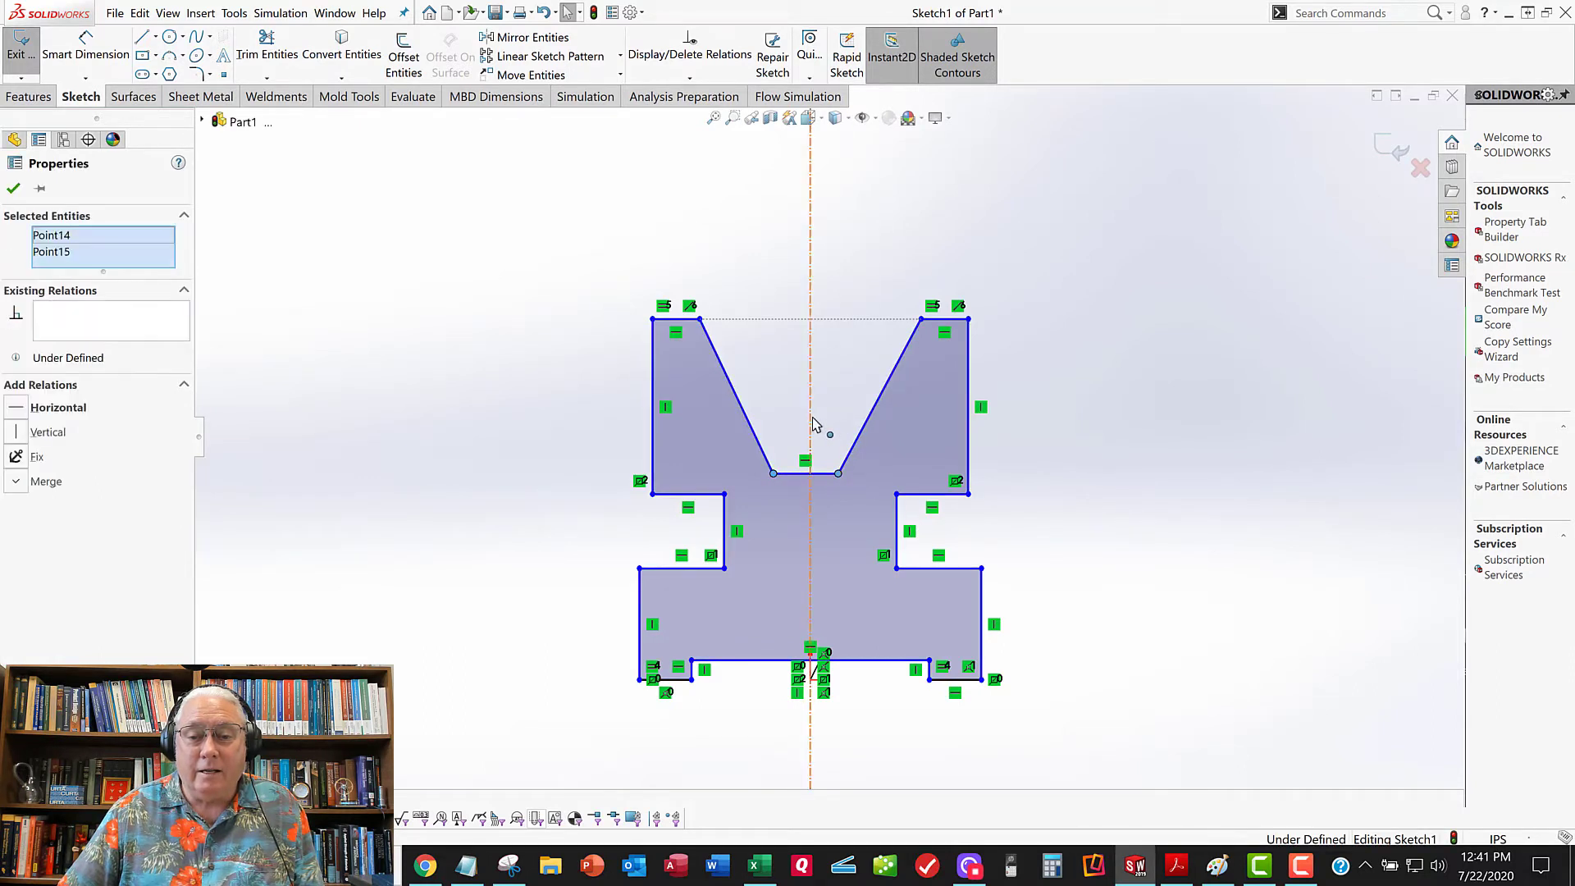
pyautogui.keyDown('ctrl'); pyautogui.click(818, 351); pyautogui.keyUp('ctrl')
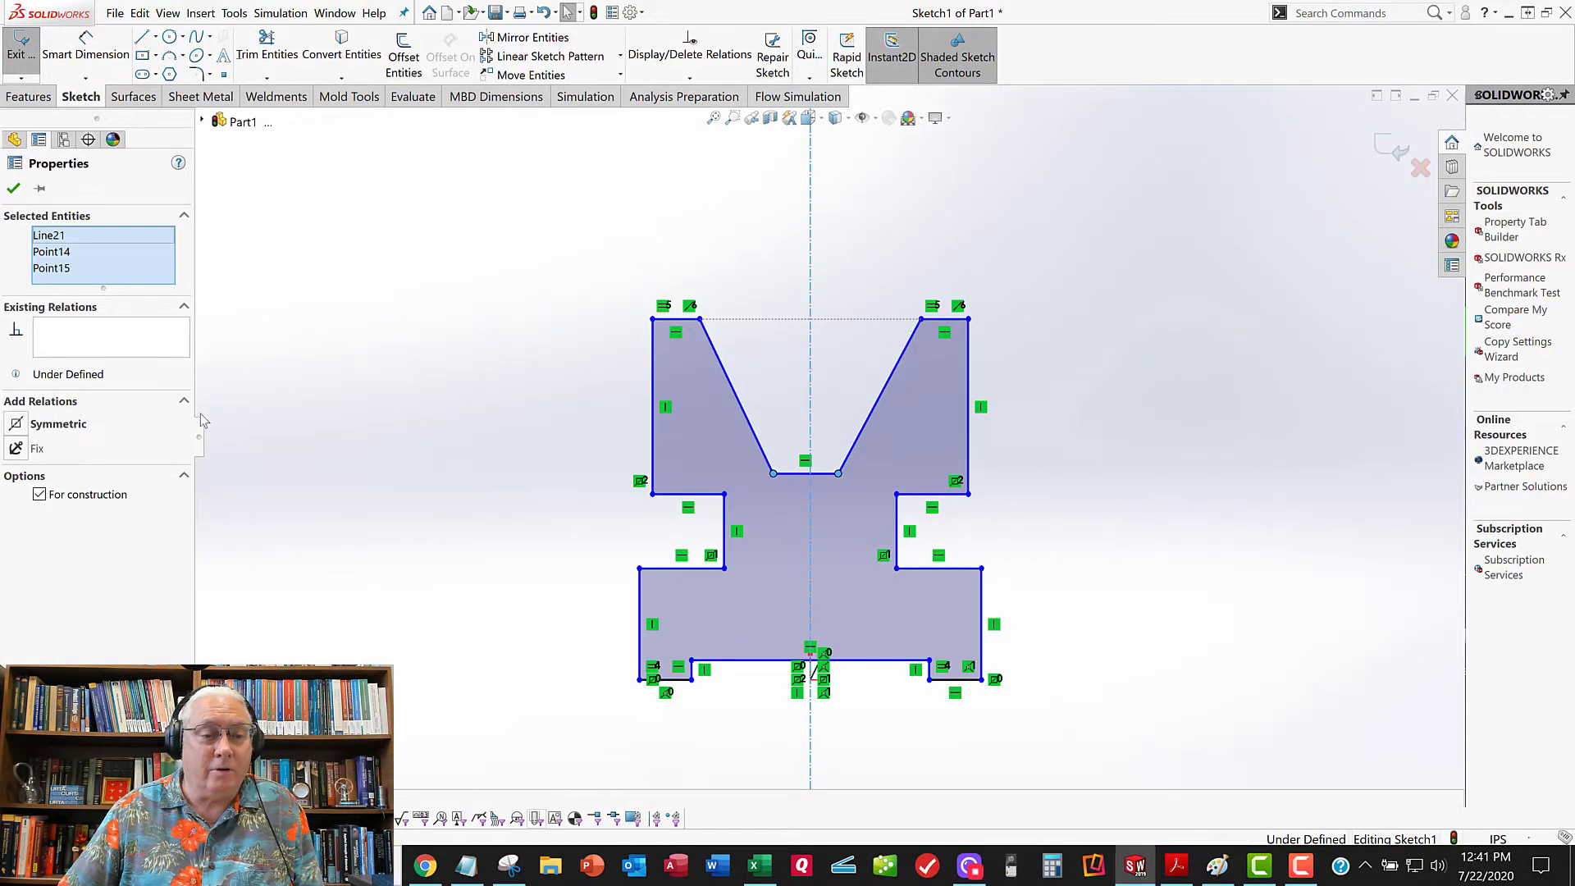
pyautogui.click(17, 425)
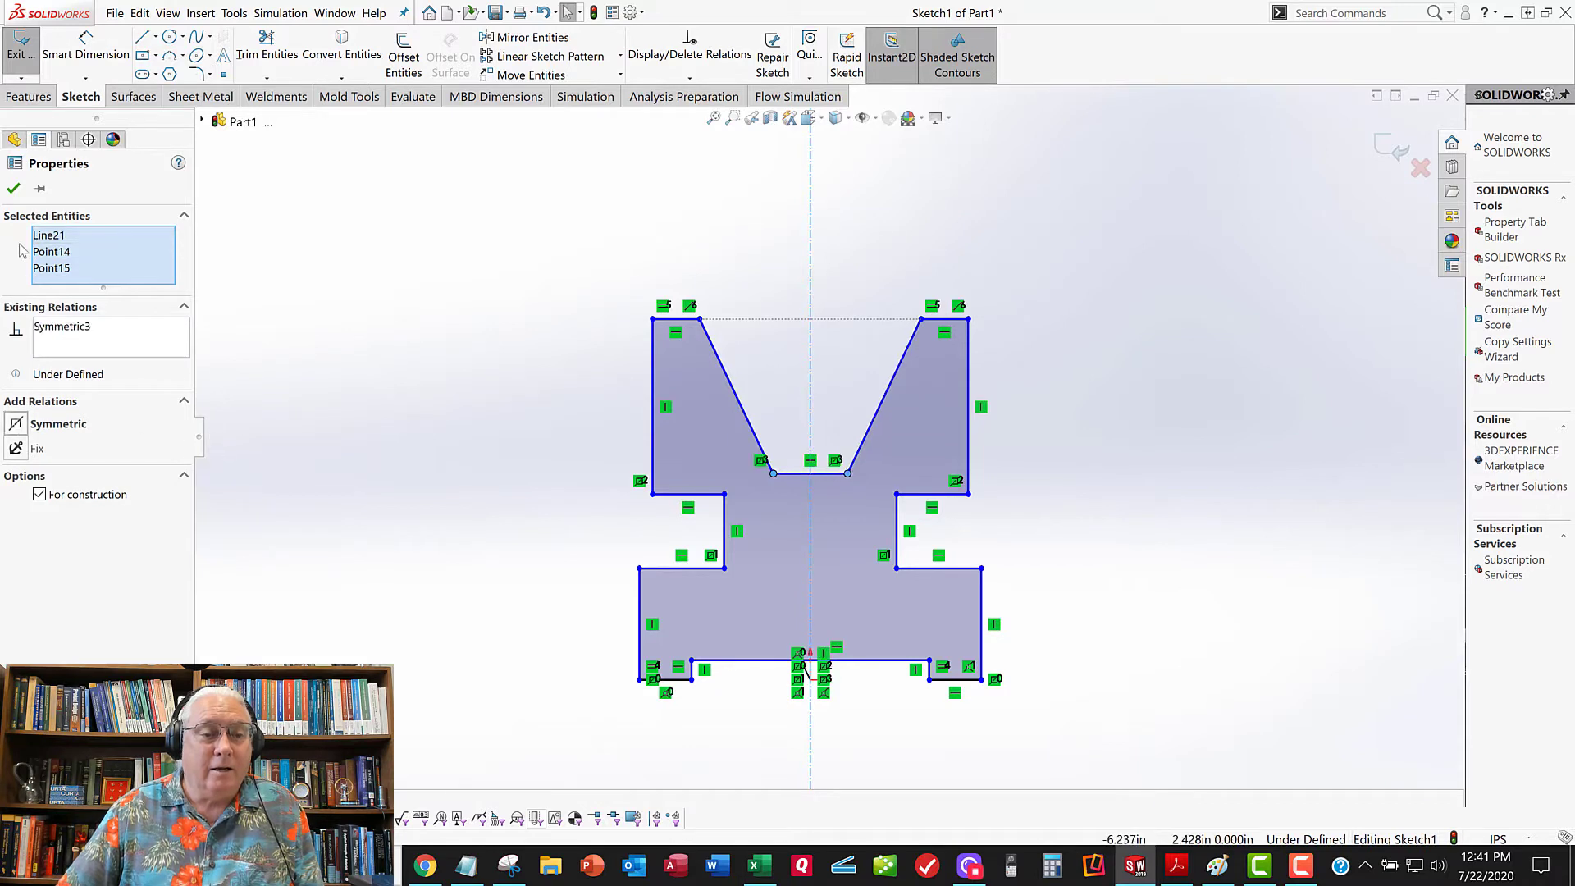
# Widen and slightly raise the bottom of the V-notch by moving its bottom left corner up and outward
pyautogui.click(13, 190)
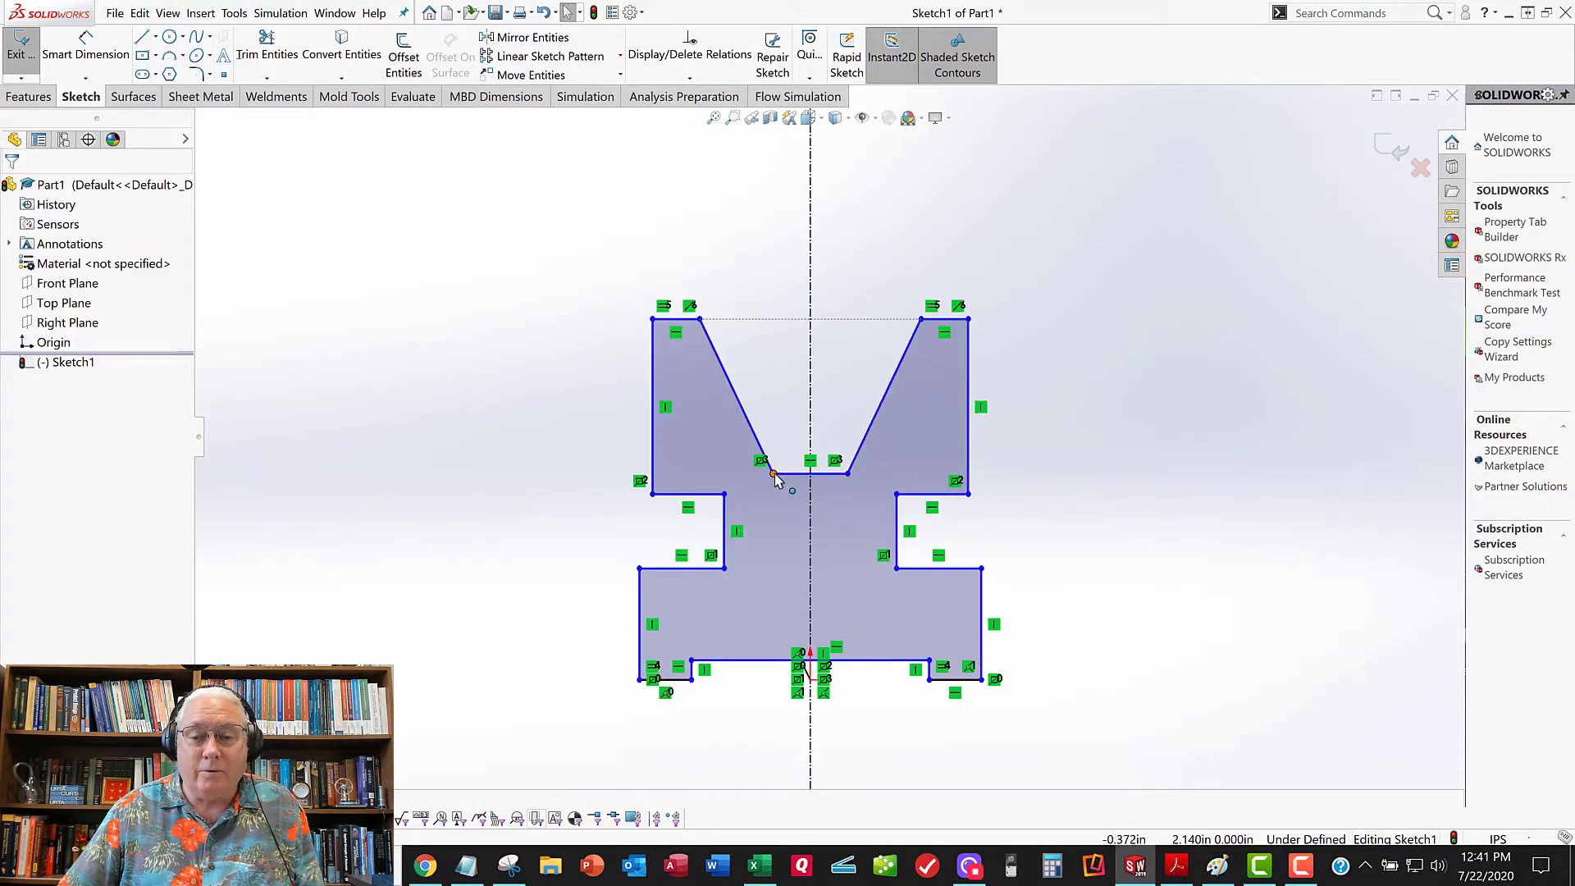
pyautogui.moveTo(771, 481); pyautogui.dragTo(774, 460)
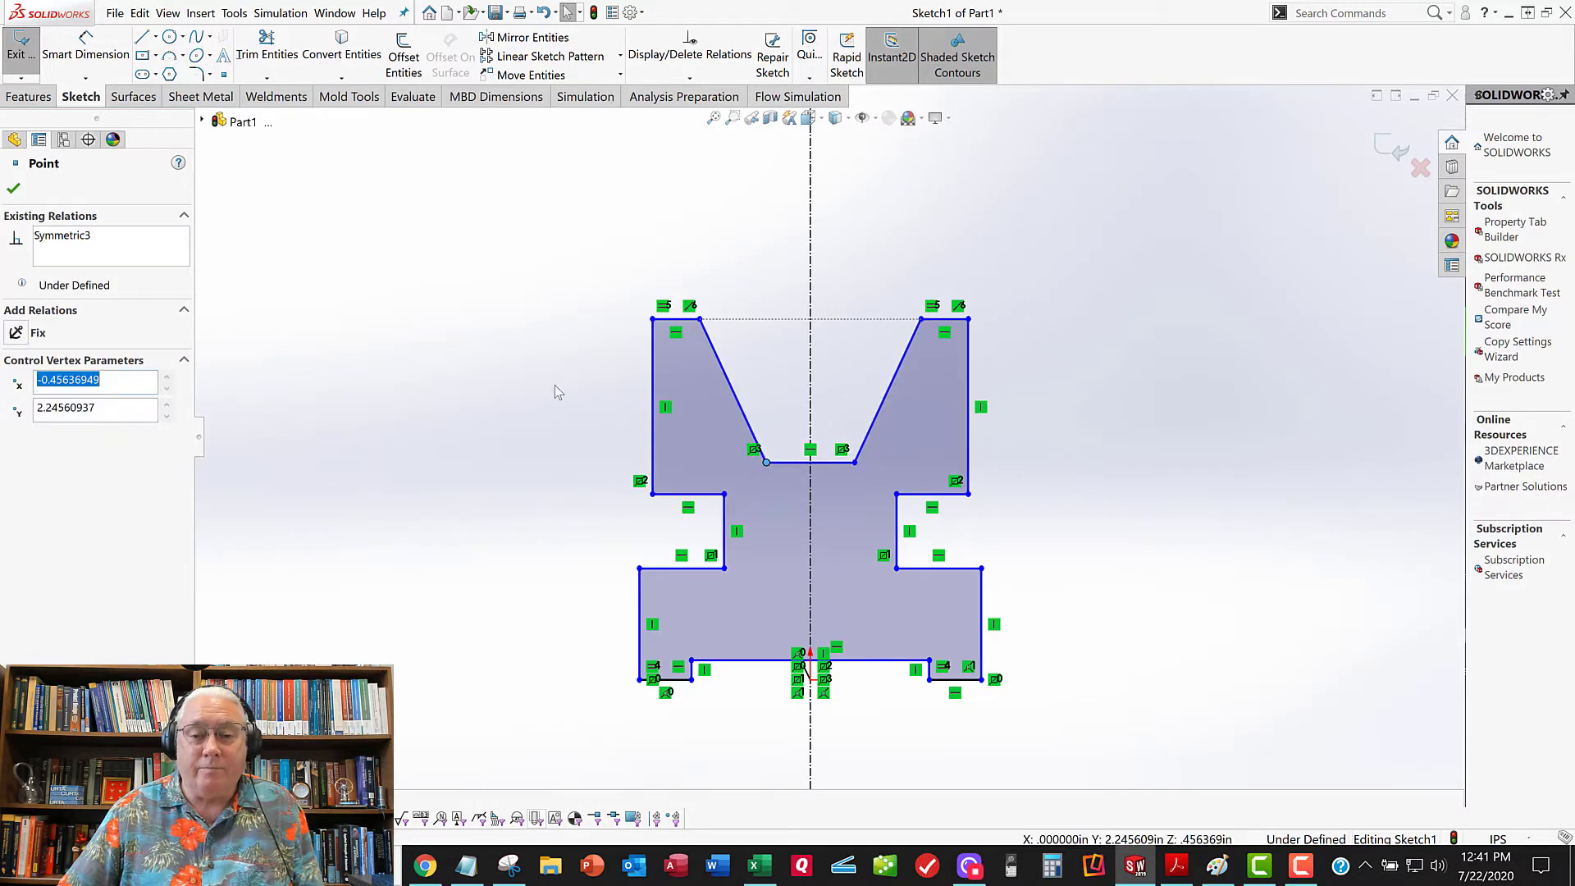
pyautogui.click(627, 416)
# Check the coincident relation between the right foot's bottom edge and the origin
pyautogui.scroll(-3, 836, 775)
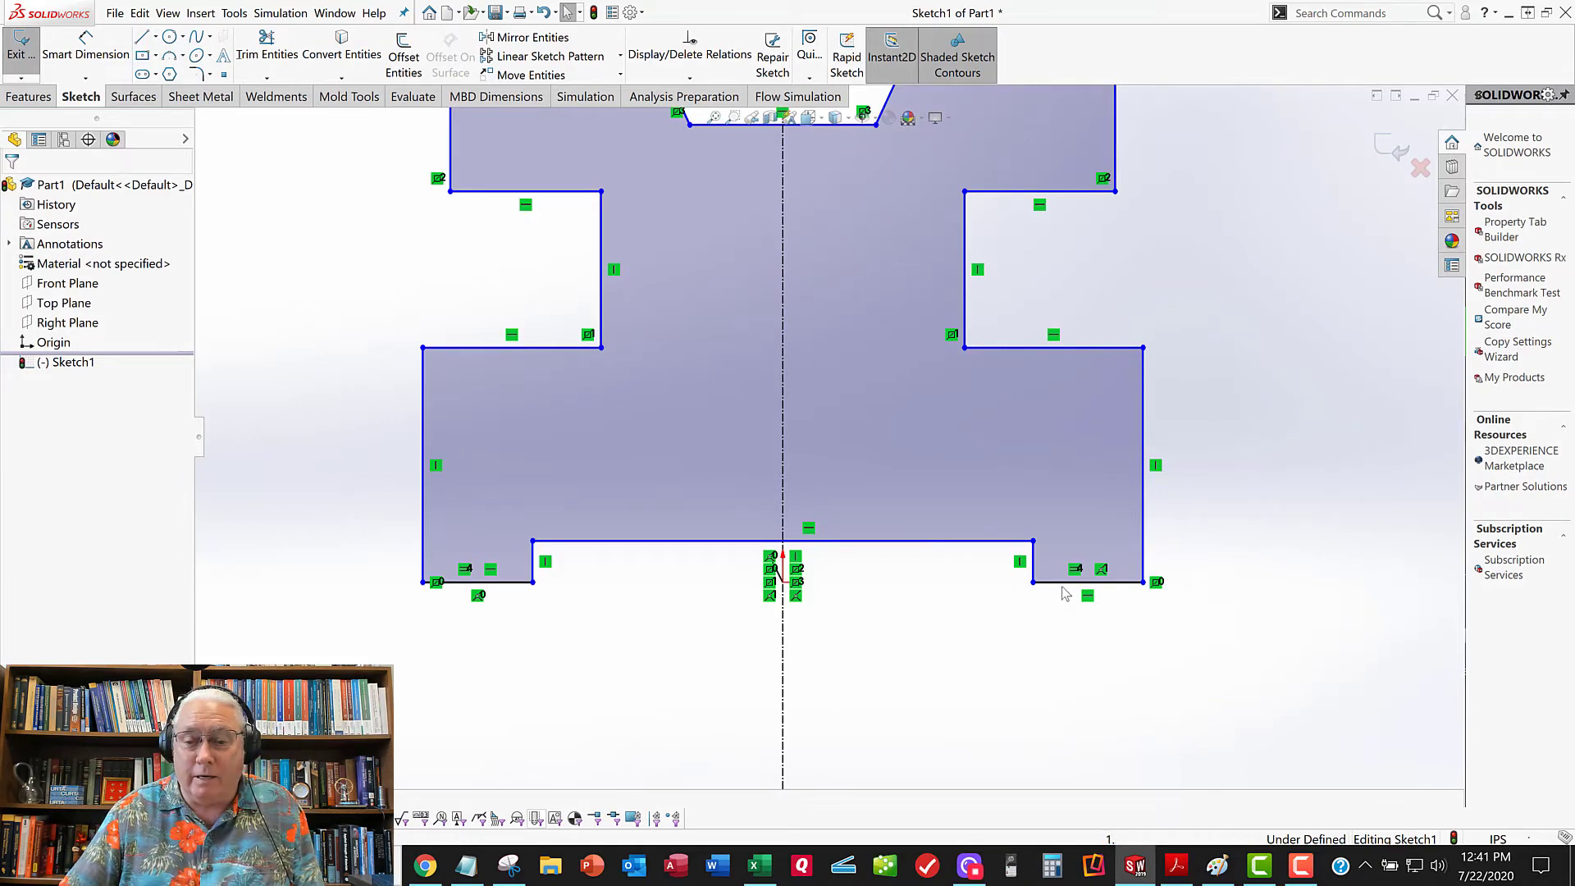
pyautogui.click(1041, 607)
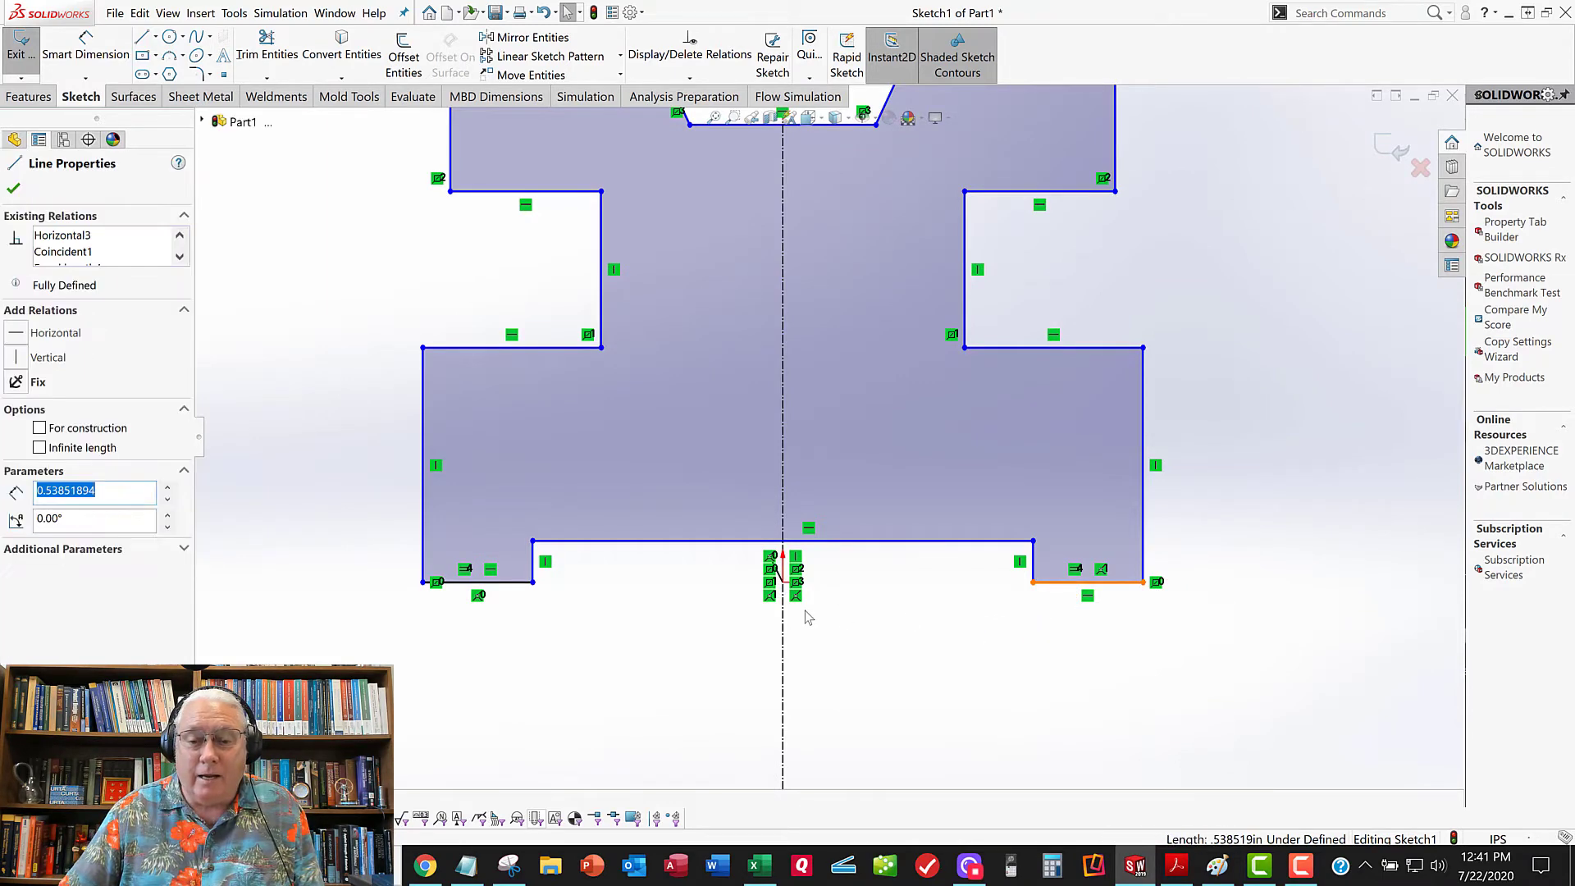
pyautogui.keyDown('ctrl'); pyautogui.click(783, 582); pyautogui.keyUp('ctrl')
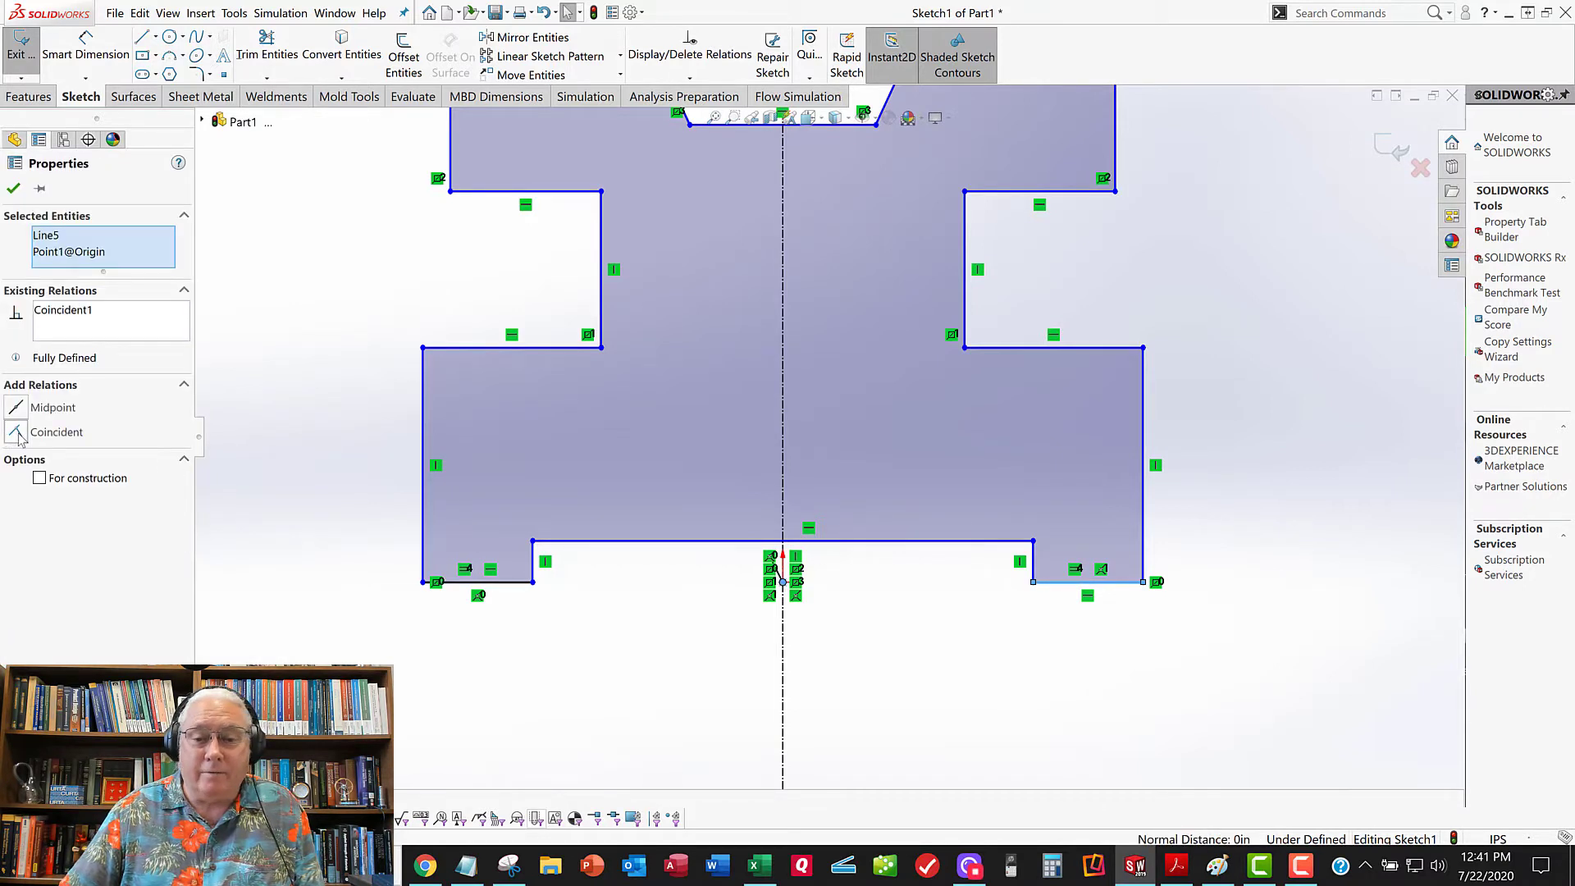
pyautogui.click(13, 191)
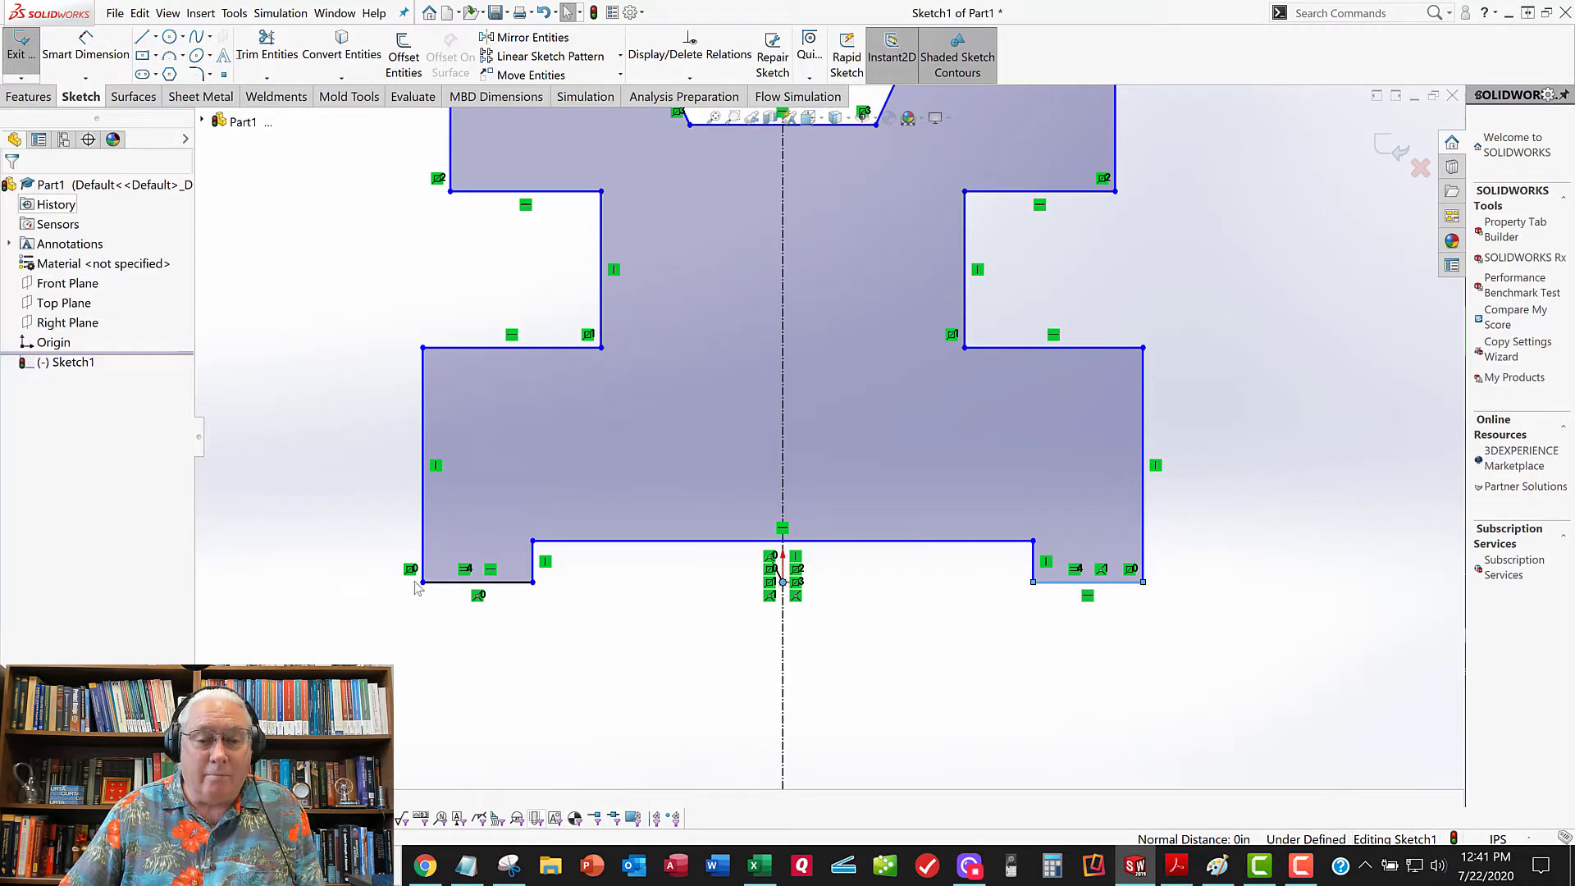
pyautogui.press('f')
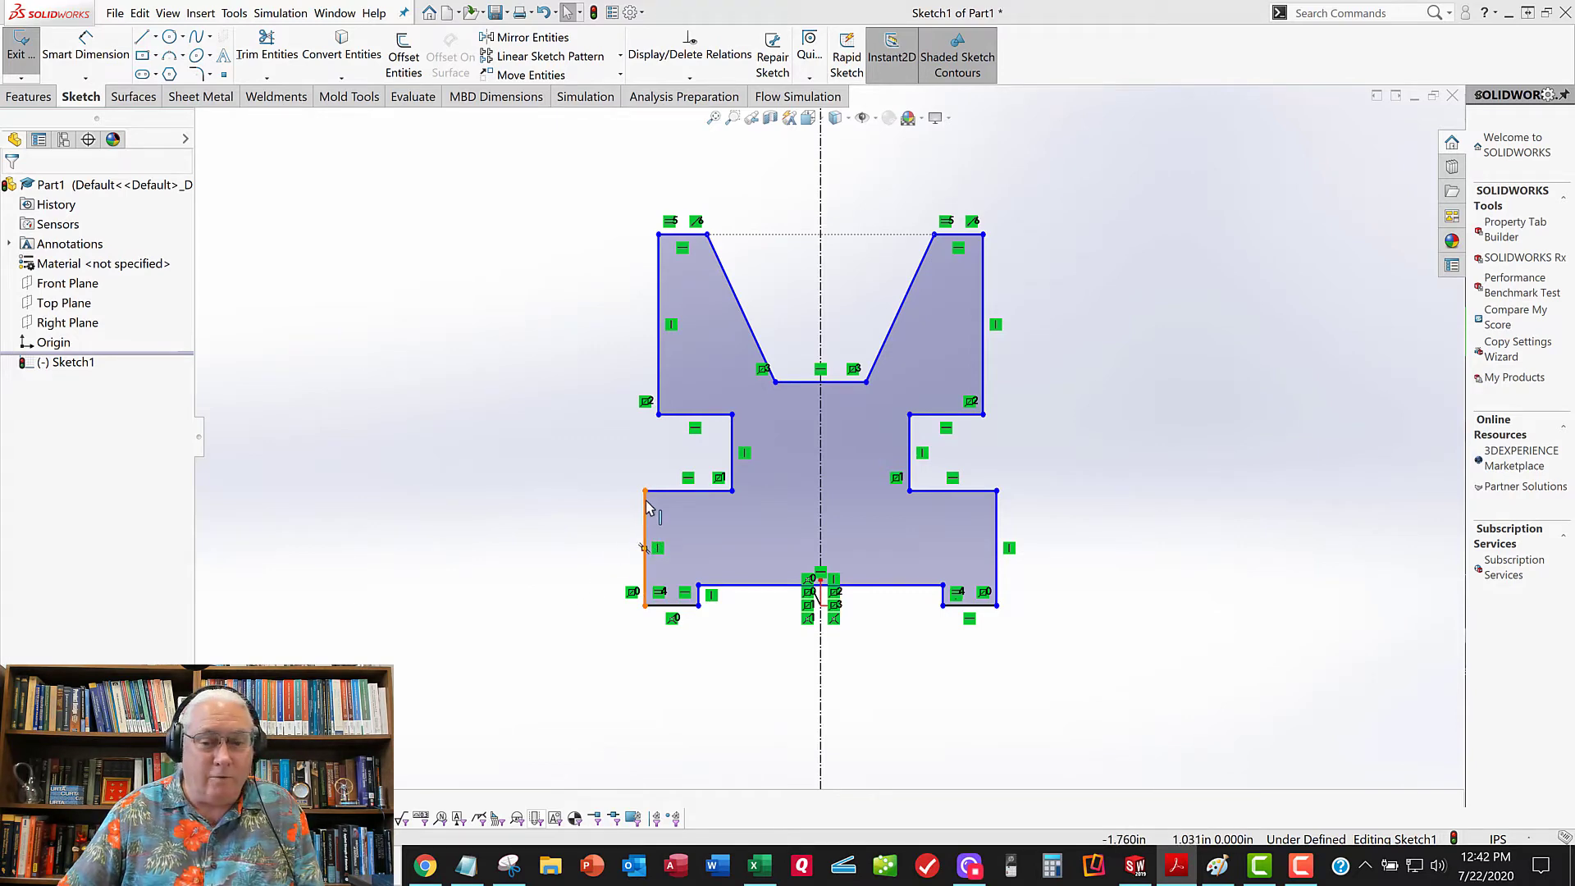
pyautogui.click(933, 499)
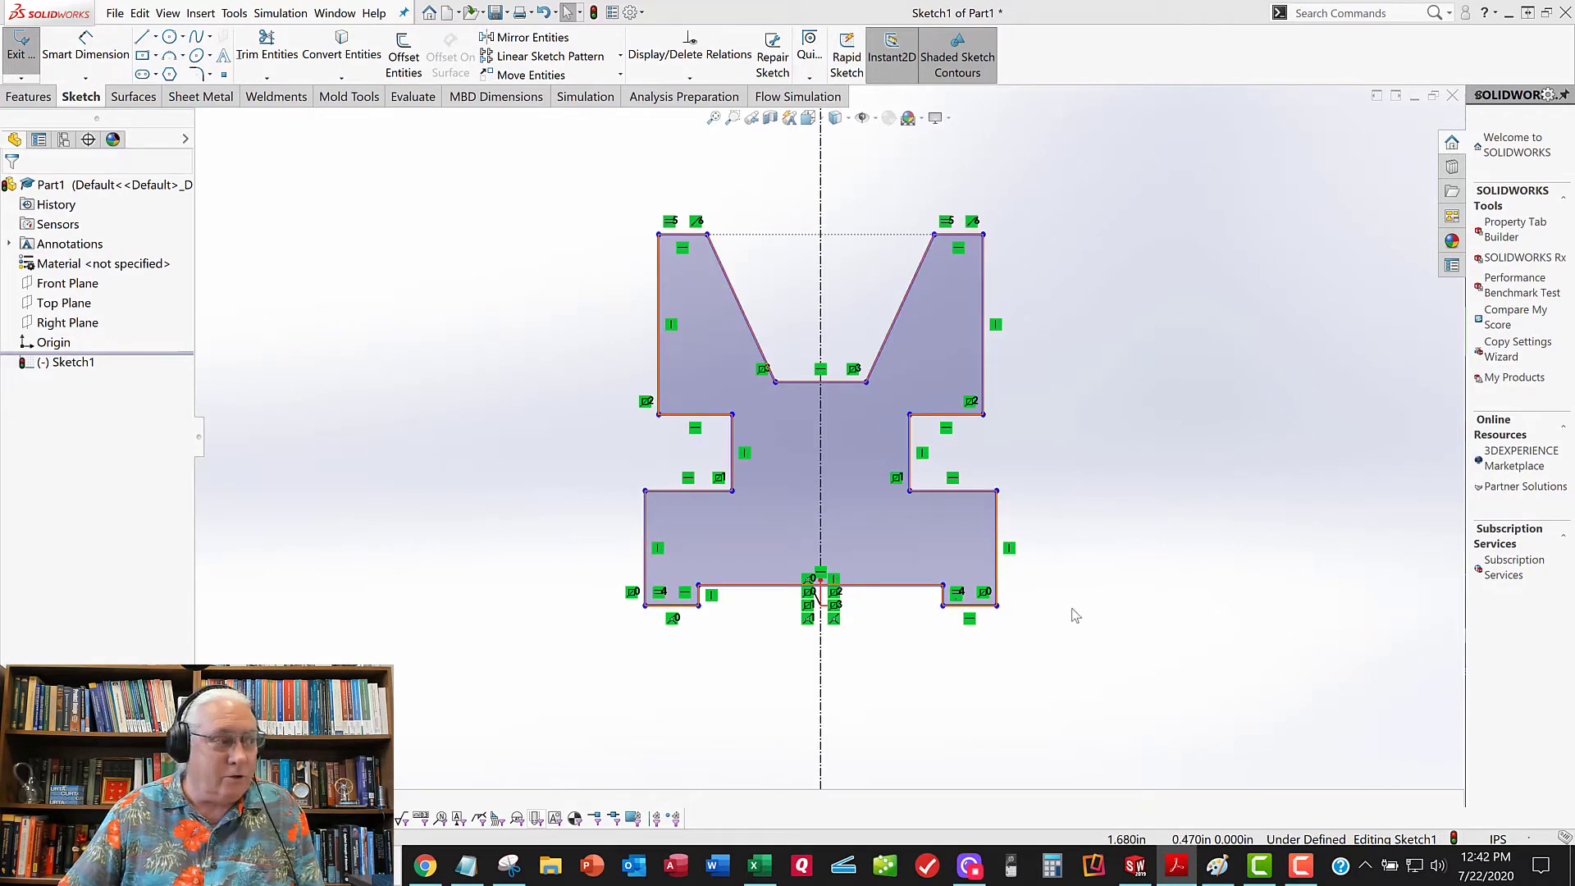
# Dimension the width of the left foot at the base of the profile and set it to .25 in
pyautogui.click(74, 57)
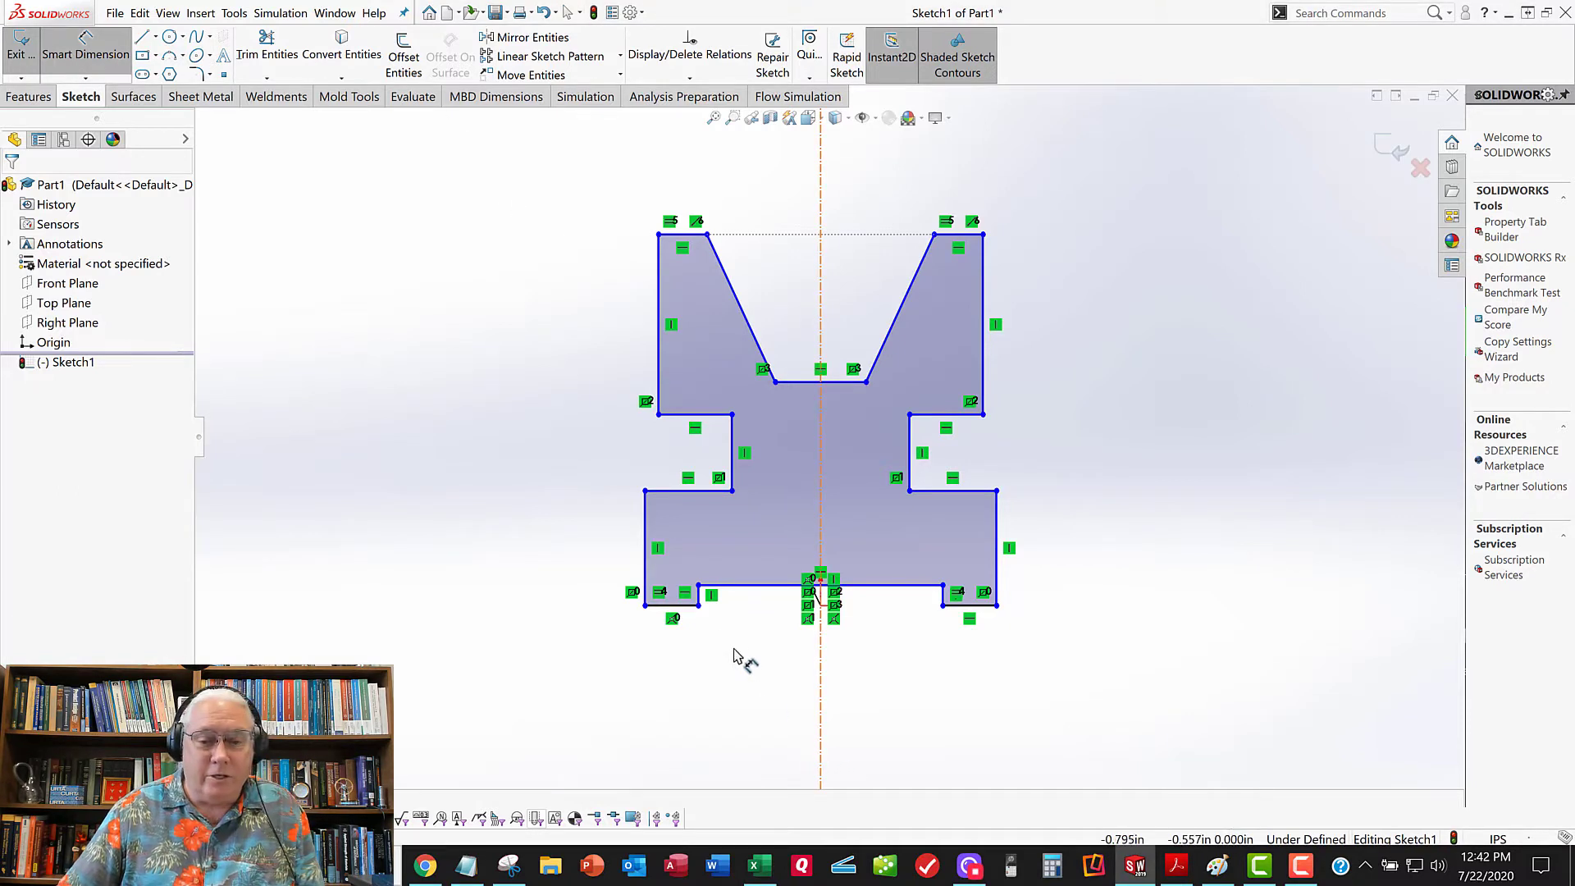
pyautogui.click(645, 566)
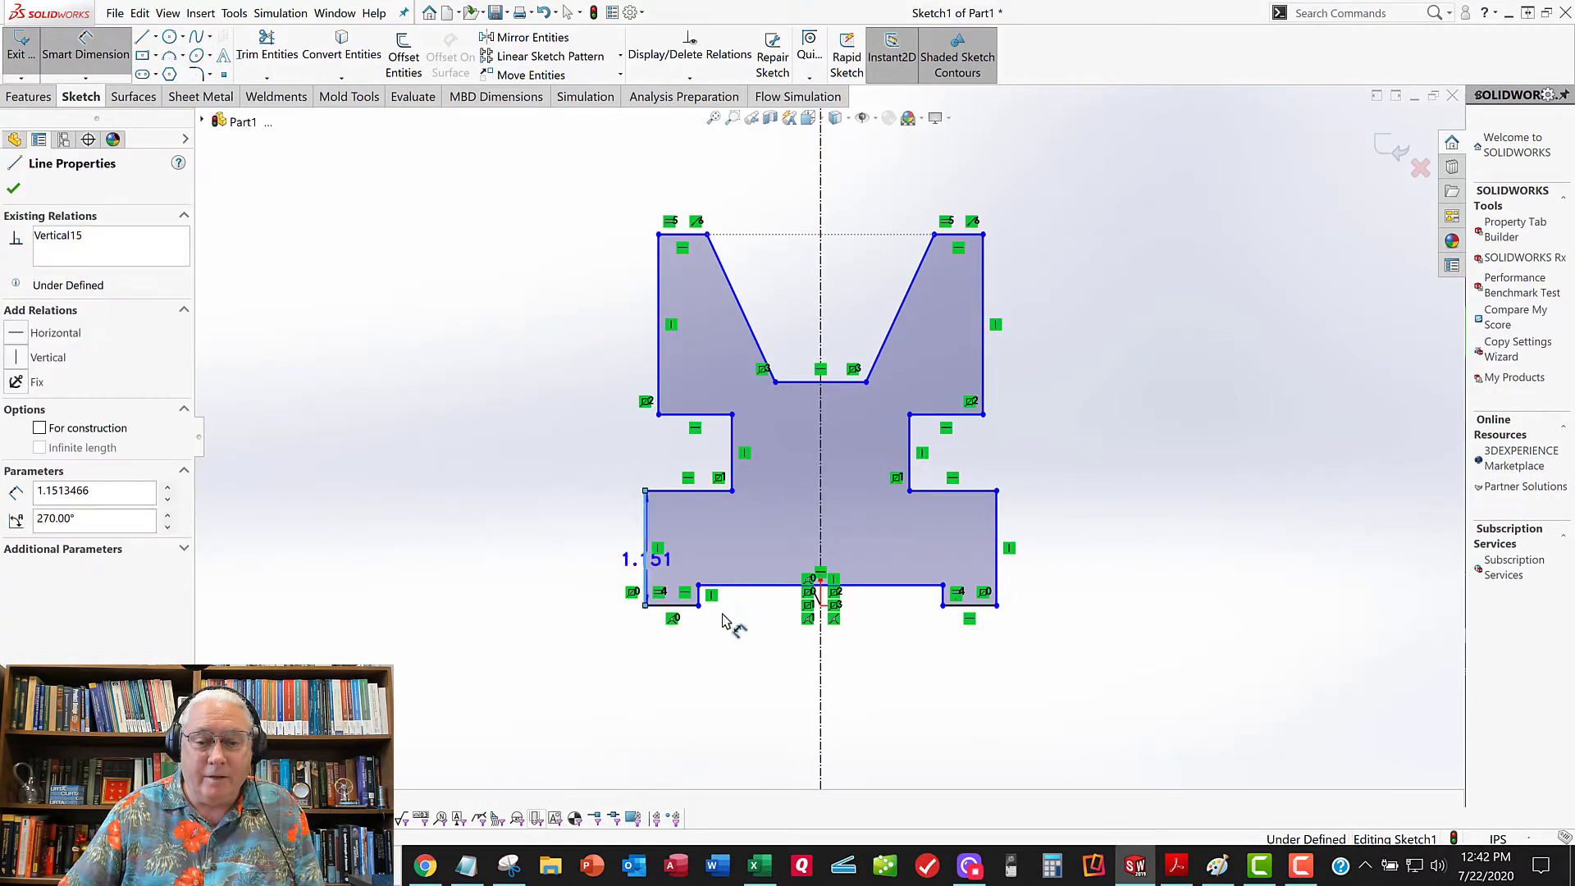
pyautogui.scroll(-3, 730, 615)
pyautogui.click(729, 551)
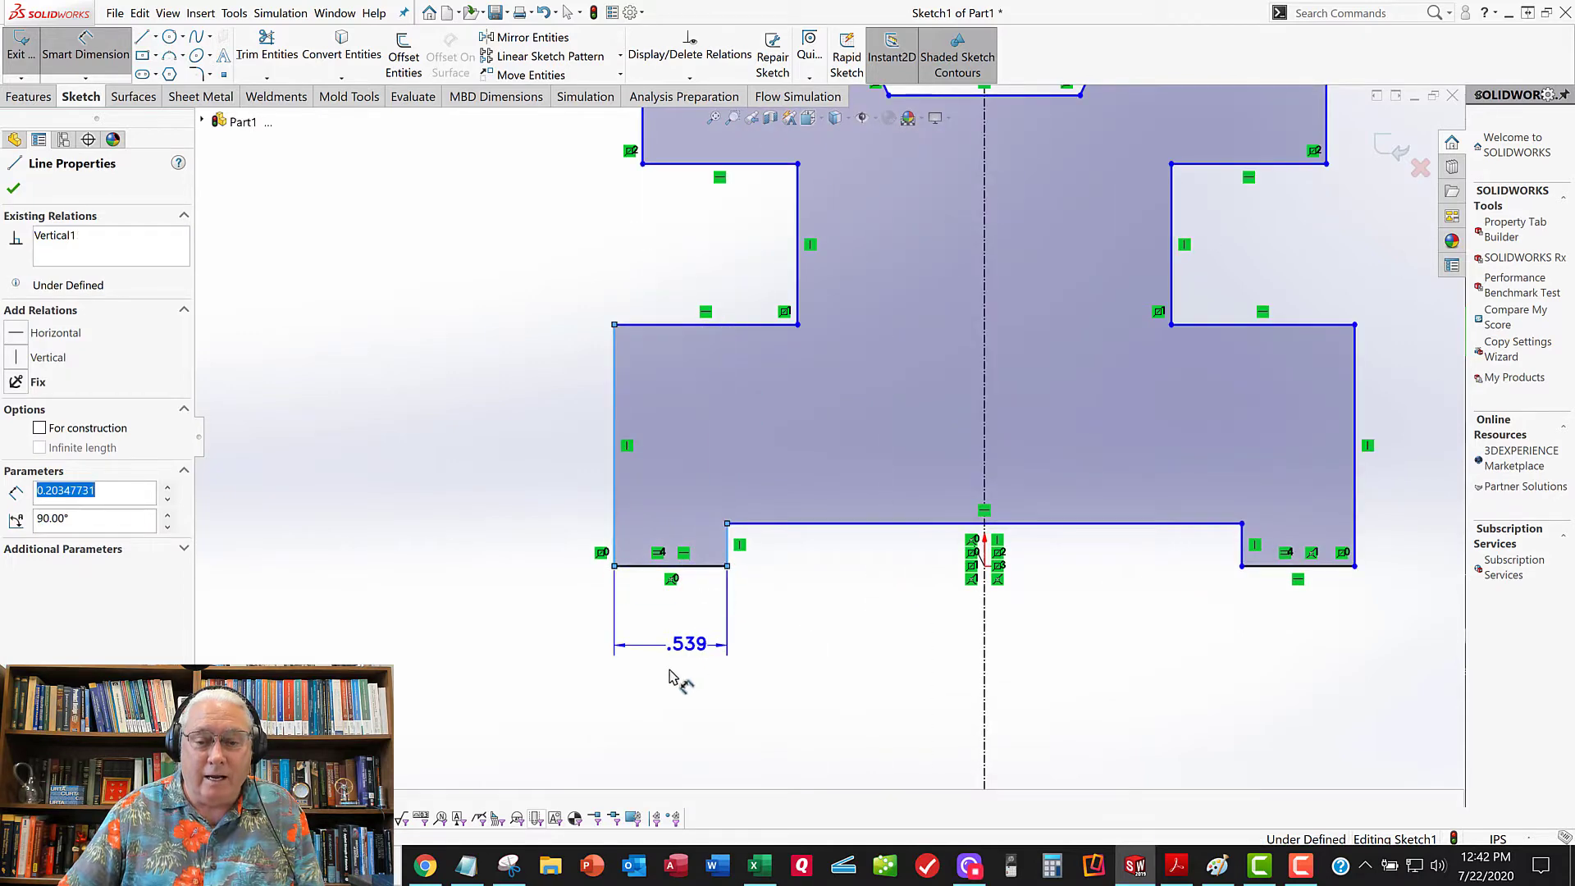
pyautogui.click(679, 689)
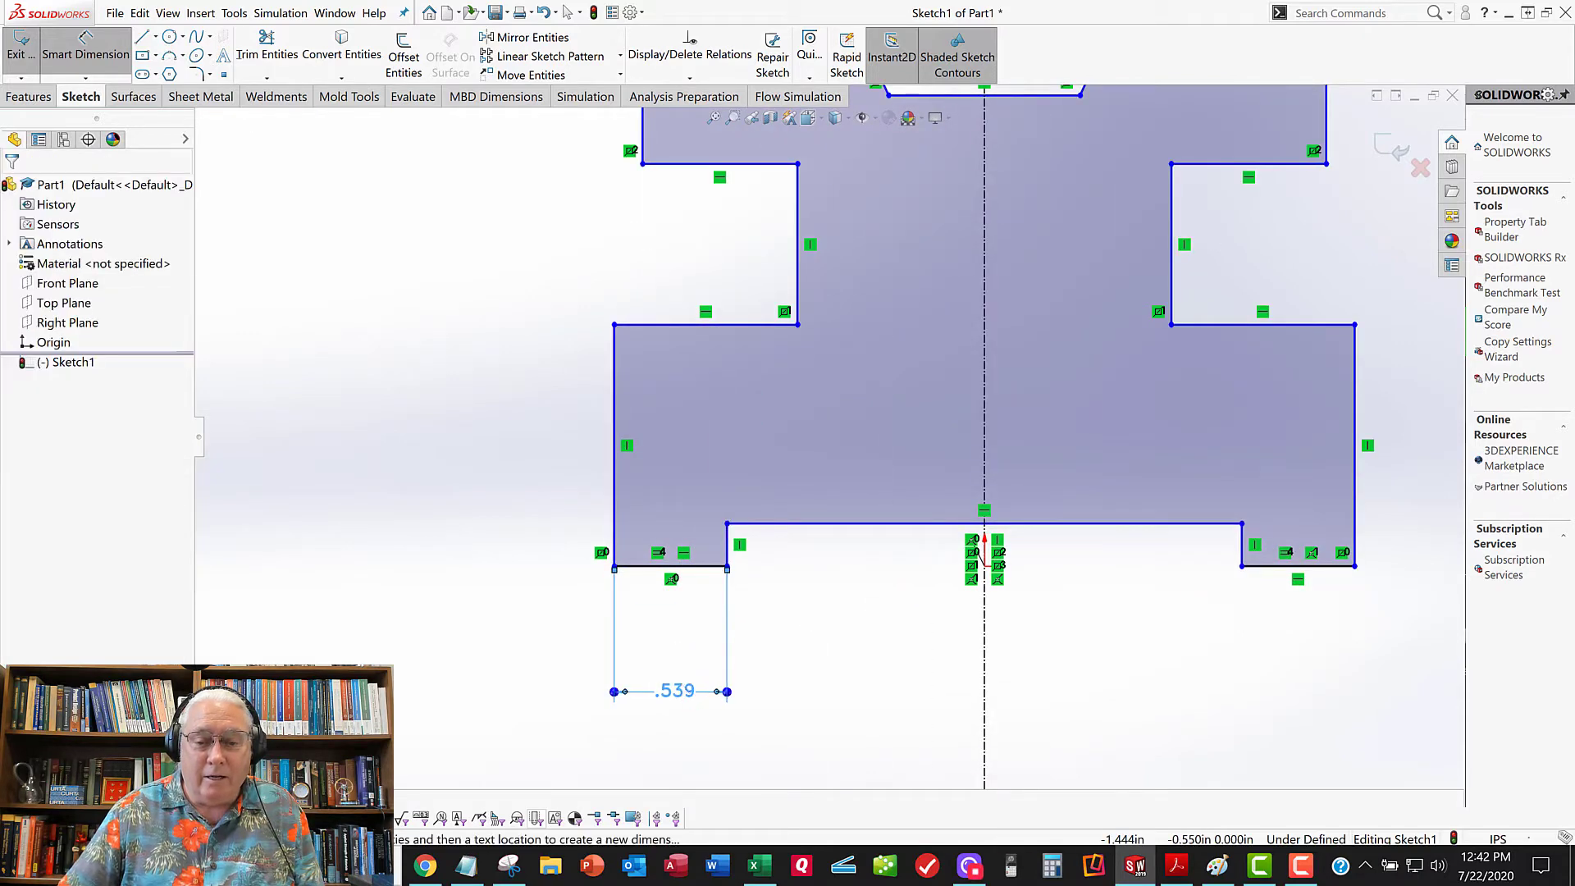
pyautogui.doubleClick(677, 691)
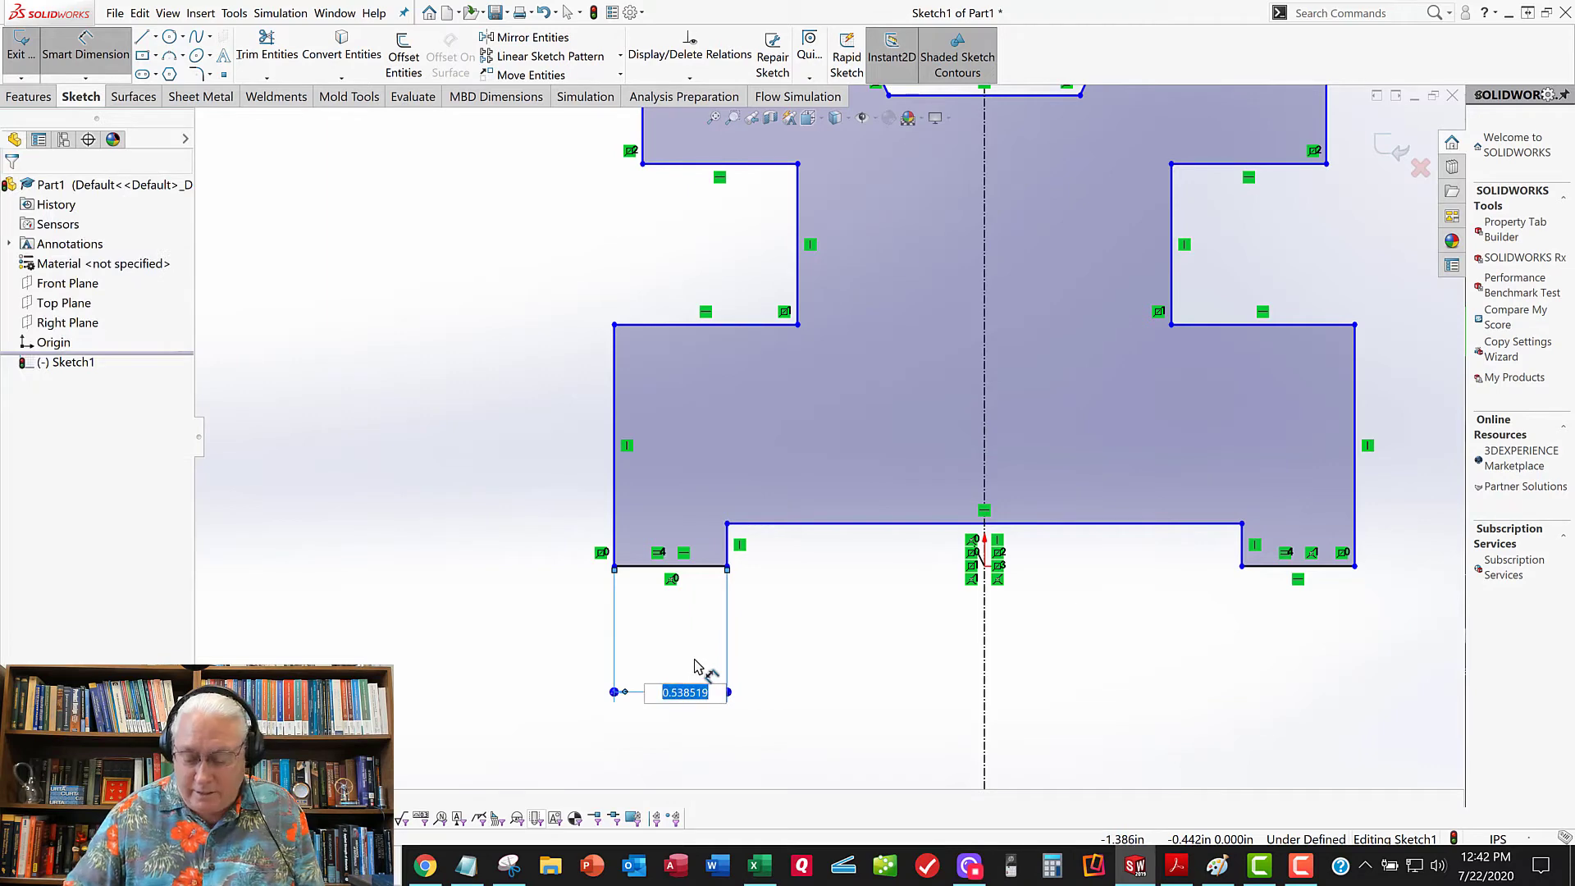
pyautogui.write('.25')
pyautogui.press('Return')
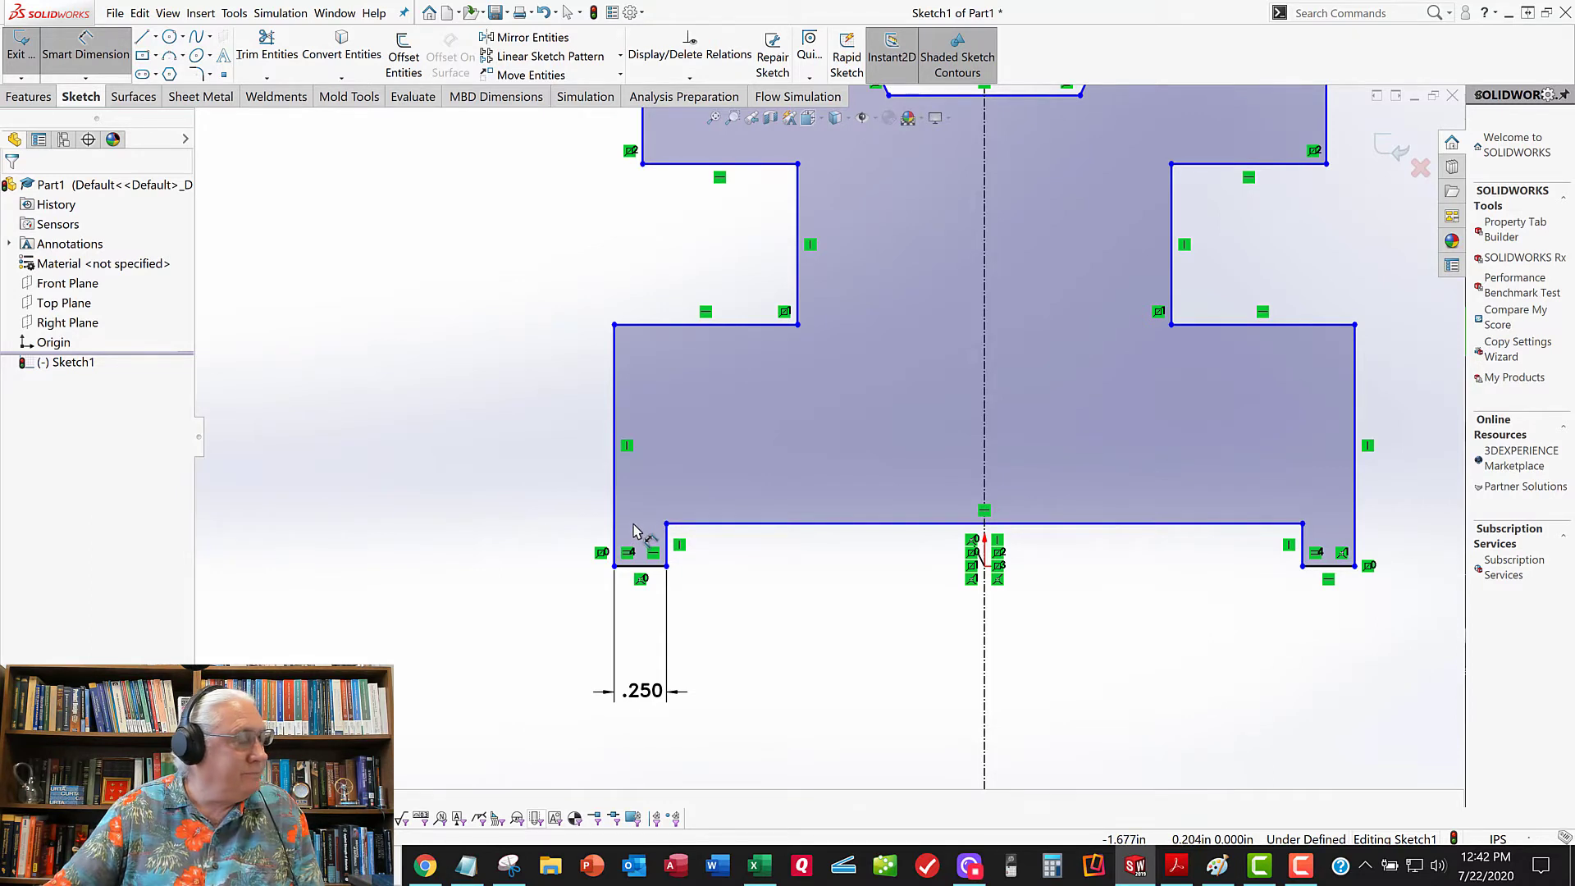
# Dimension the horizontal distance from the base's left outer edge to the right slot's inner vertical edge as 2 in
pyautogui.click(614, 519)
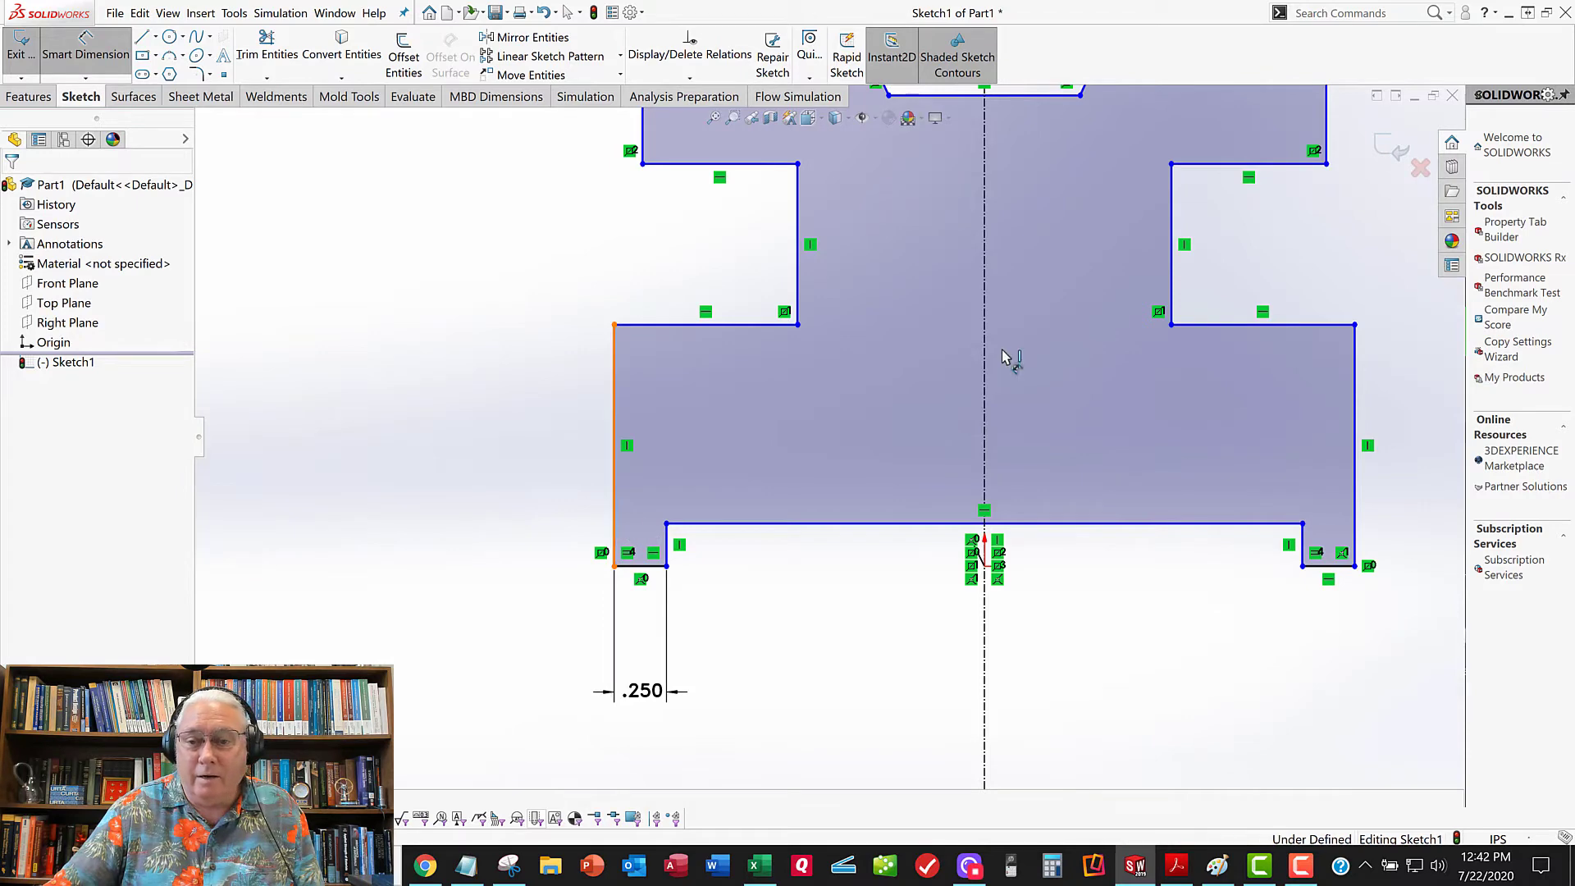
pyautogui.click(1172, 307)
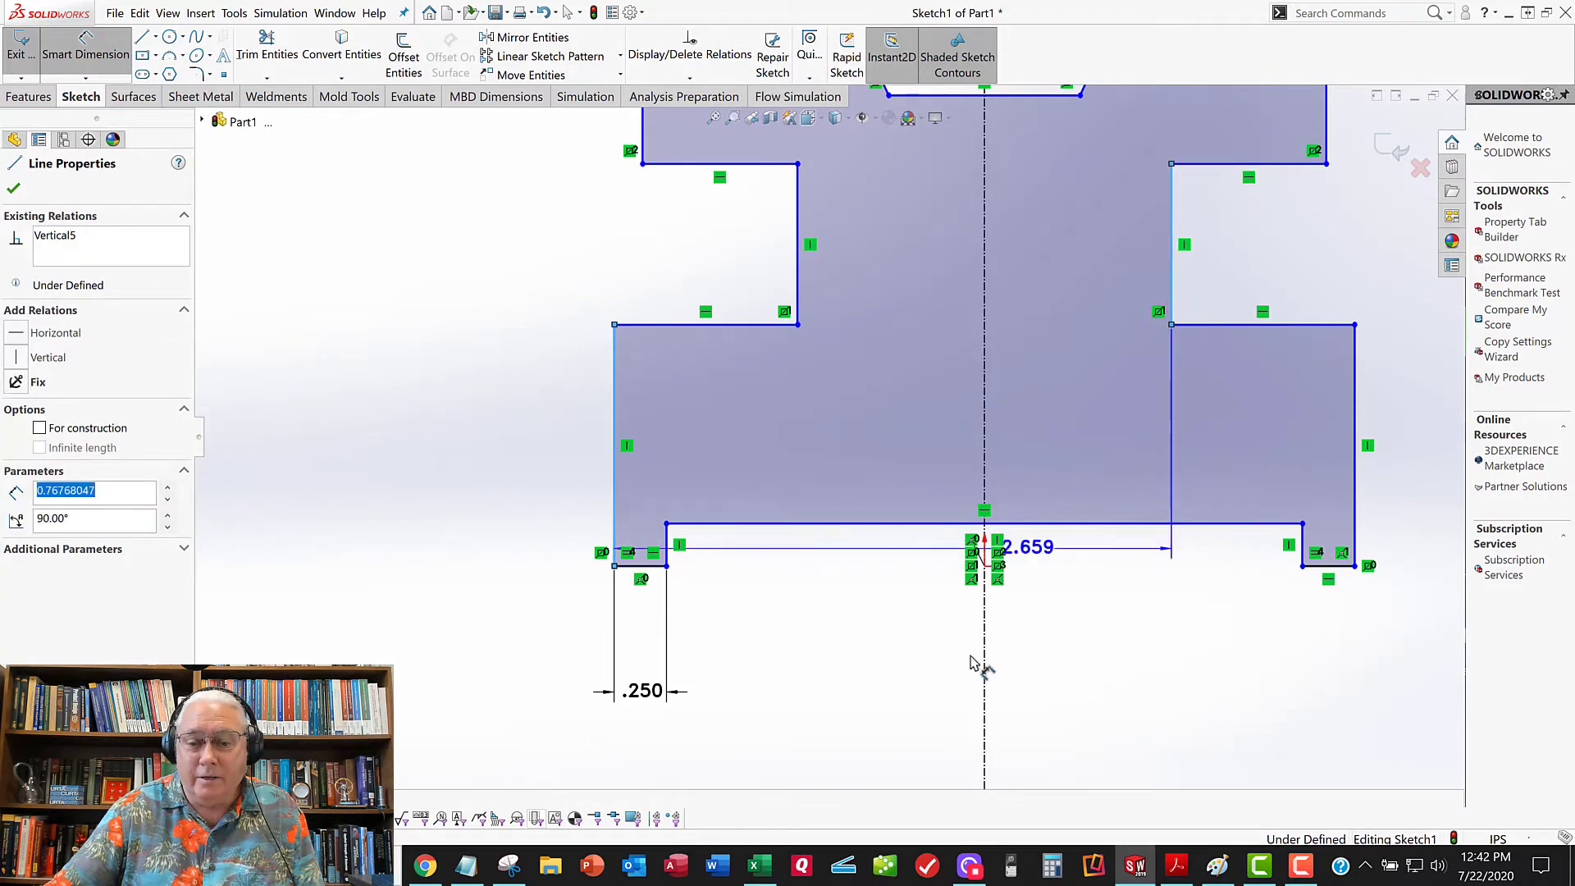
pyautogui.click(902, 743)
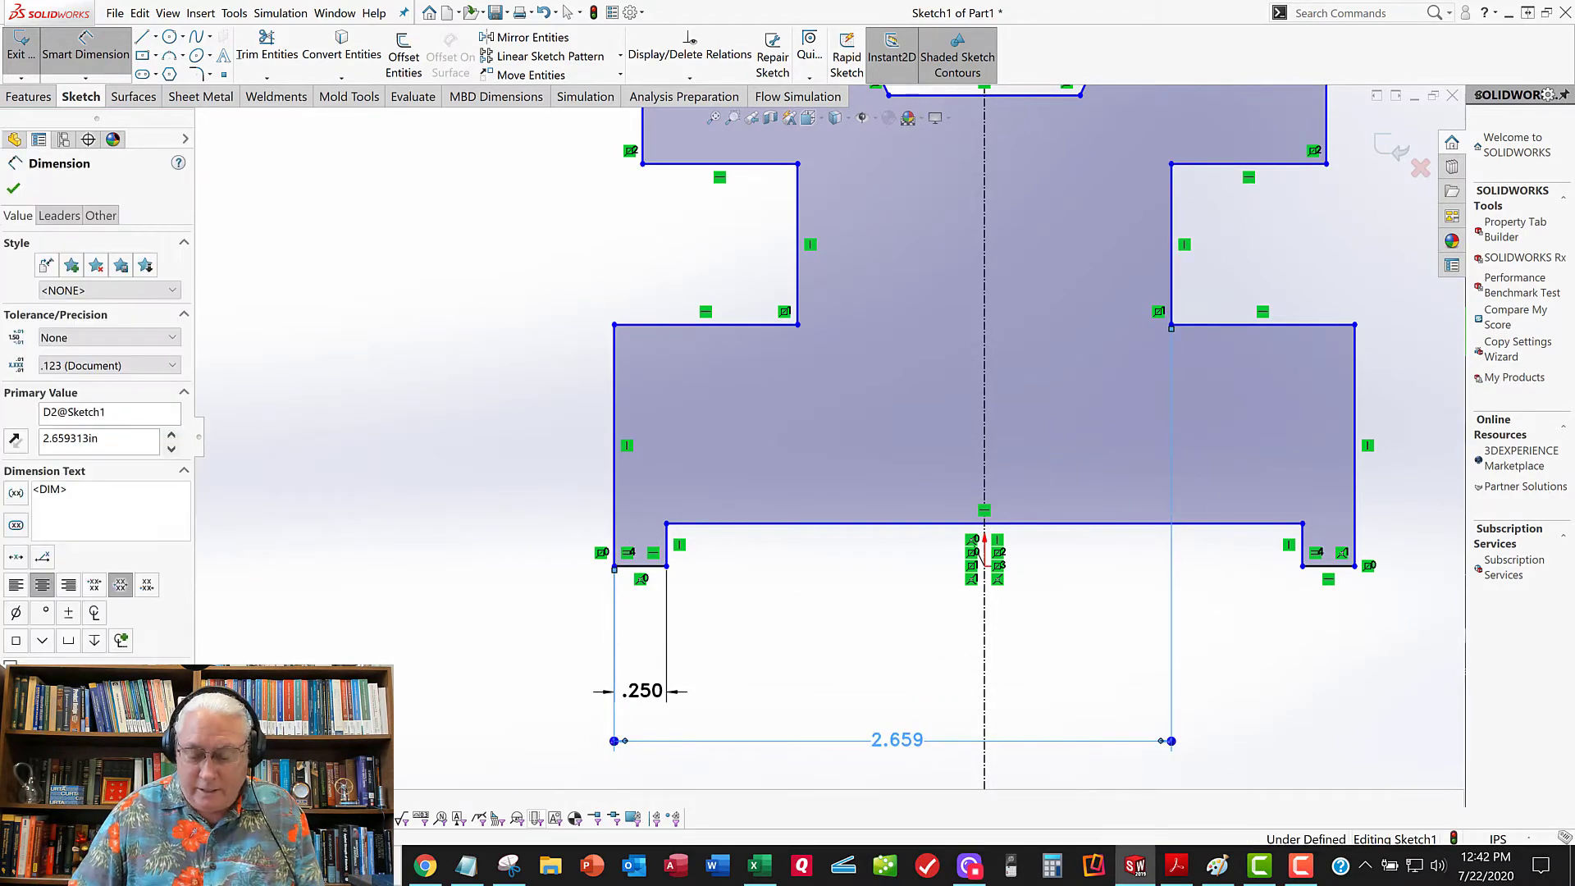
pyautogui.doubleClick(914, 740)
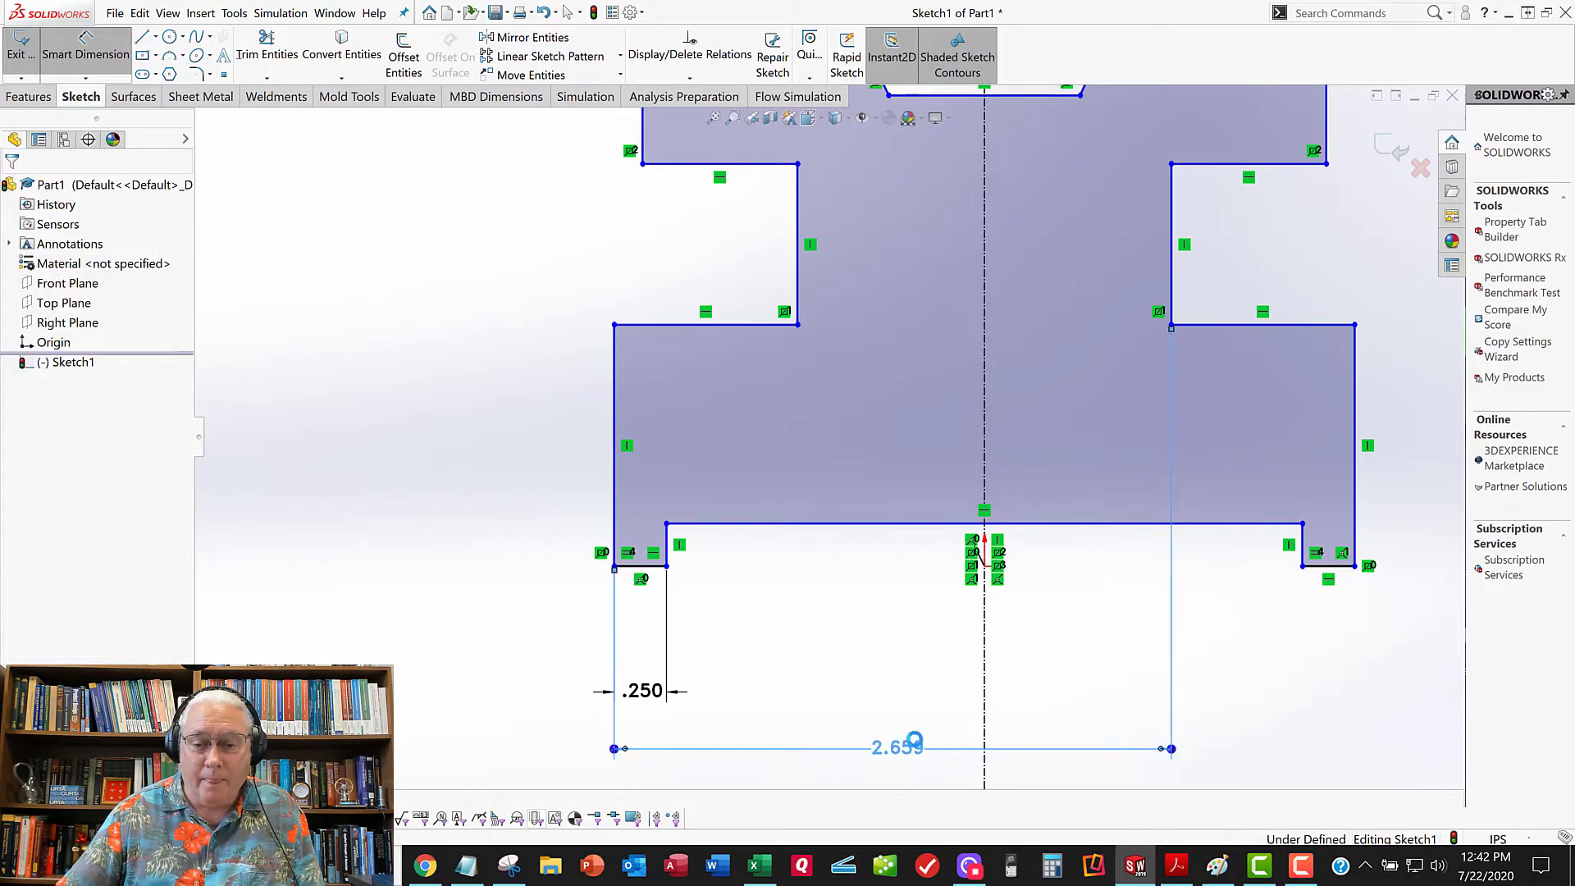
pyautogui.write('2')
pyautogui.press('Return')
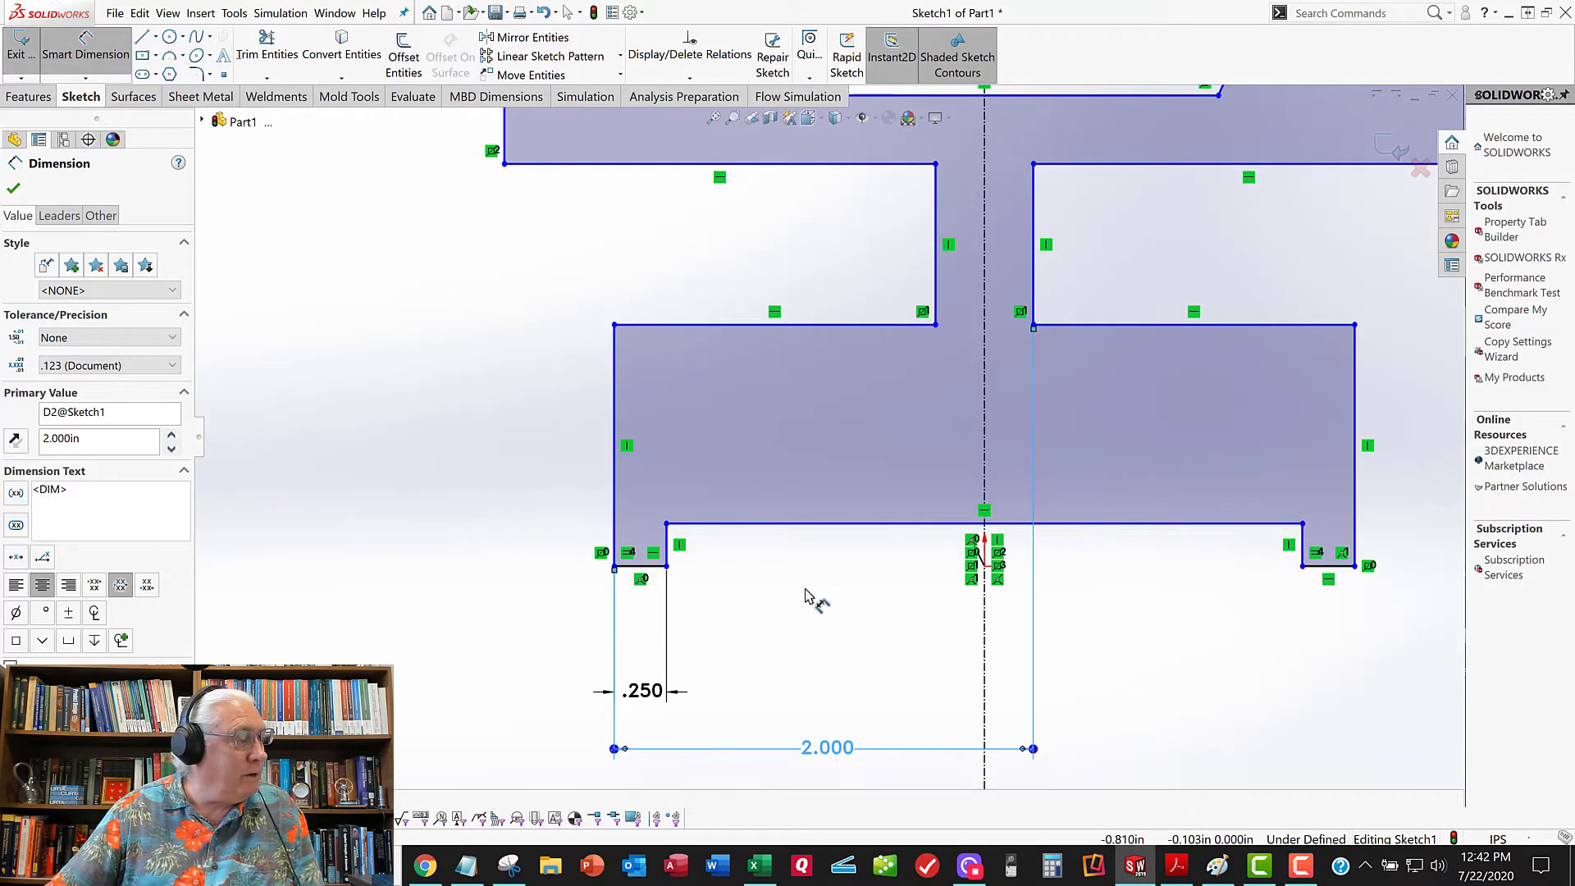
# Dimension the overall width of the base between its outer vertical edges as 2.5625 in
pyautogui.click(615, 514)
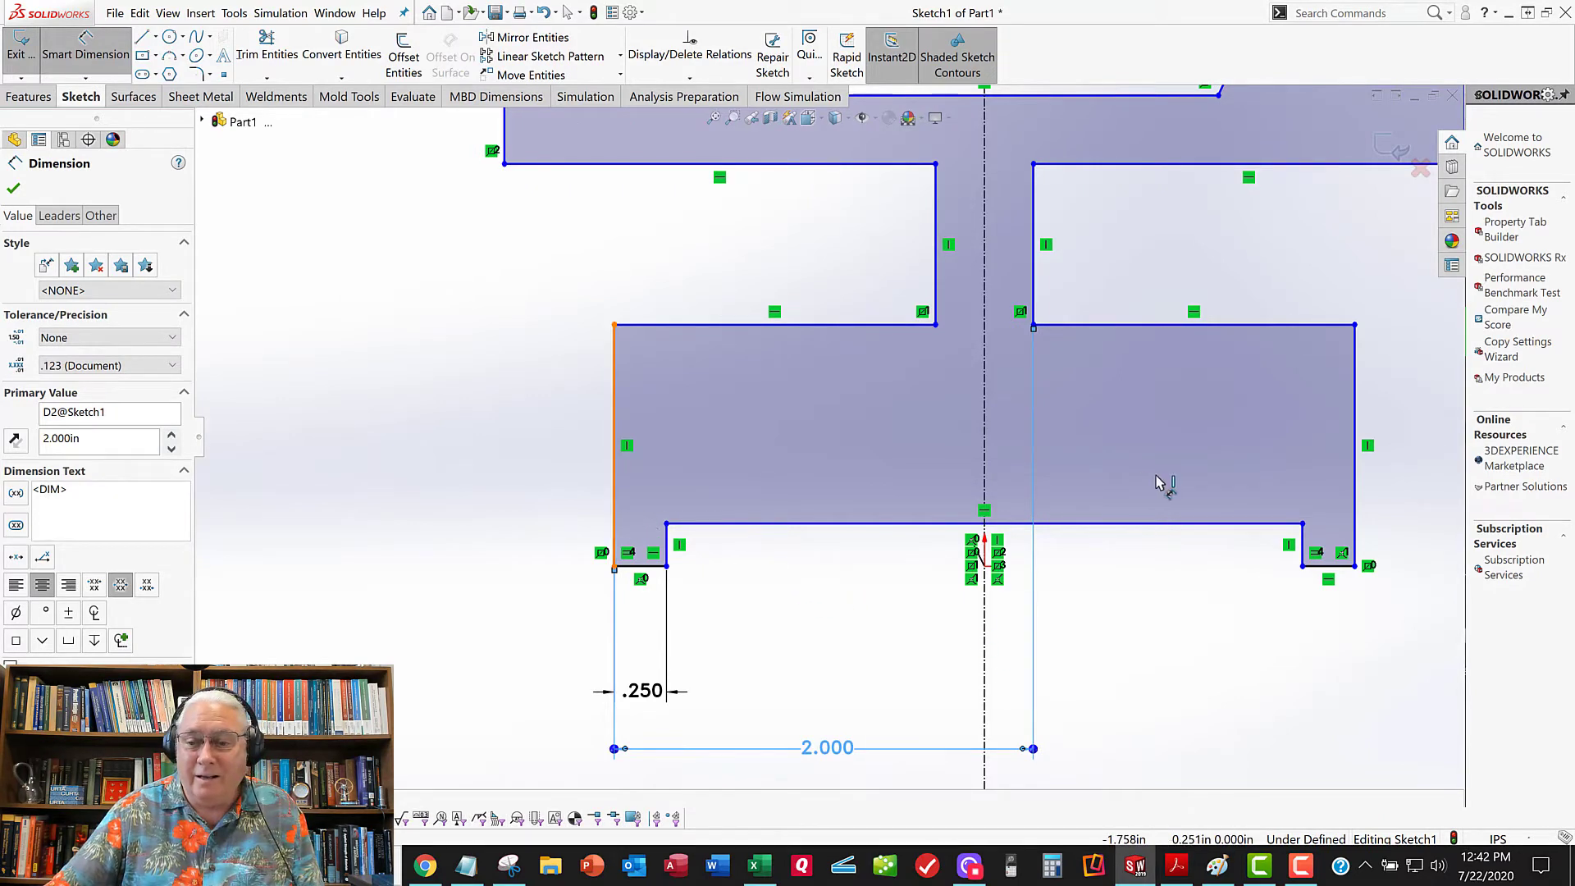
pyautogui.click(1354, 525)
pyautogui.scroll(3, 1160, 614)
pyautogui.click(955, 678)
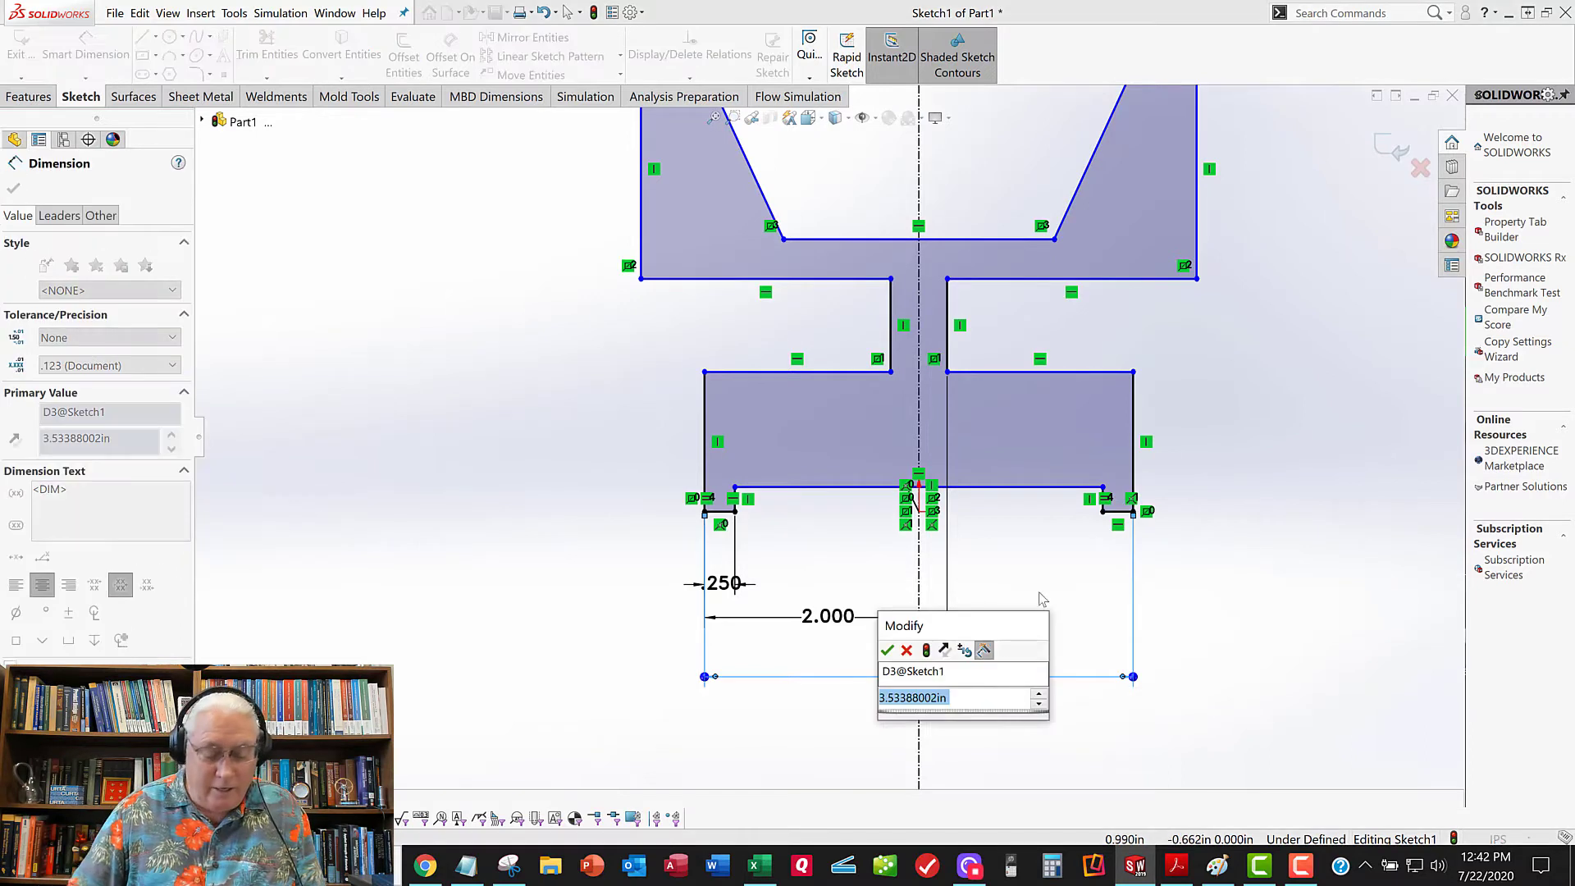
pyautogui.write('2.5625')
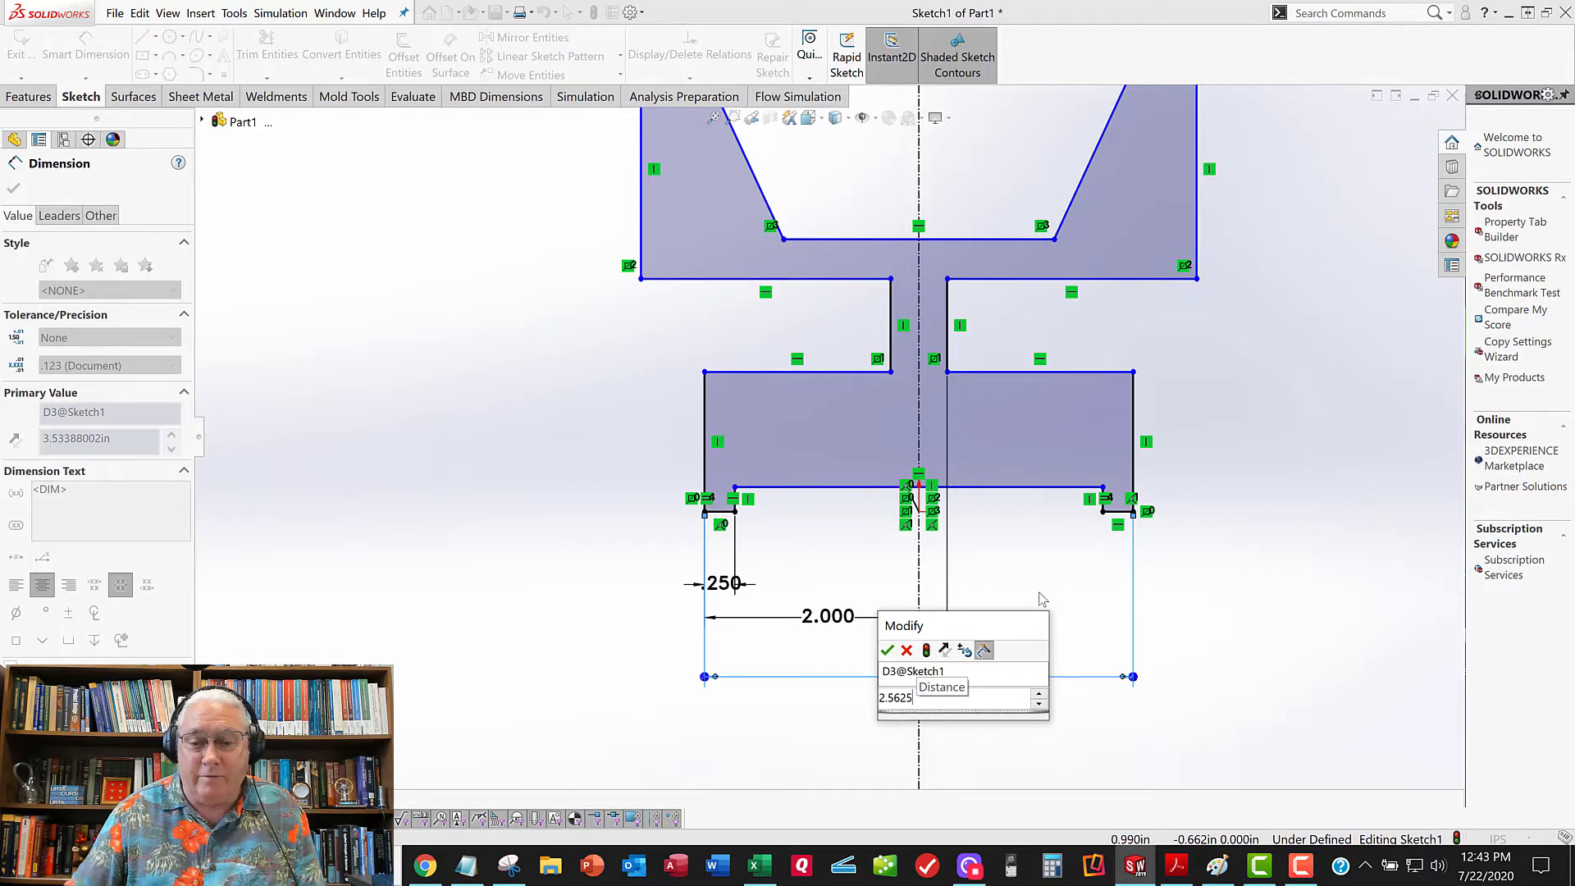
pyautogui.press('Return')
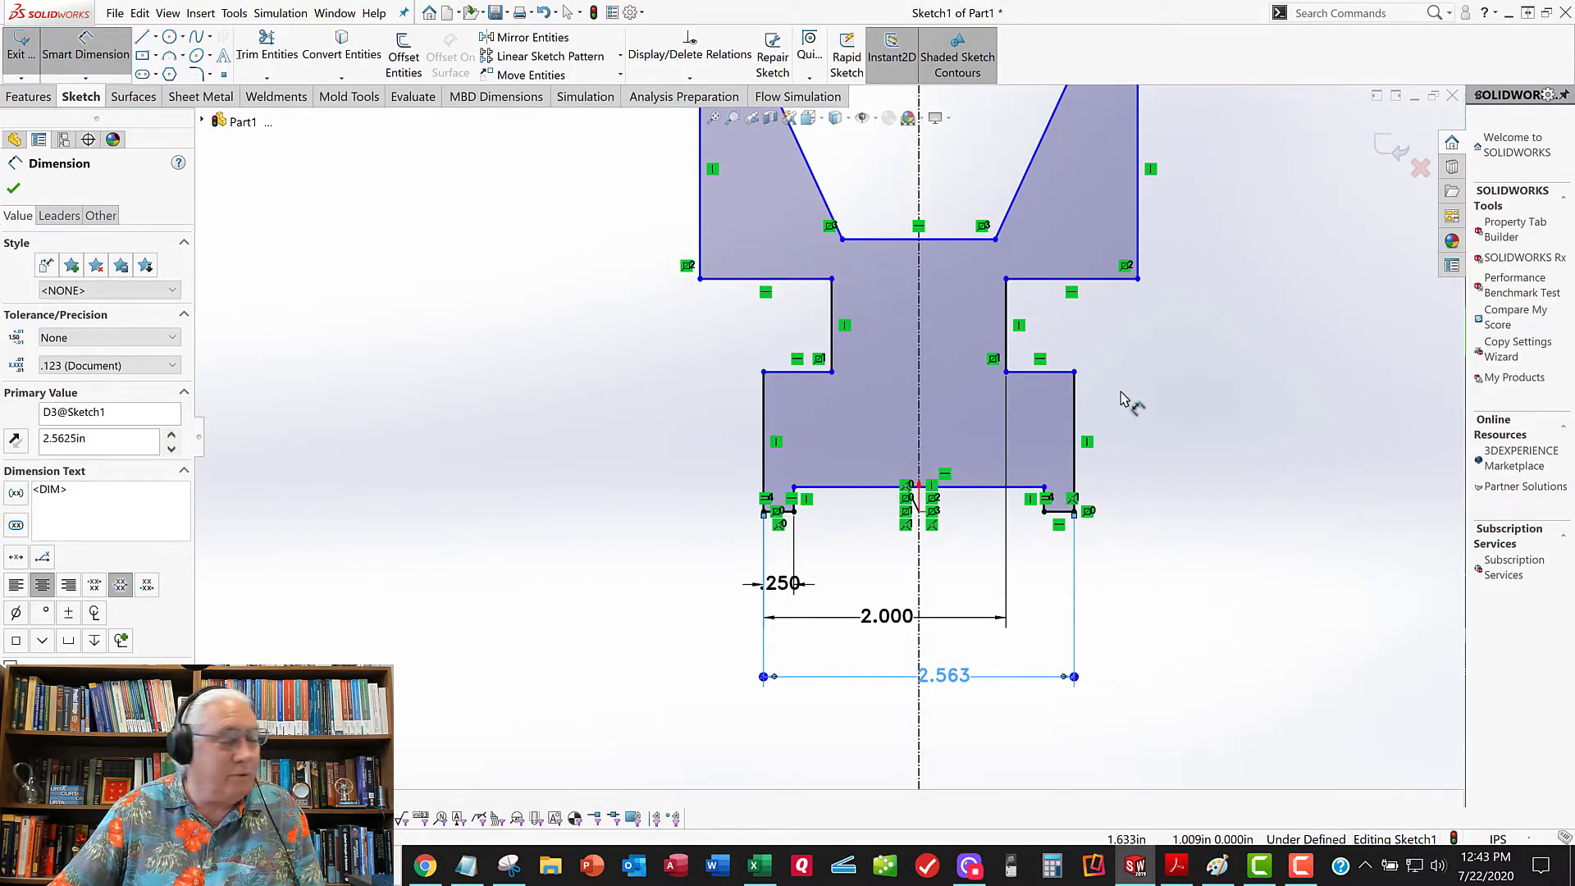
pyautogui.click(1063, 511)
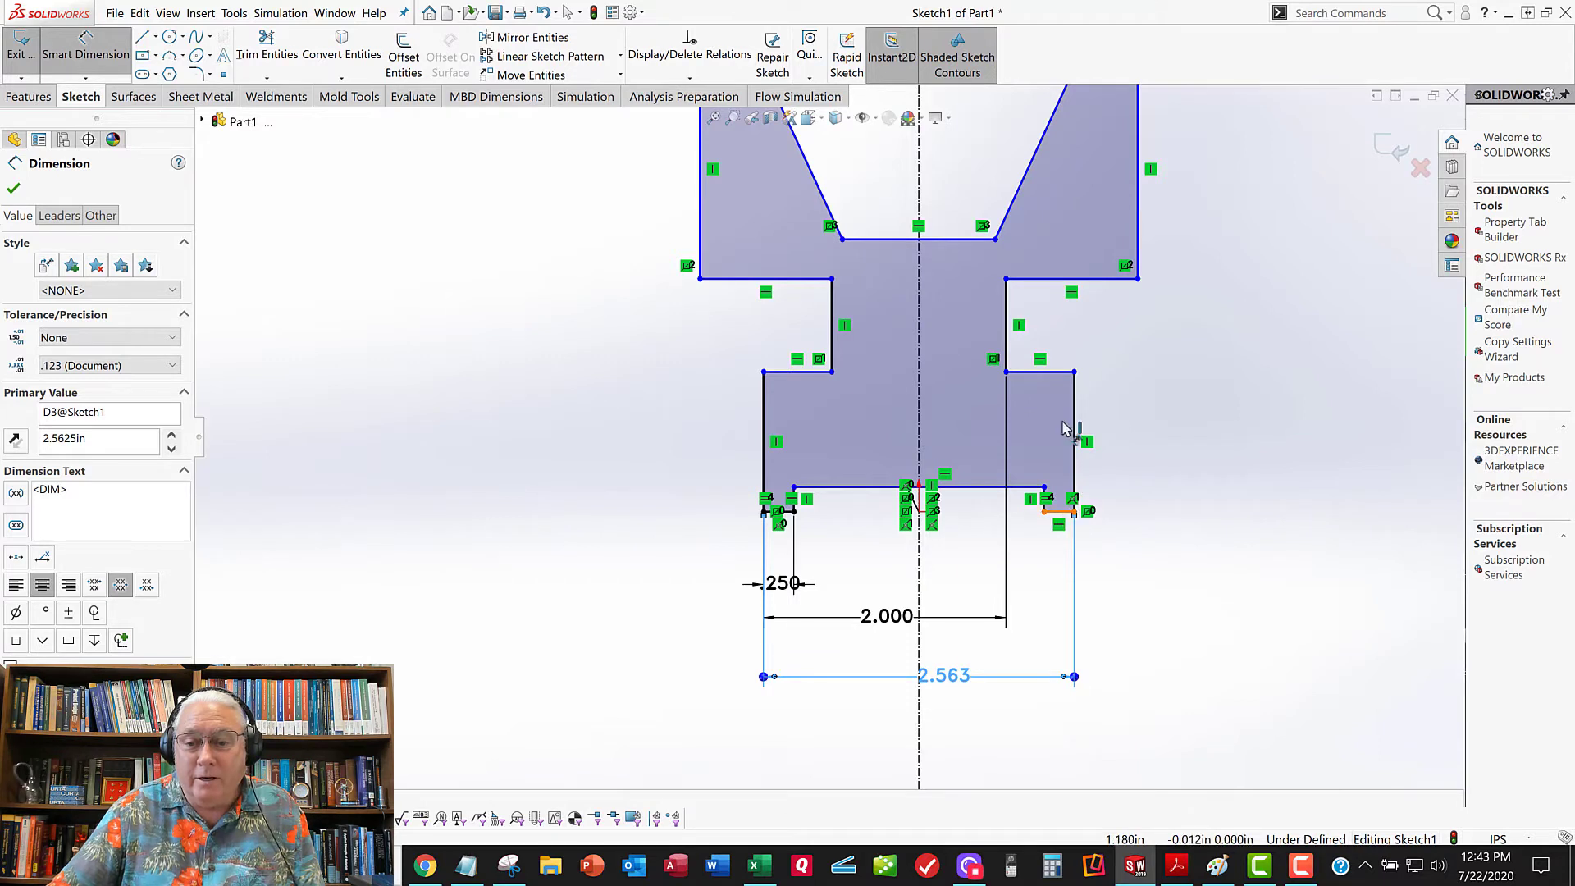
pyautogui.click(1058, 380)
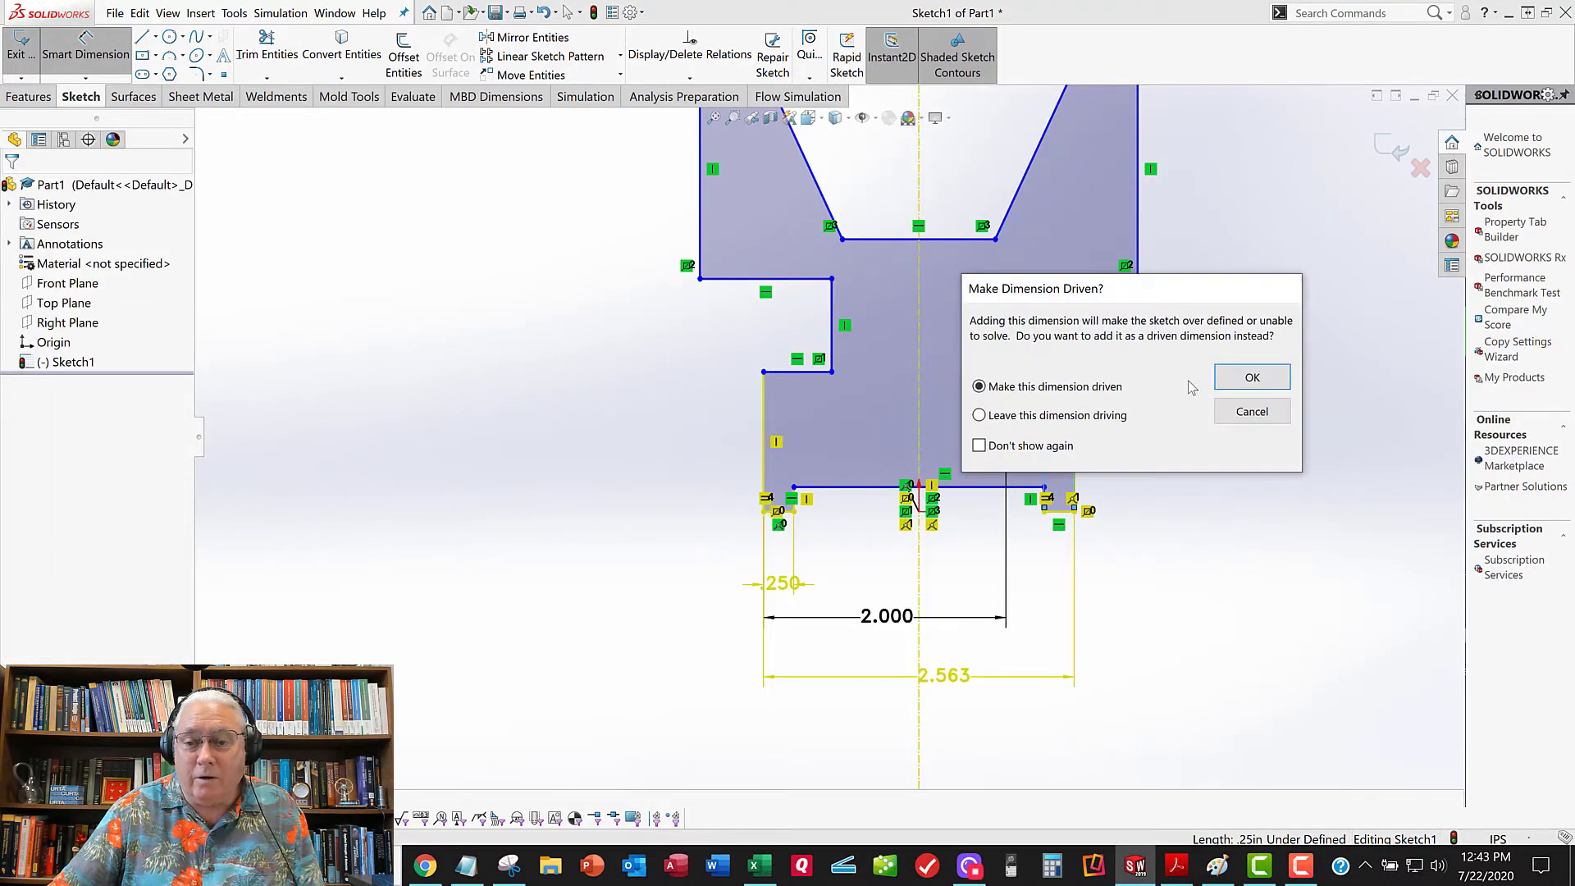
pyautogui.click(1247, 414)
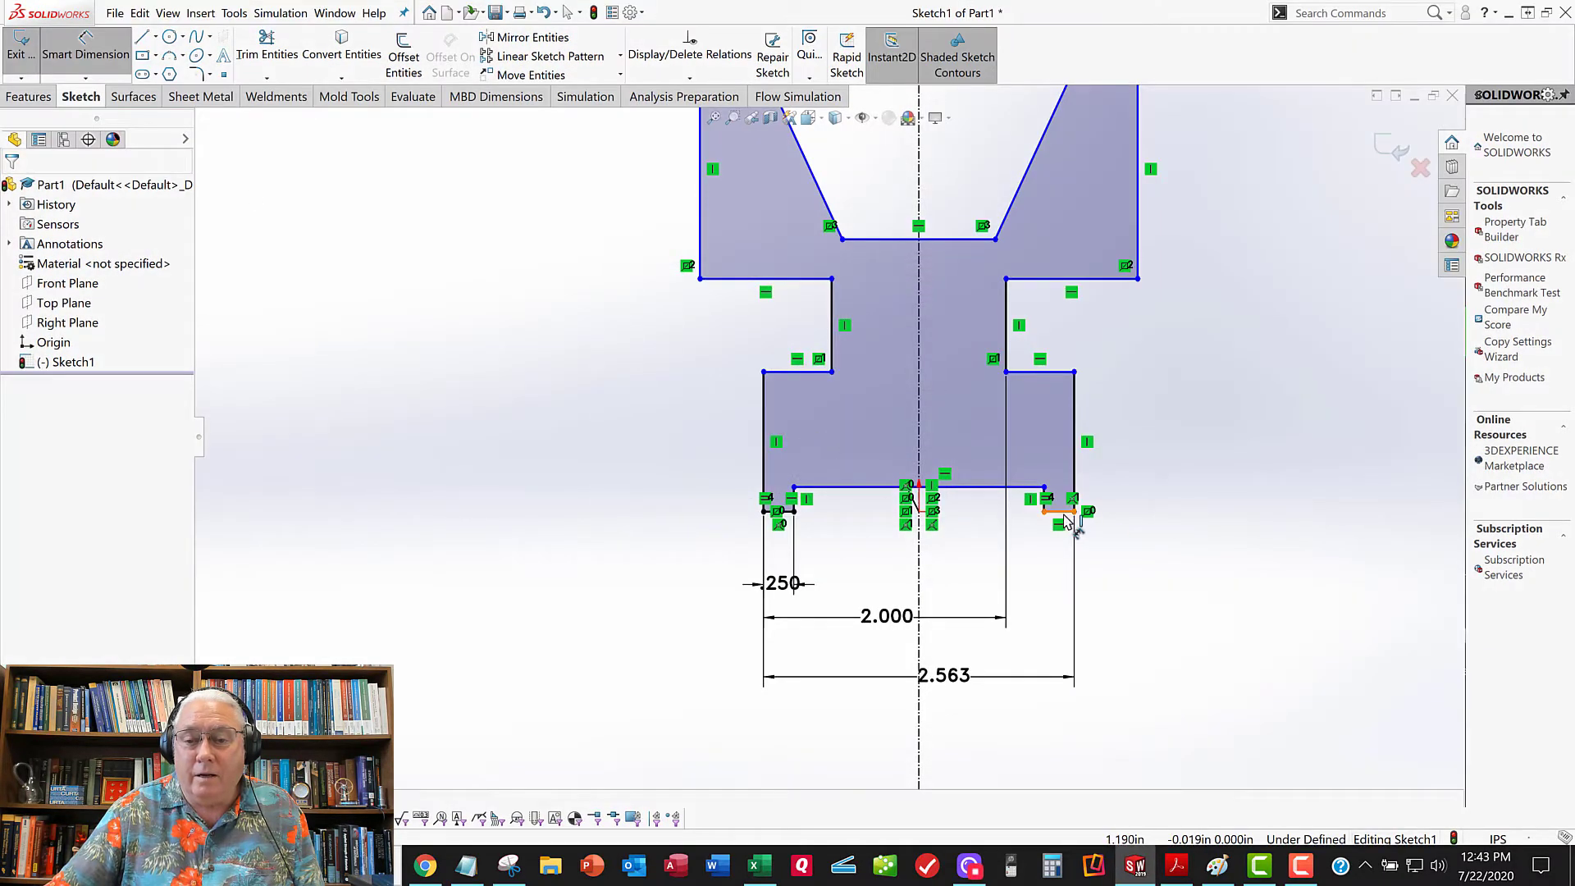
# Dimension the height from the right foot's bottom edge to the right slot's lower edge as 1.25 in
pyautogui.click(1066, 511)
pyautogui.click(1043, 371)
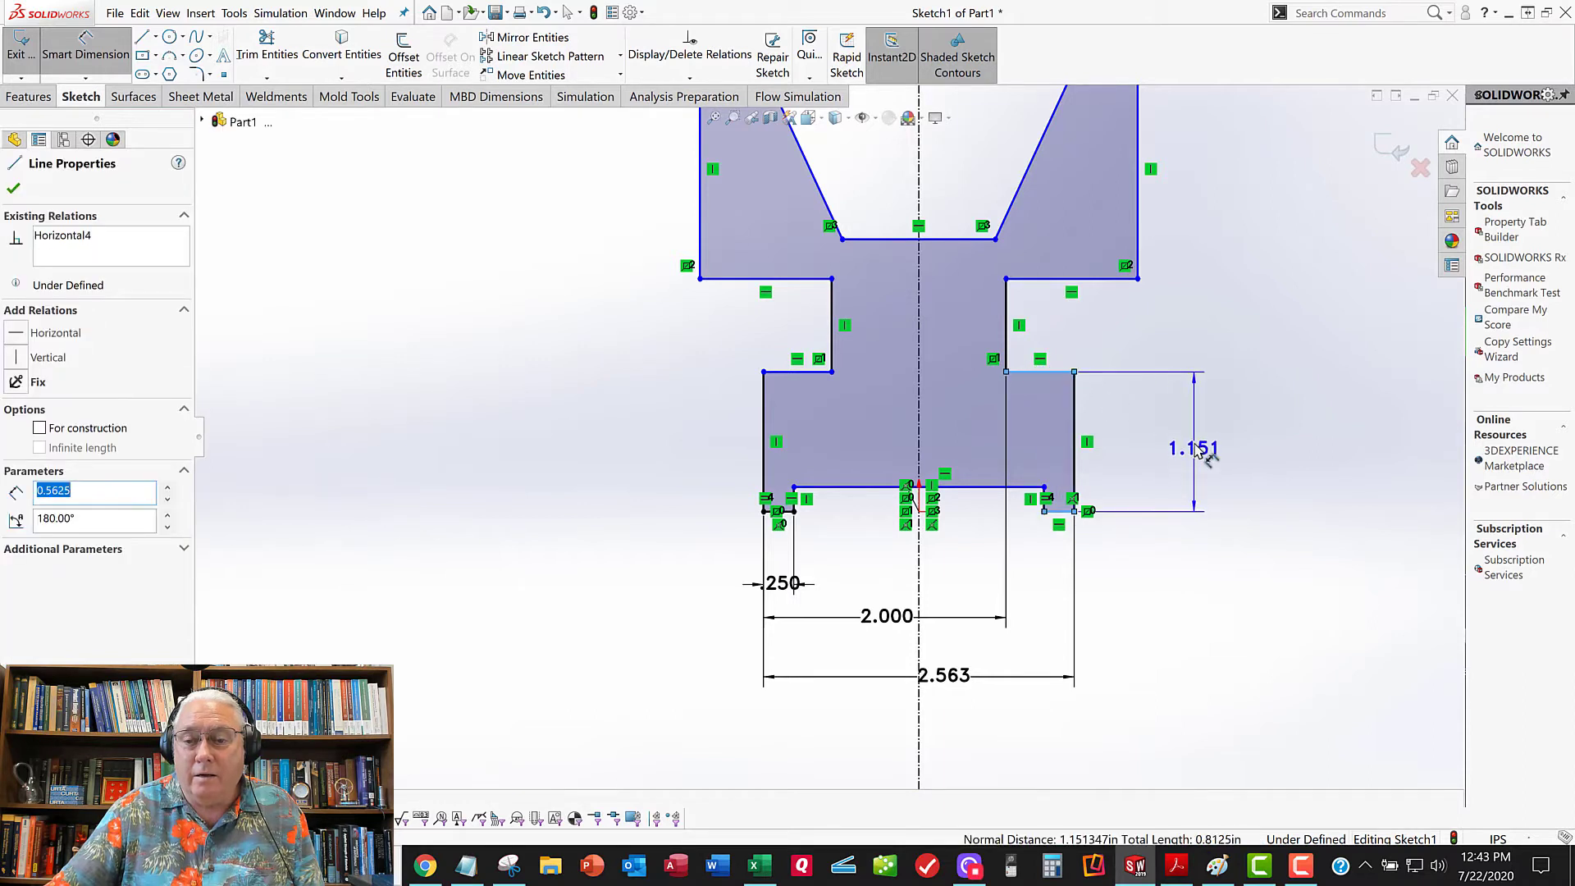
pyautogui.click(1197, 449)
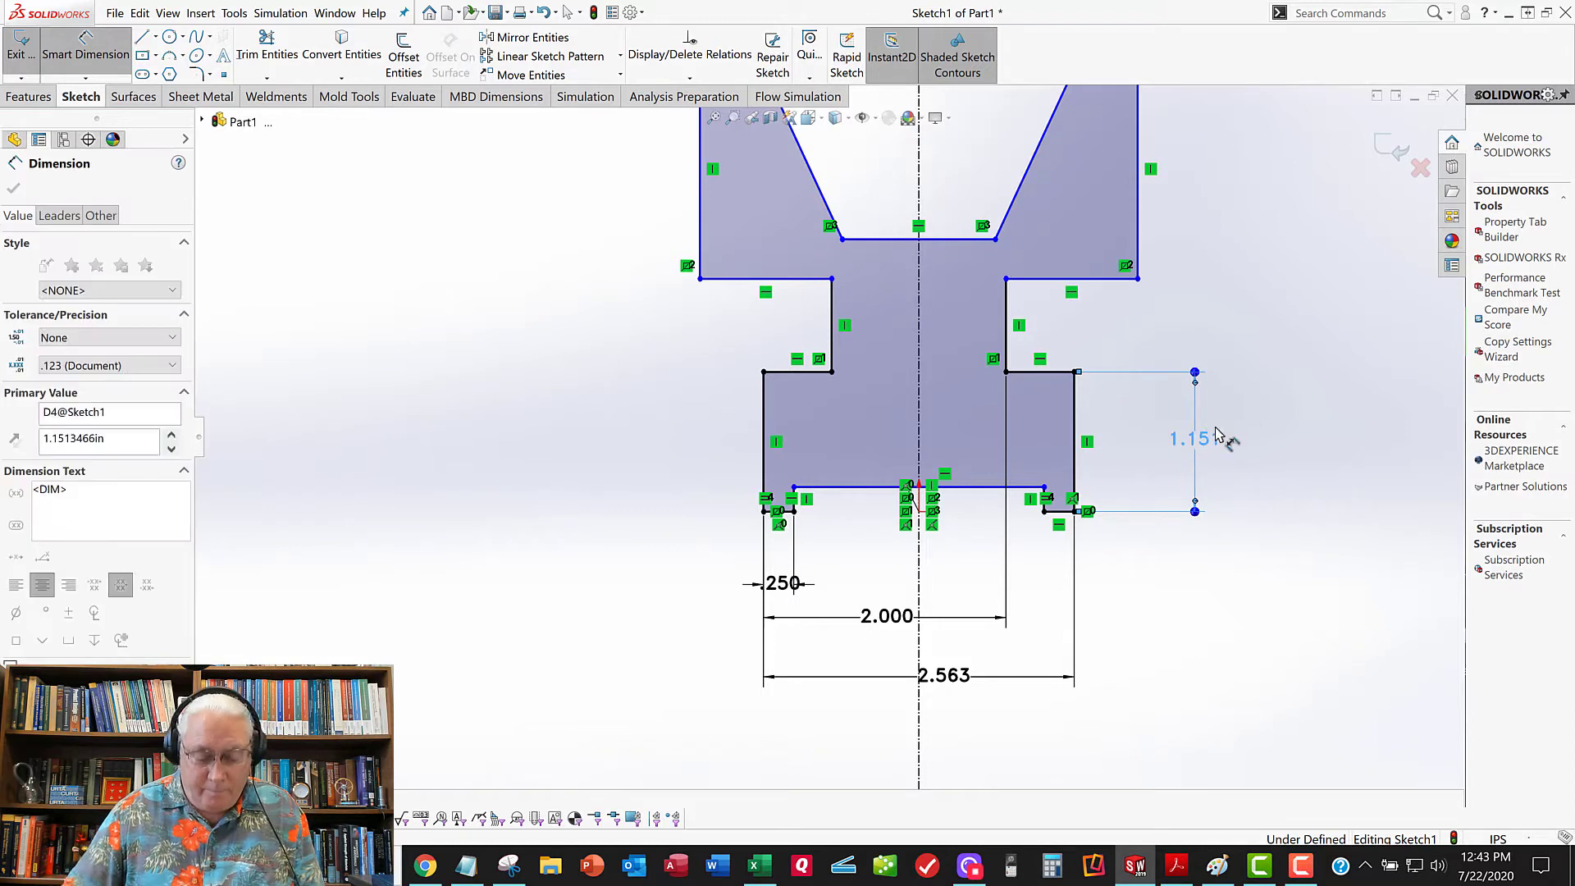
pyautogui.click(1218, 434)
pyautogui.write('1.25')
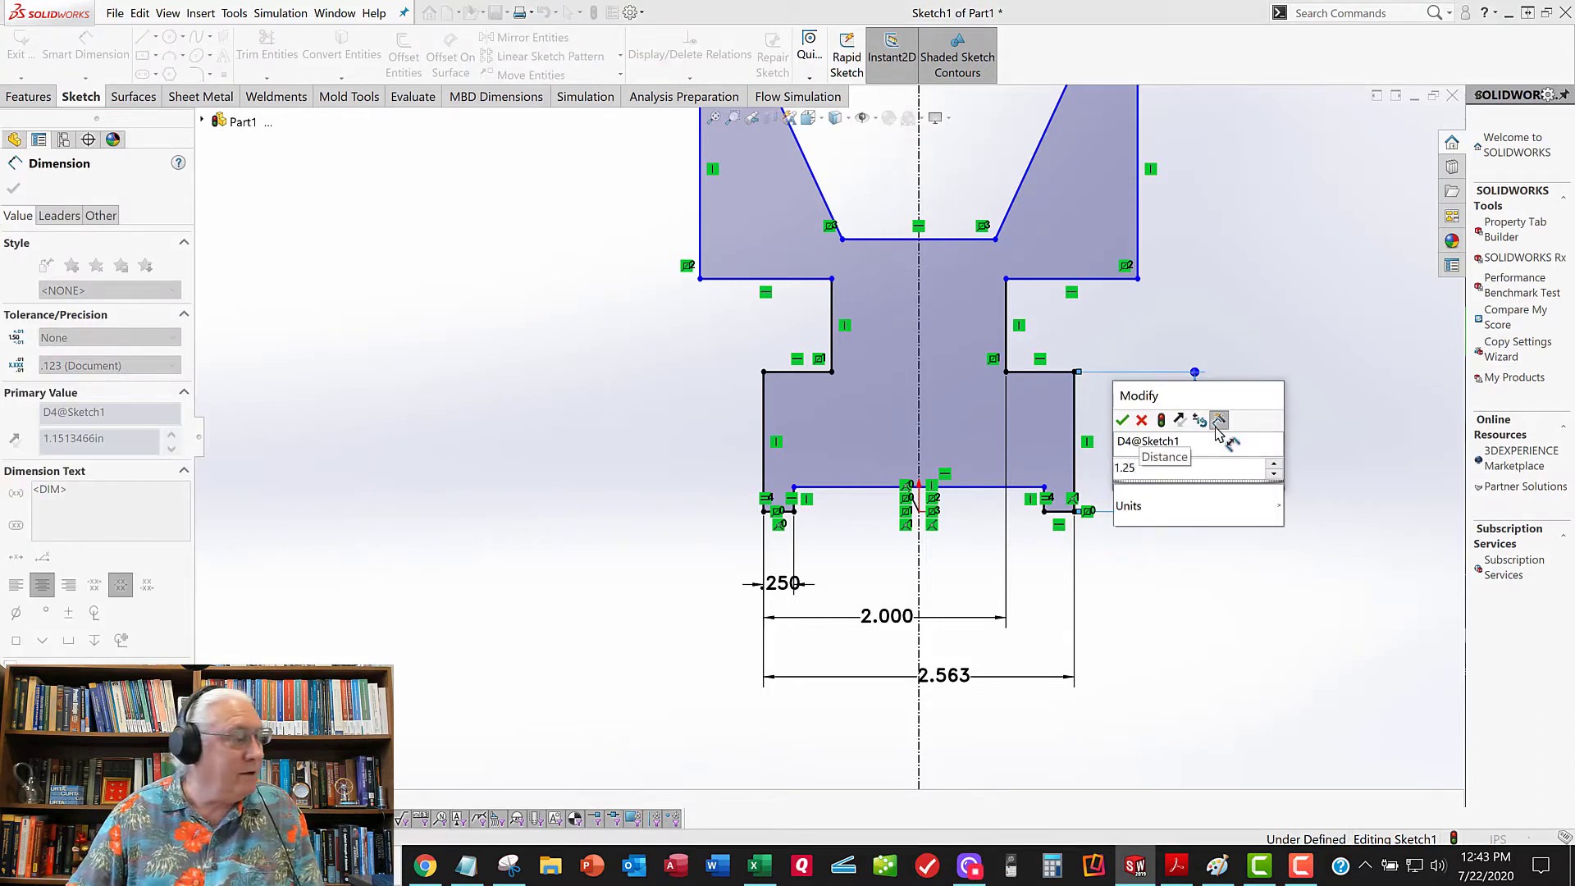
pyautogui.press('Return')
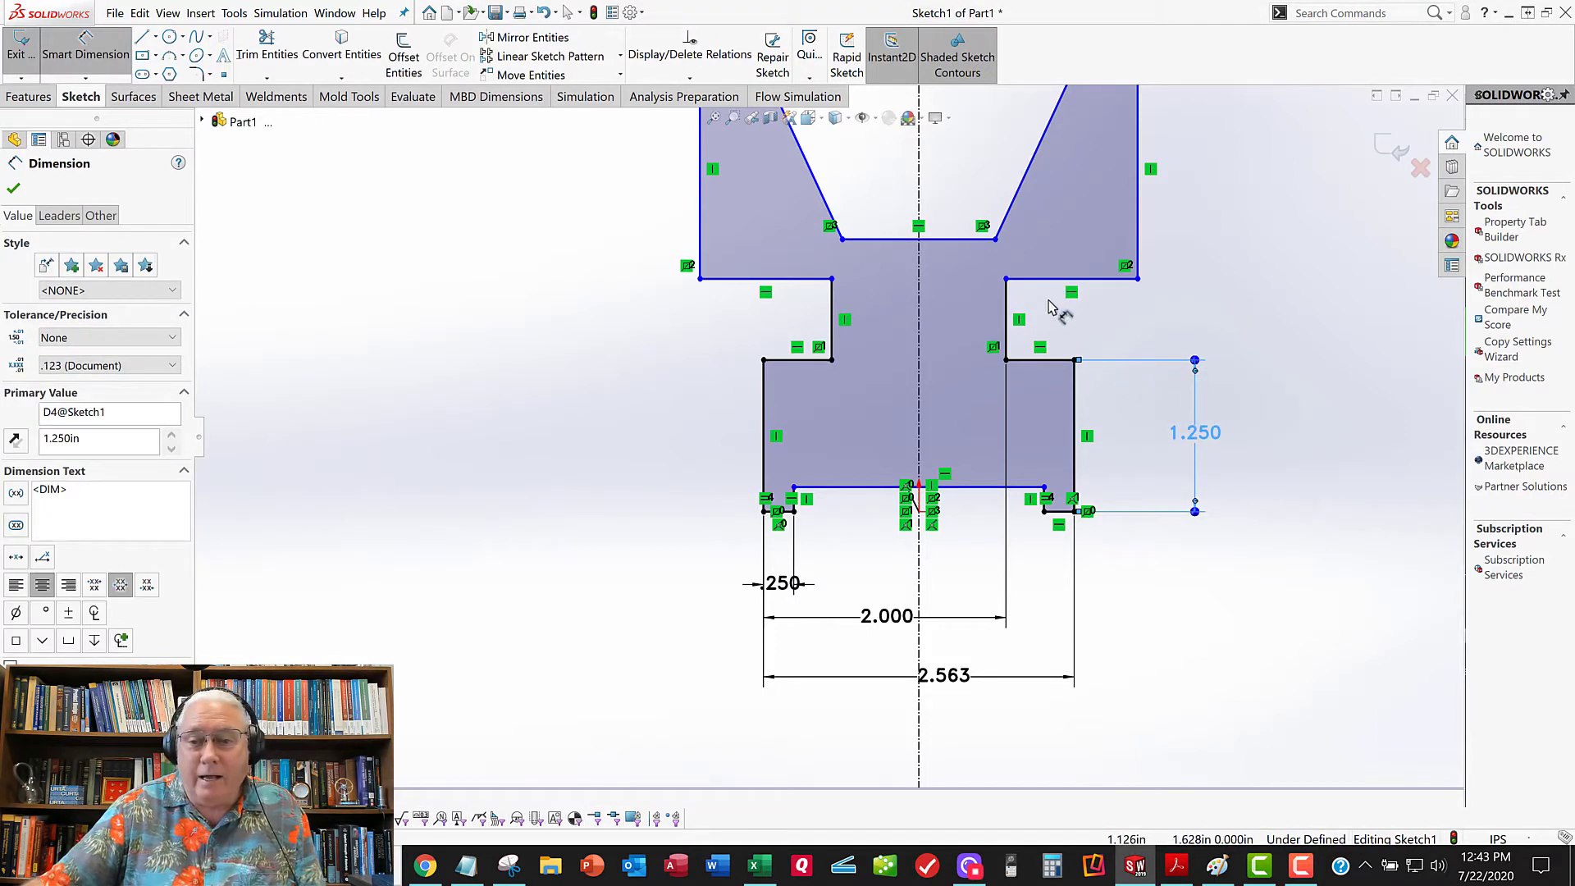
# Dimension the height from the right foot's bottom edge to the right slot's upper edge as 1.5 in
pyautogui.click(1071, 280)
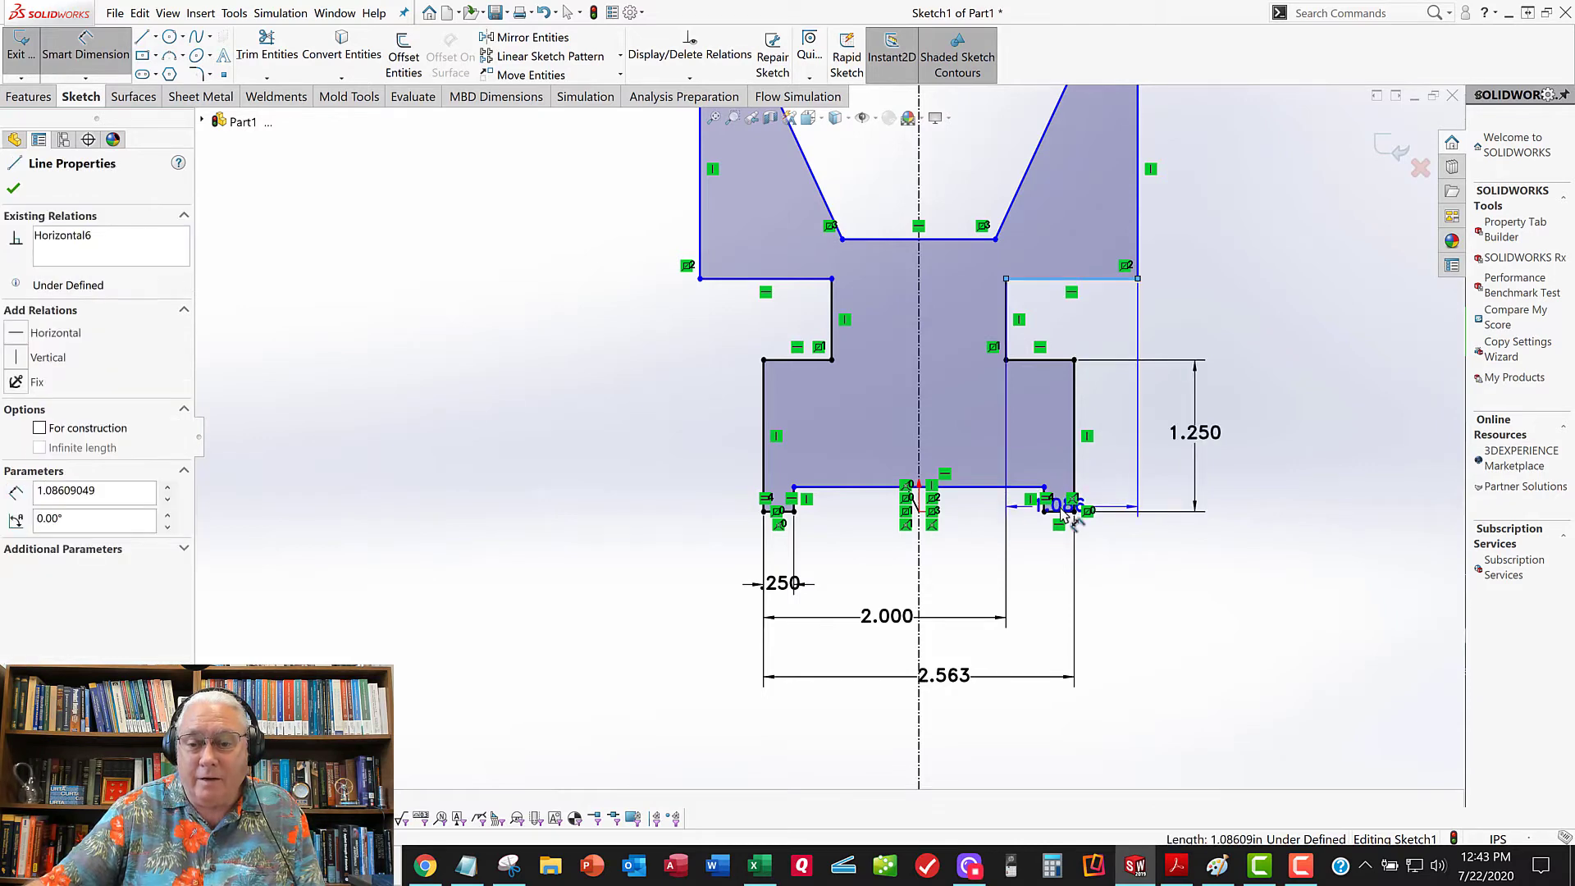
pyautogui.press('Escape')
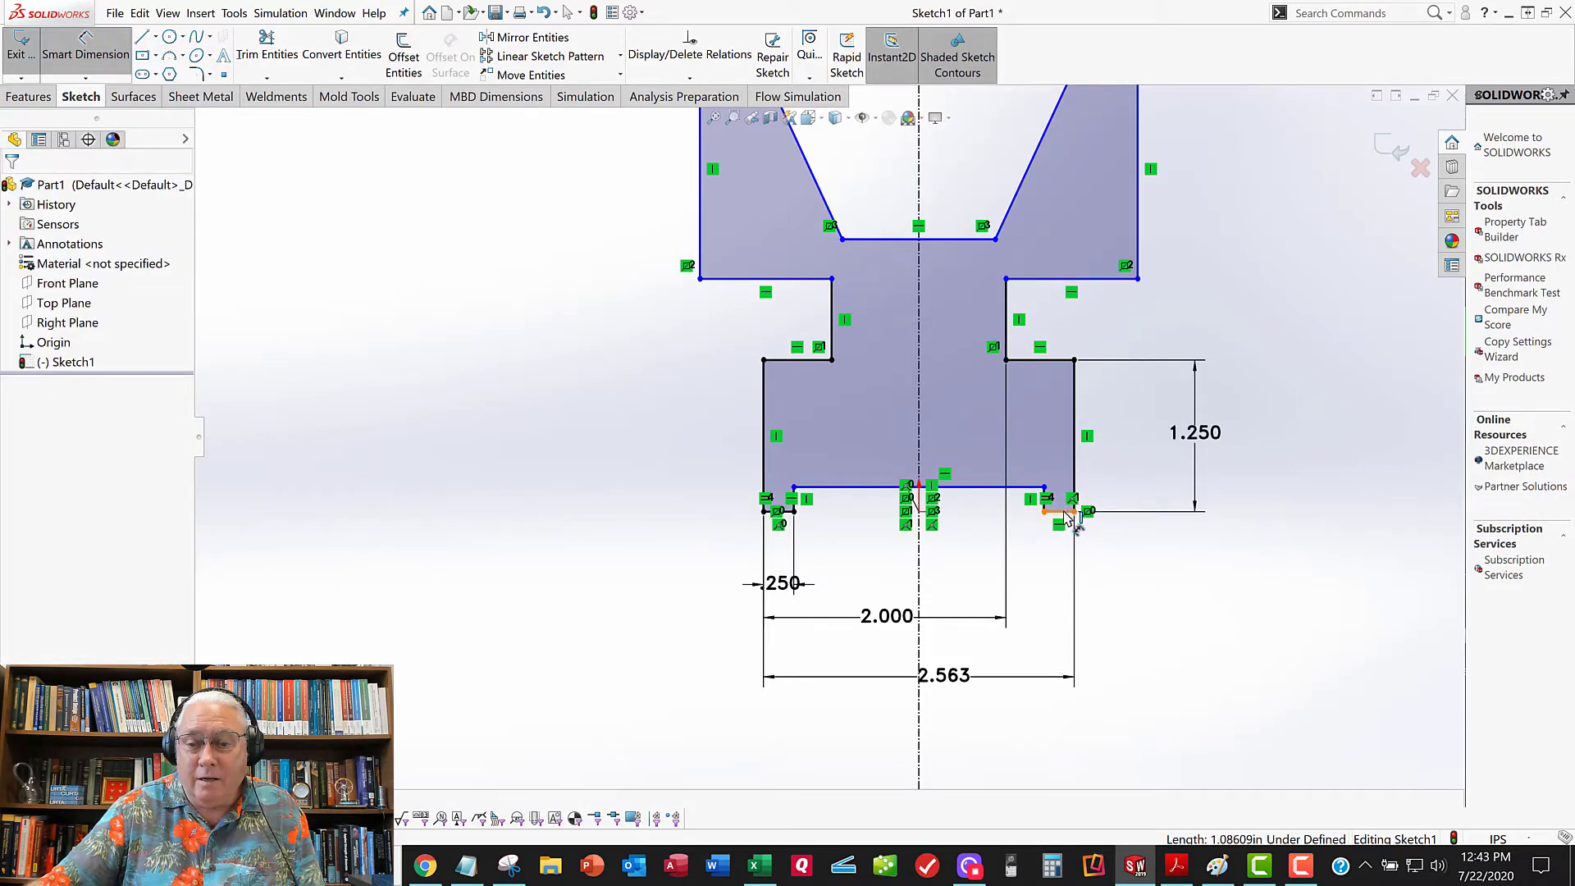
pyautogui.click(1056, 510)
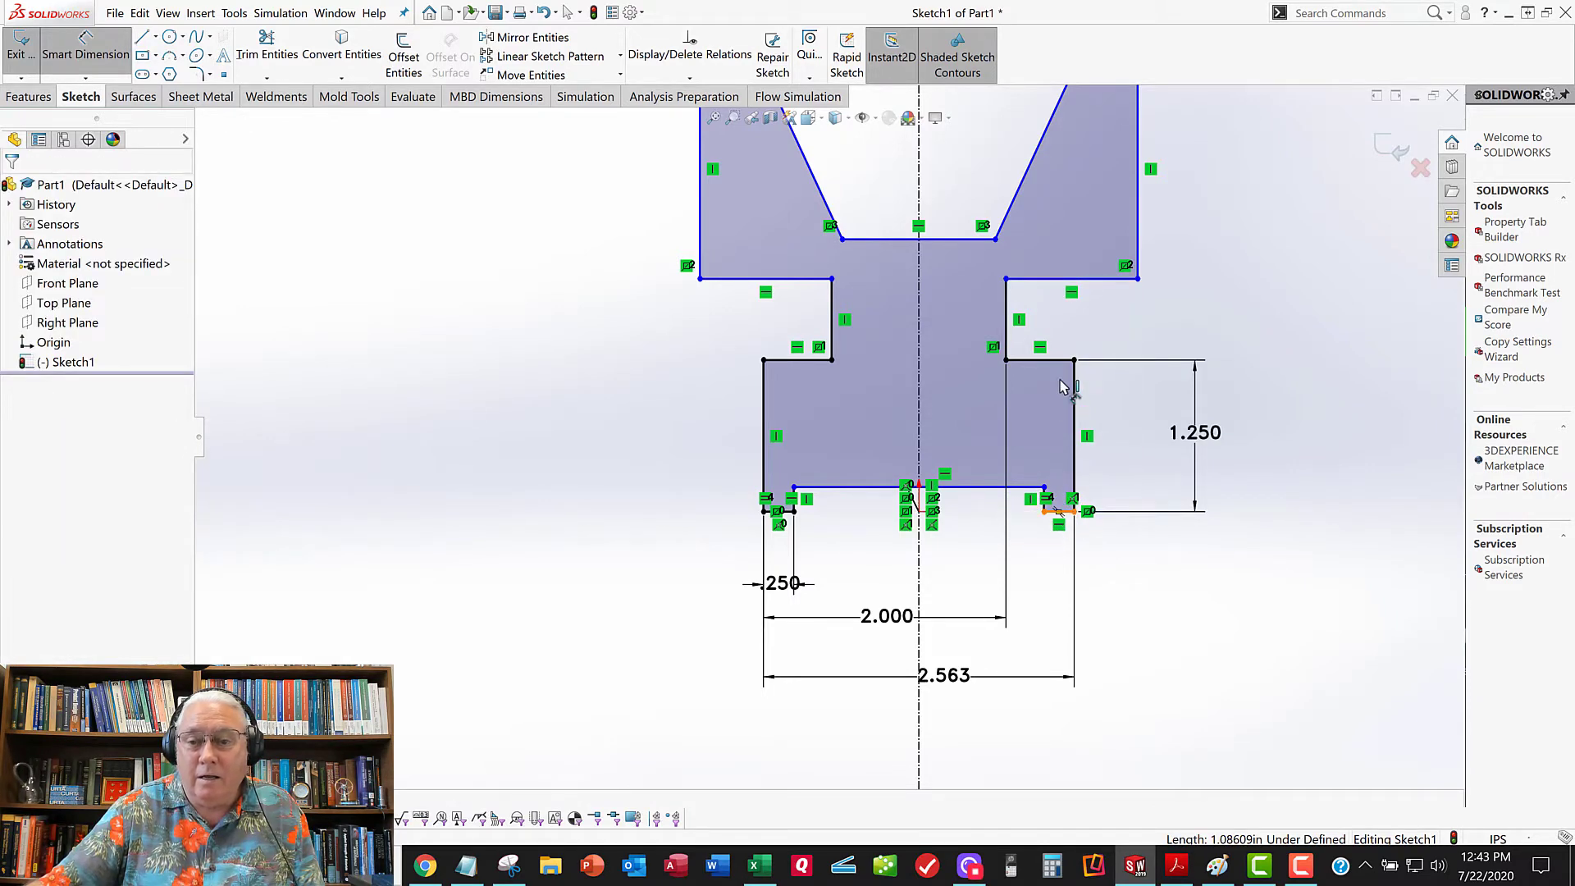
pyautogui.click(1078, 280)
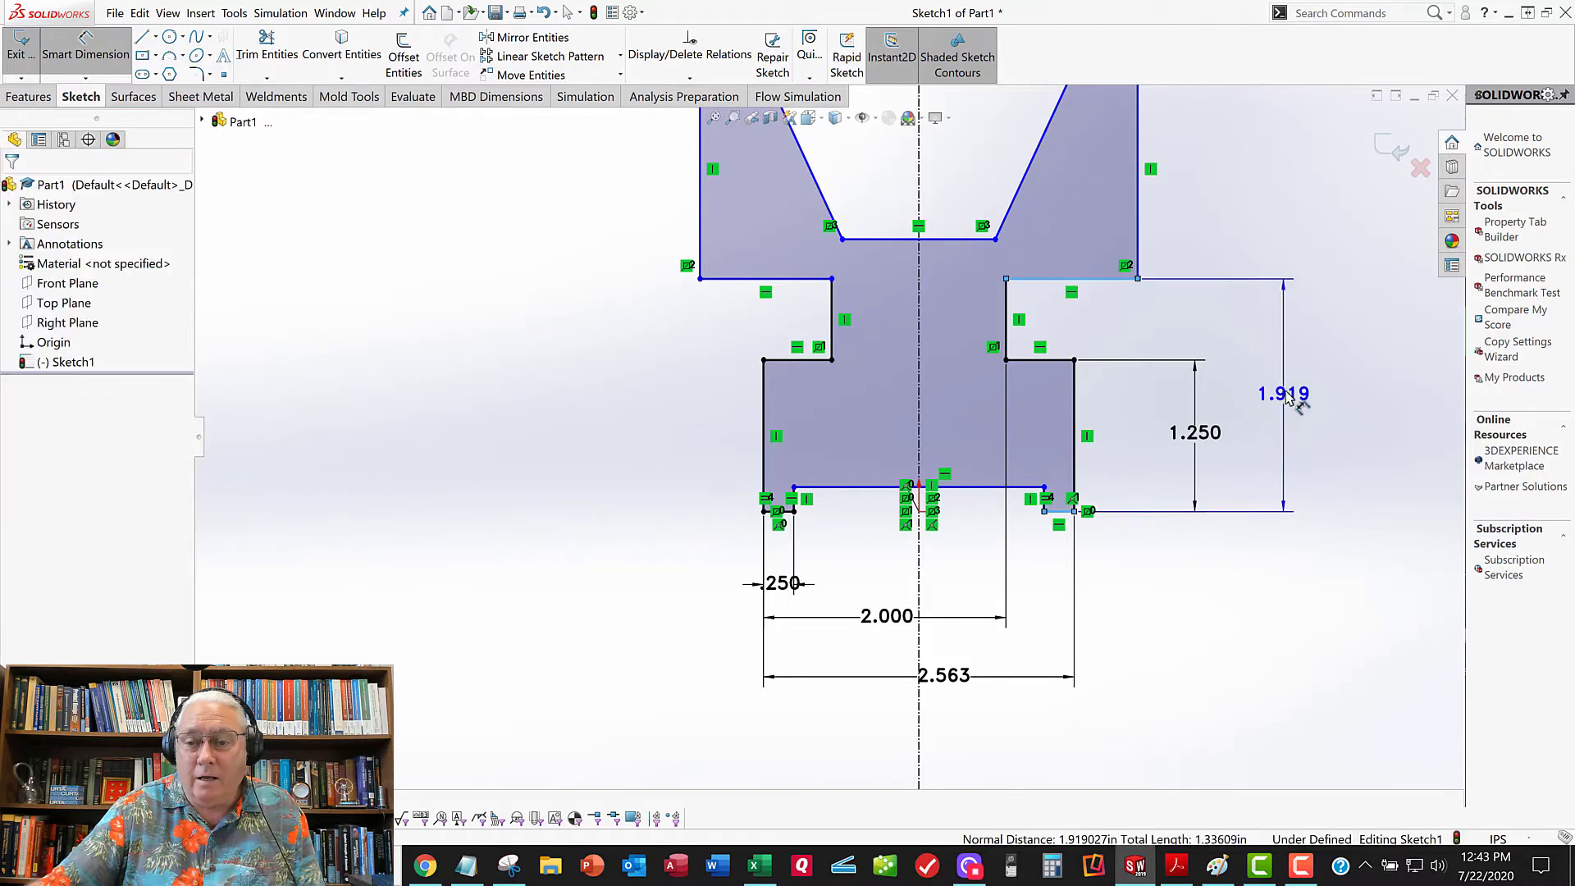
pyautogui.click(1286, 381)
pyautogui.write('1')
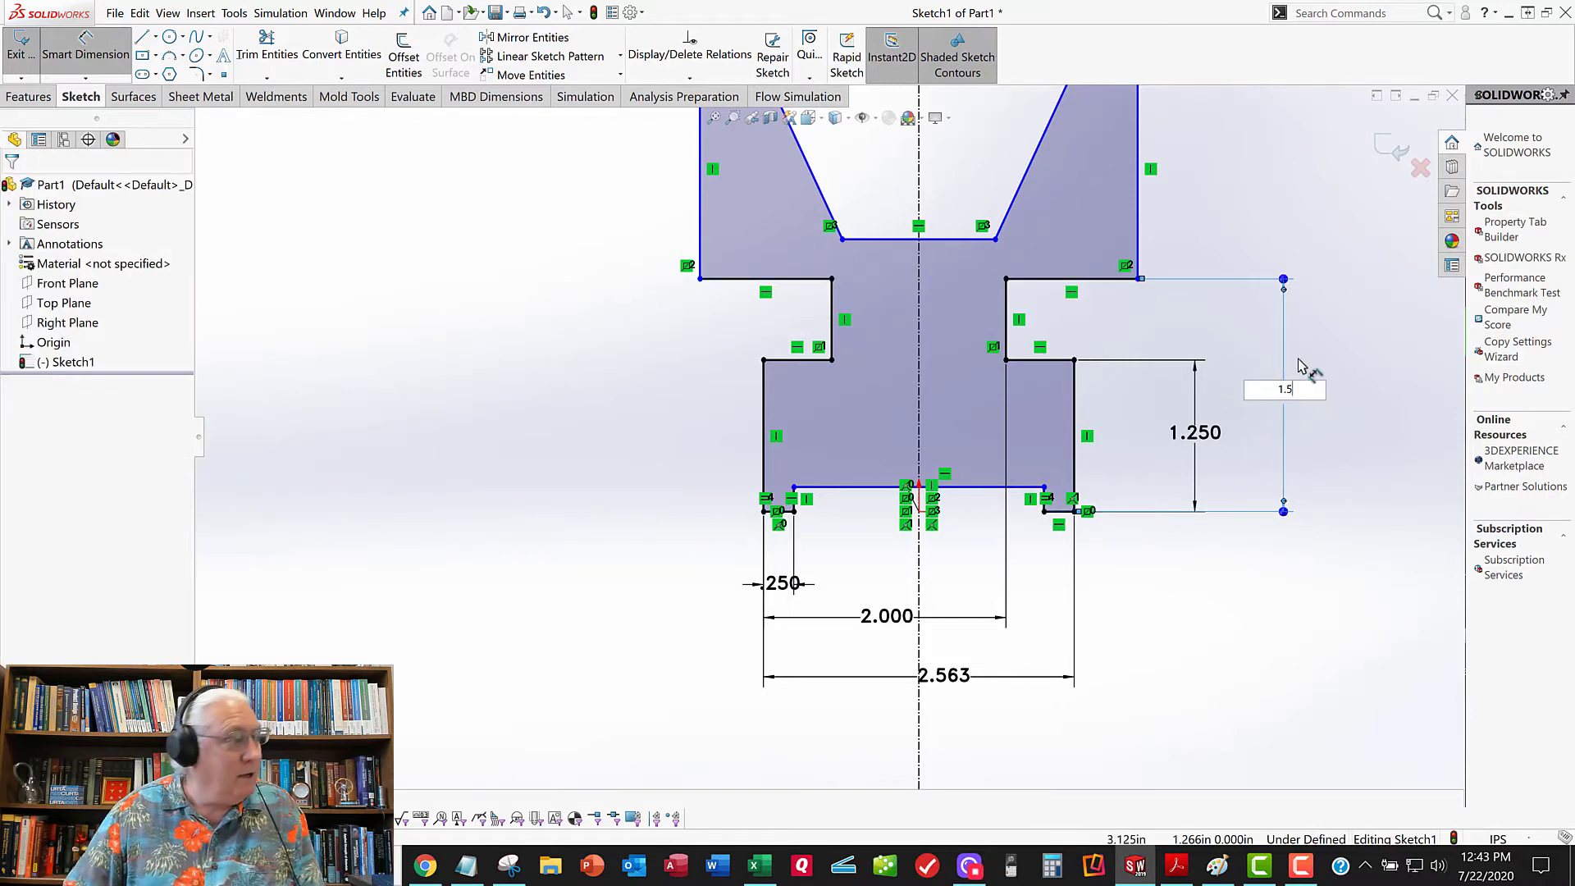
pyautogui.write('.5')
pyautogui.press('Return')
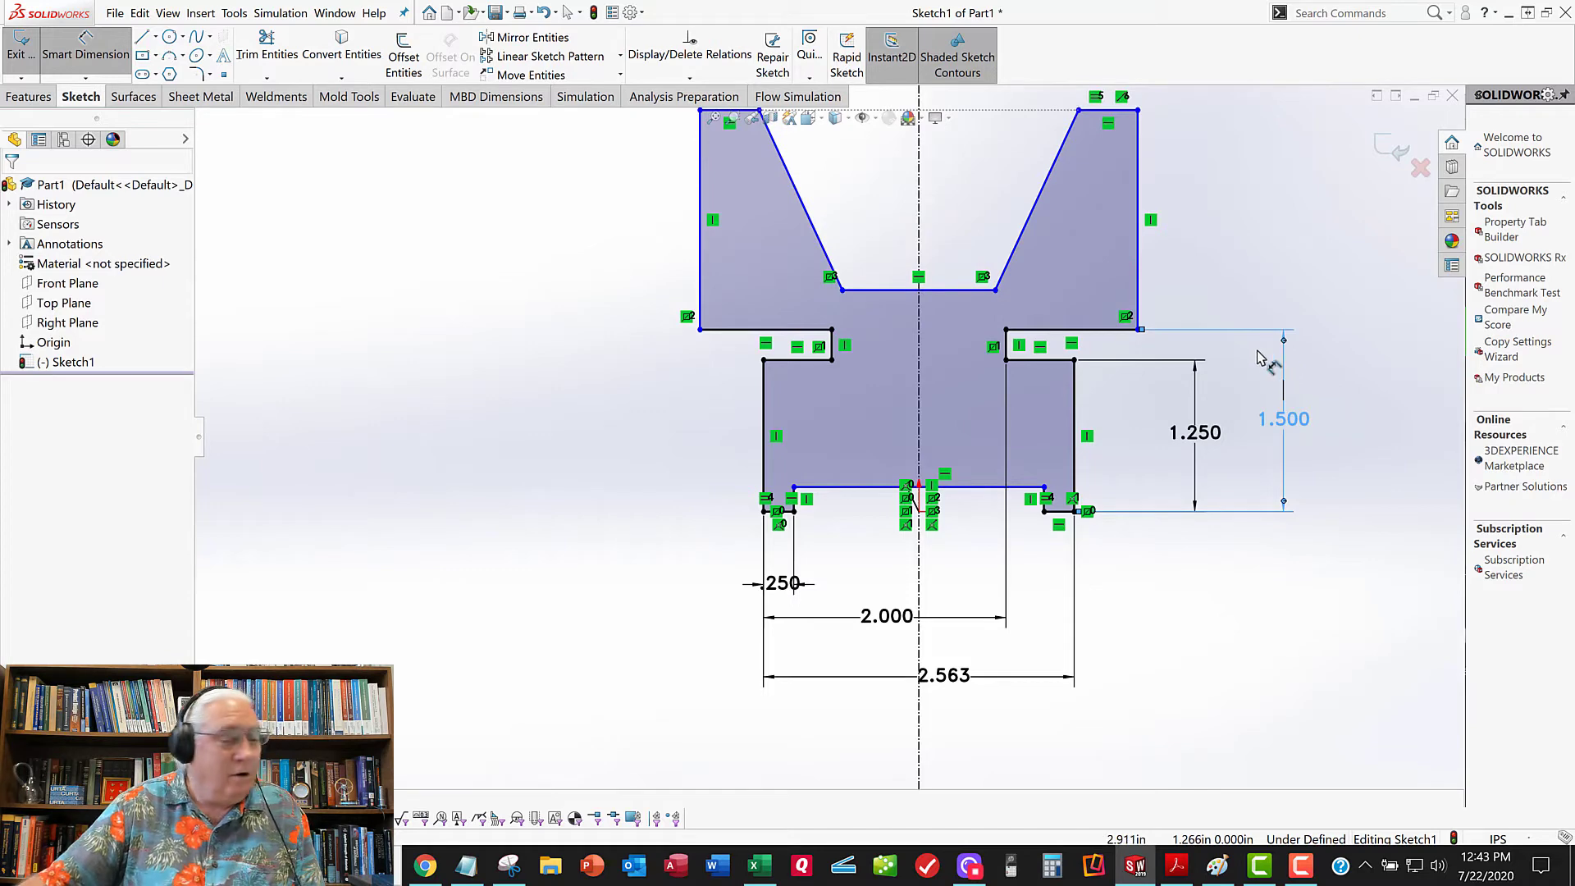
# Dimension the height from the right foot's bottom edge to the flat bottom of the V as 1.875 in
pyautogui.click(1058, 512)
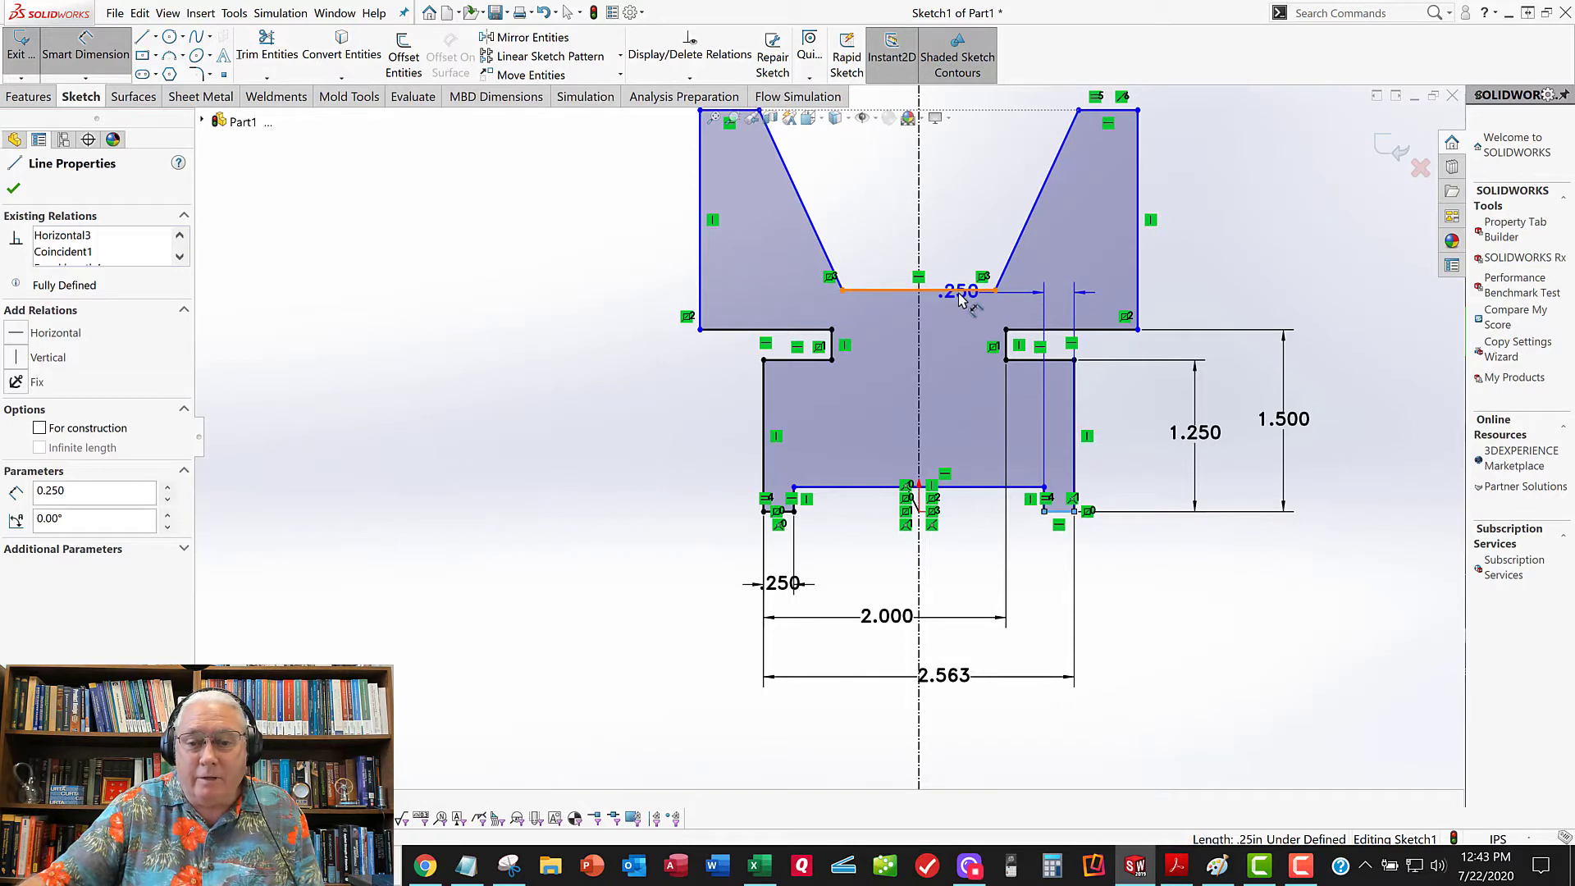
pyautogui.click(958, 293)
pyautogui.click(1361, 415)
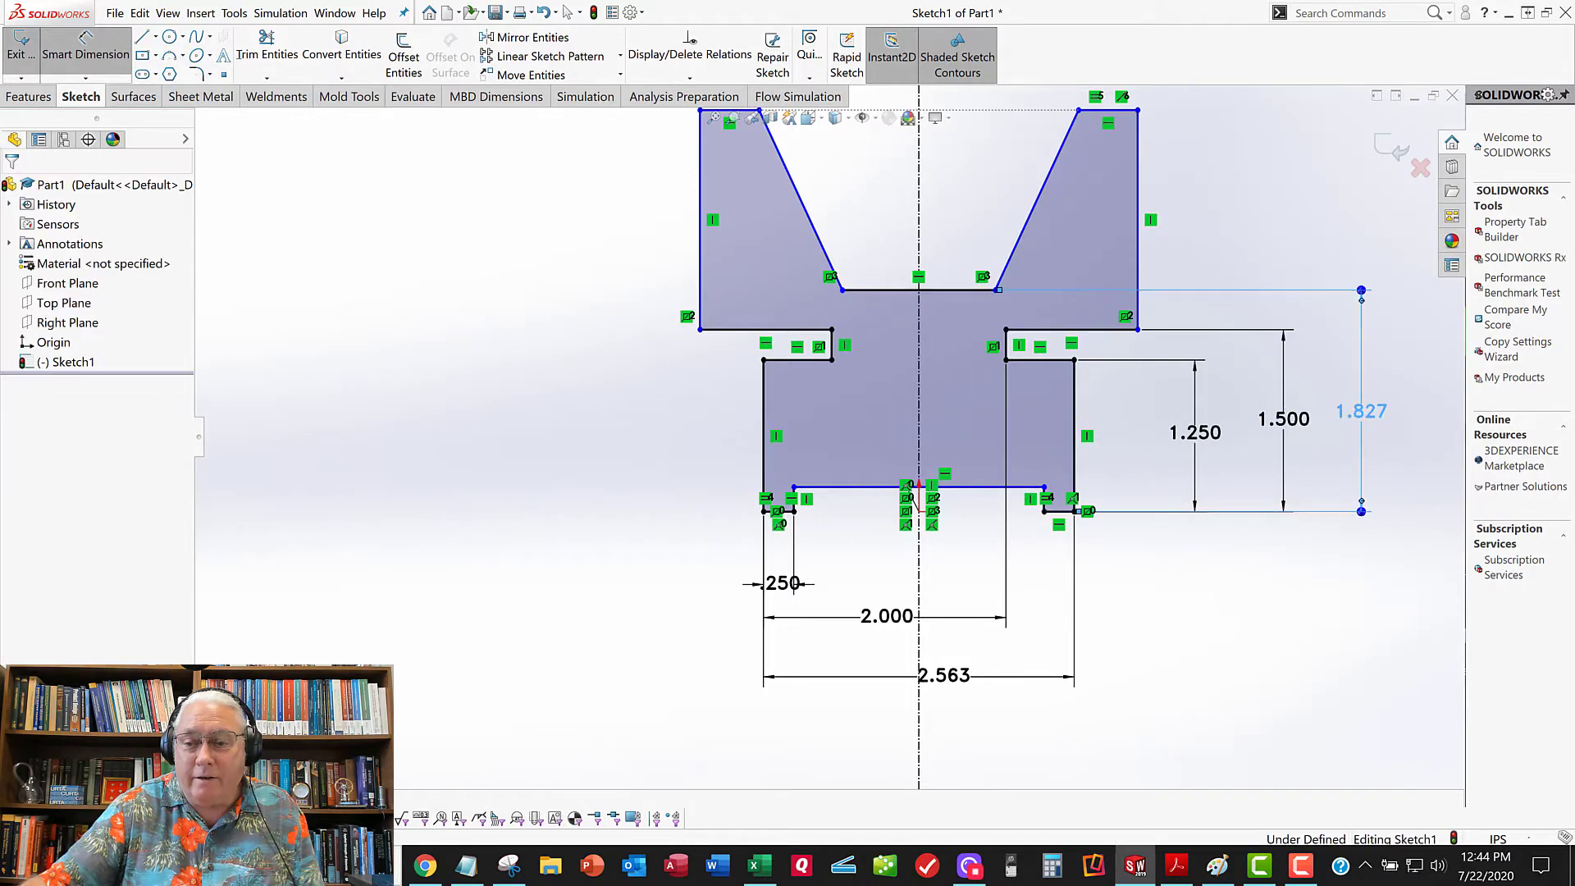
pyautogui.write('1.8')
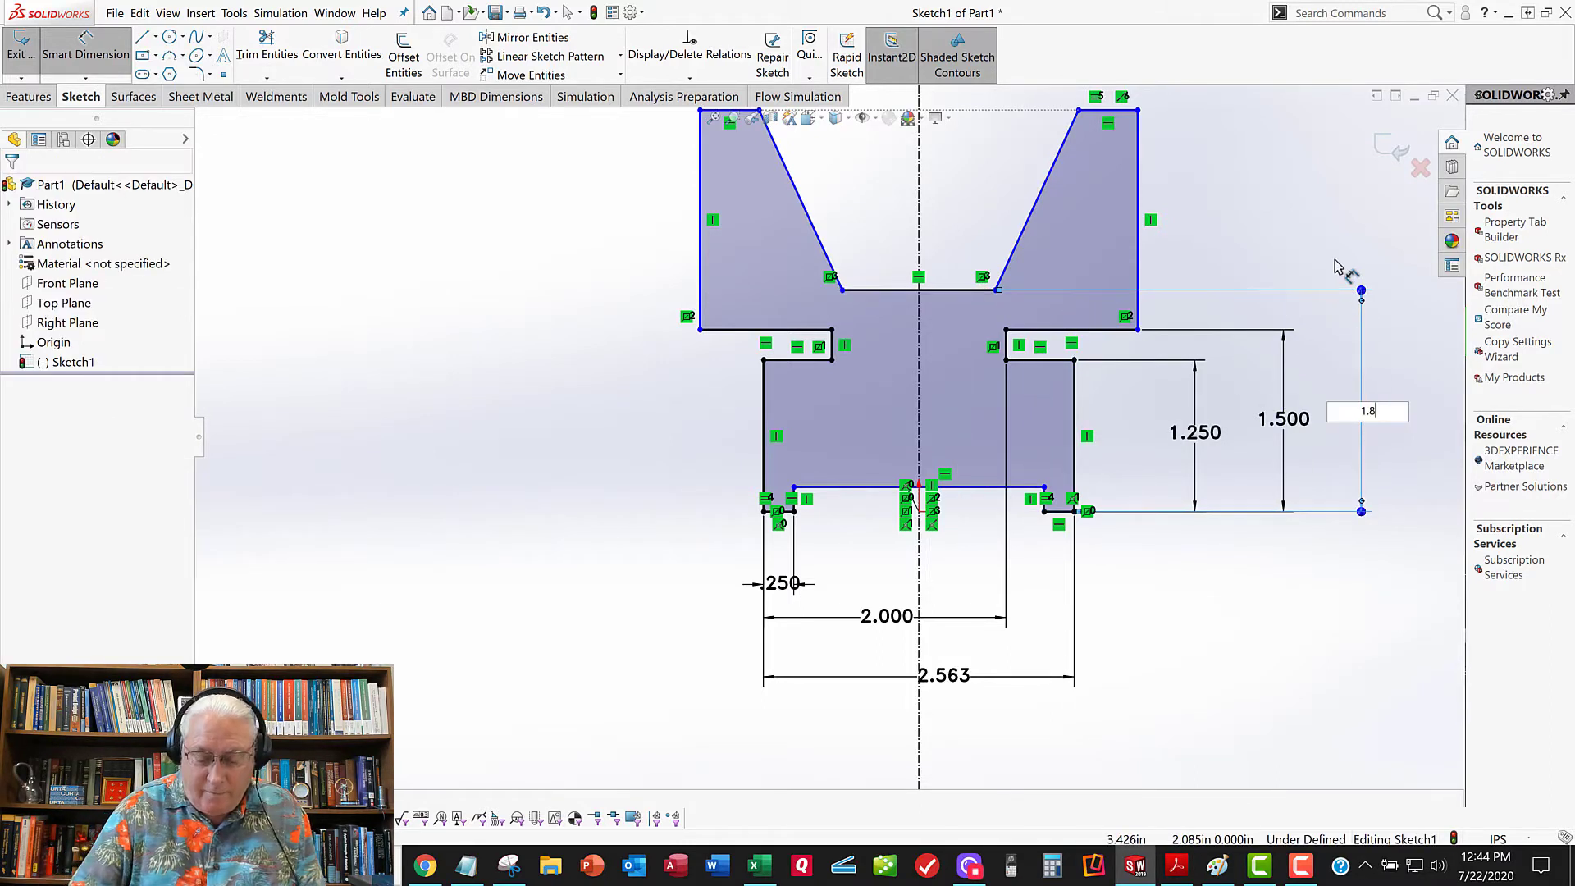
pyautogui.write('75')
pyautogui.press('Return')
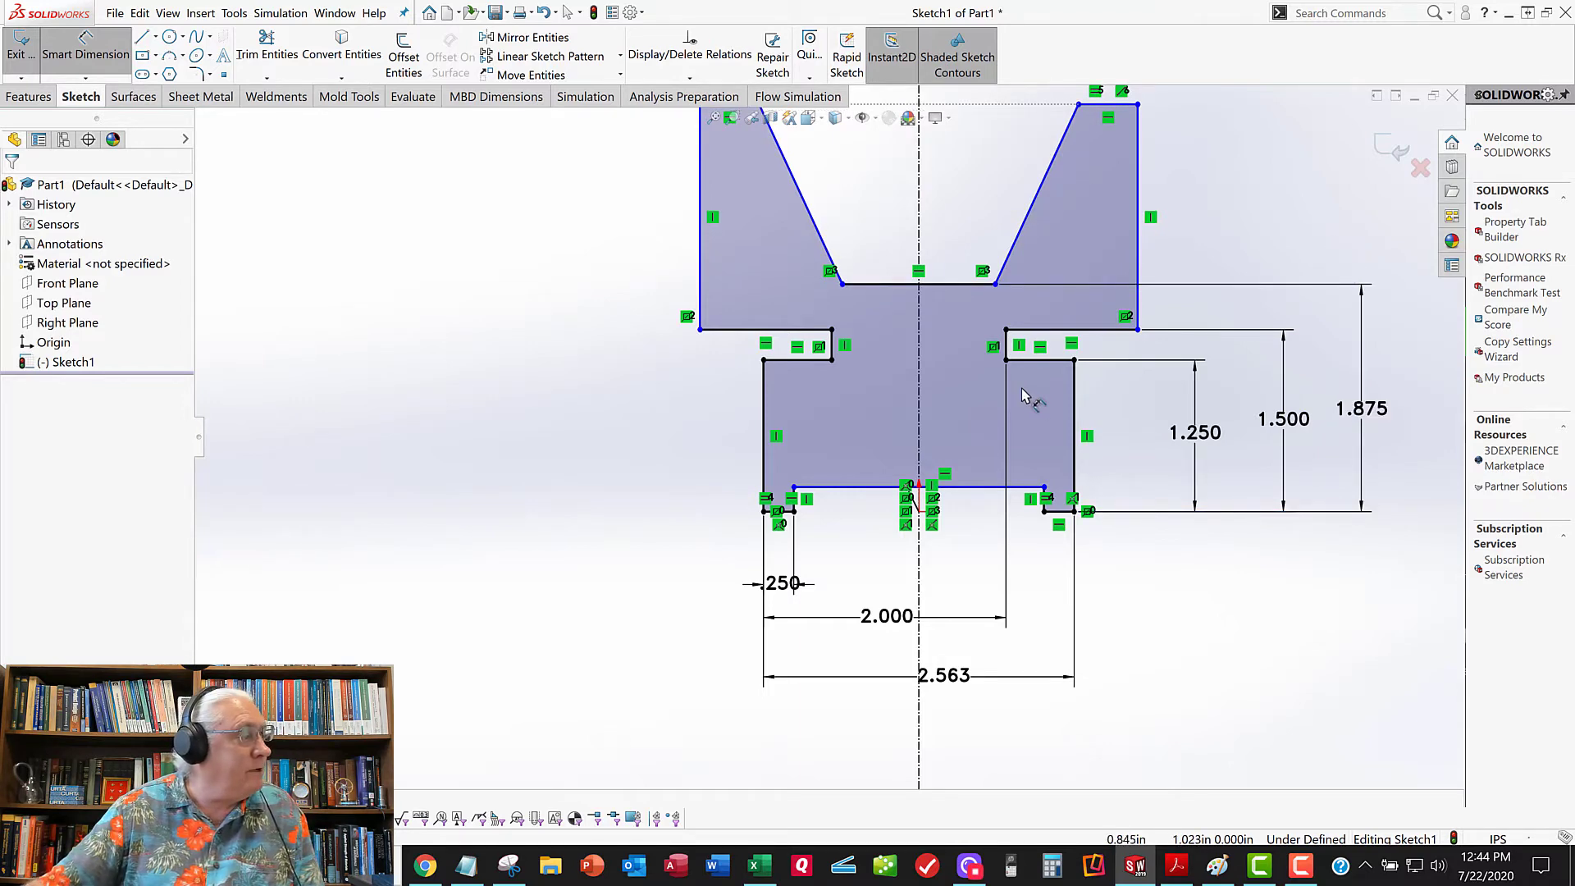
# Dimension the overall height from the right foot's bottom edge to the profile's top right edge as 2.75 in
pyautogui.press('z')
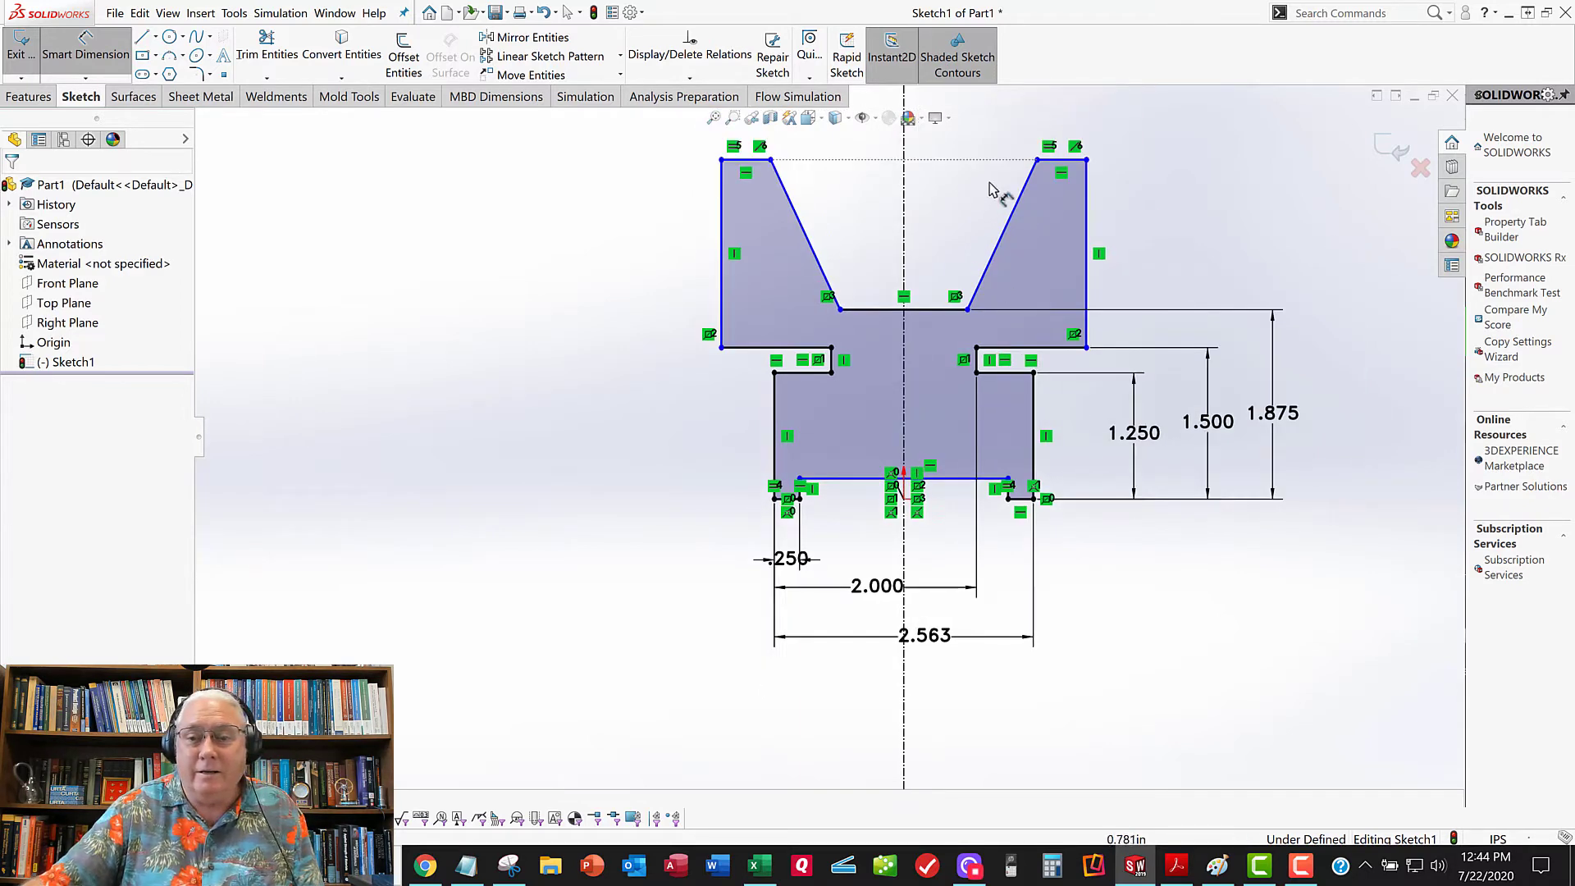
pyautogui.click(1068, 170)
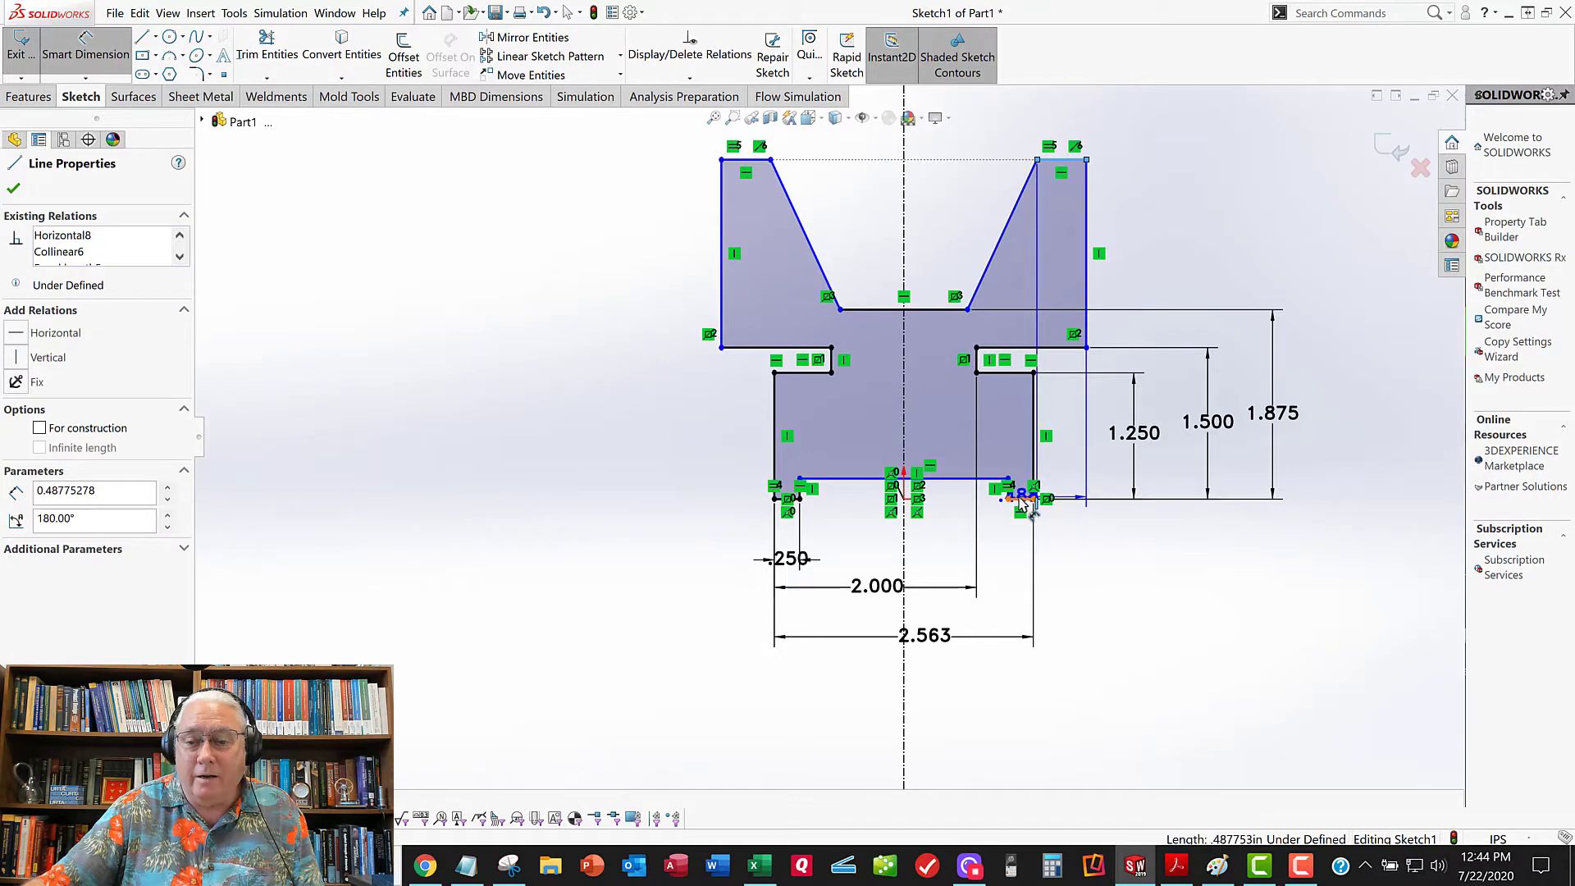
pyautogui.click(1022, 498)
pyautogui.click(1352, 387)
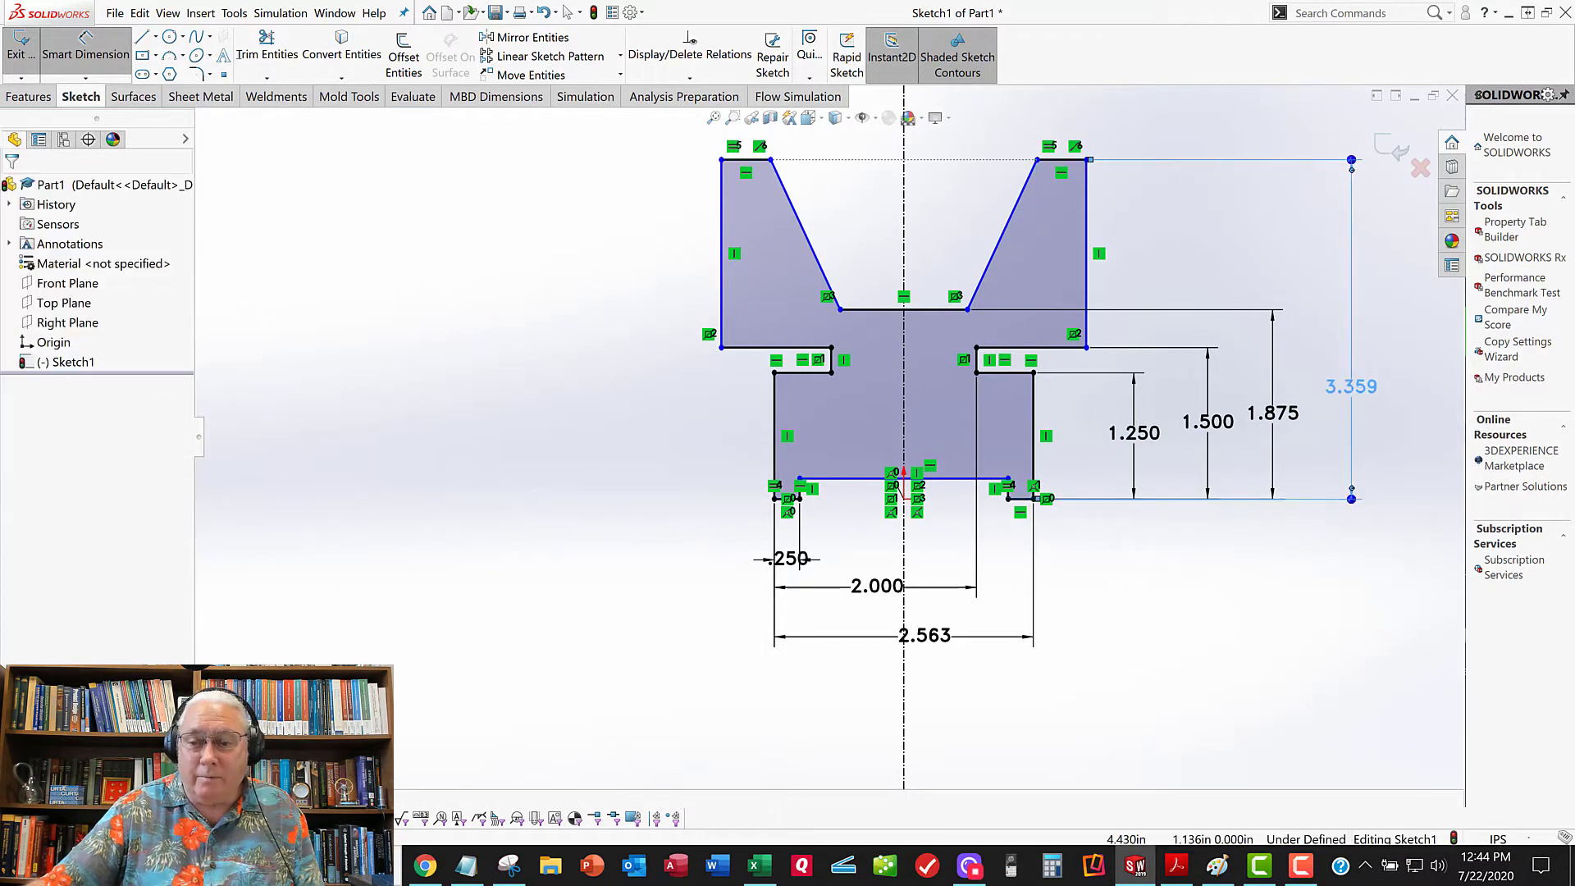
pyautogui.click(1357, 387)
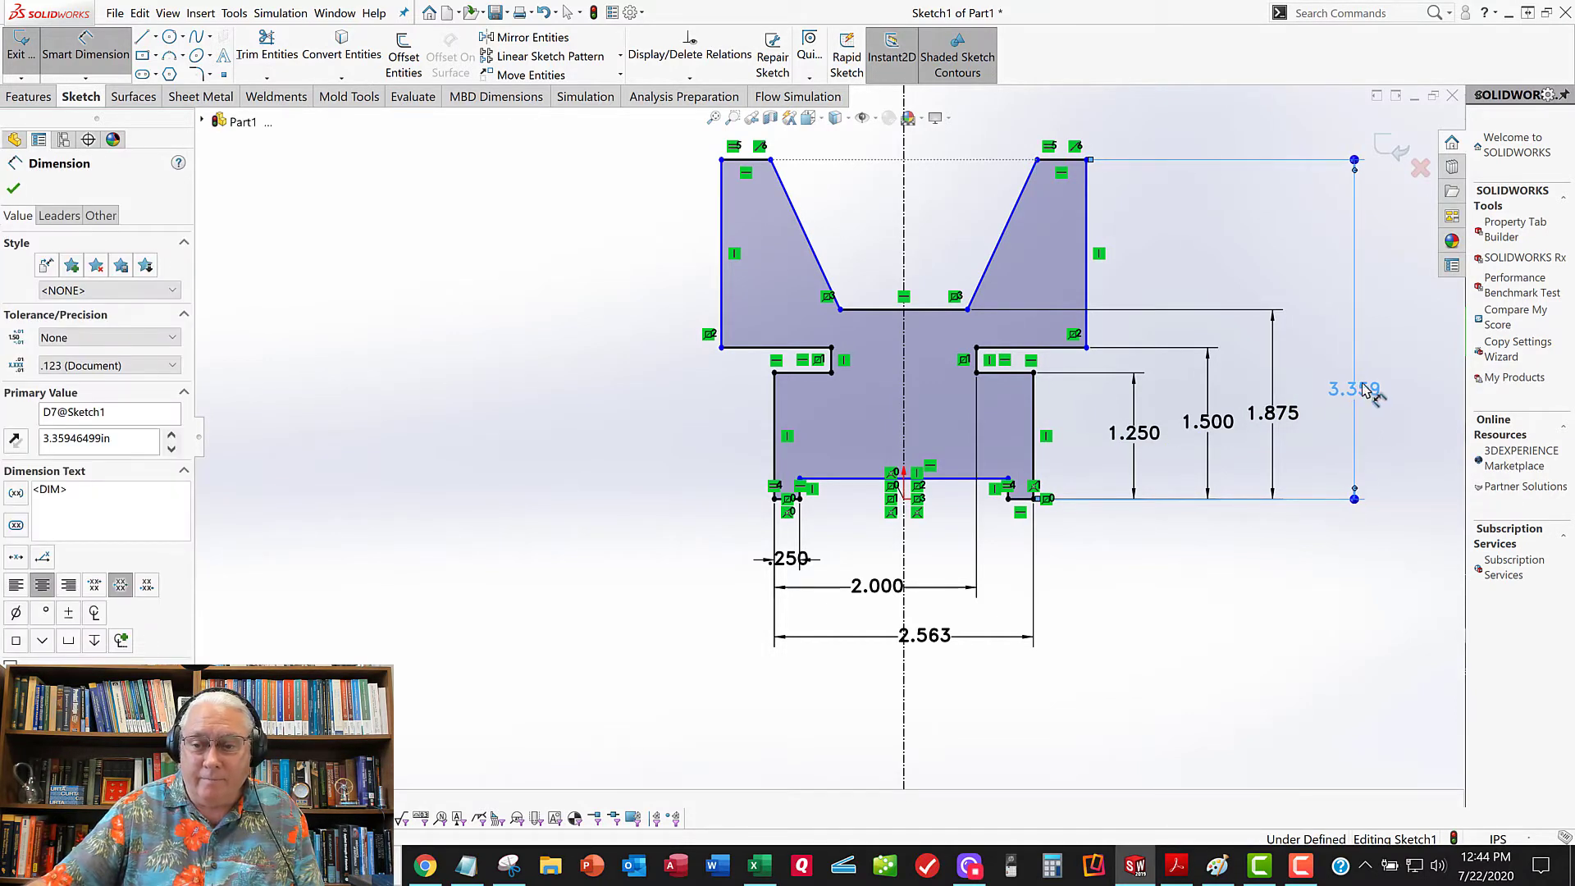
pyautogui.write('2')
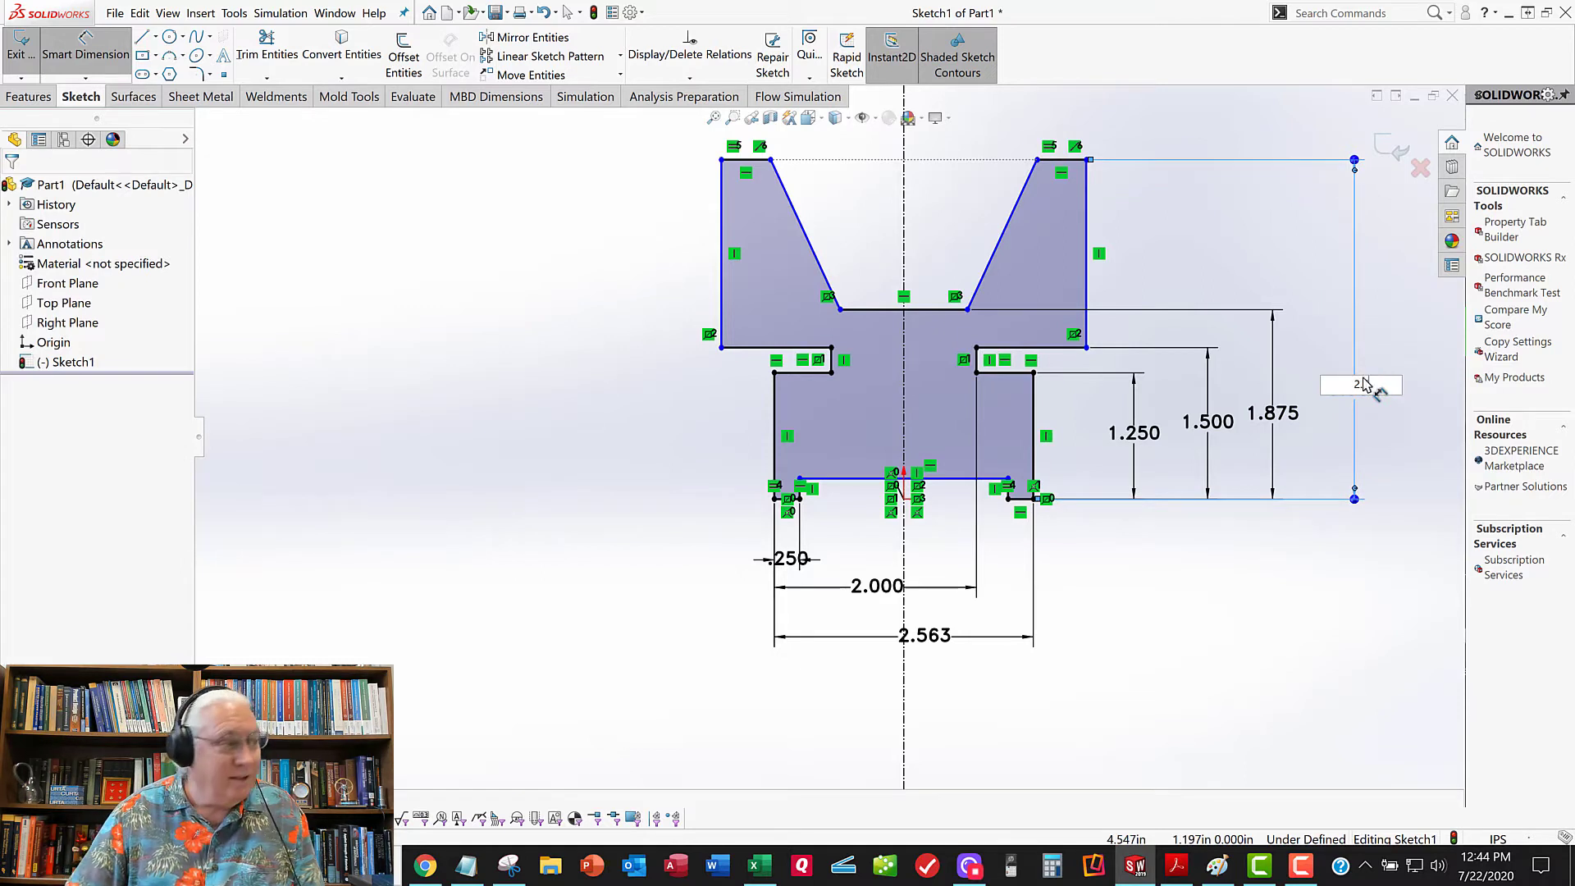
pyautogui.write('.75')
pyautogui.press('Return')
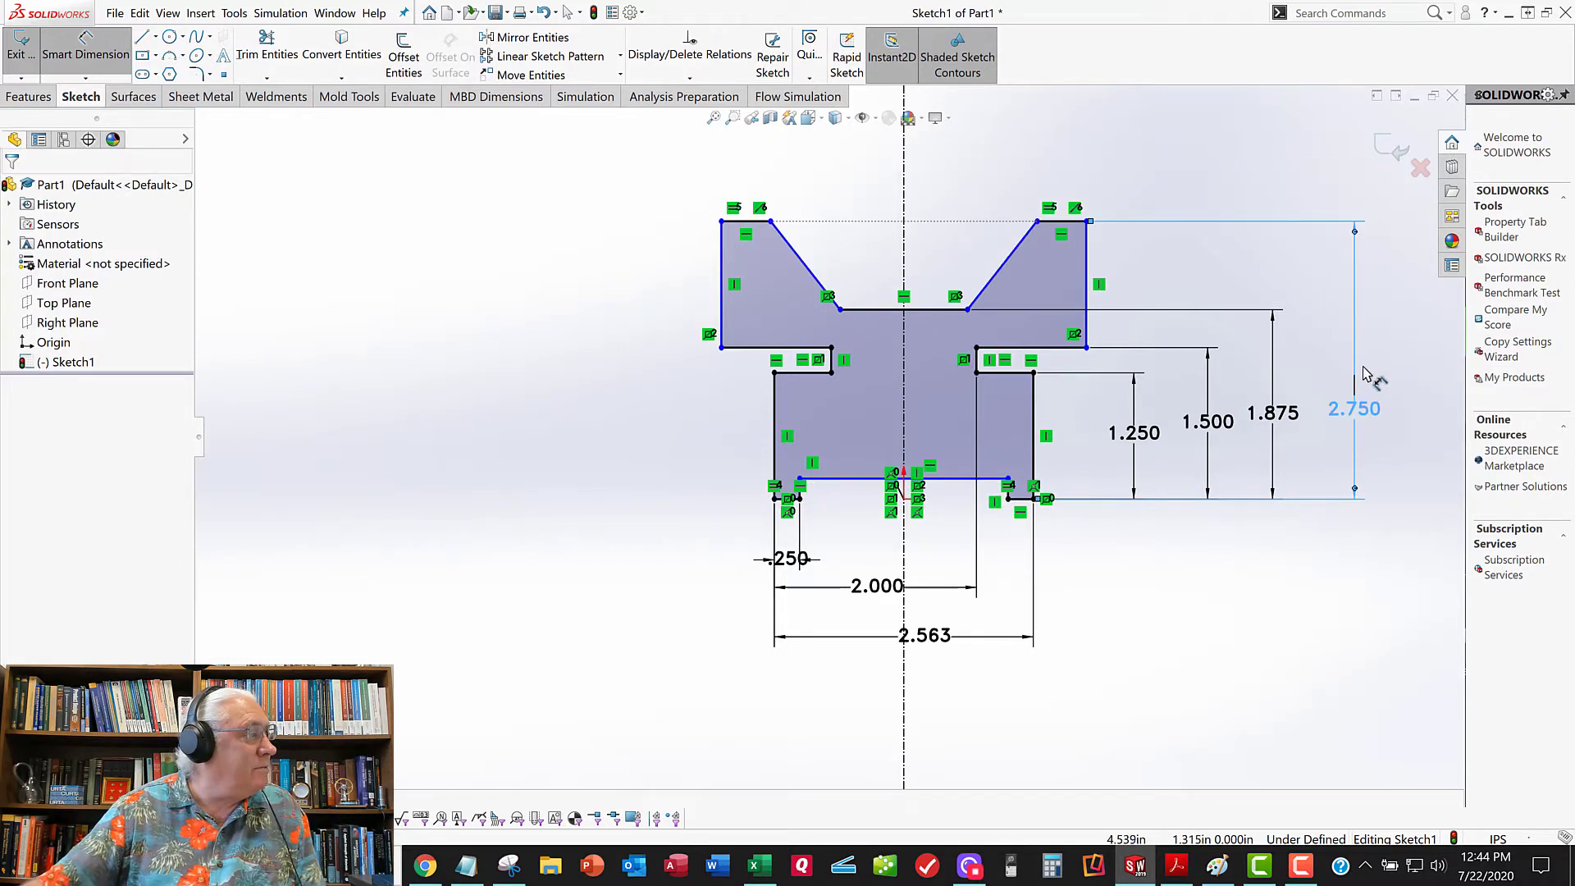
pyautogui.click(1365, 374)
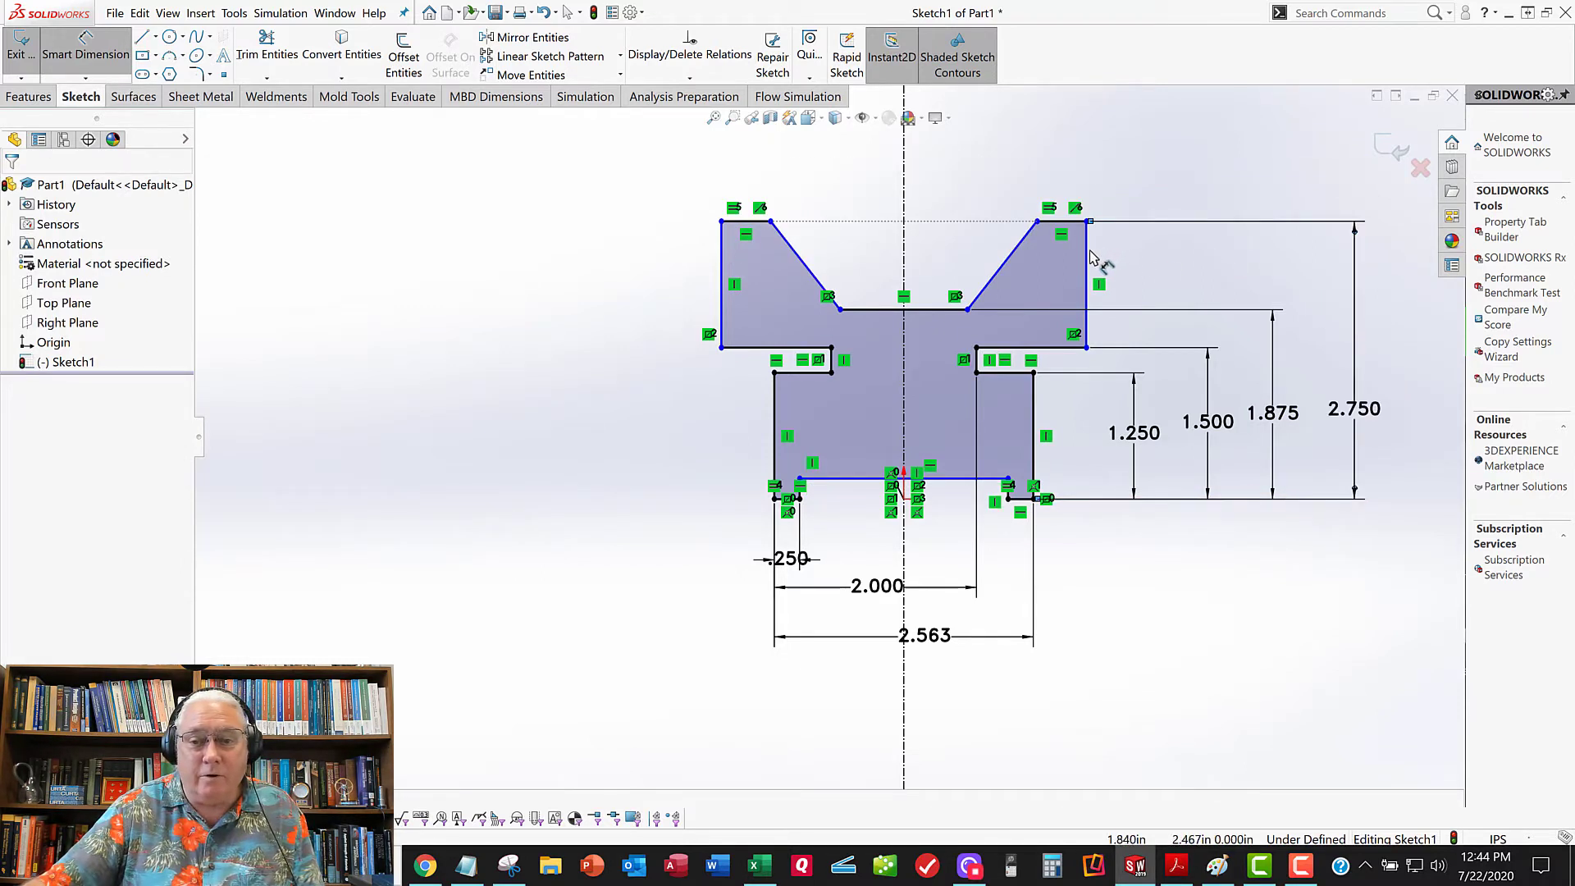
pyautogui.click(1087, 261)
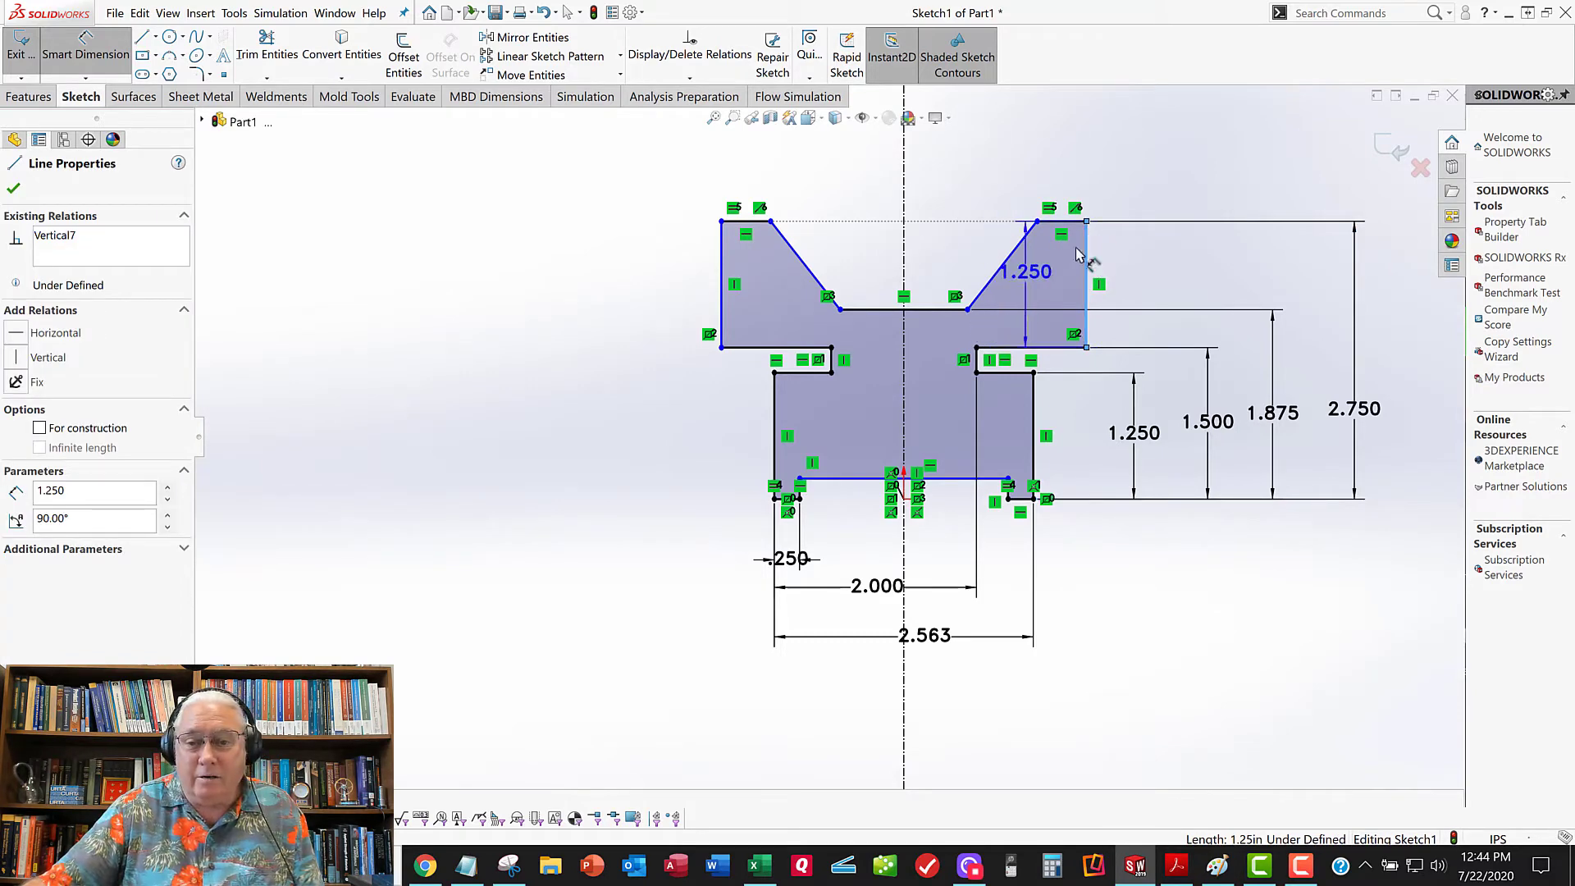
pyautogui.press('Escape')
pyautogui.press('Escape')
# Delete the horizontal line at the bottom of the V together with its associated height dimension
pyautogui.scroll(-3, 1034, 238)
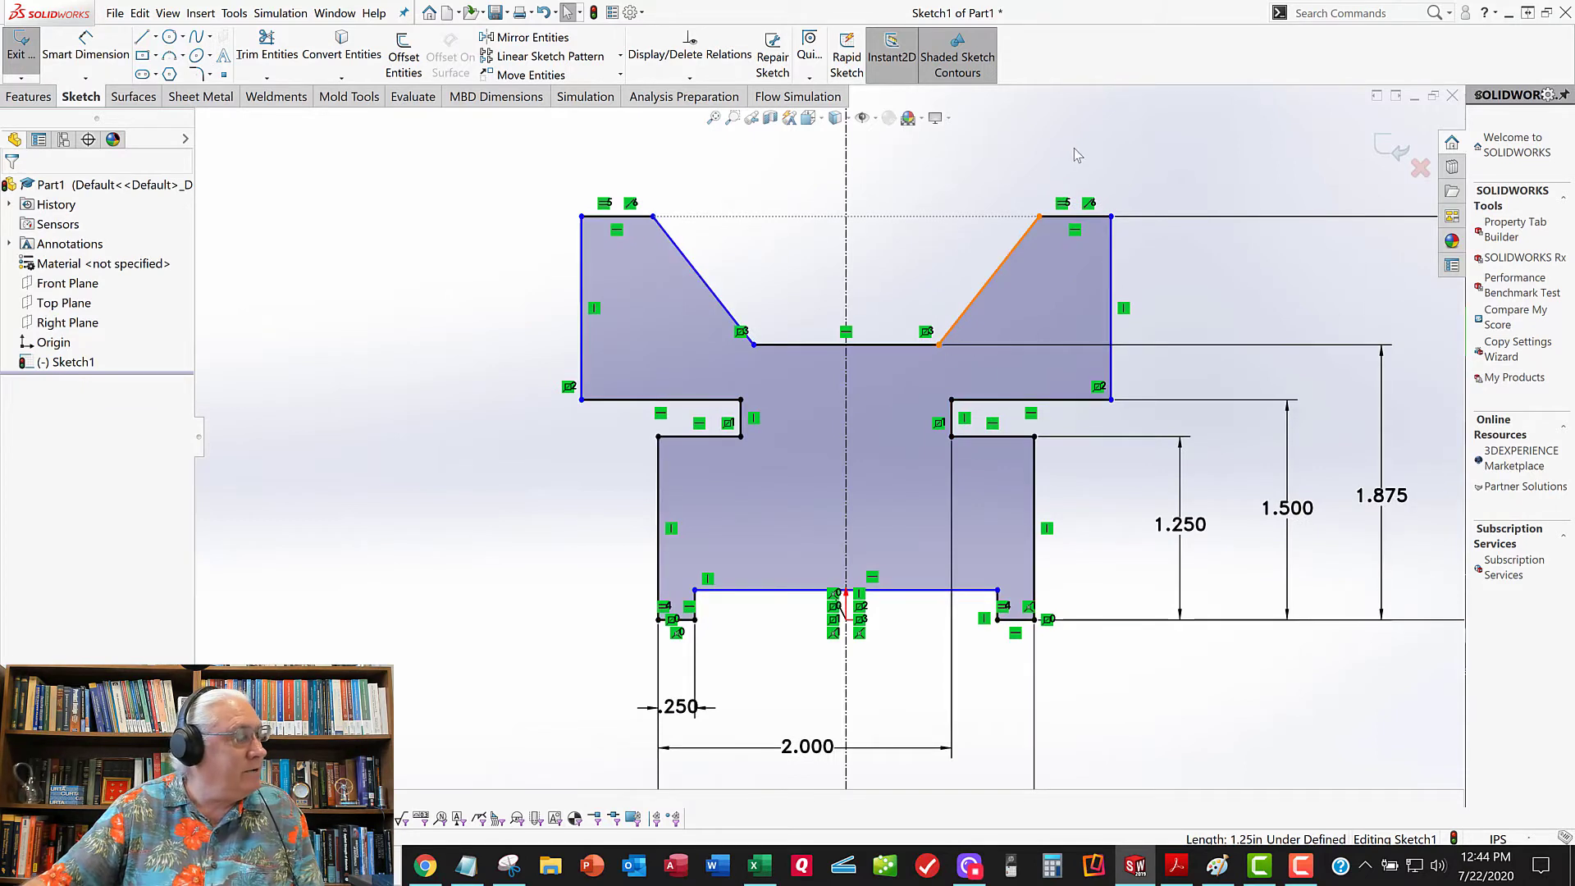
pyautogui.click(899, 344)
pyautogui.press('Delete')
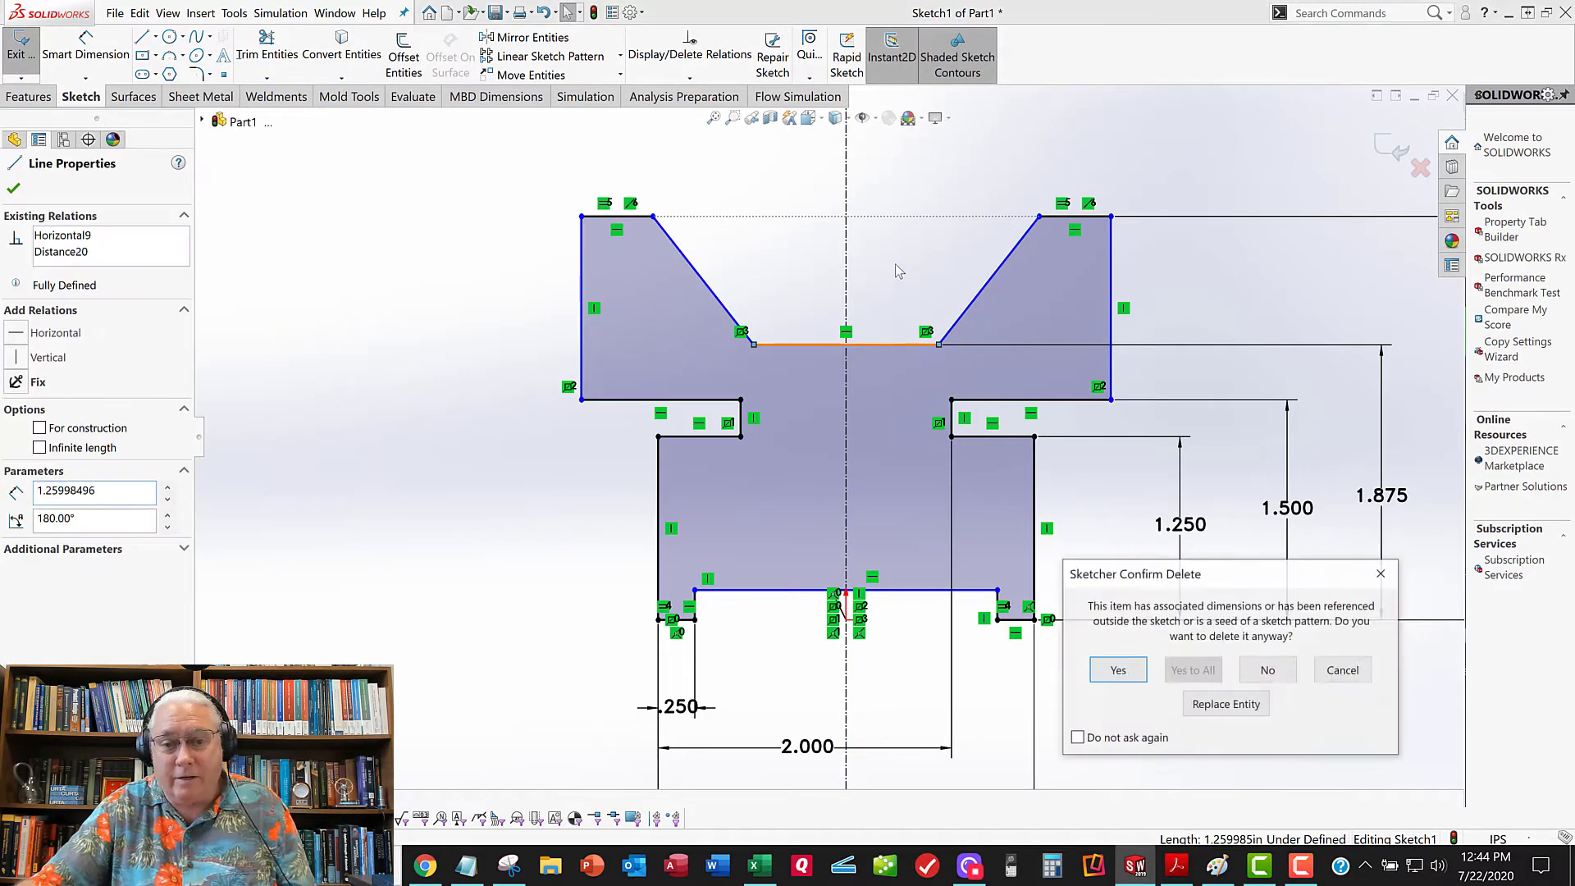
pyautogui.click(1107, 669)
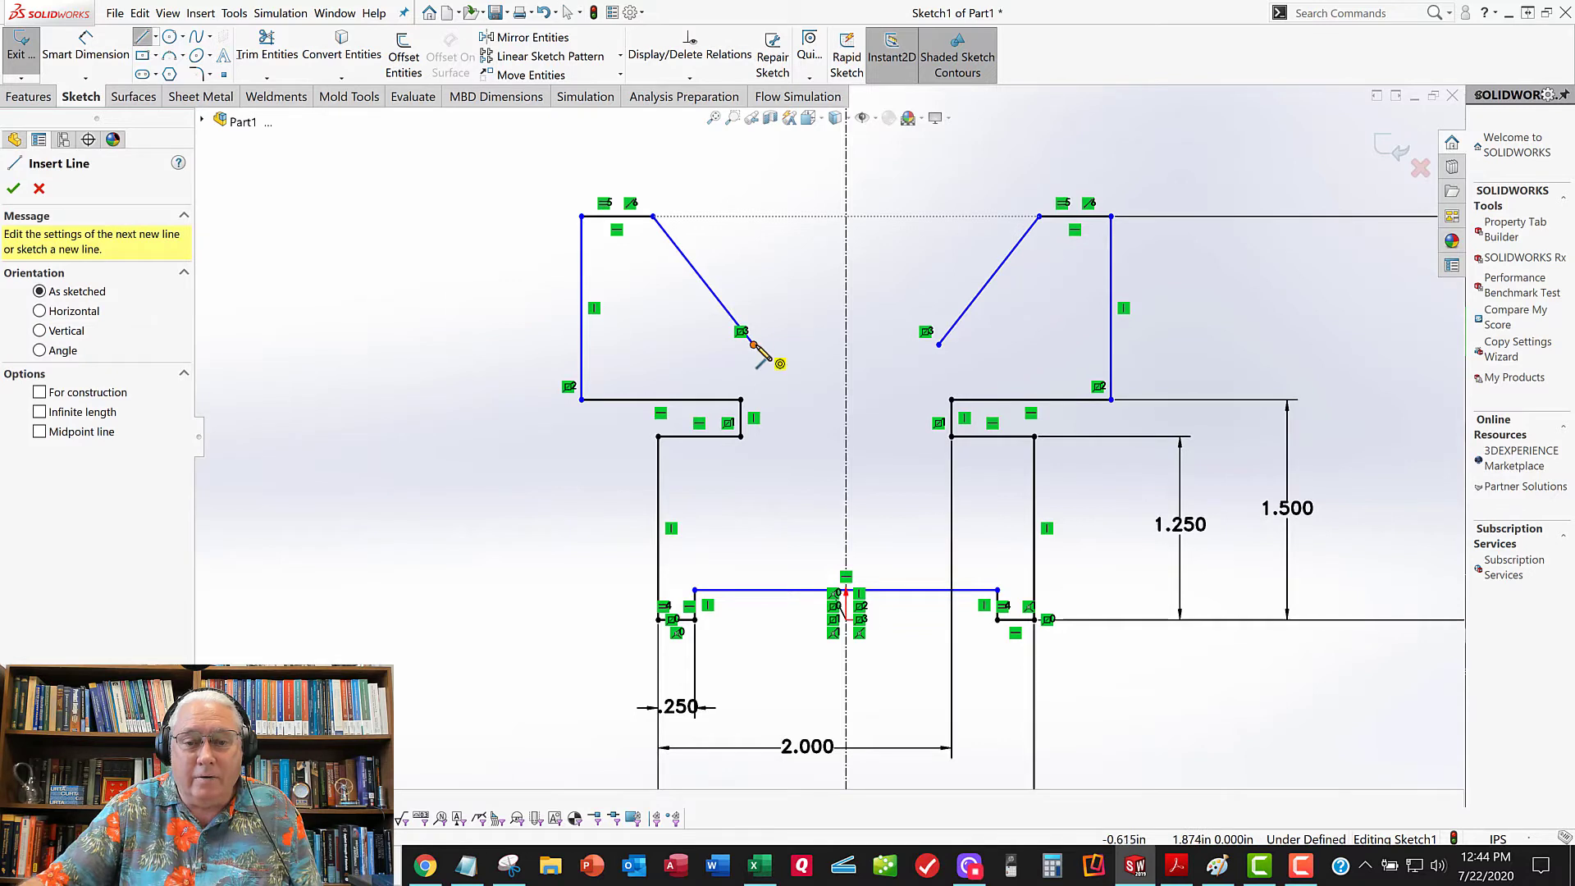
# Draw a relief slot about .2 in deep between the V's lower endpoints and narrow it to about .226 in each side of the centerline
pyautogui.click(754, 346)
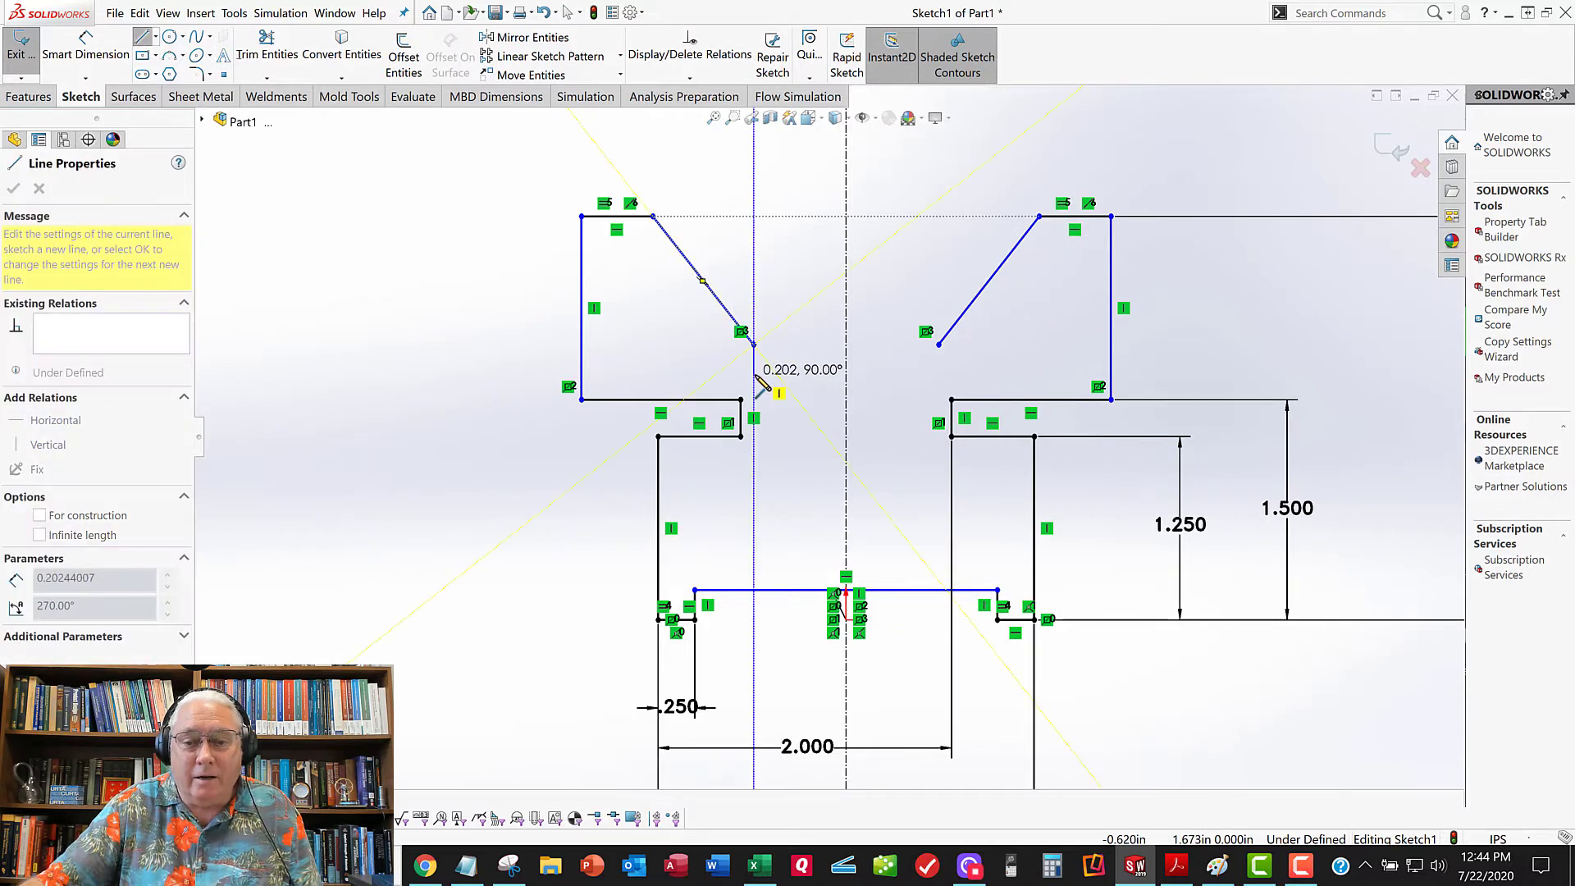
pyautogui.click(754, 374)
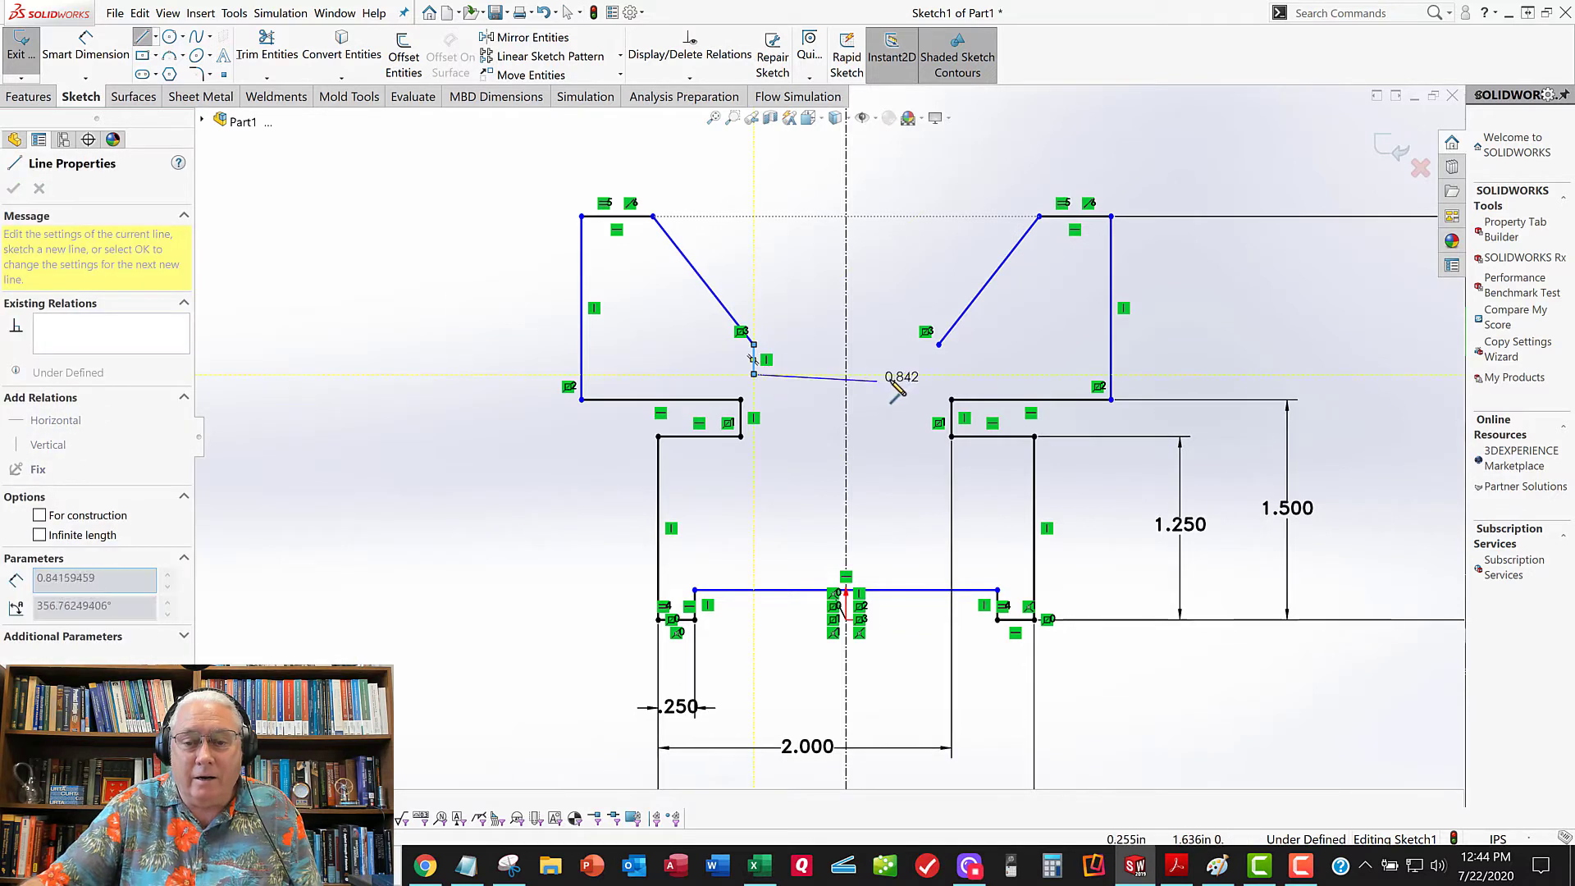
pyautogui.click(939, 374)
pyautogui.click(938, 345)
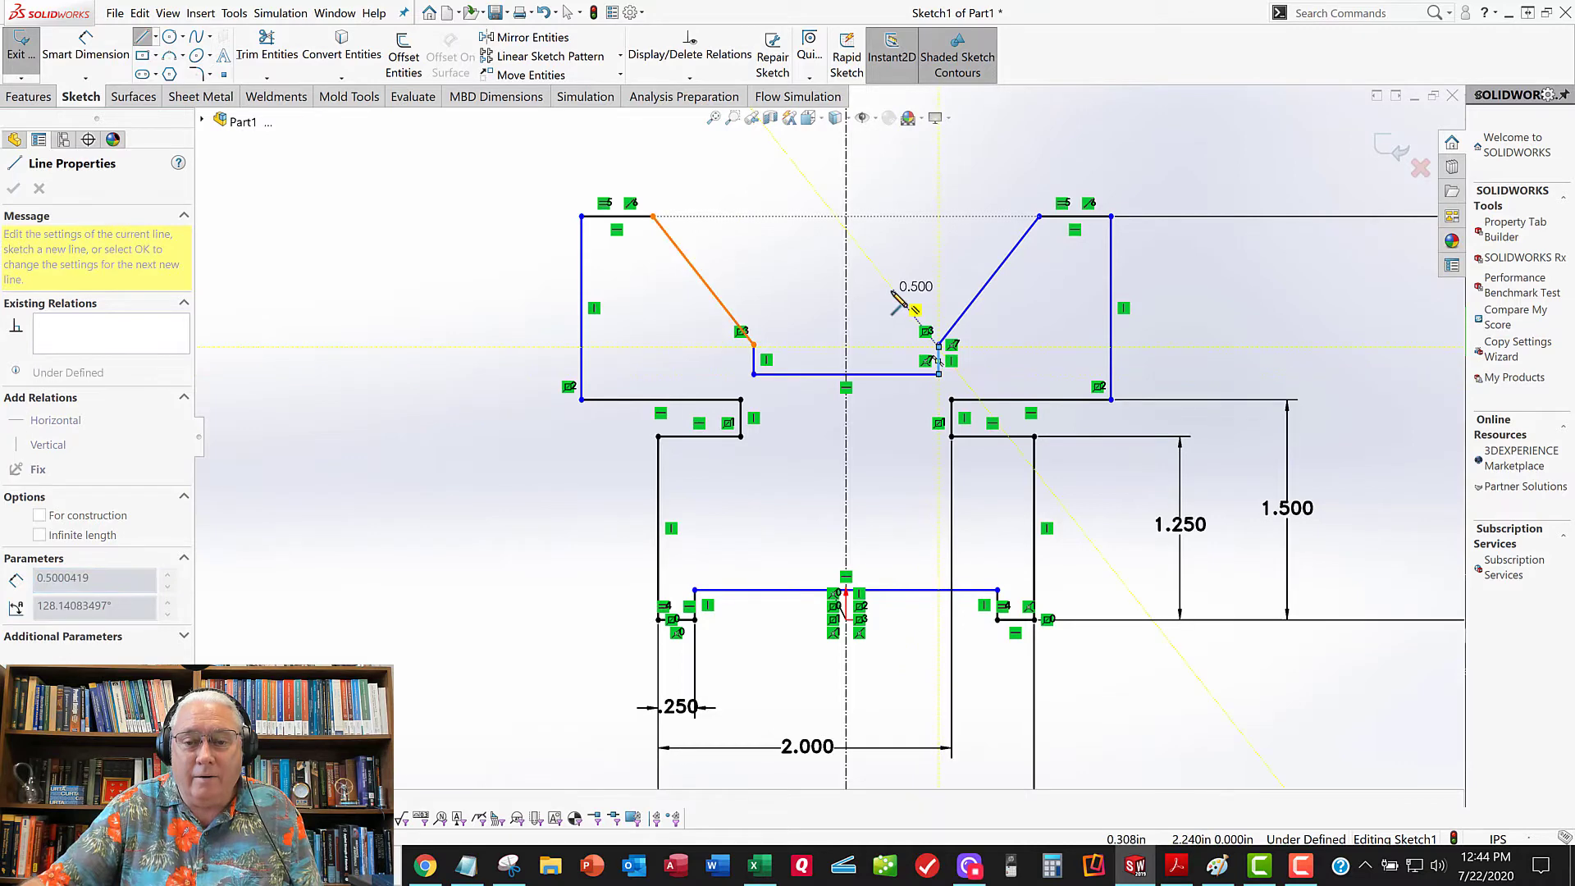
pyautogui.press('Escape')
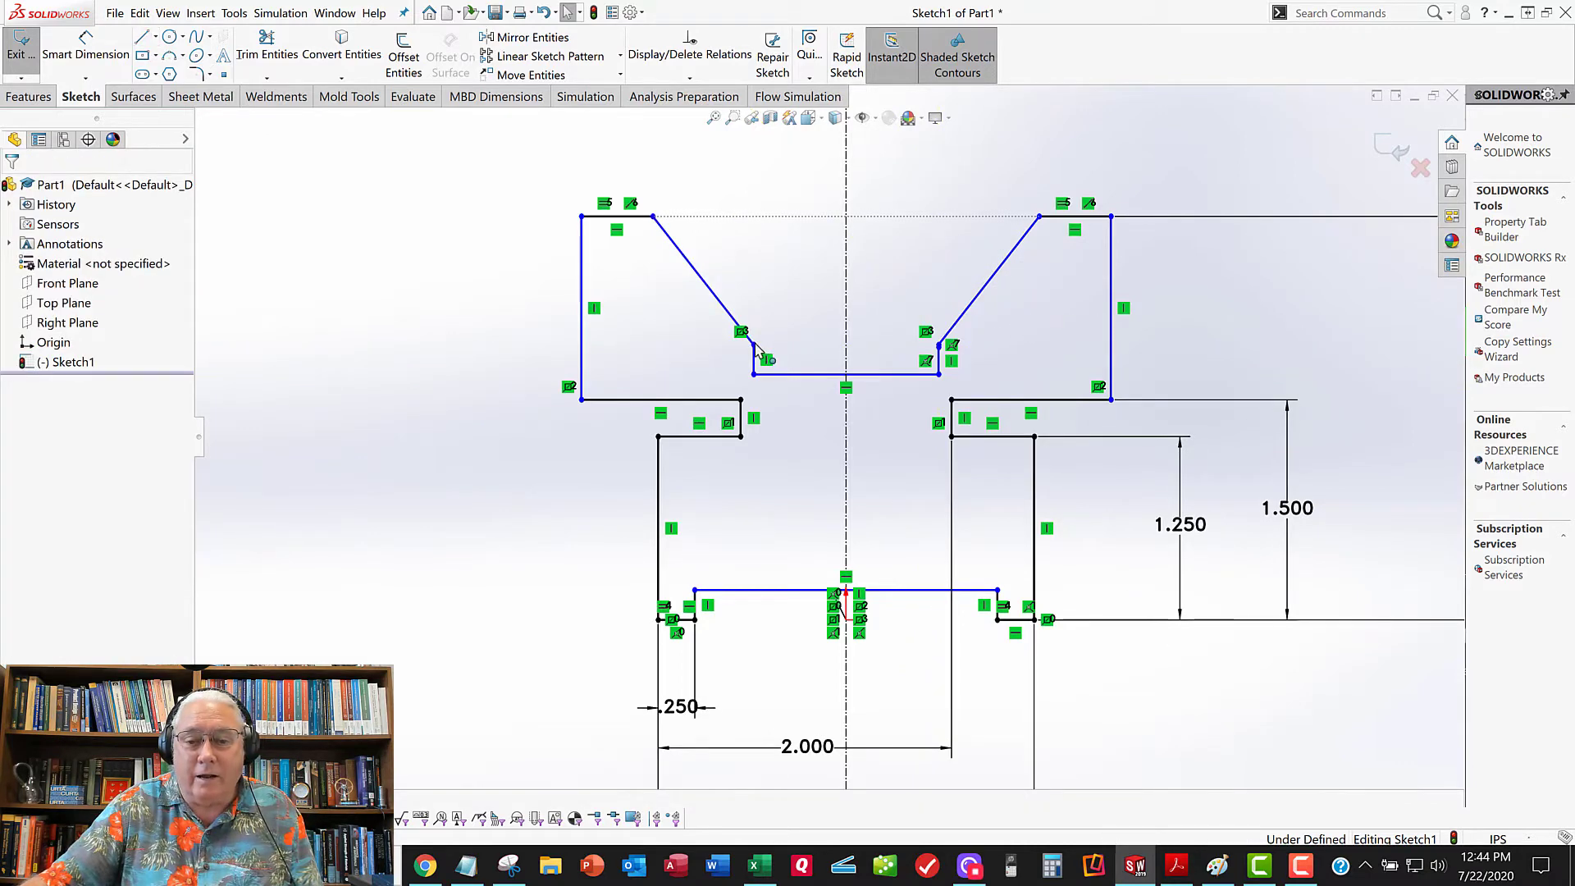
pyautogui.moveTo(755, 346); pyautogui.dragTo(814, 353)
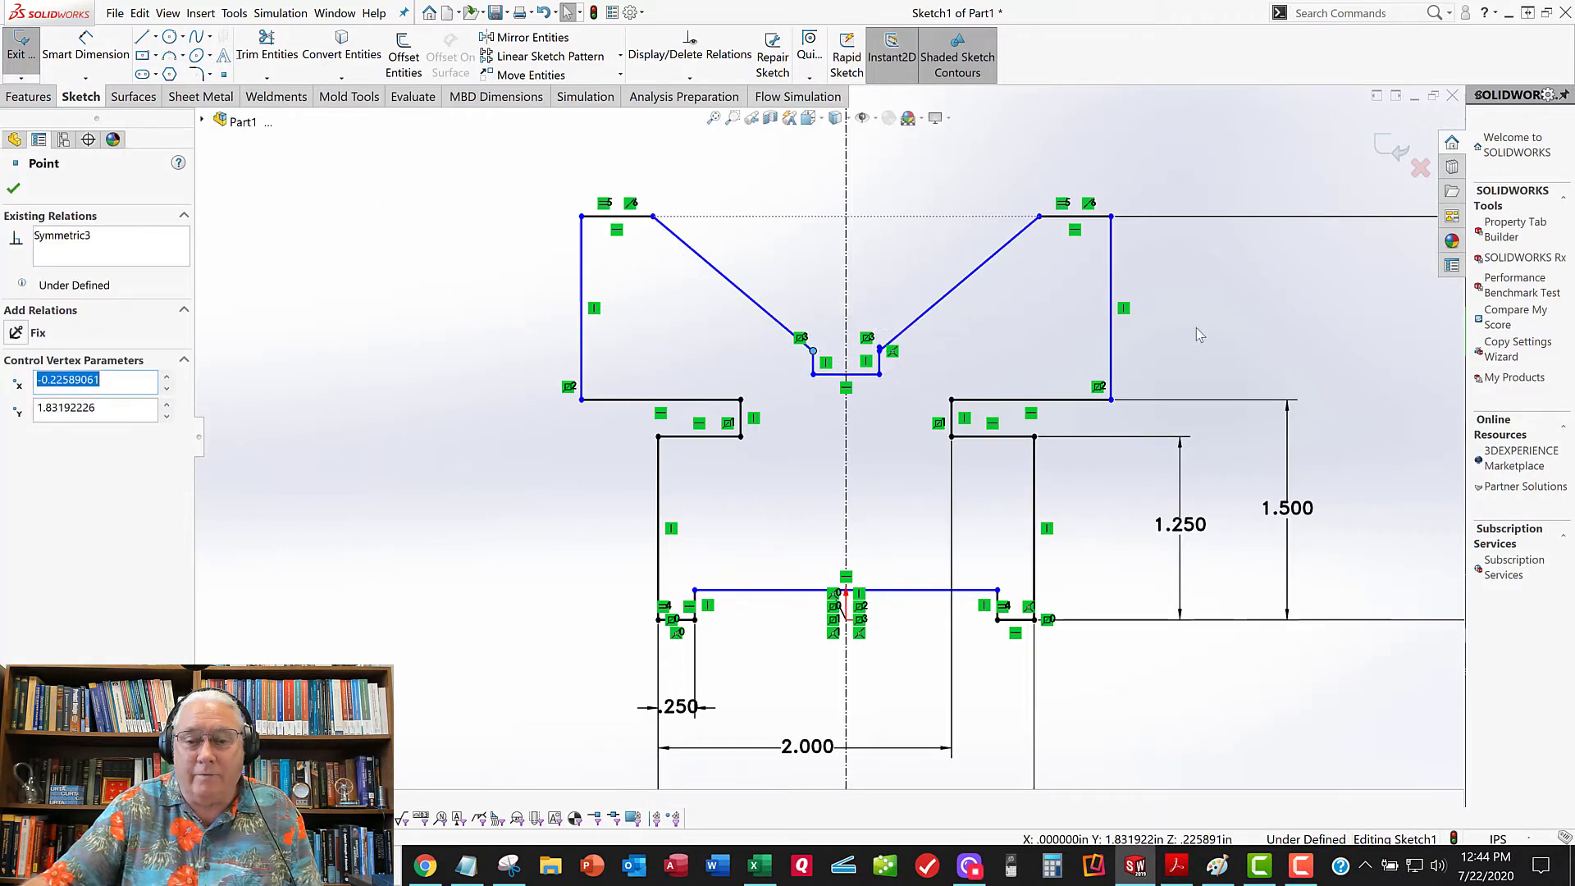
pyautogui.click(1217, 315)
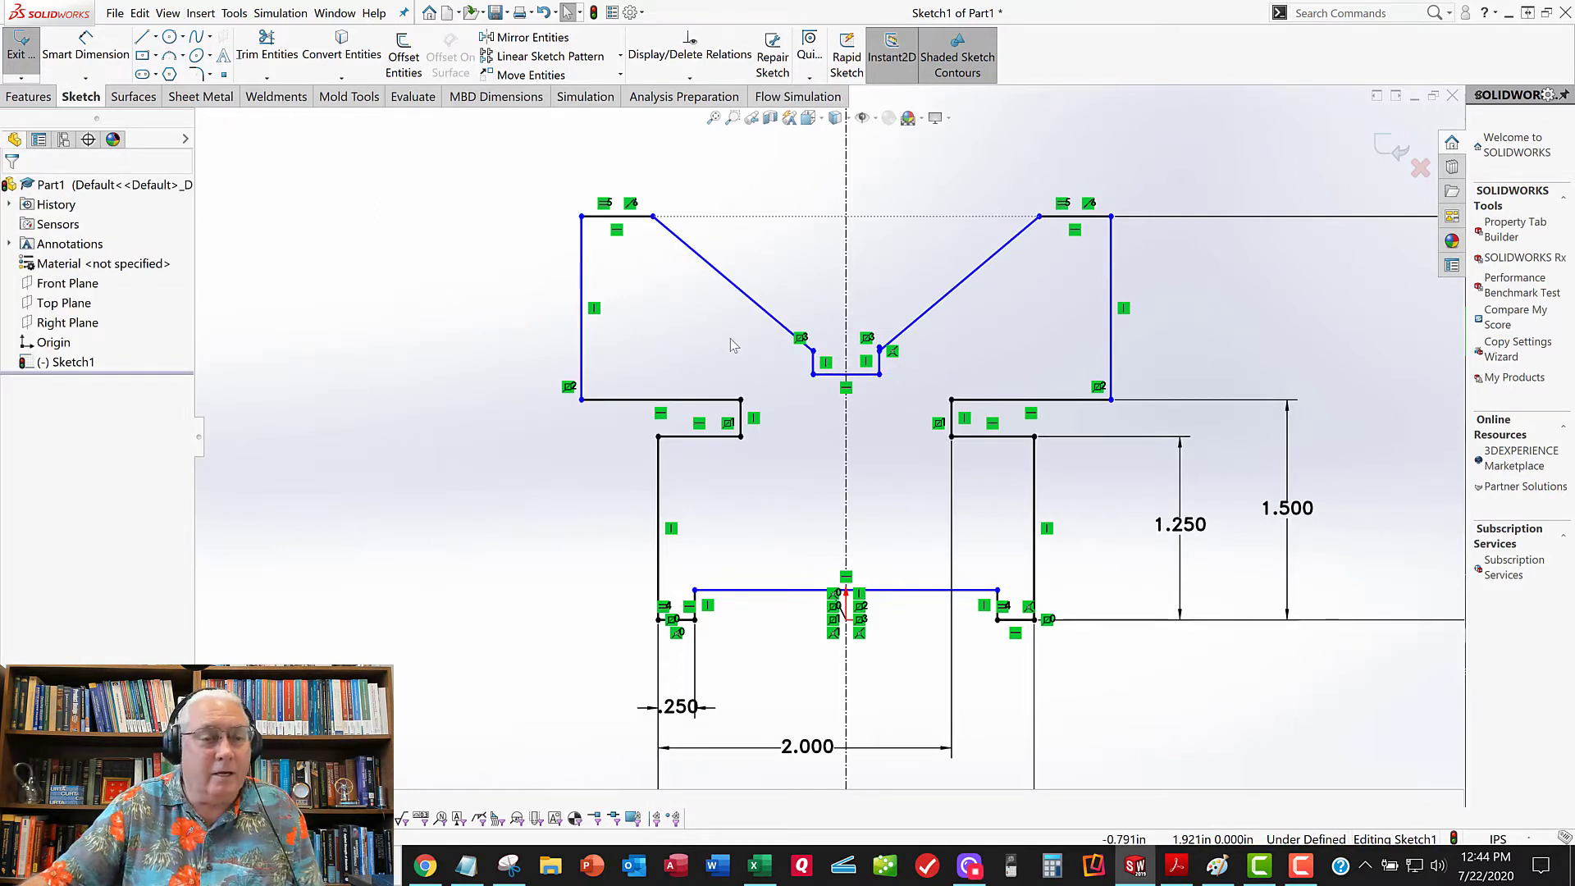
pyautogui.click(90, 57)
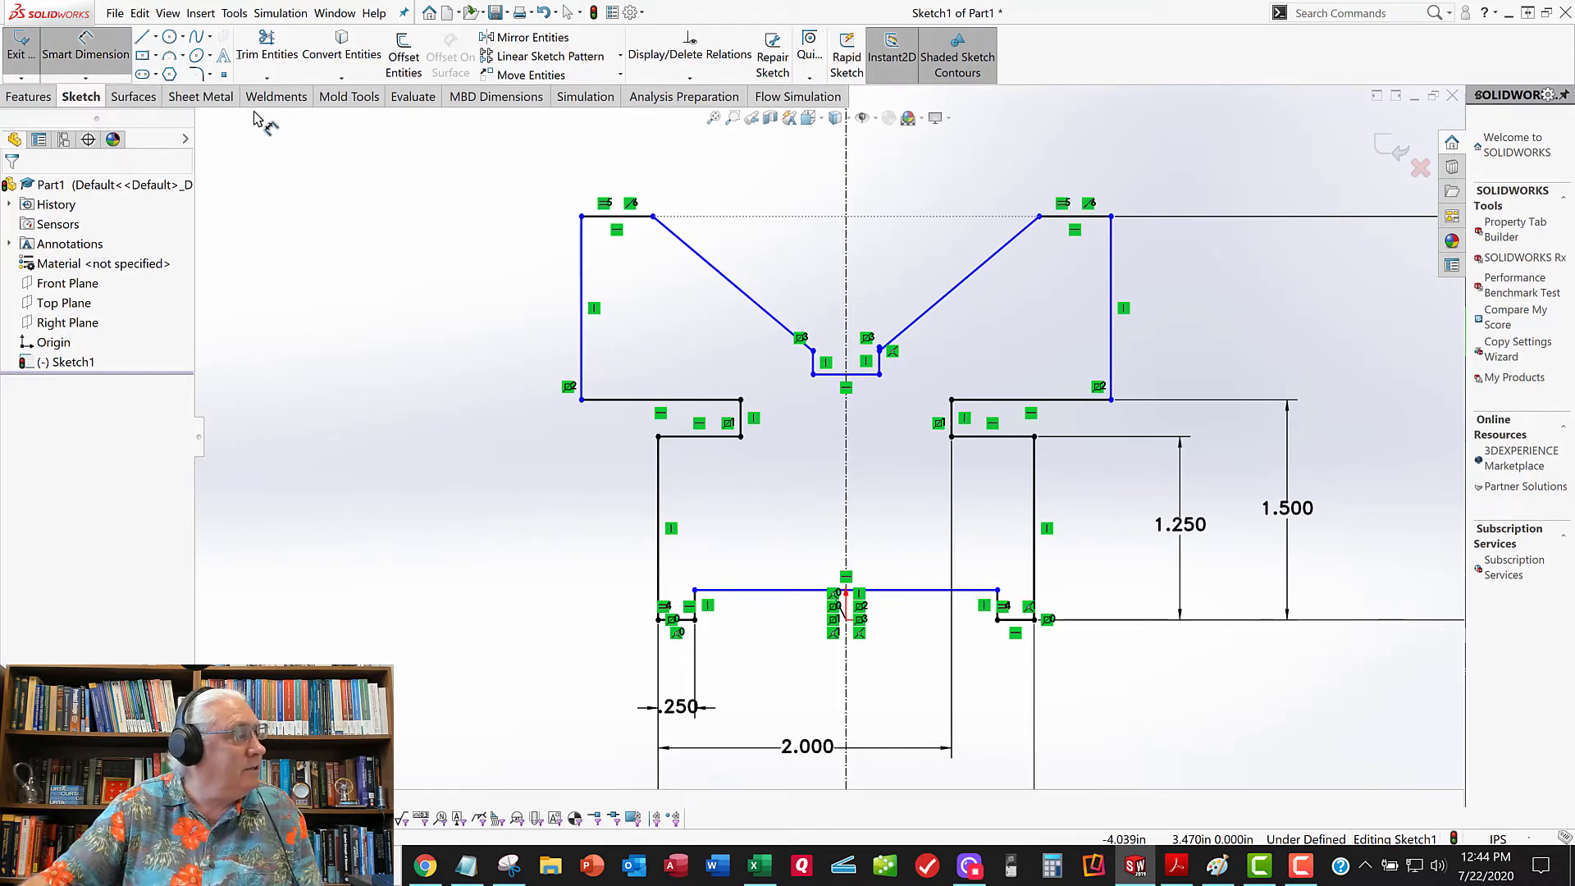
pyautogui.click(1111, 271)
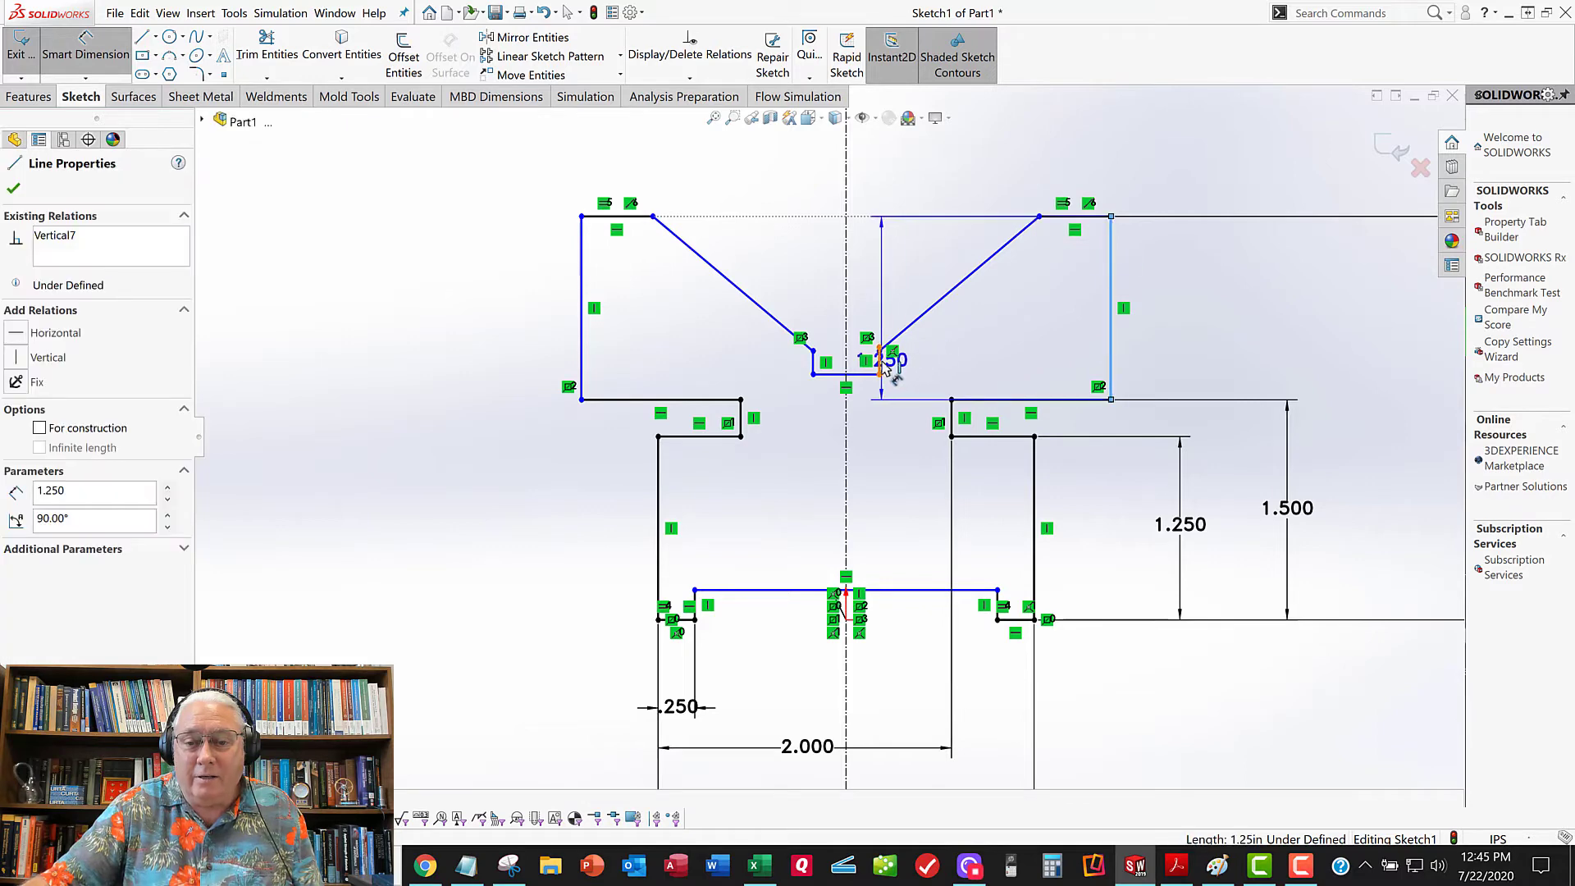
pyautogui.press('Escape')
# Merge the lower endpoint of the V's right sloped line with the upper endpoint of the relief slot's right wall
pyautogui.scroll(3, 901, 342)
pyautogui.scroll(-6, 872, 397)
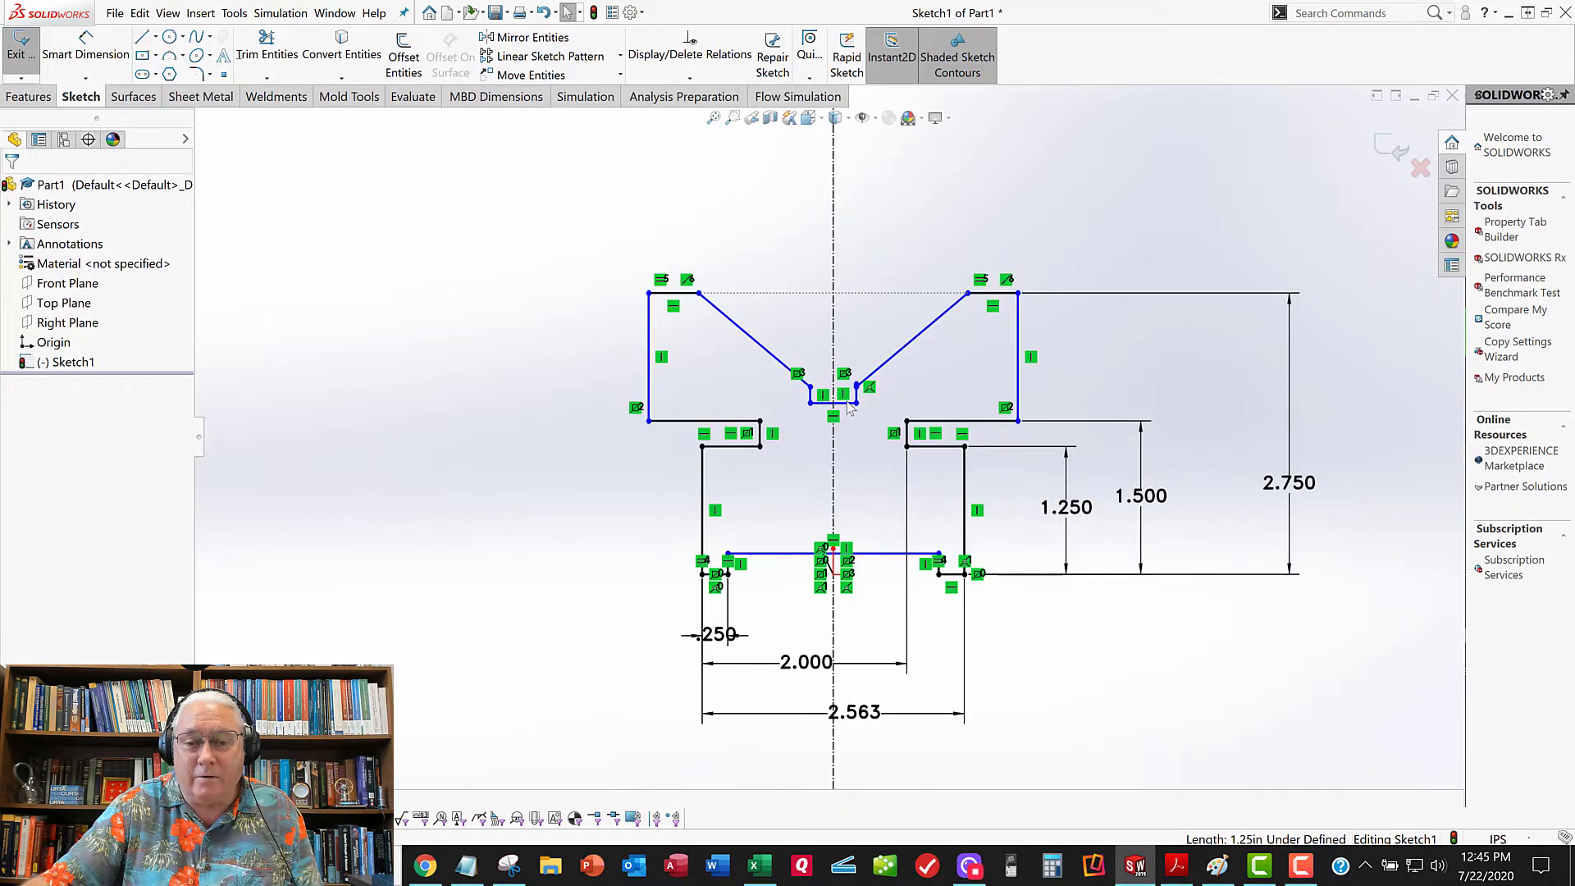
pyautogui.scroll(-6, 872, 397)
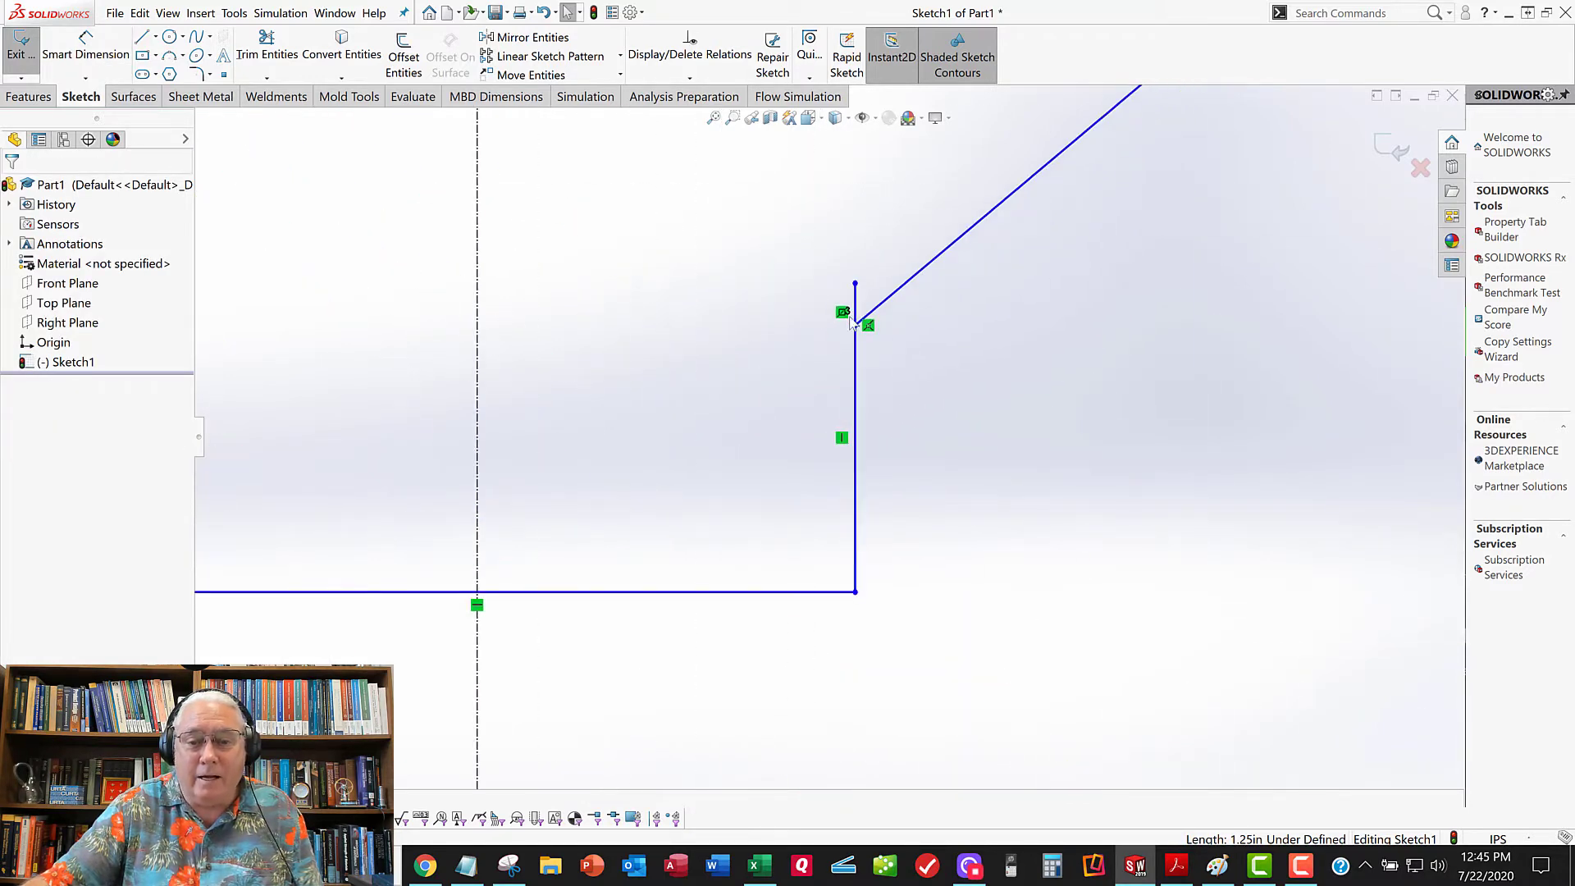
pyautogui.scroll(5, 919, 410)
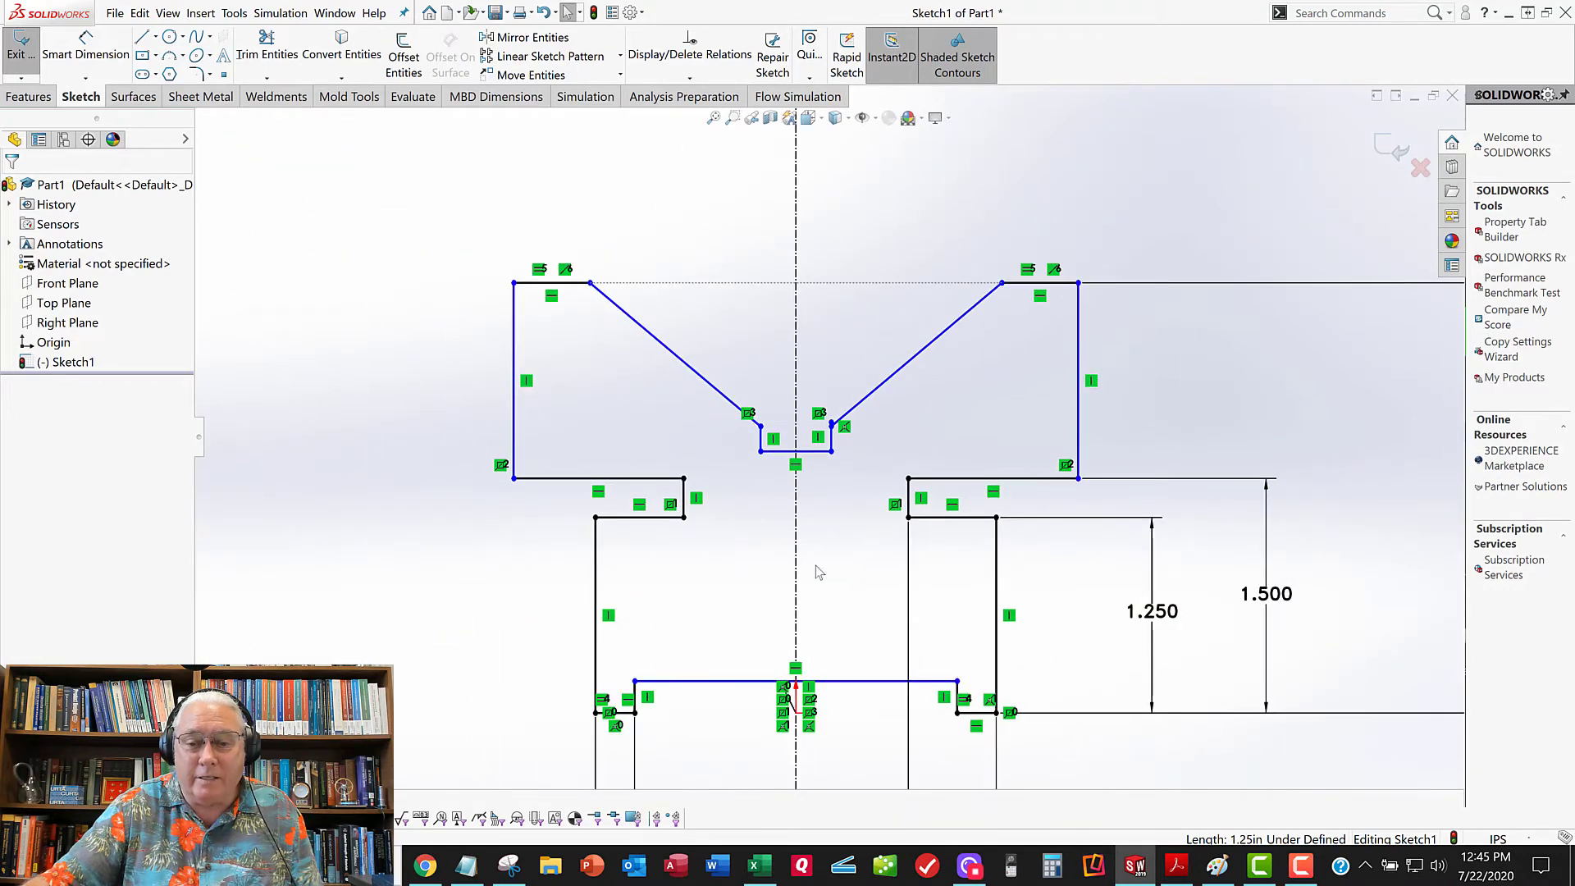
pyautogui.scroll(-8, 836, 435)
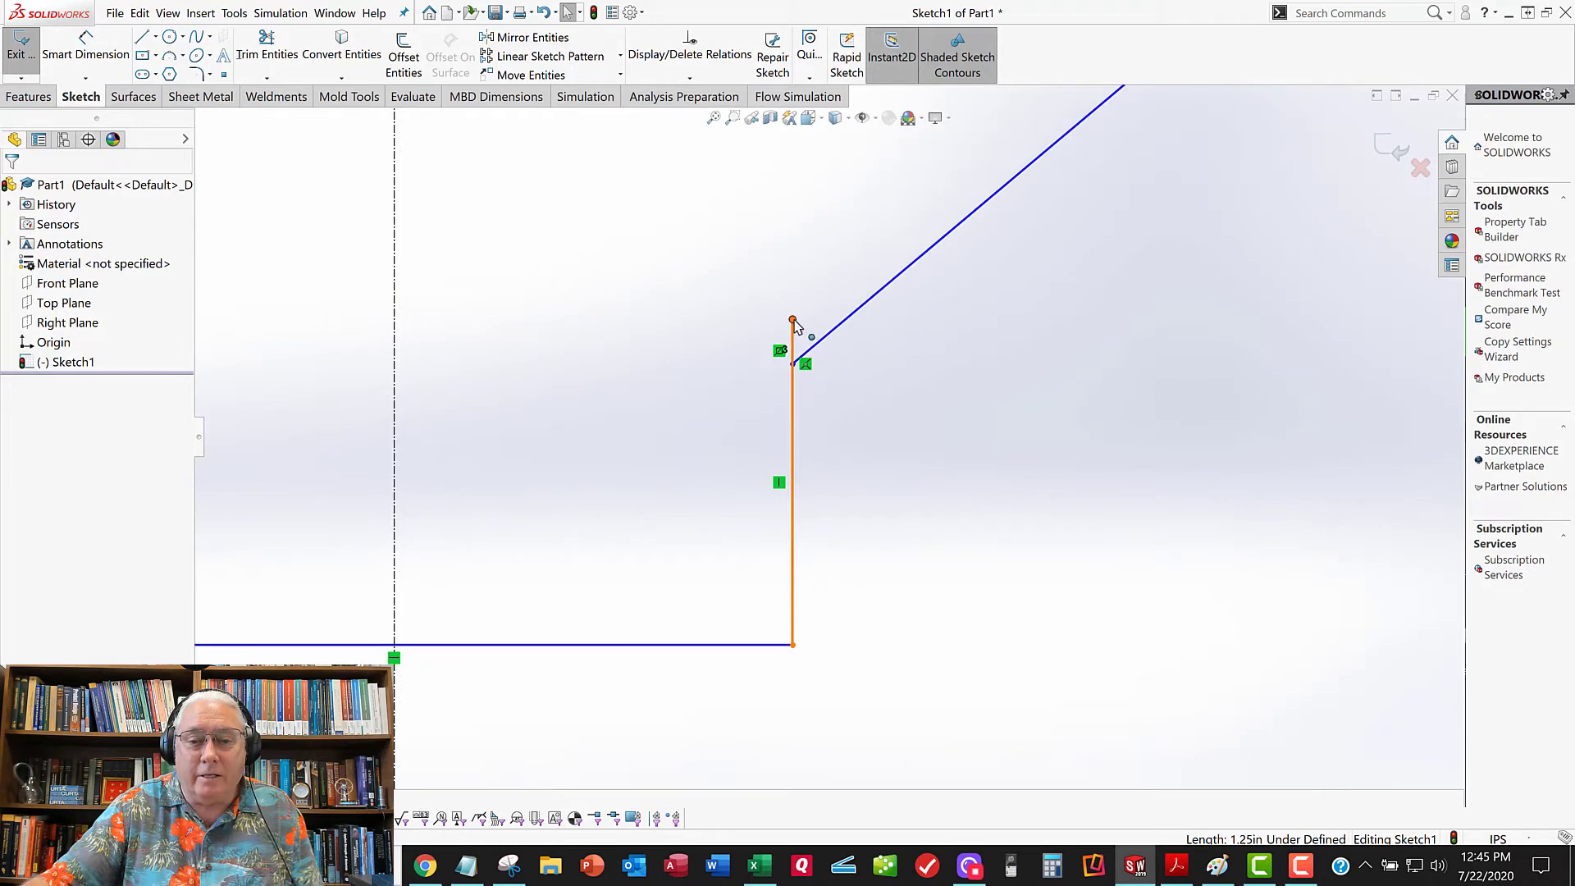
pyautogui.click(793, 310)
pyautogui.click(804, 292)
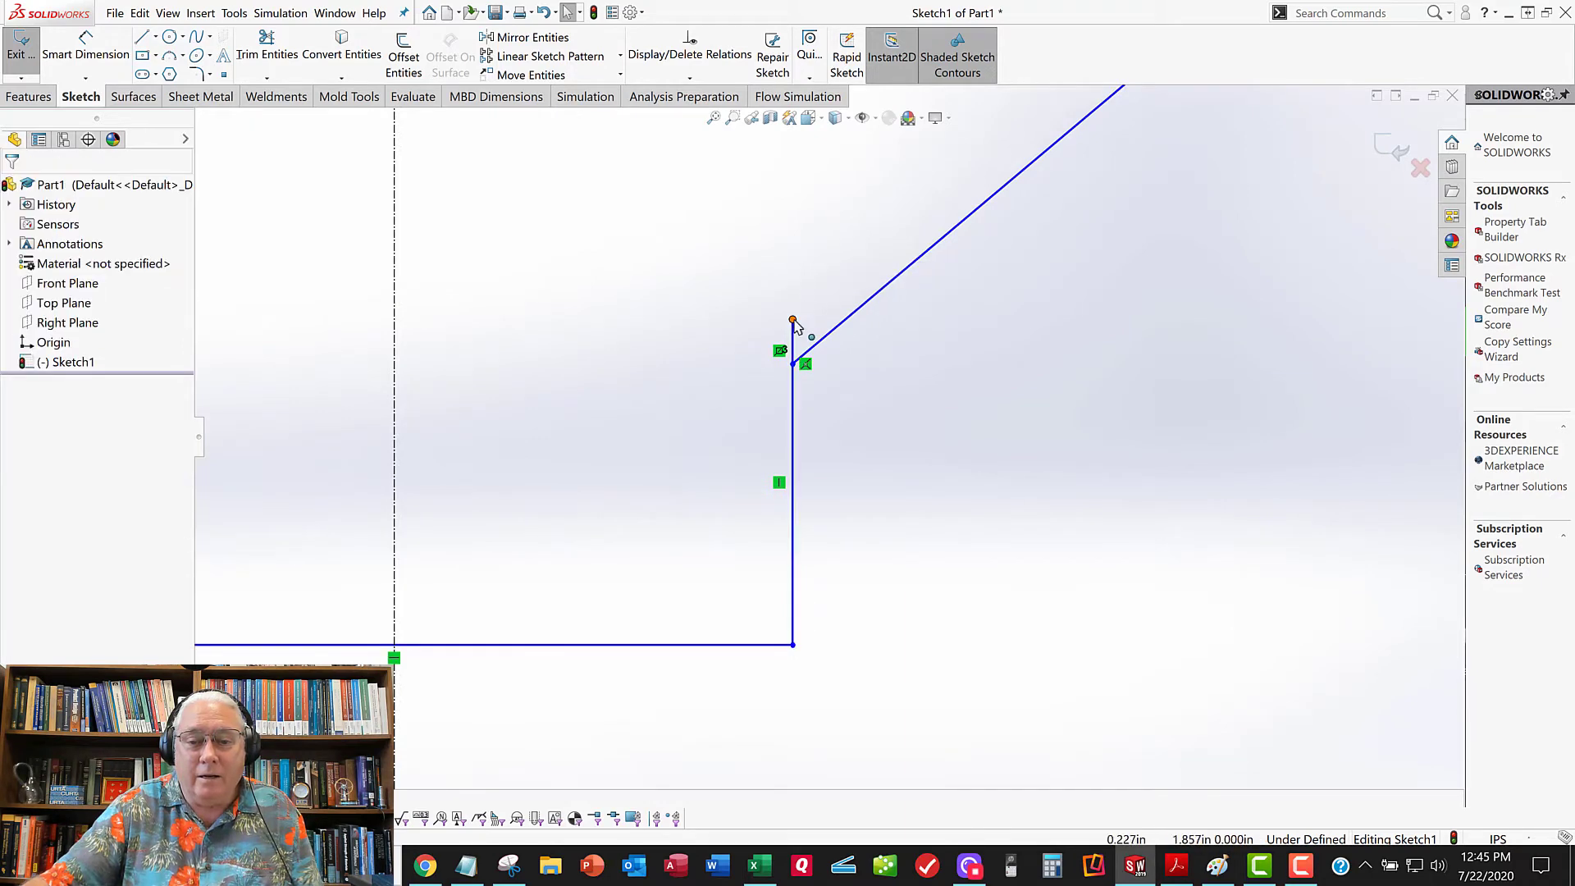
pyautogui.click(793, 320)
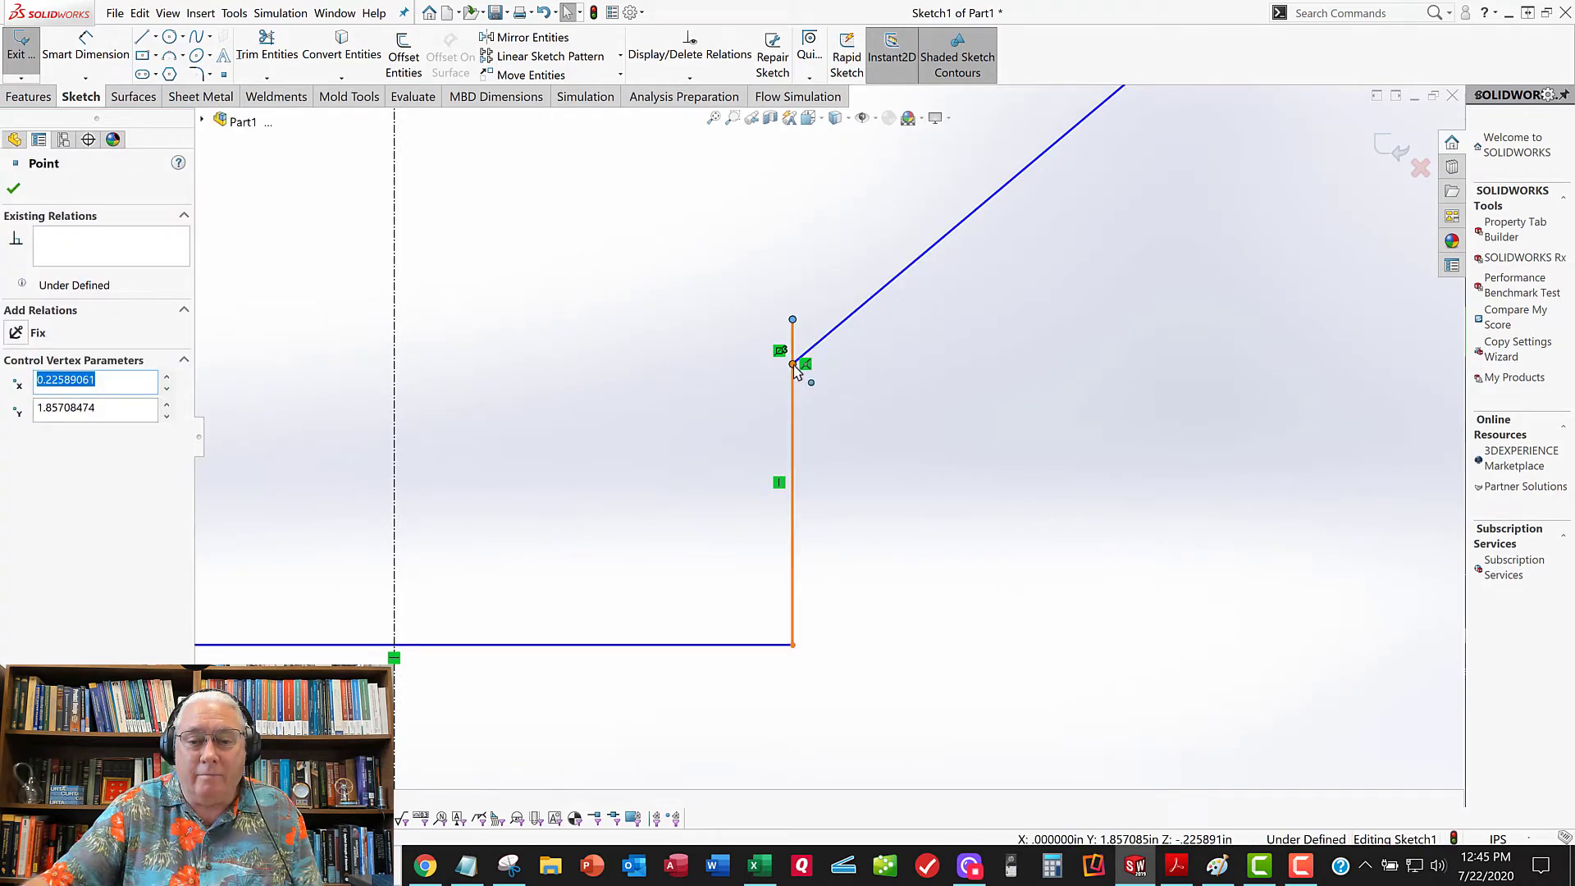
pyautogui.keyDown('ctrl'); pyautogui.click(793, 365); pyautogui.keyUp('ctrl')
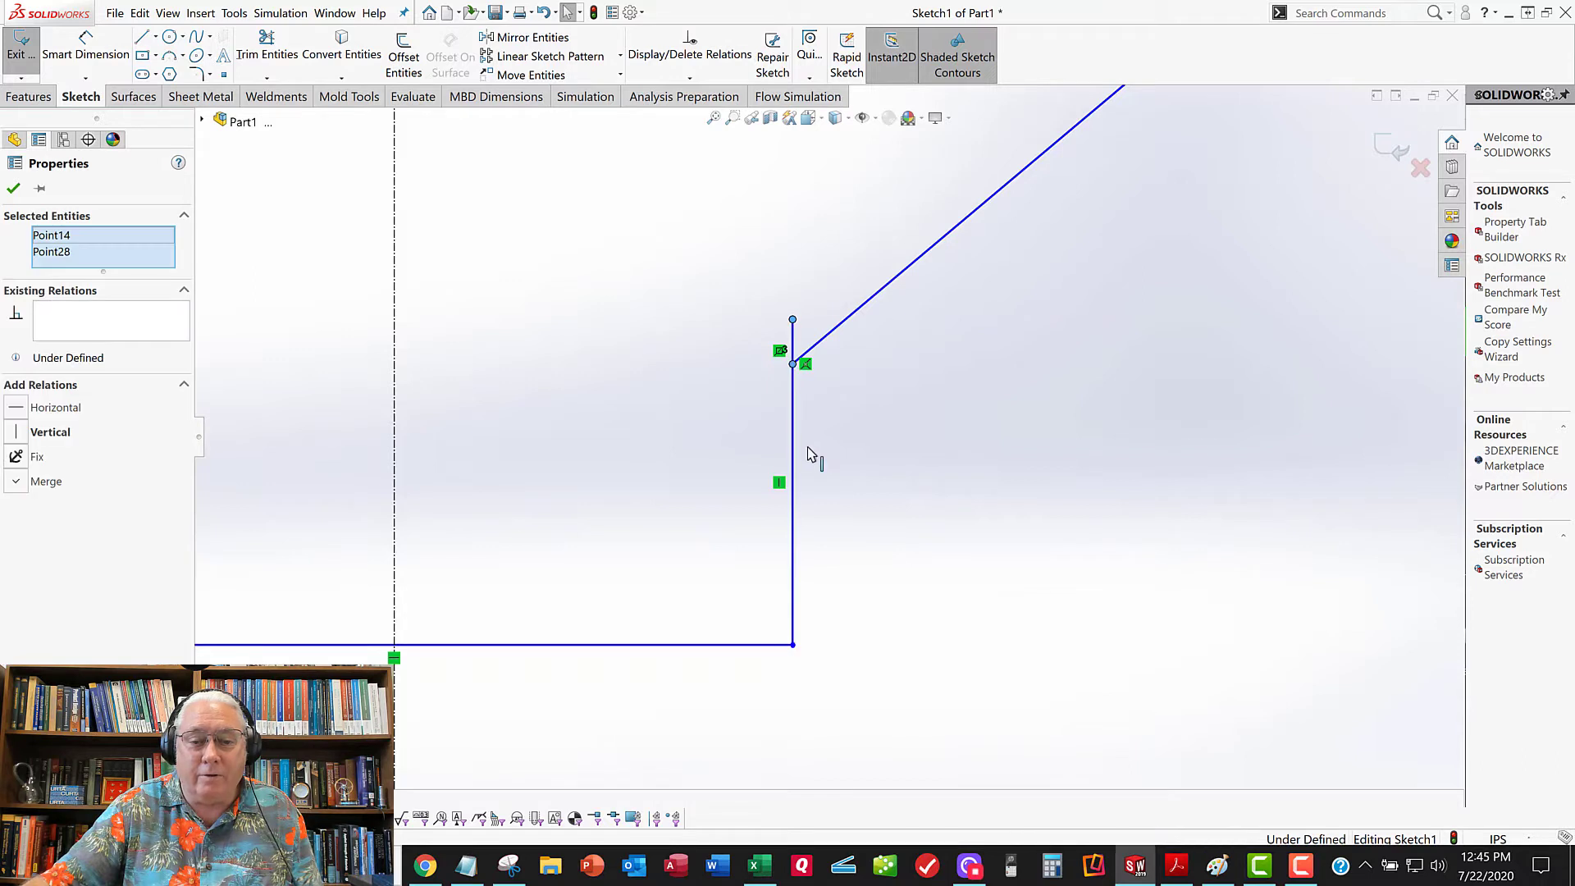
pyautogui.click(16, 482)
pyautogui.click(14, 190)
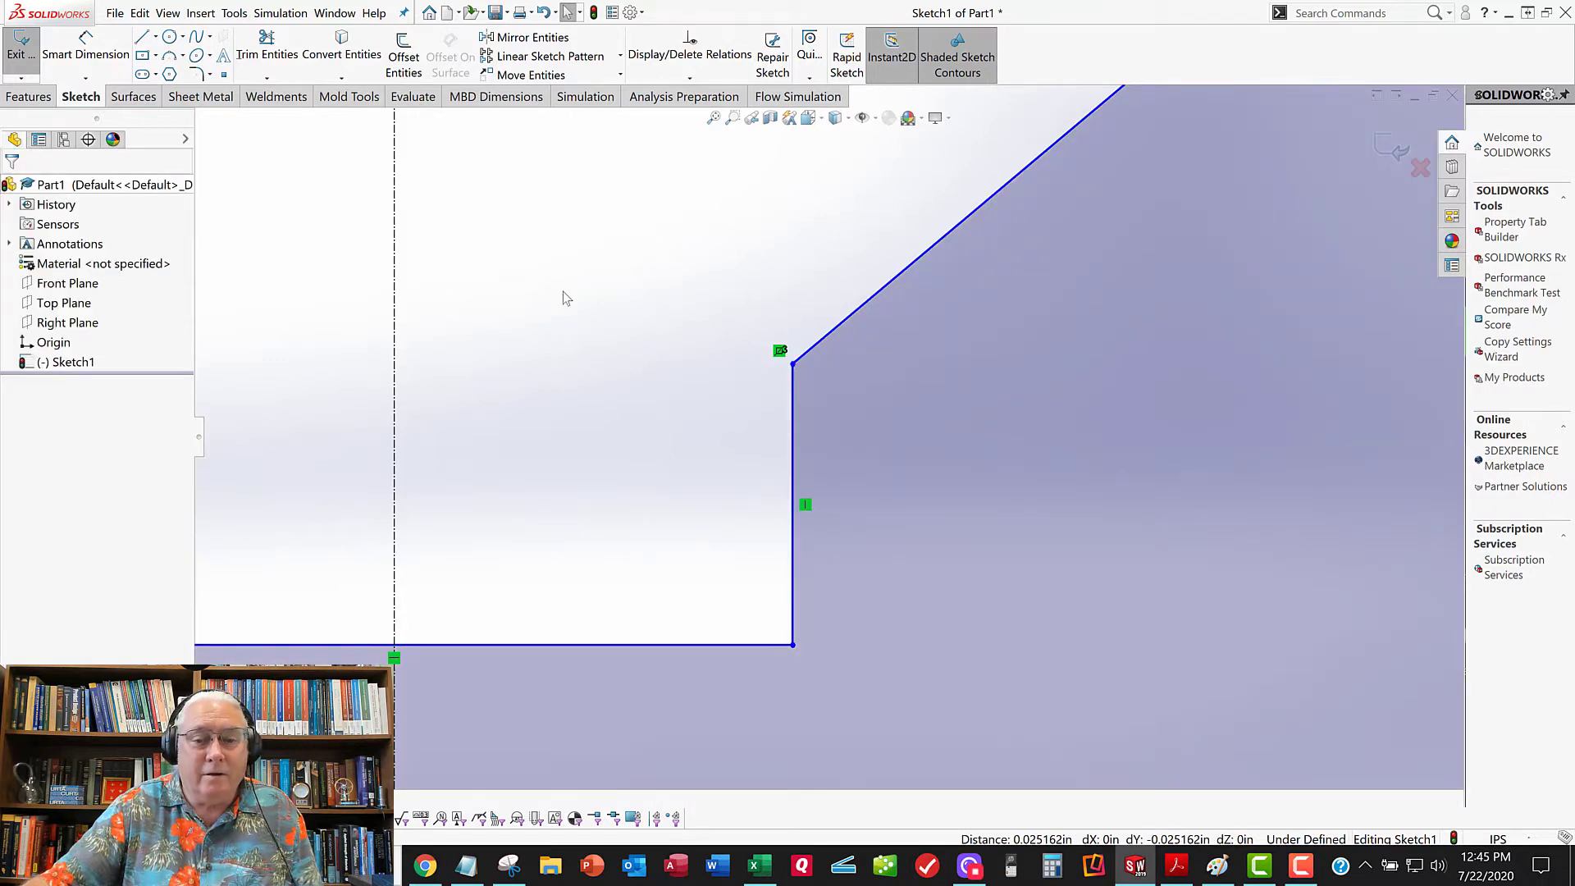
pyautogui.click(792, 364)
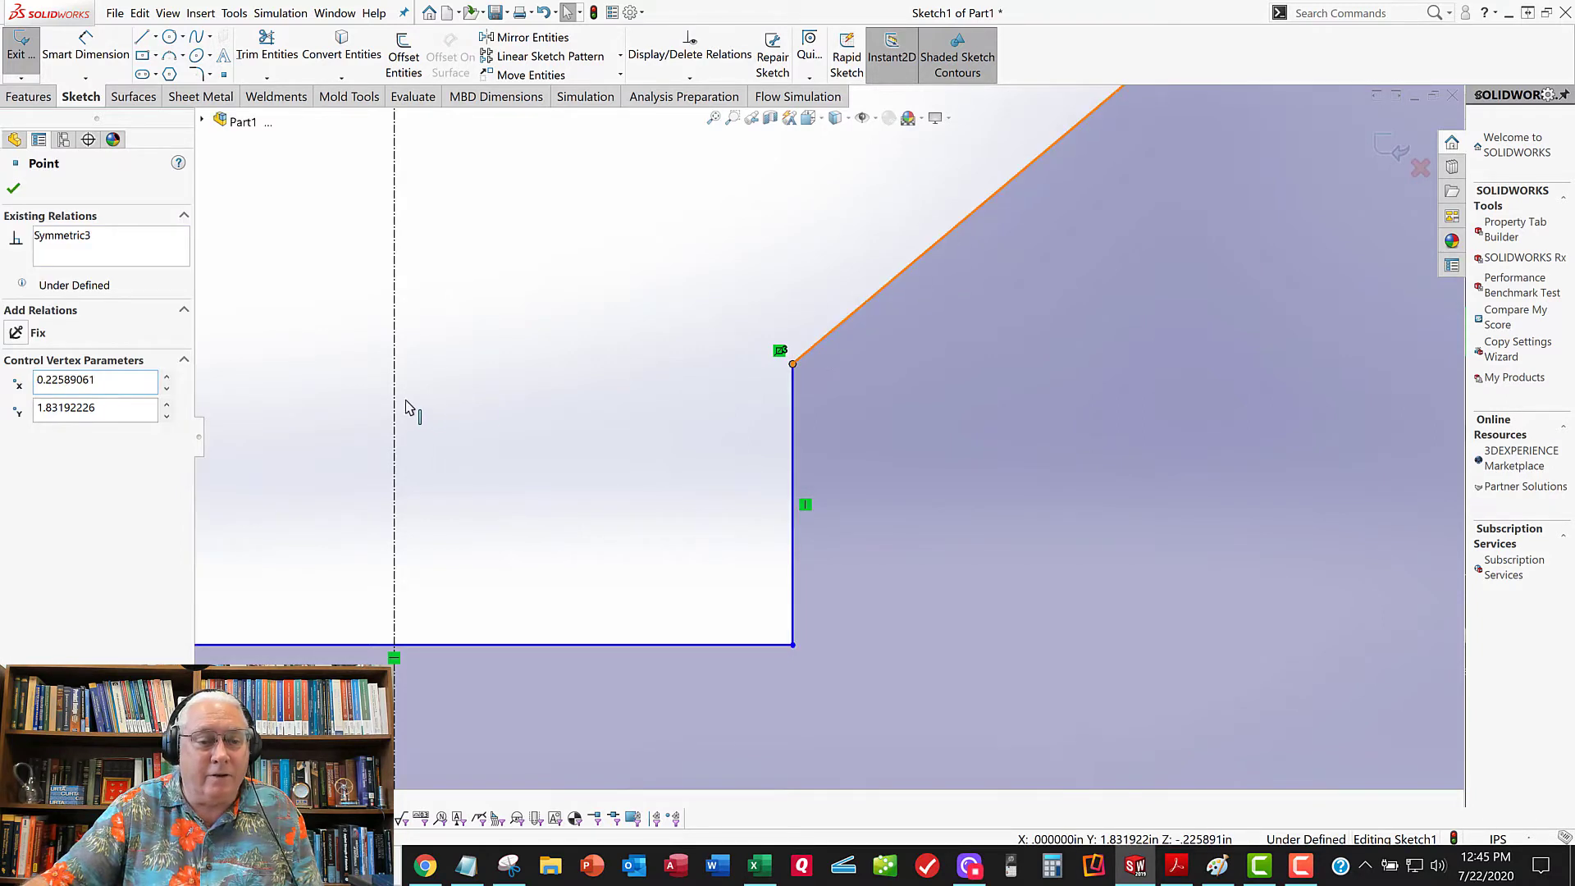
pyautogui.press('Escape')
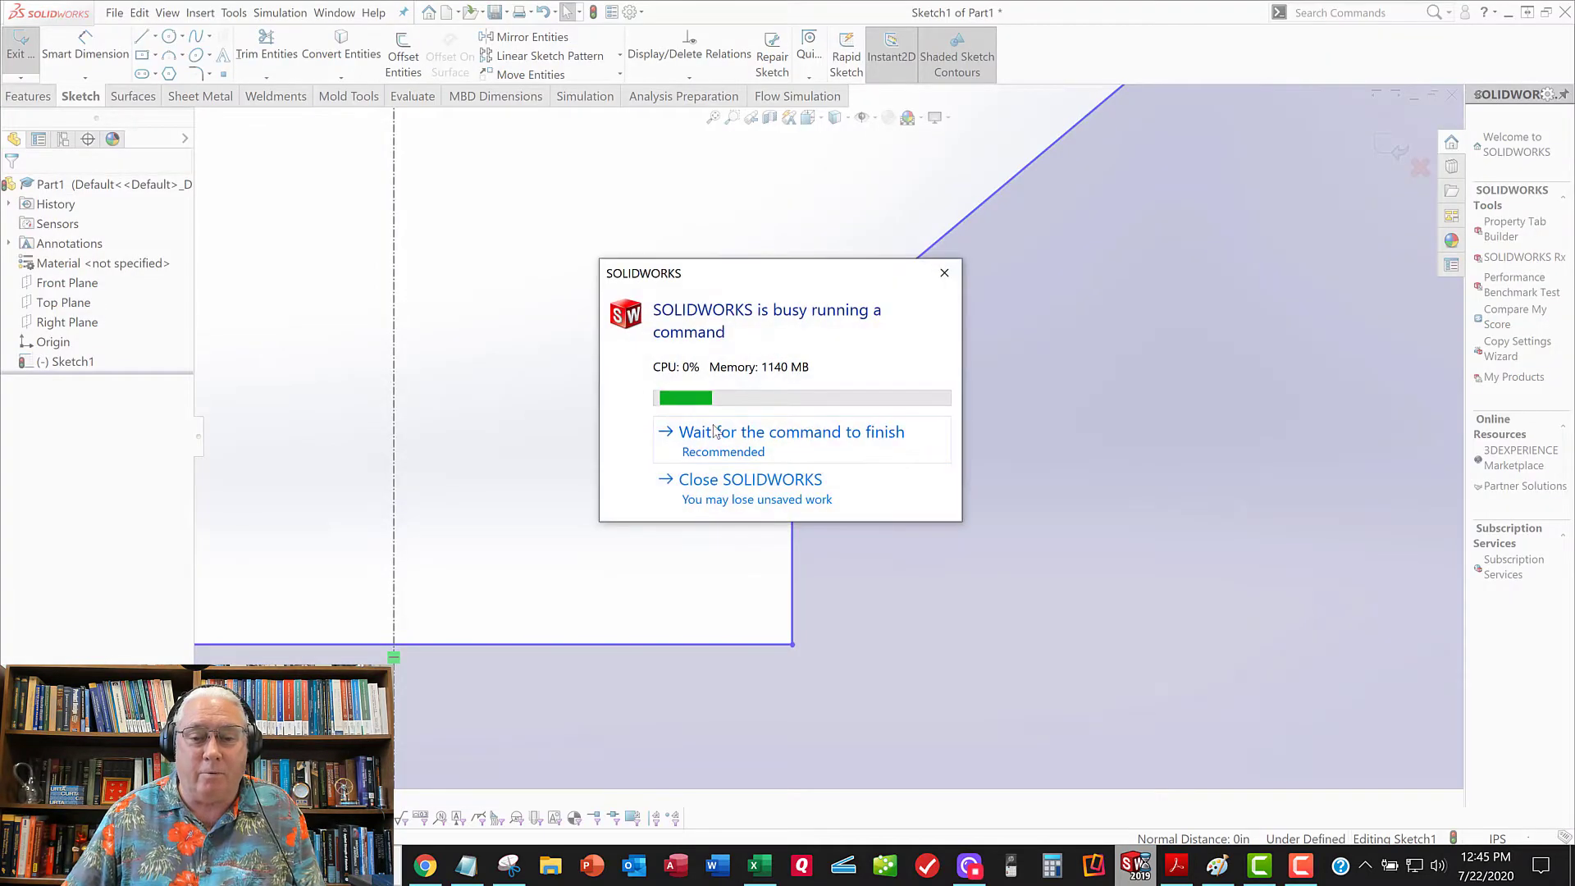
pyautogui.click(721, 435)
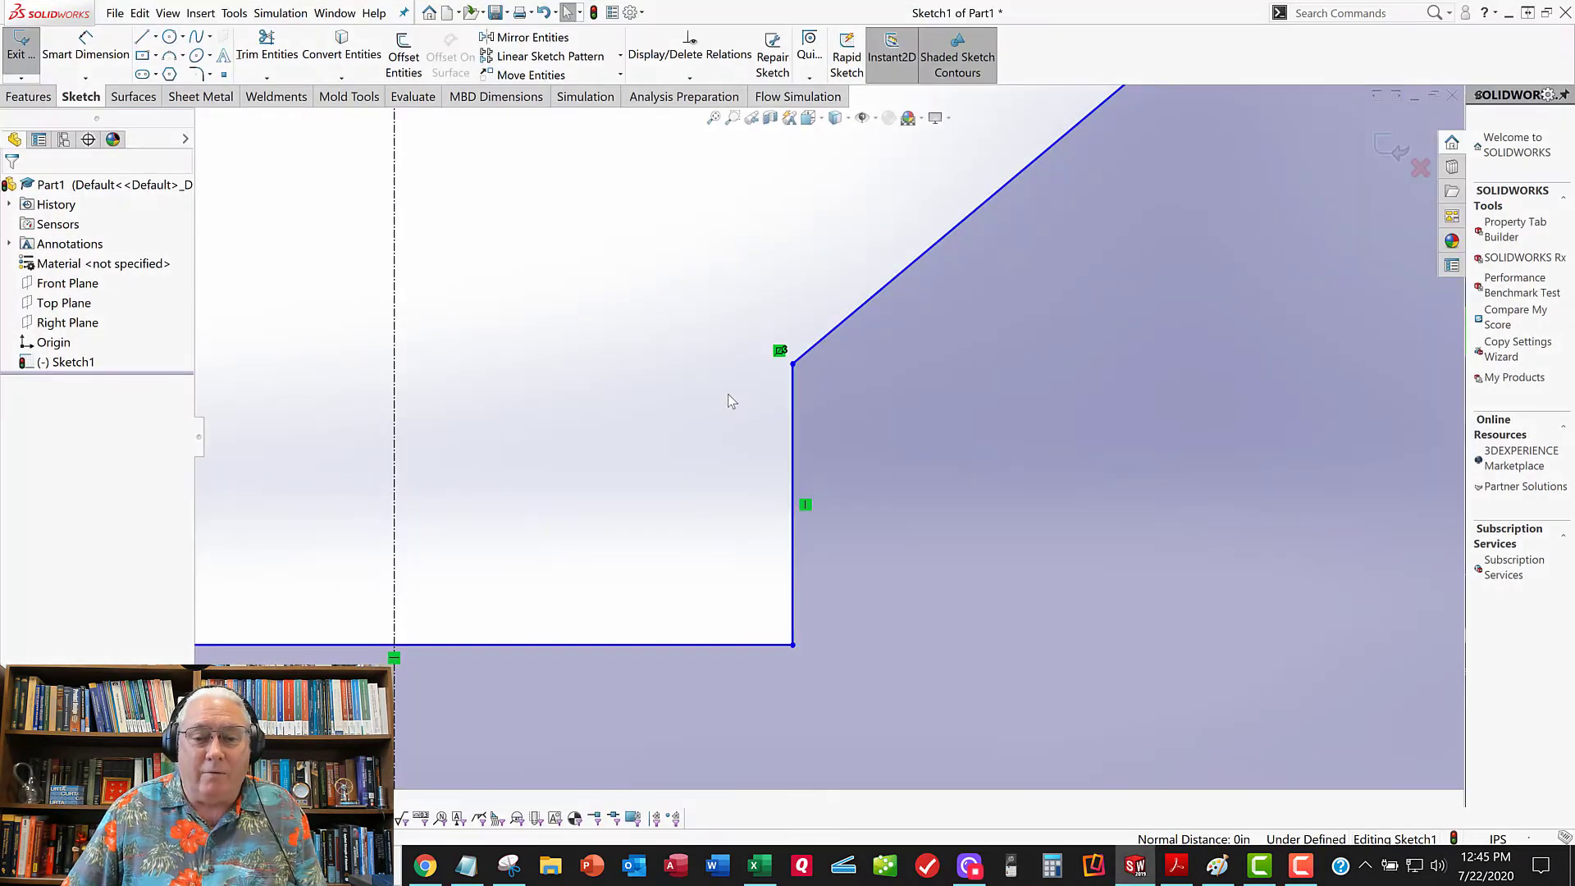
pyautogui.scroll(5, 729, 398)
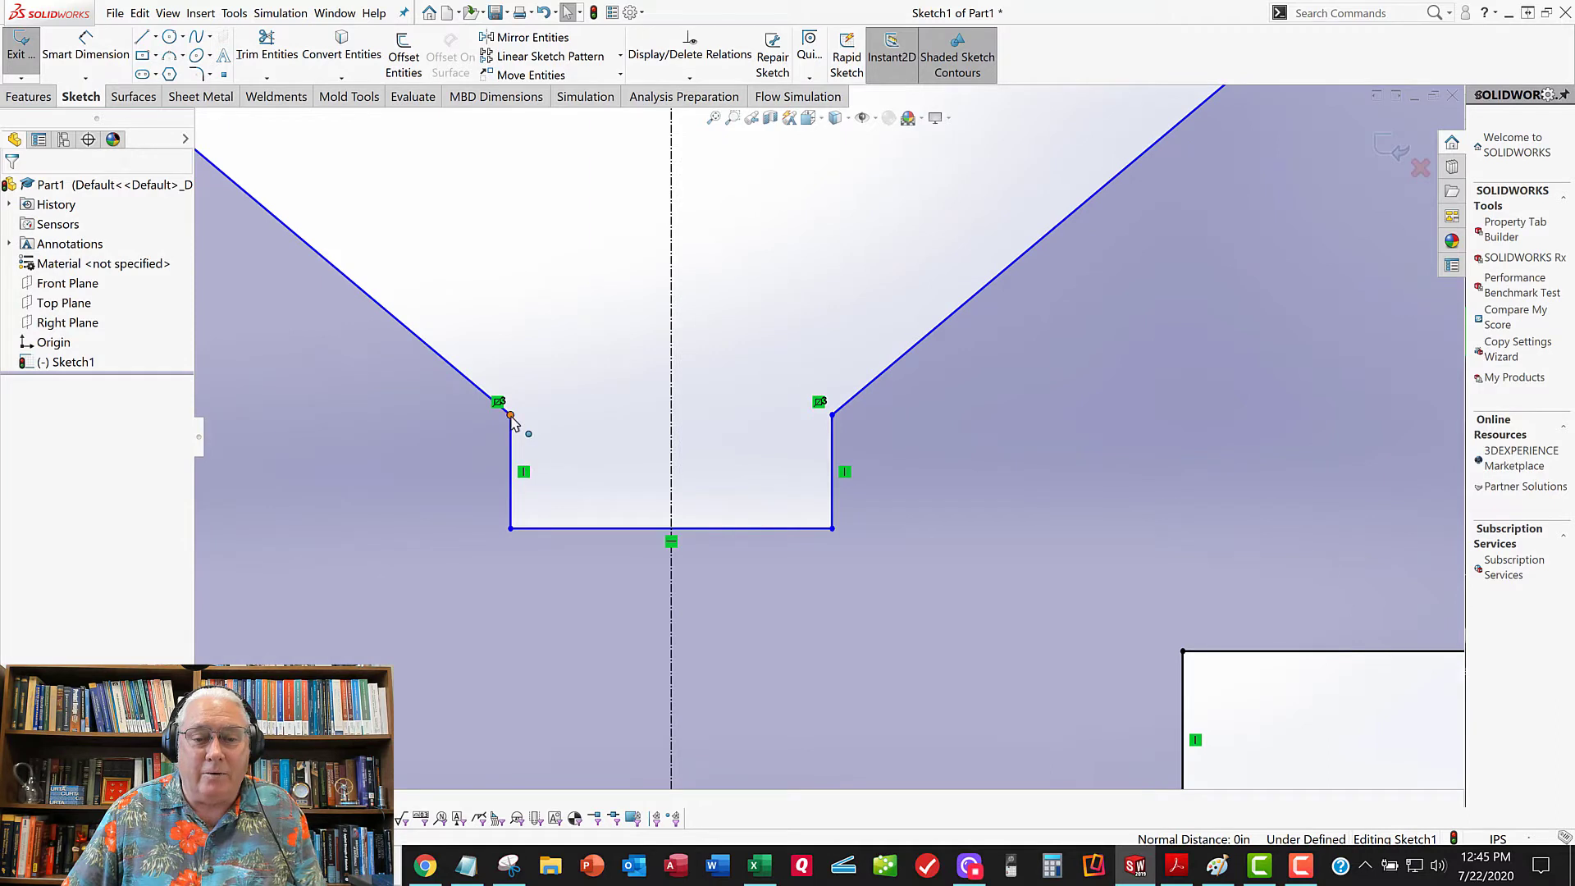
pyautogui.click(510, 414)
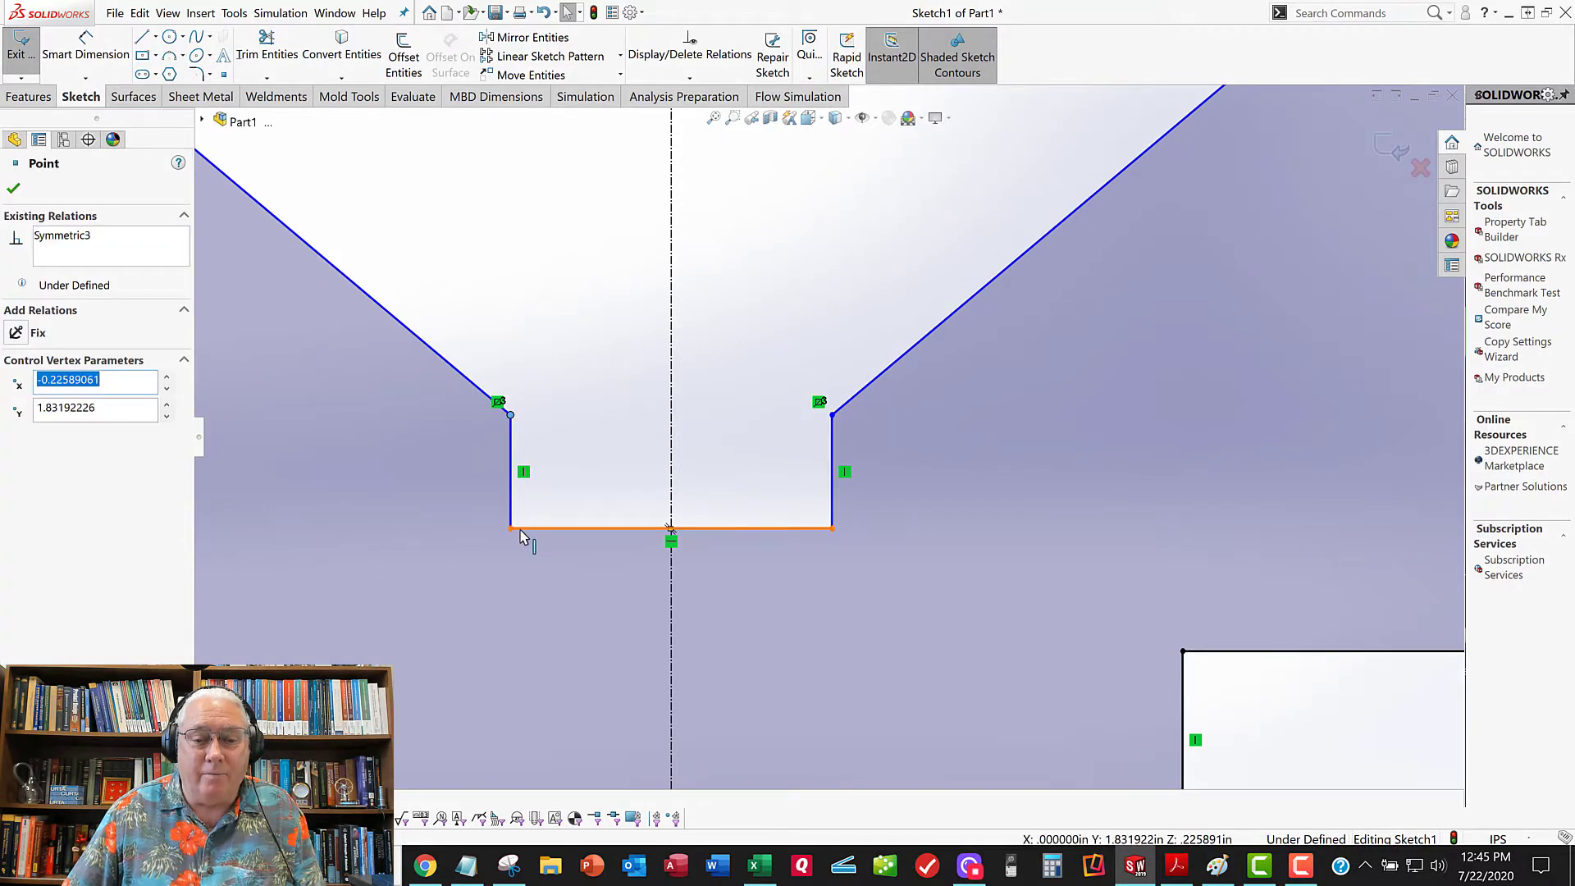
pyautogui.keyDown('ctrl'); pyautogui.click(522, 530); pyautogui.keyUp('ctrl')
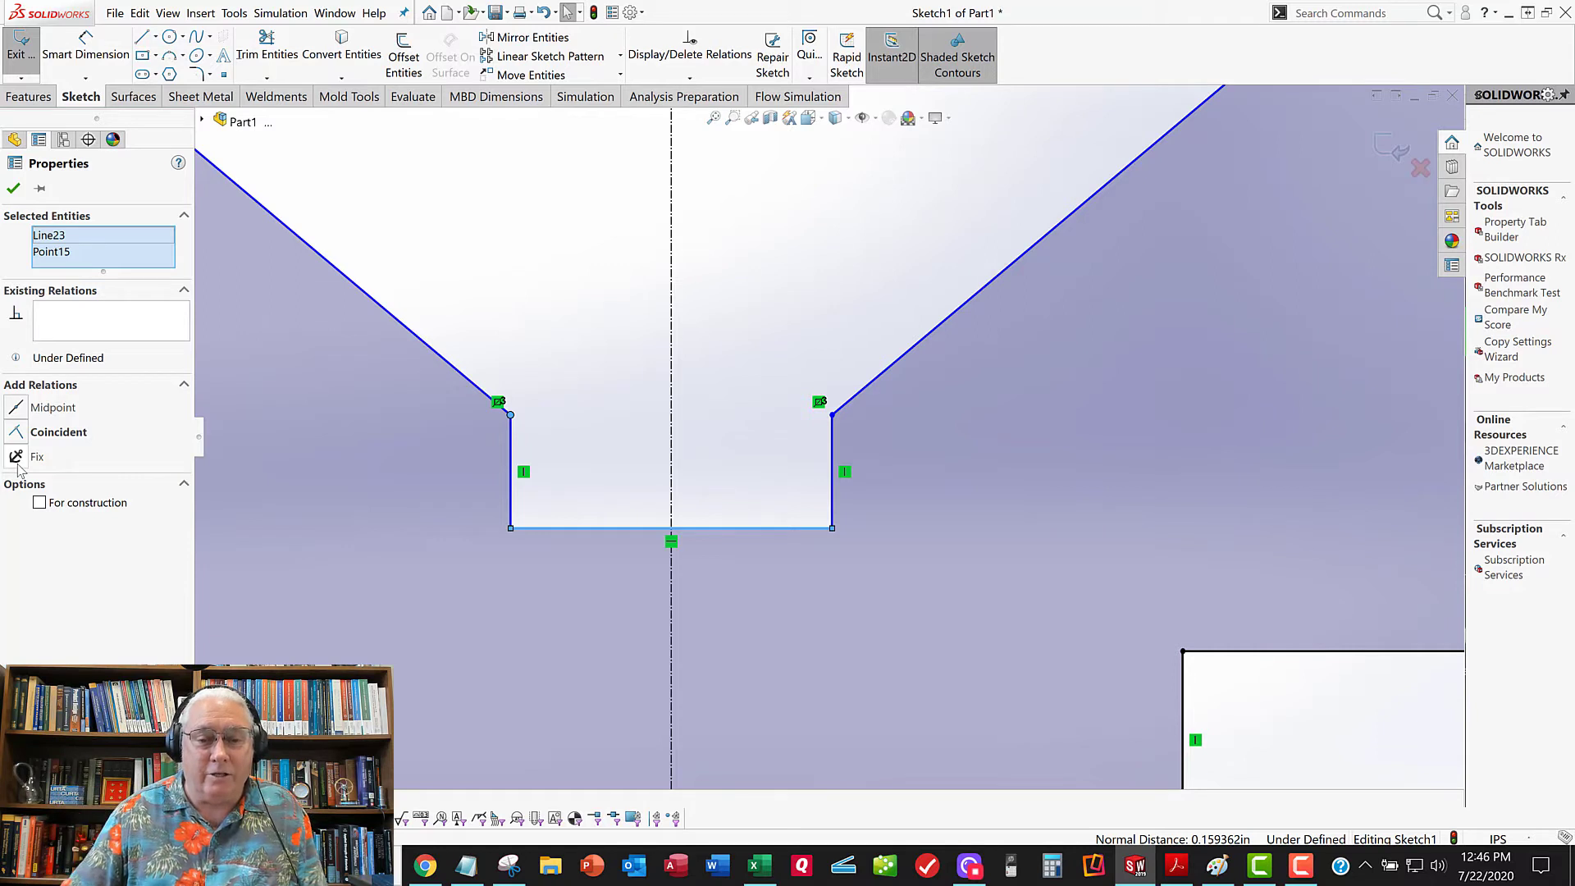
pyautogui.click(632, 302)
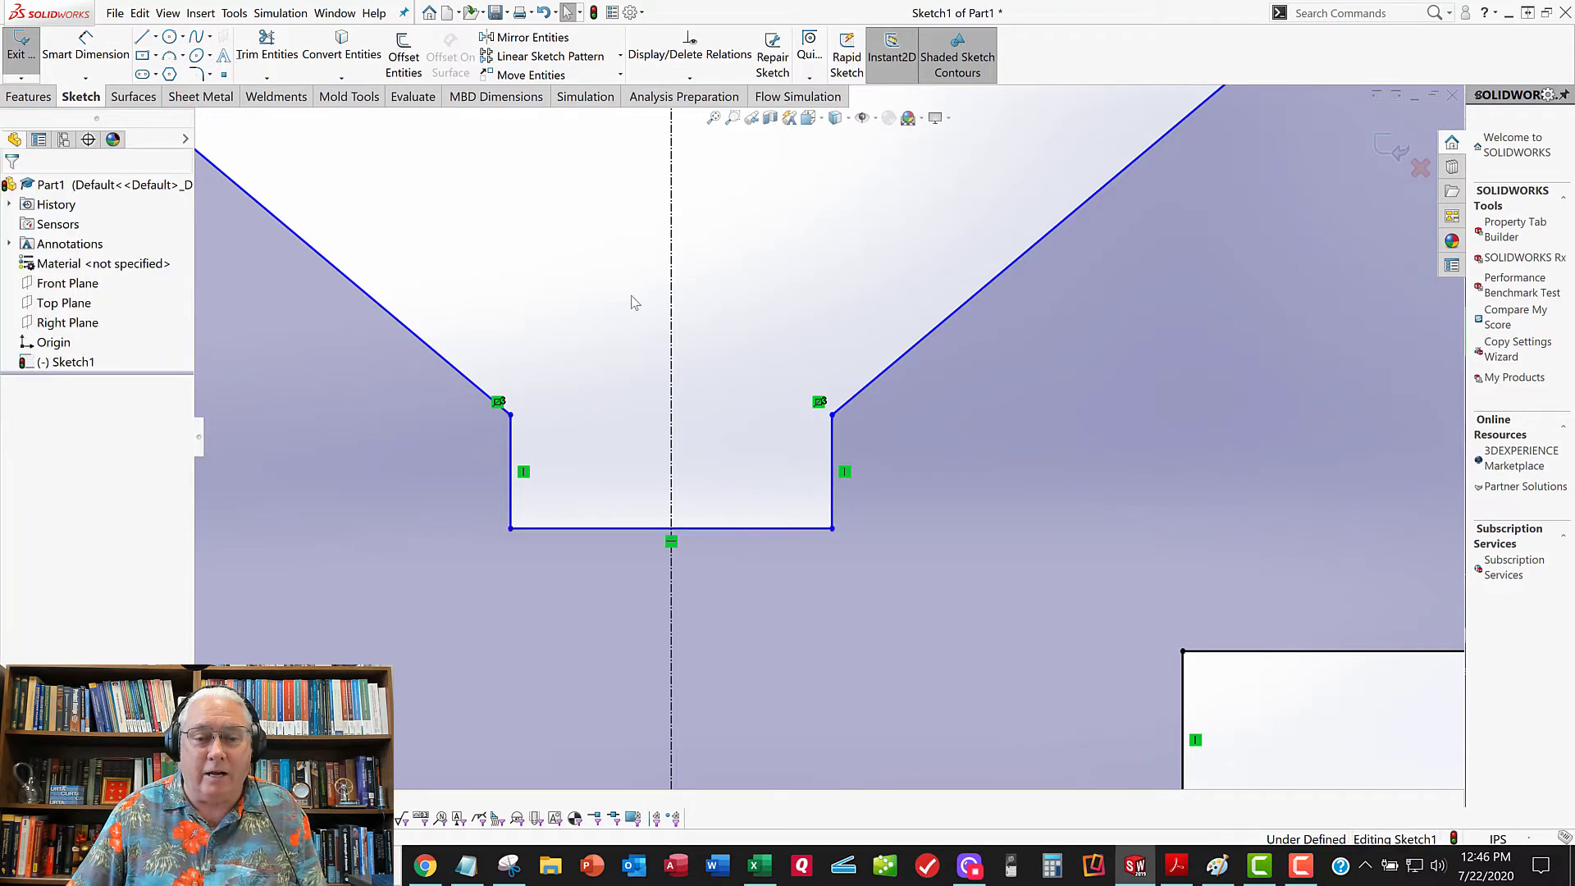
pyautogui.scroll(3, 773, 445)
pyautogui.scroll(1, 772, 450)
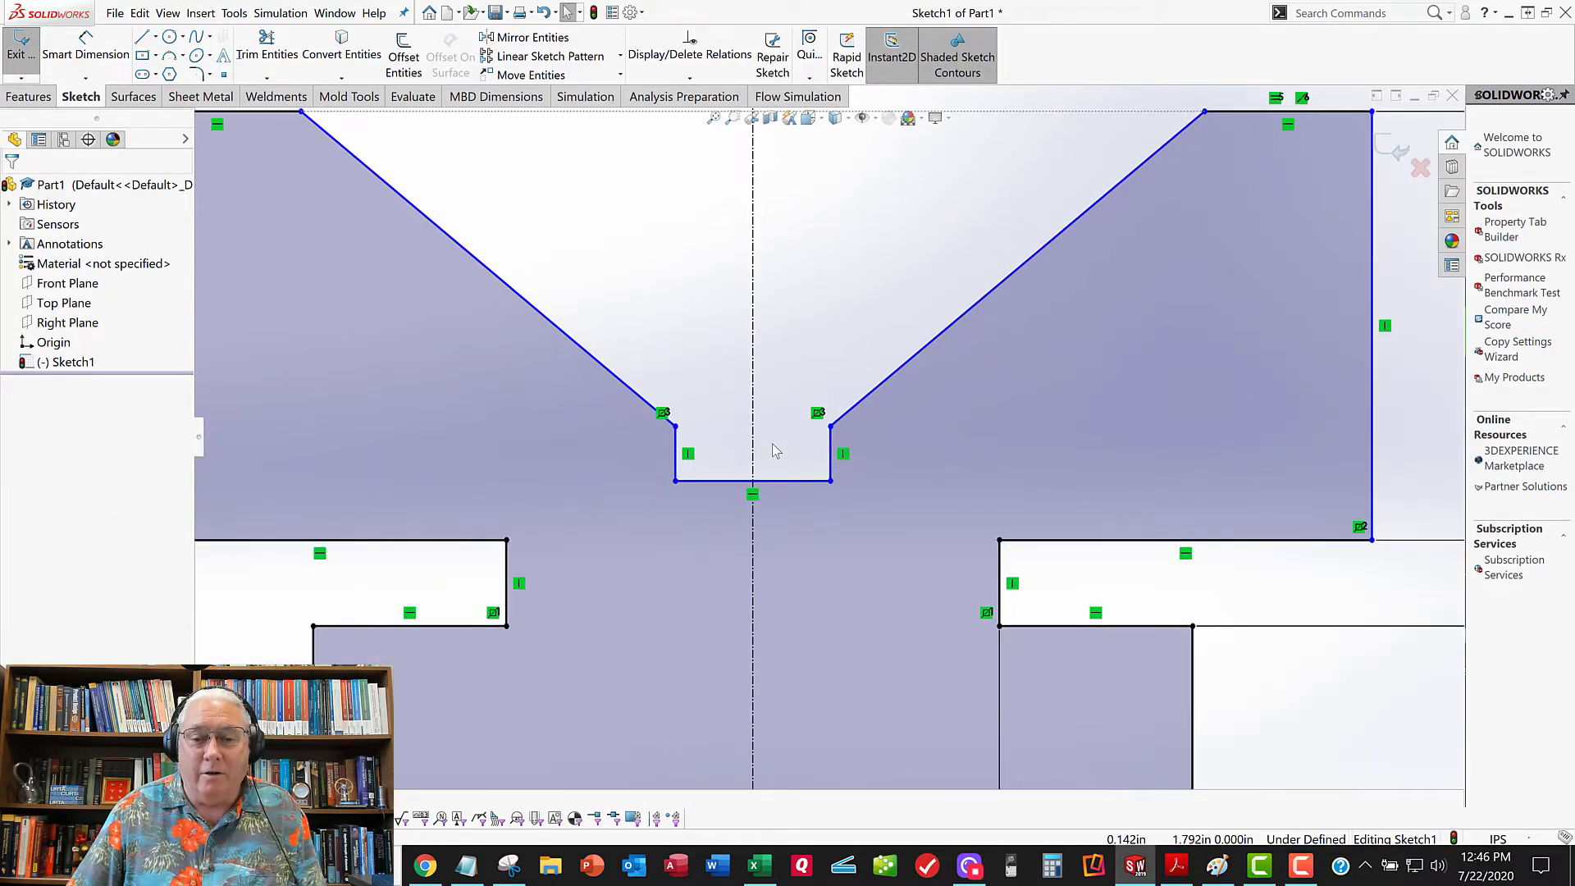
# Set the length of the relief slot's bottom line to .25 in
pyautogui.scroll(-3, 665, 521)
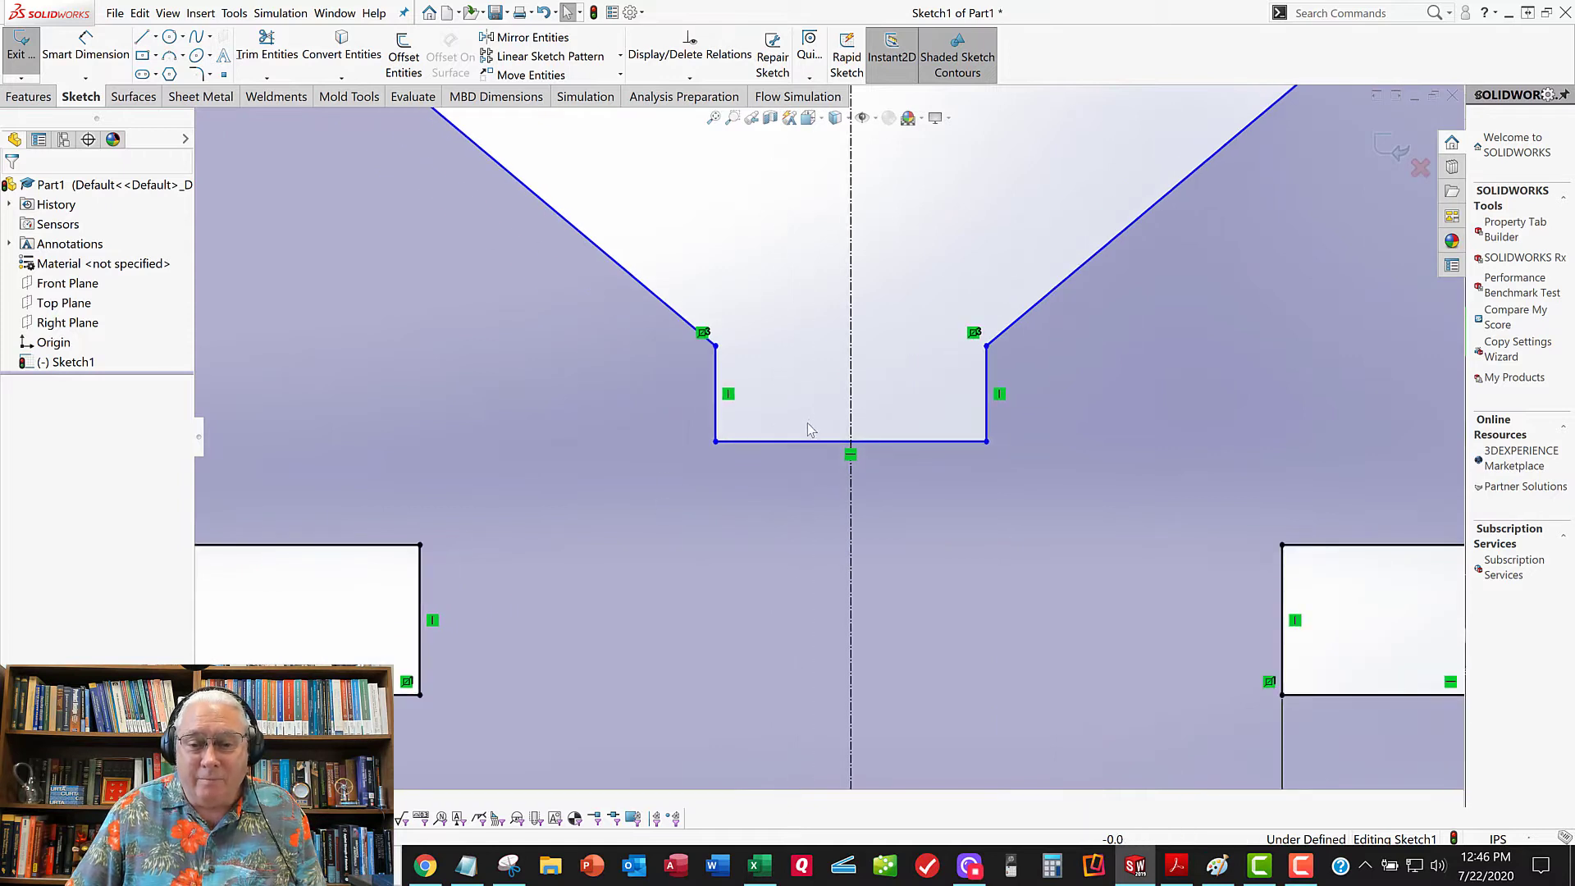
pyautogui.click(794, 443)
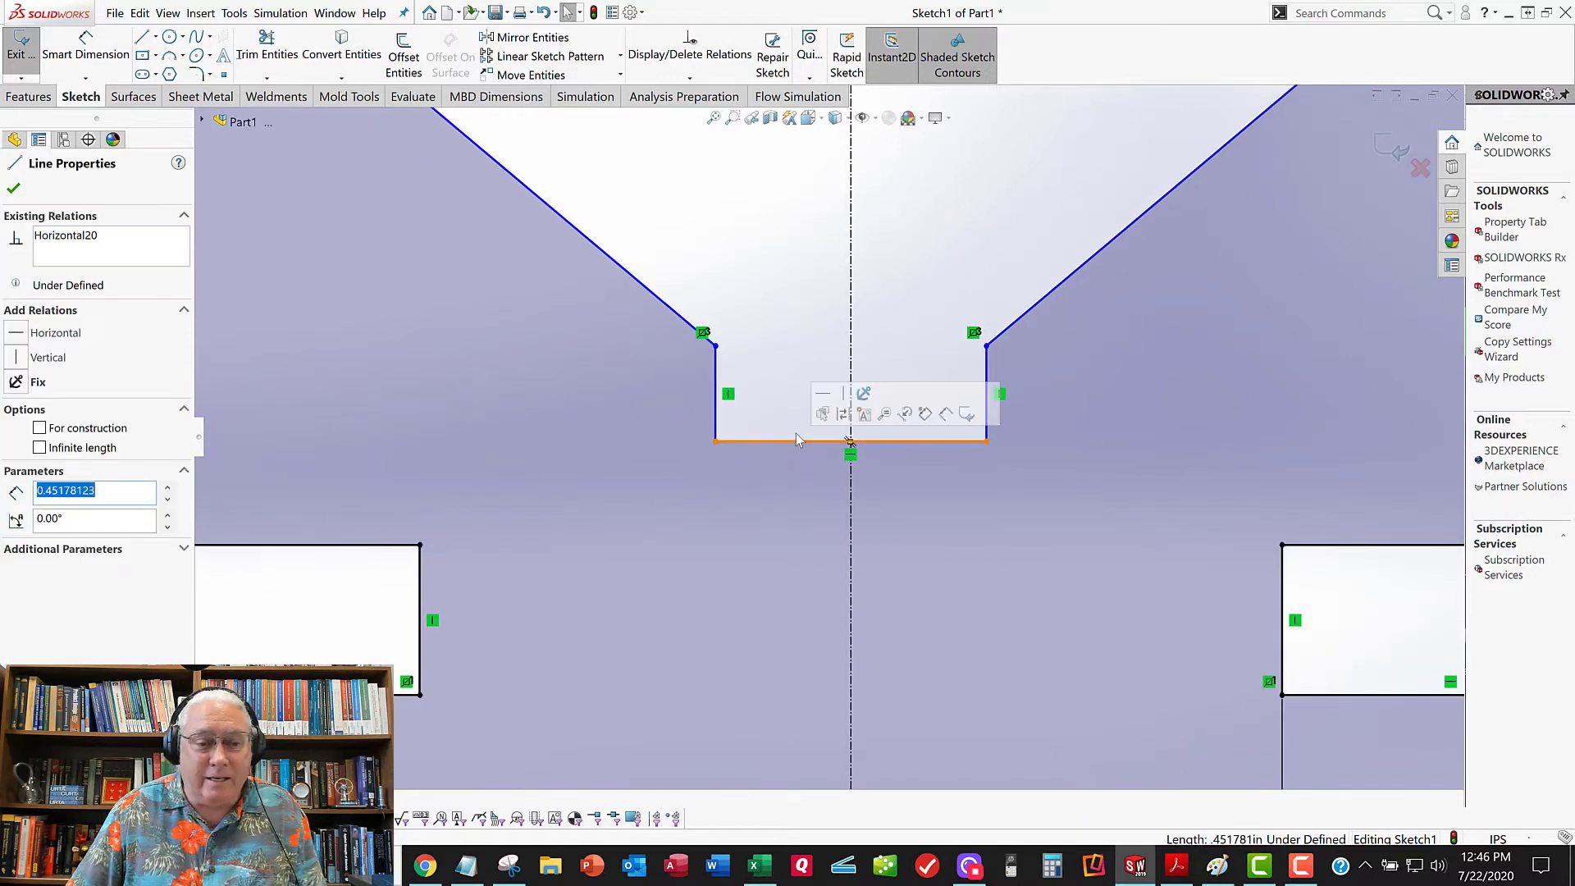
pyautogui.click(70, 518)
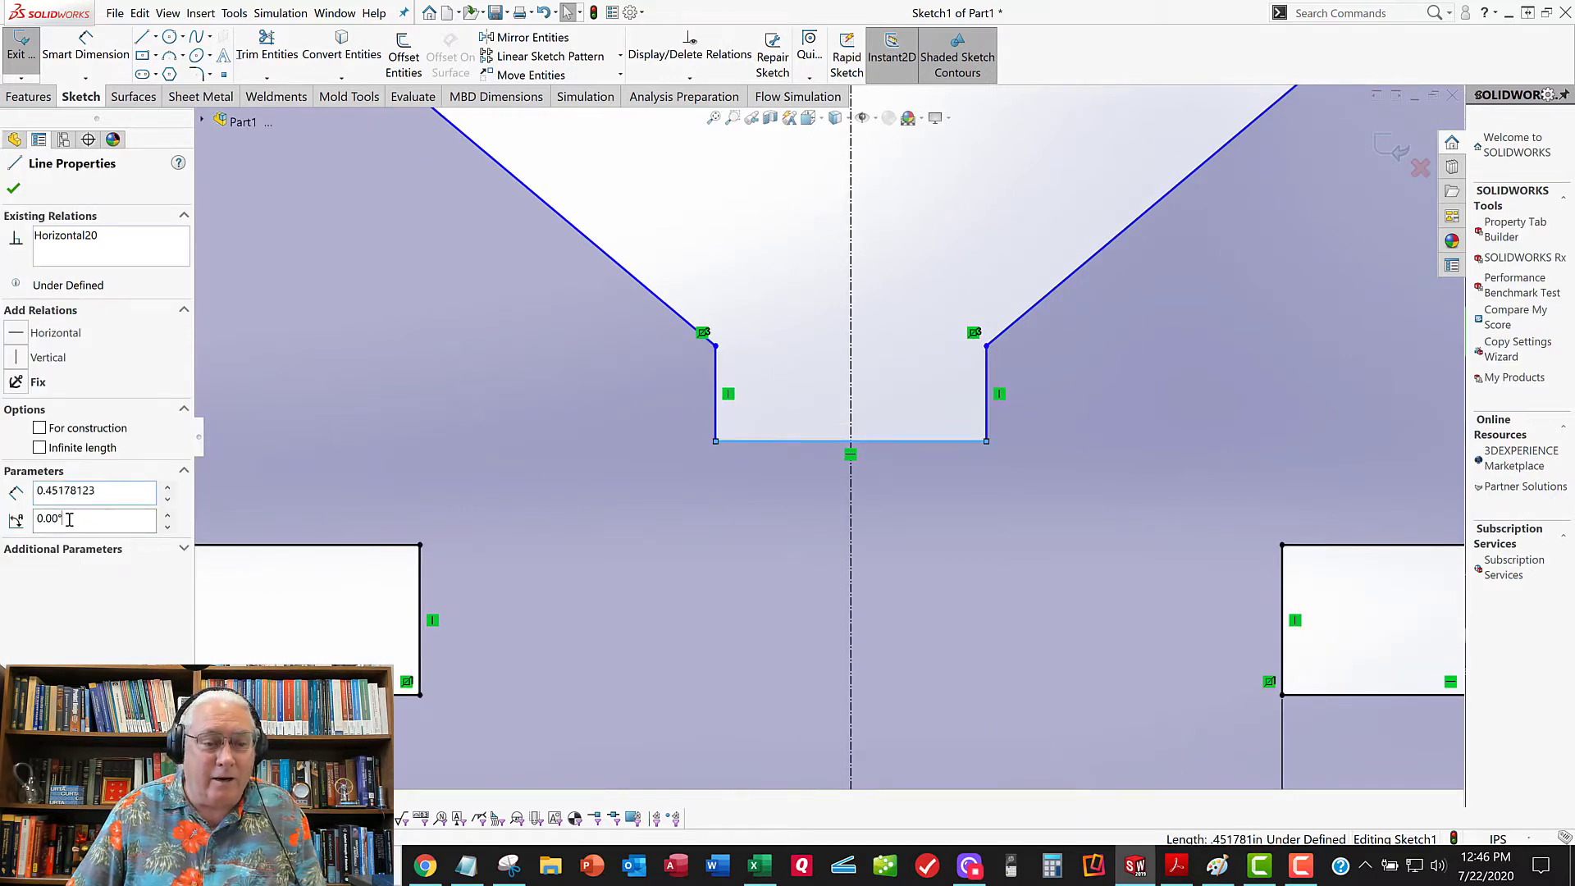
pyautogui.click(35, 496)
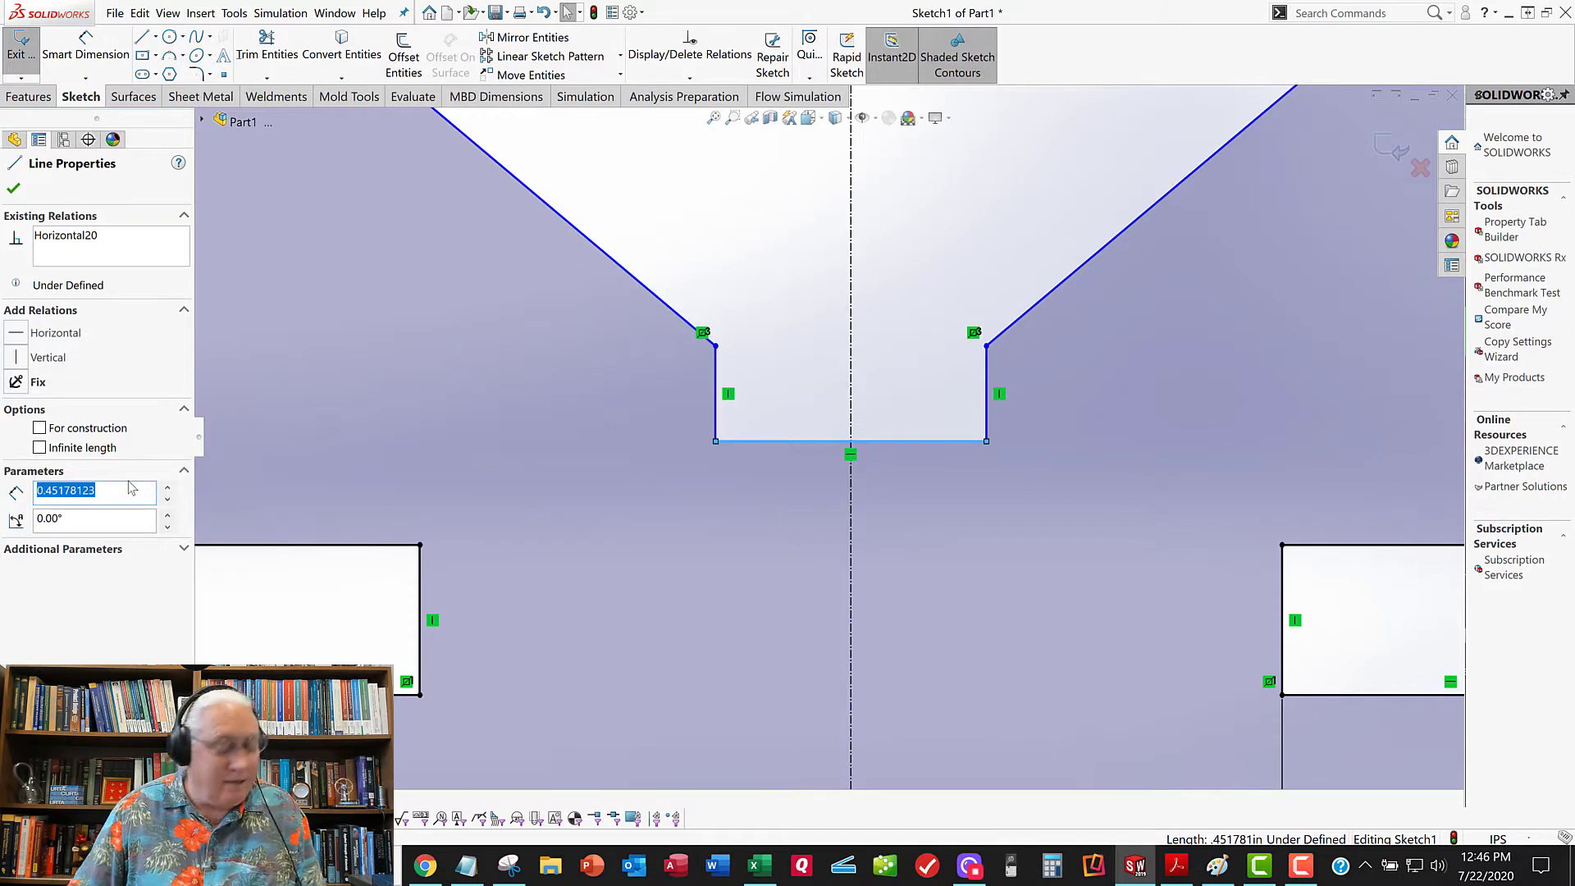
pyautogui.write('.25')
pyautogui.press('Return')
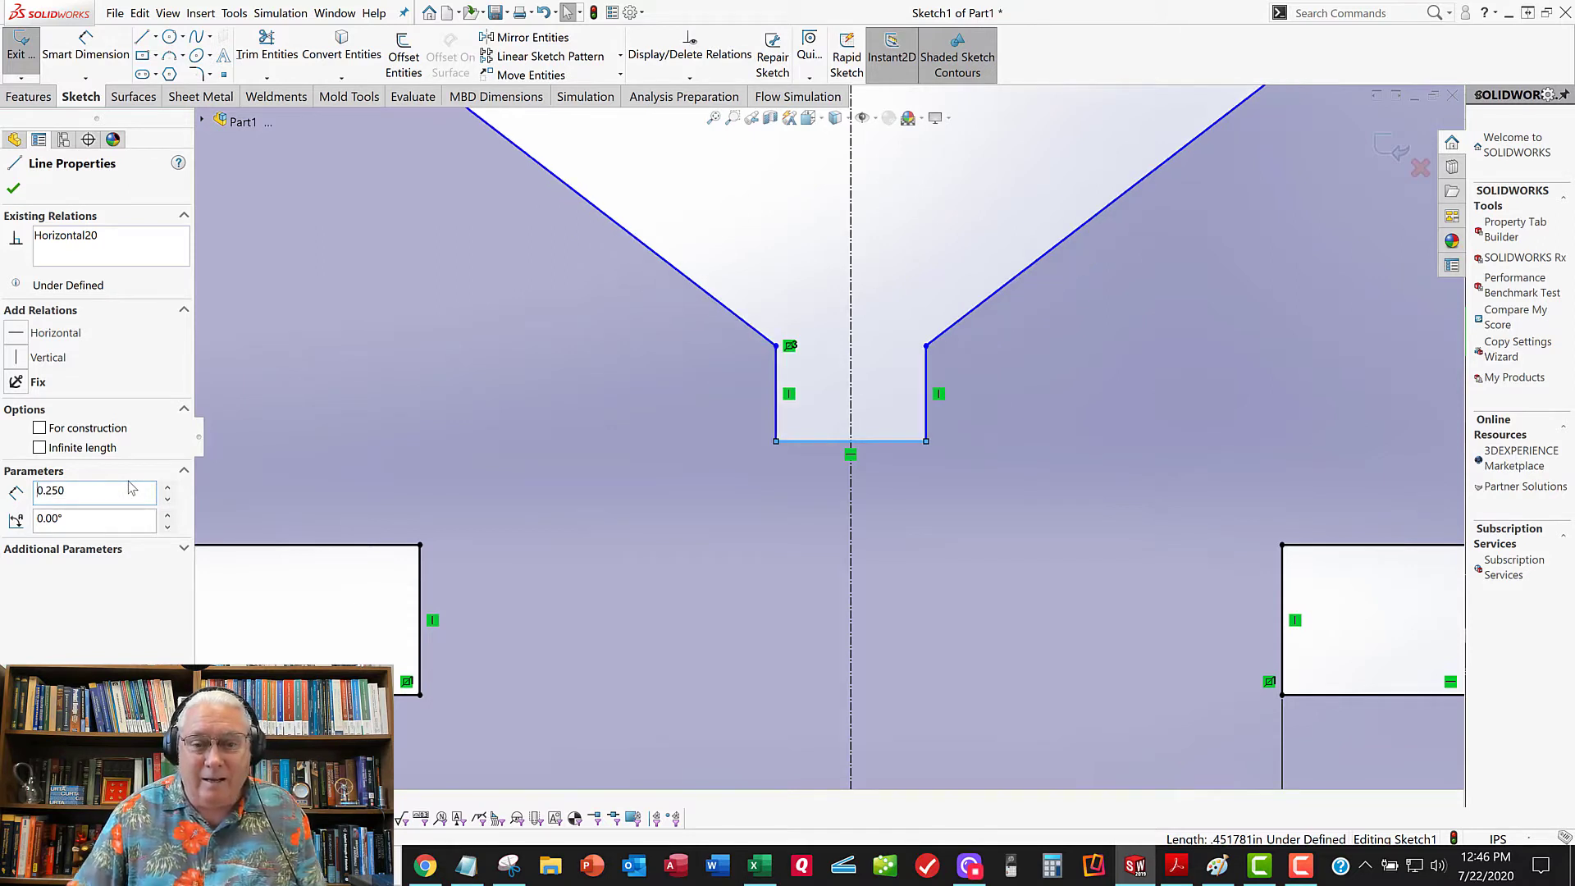
pyautogui.click(13, 189)
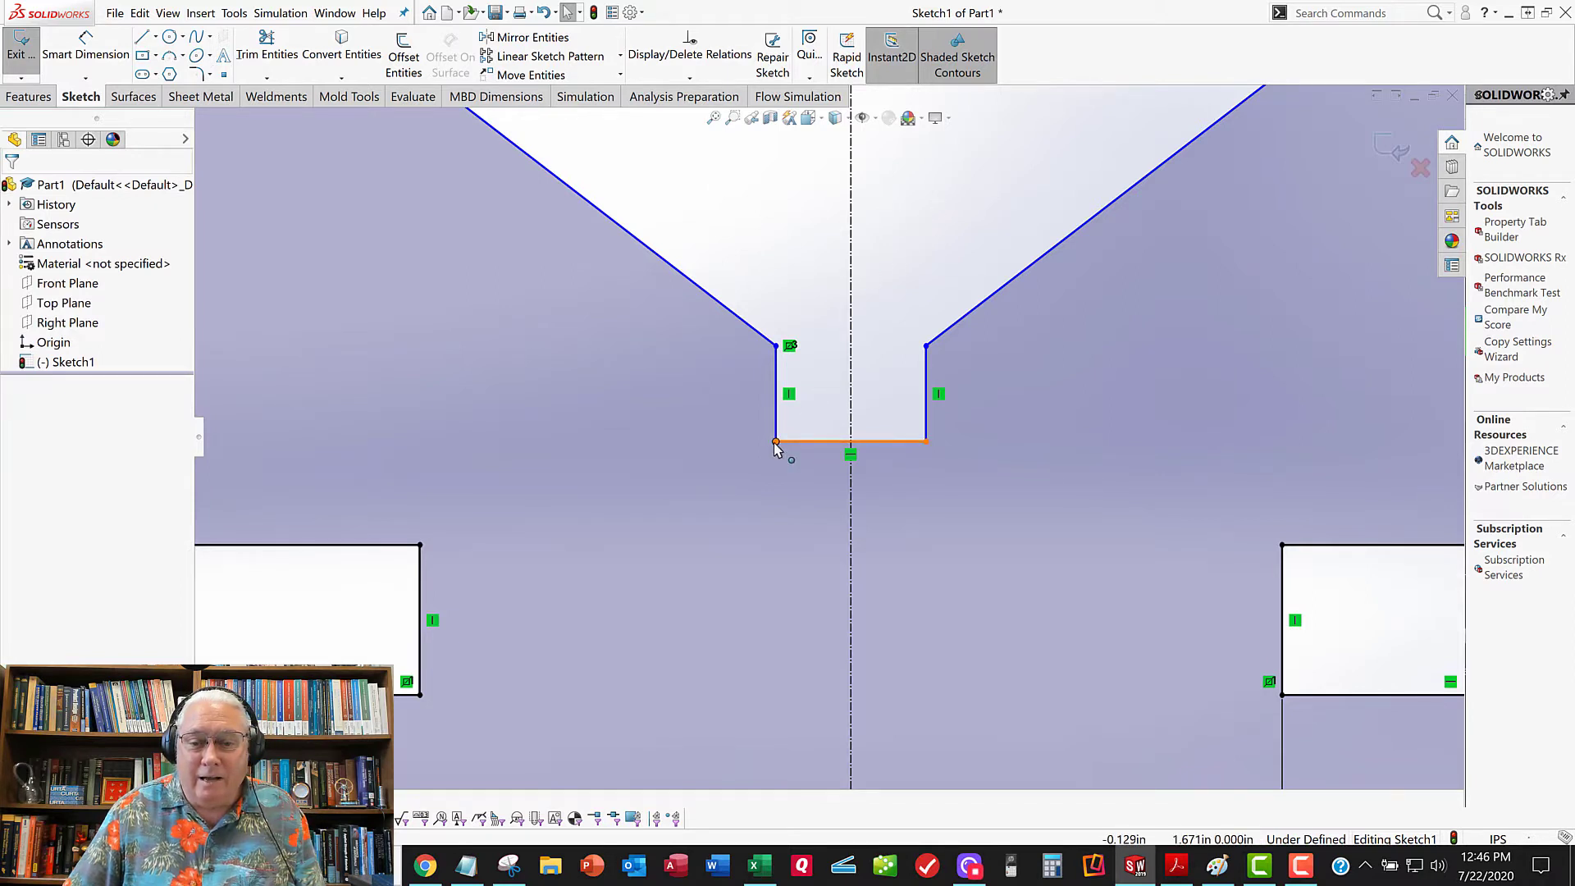
# Widen the relief slot to about .673 in by pulling its lower left corner outward
pyautogui.moveTo(776, 443); pyautogui.dragTo(725, 446)
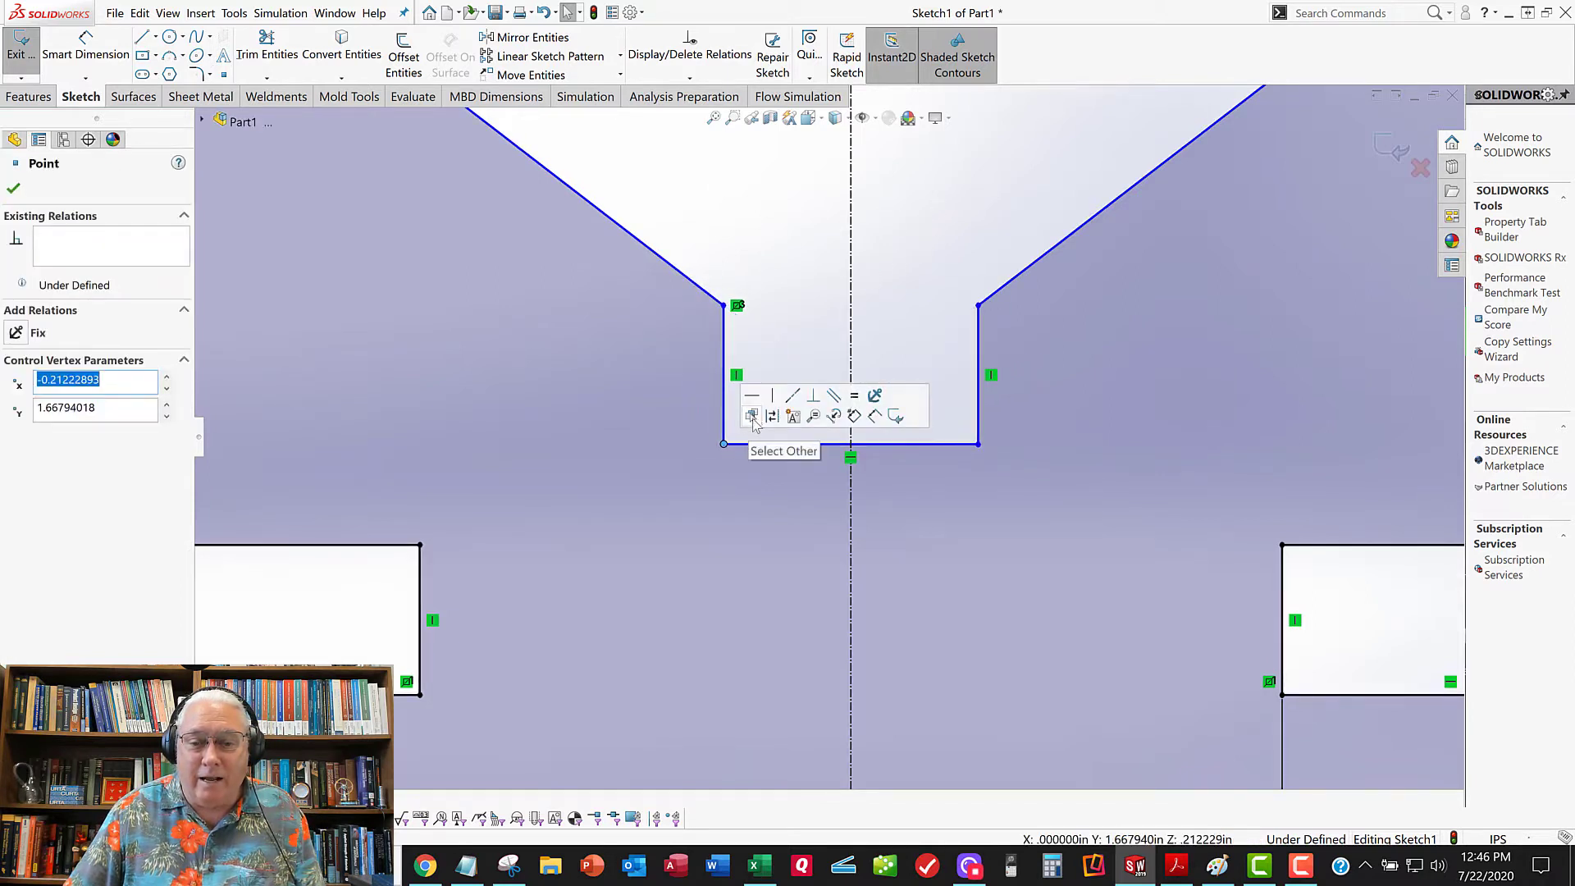
pyautogui.click(751, 443)
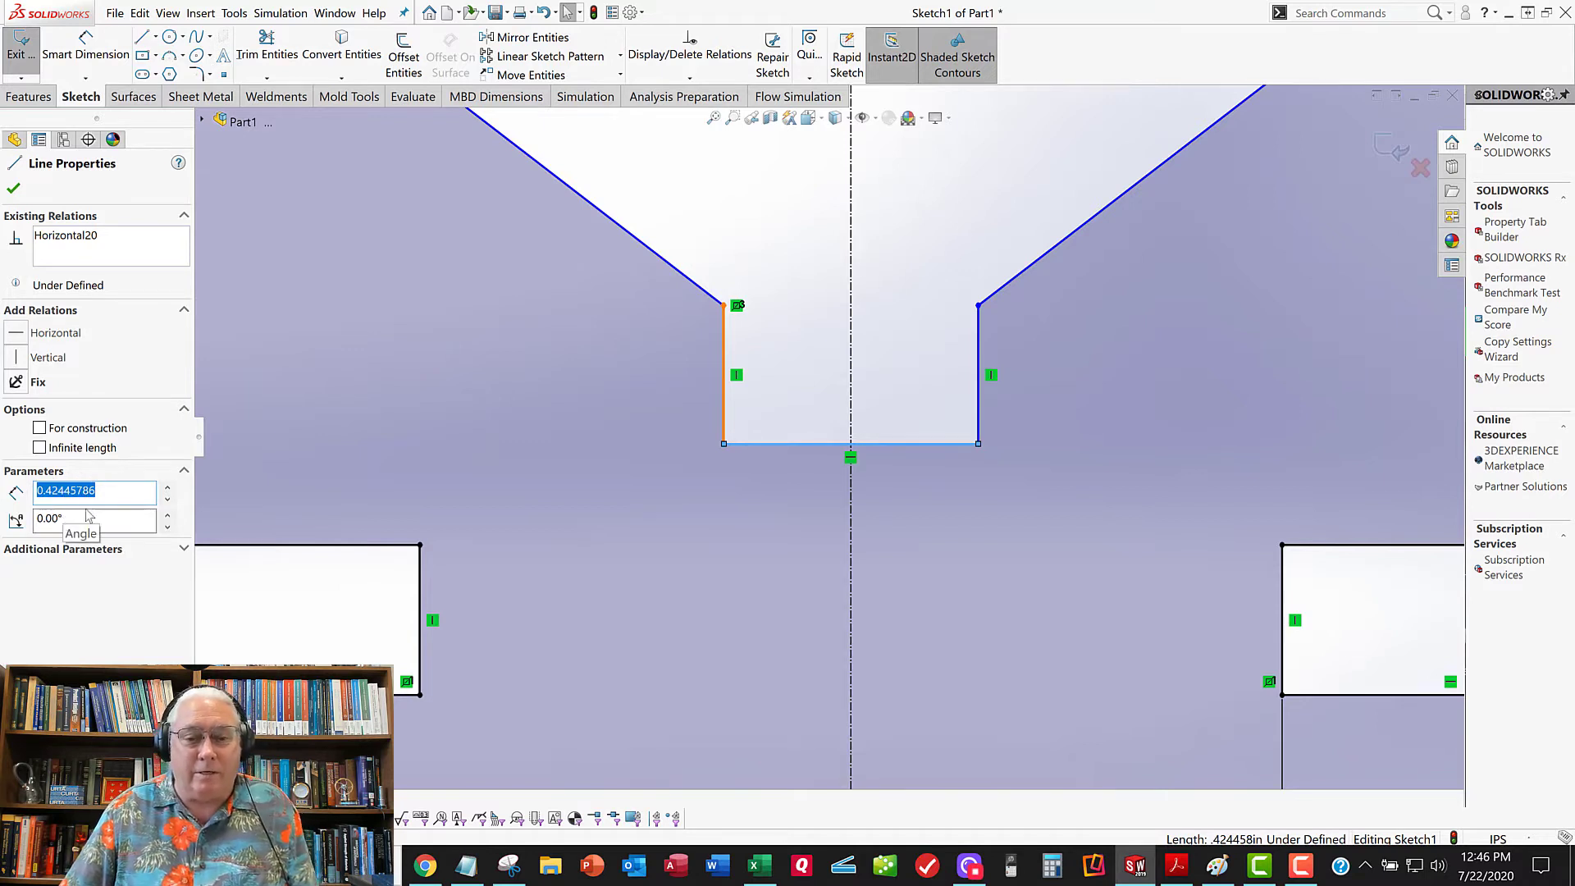
pyautogui.click(783, 296)
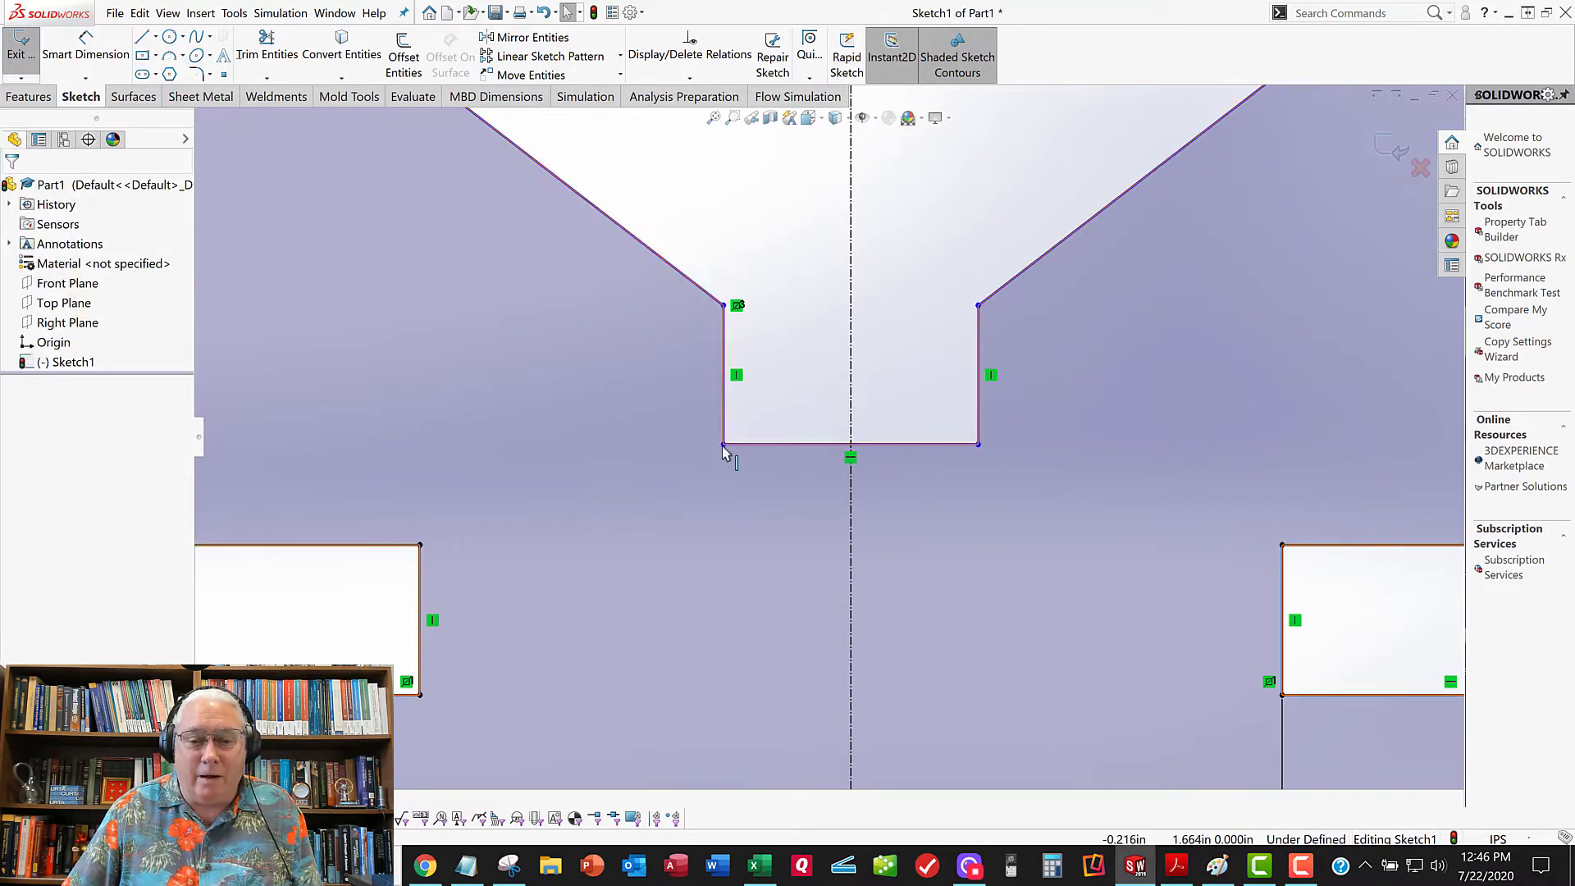
pyautogui.moveTo(724, 445); pyautogui.dragTo(649, 447)
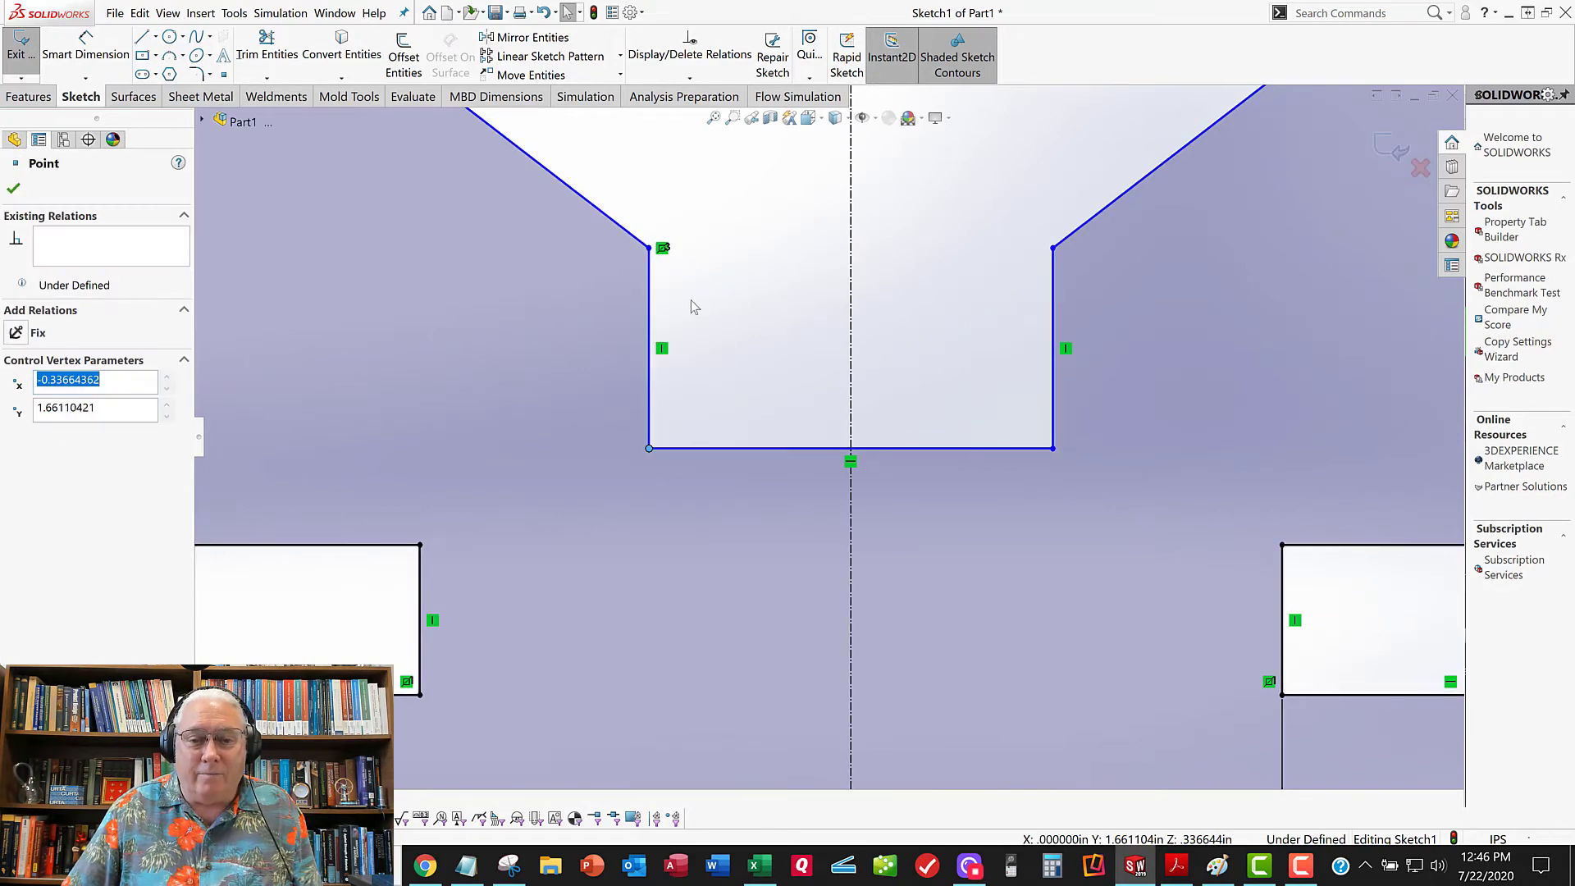
pyautogui.click(736, 243)
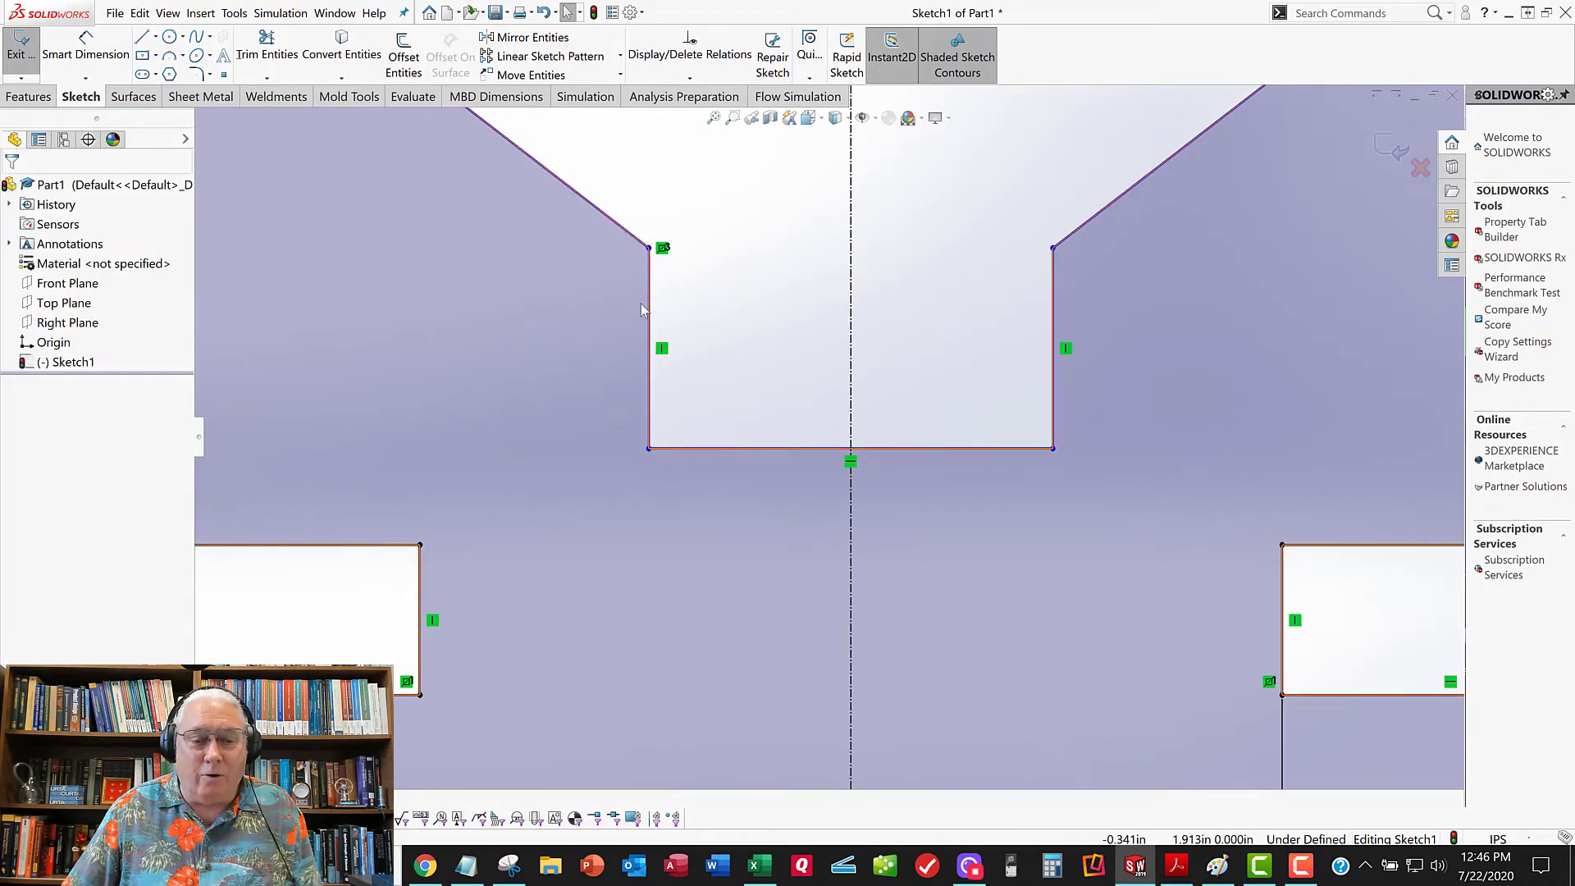
pyautogui.click(753, 449)
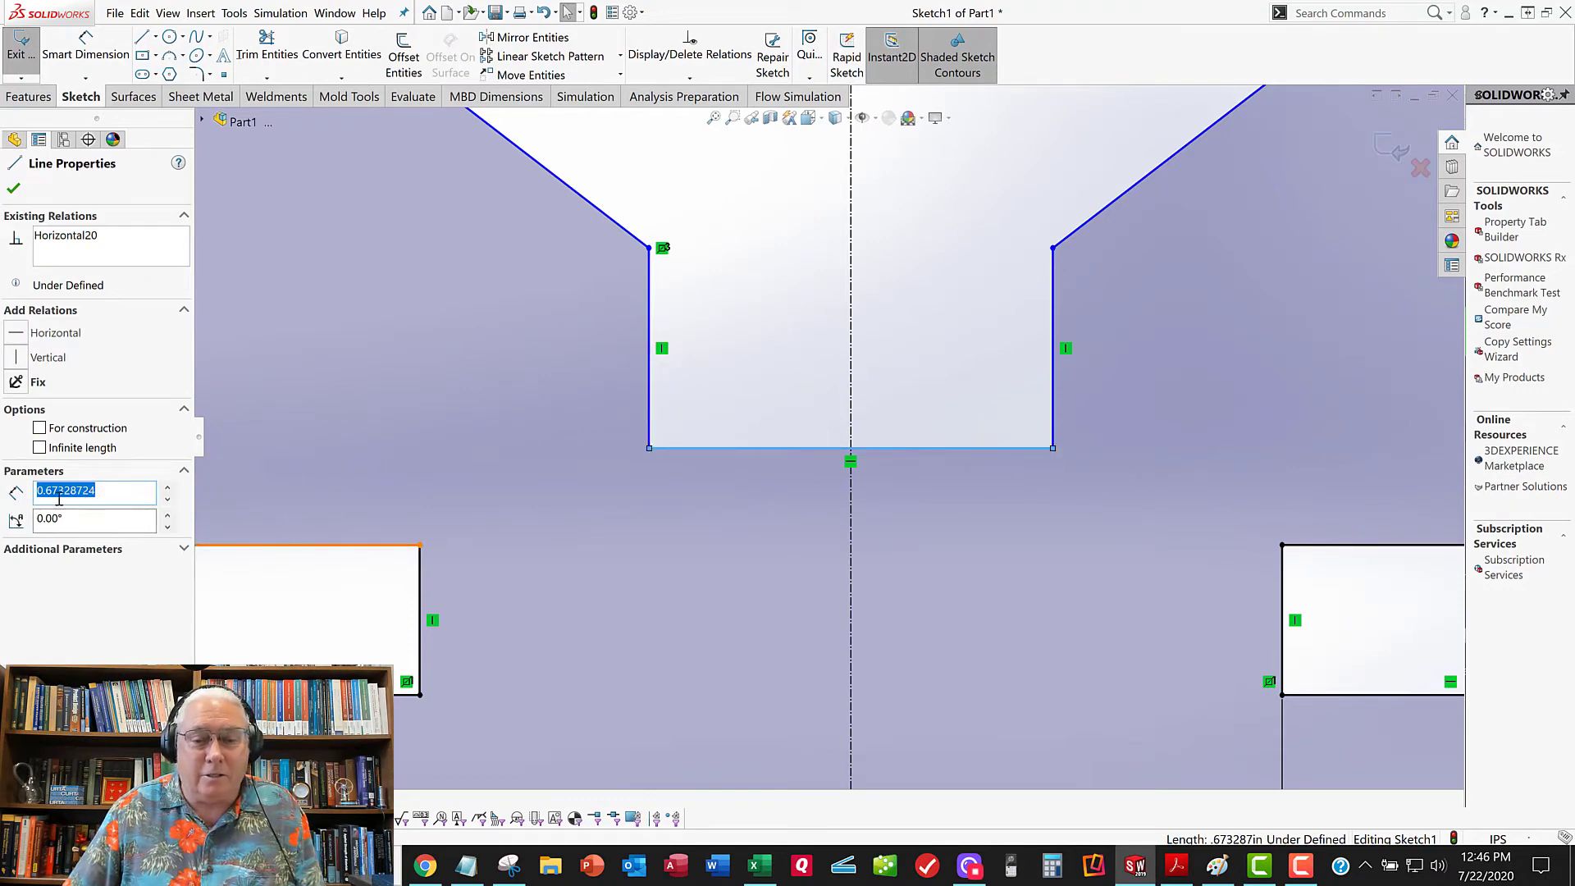
pyautogui.click(791, 323)
# Dimension the horizontal distance between the relief slot's right wall and the upper block's outer right edge as .875 in
pyautogui.scroll(5, 794, 440)
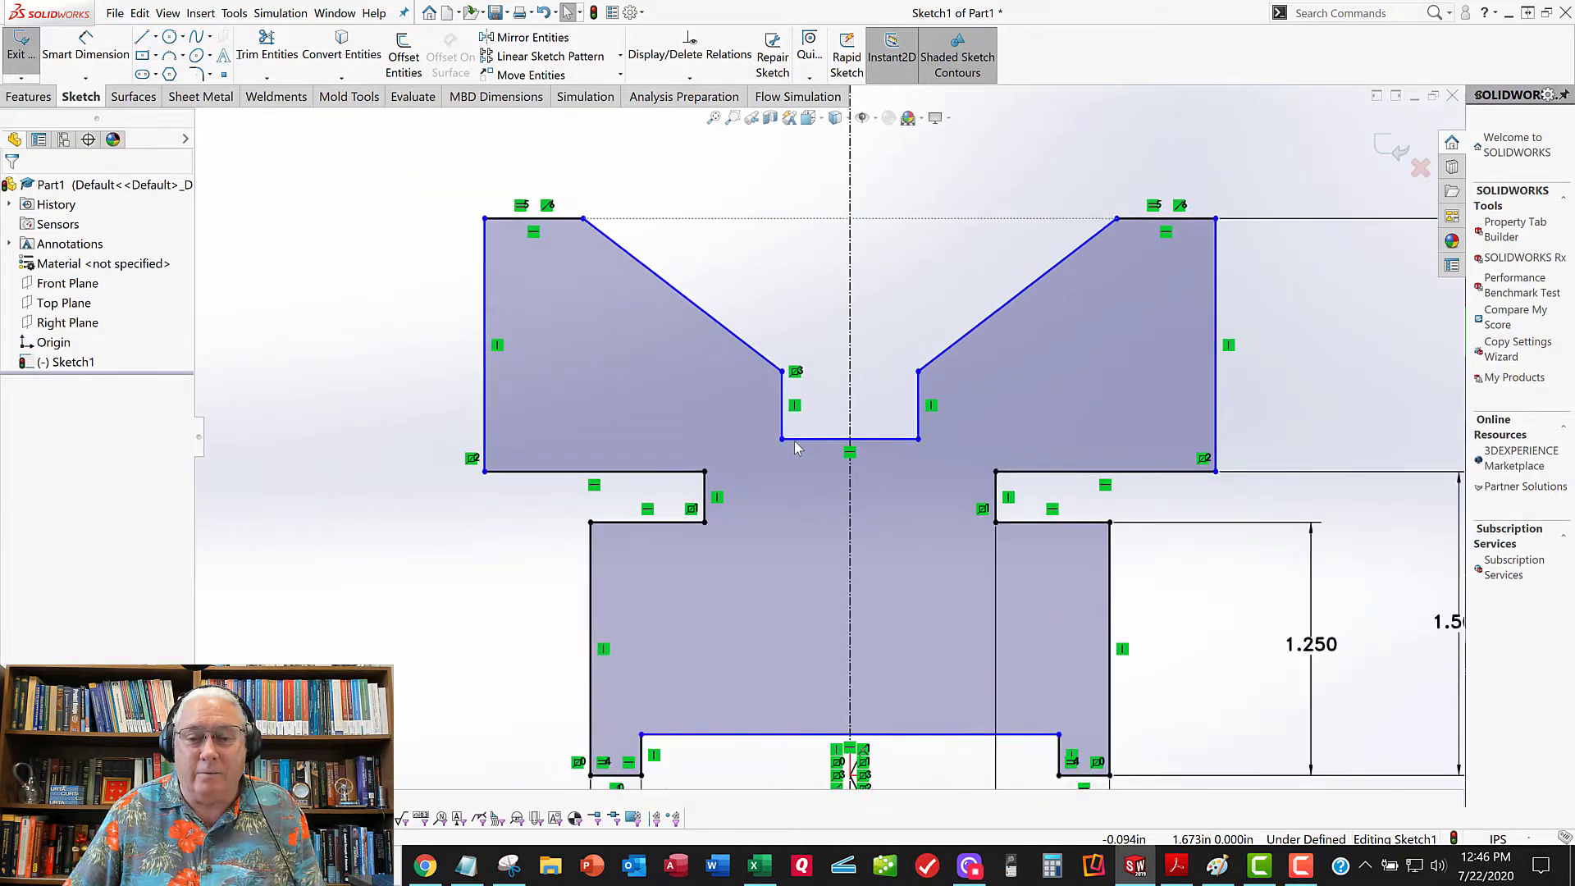
pyautogui.scroll(3, 794, 441)
pyautogui.scroll(-1, 1110, 281)
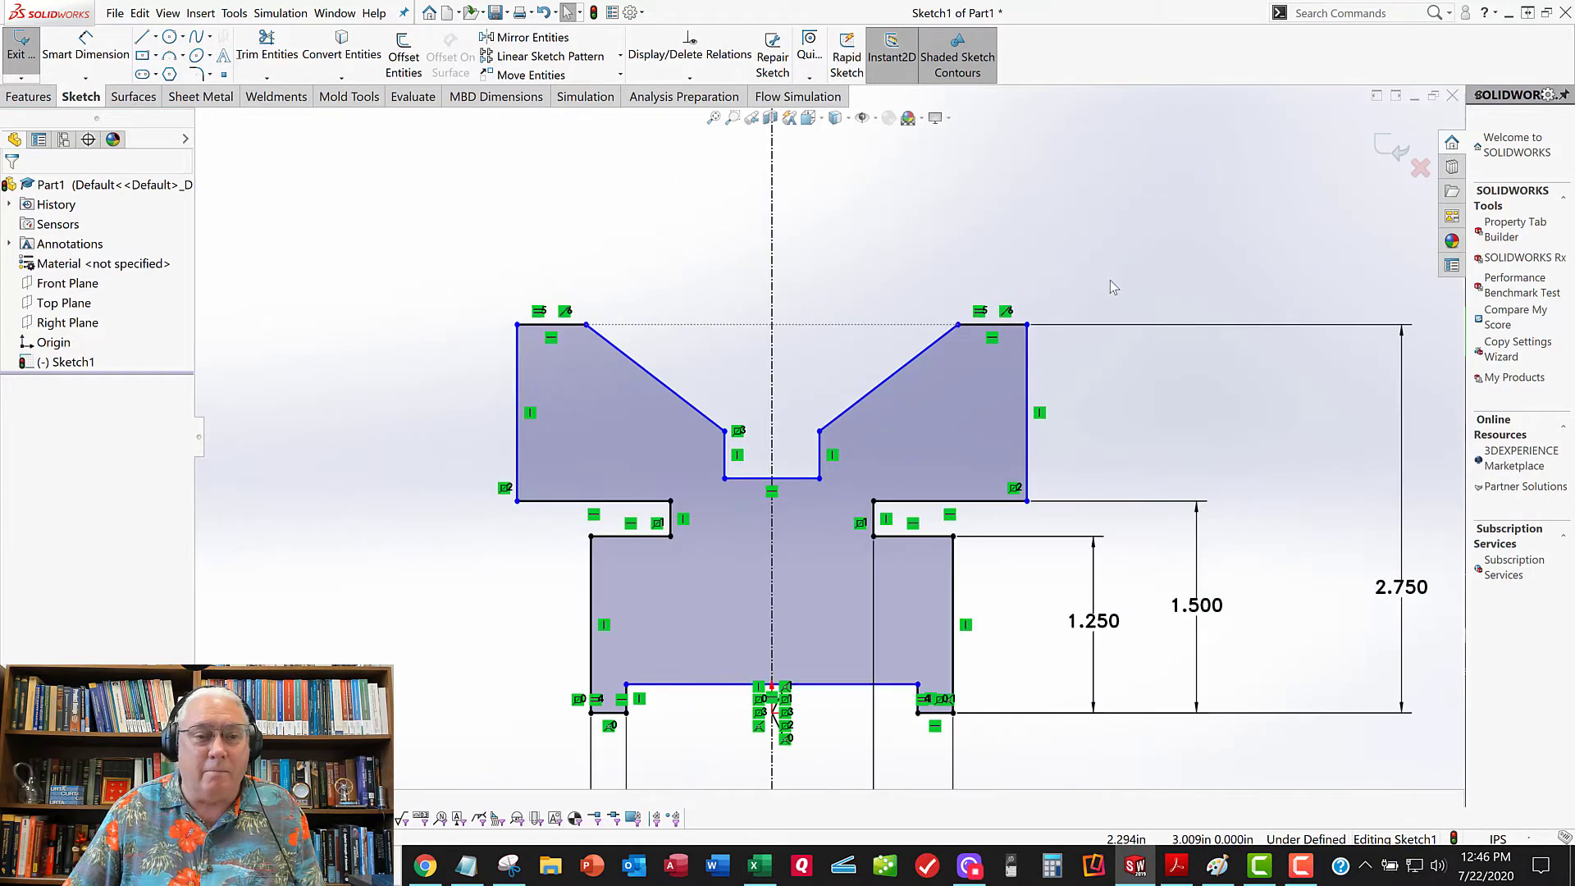
pyautogui.click(85, 45)
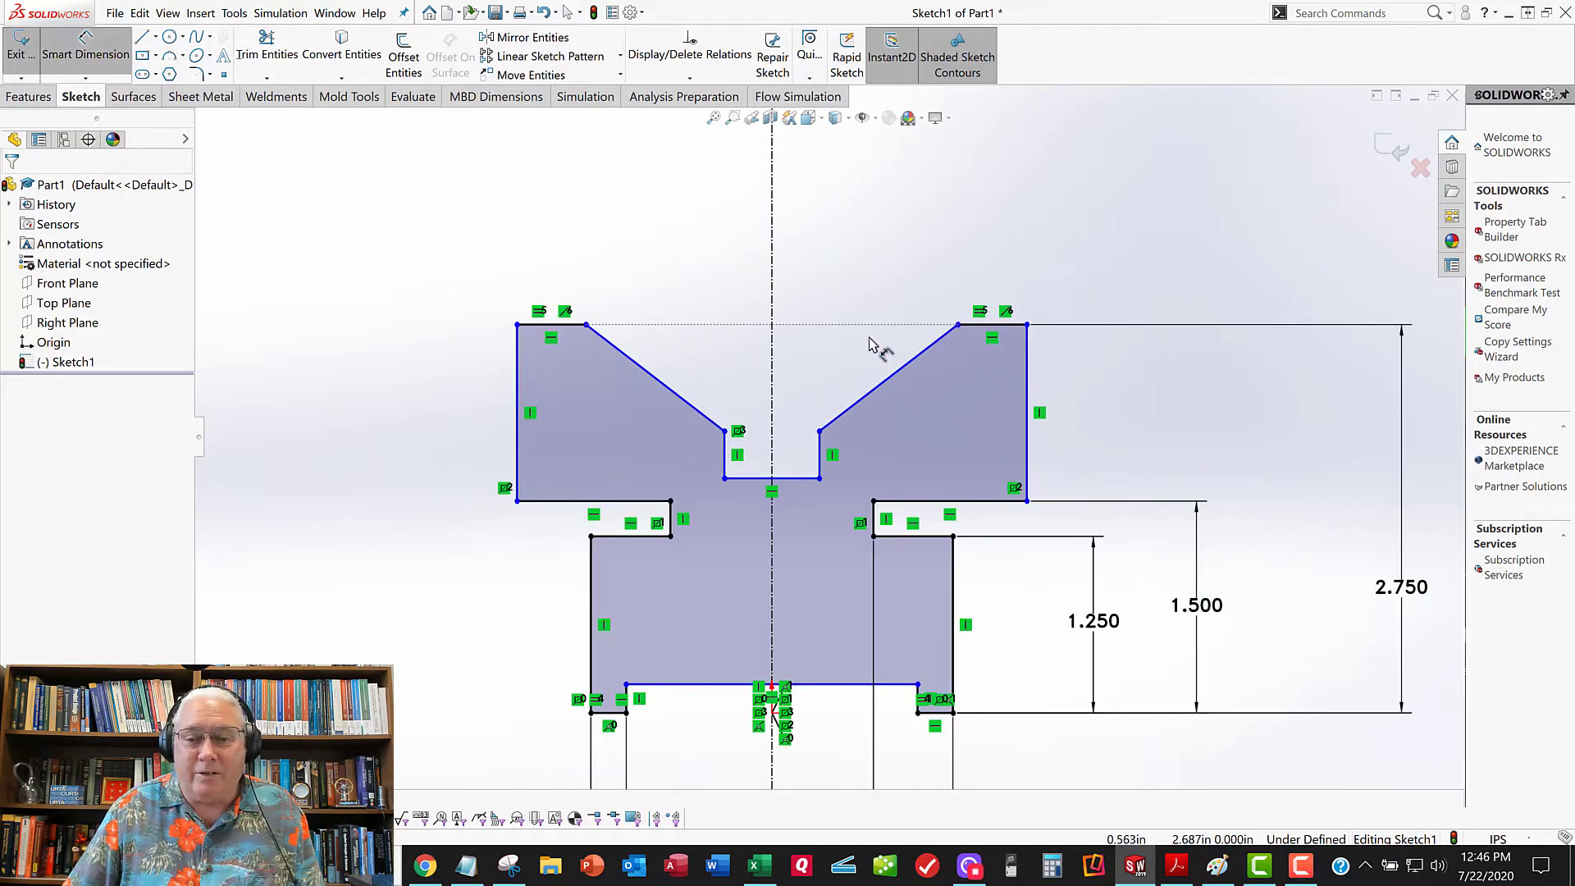
pyautogui.click(1028, 384)
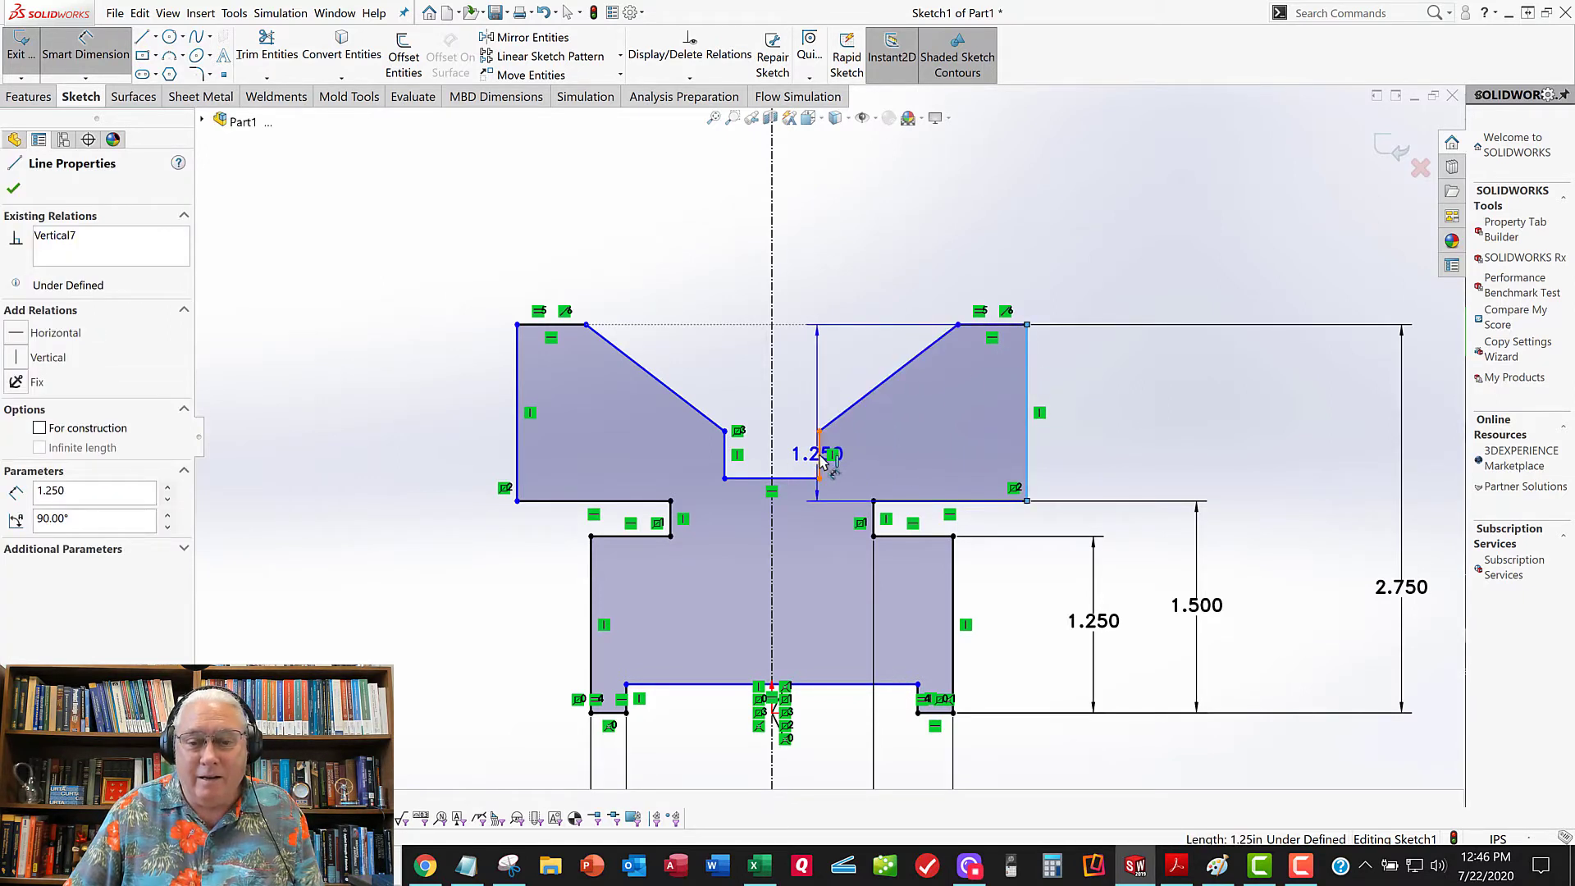
pyautogui.click(821, 459)
pyautogui.click(917, 239)
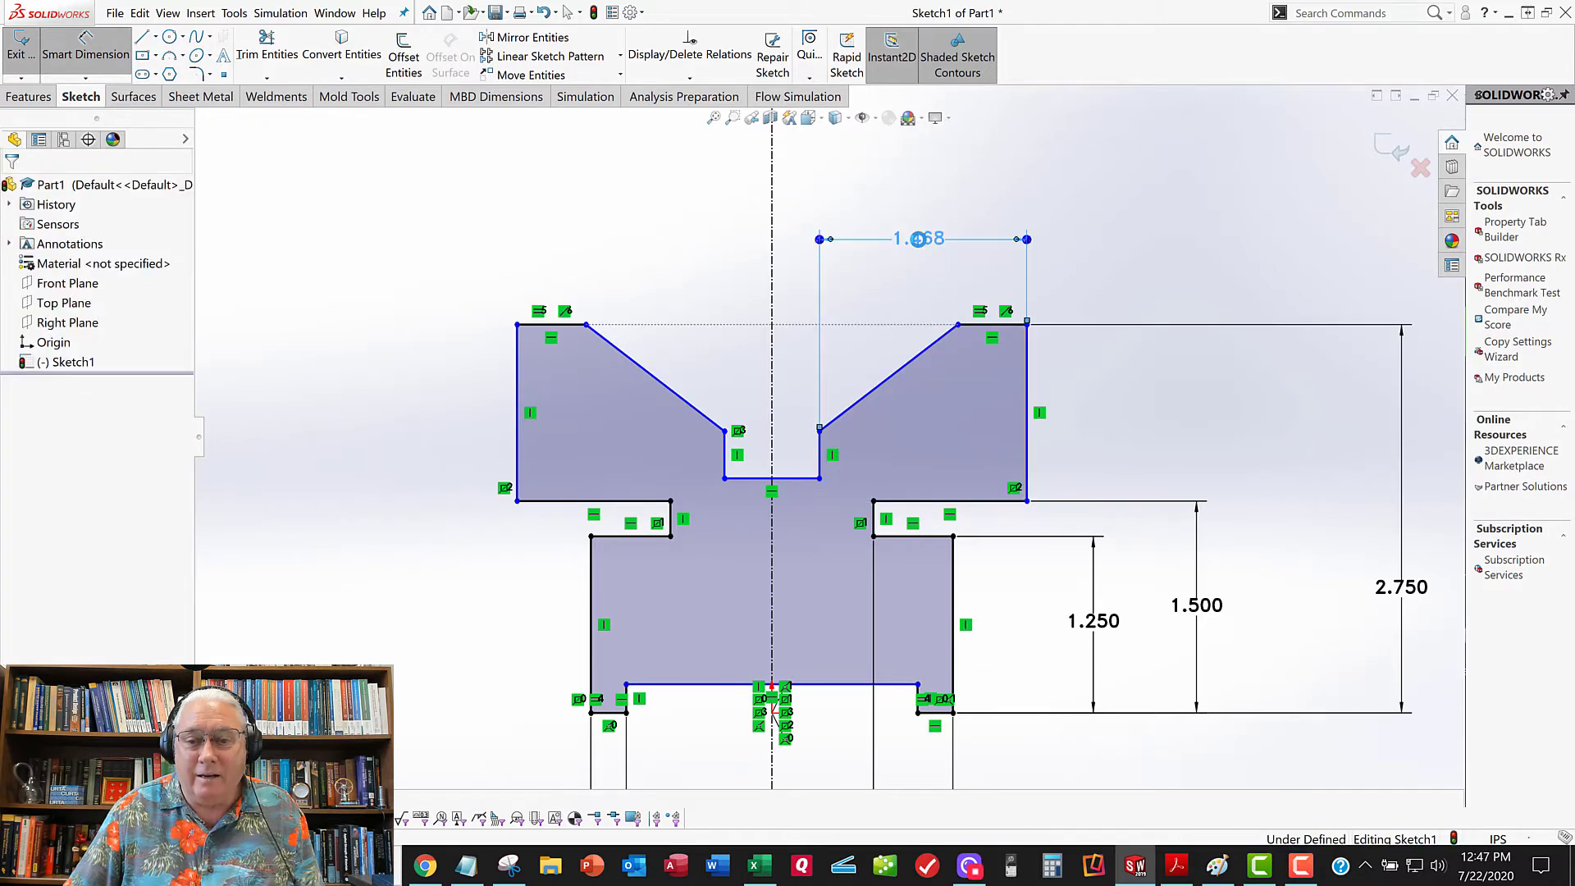
pyautogui.write('.')
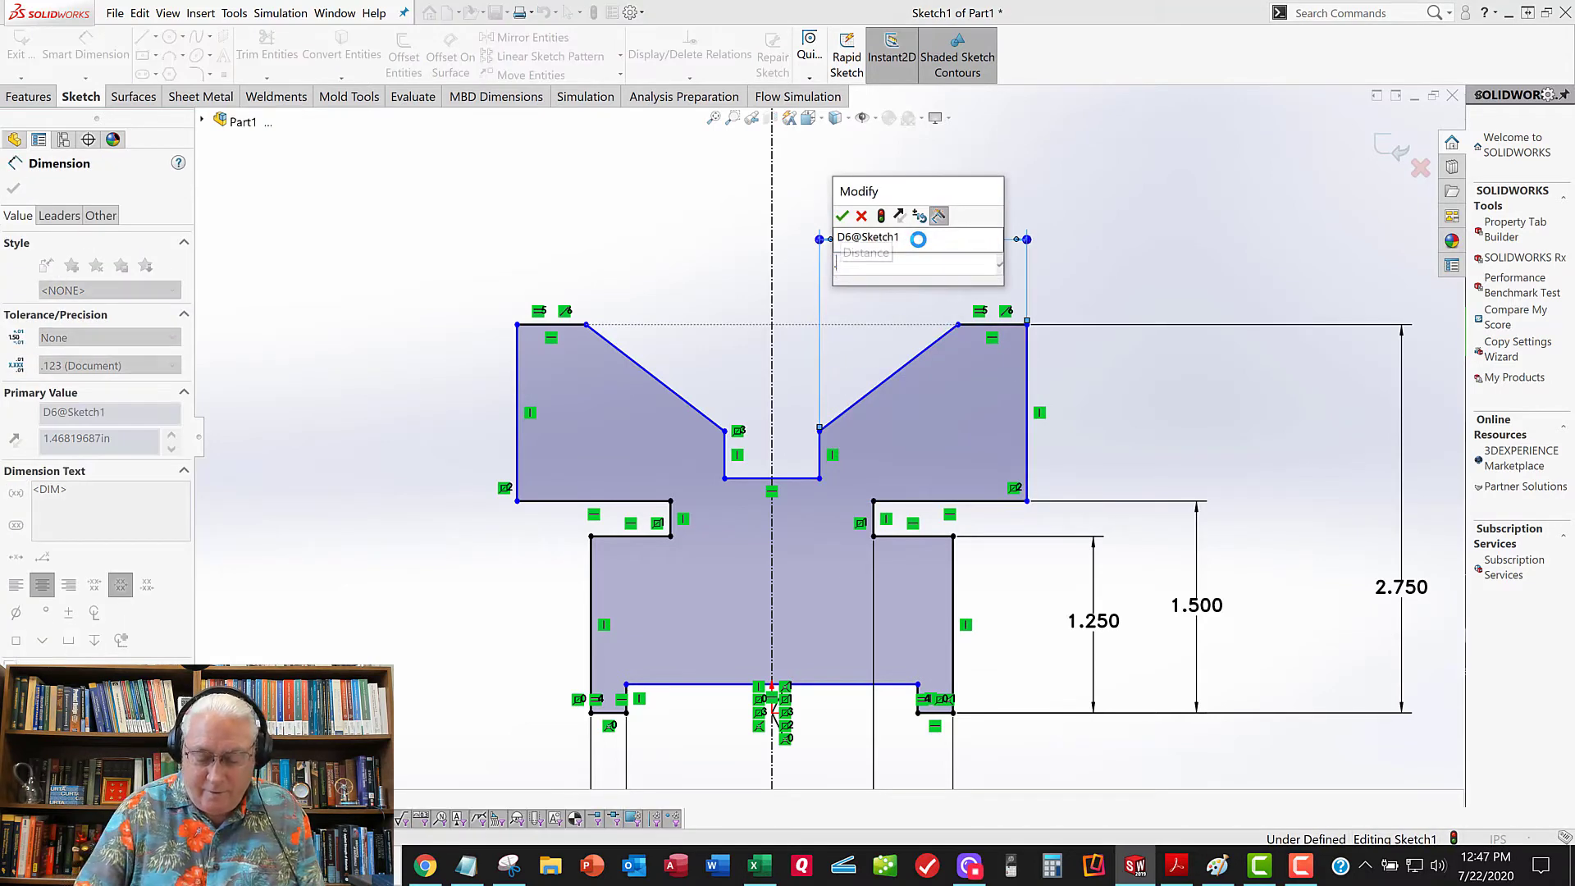
pyautogui.write('875')
pyautogui.press('Return')
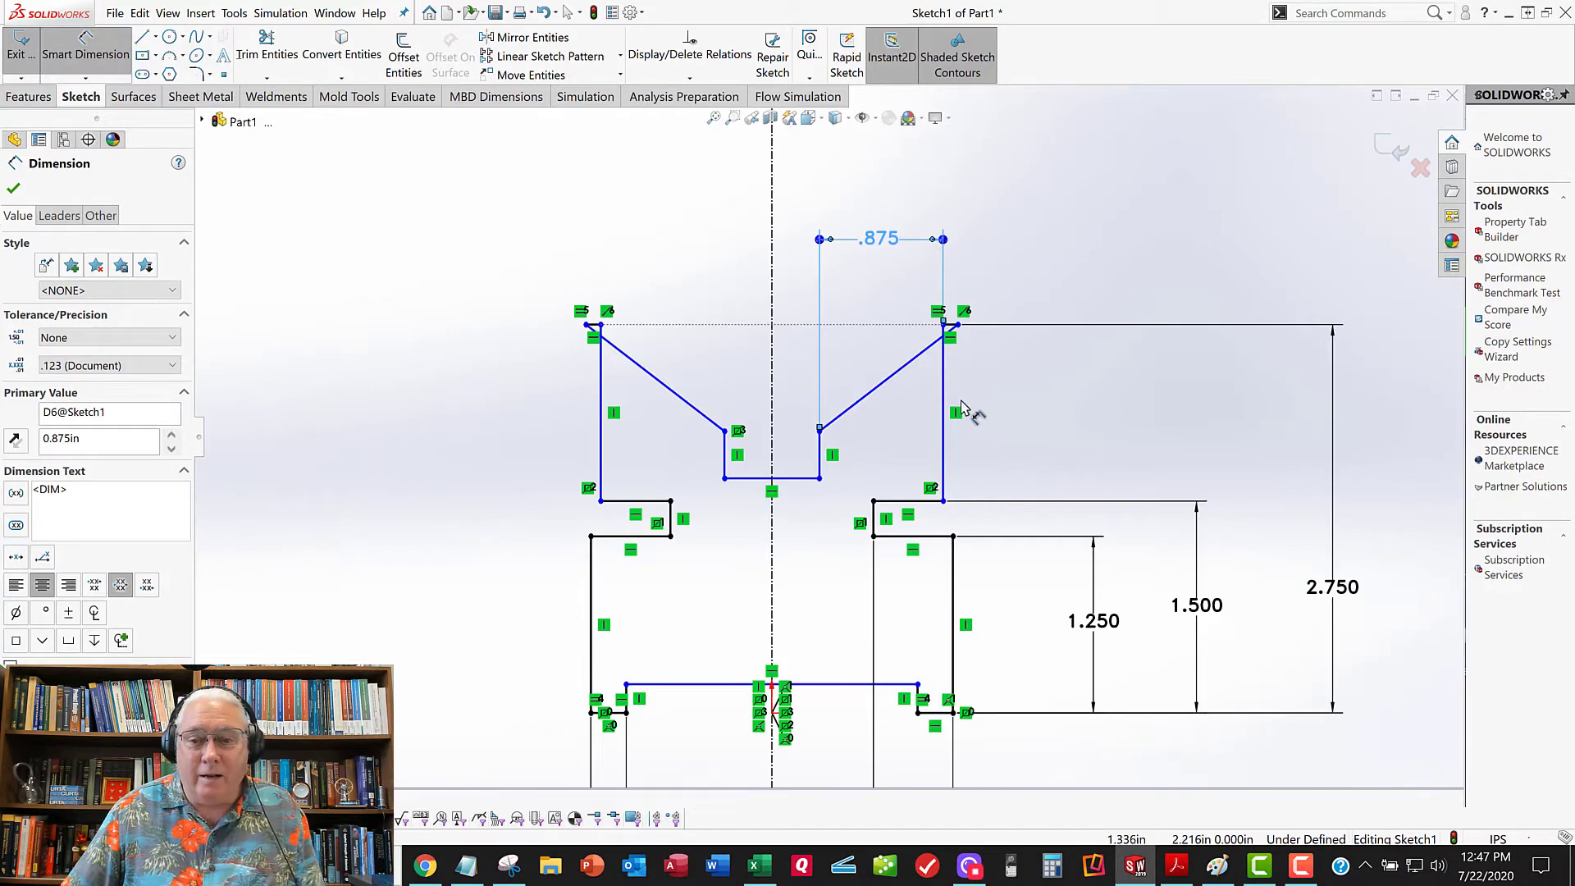
# Move the V's upper right endpoint inward of the outer right edge to uncross the profile lines
pyautogui.click(105, 54)
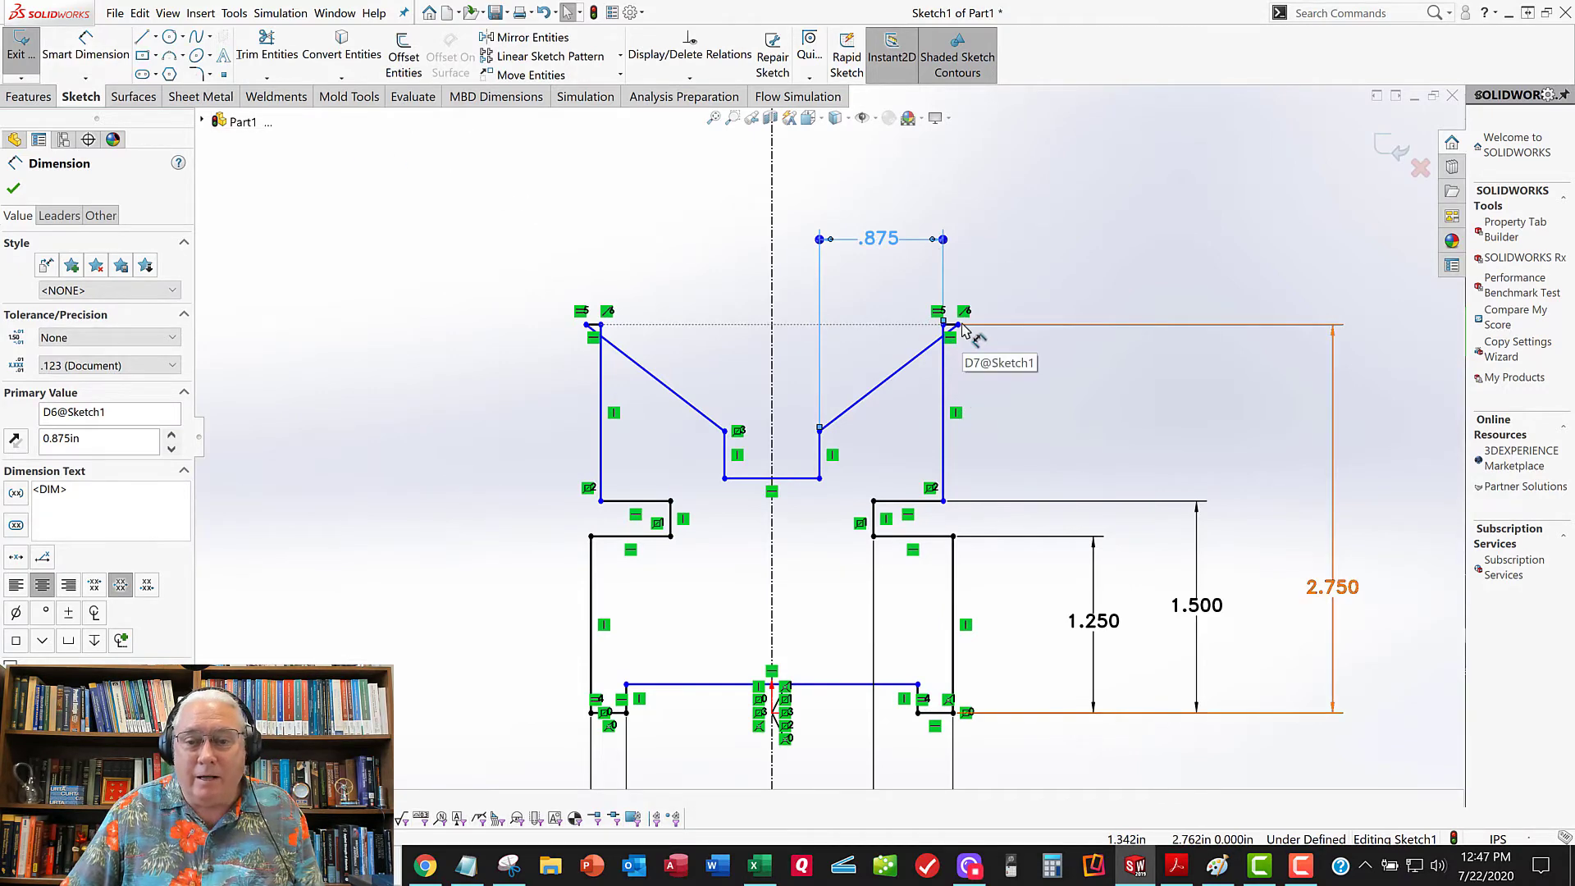
pyautogui.moveTo(939, 328); pyautogui.dragTo(902, 331)
pyautogui.click(1054, 191)
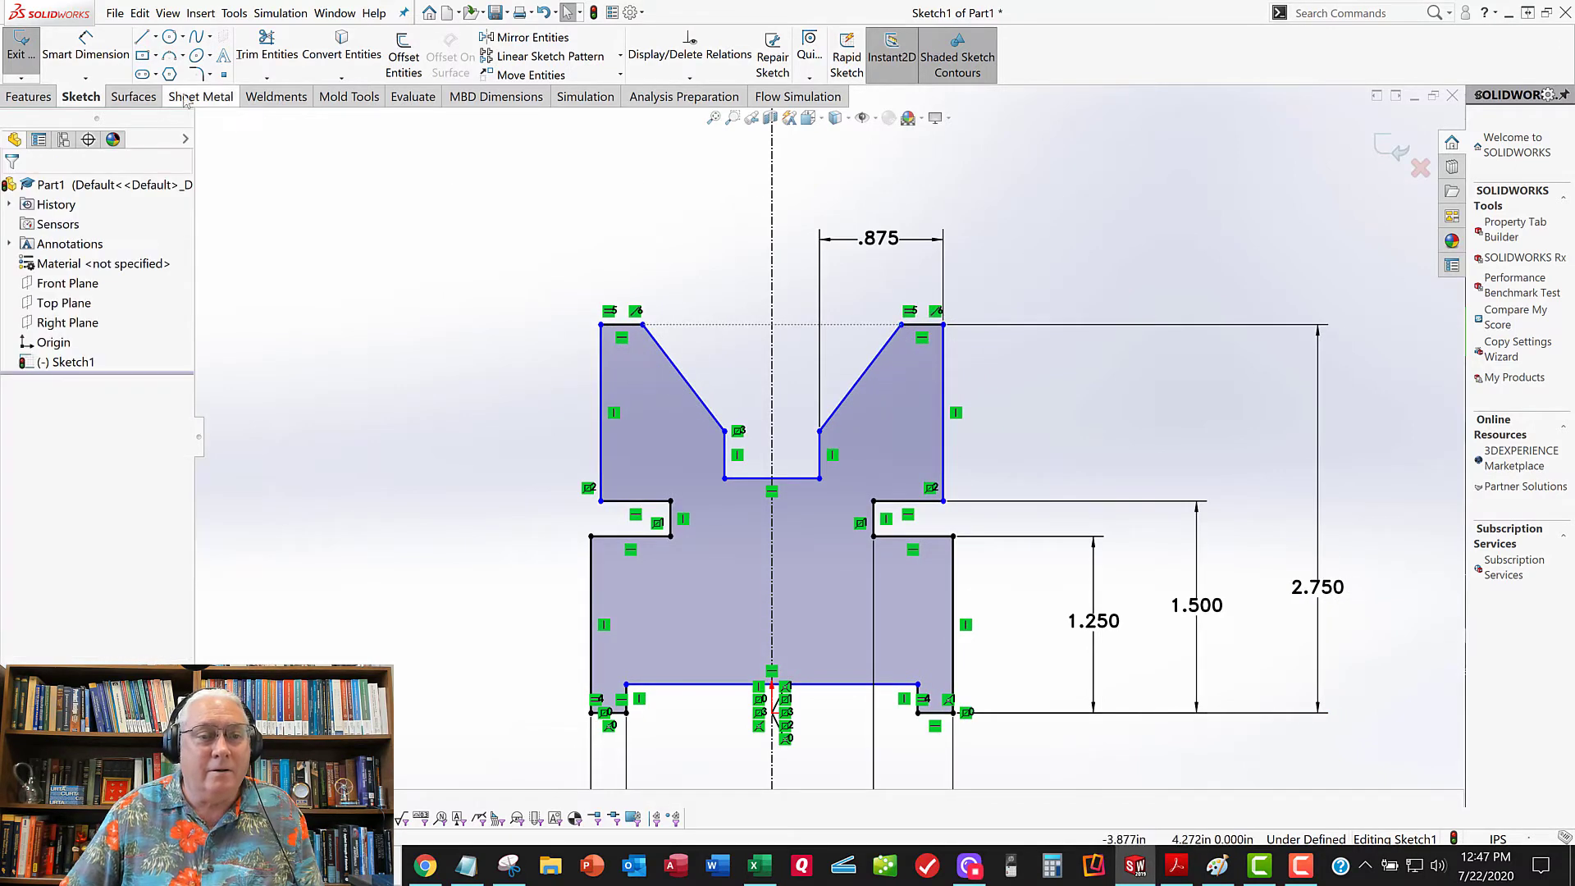
pyautogui.click(117, 60)
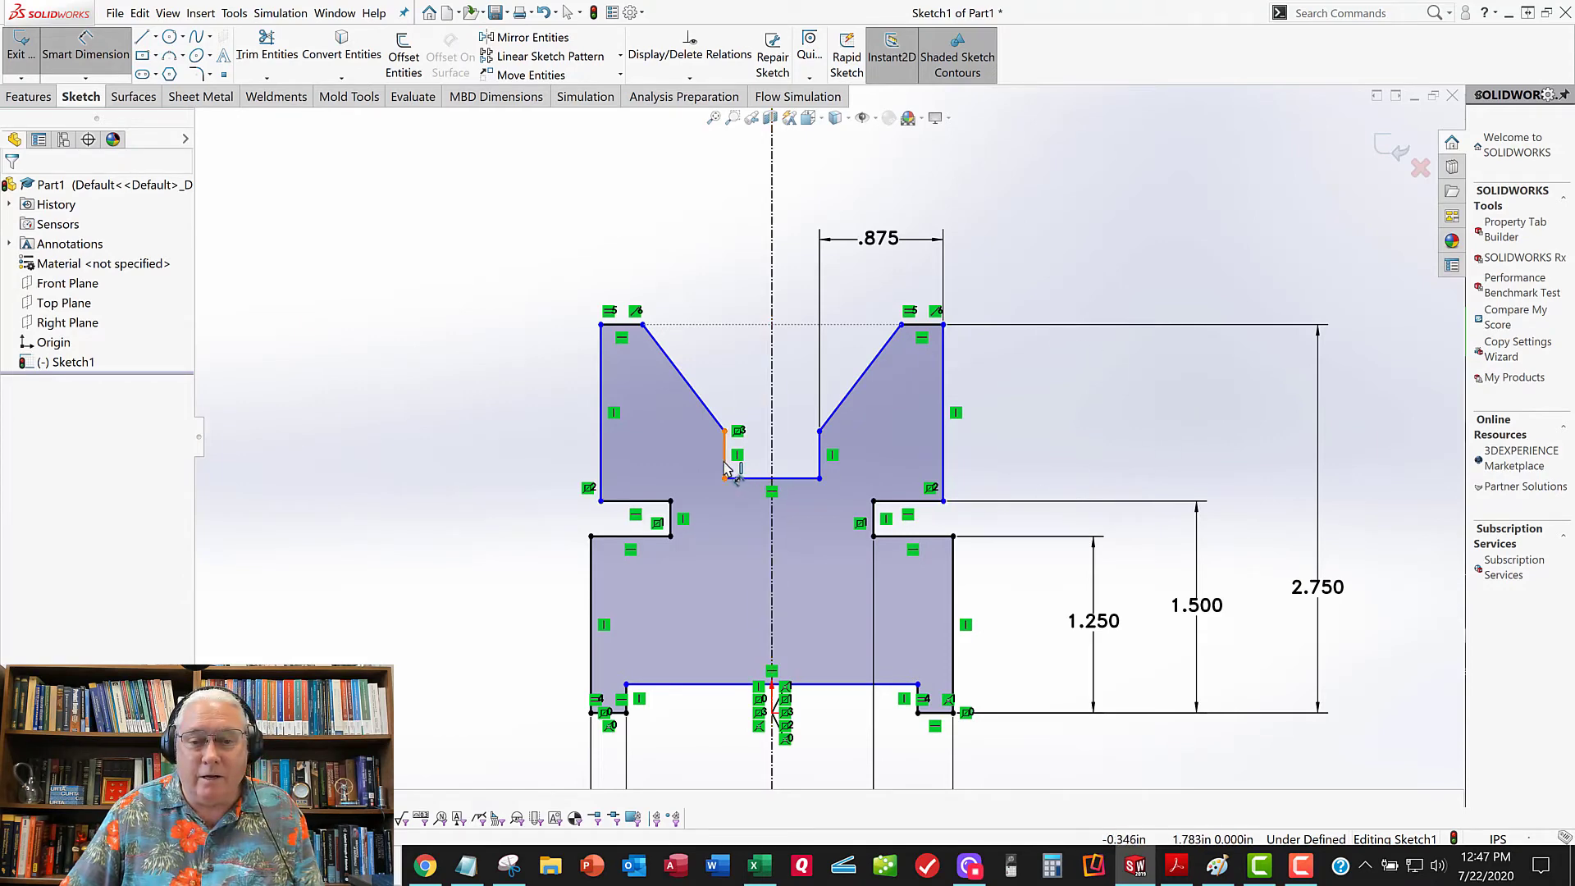
pyautogui.click(724, 455)
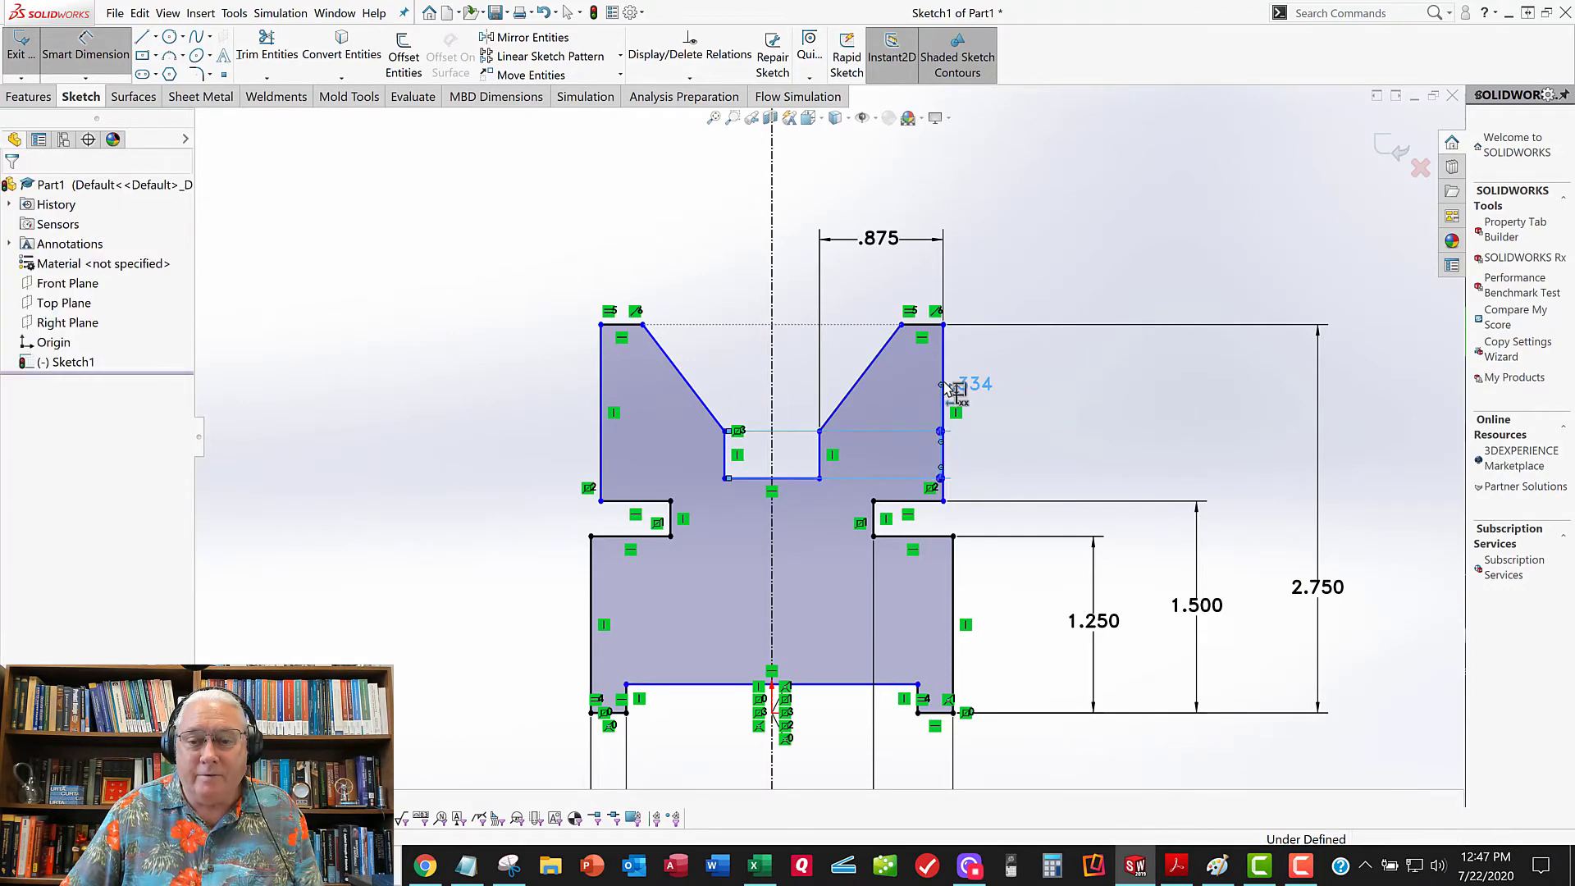
pyautogui.press('Escape')
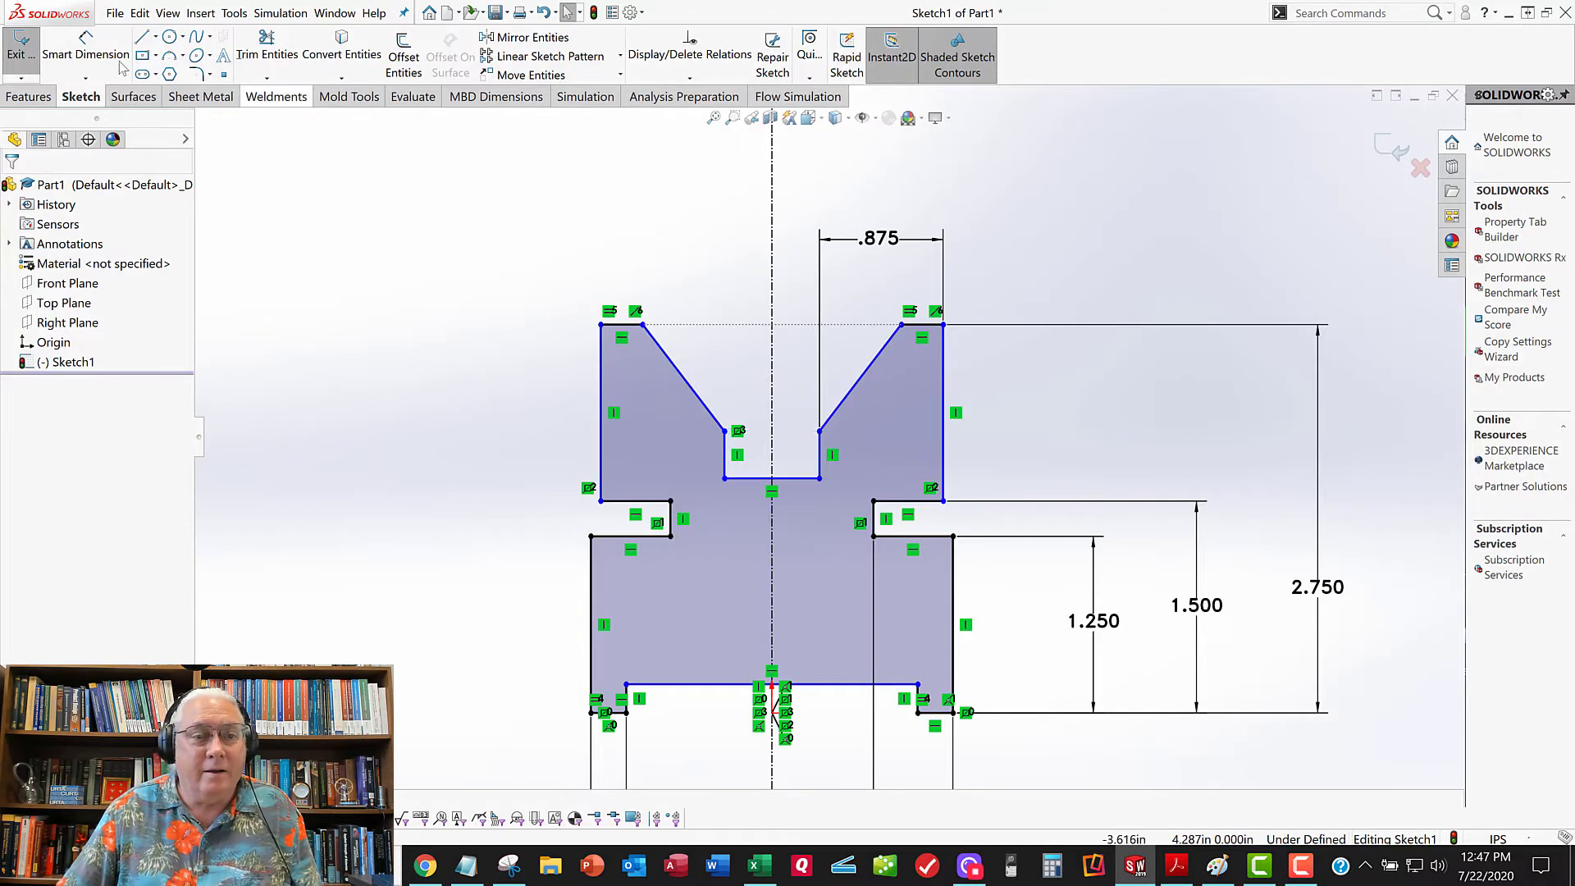
# Dimension the distance from the right outer edge of the upper block to the central slot's left side as 1.125 in
pyautogui.click(63, 54)
pyautogui.click(943, 386)
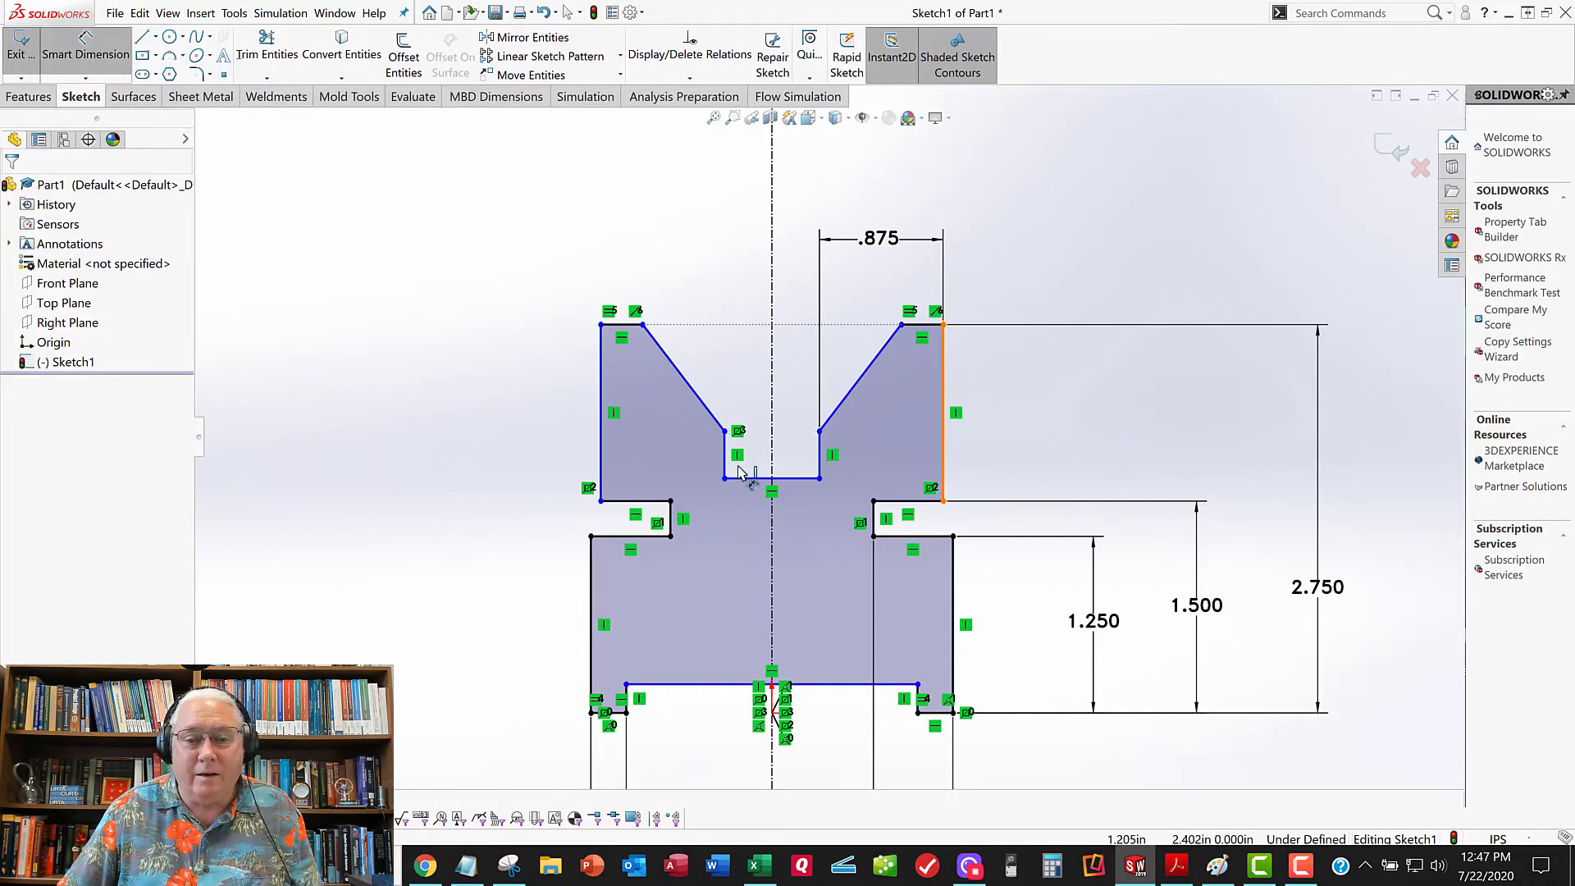
pyautogui.click(725, 459)
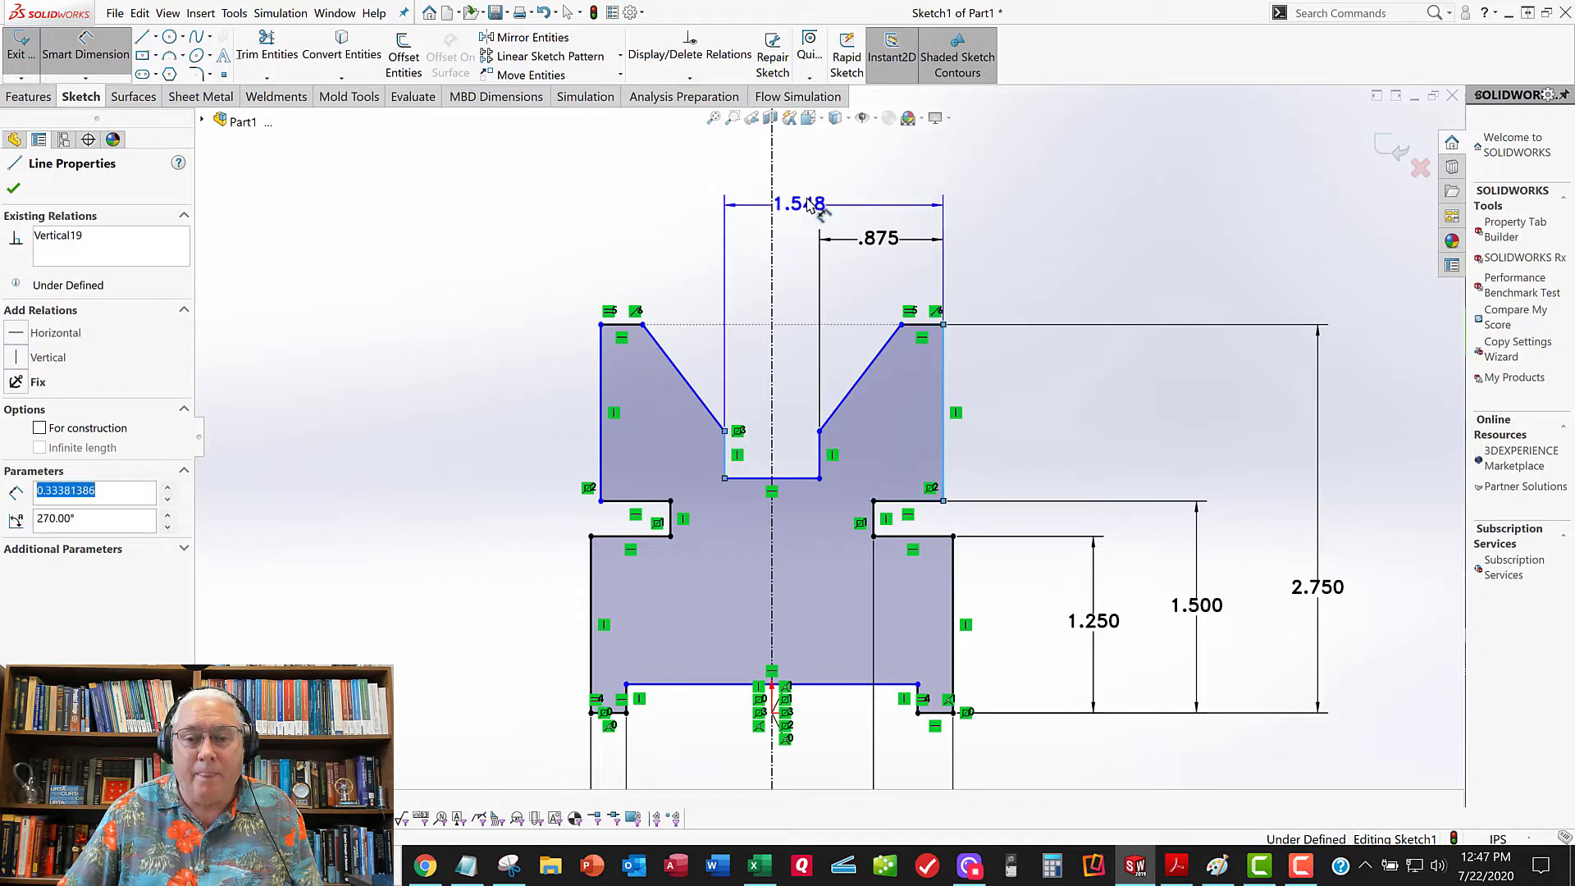
pyautogui.click(811, 200)
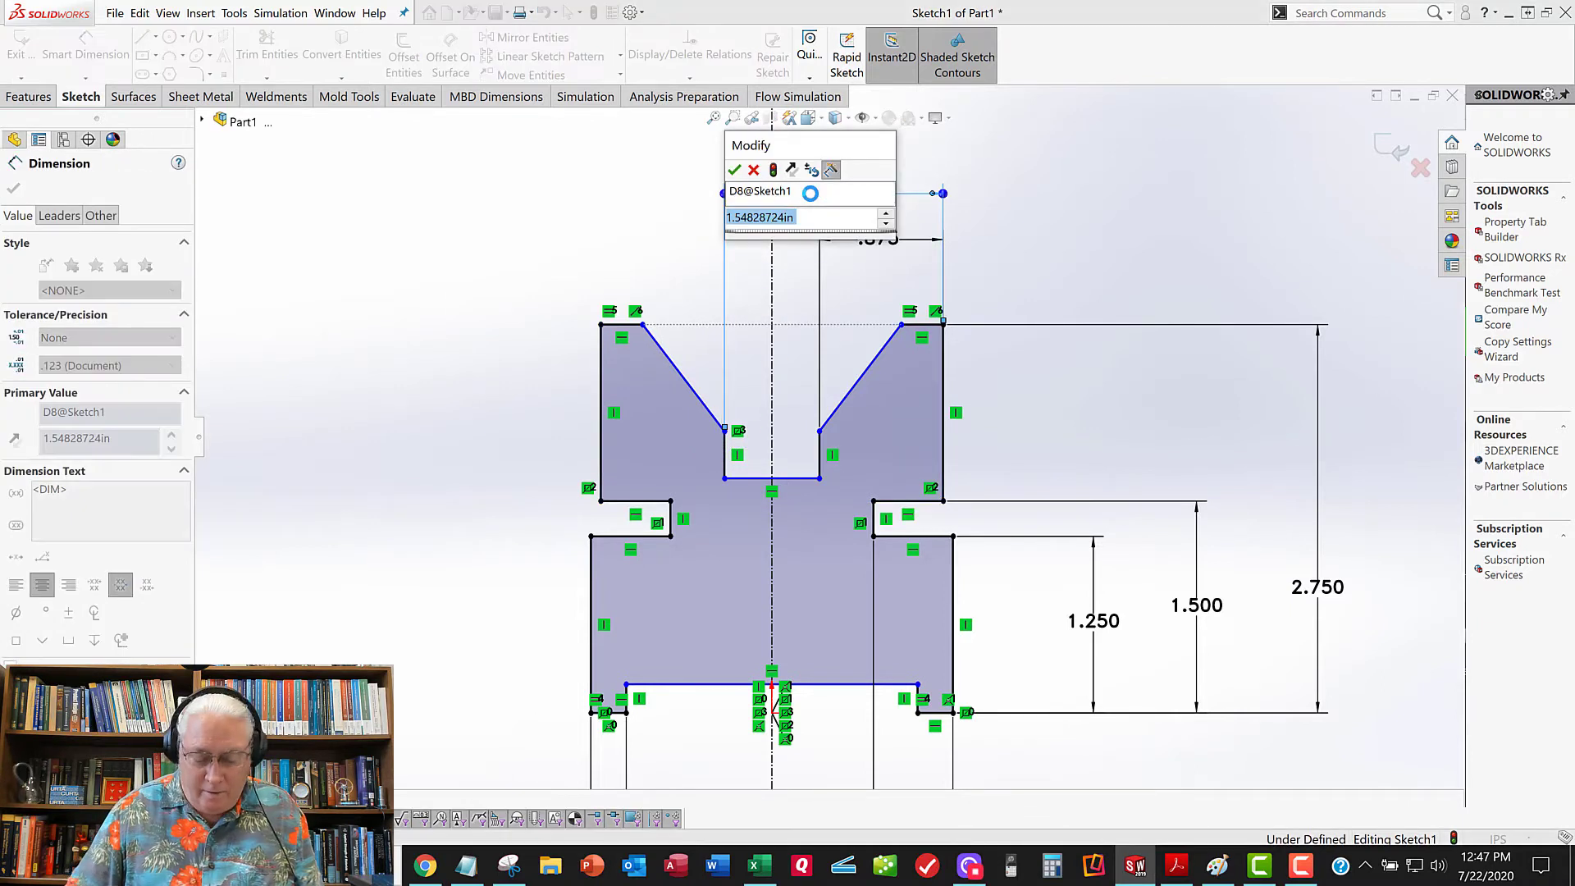
pyautogui.write('1.125')
pyautogui.press('Return')
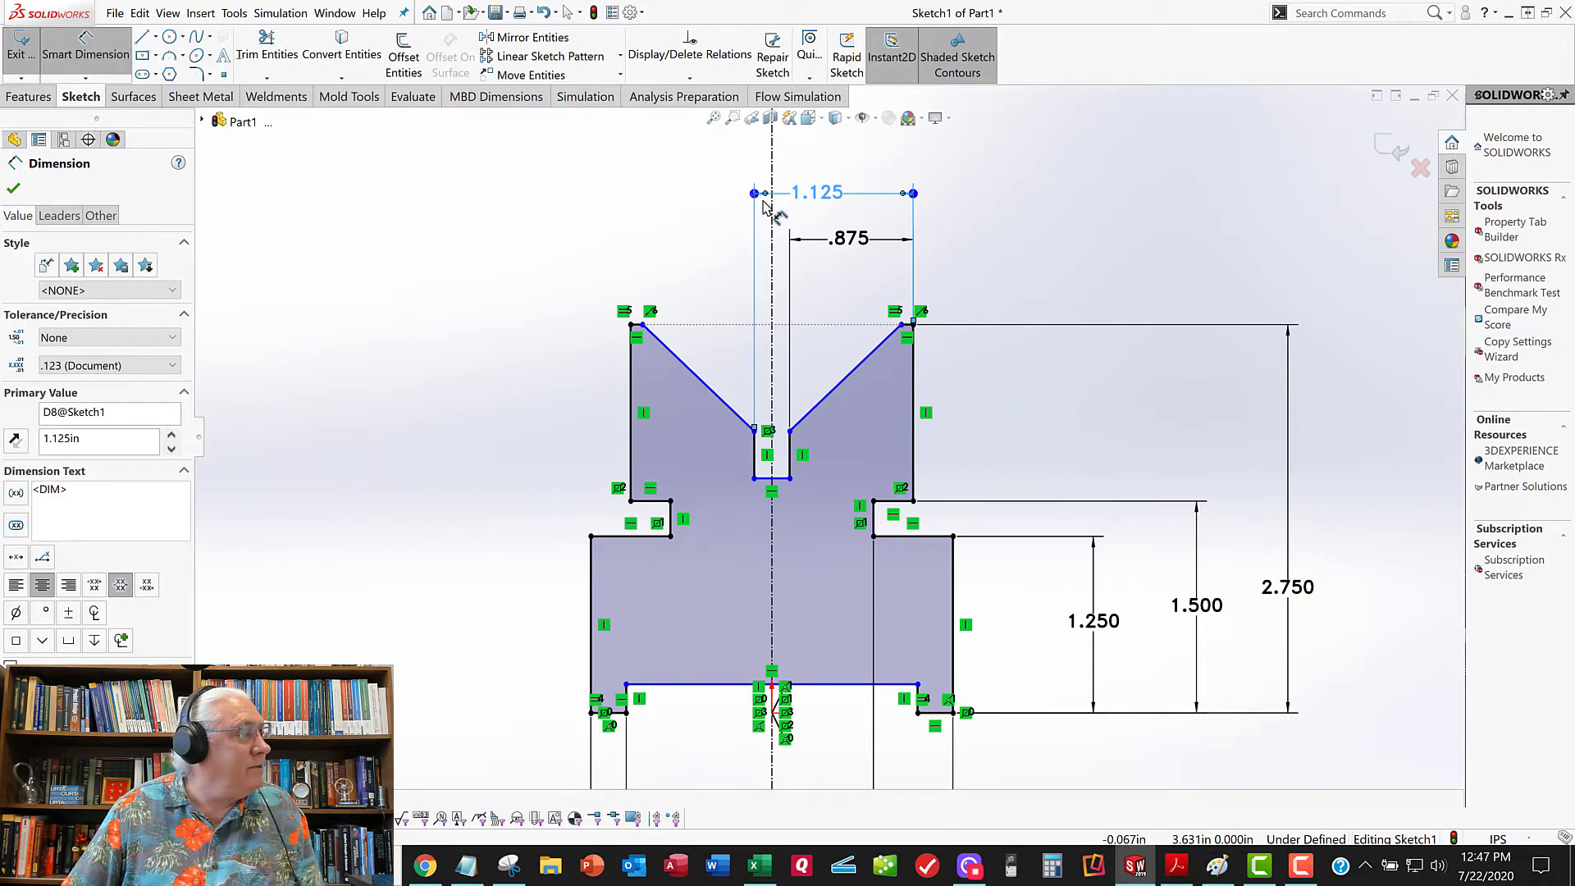
pyautogui.click(648, 330)
pyautogui.click(914, 370)
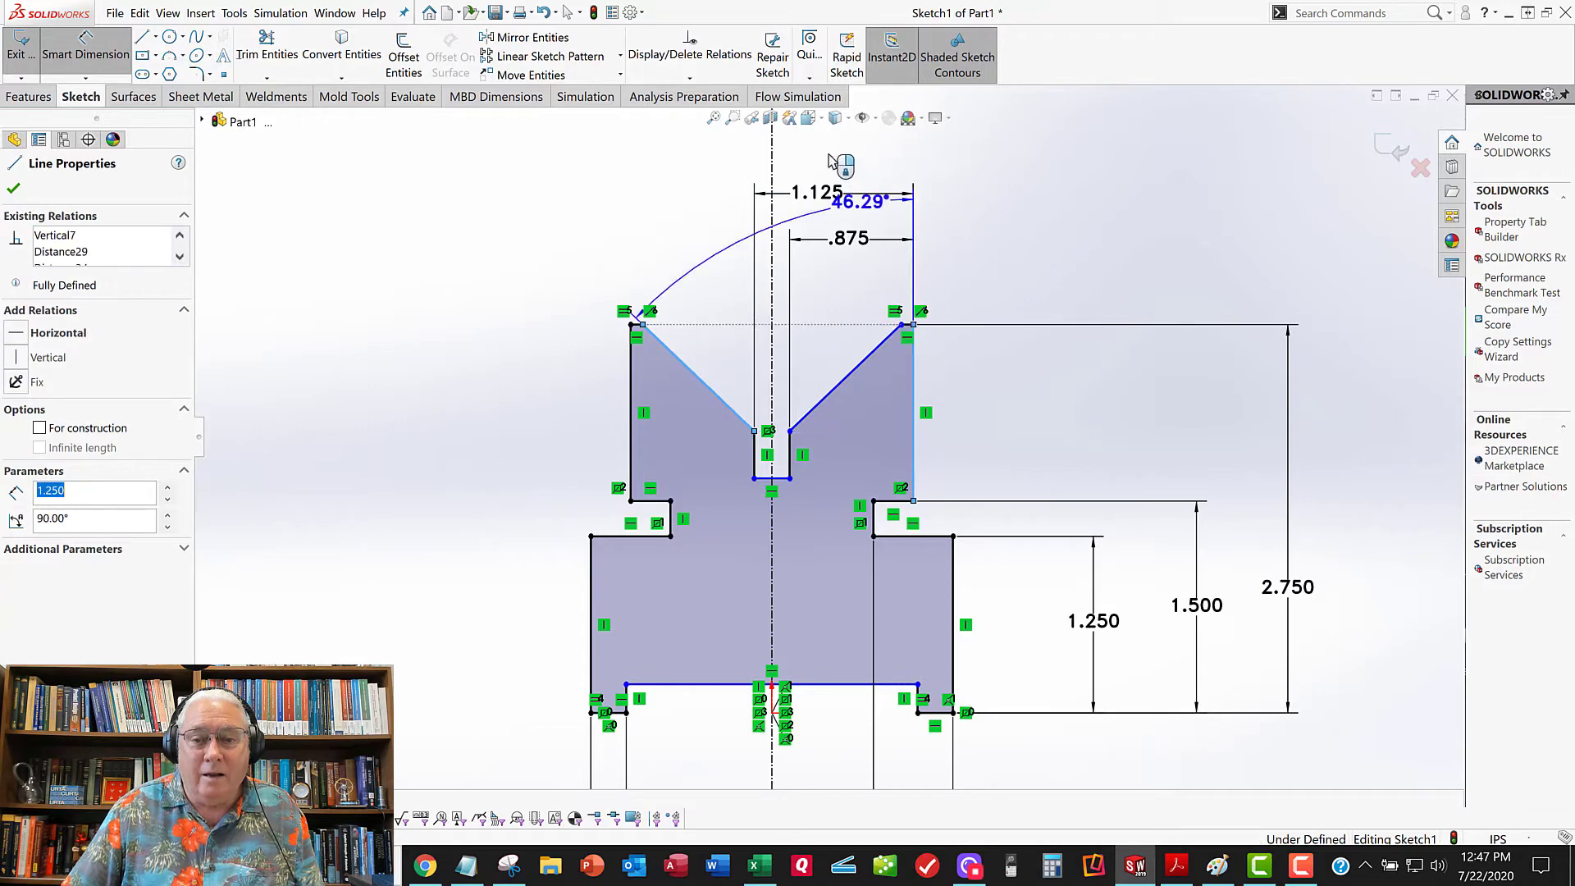
pyautogui.press('Escape')
# Dimension the distance from the right outer edge to the upper-left corner point of the V as 1.75 in
pyautogui.click(85, 46)
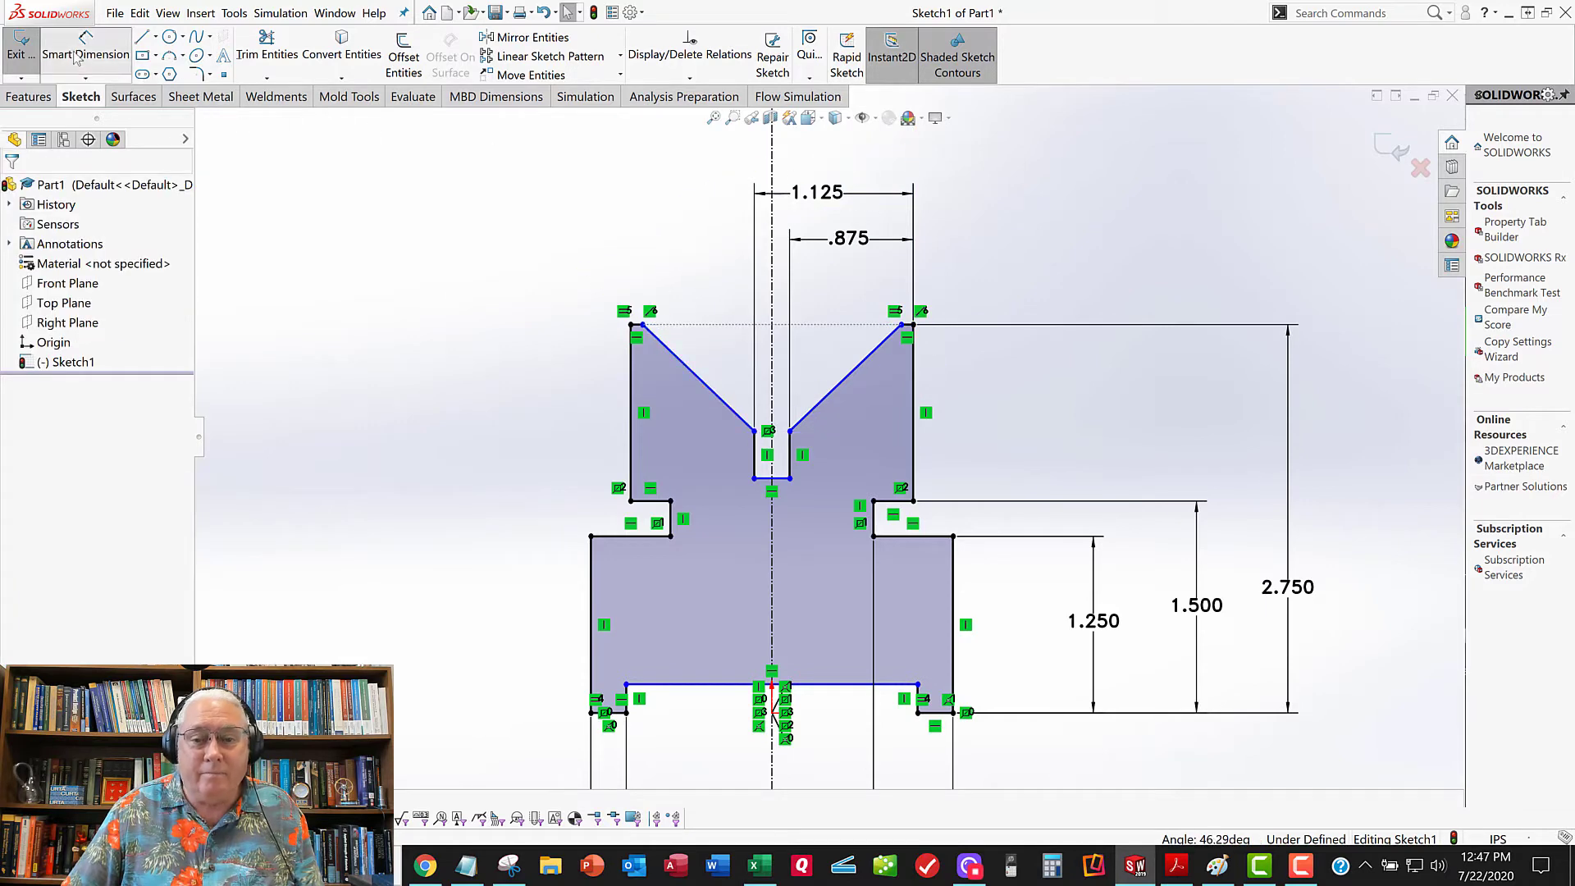
pyautogui.click(913, 361)
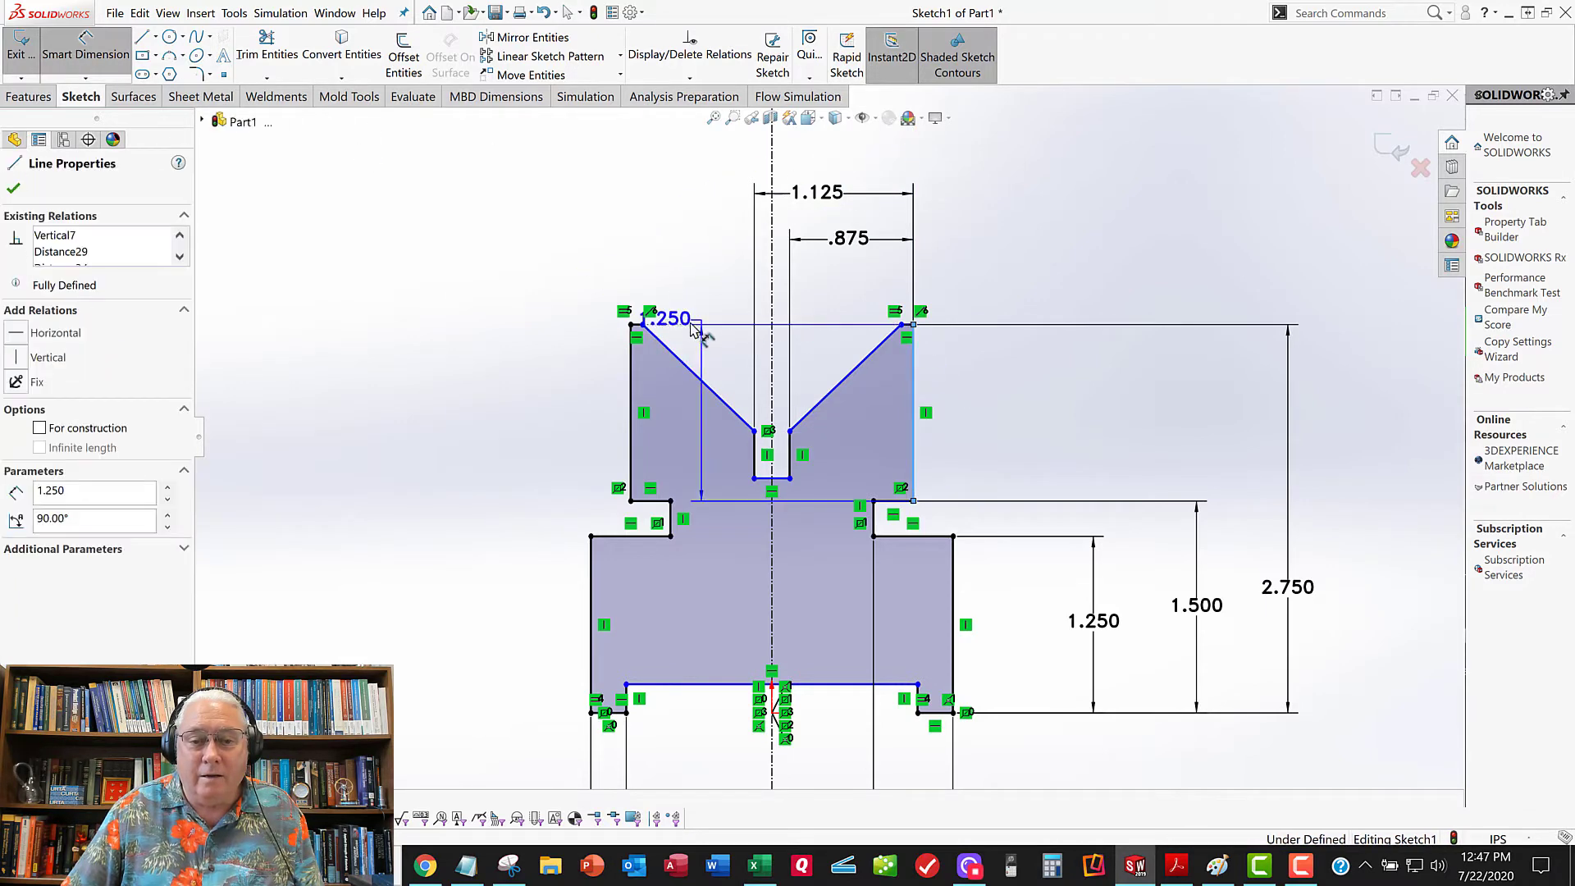
pyautogui.click(643, 325)
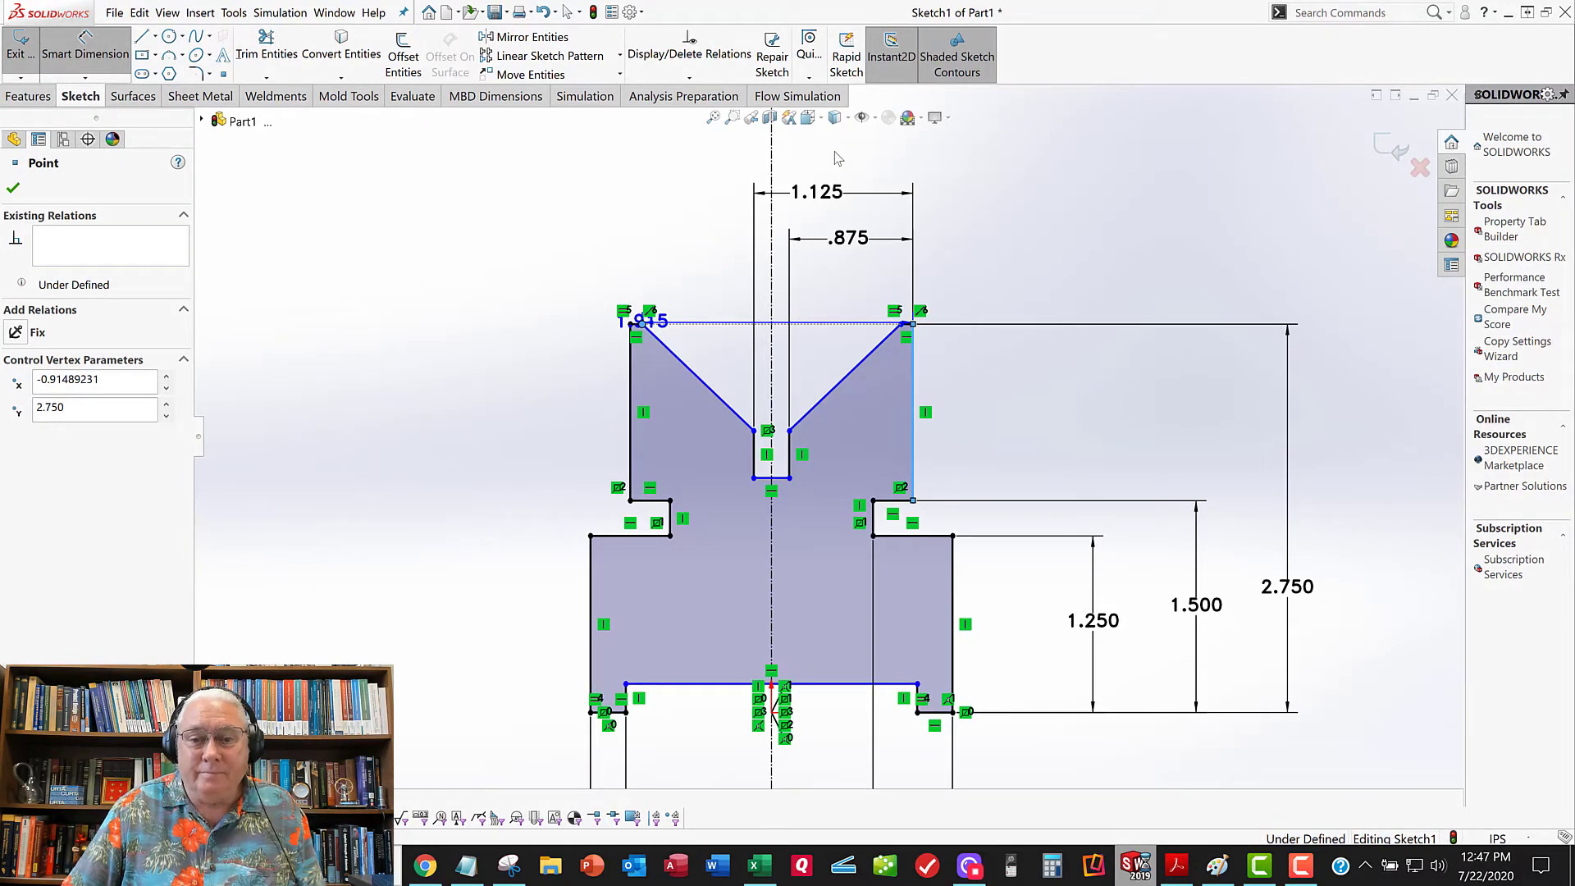
pyautogui.click(833, 164)
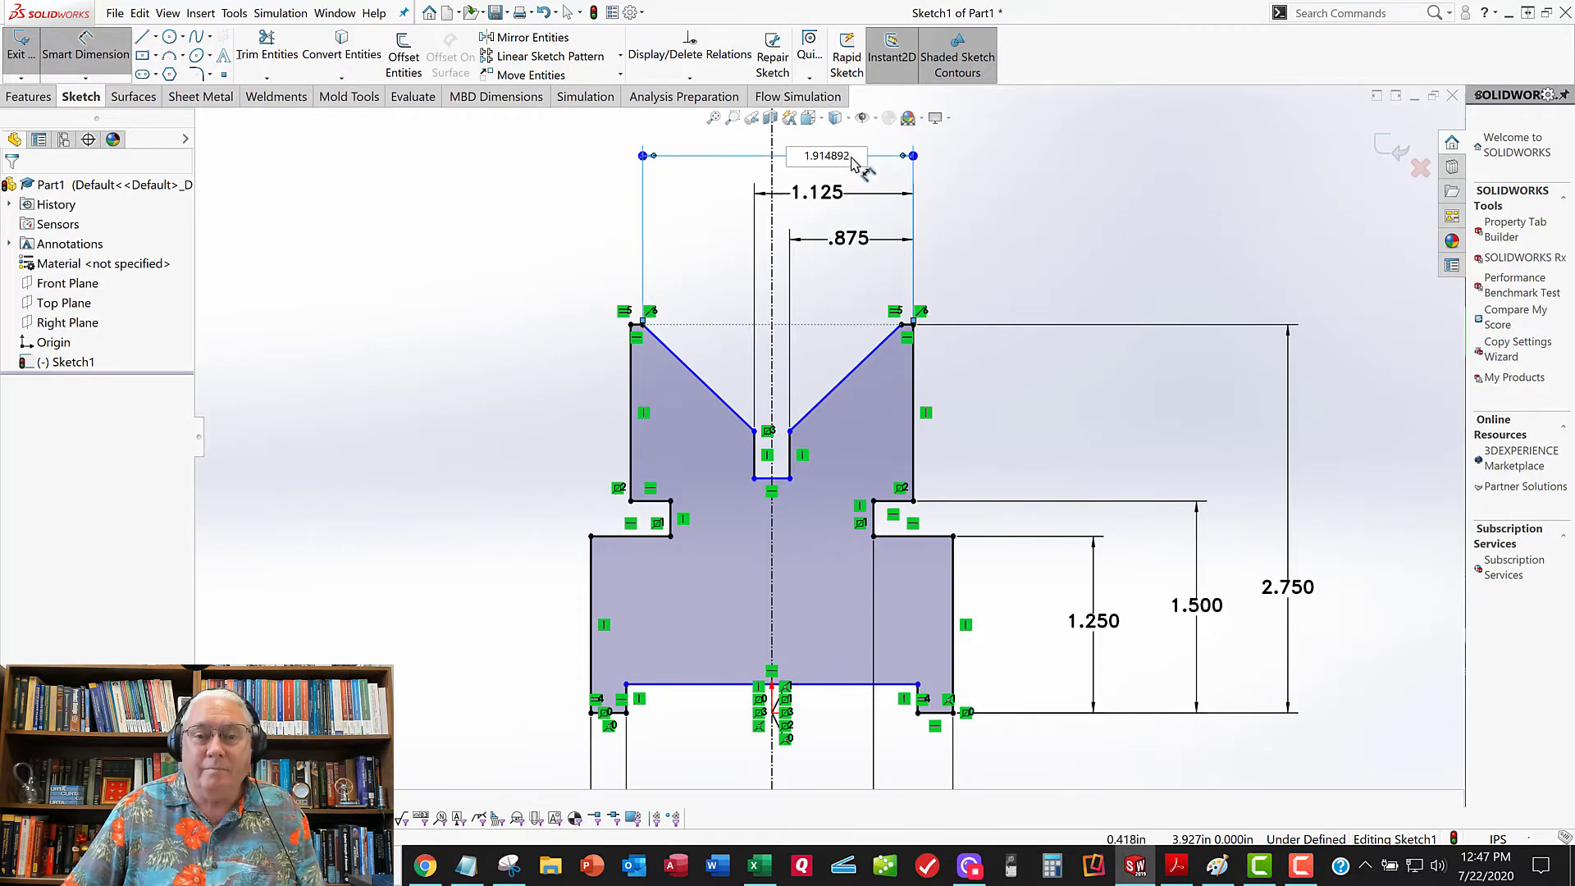
pyautogui.moveTo(855, 157); pyautogui.dragTo(776, 156)
pyautogui.write('1.7')
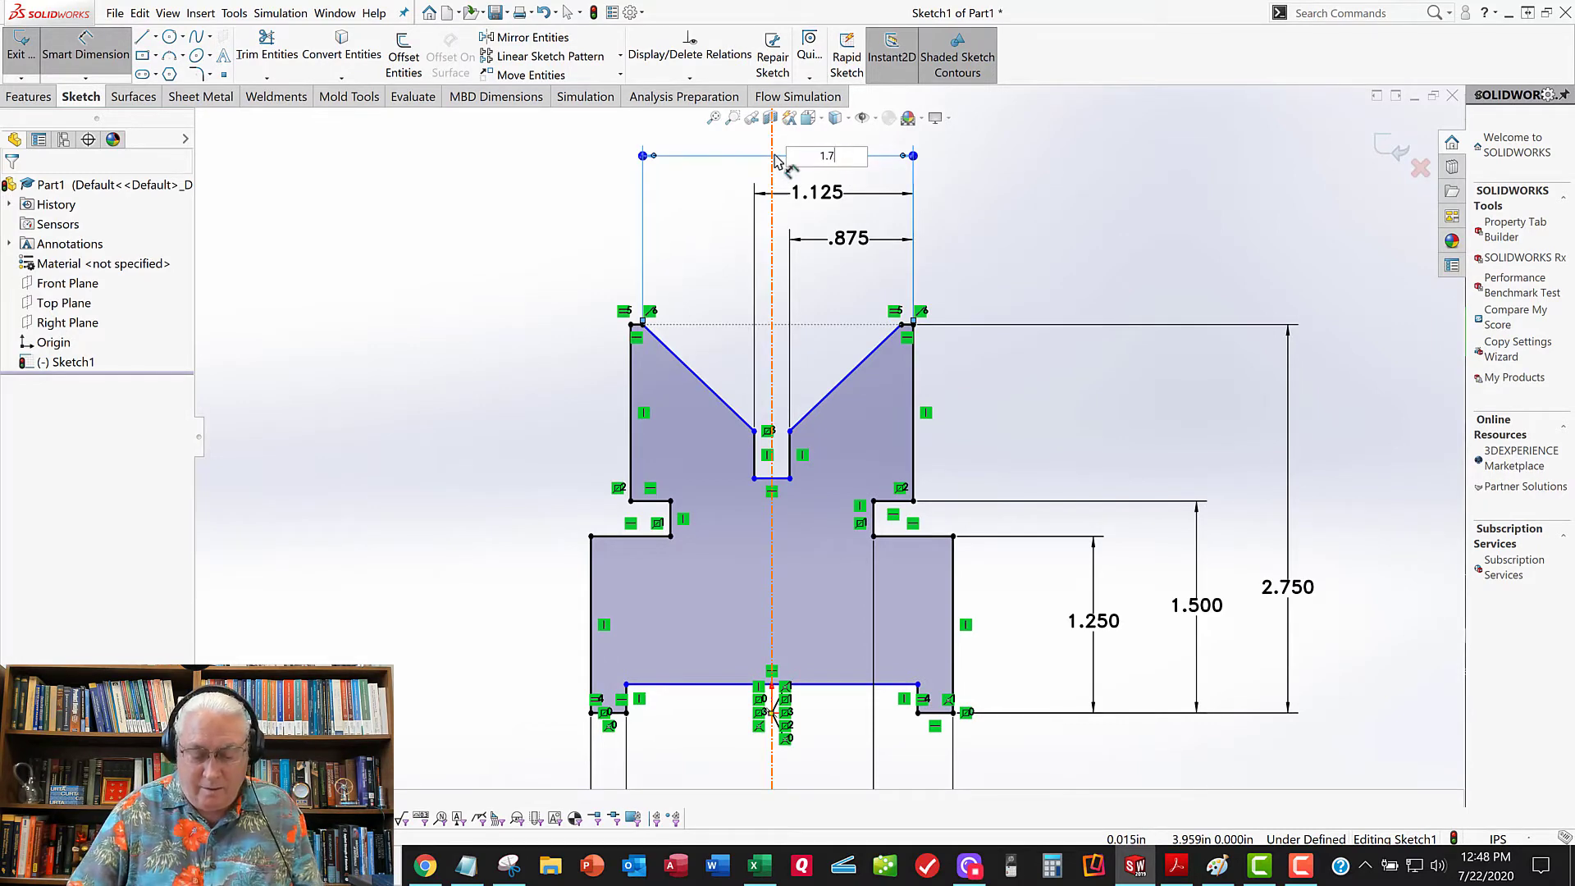
pyautogui.write('5')
pyautogui.press('Return')
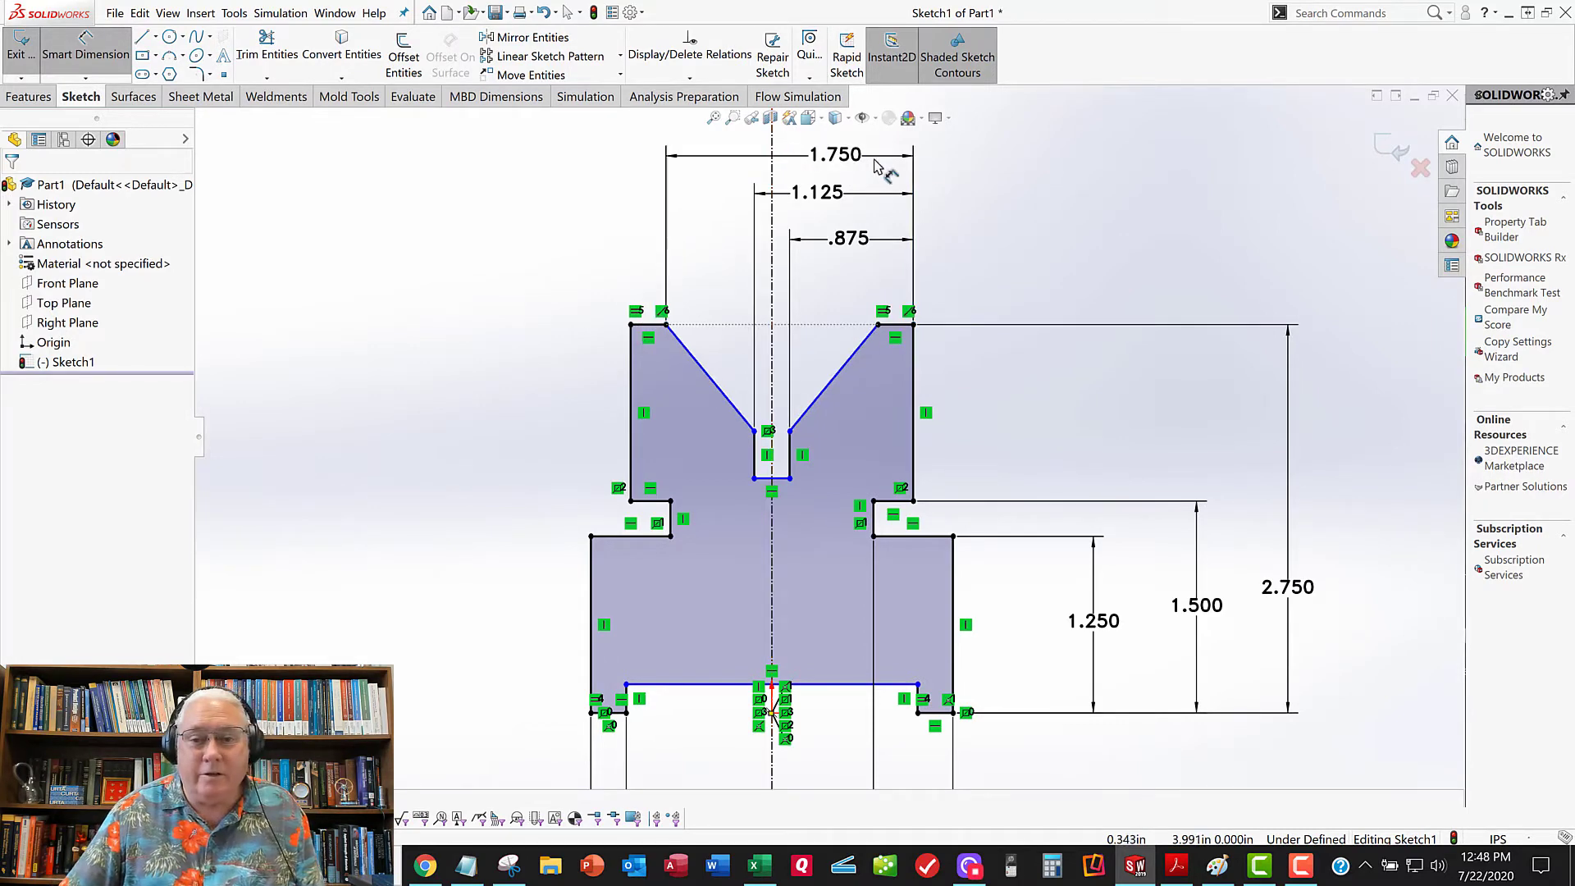
# Add a driven dimension for the overall width between the outer vertical edges of the upper block
pyautogui.click(916, 365)
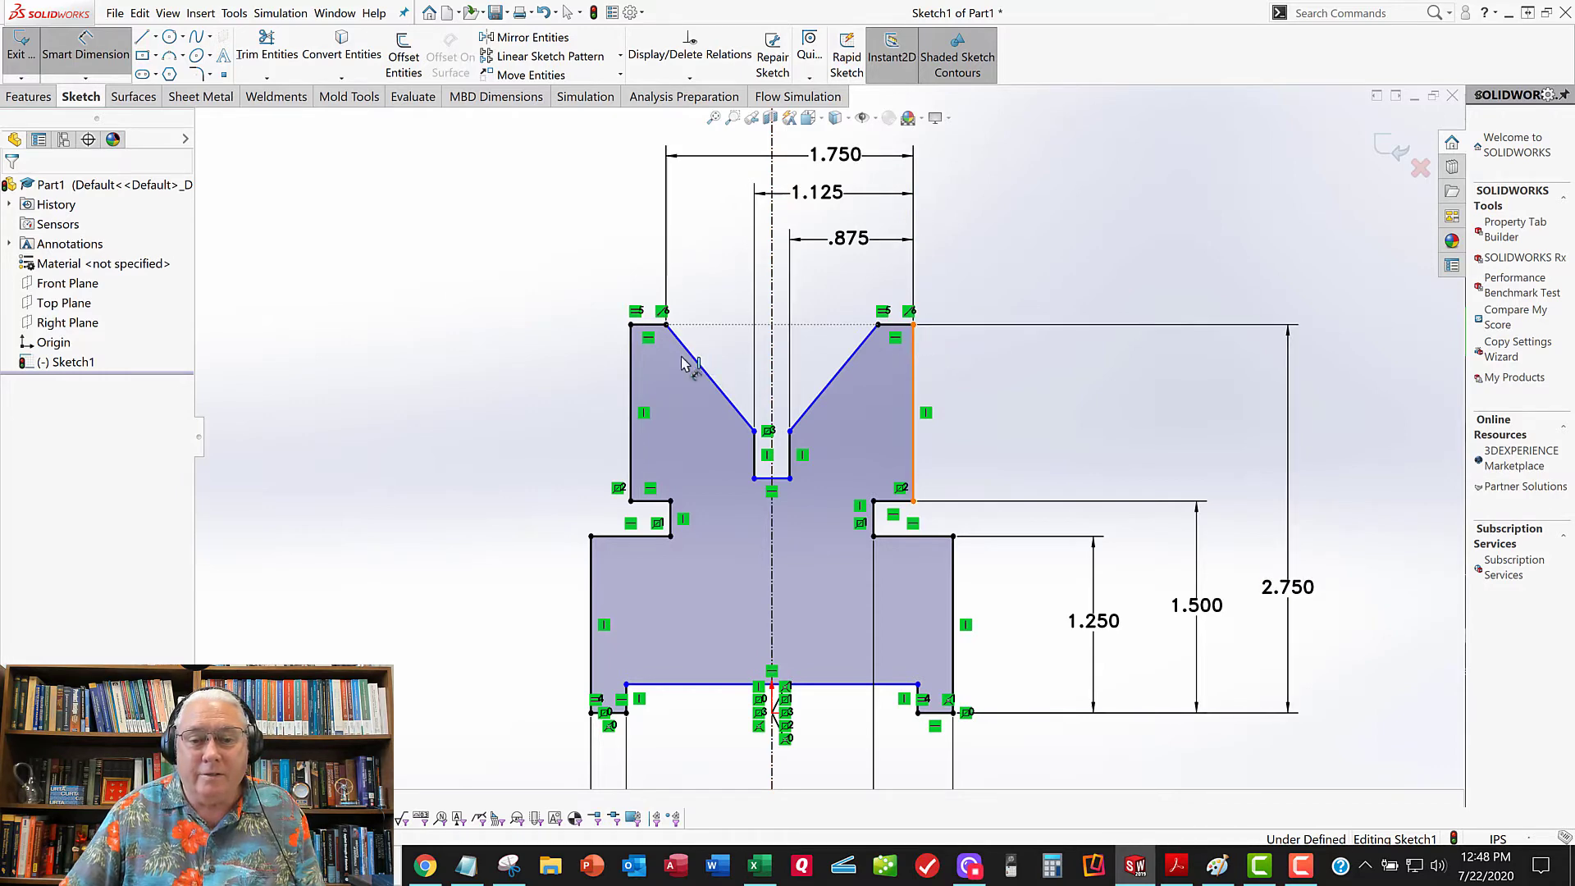
pyautogui.click(632, 356)
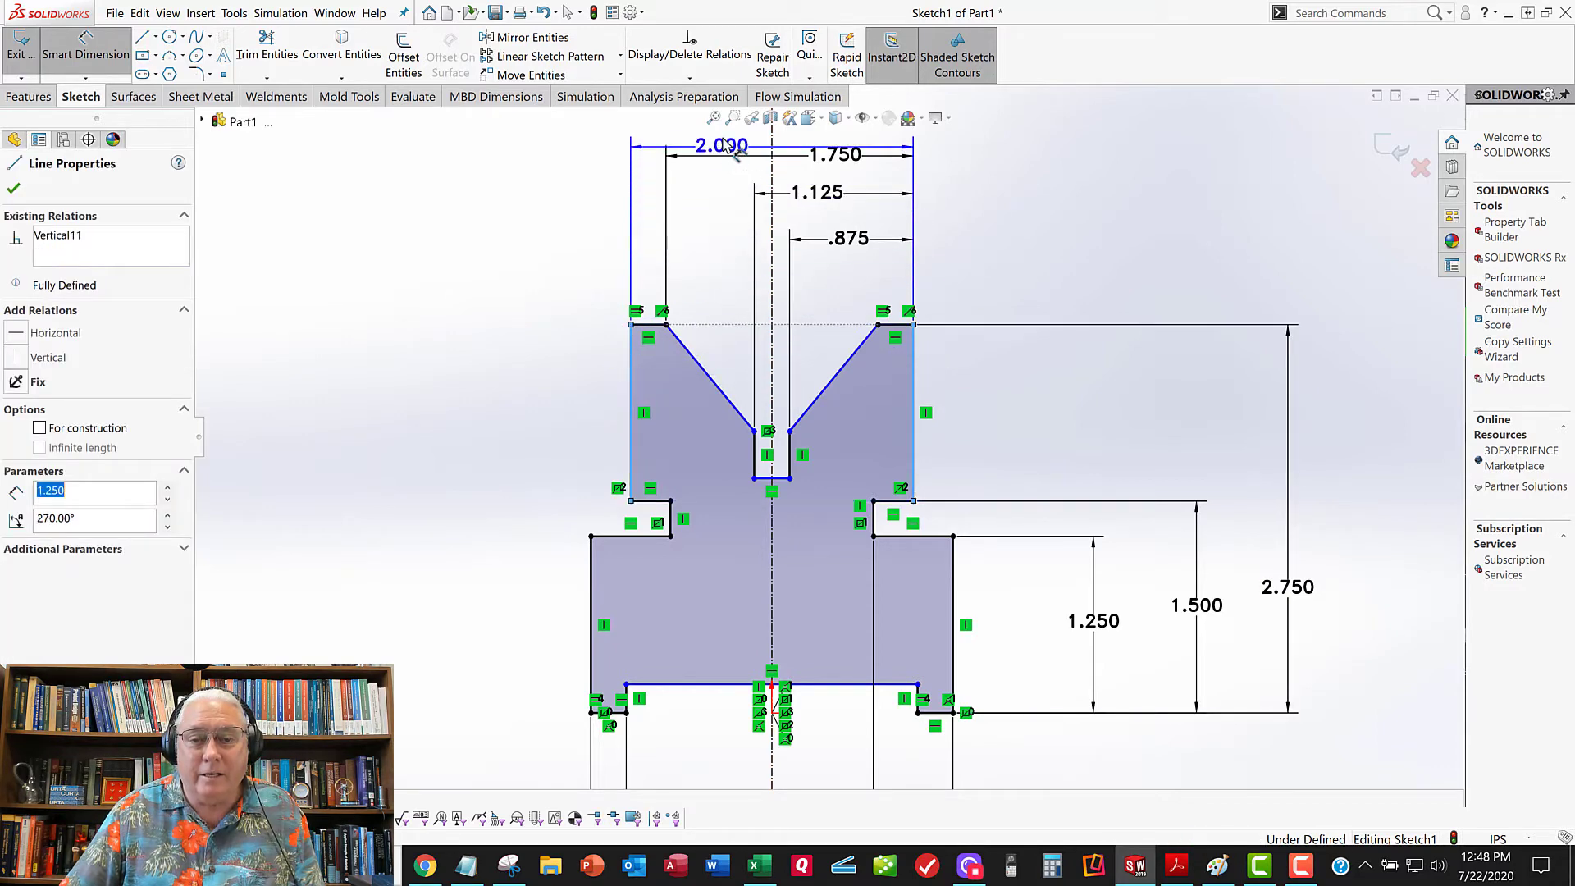
pyautogui.click(725, 141)
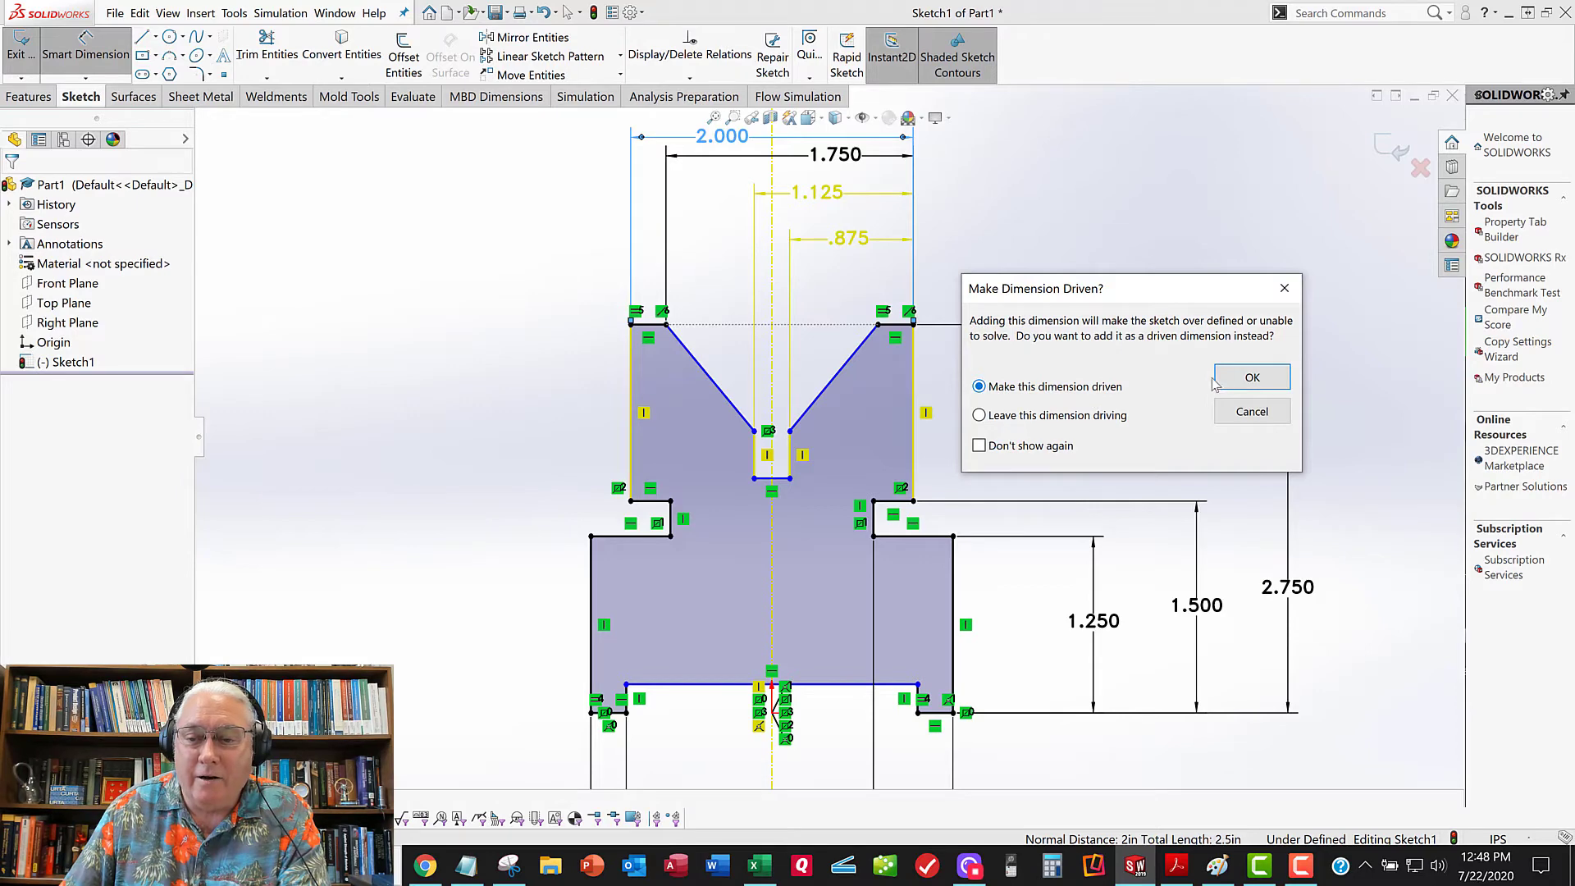
pyautogui.click(1285, 288)
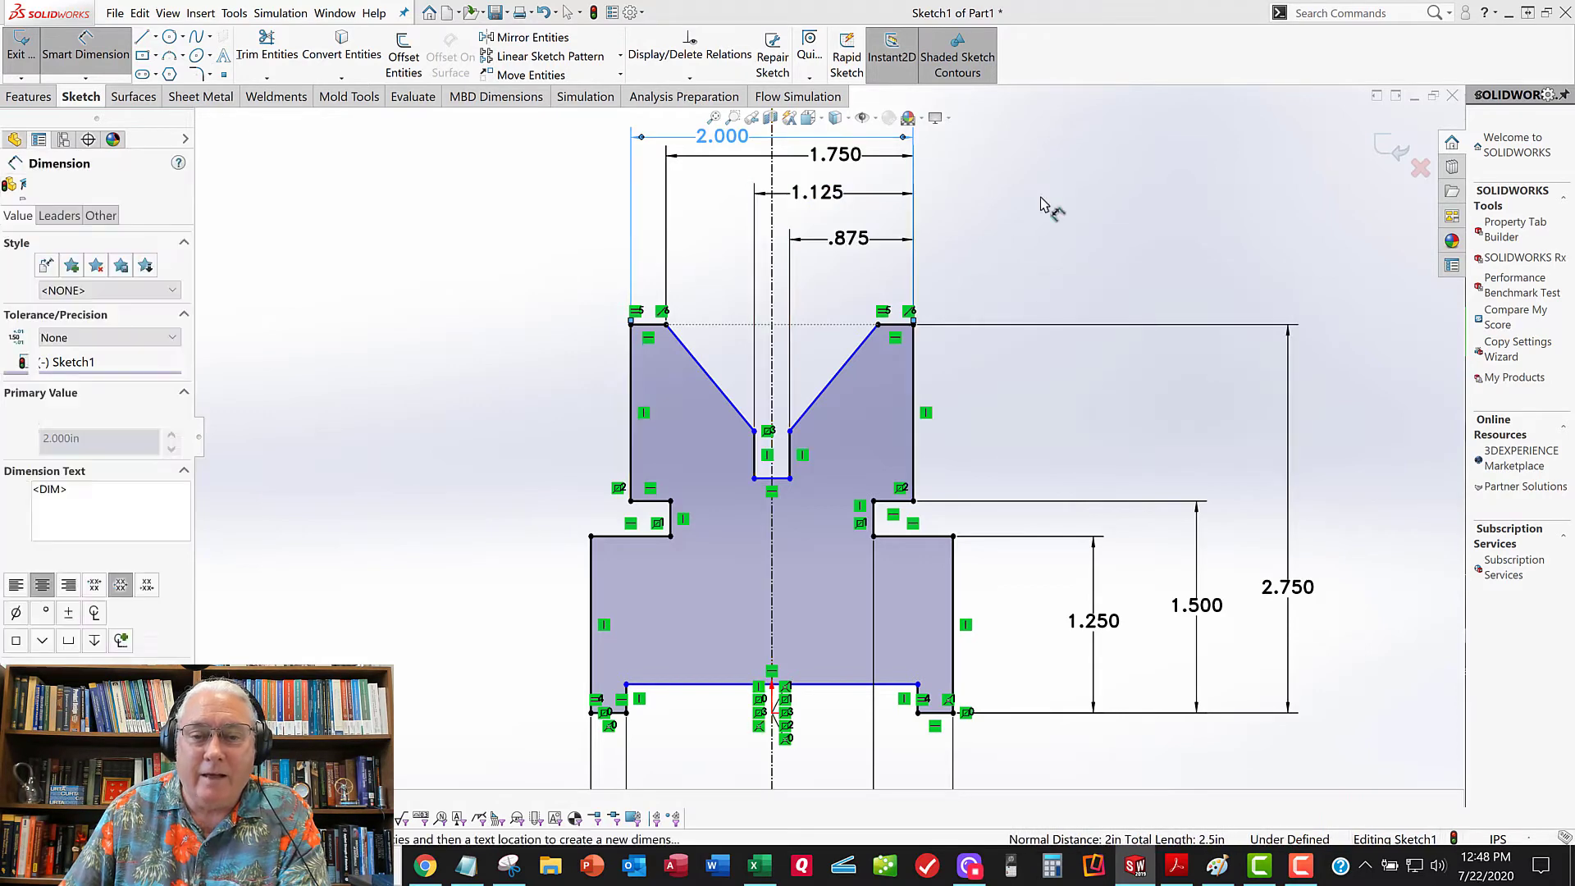
pyautogui.click(1045, 248)
# Dimension the angle between the two sloped lines of the V as 90 degrees
pyautogui.scroll(2, 1045, 249)
pyautogui.scroll(-1, 766, 186)
pyautogui.scroll(-2, 766, 186)
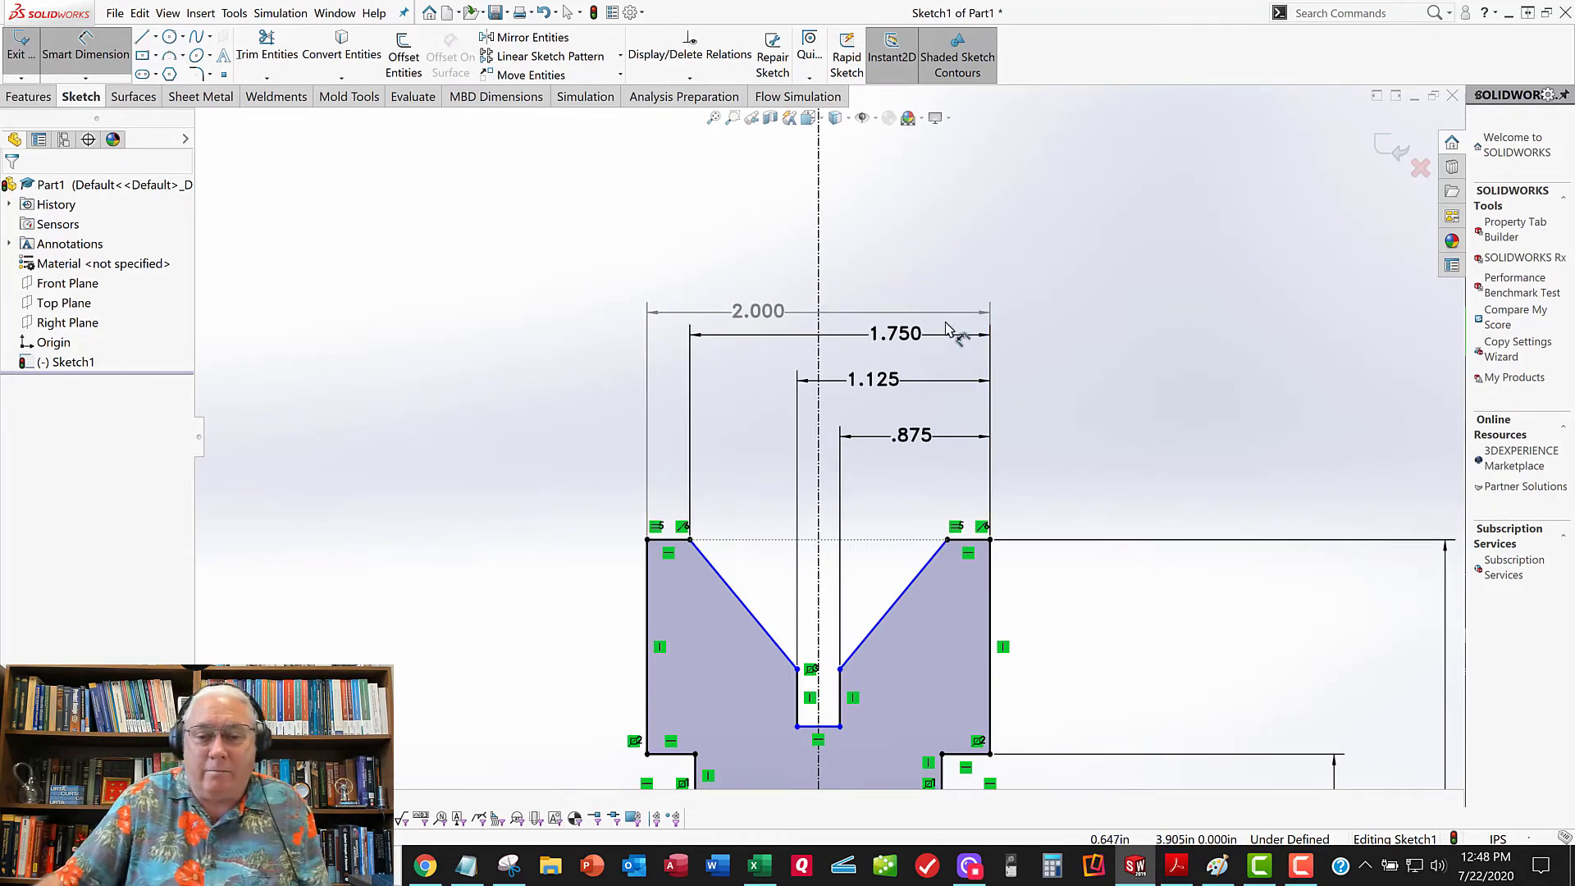
pyautogui.press('z')
pyautogui.press('z')
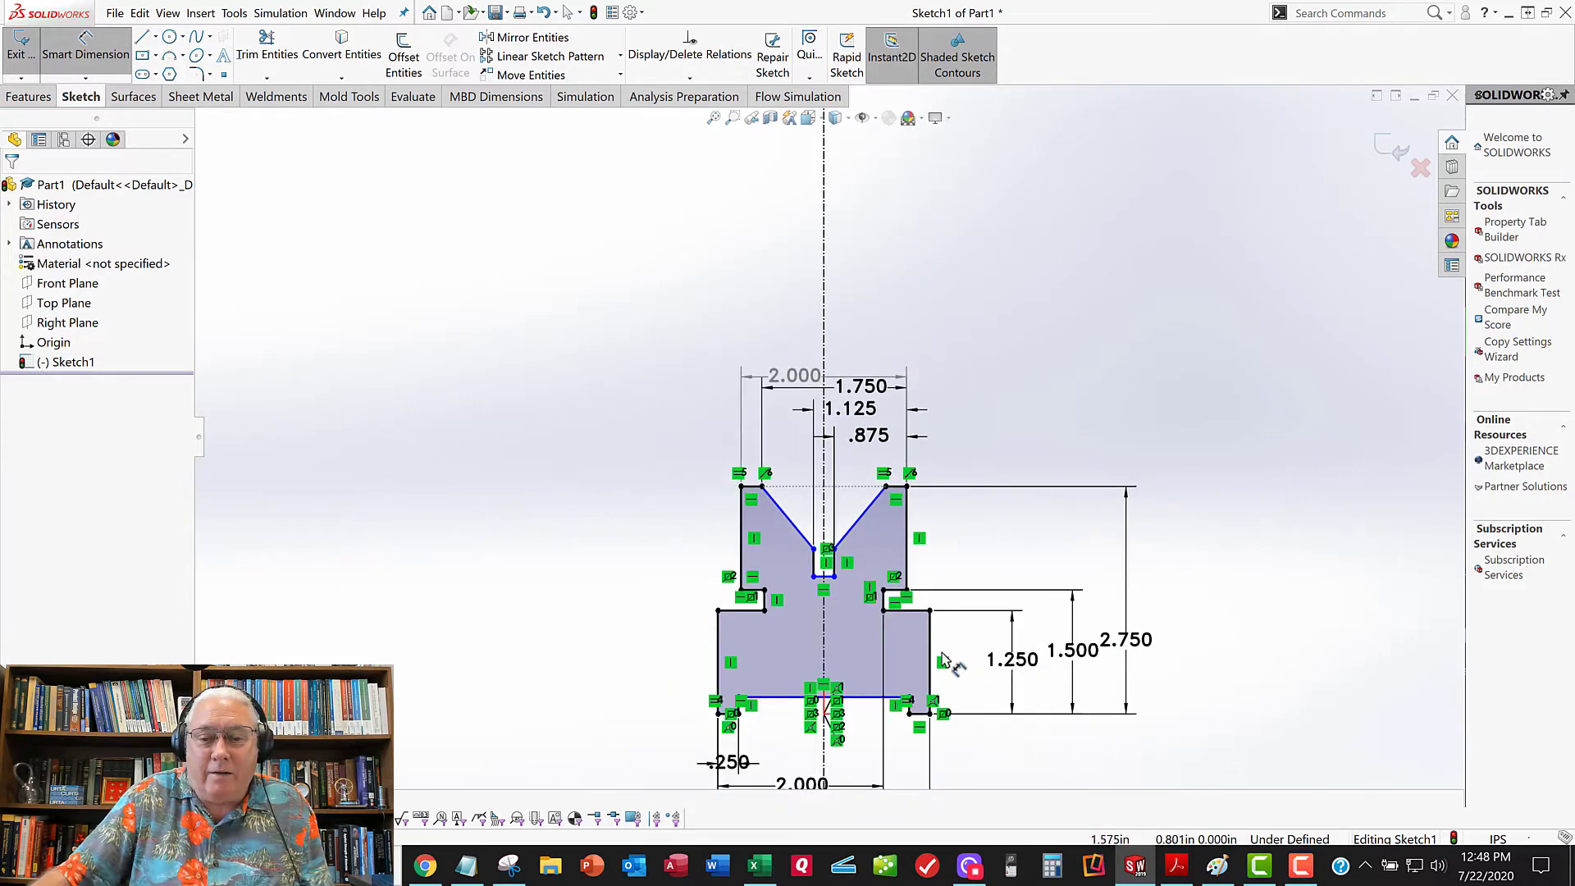
pyautogui.scroll(-3, 949, 654)
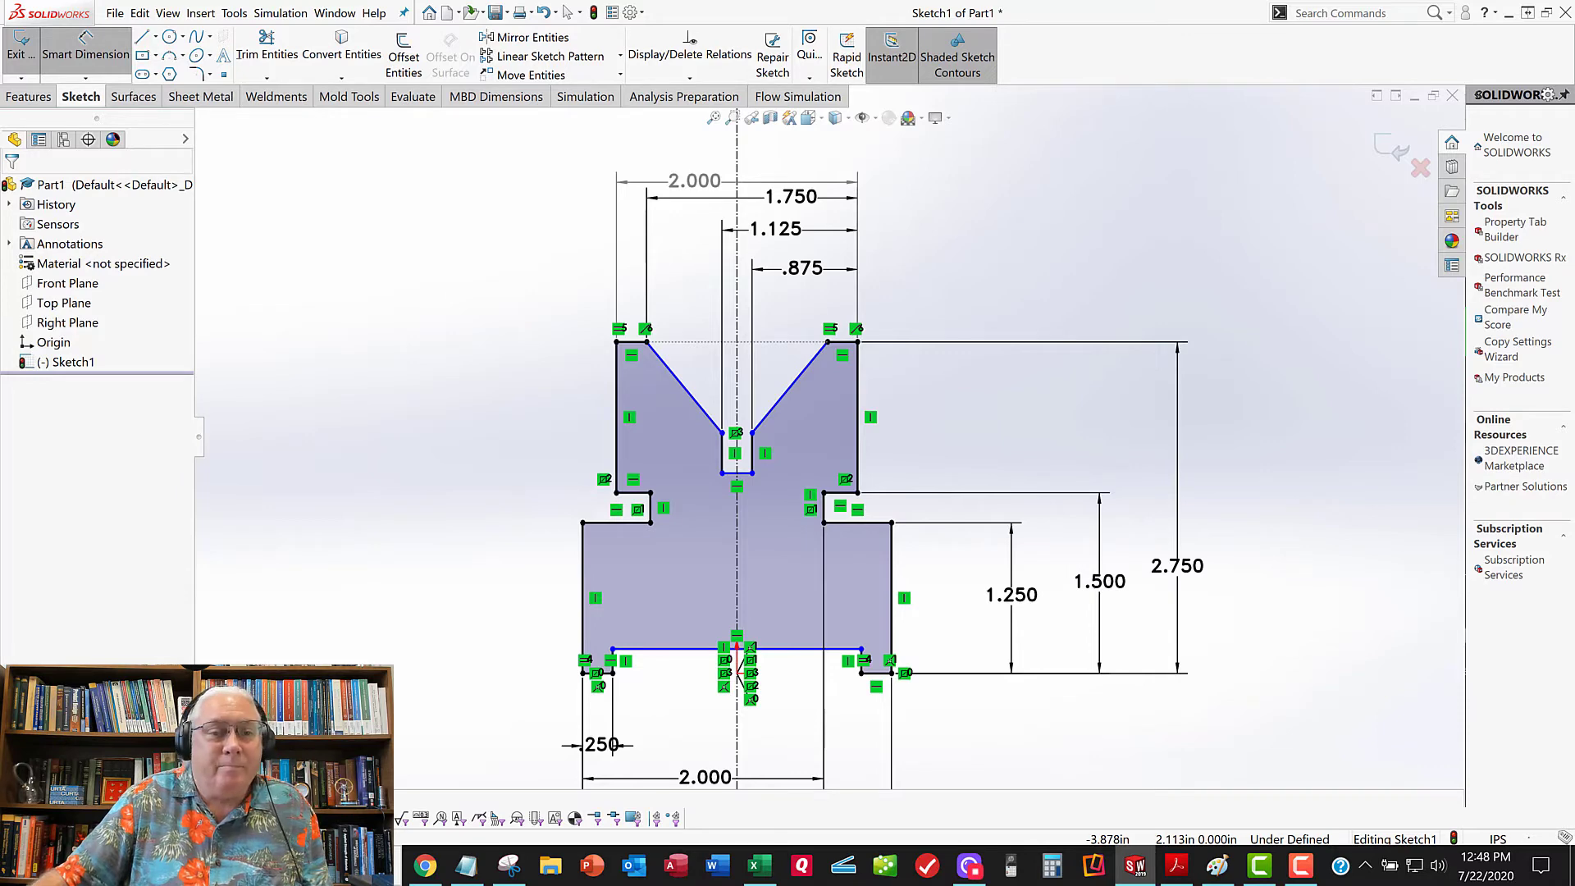
pyautogui.click(695, 403)
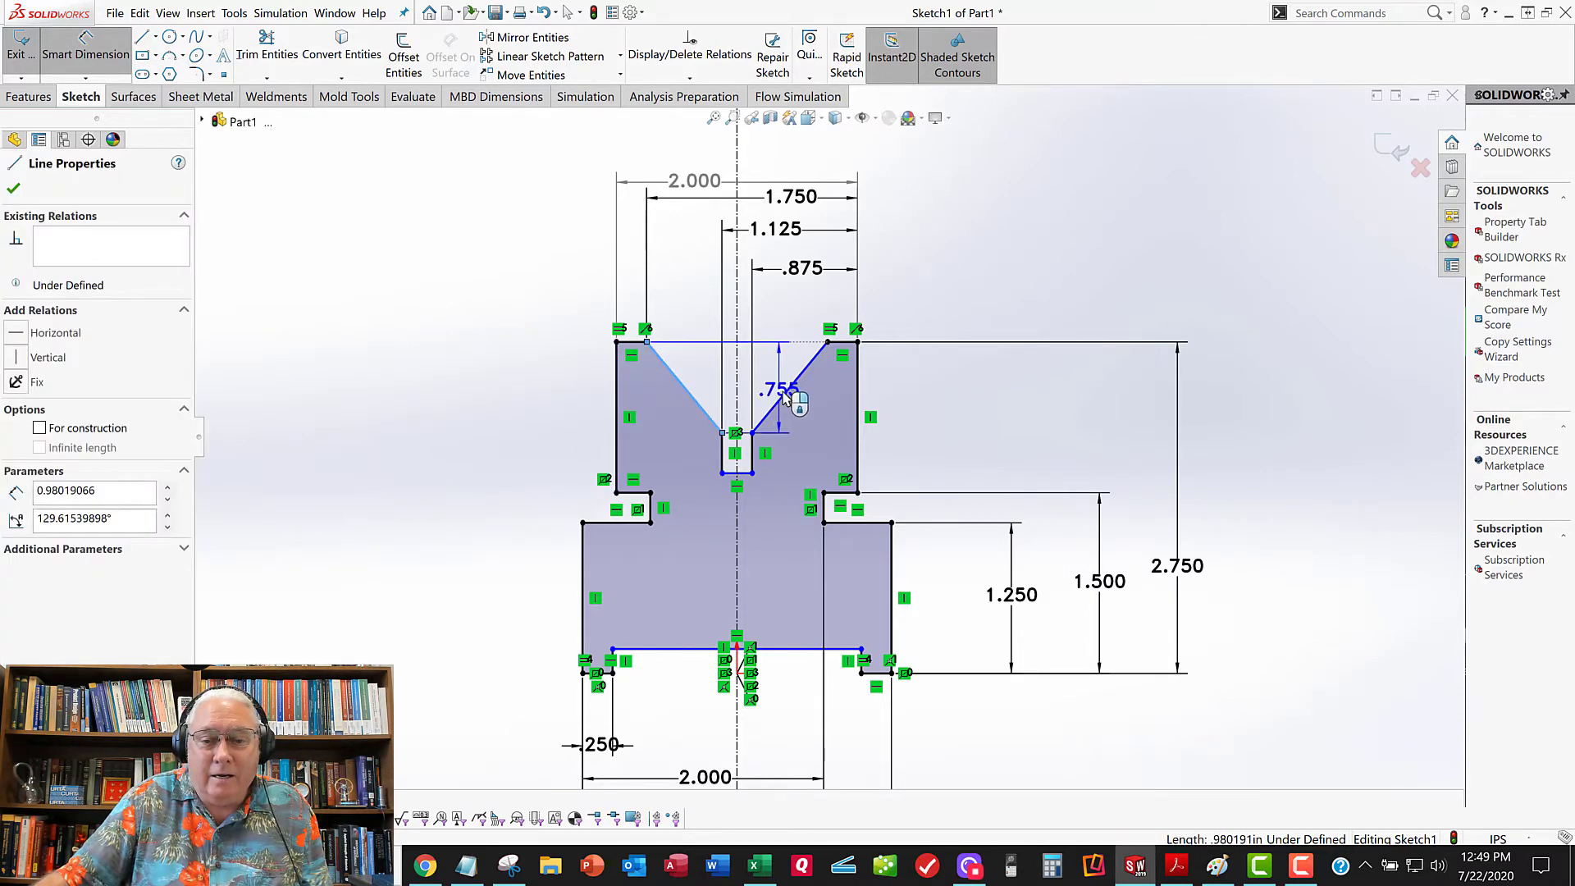
pyautogui.click(788, 398)
pyautogui.scroll(3, 795, 410)
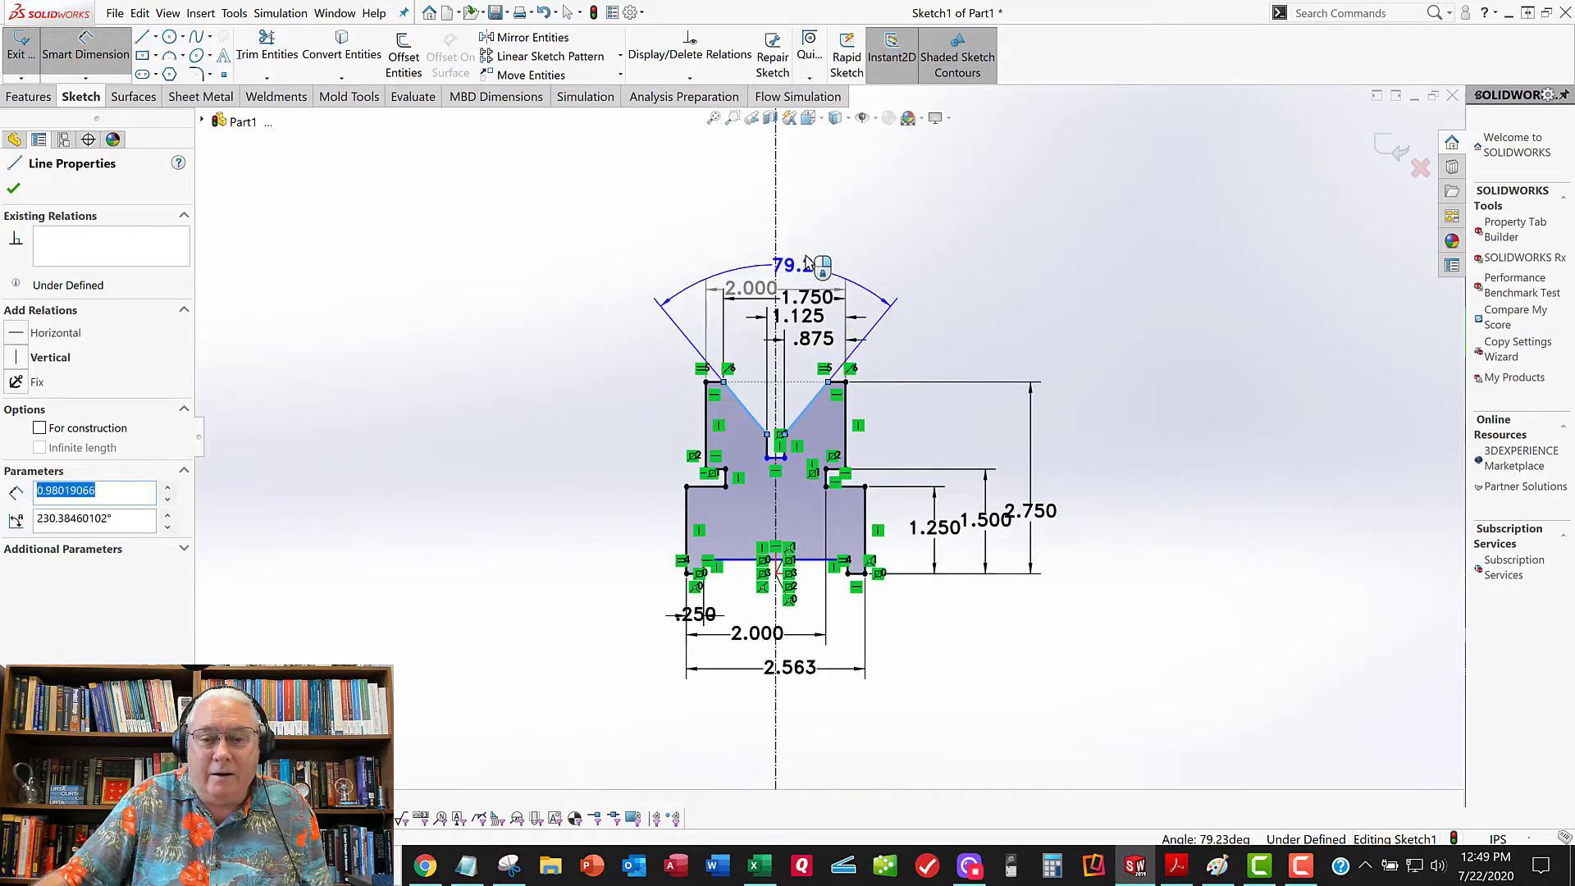
pyautogui.click(863, 225)
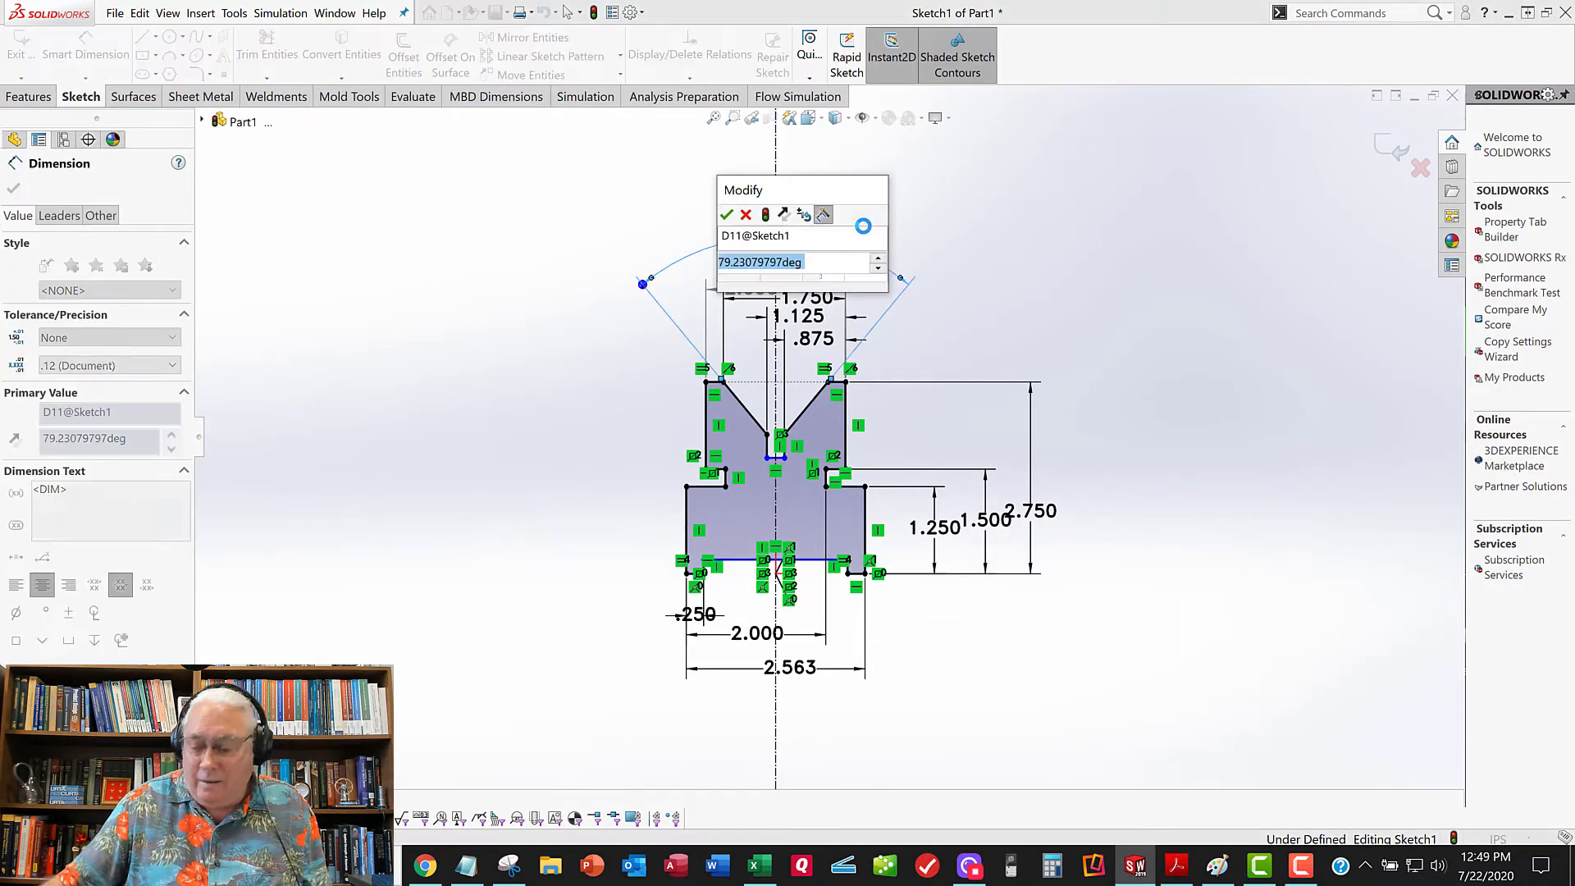
pyautogui.write('90')
pyautogui.press('Return')
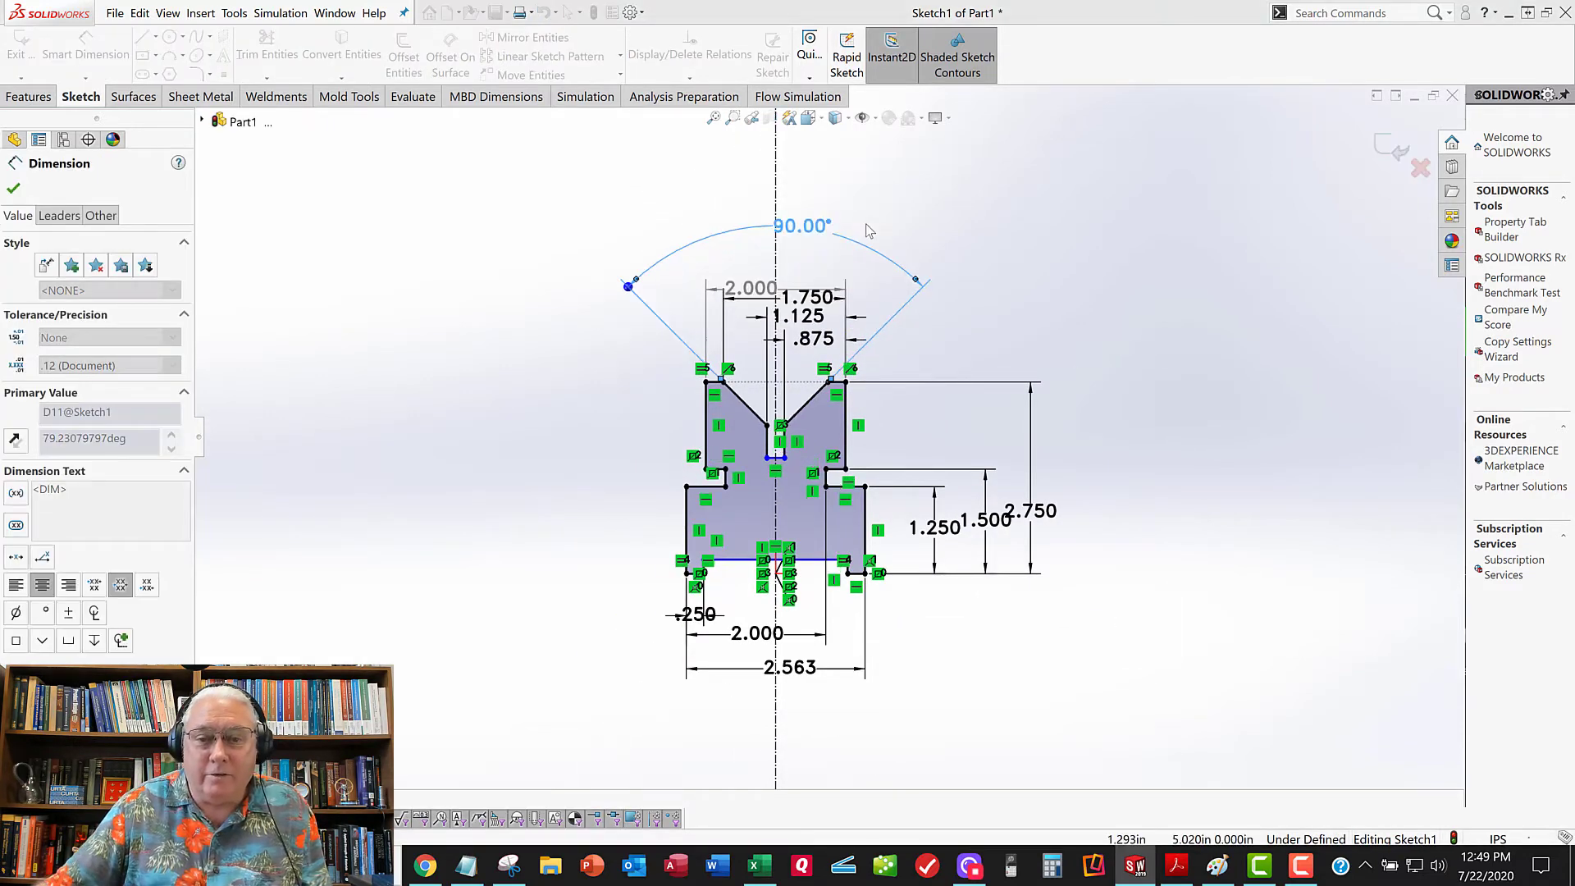
pyautogui.scroll(-3, 838, 435)
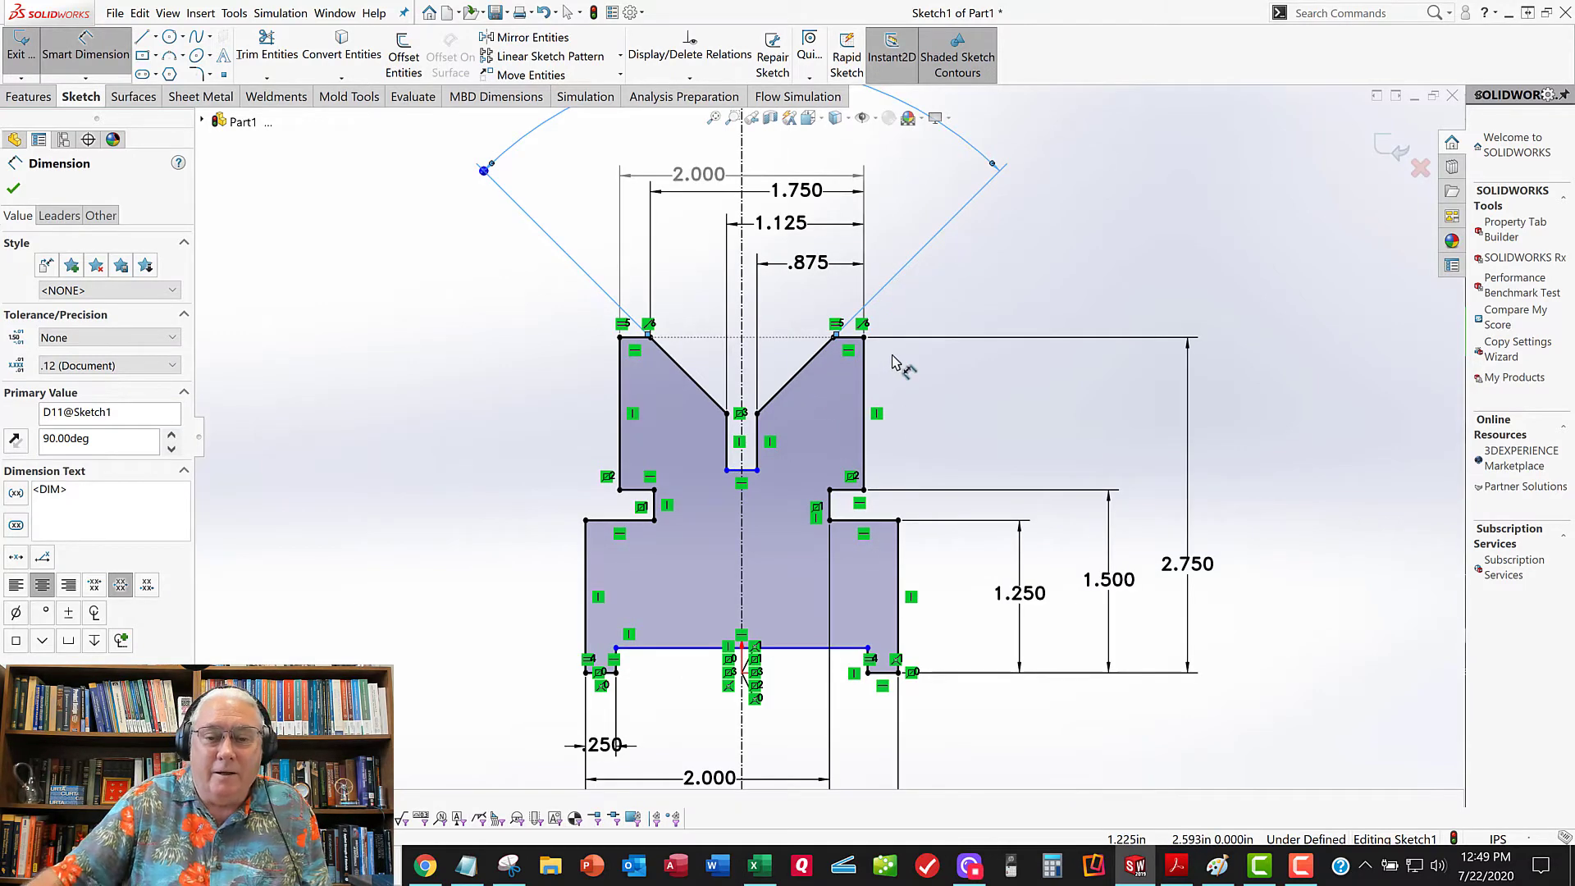
# Add a perpendicular relation between the two sloped lines of the V
pyautogui.click(85, 45)
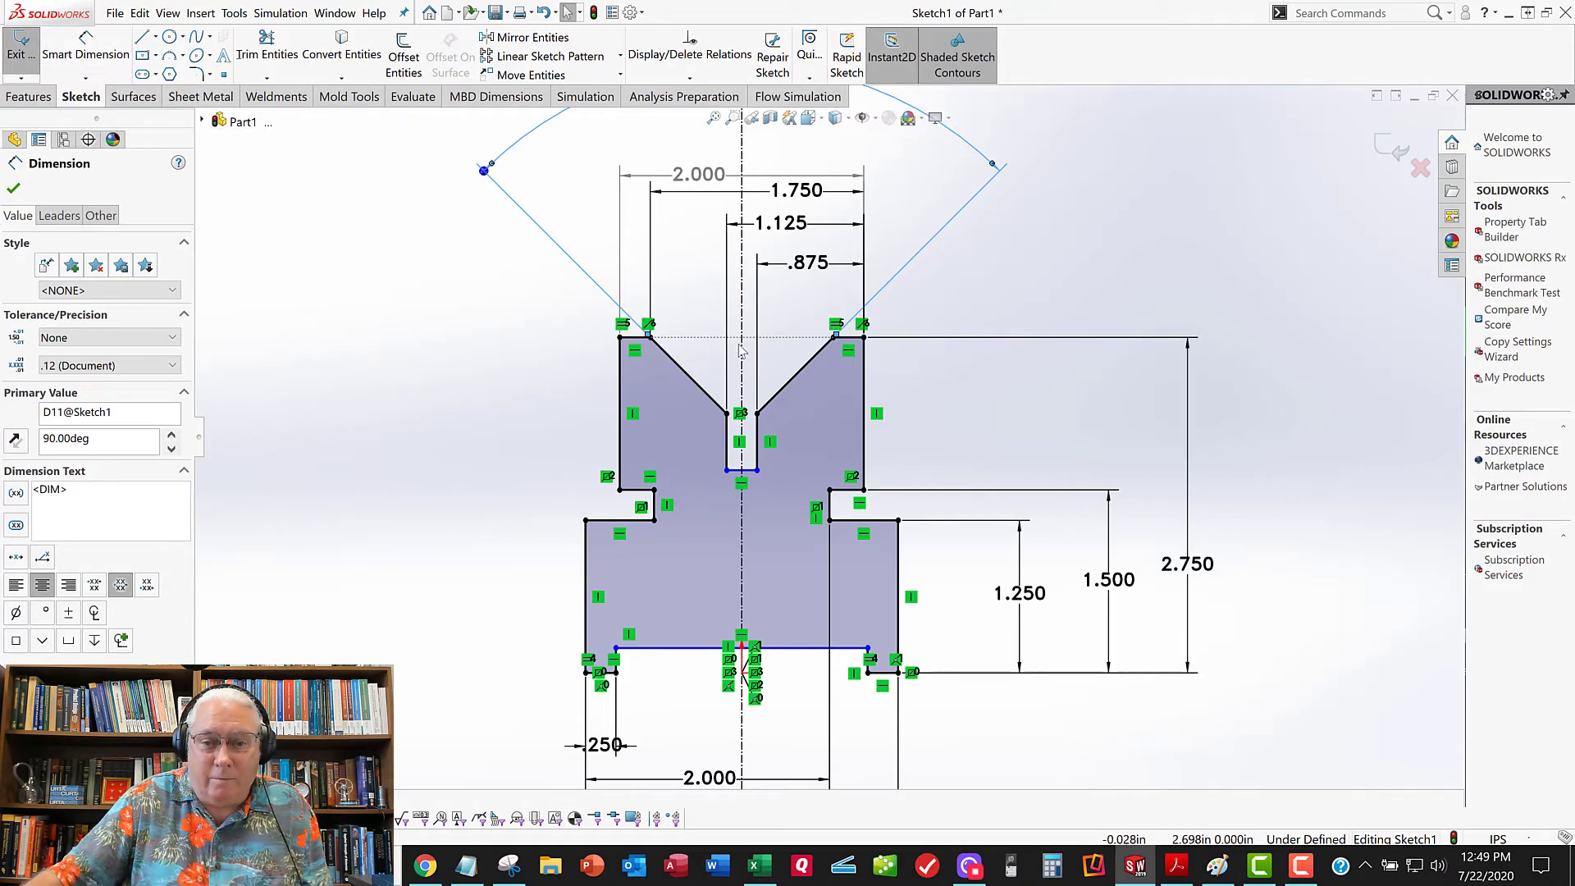
pyautogui.click(697, 383)
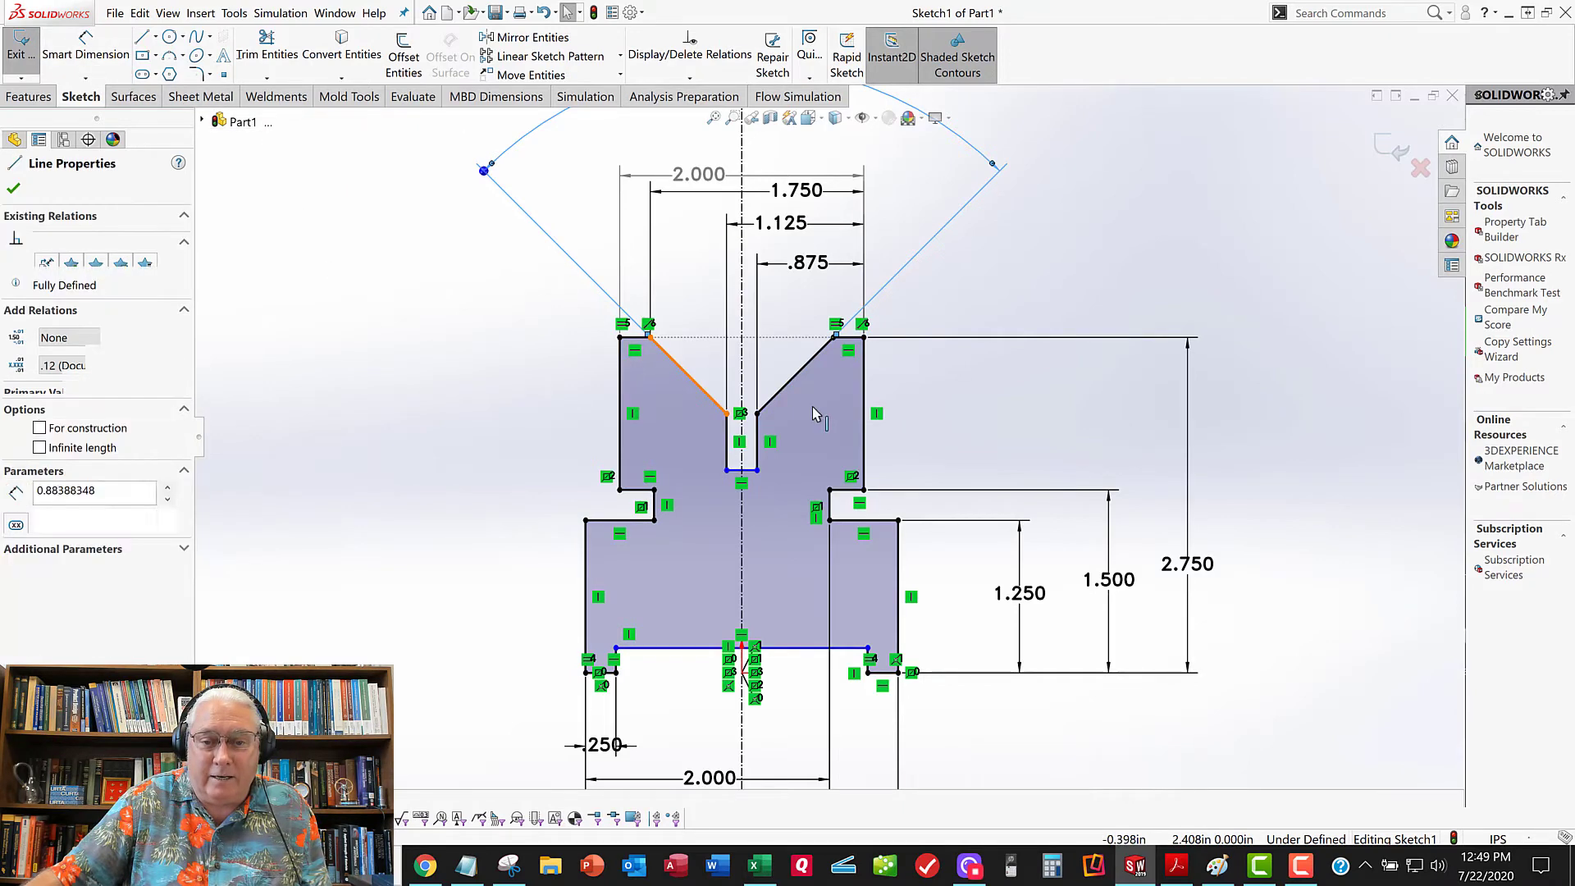
pyautogui.keyDown('ctrl'); pyautogui.click(823, 359); pyautogui.keyUp('ctrl')
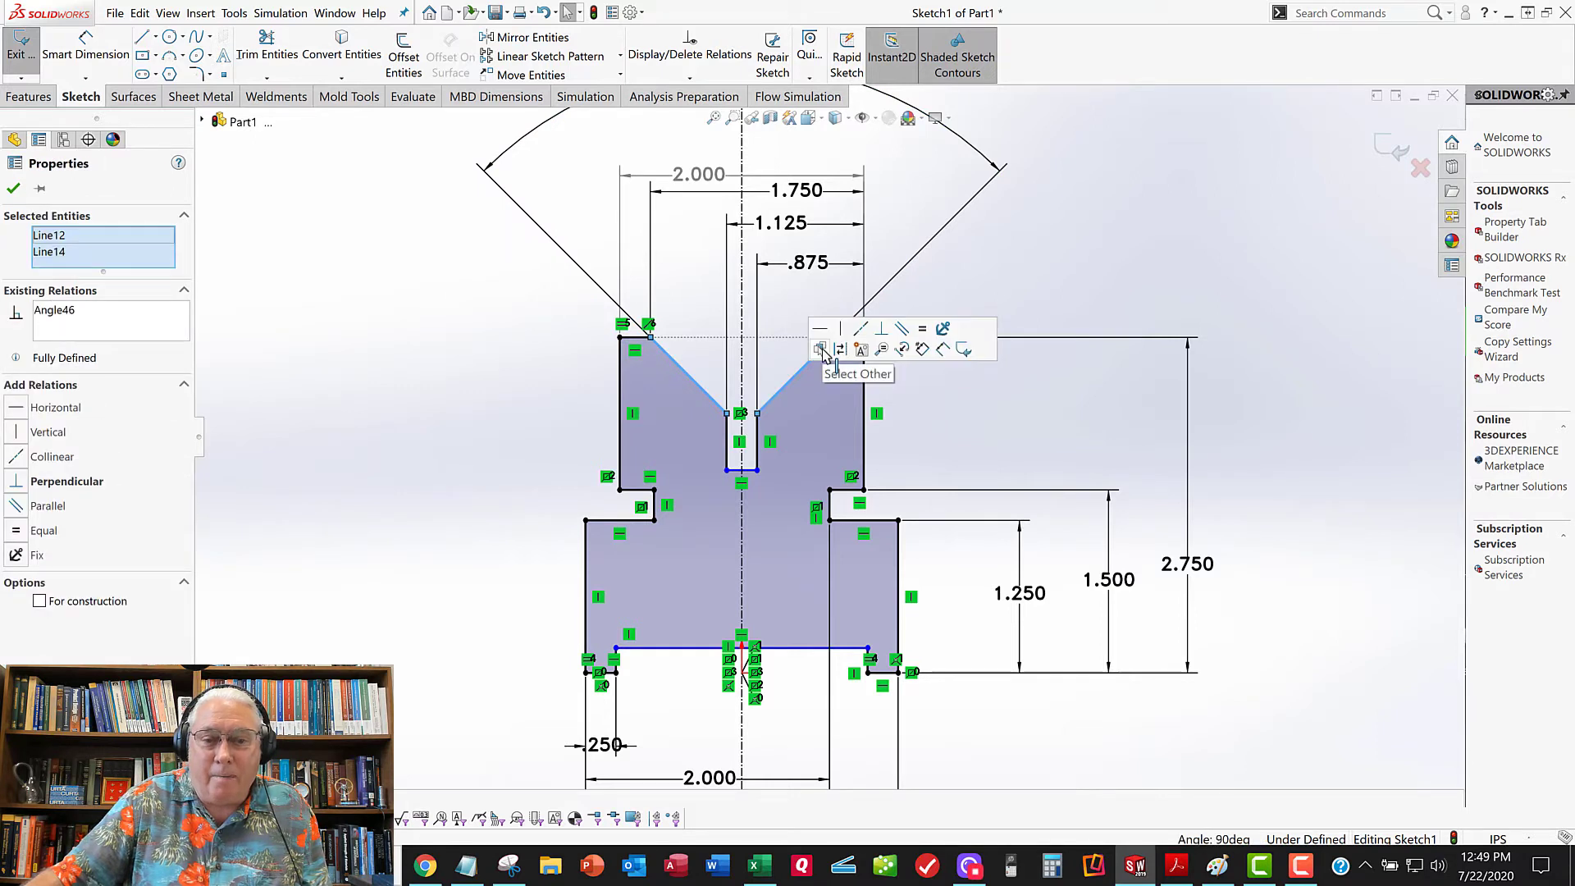
pyautogui.click(16, 483)
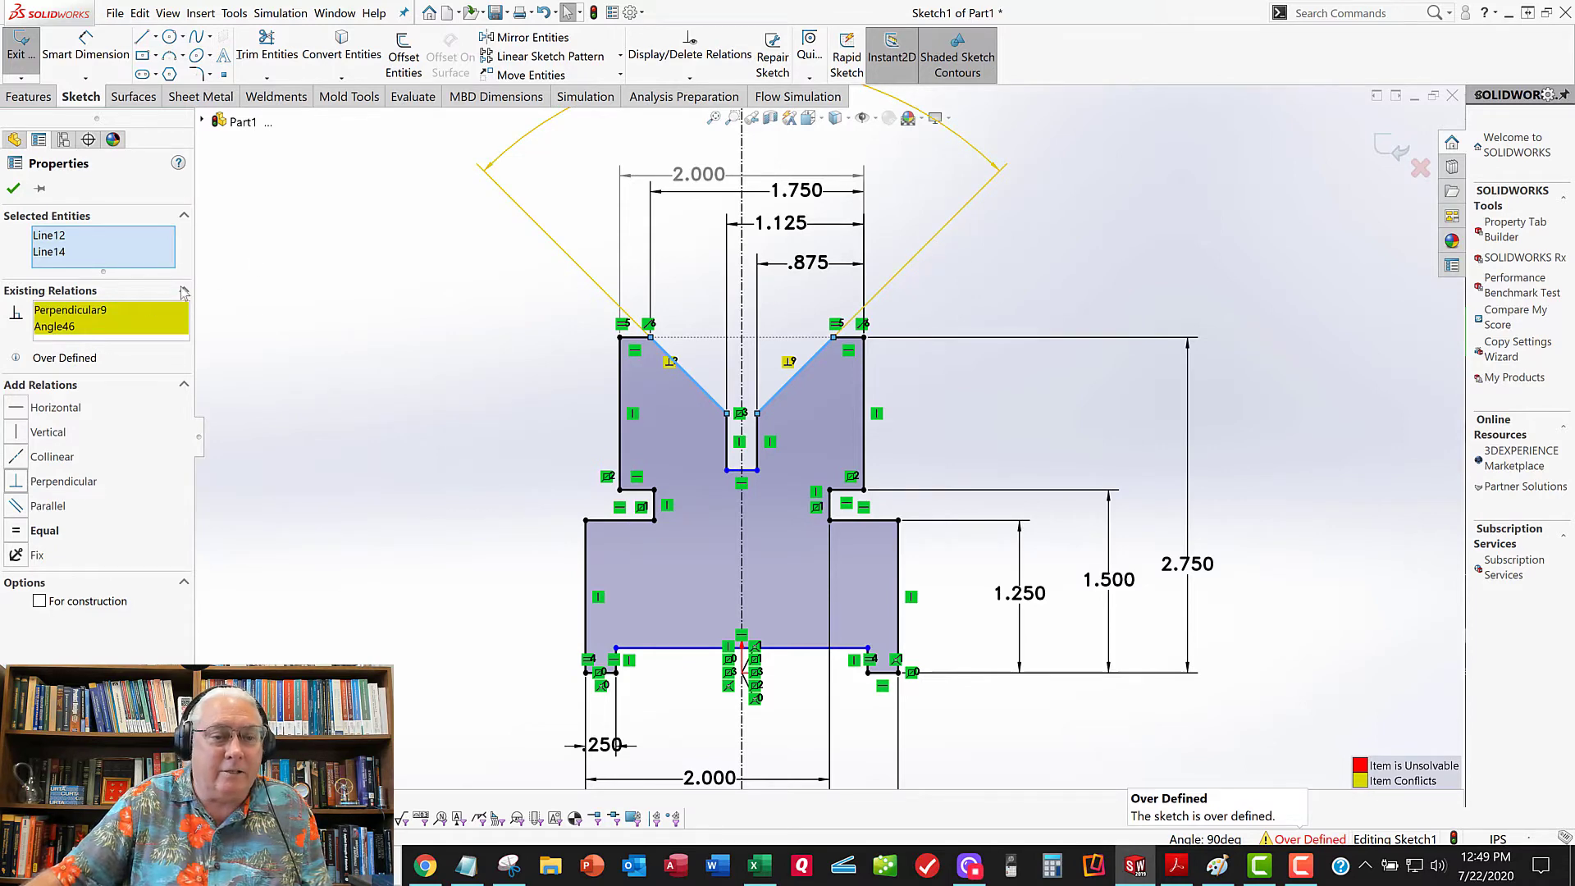
# Delete all existing relations between the two sloped V lines, including the angle dimension, and close their properties
pyautogui.rightClick(77, 324)
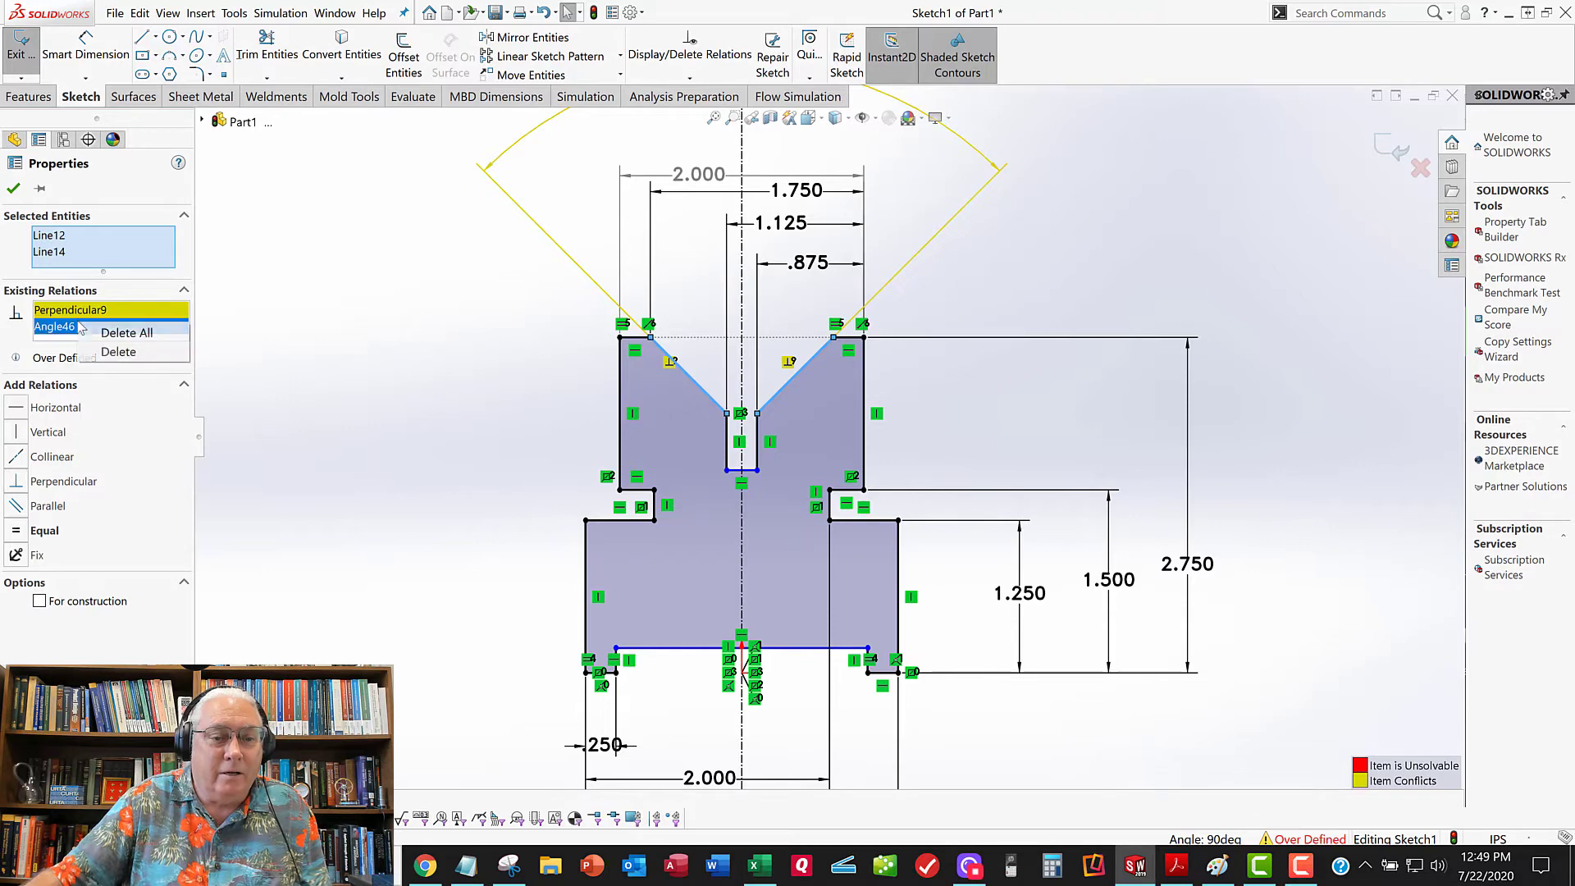
pyautogui.click(106, 332)
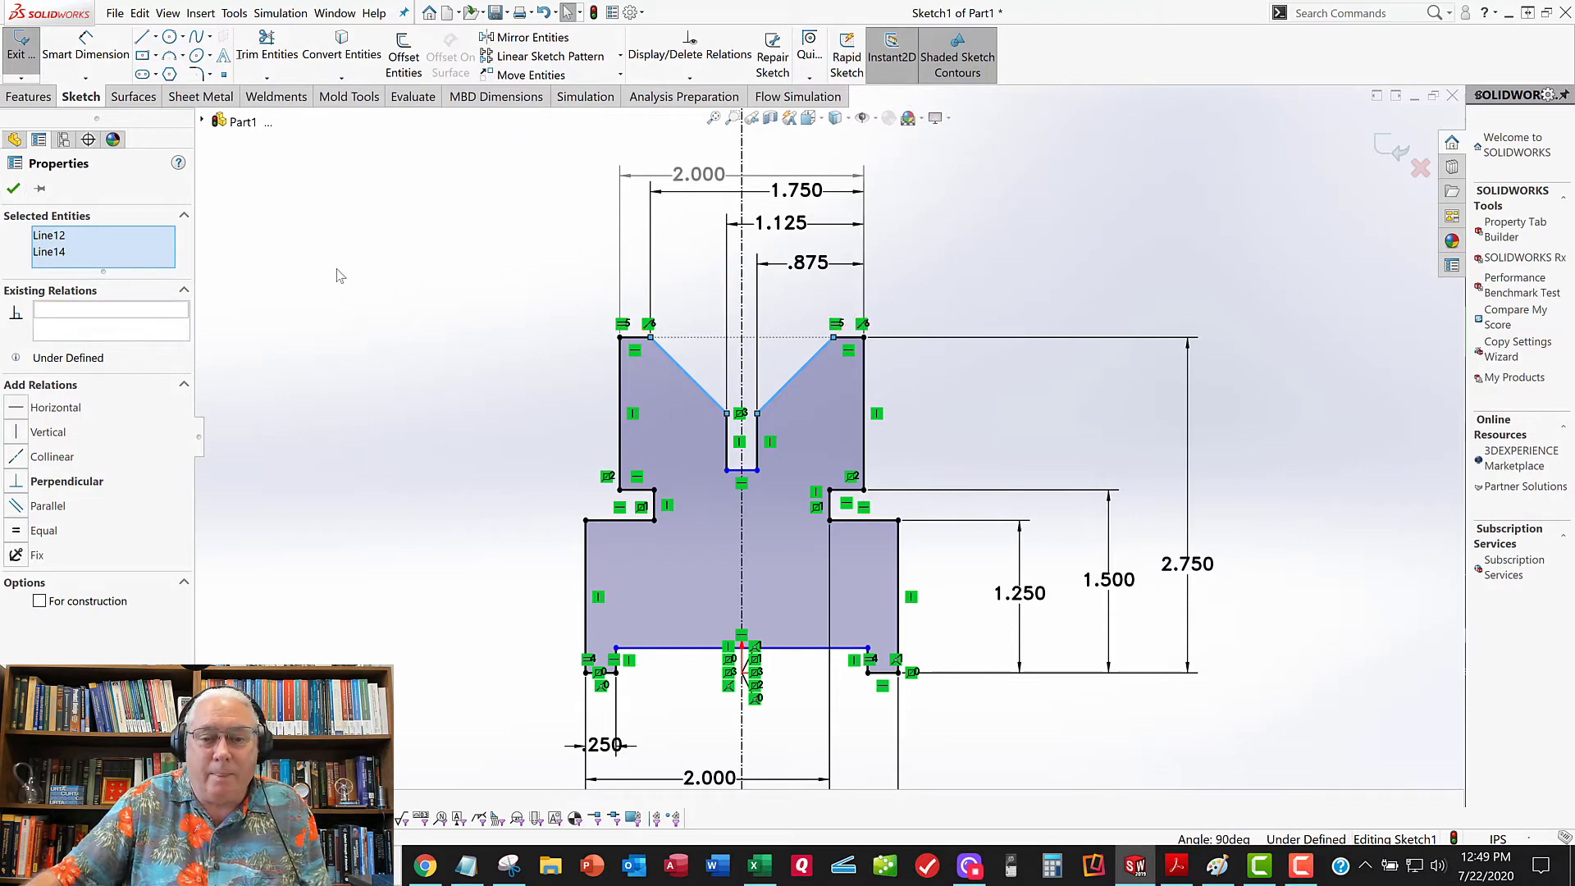
pyautogui.click(13, 189)
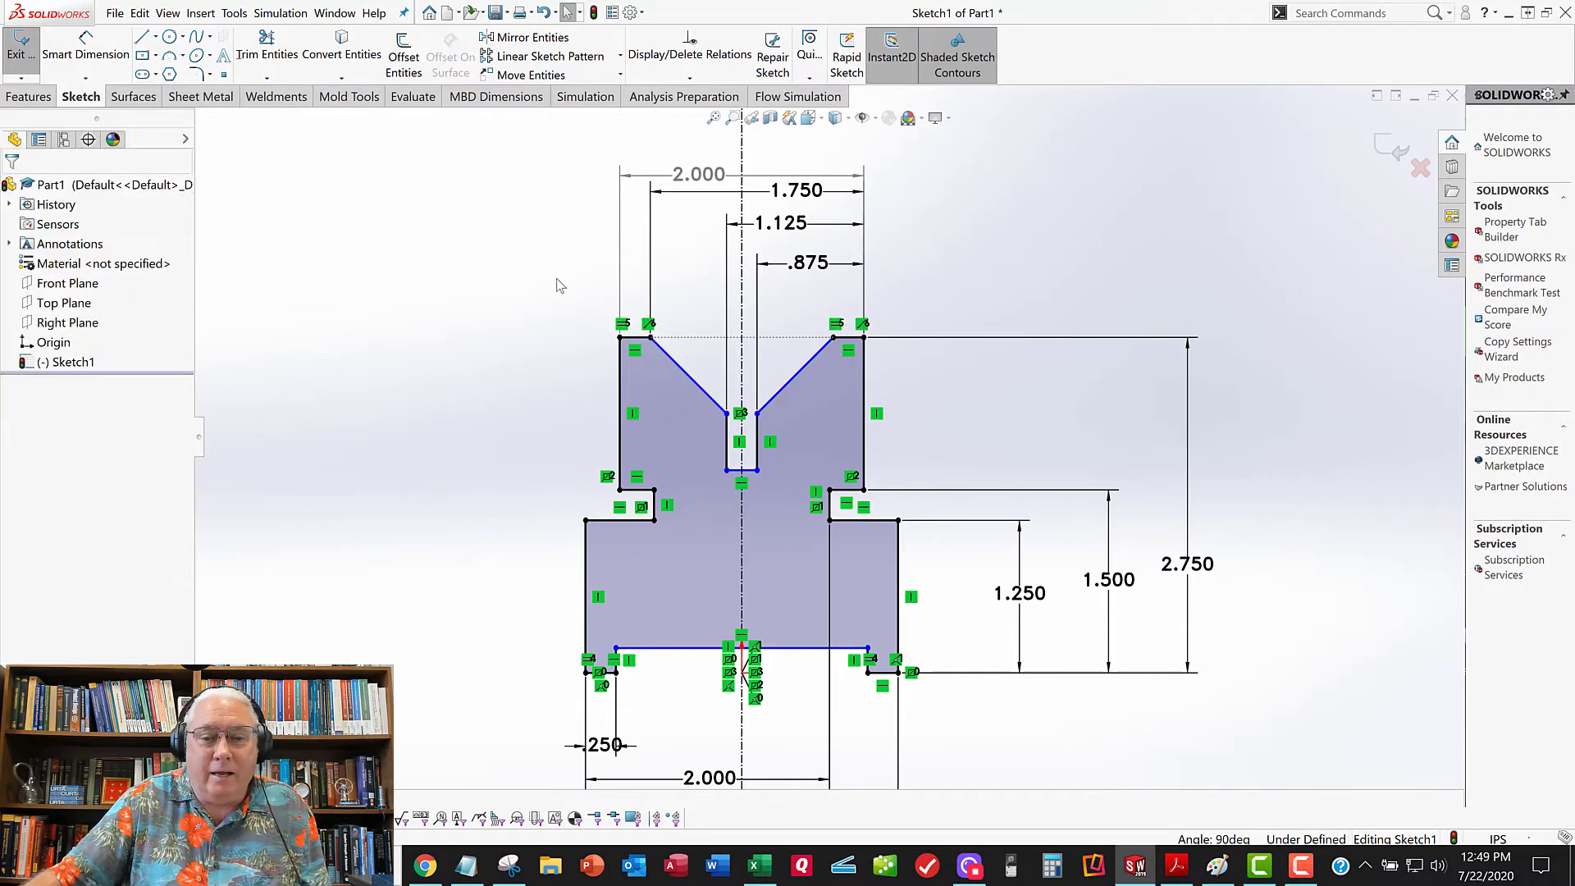
# Dimension the height from the bottom edge of the block's foot to the floor of the narrow slot as 1.875 in
pyautogui.scroll(2, 689, 401)
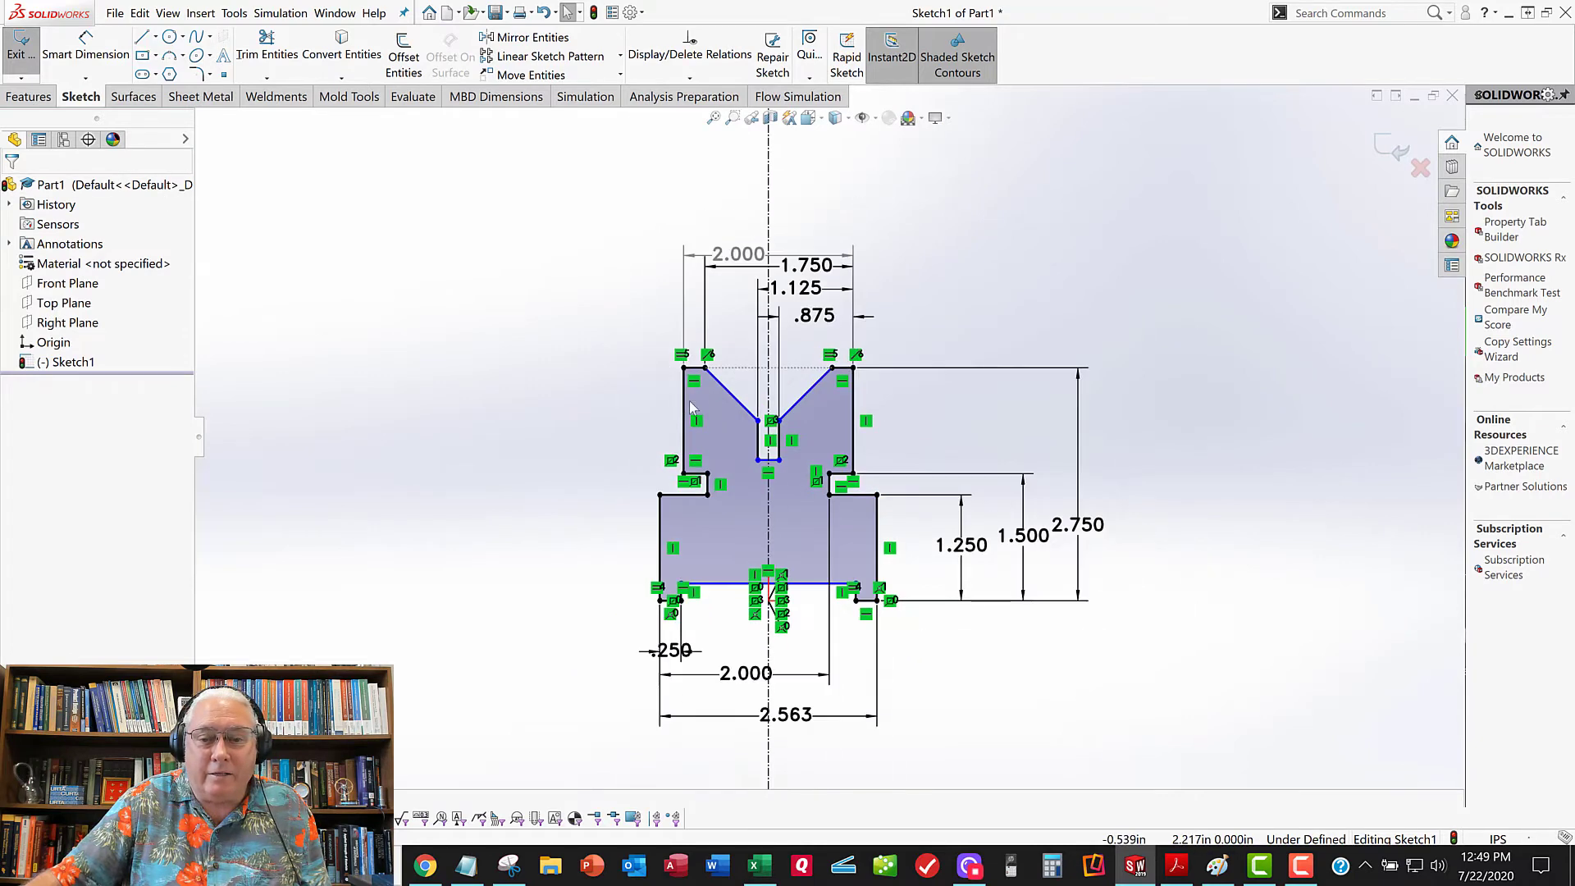
pyautogui.scroll(-2, 760, 425)
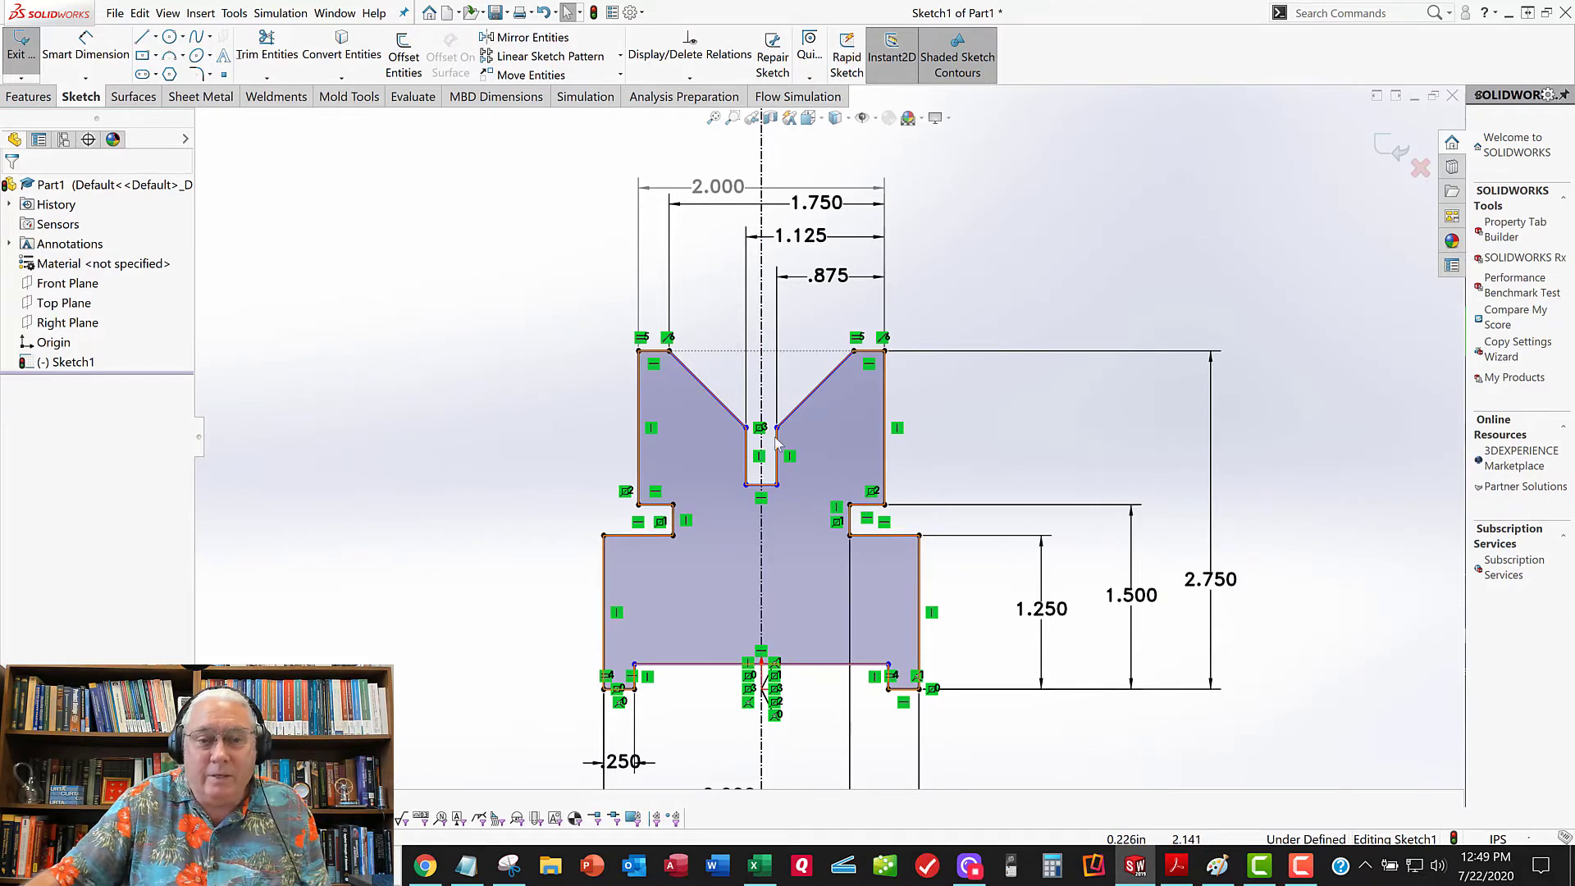
pyautogui.click(89, 57)
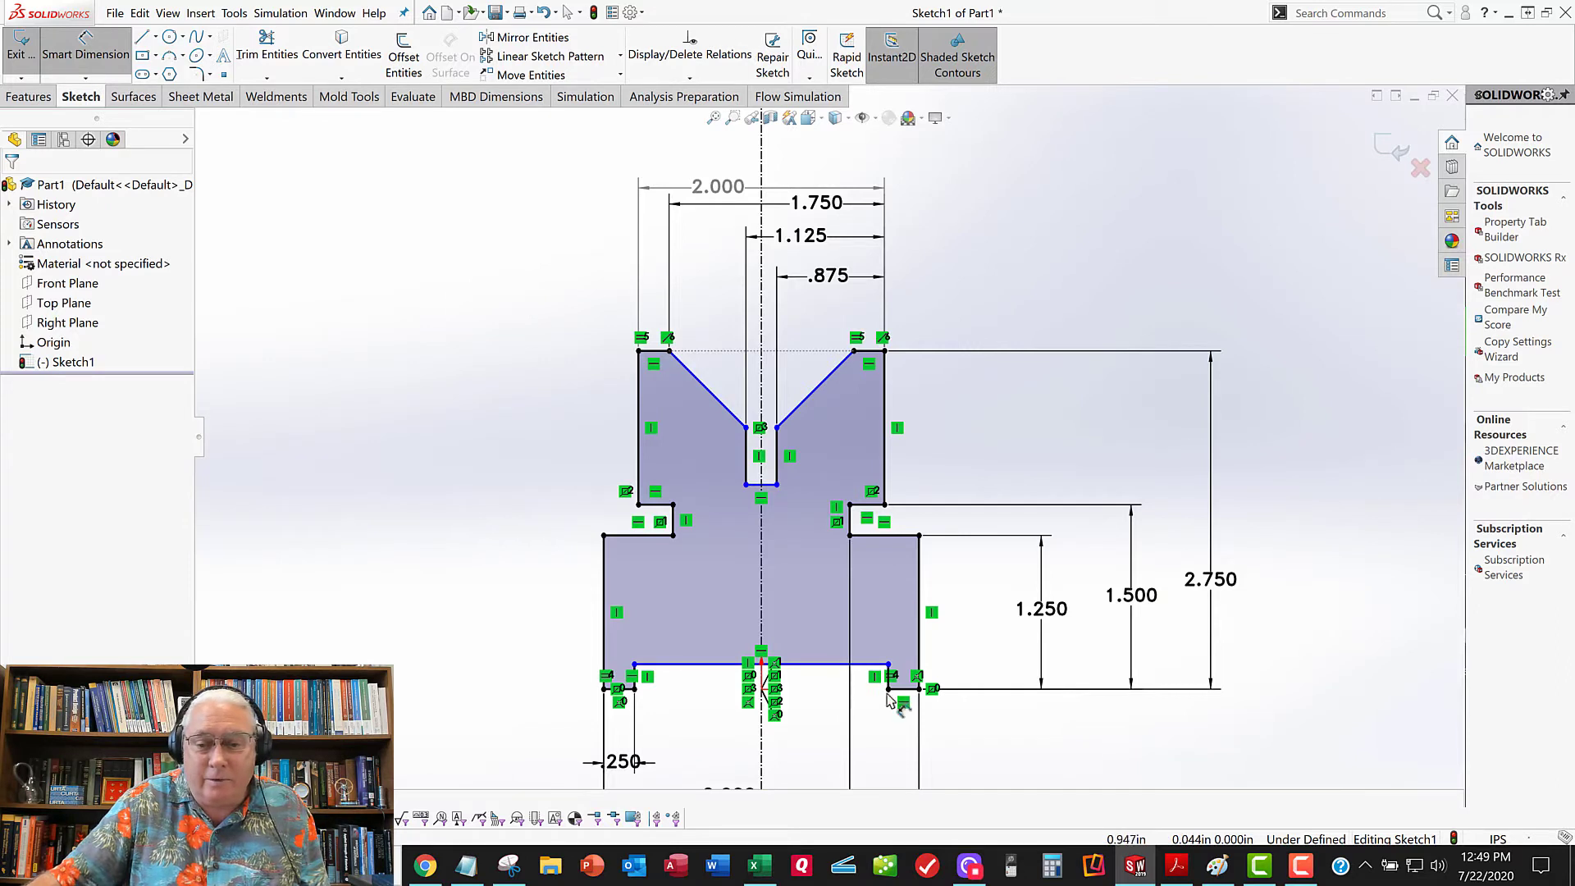
pyautogui.click(870, 579)
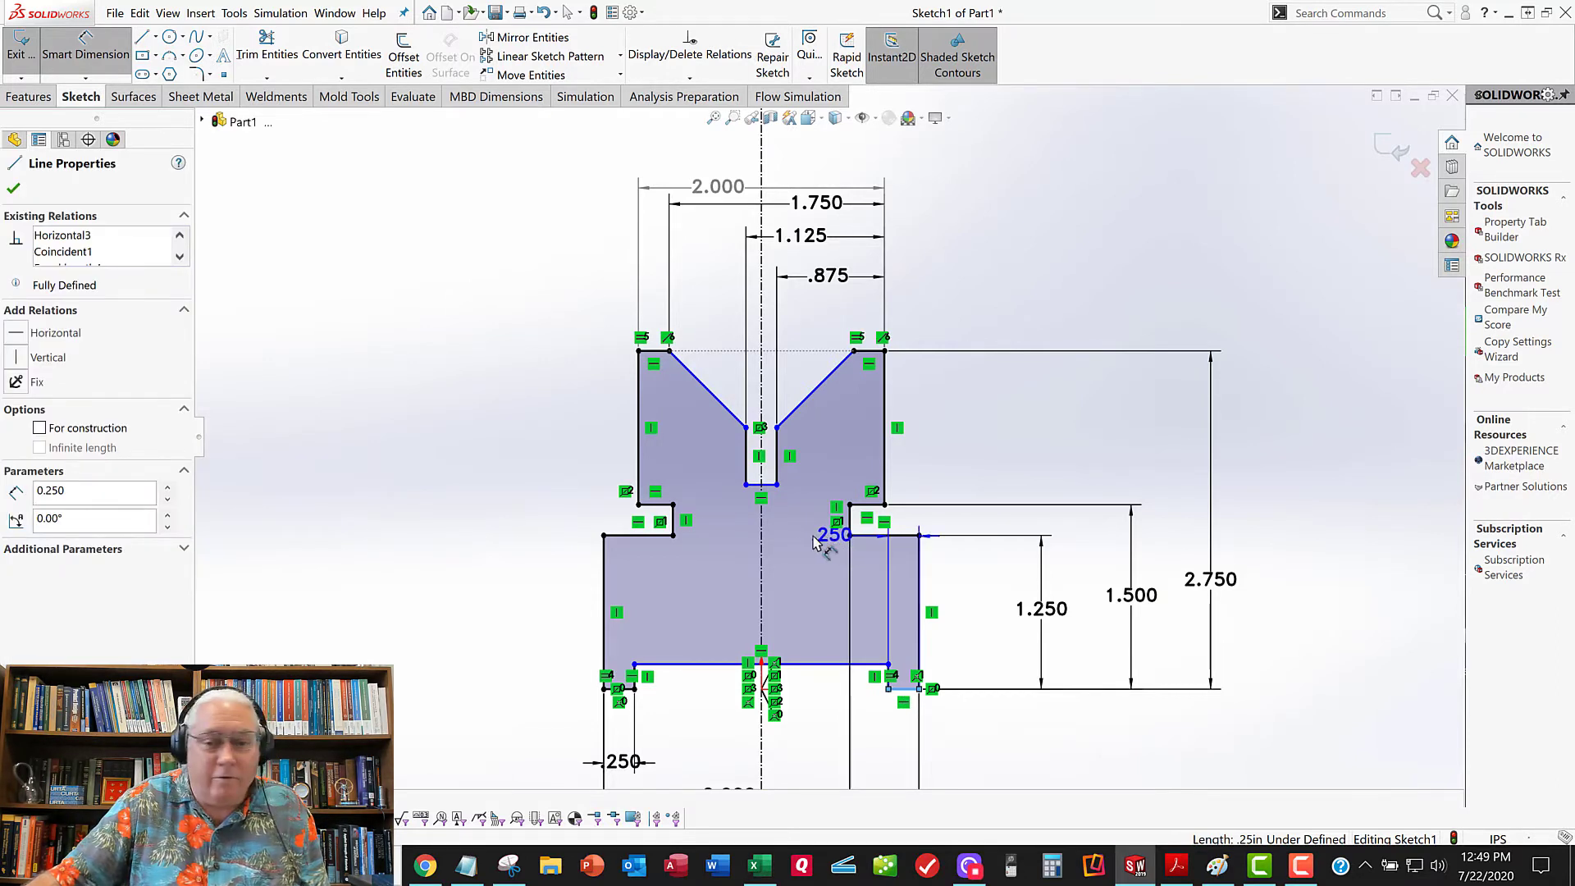
pyautogui.click(764, 488)
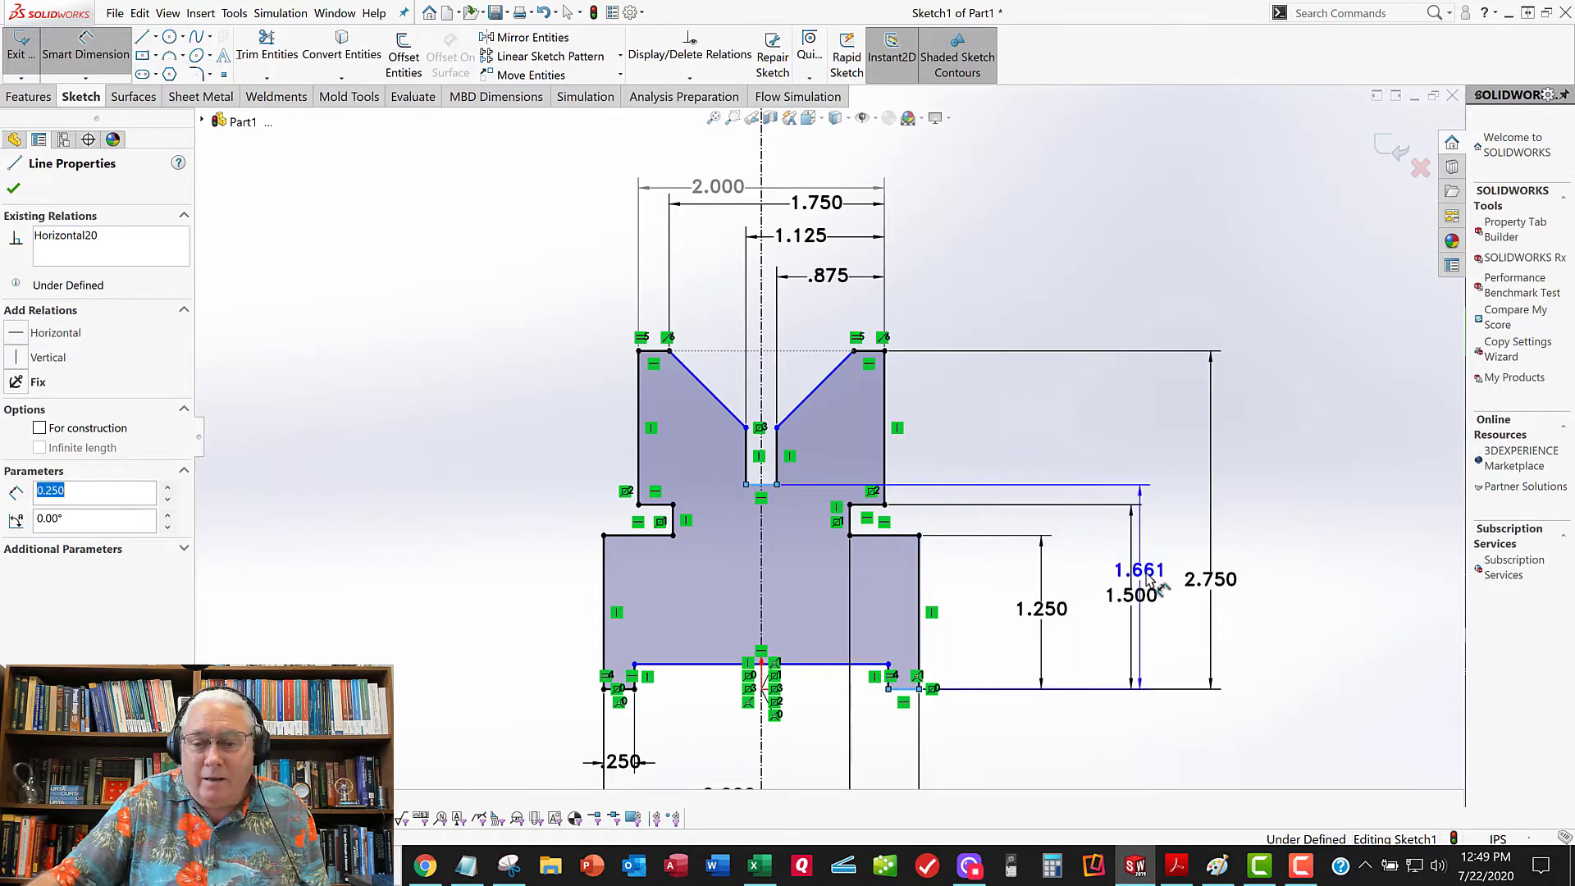
pyautogui.click(1171, 592)
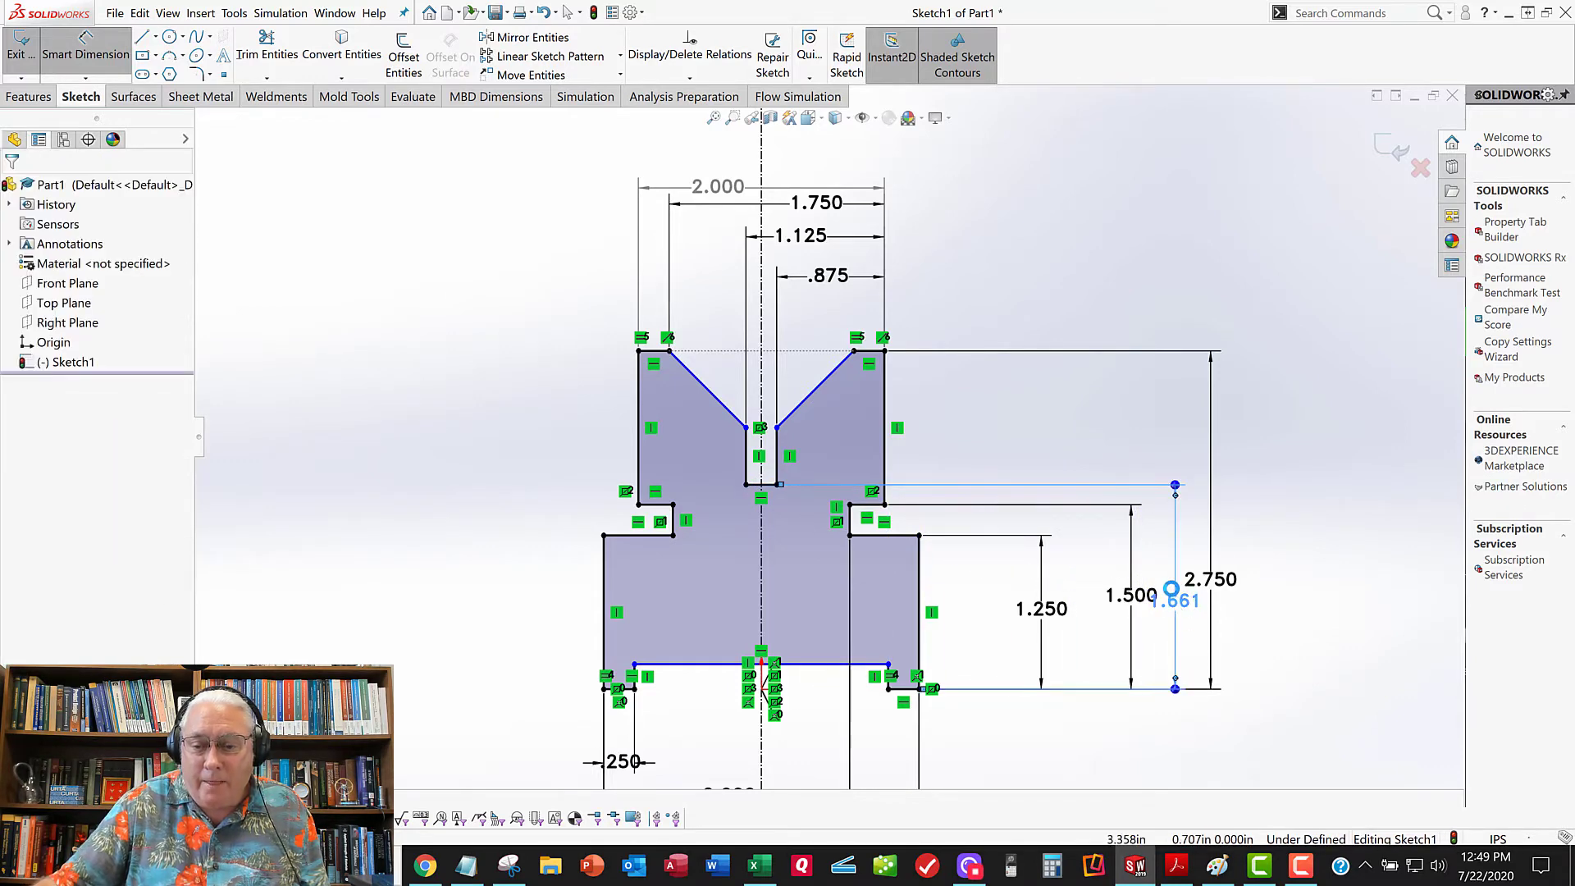
pyautogui.write('1')
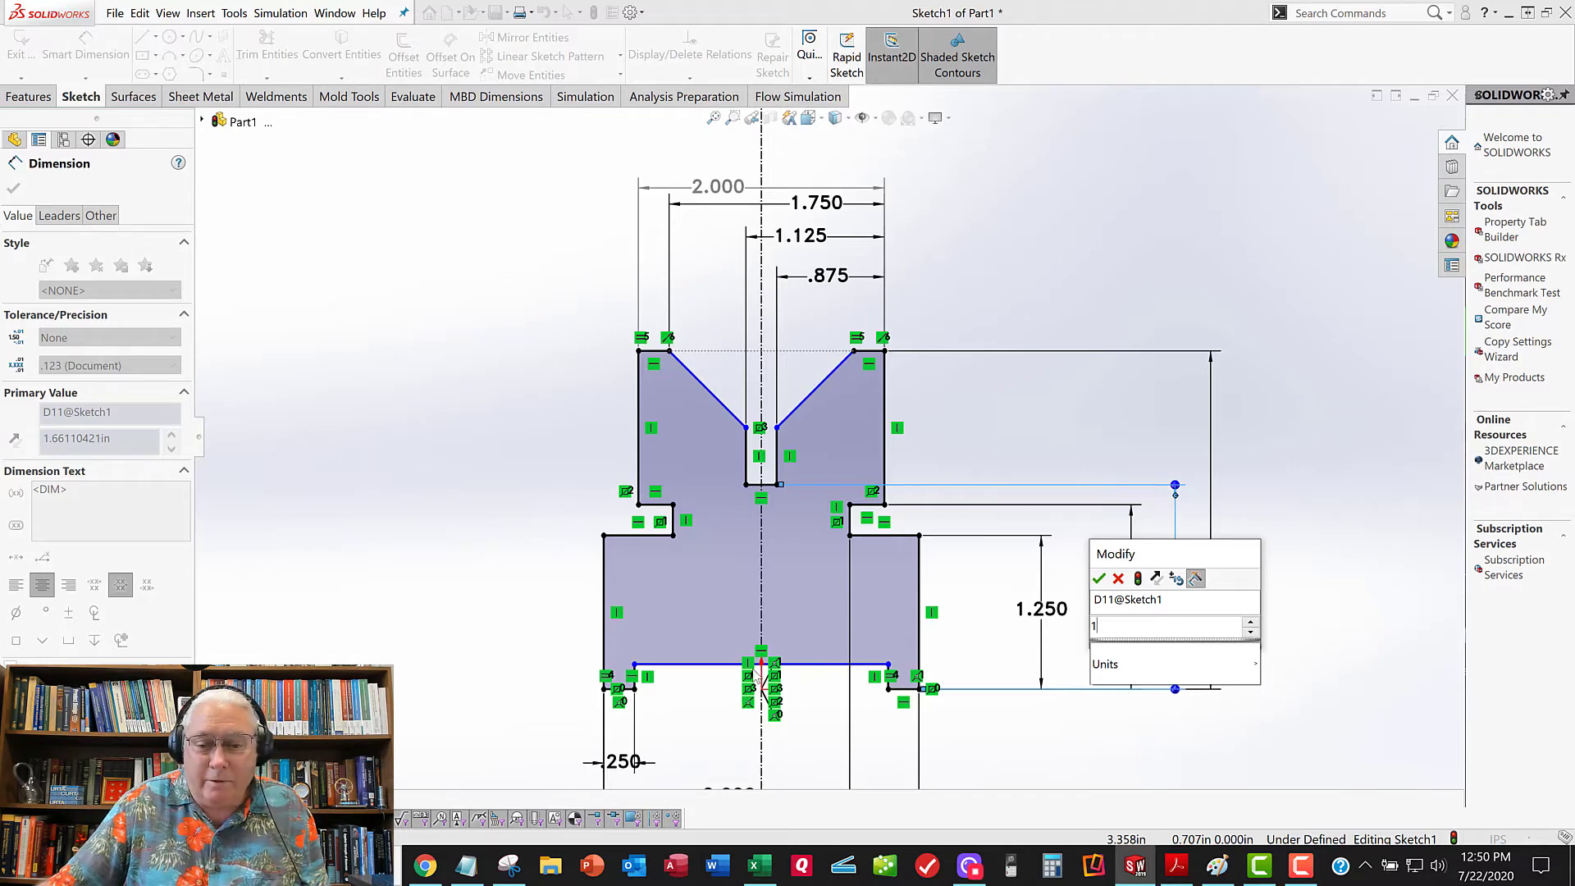
pyautogui.press('Escape')
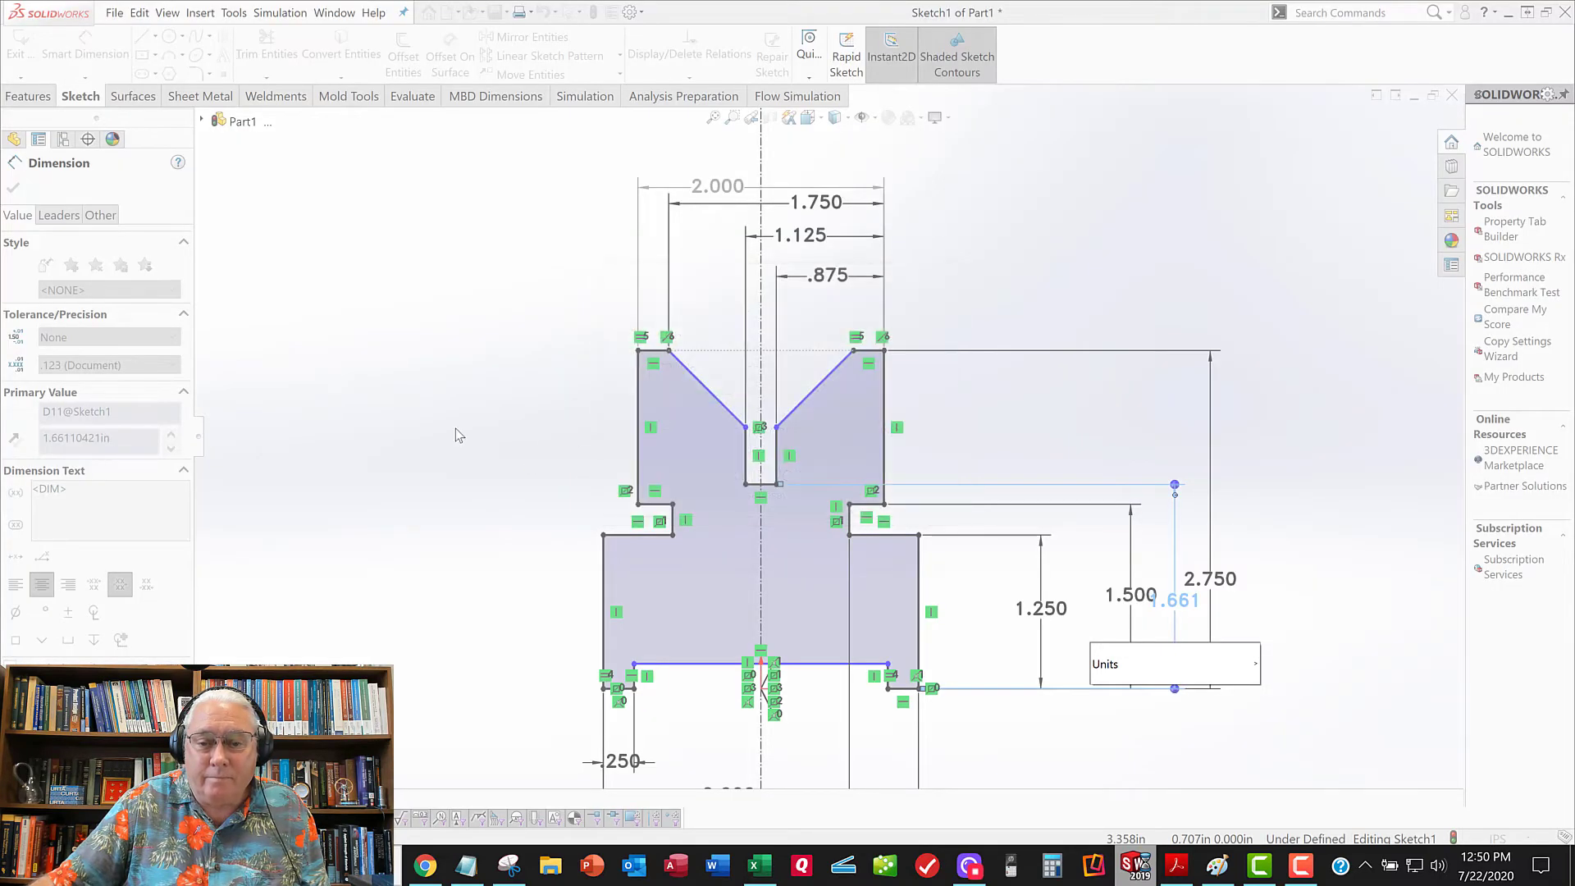
pyautogui.write('.875')
pyautogui.press('Return')
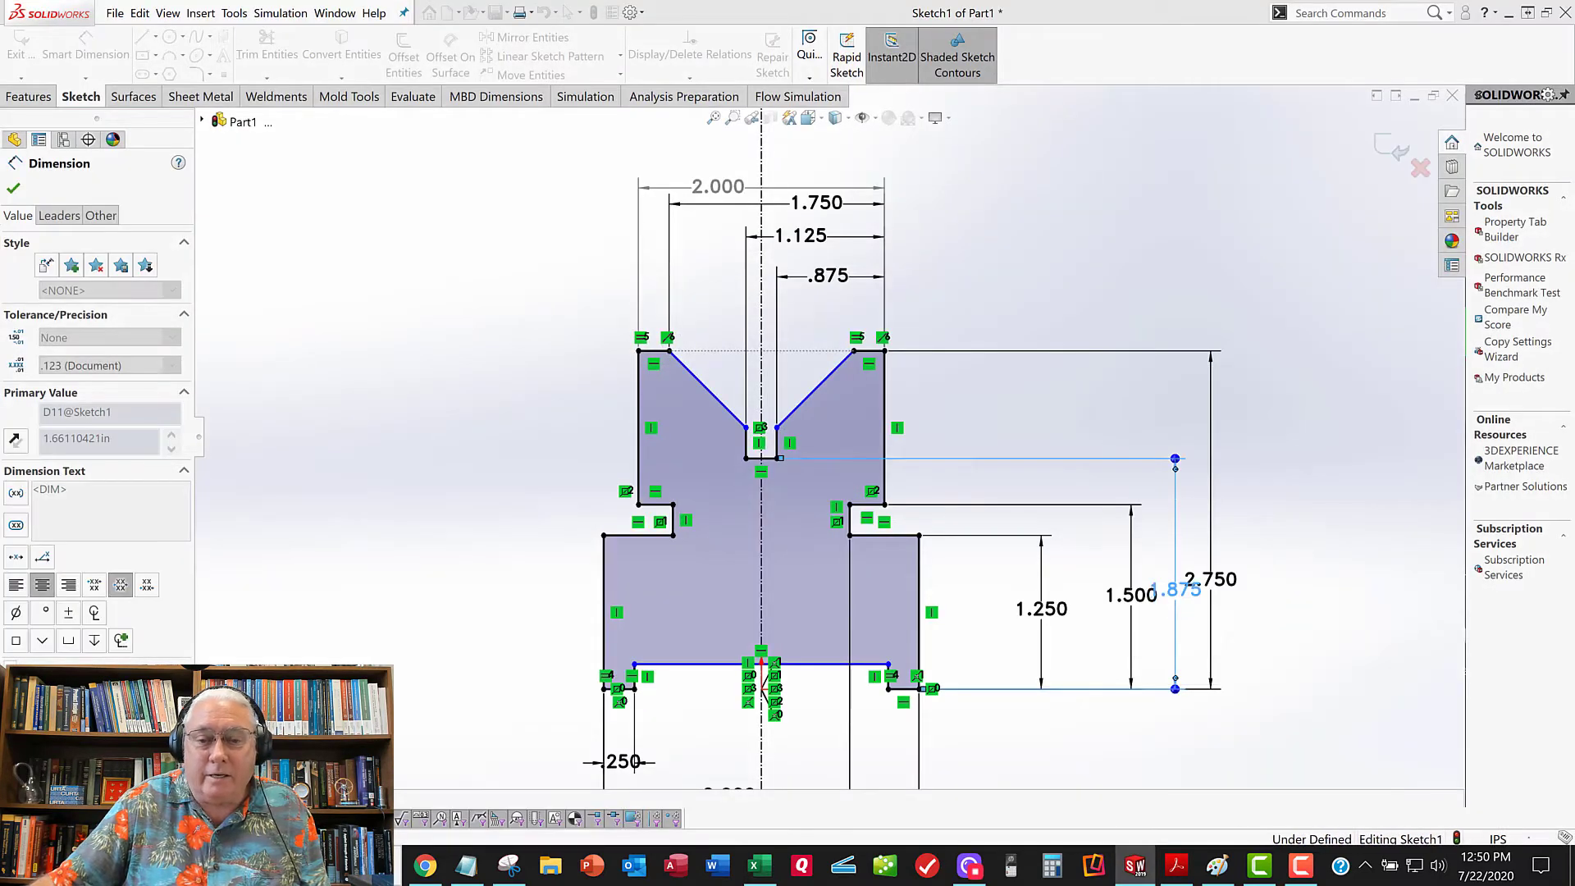
pyautogui.click(479, 397)
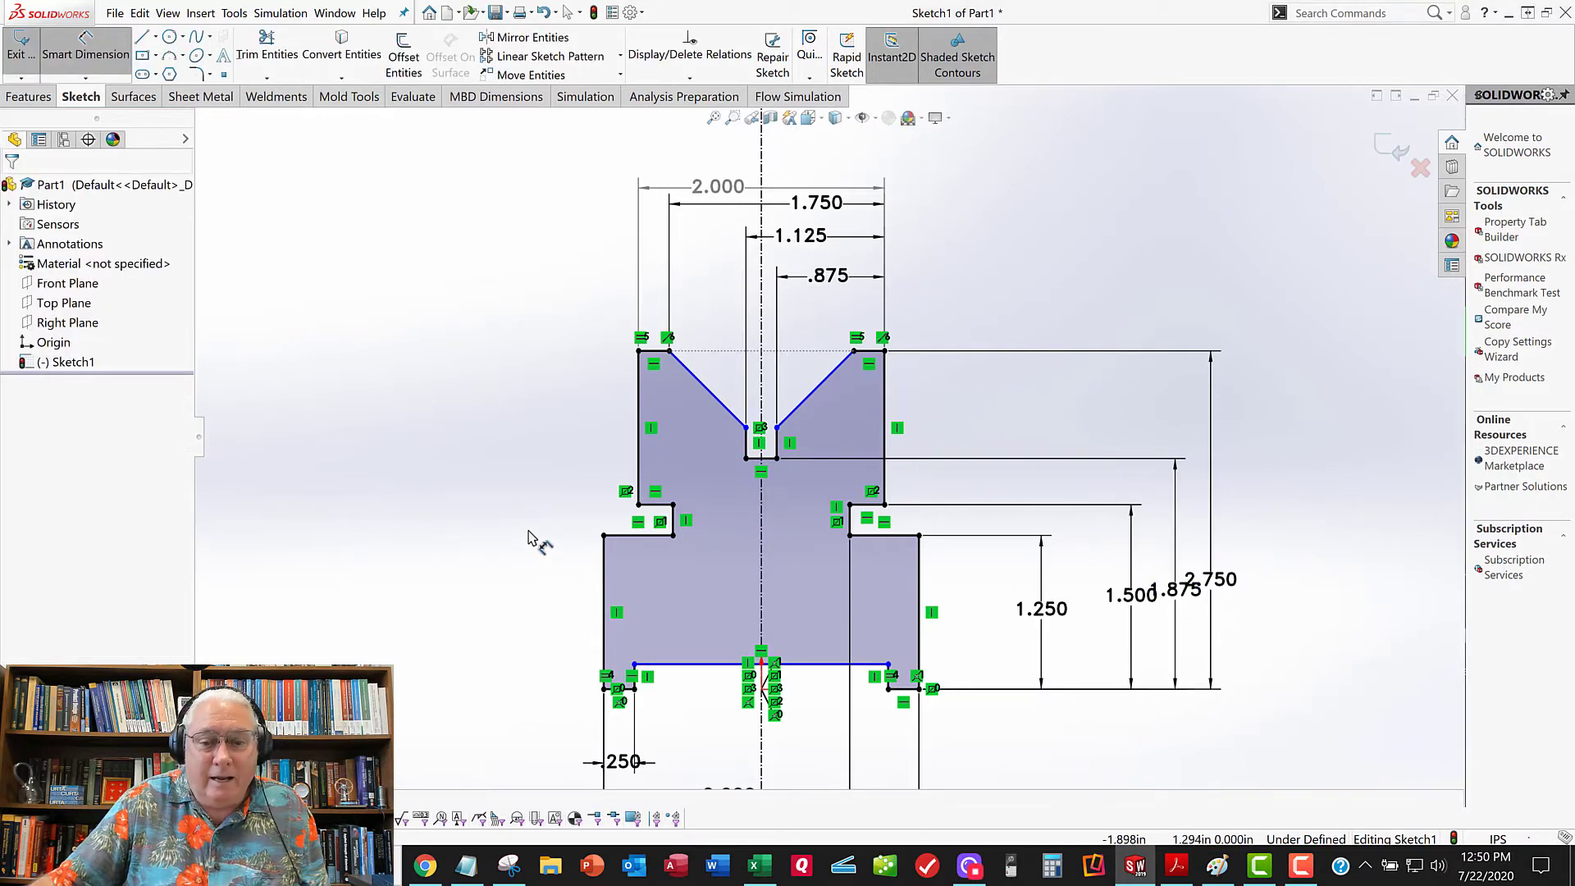
# Dimension the depth of the recess in the underside as 0.250 in and finish dimensioning
pyautogui.click(657, 663)
pyautogui.scroll(-2, 627, 722)
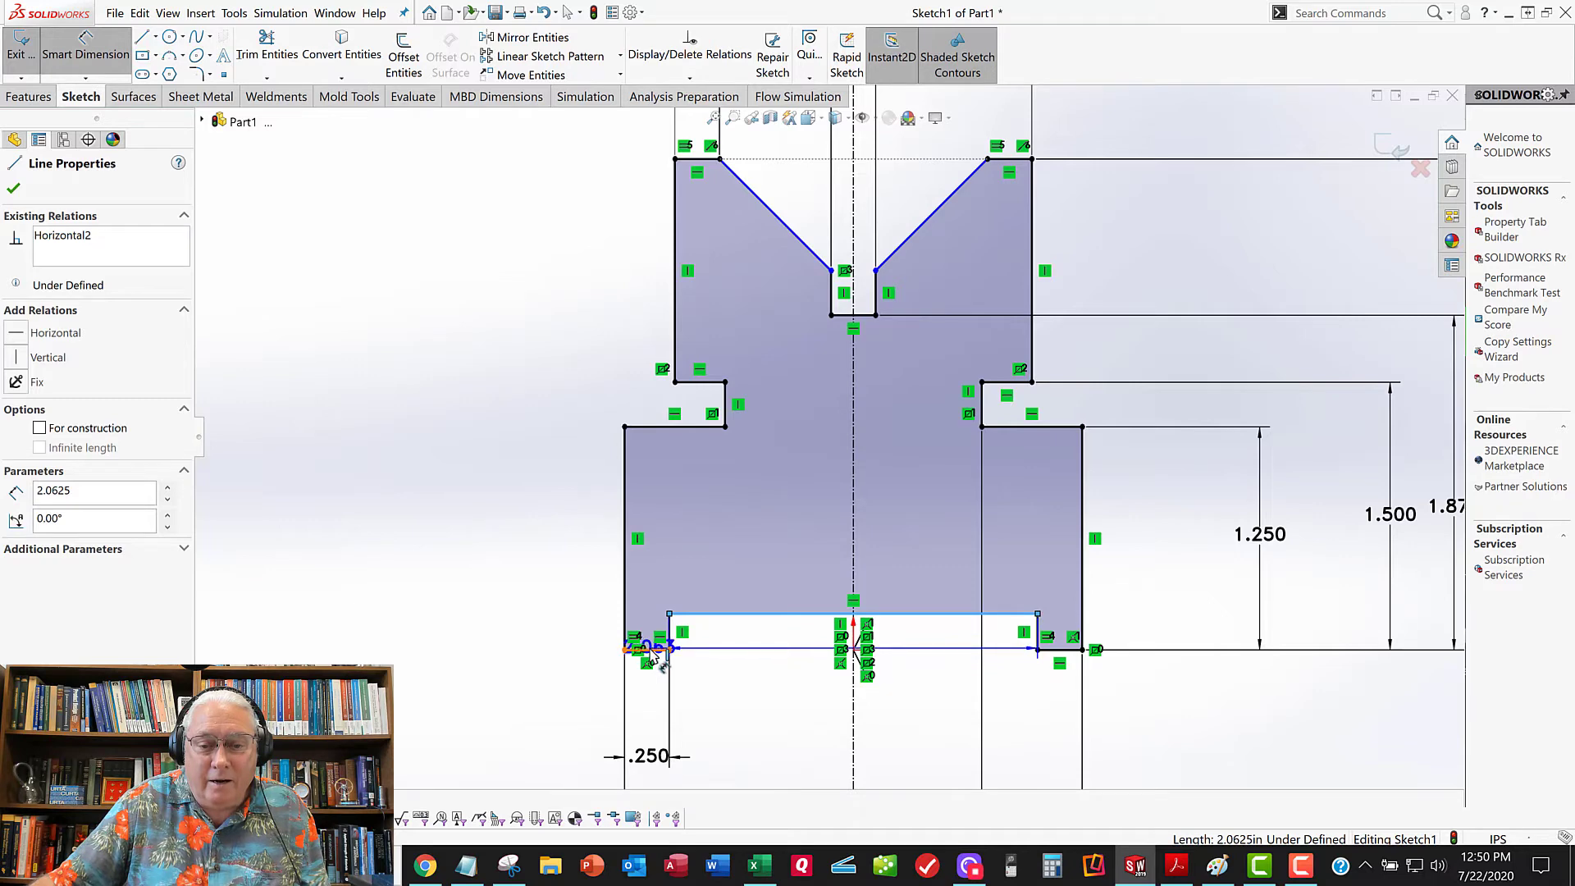
pyautogui.click(648, 650)
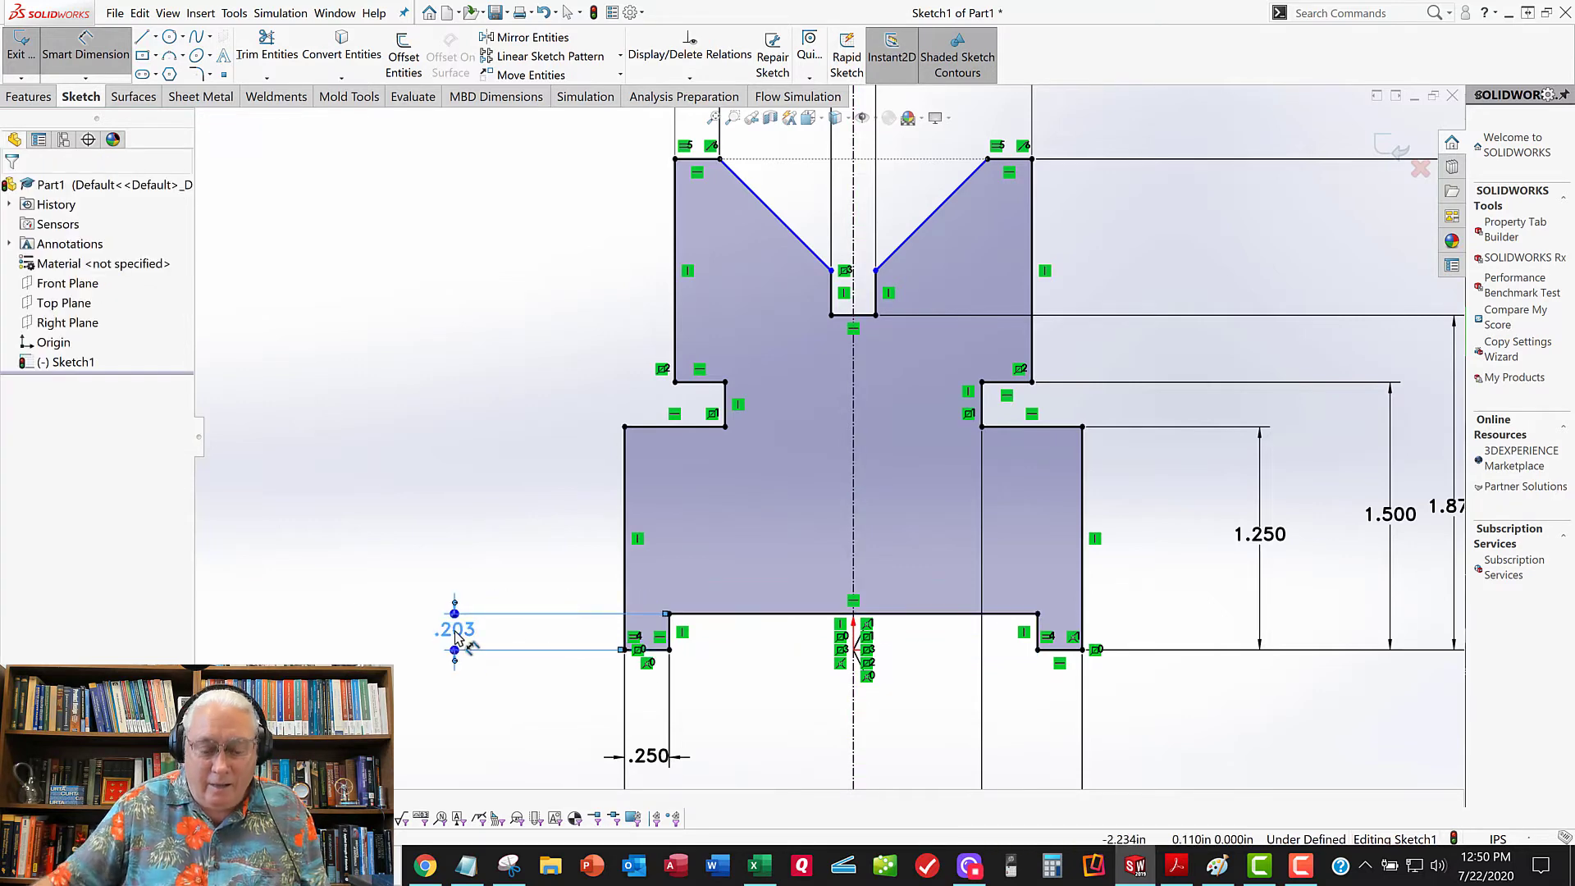
pyautogui.click(457, 636)
pyautogui.press('Return')
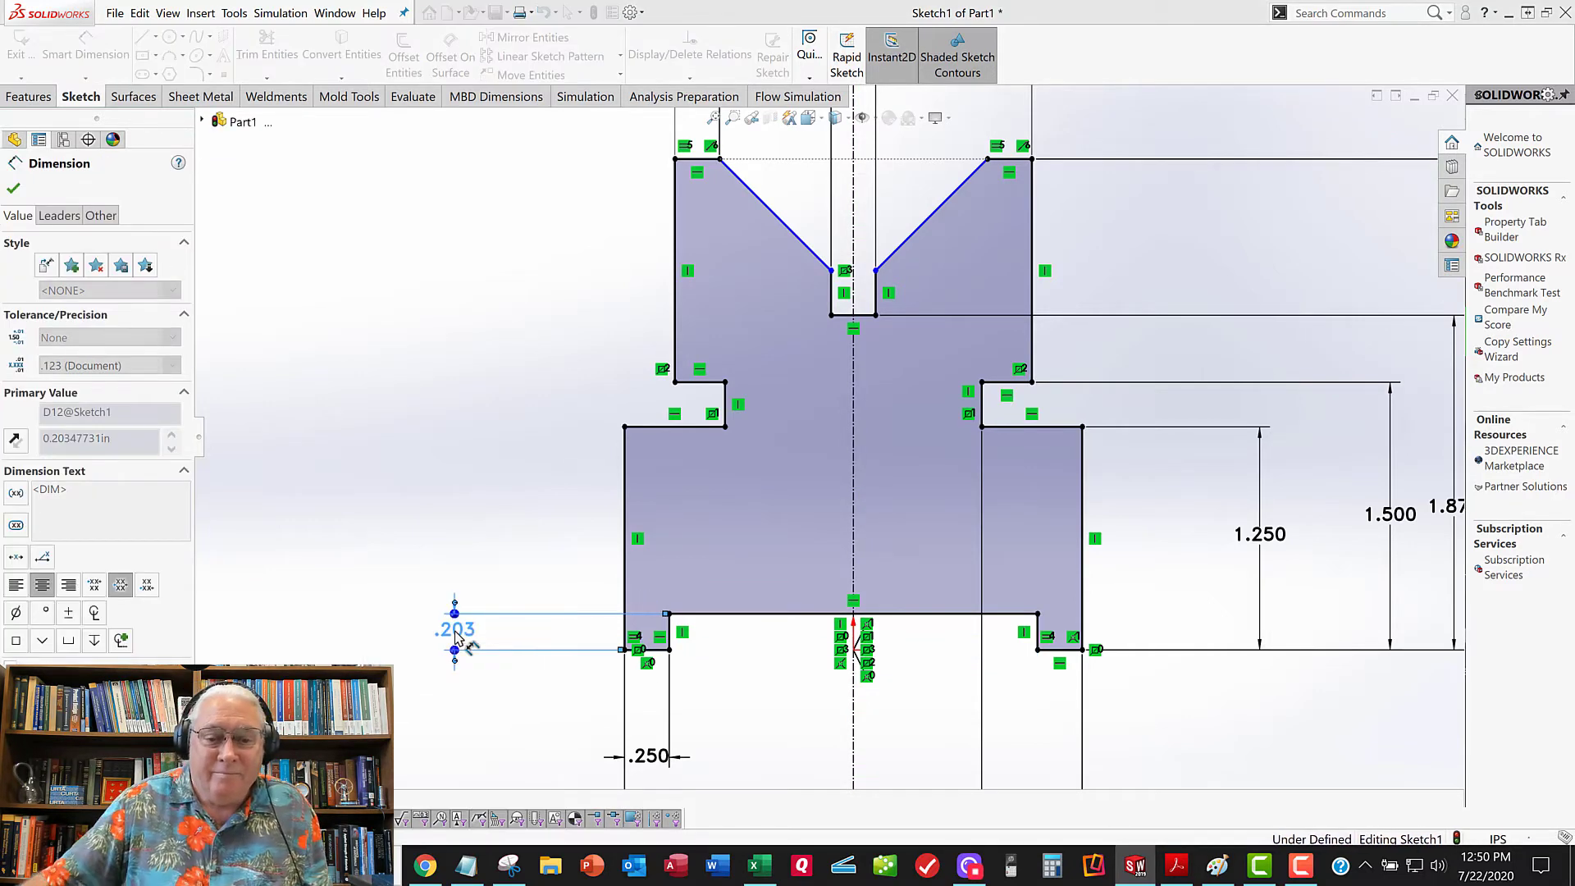
pyautogui.click(14, 189)
# Move the lower endpoint of the right sloped V line along the slot edge to test its remaining freedom
pyautogui.press('f')
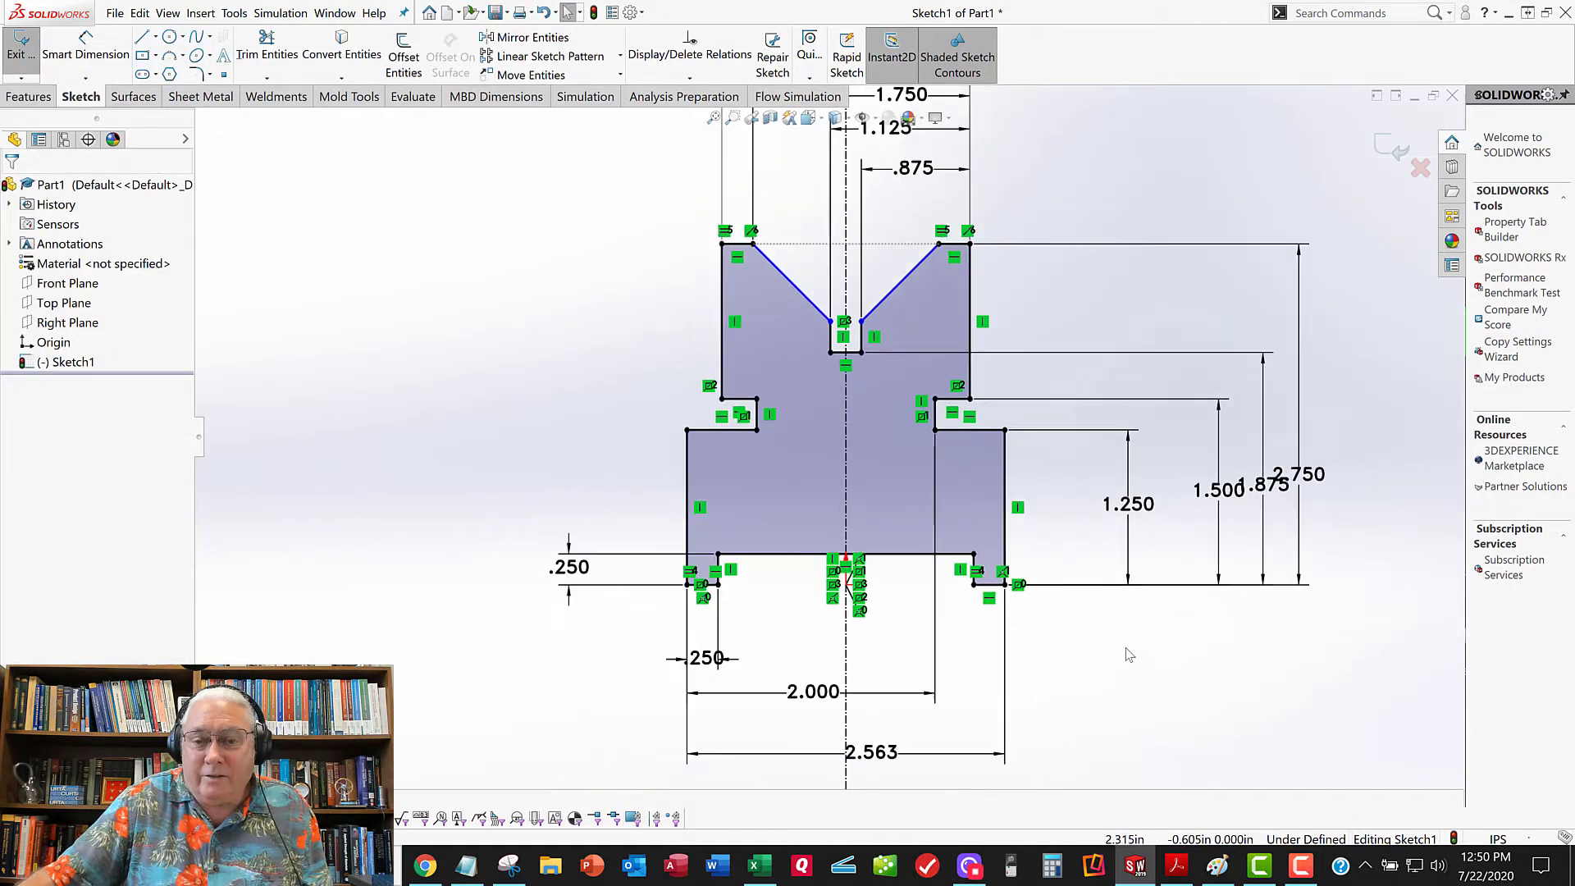
pyautogui.scroll(-2, 914, 267)
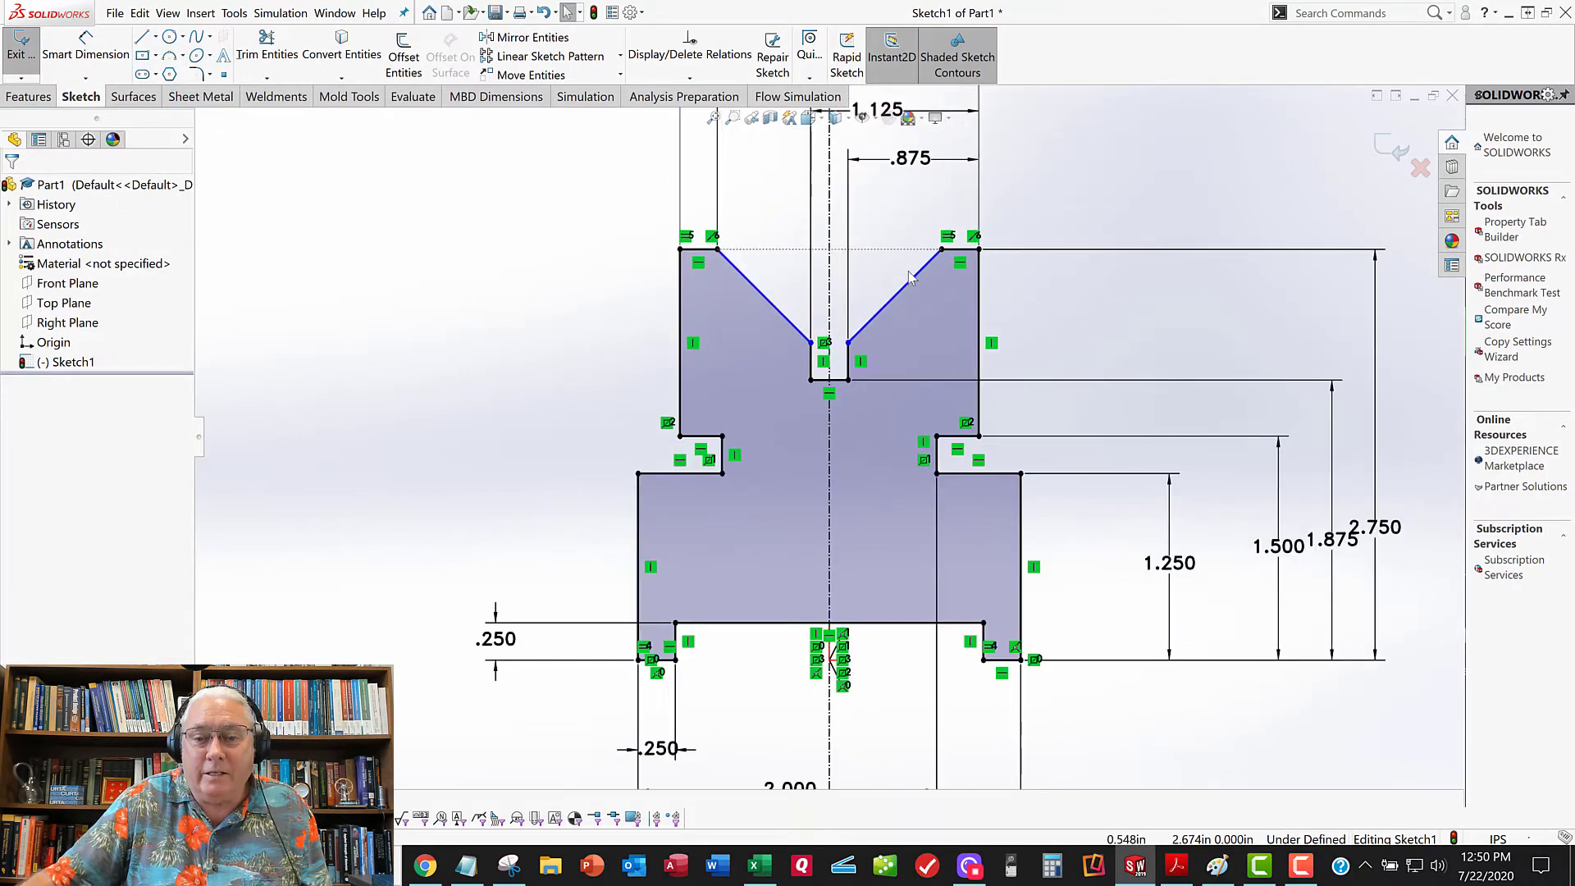
pyautogui.scroll(-2, 911, 279)
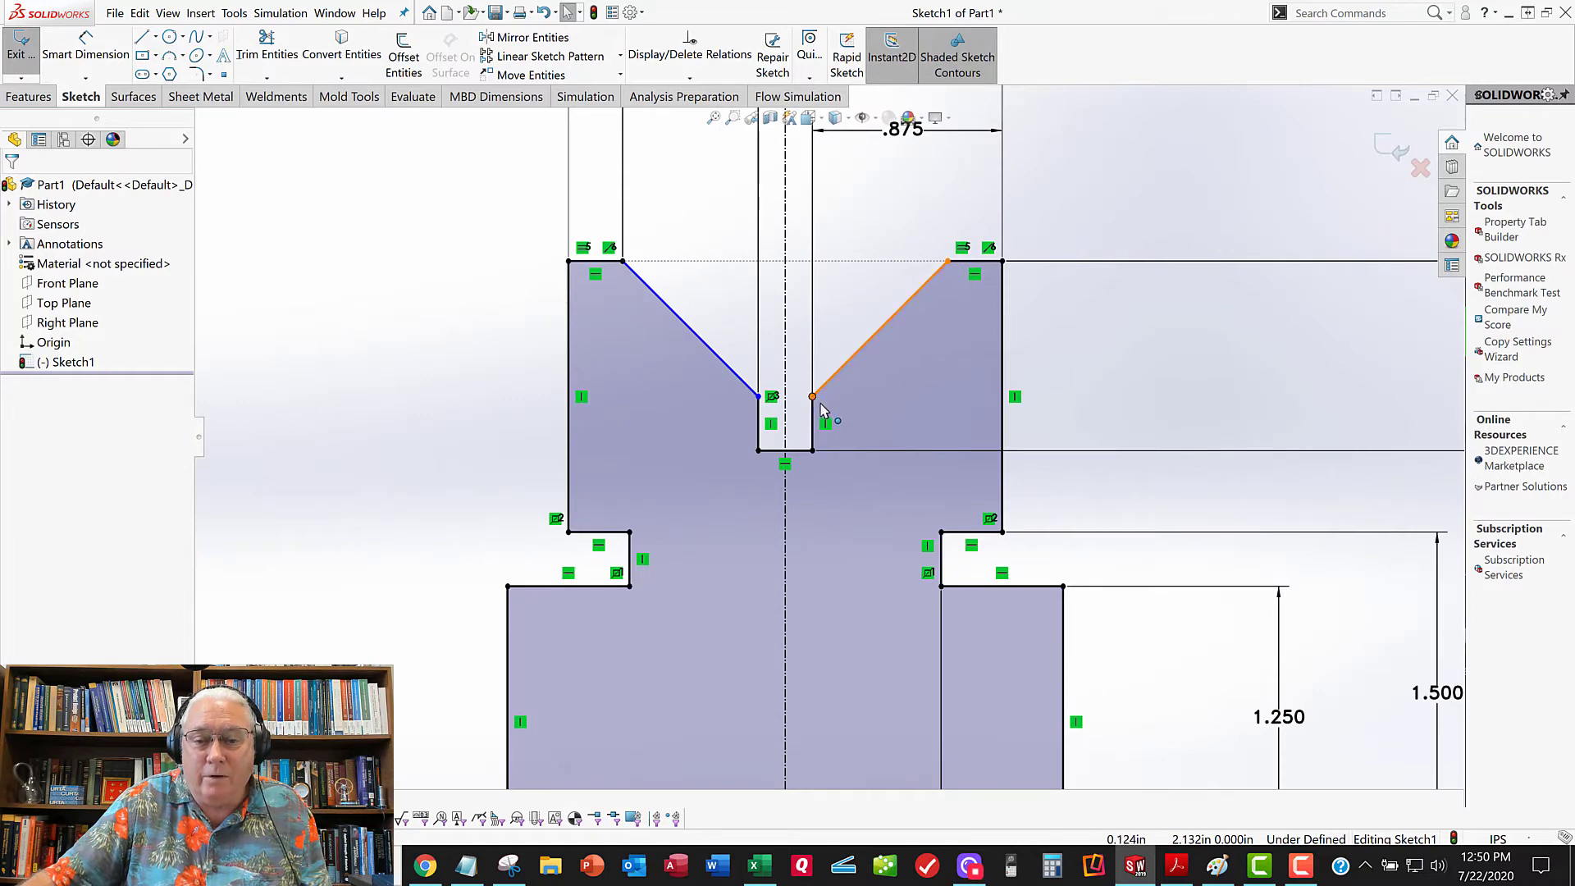
pyautogui.click(814, 398)
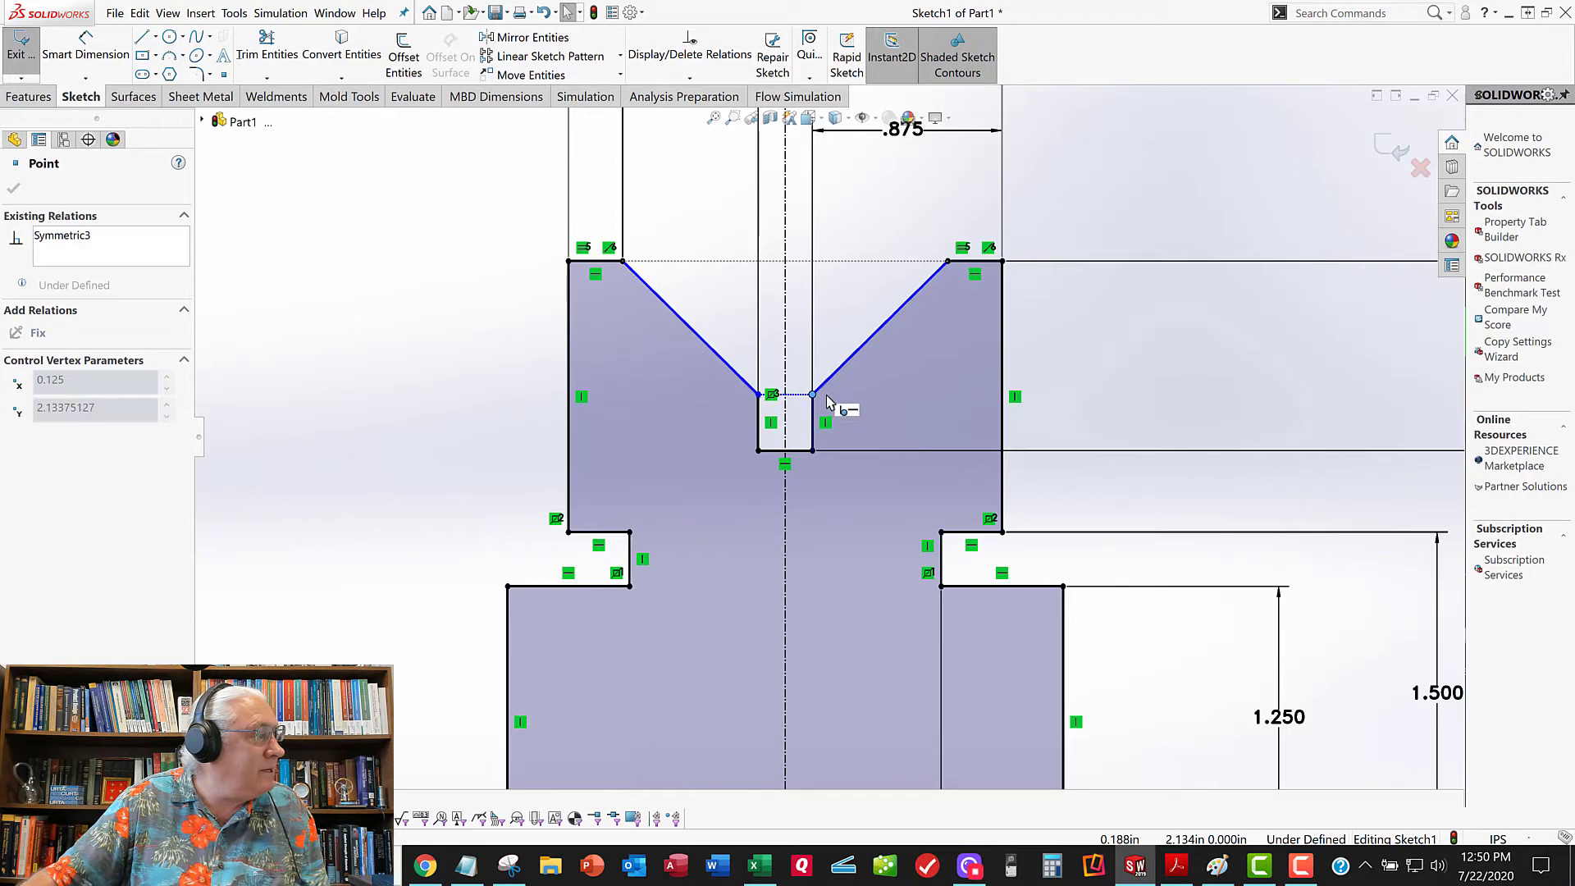
pyautogui.moveTo(827, 402)
pyautogui.mouseDown()
pyautogui.moveTo(841, 402)
pyautogui.moveTo(837, 375)
pyautogui.moveTo(847, 408)
pyautogui.mouseUp()
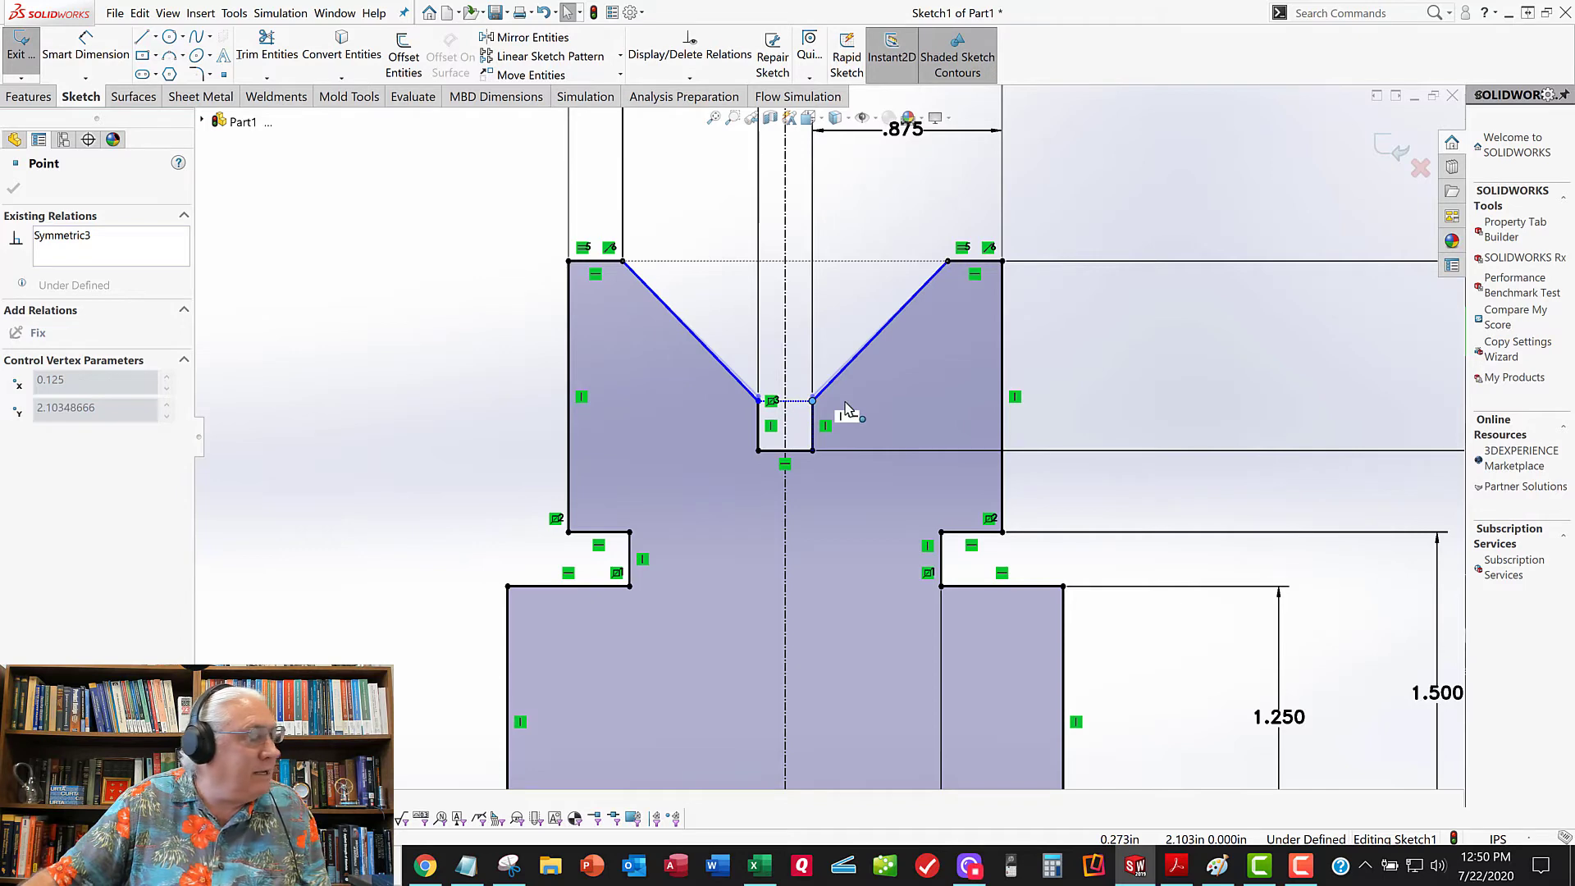
pyautogui.moveTo(846, 407); pyautogui.dragTo(848, 408)
pyautogui.press('f')
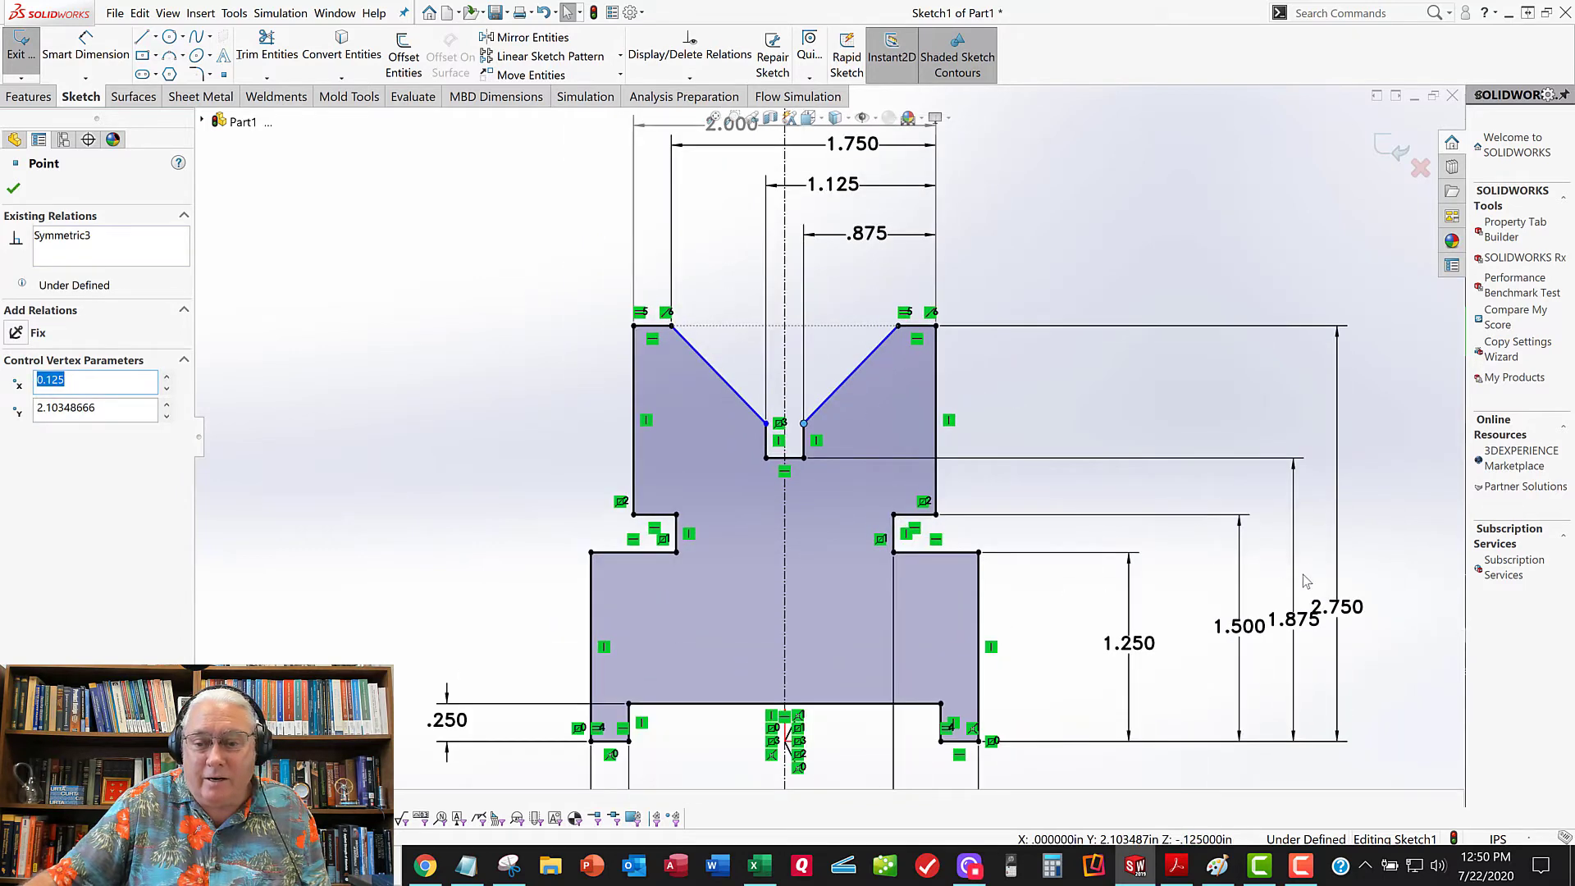
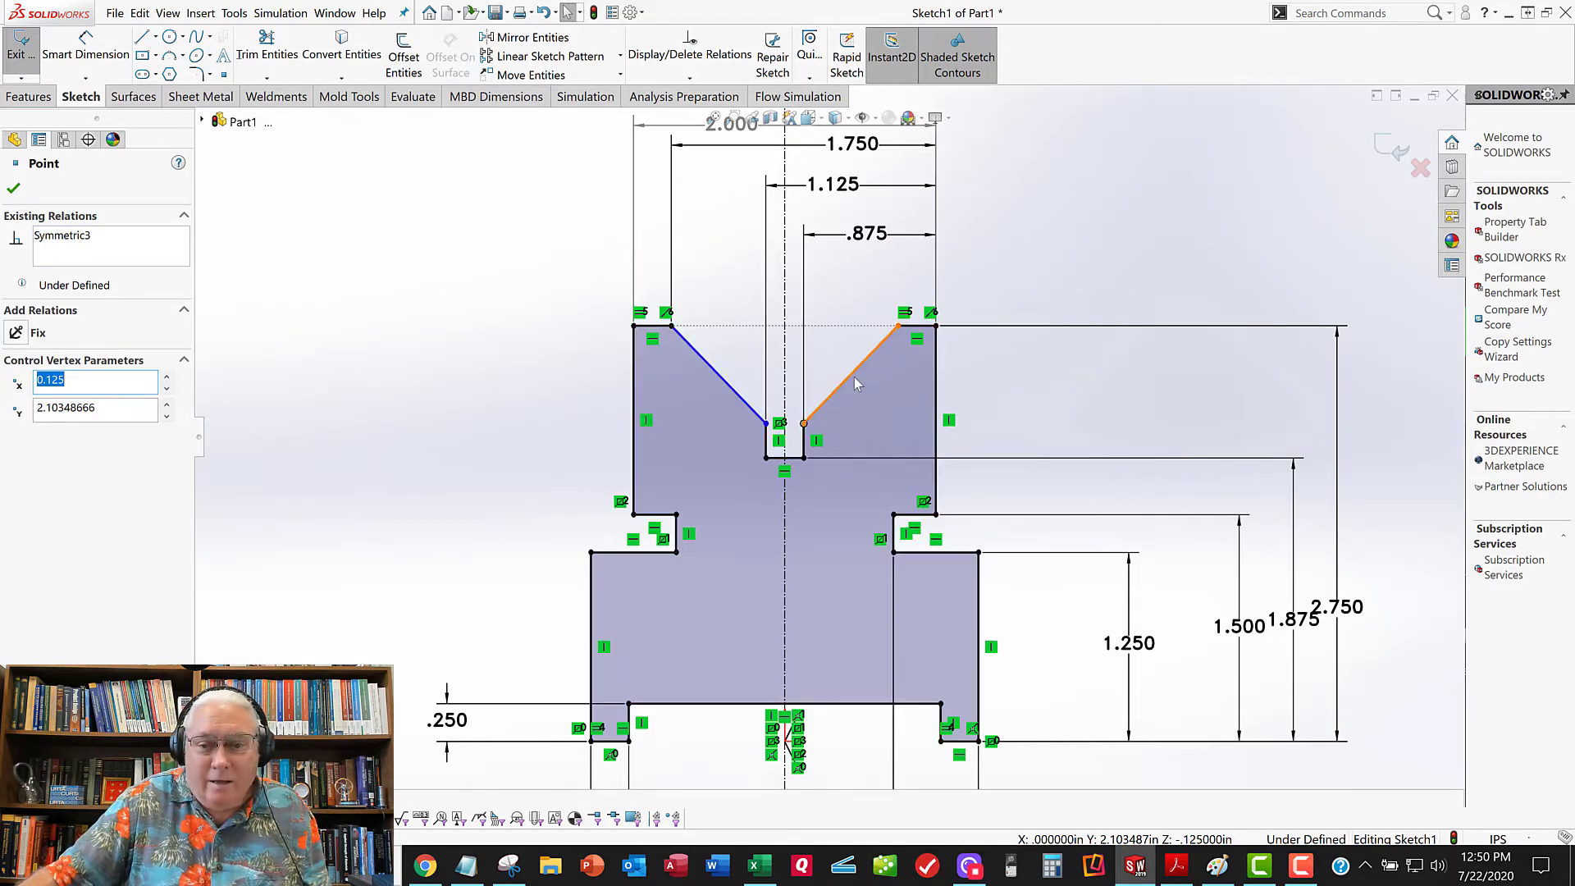
# Dimension the angle between the vertical centerline and the right sloped V line as 45 degrees
pyautogui.scroll(3, 828, 435)
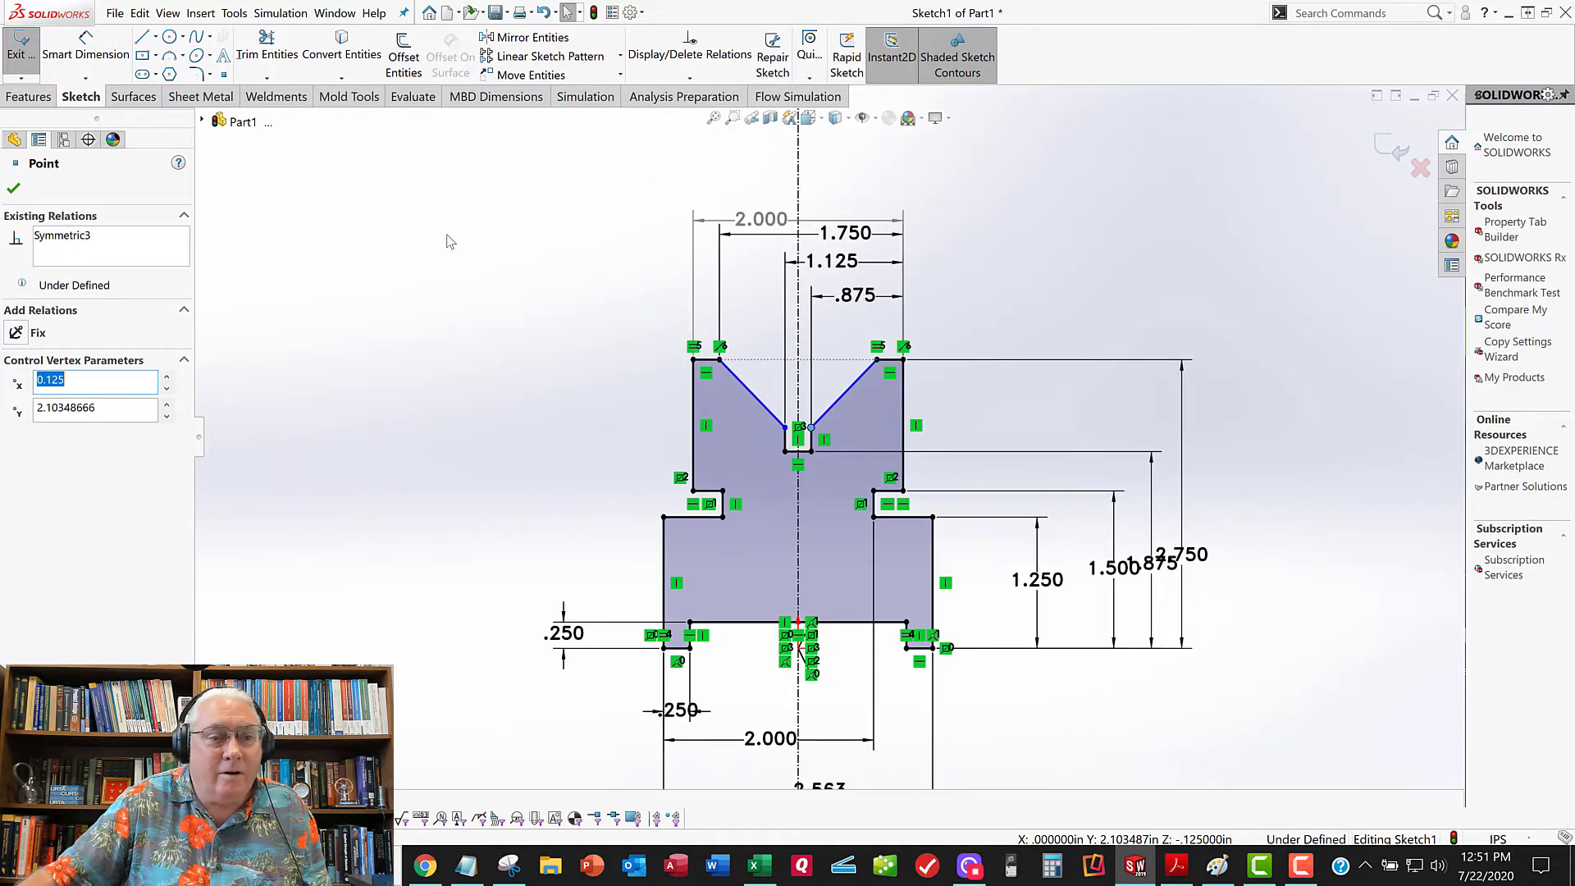
pyautogui.click(82, 59)
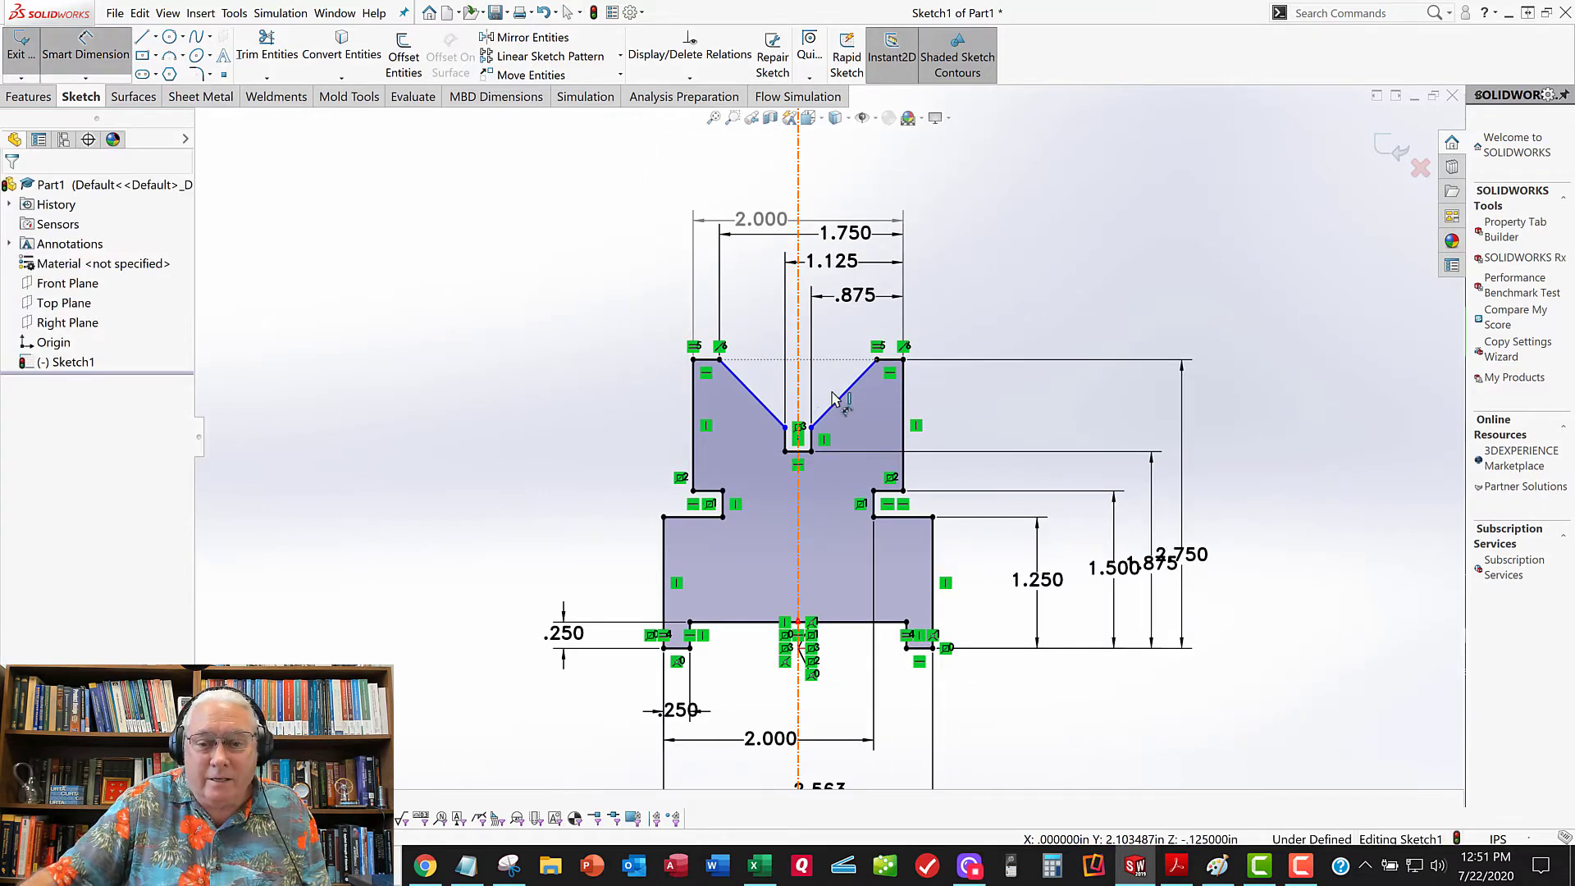
pyautogui.click(798, 422)
pyautogui.click(846, 392)
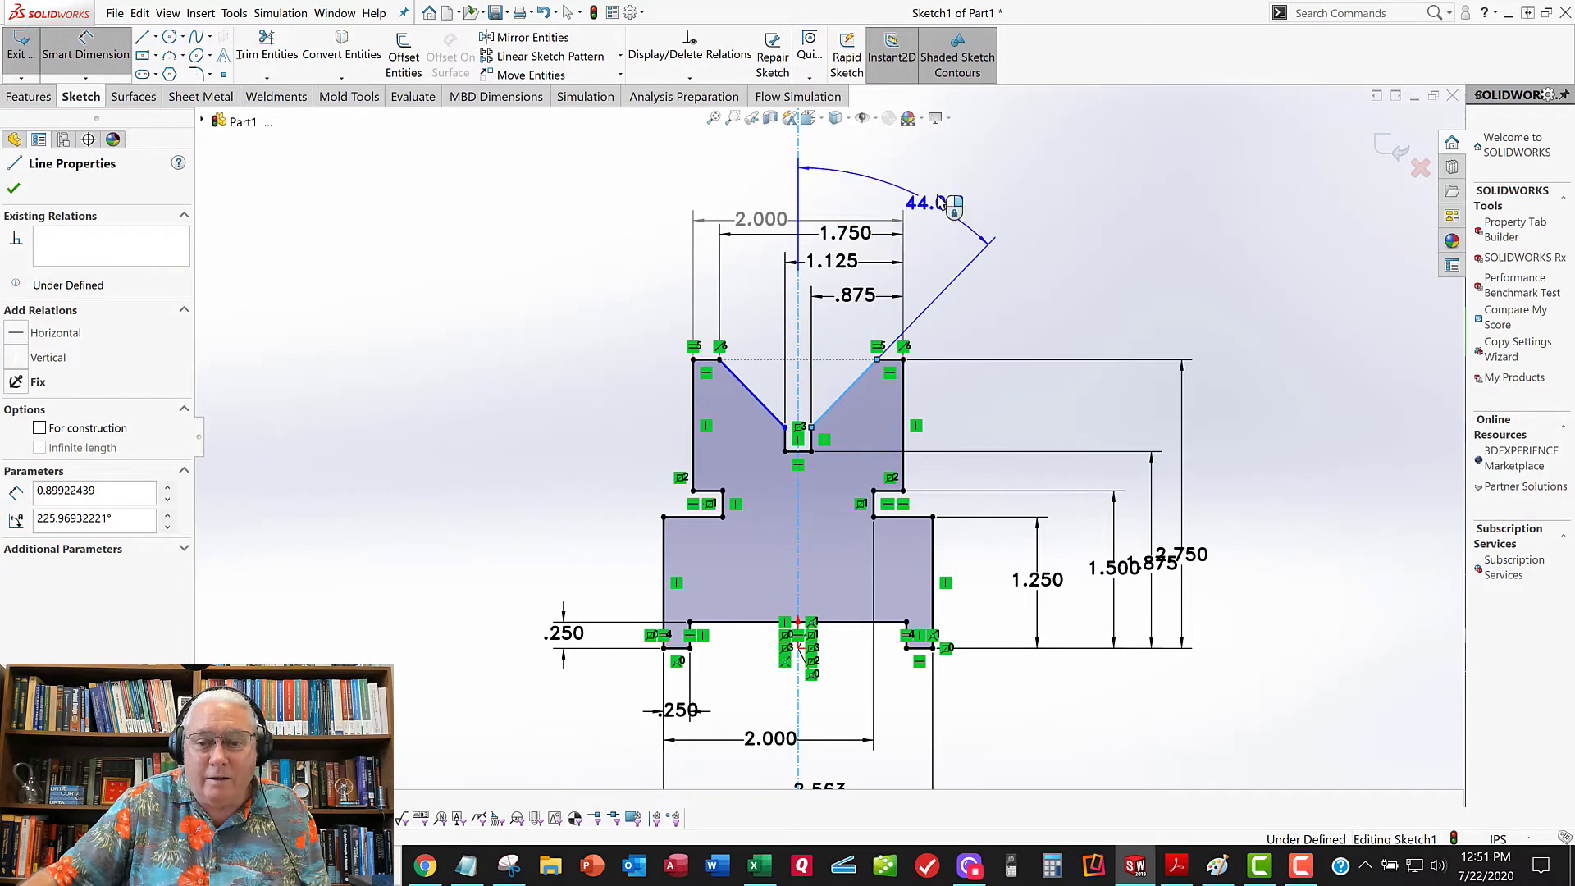
pyautogui.click(939, 191)
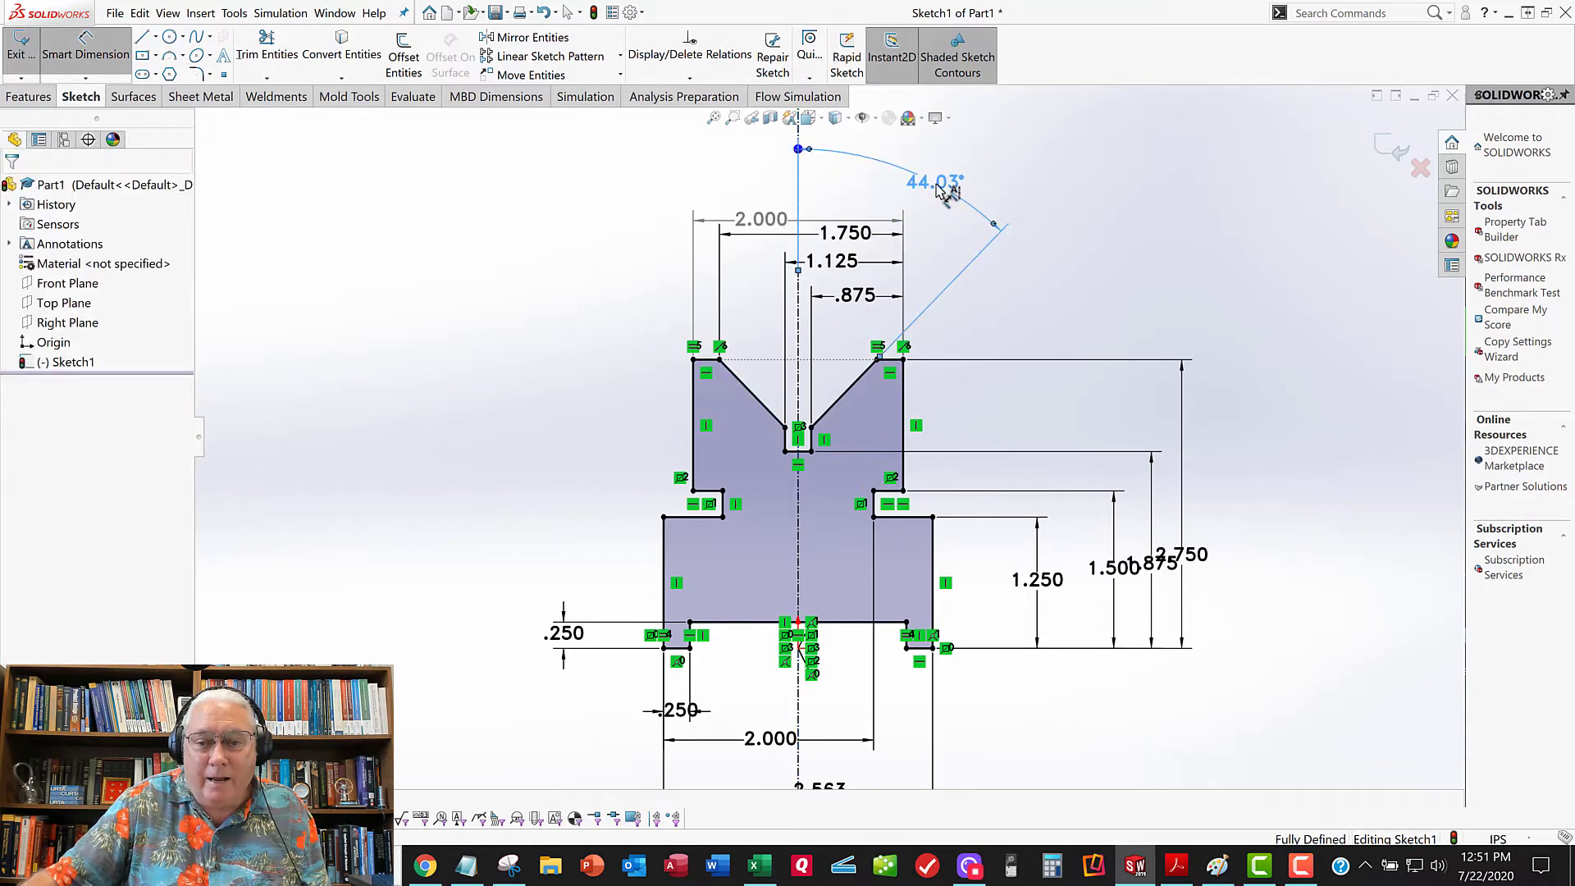
pyautogui.write('45')
pyautogui.press('Return')
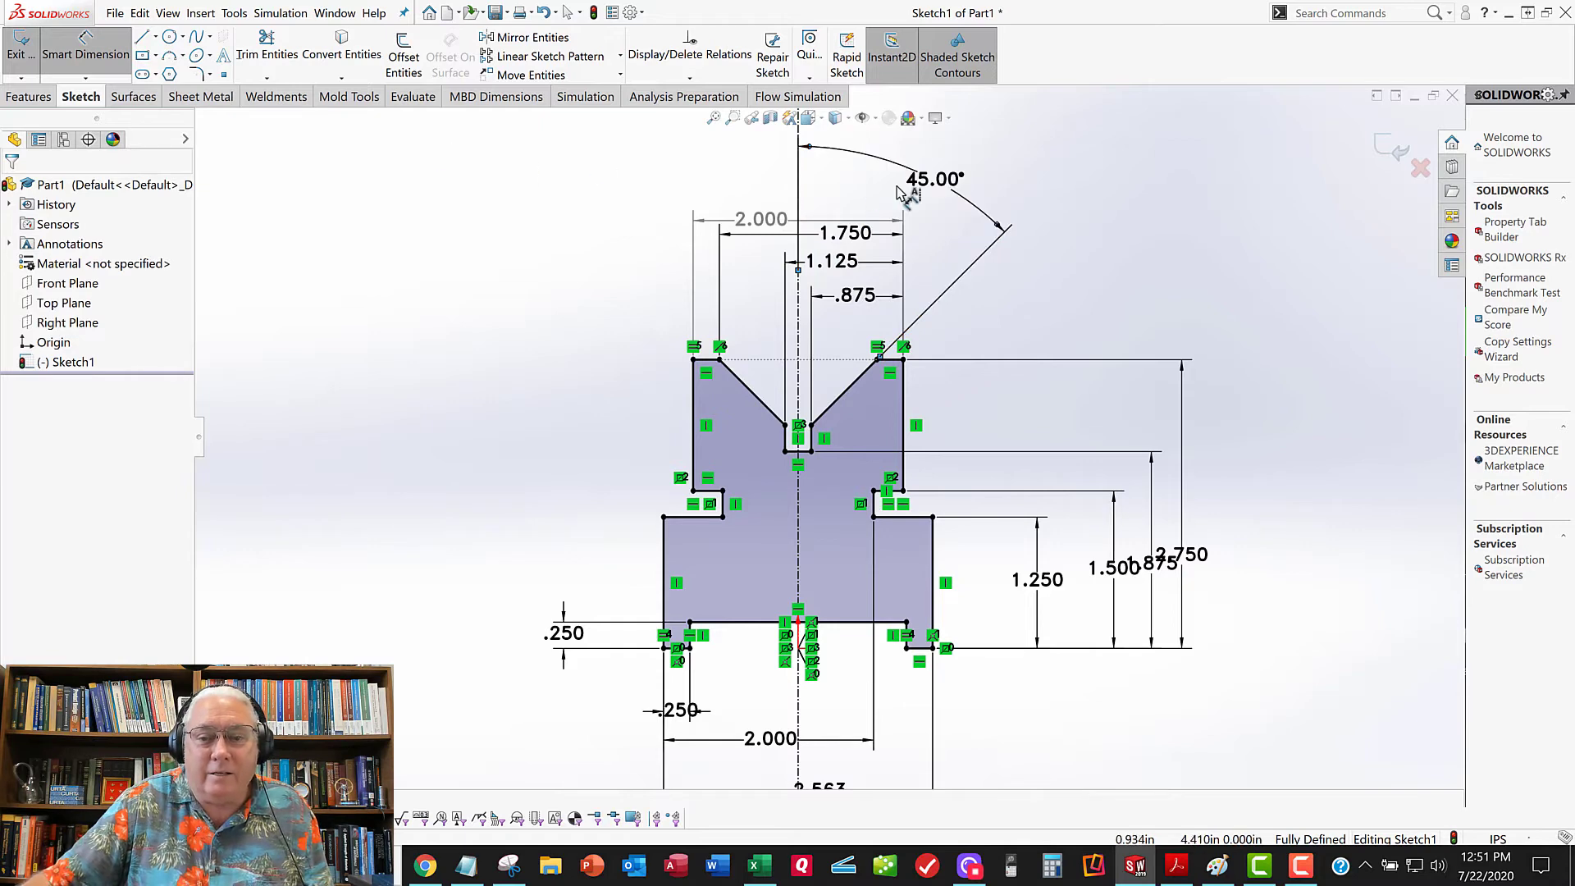
pyautogui.press('Escape')
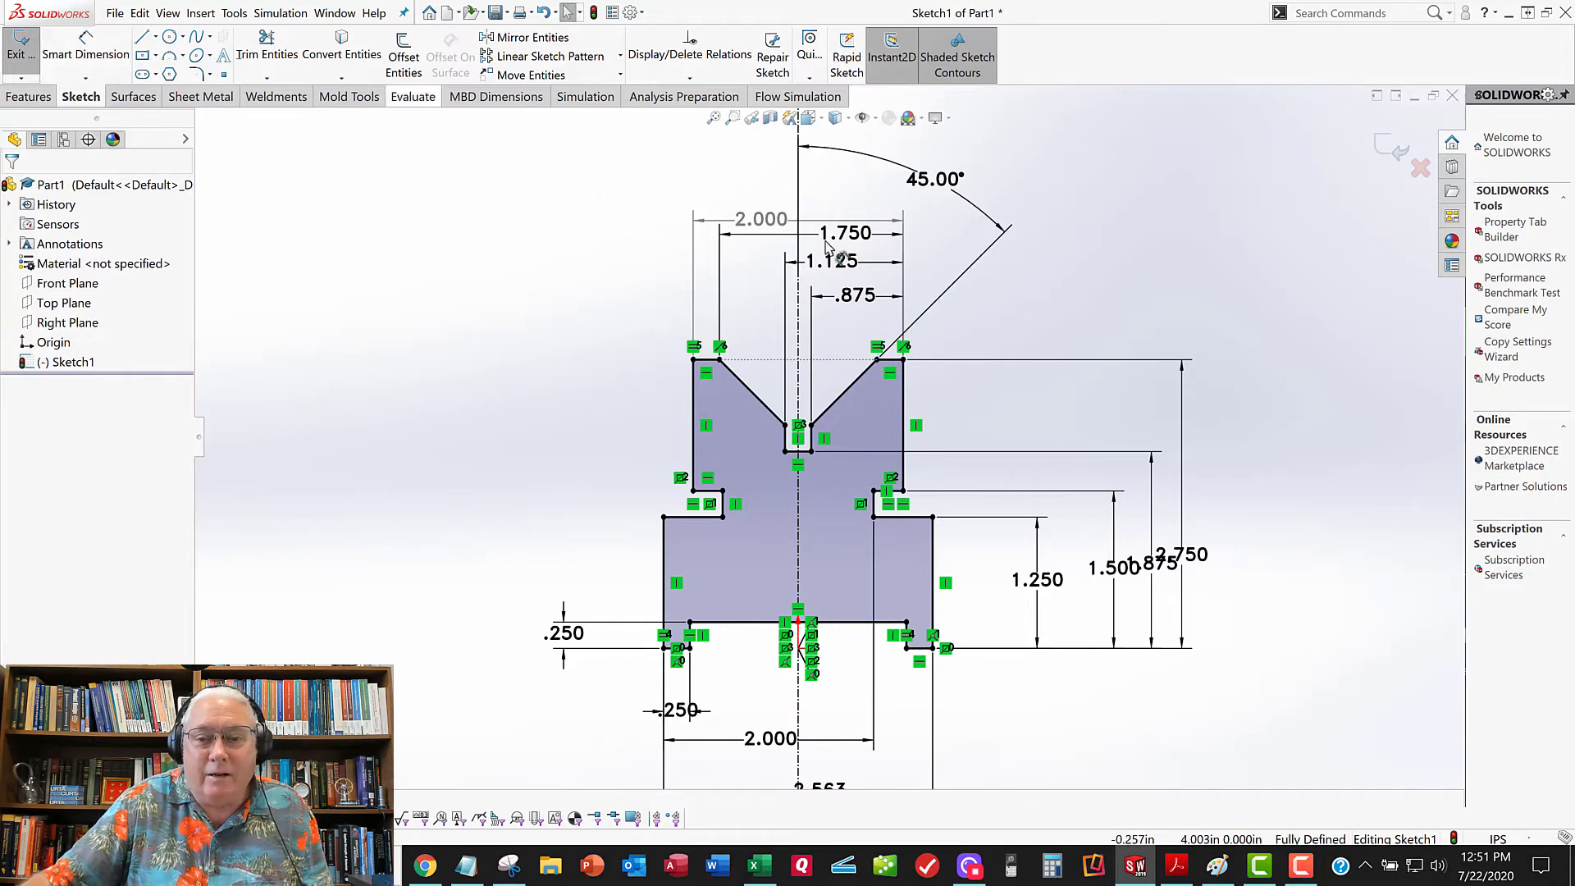
# Exit the completed profile sketch and switch to an isometric view
pyautogui.press('f')
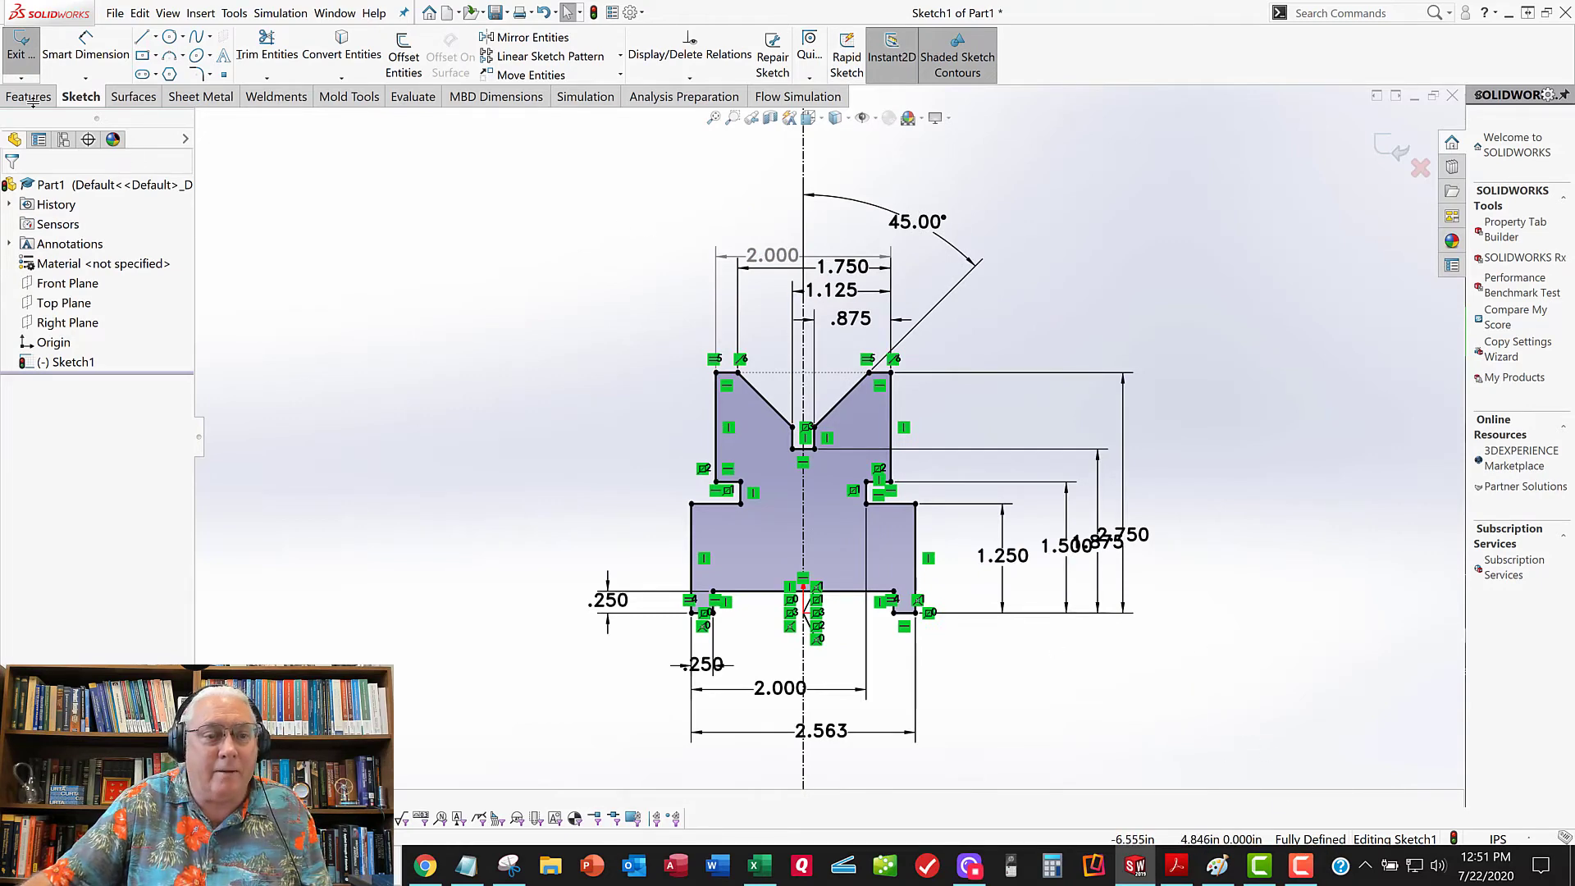
pyautogui.click(18, 57)
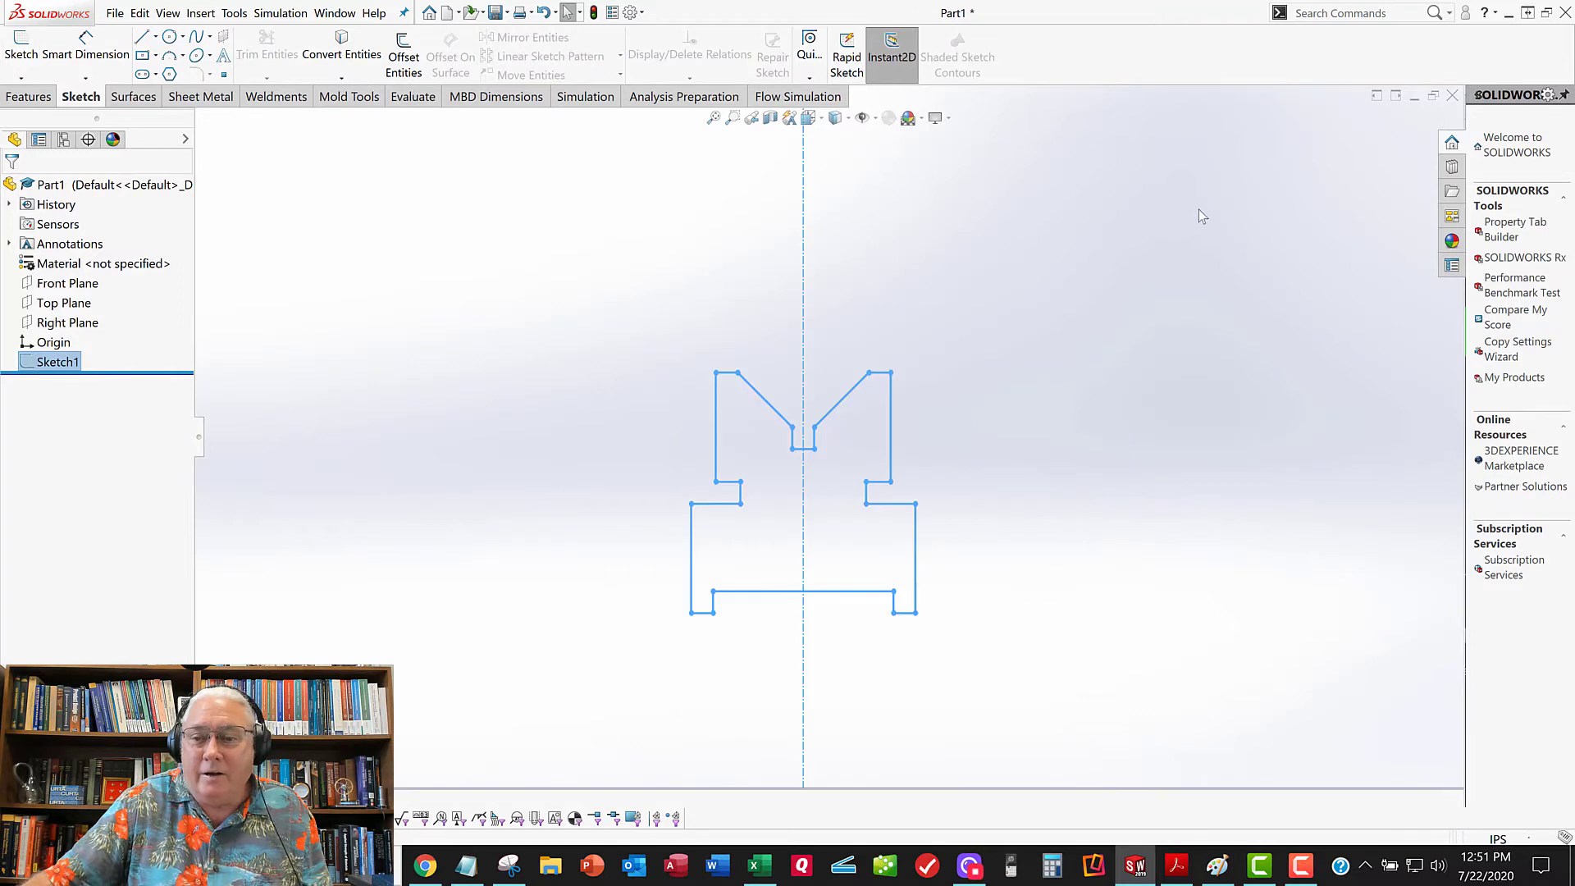
pyautogui.press('space')
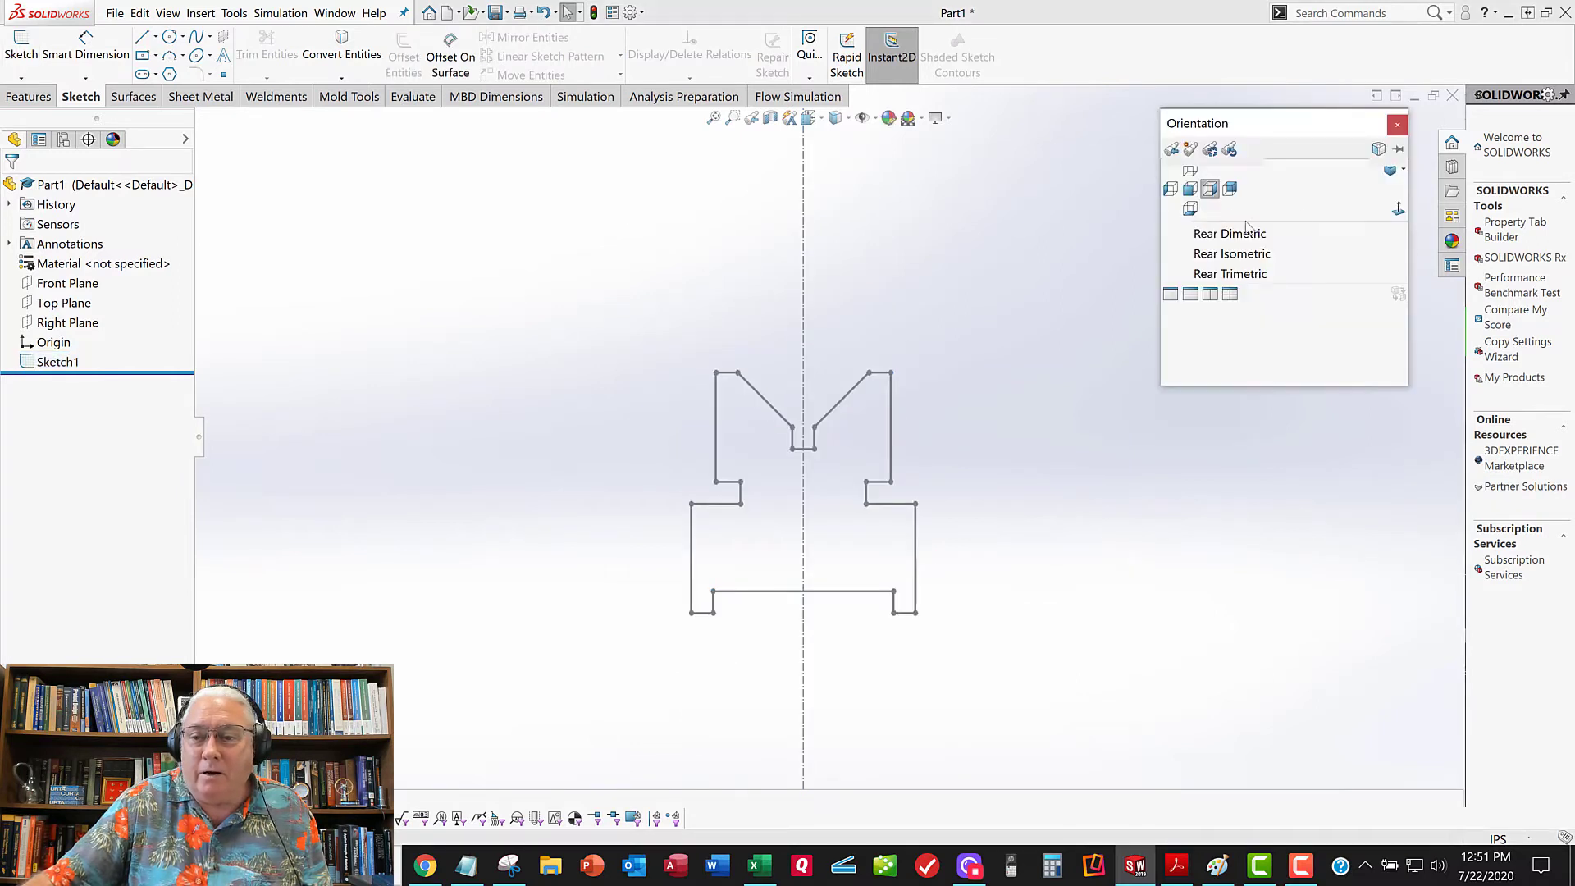
pyautogui.click(1388, 174)
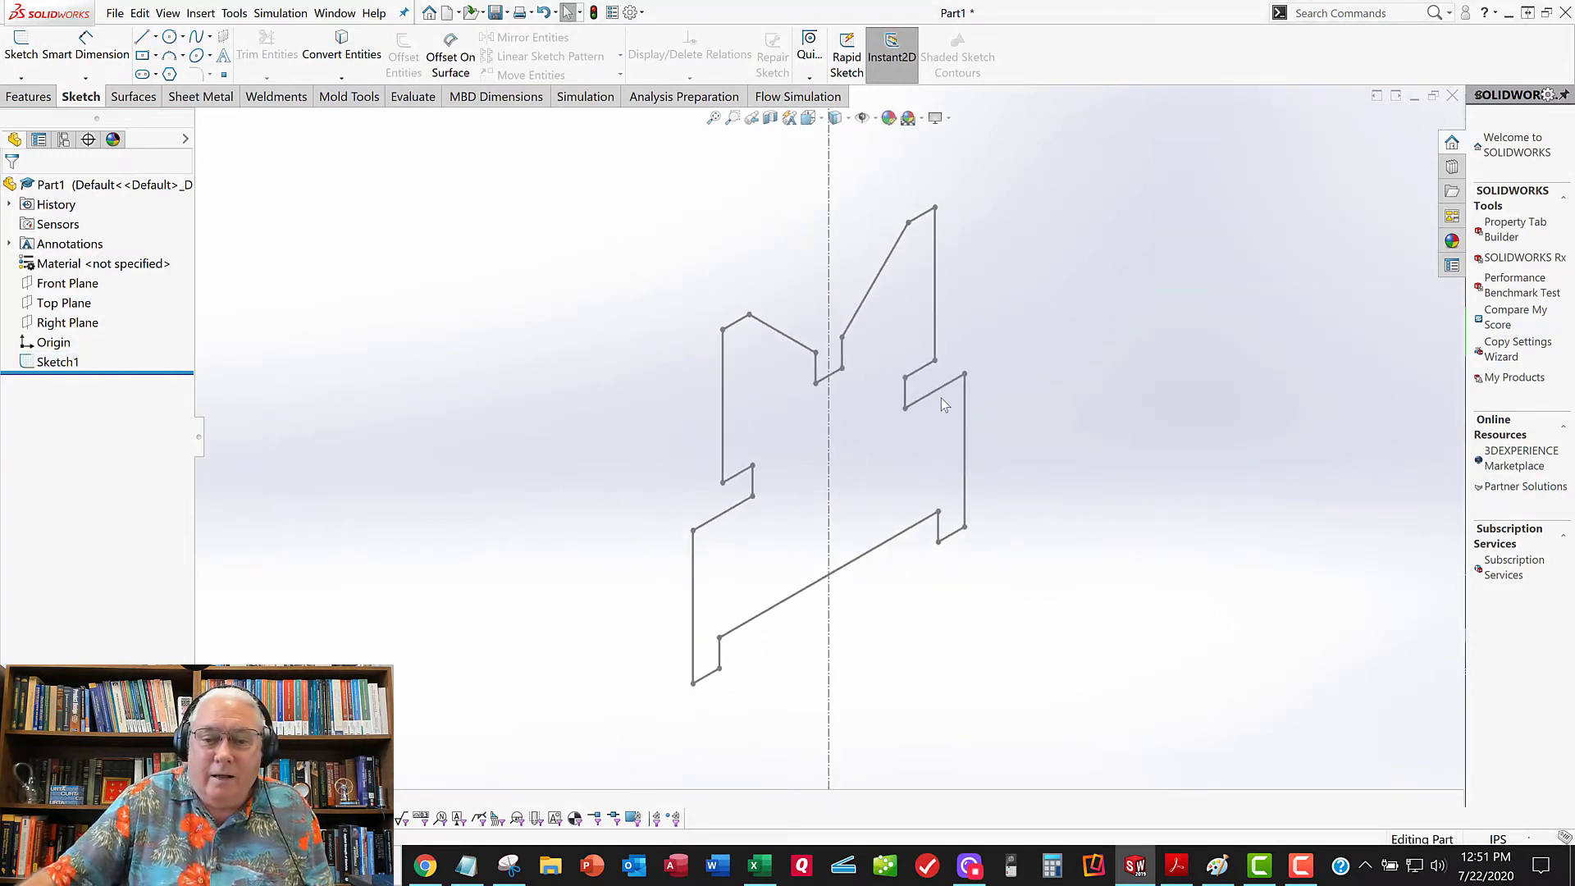
# Extrude the V-block profile sketch to a depth of 4.000 in with the Mid Plane end condition
pyautogui.click(57, 362)
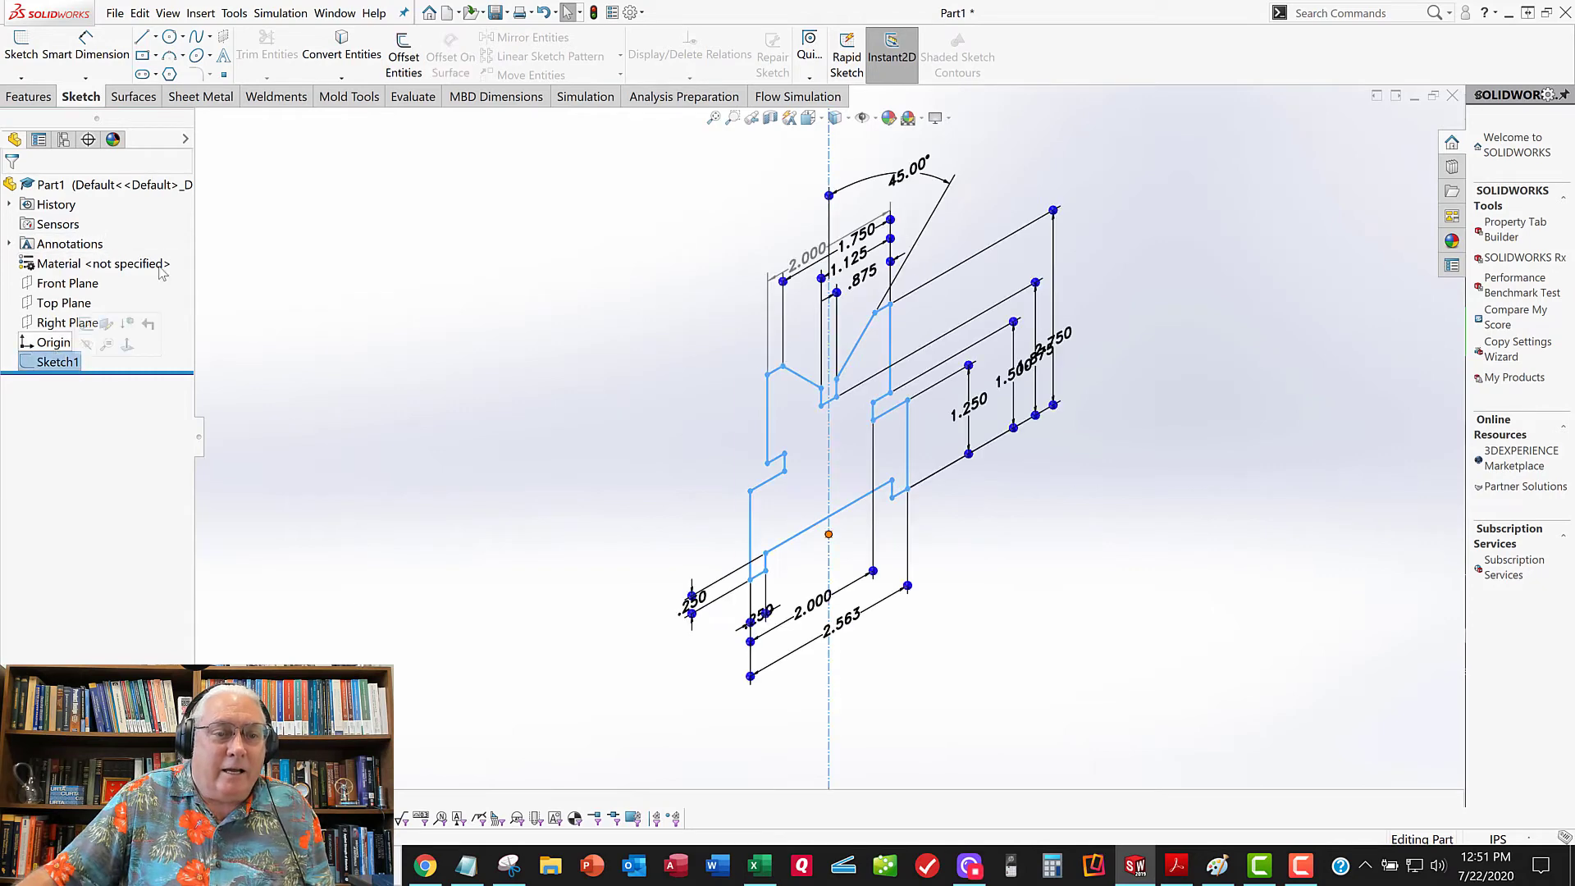
pyautogui.click(30, 97)
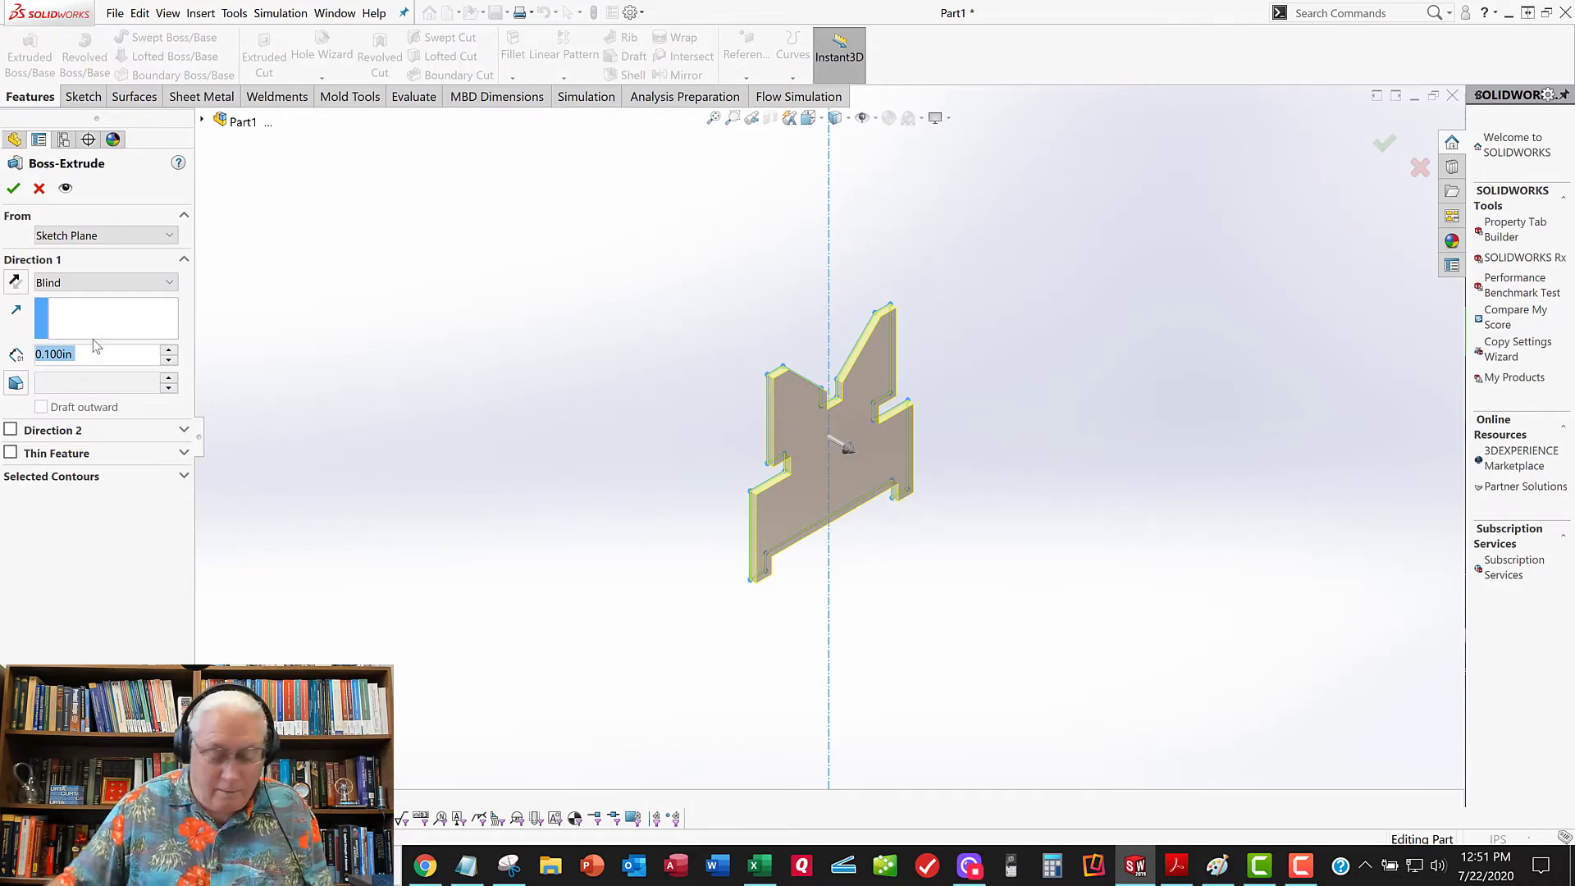
pyautogui.write('4')
pyautogui.press('Return')
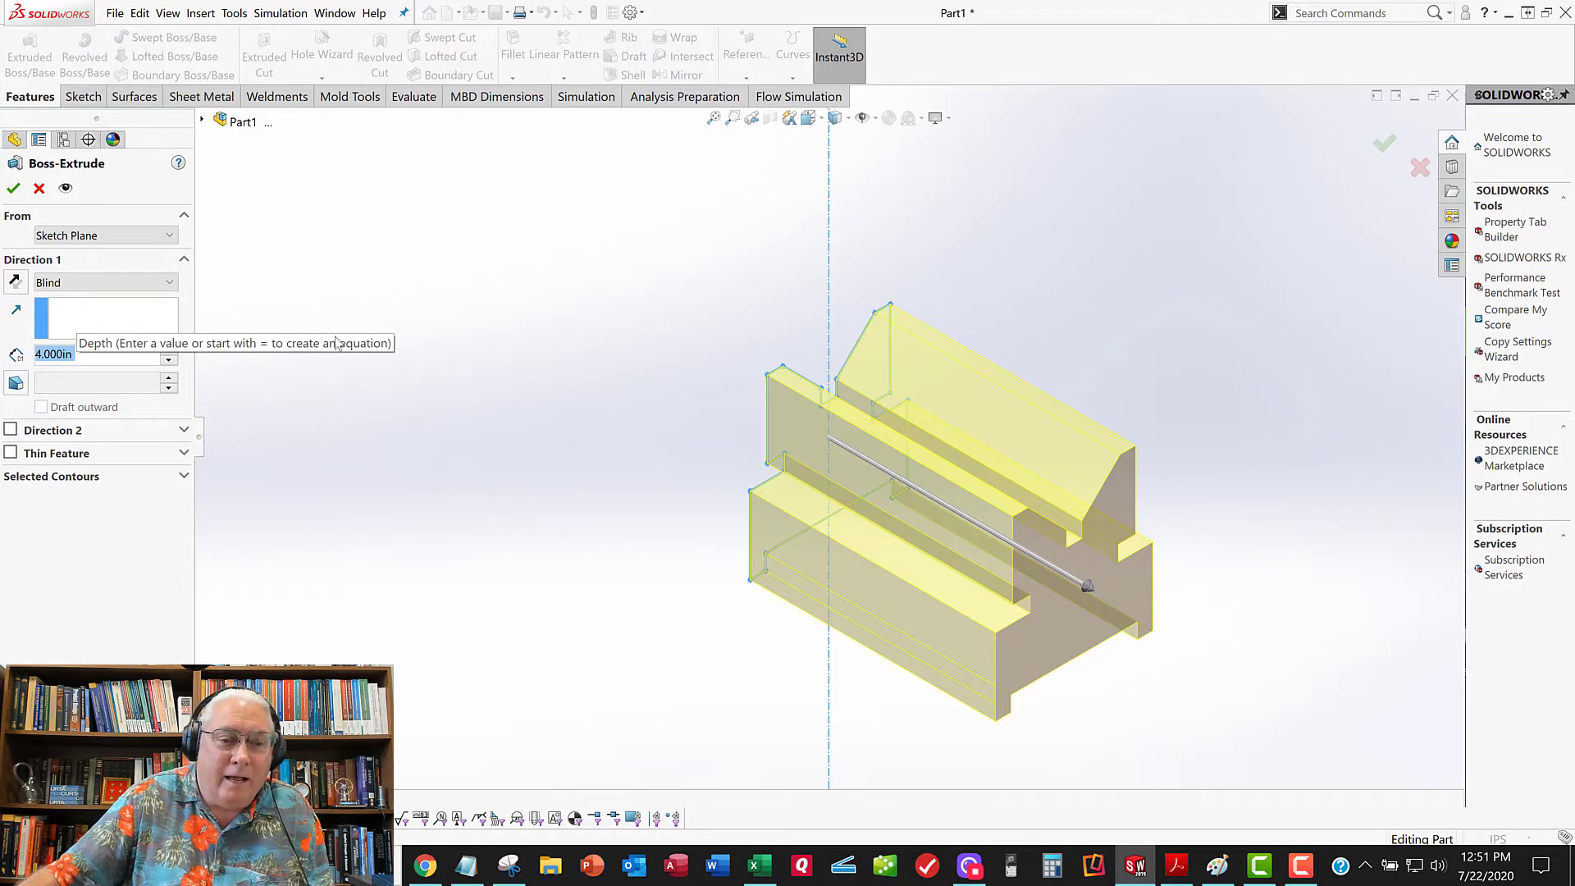
pyautogui.moveTo(714, 432); pyautogui.dragTo(780, 389, button='middle')
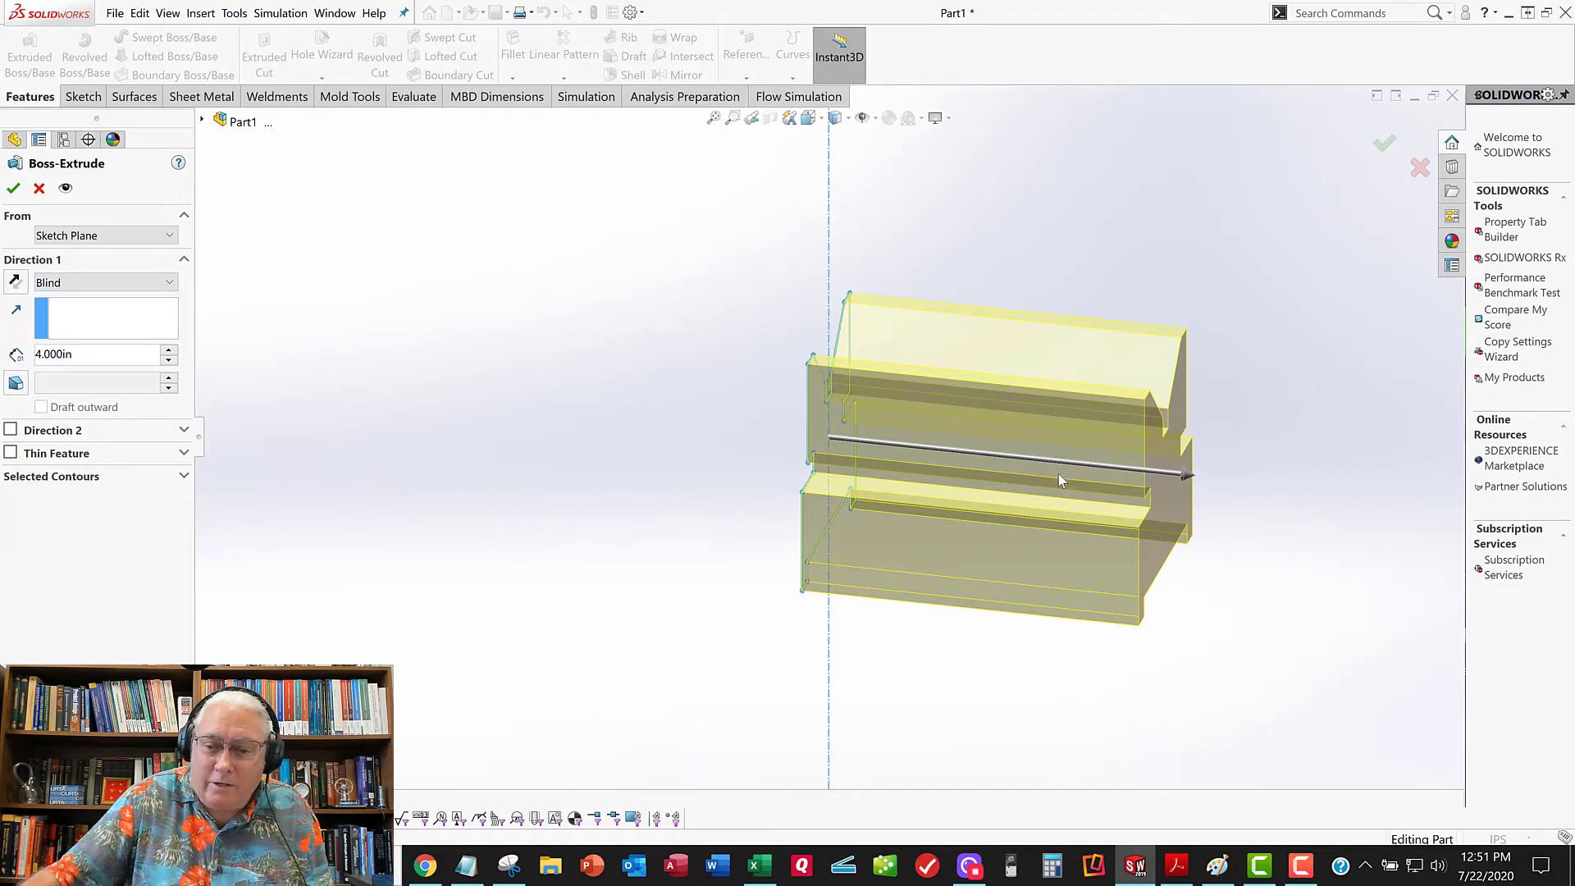
pyautogui.moveTo(1058, 474); pyautogui.dragTo(1001, 529, button='middle')
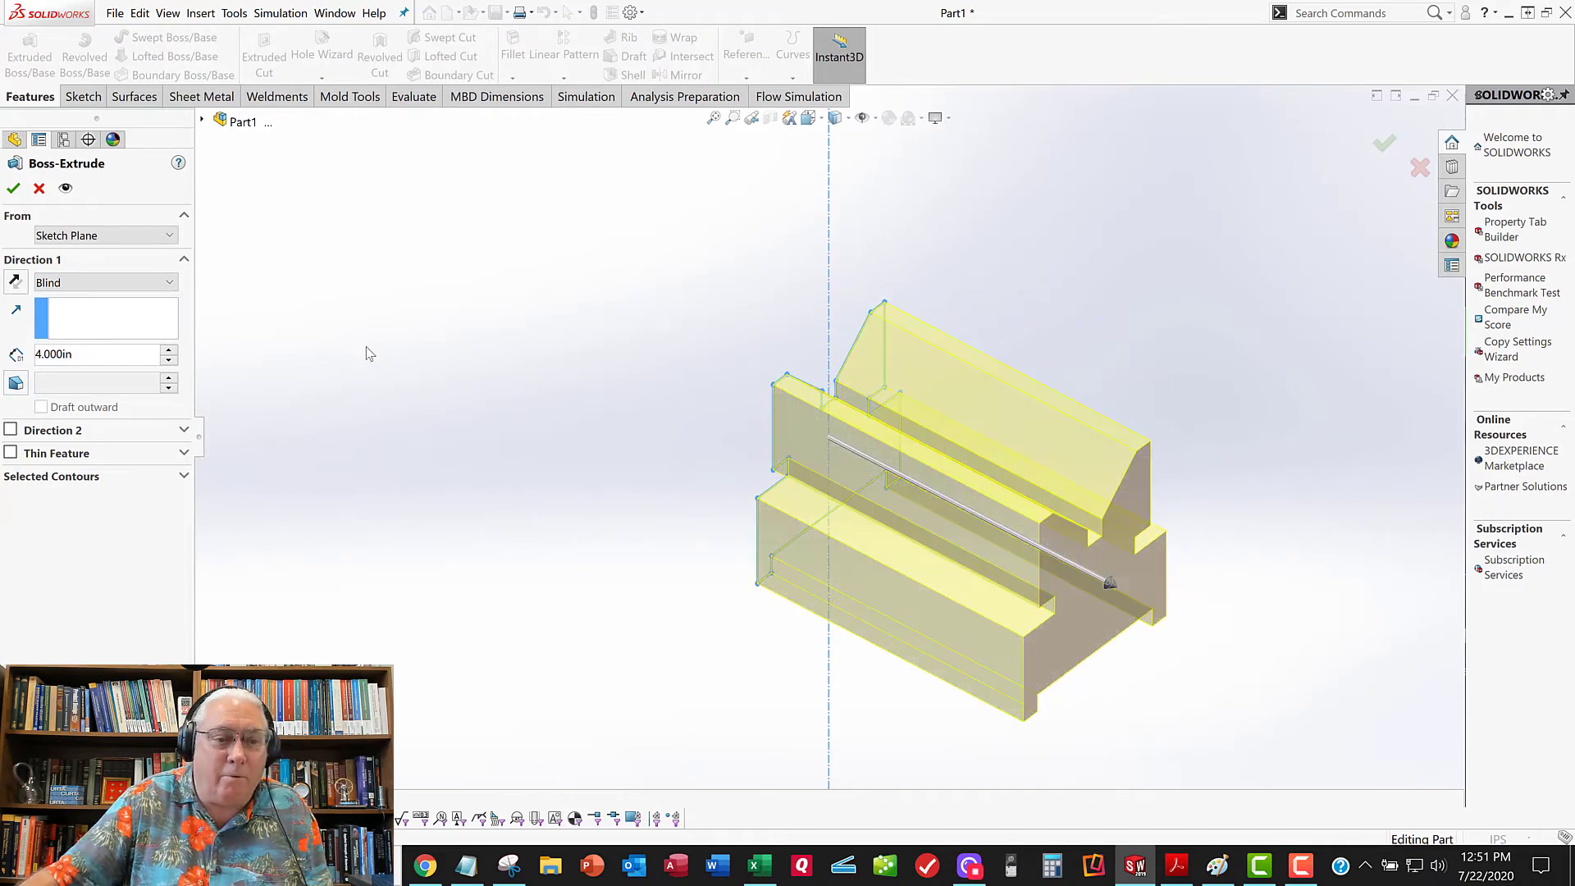
pyautogui.click(100, 285)
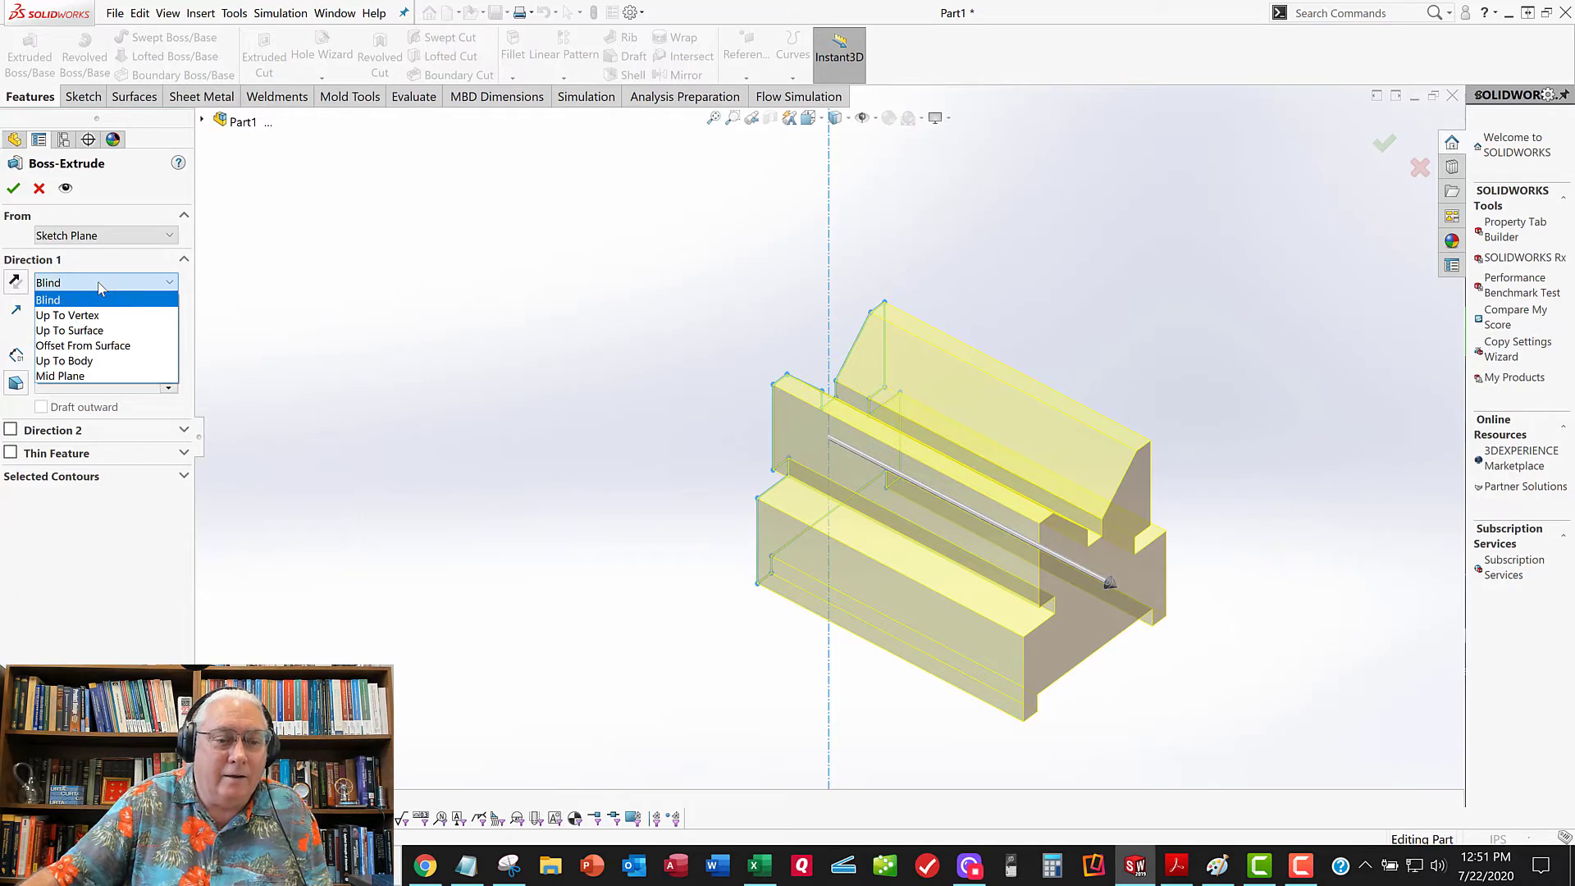
pyautogui.click(89, 376)
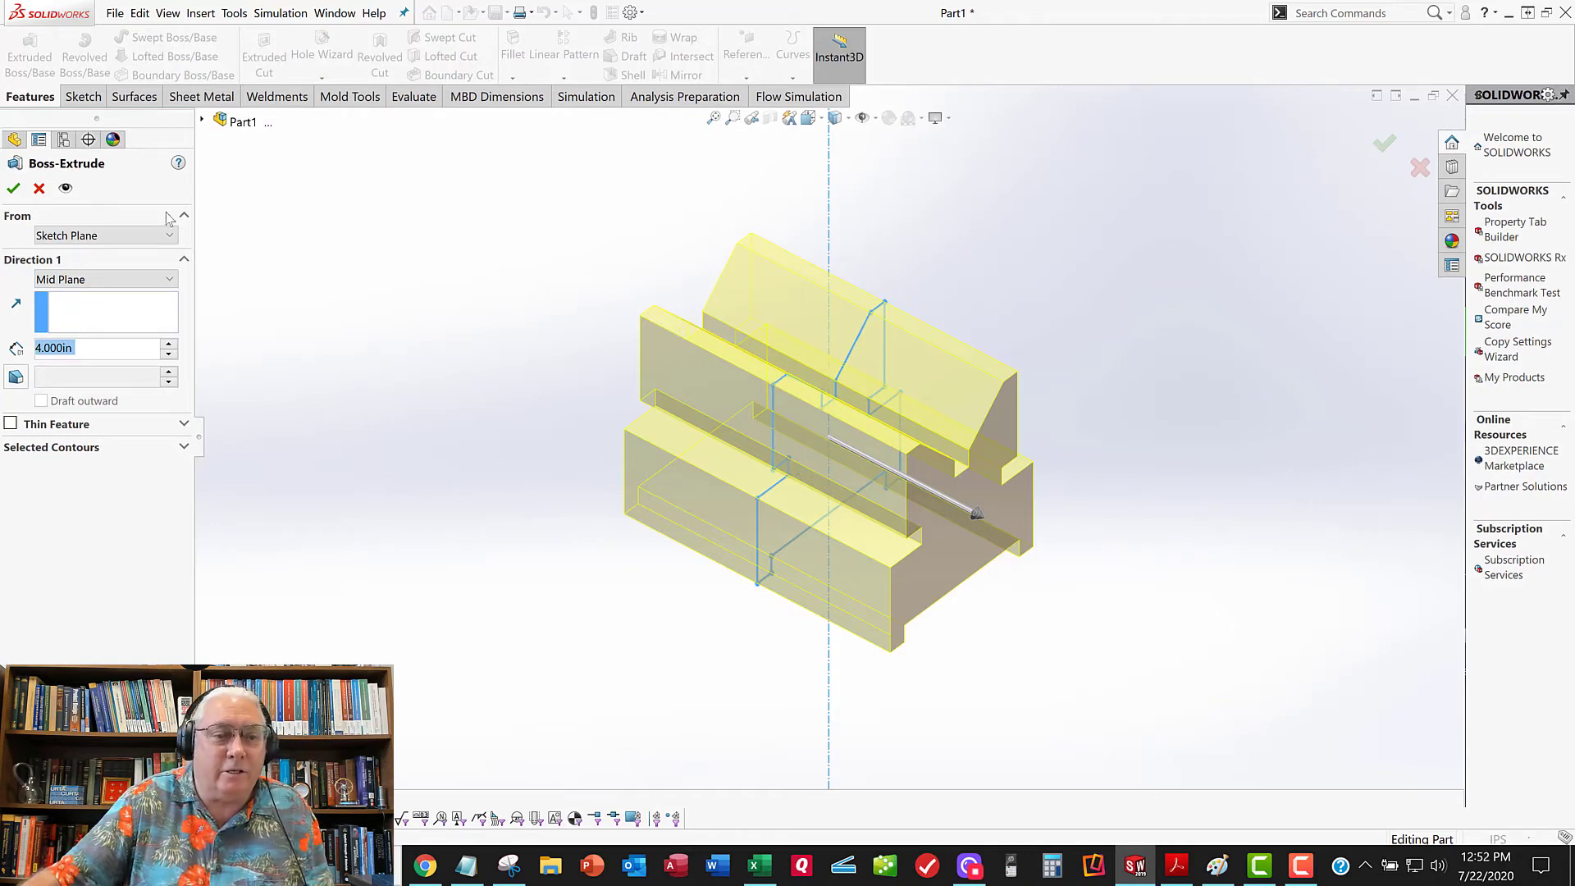
pyautogui.click(13, 188)
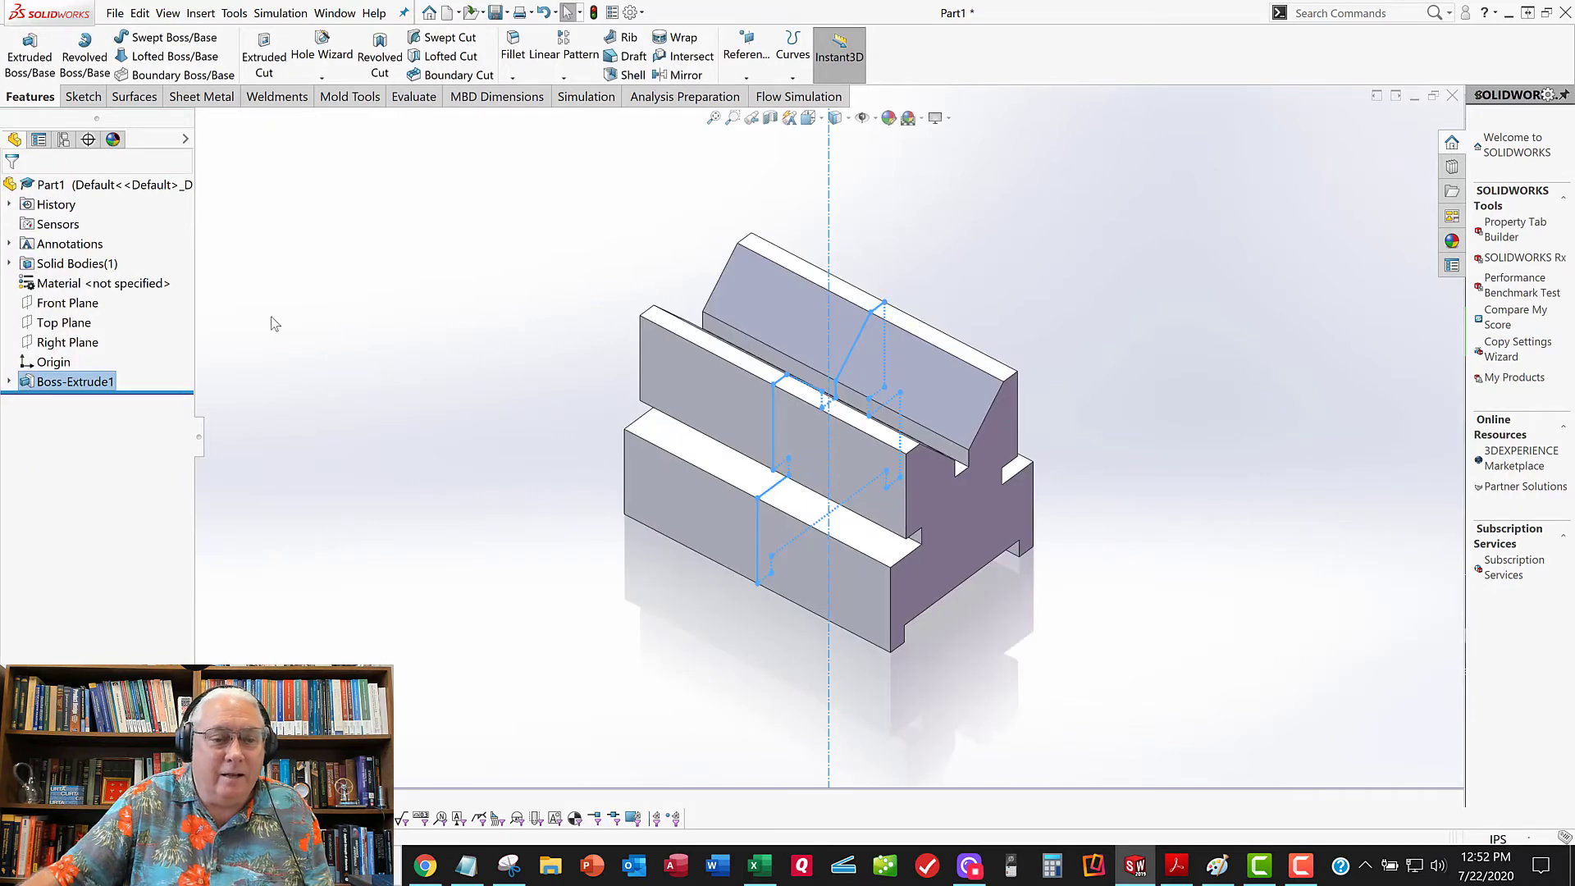
pyautogui.click(353, 351)
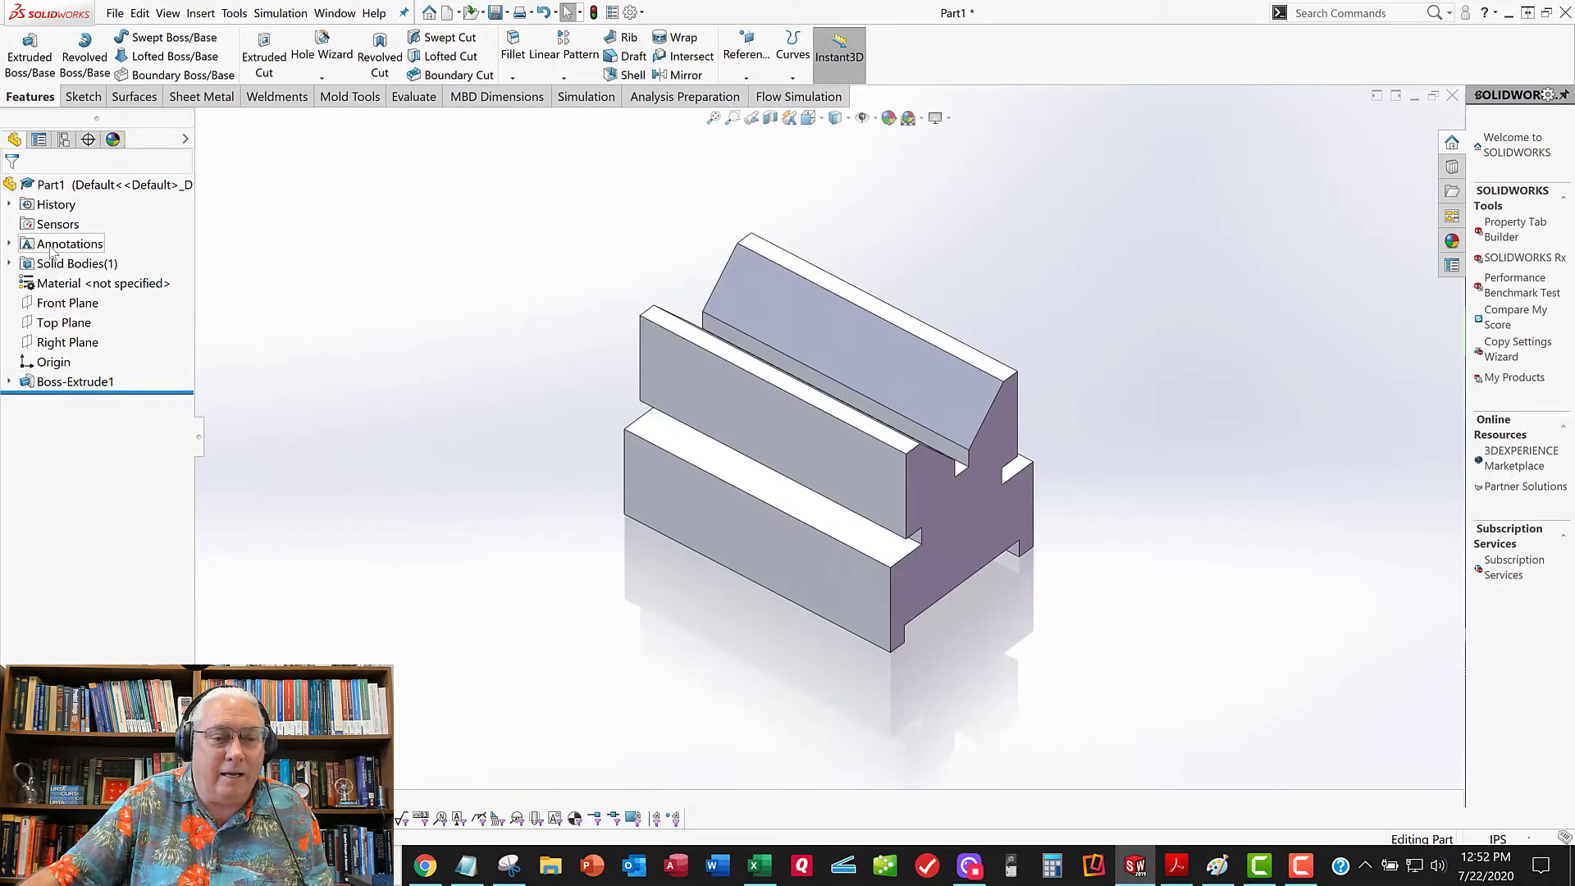
# Highlight the Front, Top and Right planes in turn to examine how they pass through the block
pyautogui.click(51, 303)
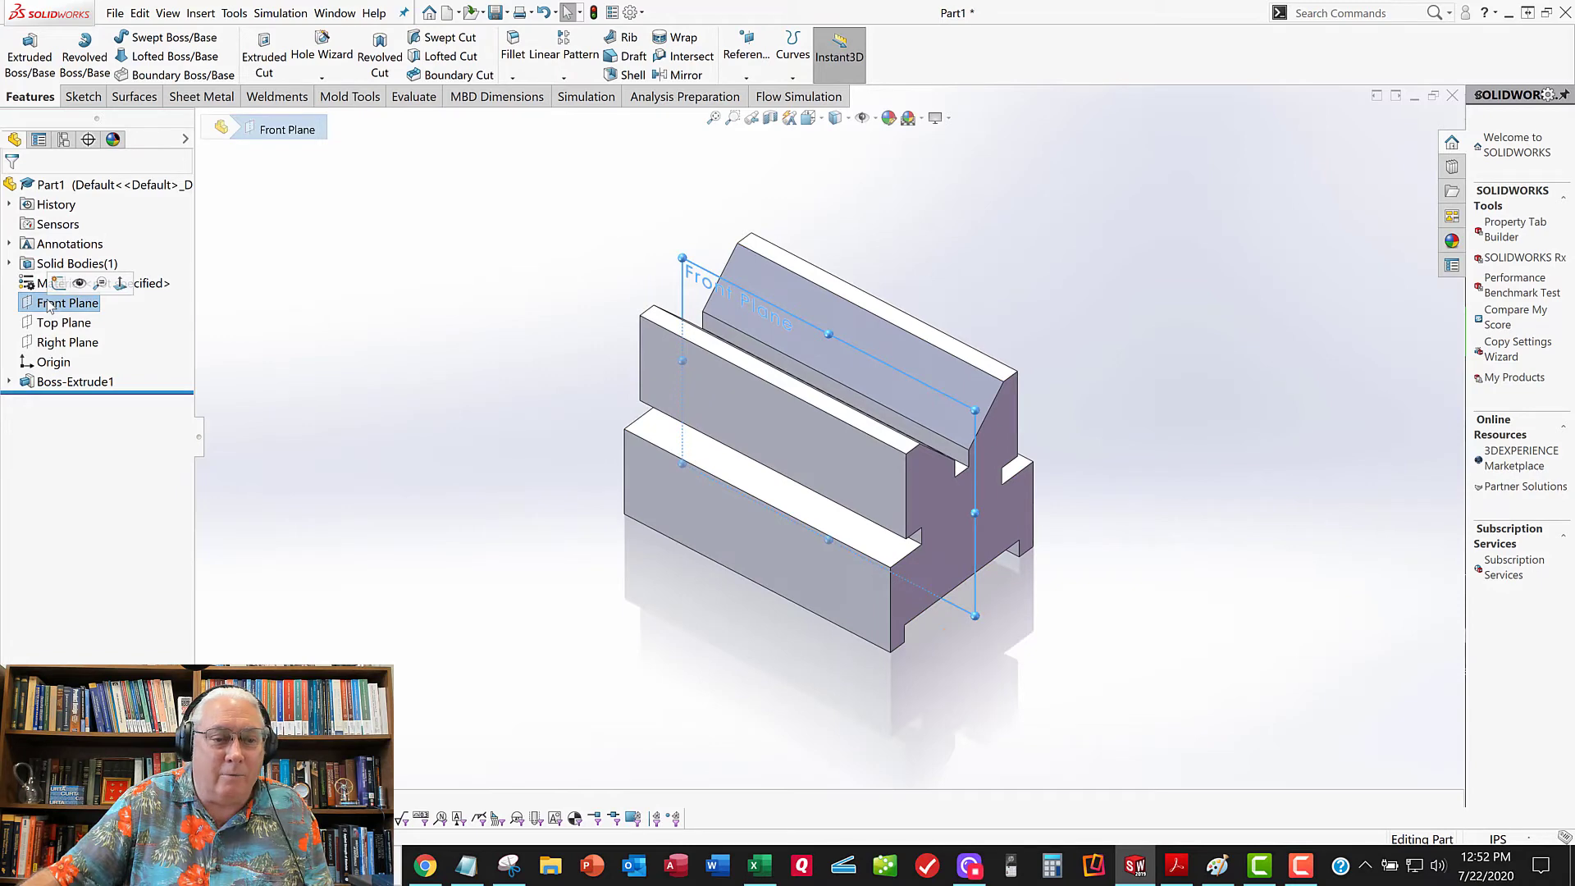
pyautogui.click(51, 324)
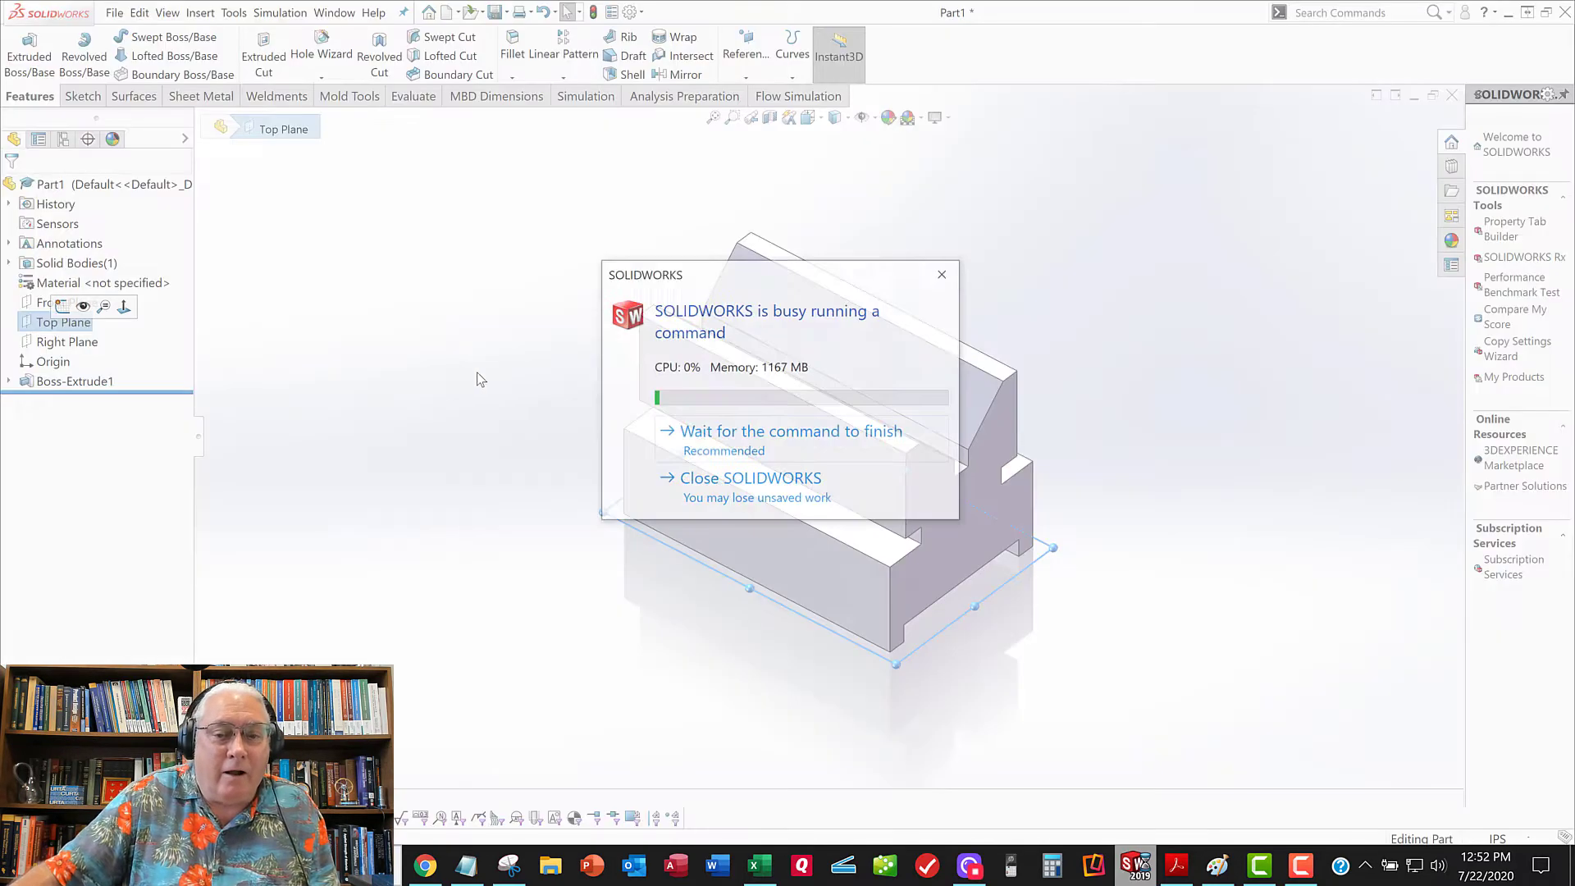
pyautogui.click(755, 431)
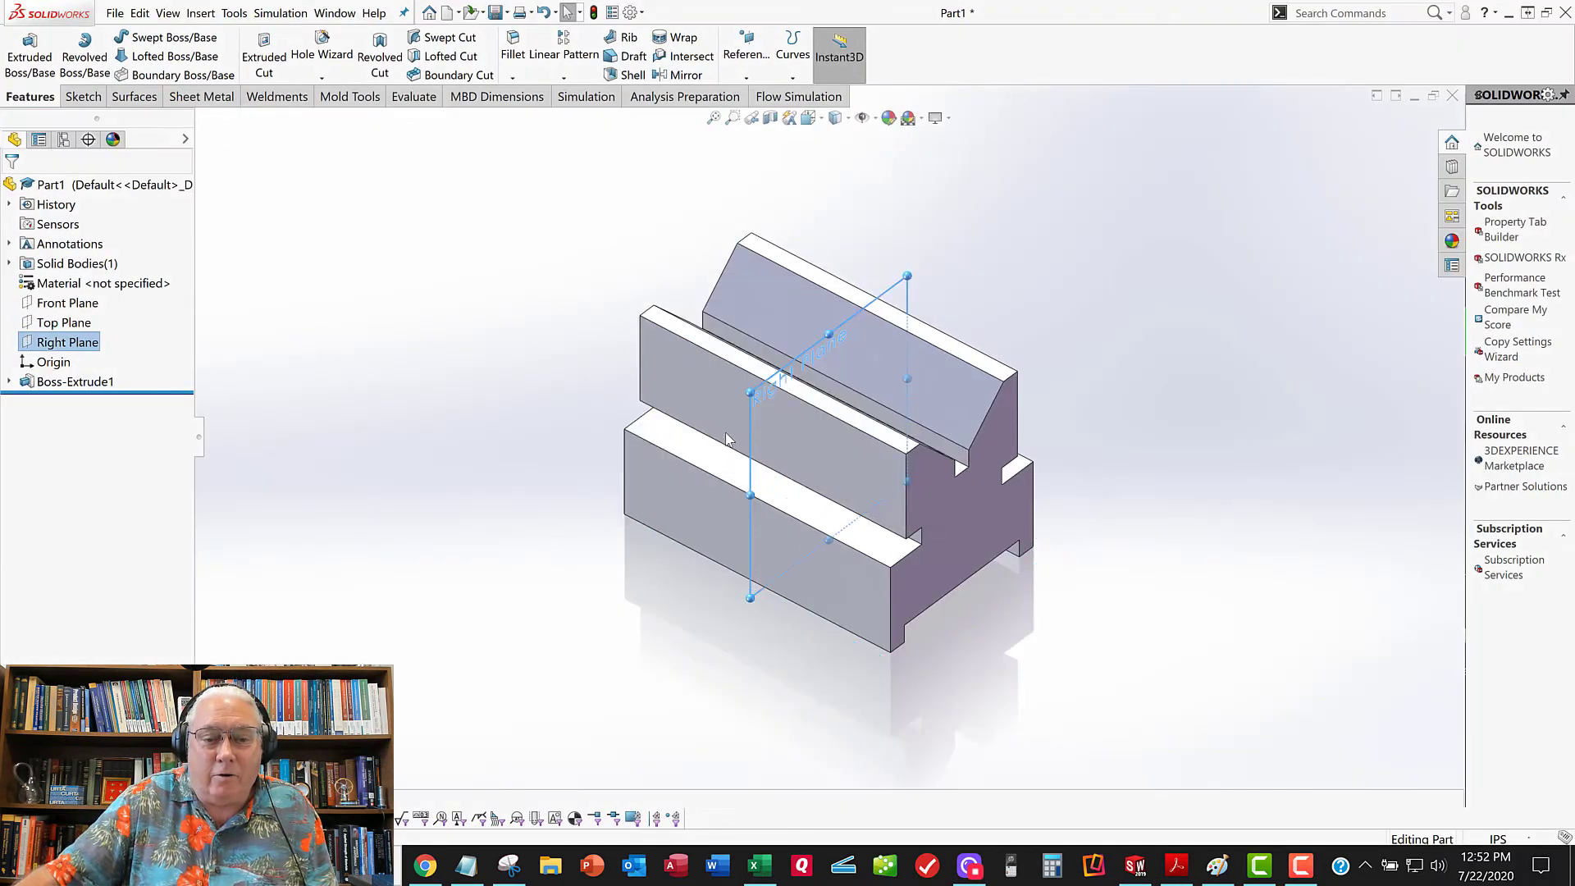
pyautogui.click(403, 374)
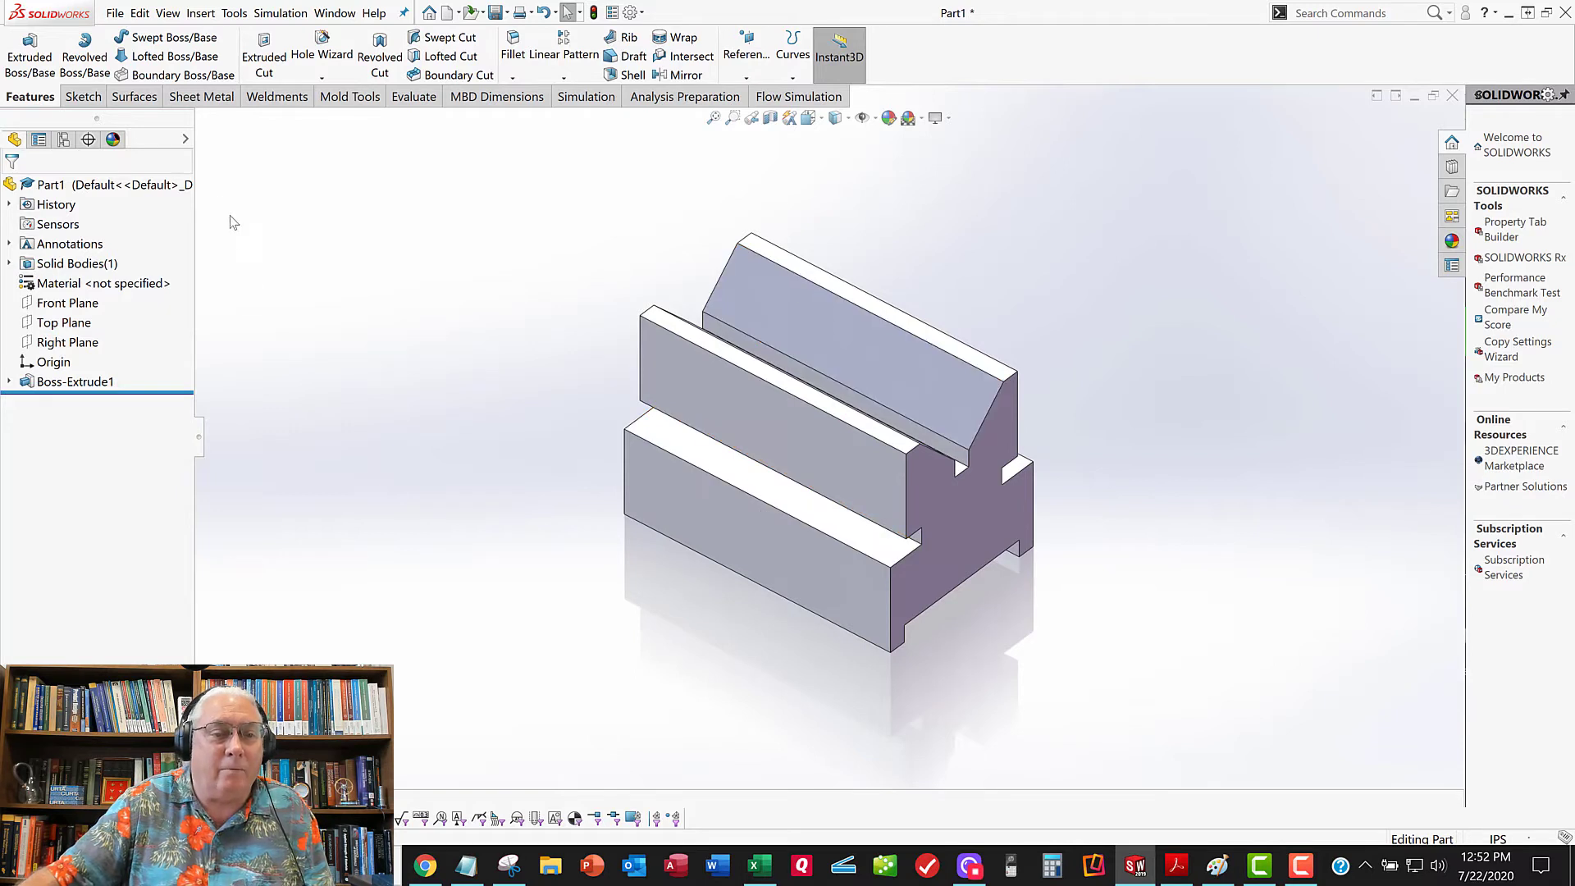
# Sketch a corner rectangle about 1.523 by 2.563 in on the lower ledge's top face, spanning between the outer edges of both ledges
pyautogui.click(83, 97)
pyautogui.click(724, 467)
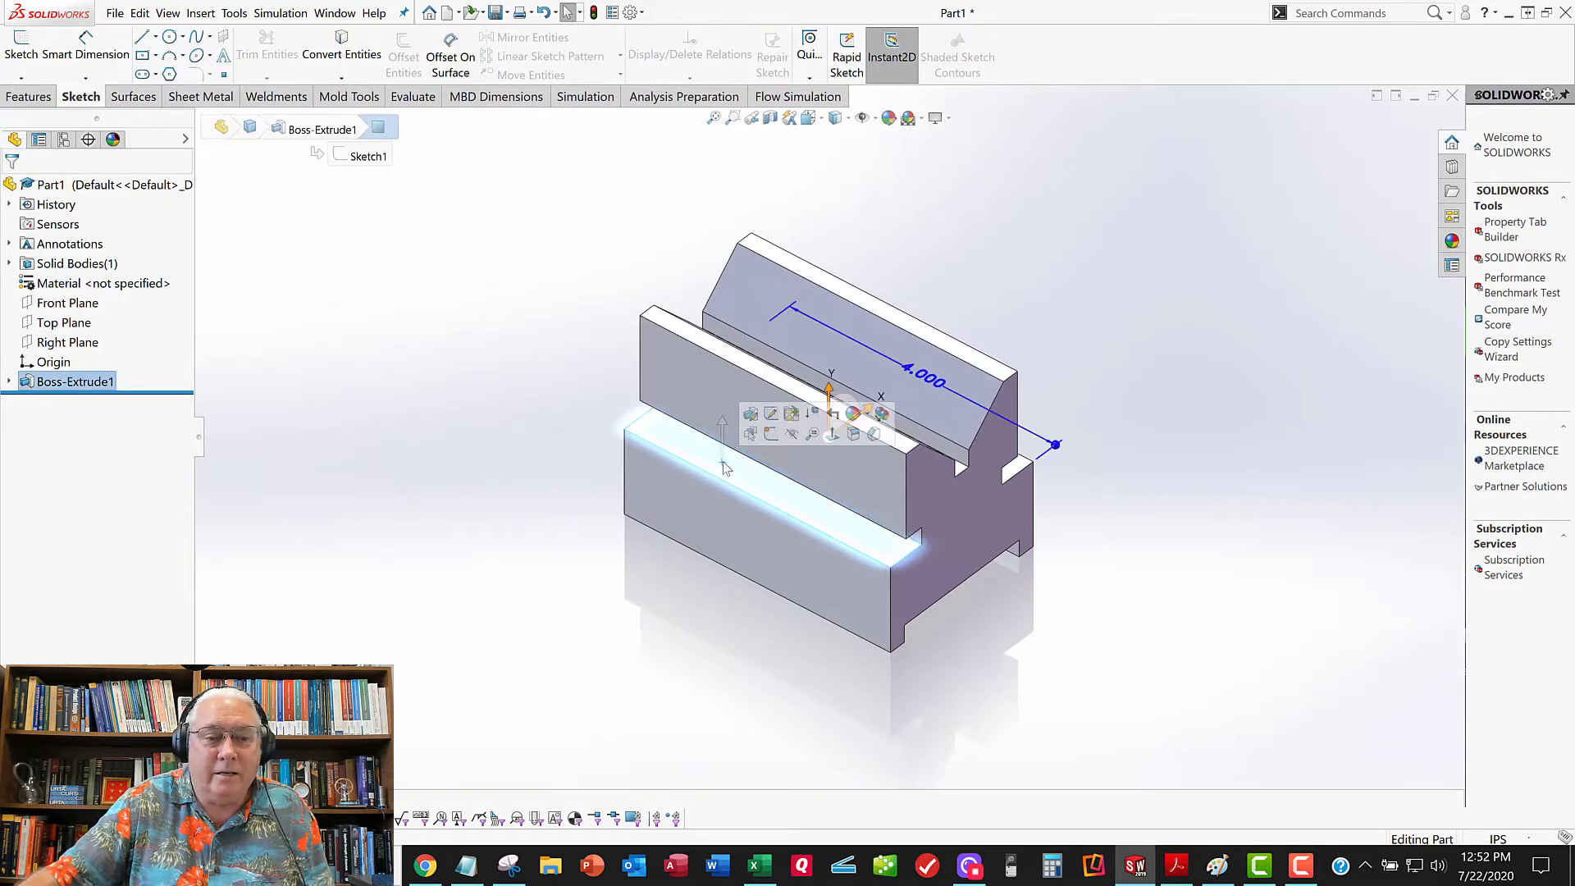
pyautogui.click(21, 45)
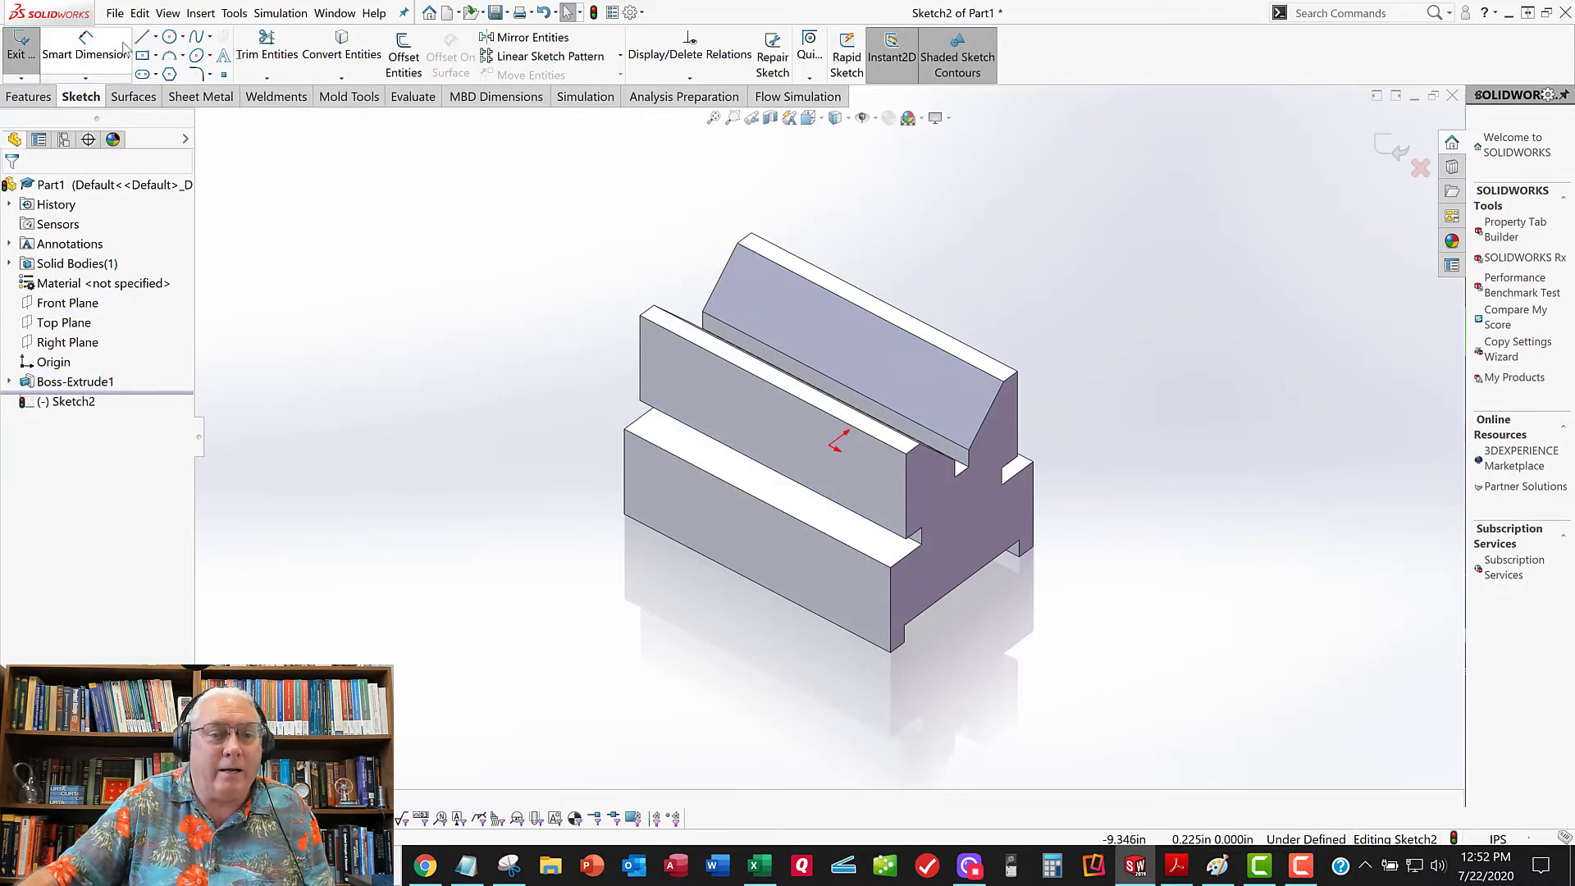
pyautogui.click(155, 56)
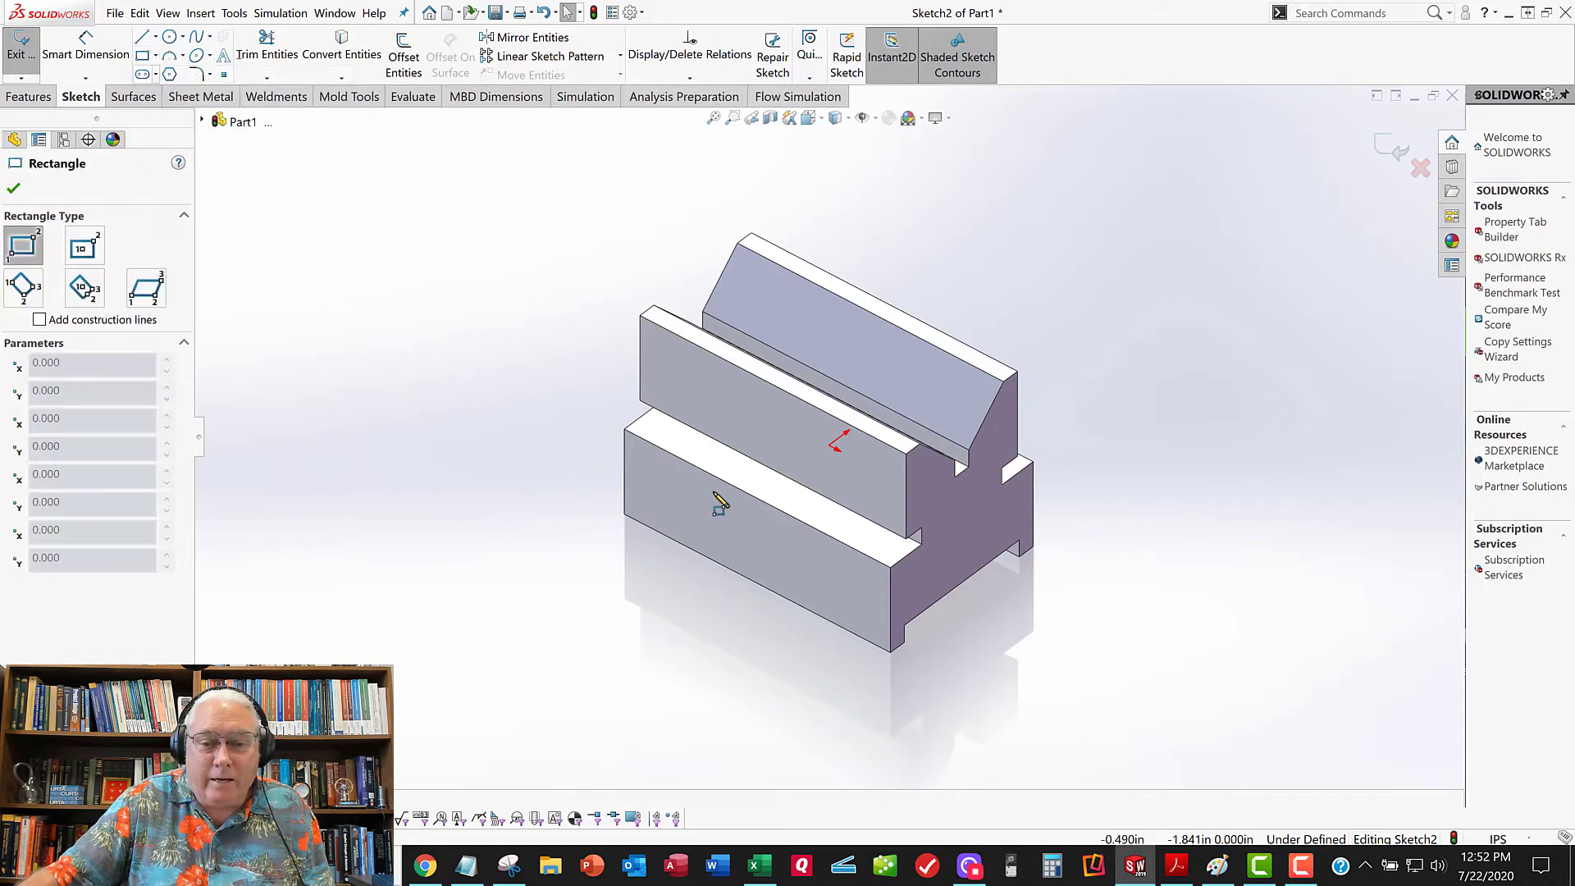
pyautogui.scroll(-3, 717, 501)
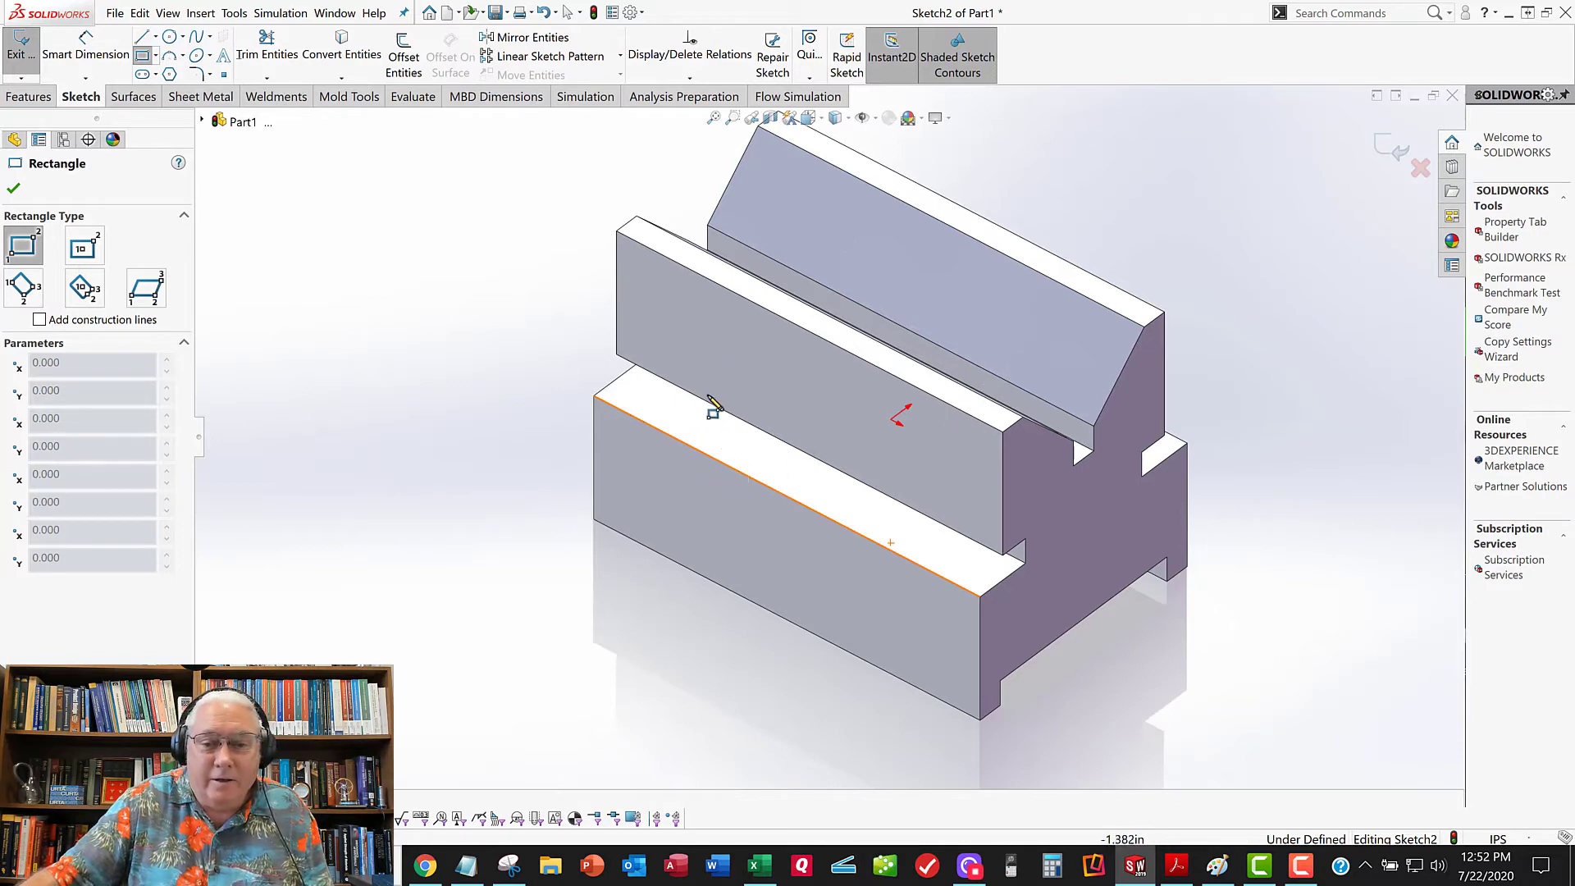
pyautogui.click(723, 461)
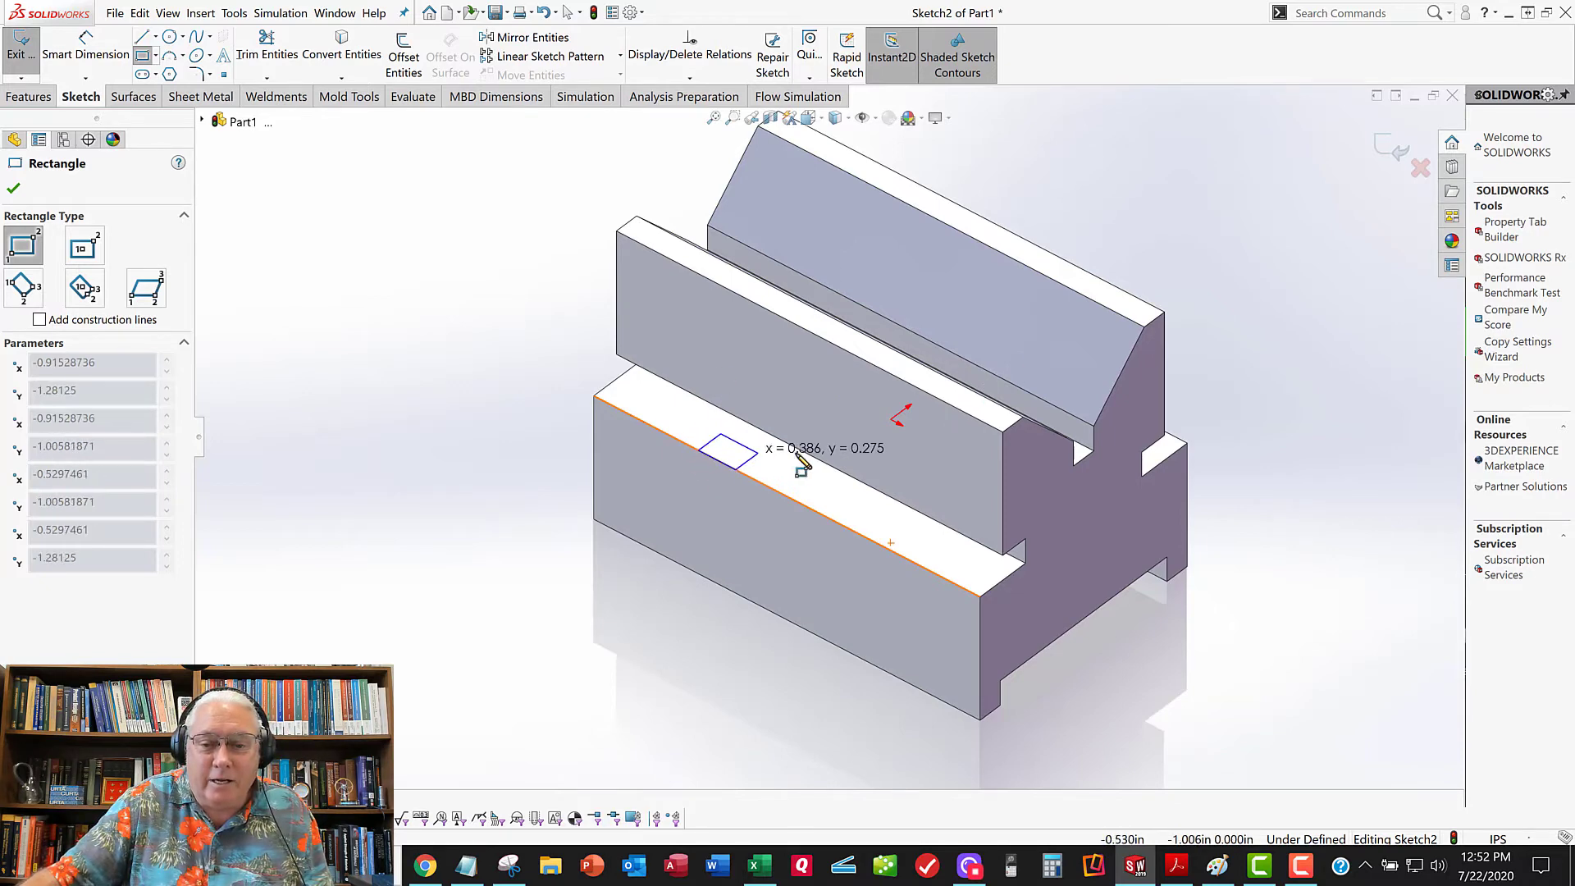
pyautogui.click(812, 462)
pyautogui.moveTo(812, 461); pyautogui.dragTo(680, 476, button='middle')
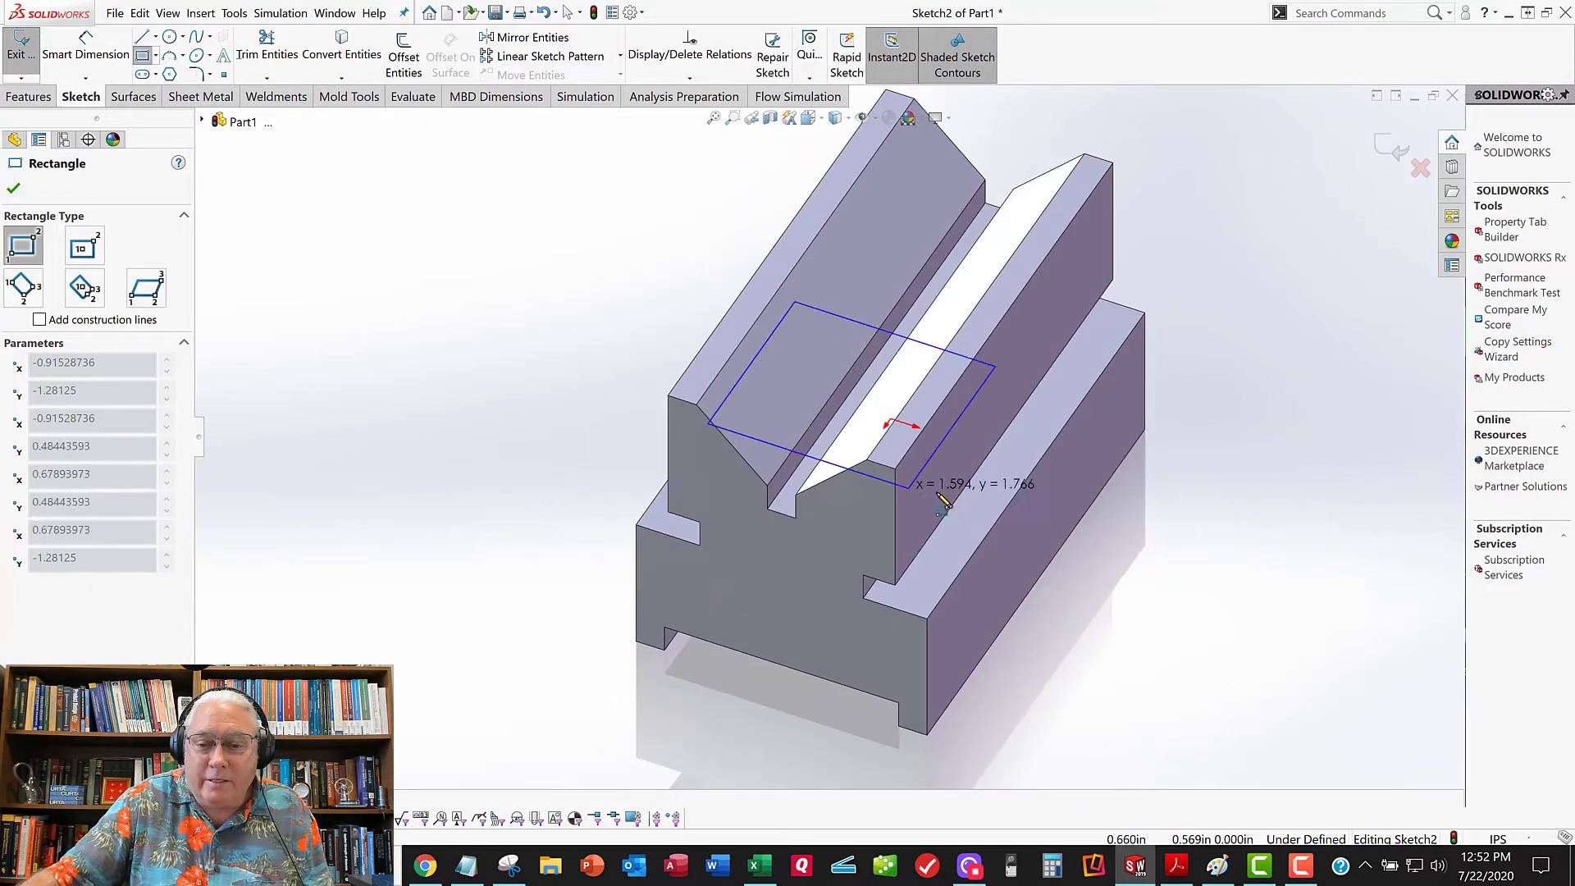
pyautogui.click(996, 509)
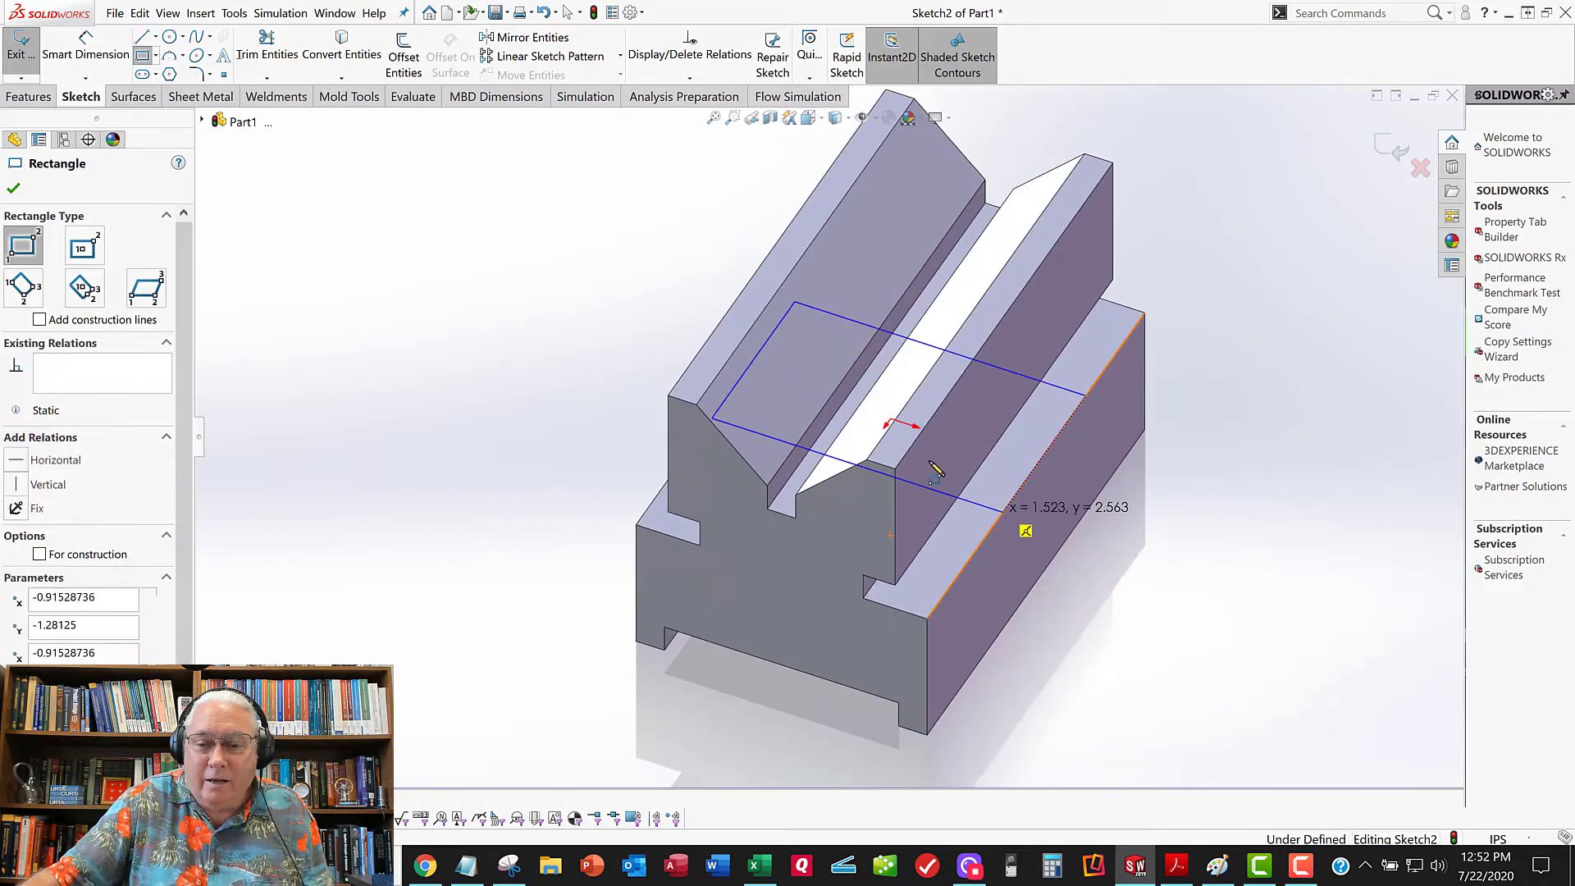
pyautogui.rightClick(930, 460)
pyautogui.click(966, 471)
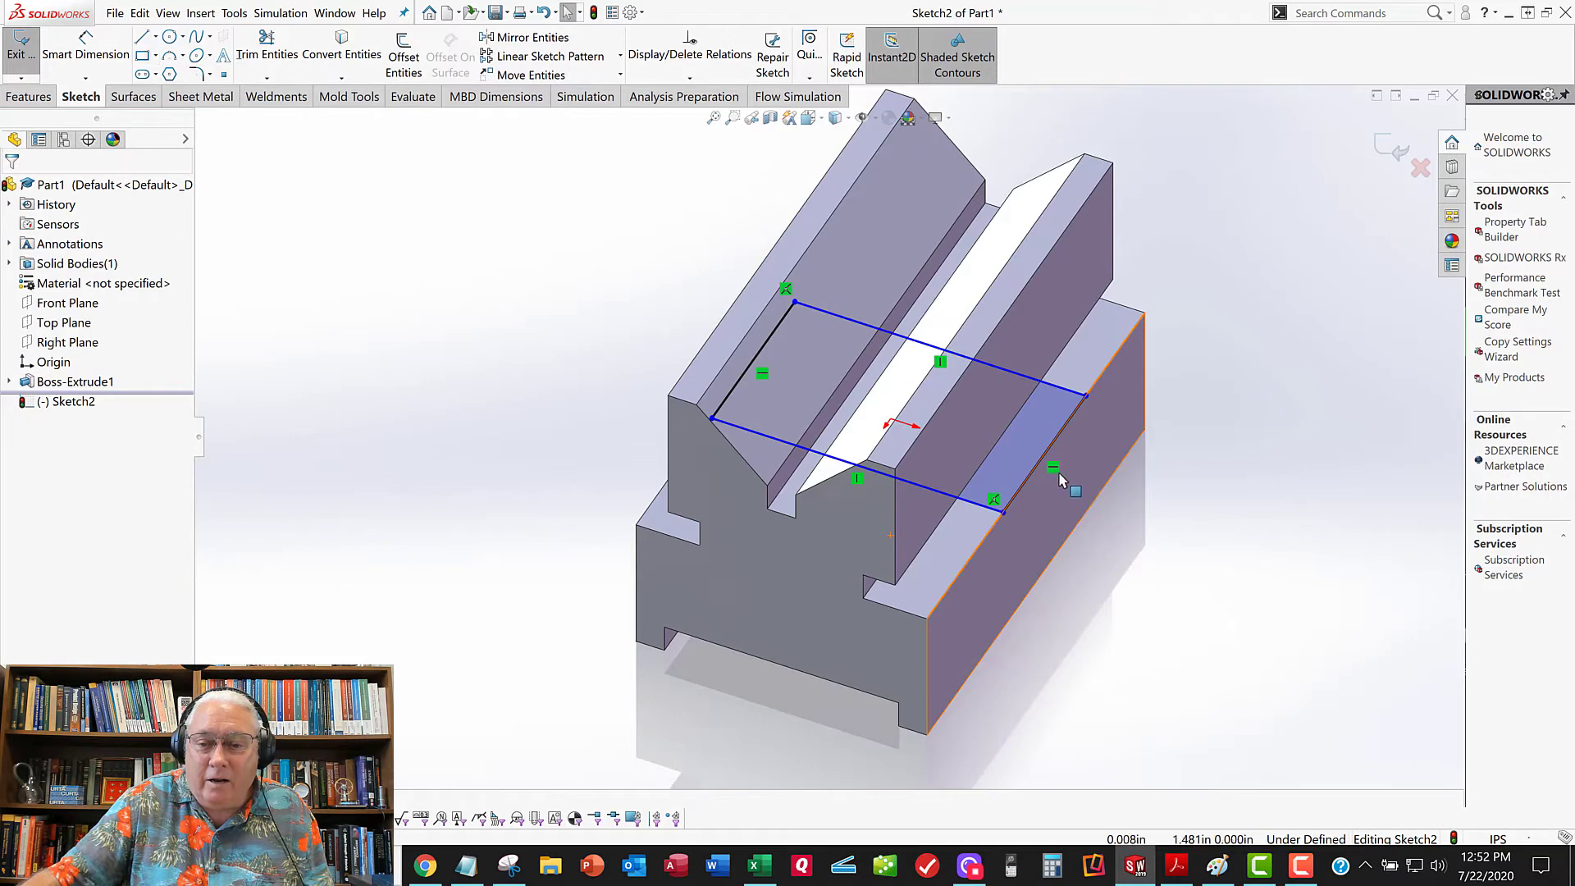
pyautogui.moveTo(779, 339); pyautogui.dragTo(933, 510, button='middle')
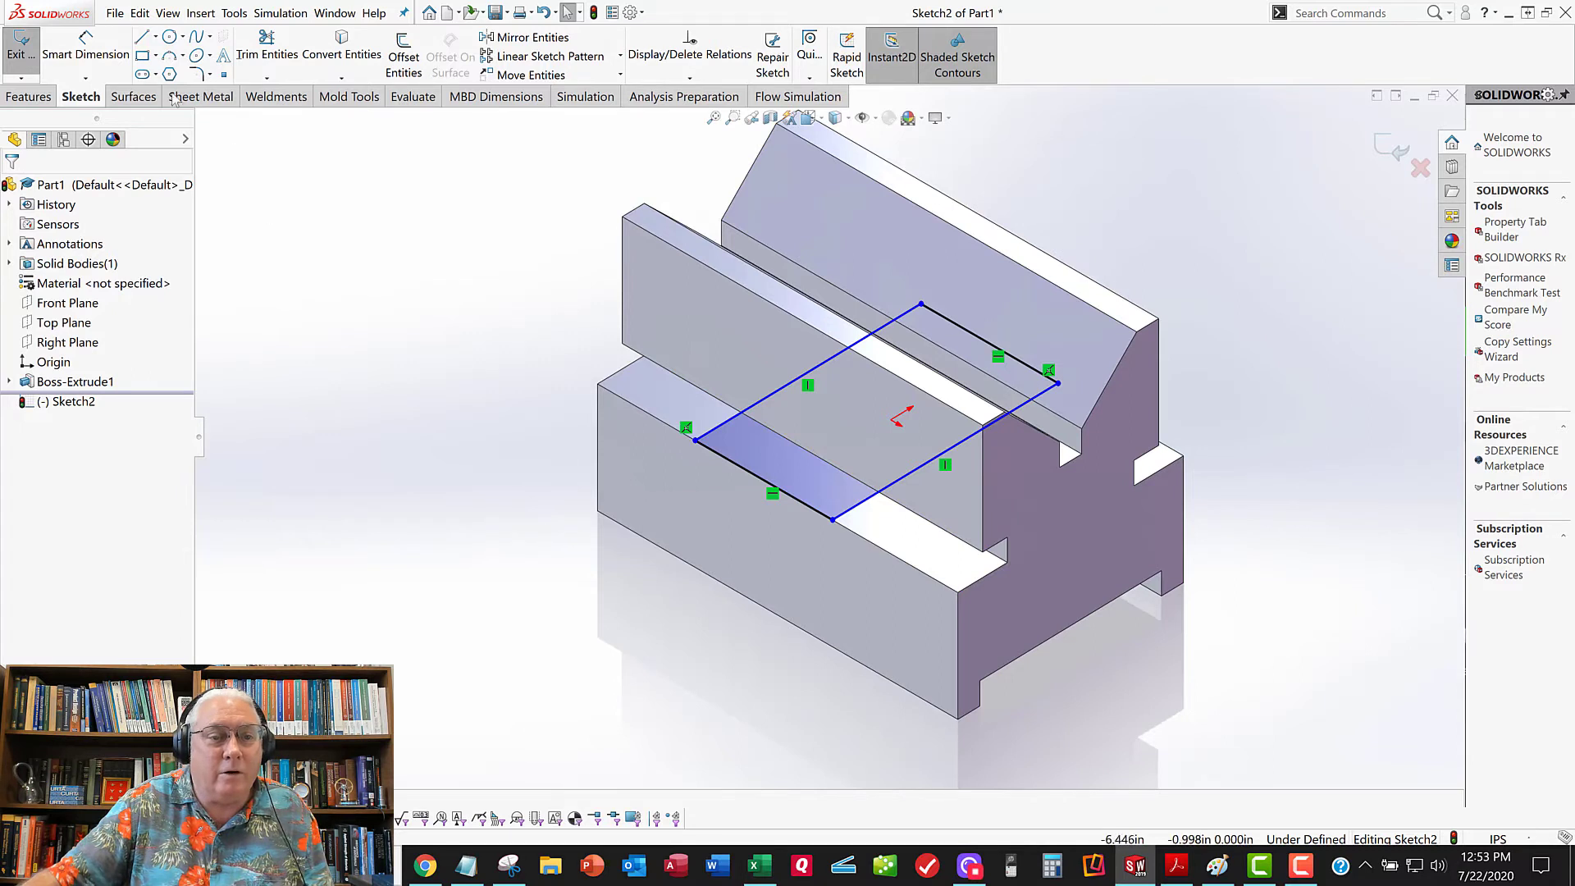
# Dimension the distance between the rectangle's two sides that cross the block as 1.500 in
pyautogui.click(85, 47)
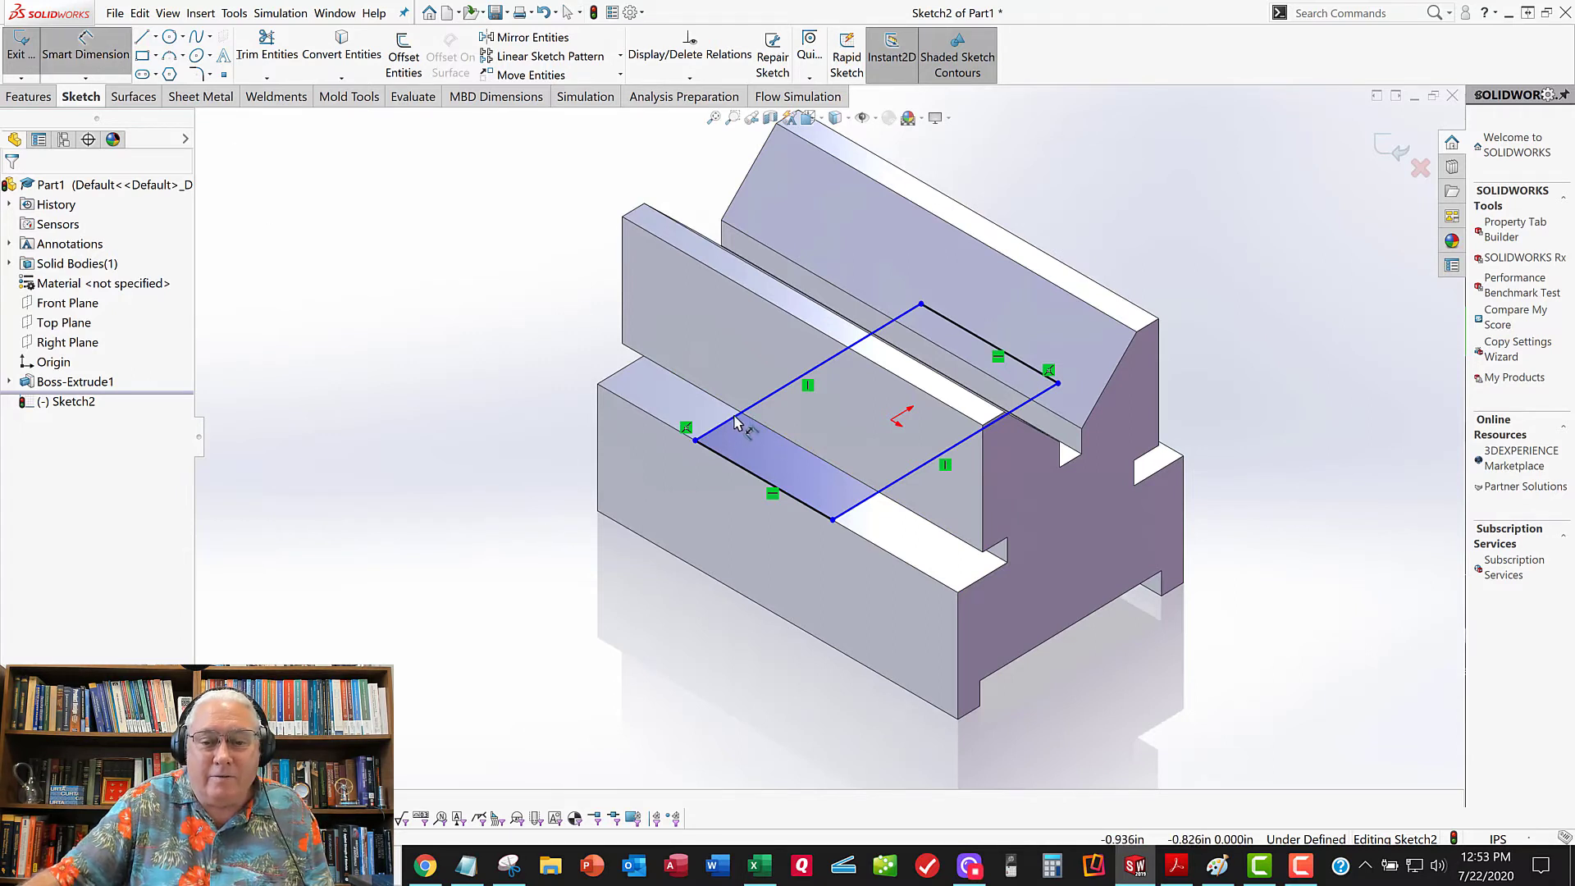
pyautogui.click(855, 507)
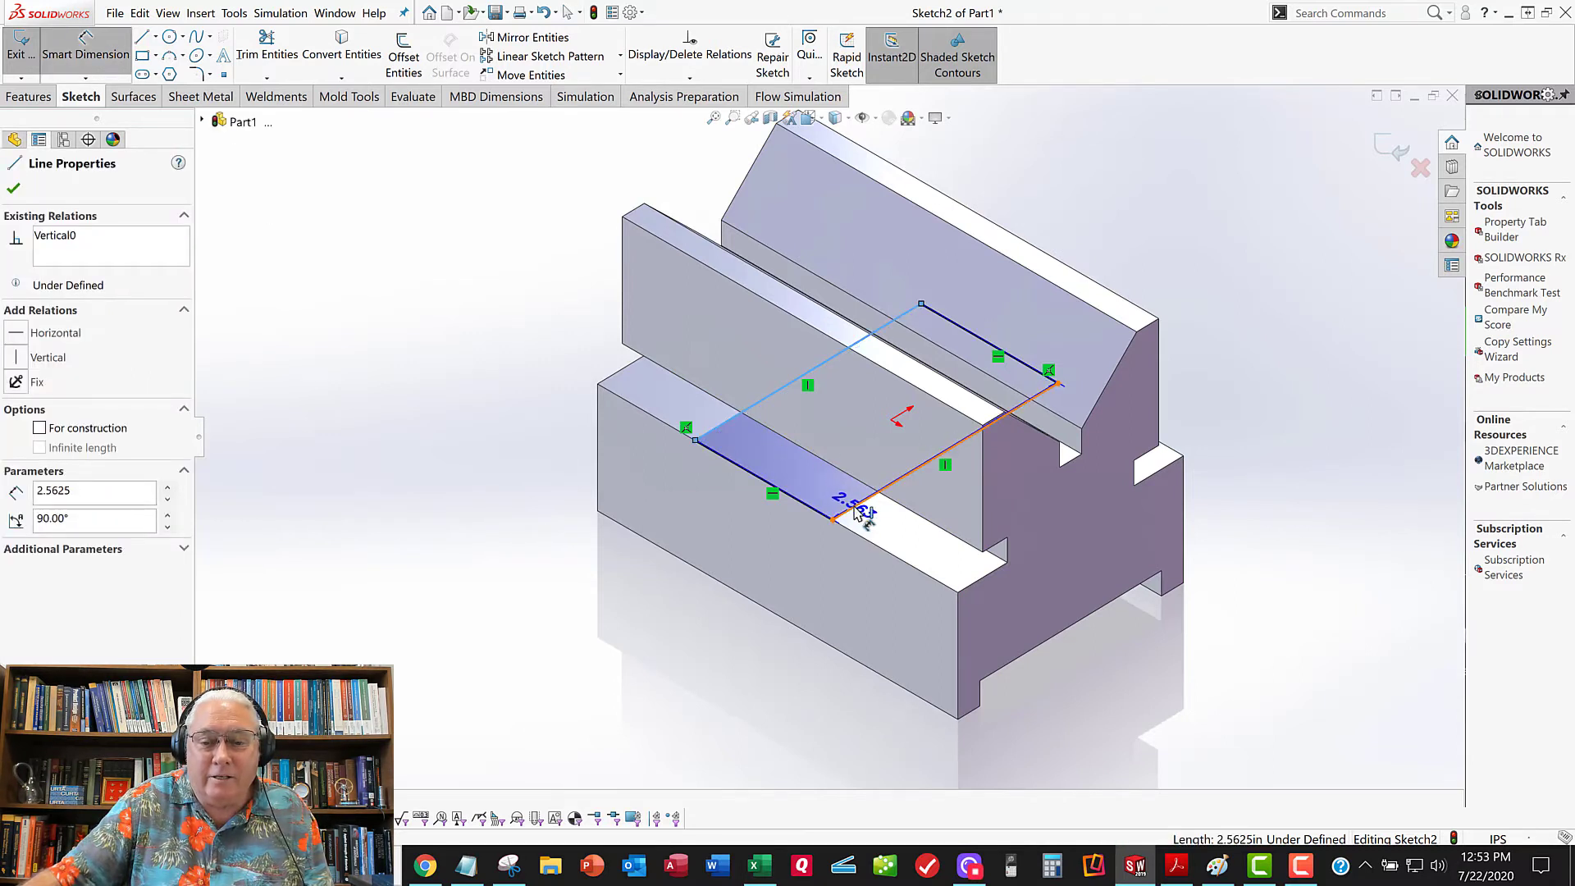
pyautogui.click(854, 506)
pyautogui.click(591, 608)
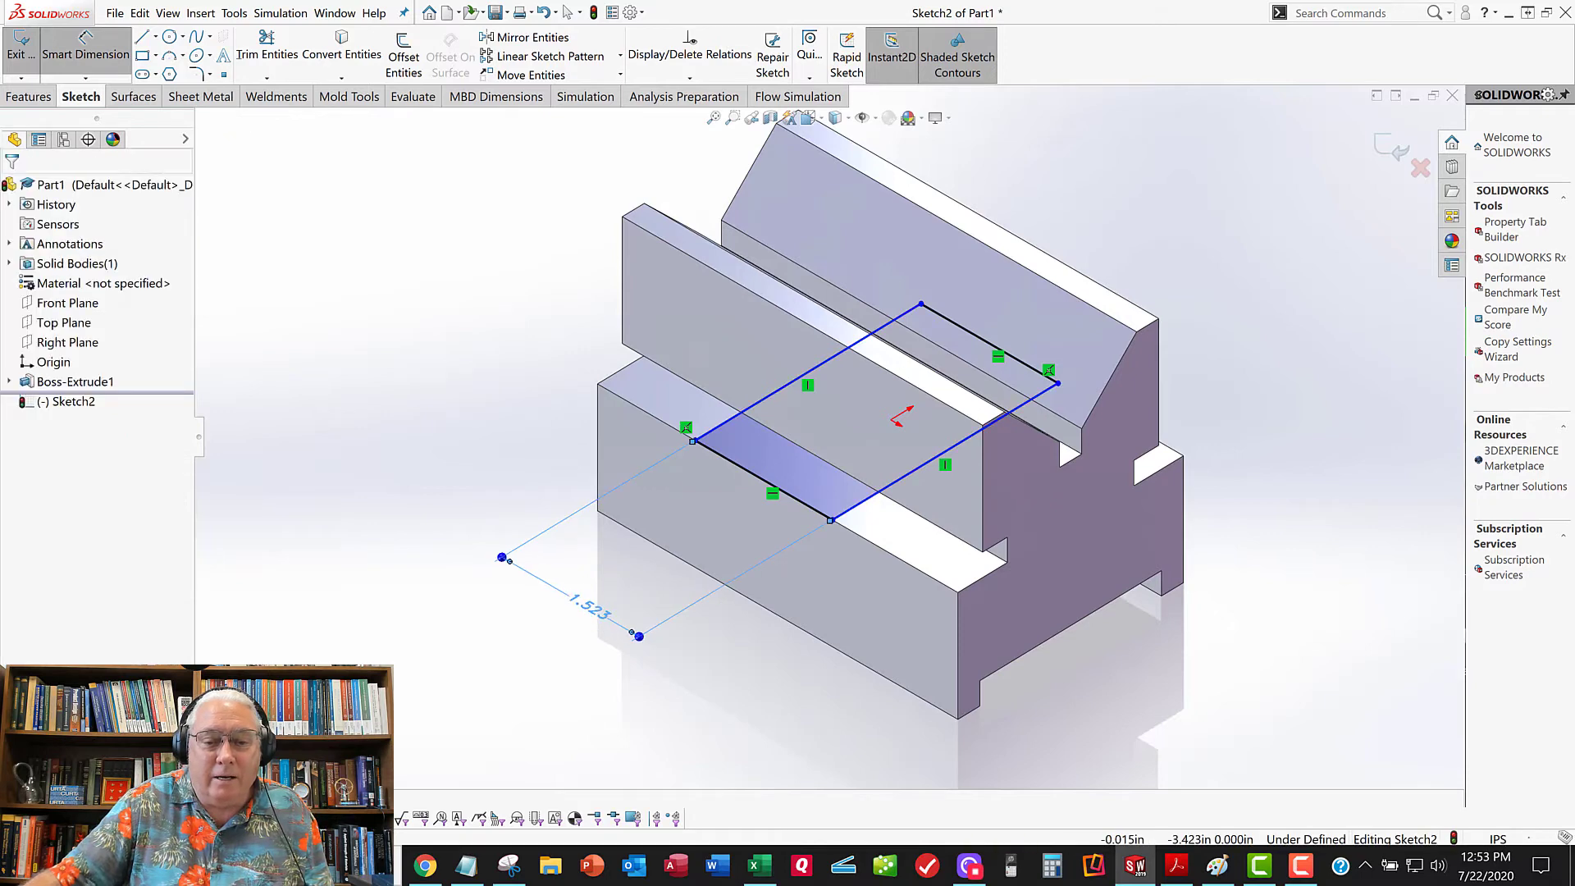
pyautogui.doubleClick(589, 615)
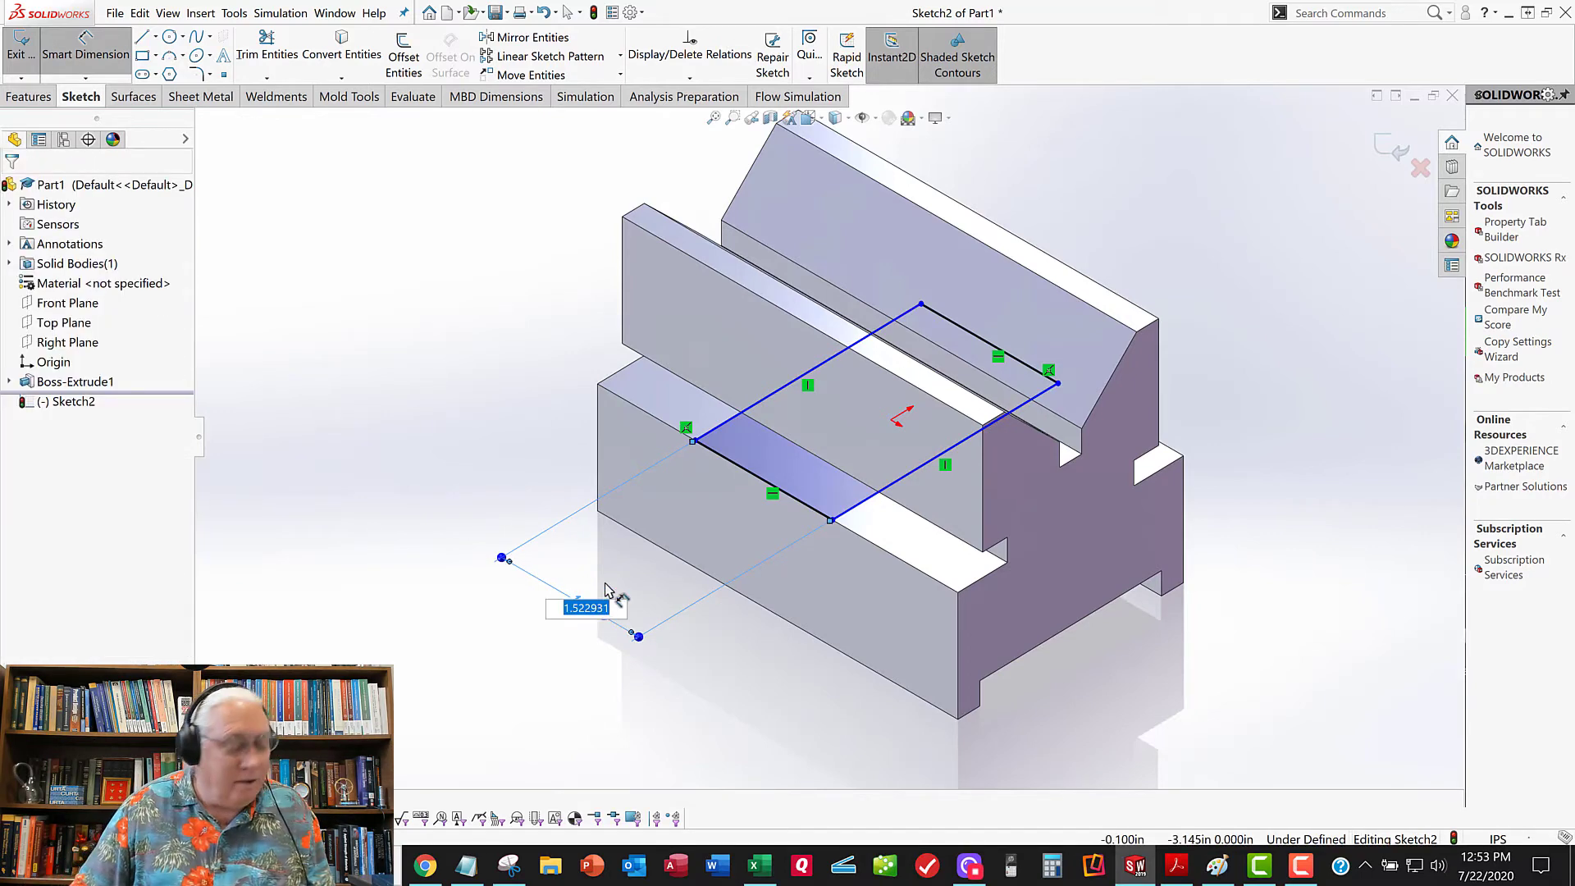
pyautogui.write('2.75')
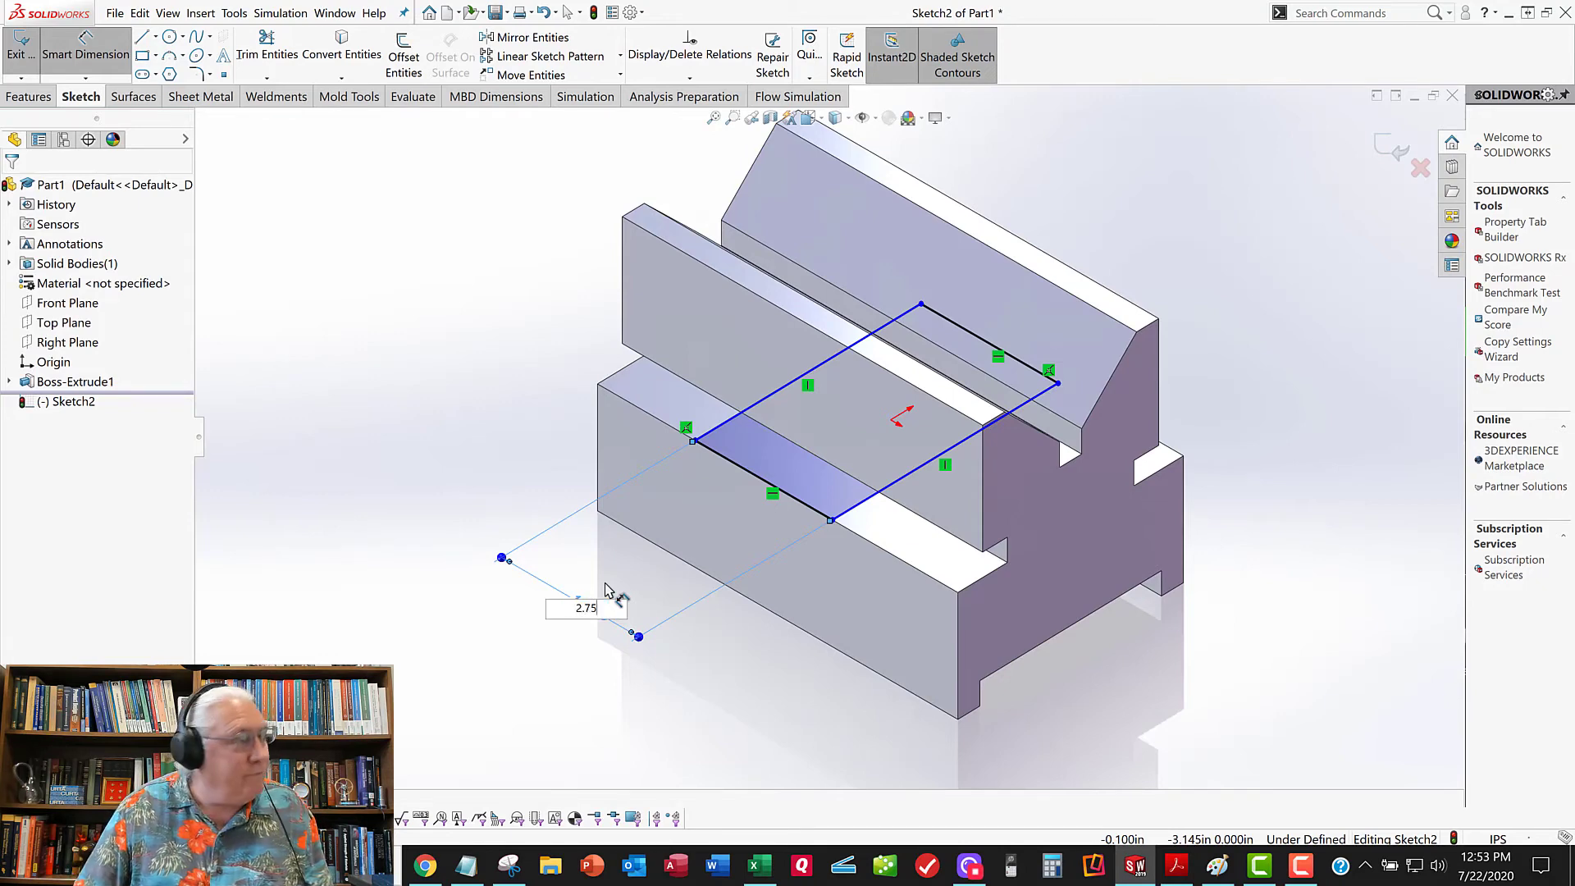
pyautogui.write('-1.25')
pyautogui.press('Return')
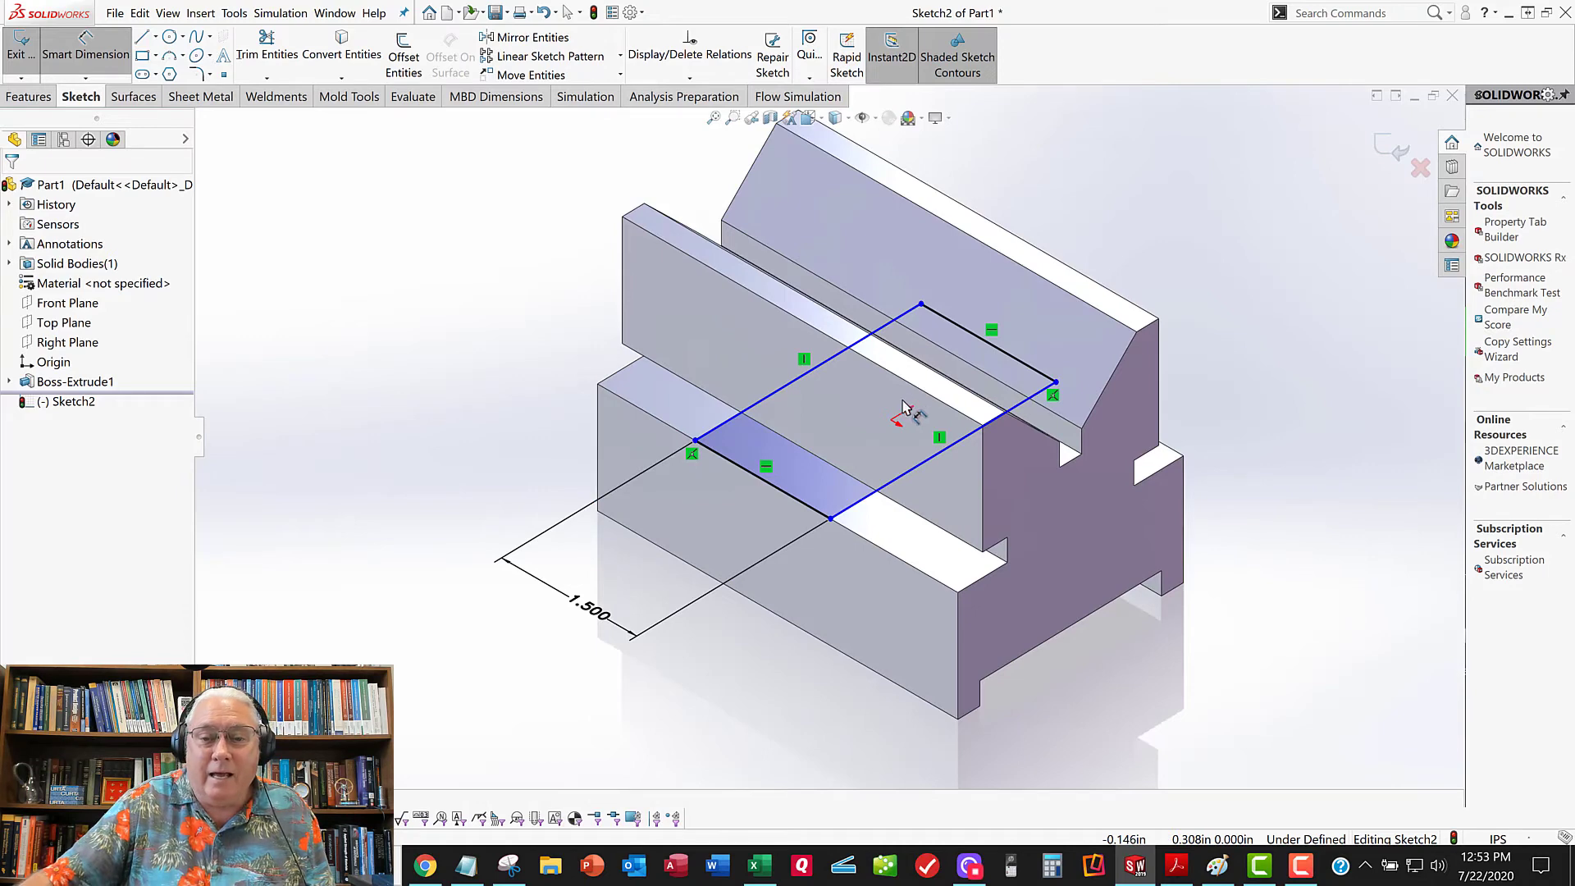
pyautogui.click(92, 54)
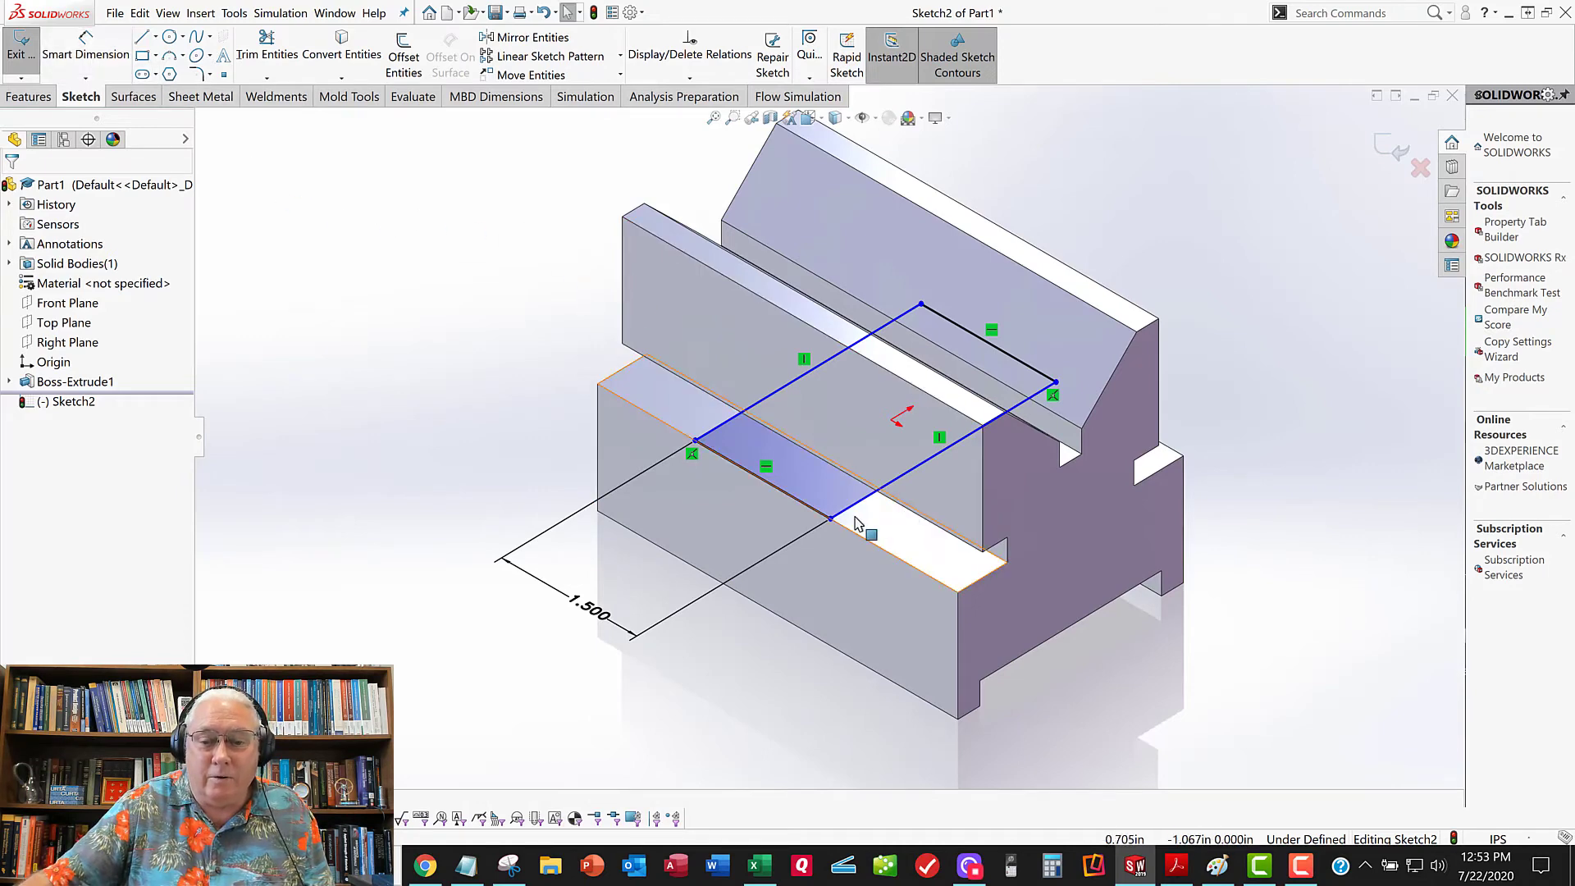
# Slide the rectangle's corner along the ledge's outer edge to test its remaining freedom
pyautogui.moveTo(831, 519)
pyautogui.mouseDown()
pyautogui.moveTo(893, 554)
pyautogui.moveTo(868, 572)
pyautogui.moveTo(798, 503)
pyautogui.mouseUp()
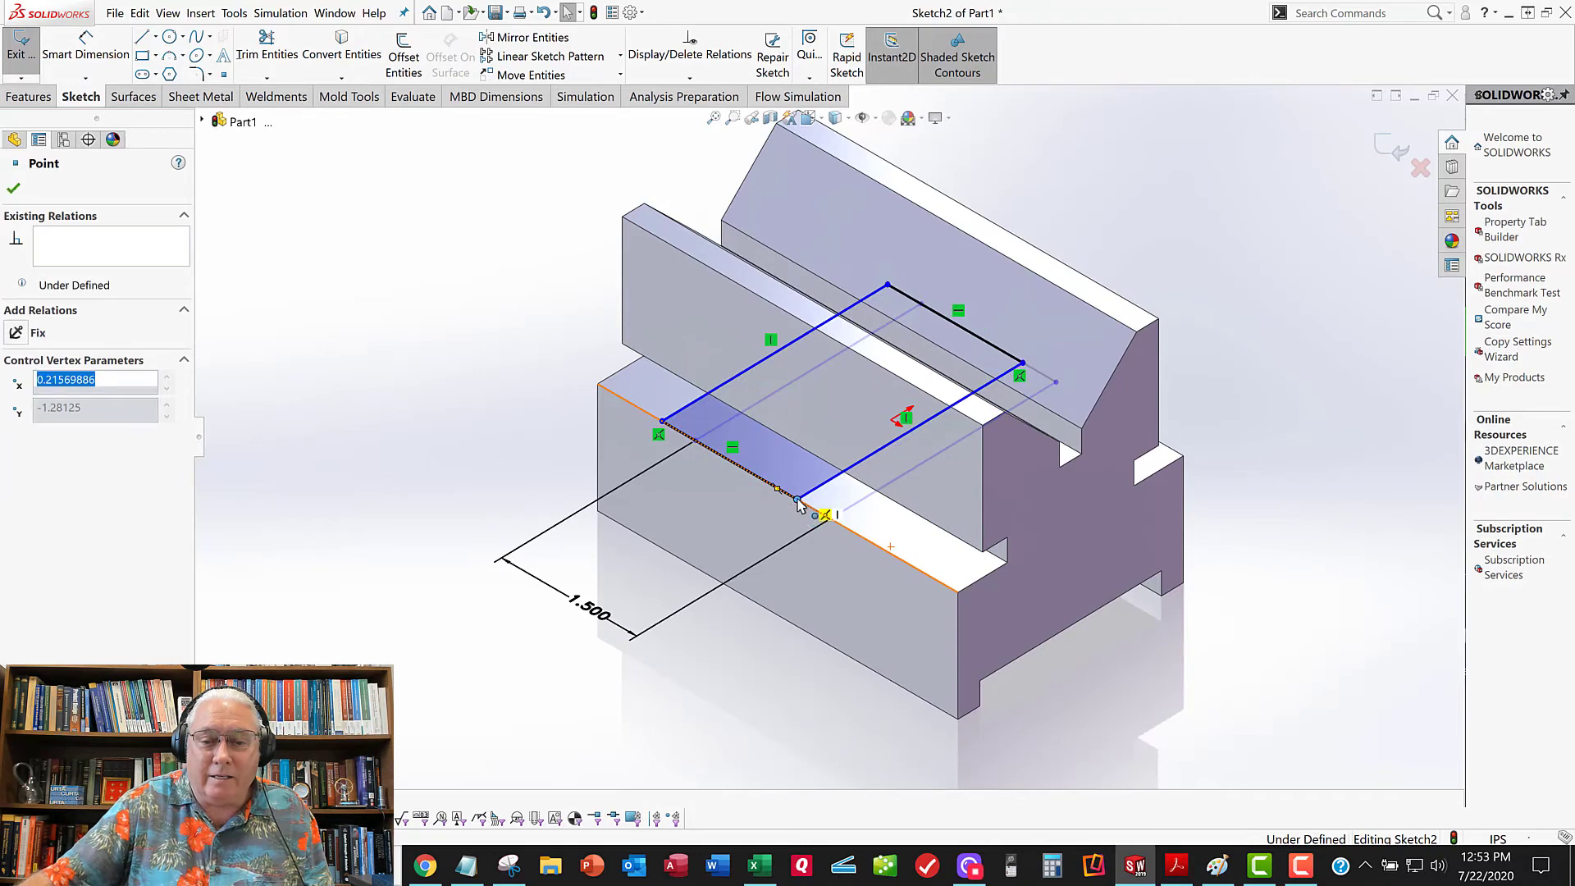
pyautogui.click(506, 392)
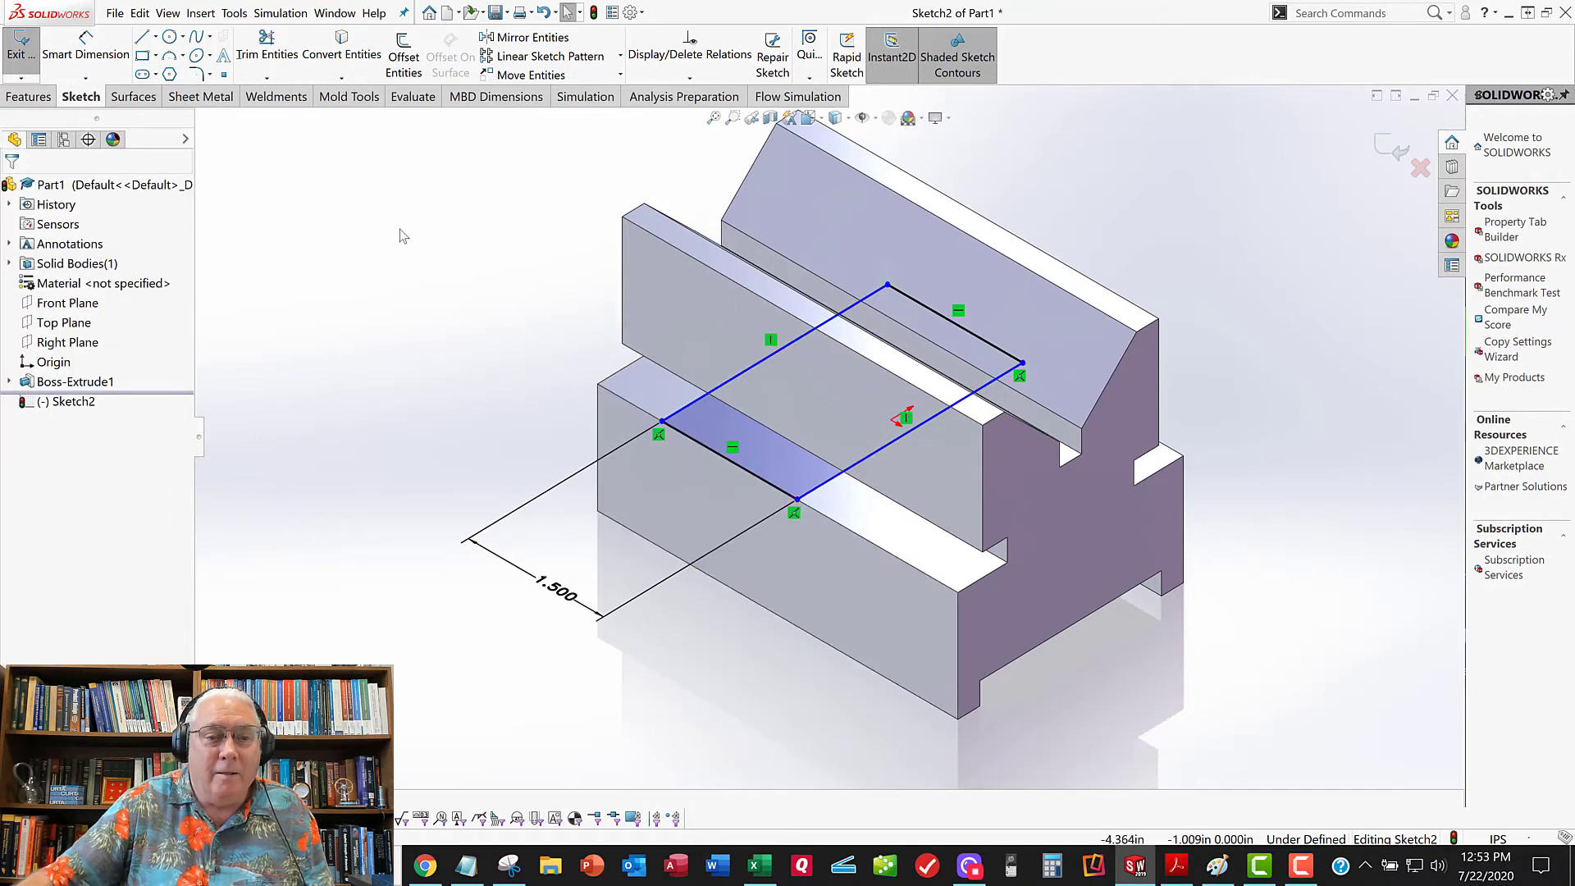
# Place a sketch point at the midpoint of the rectangle's line on the lower ledge's outer edge
pyautogui.click(224, 76)
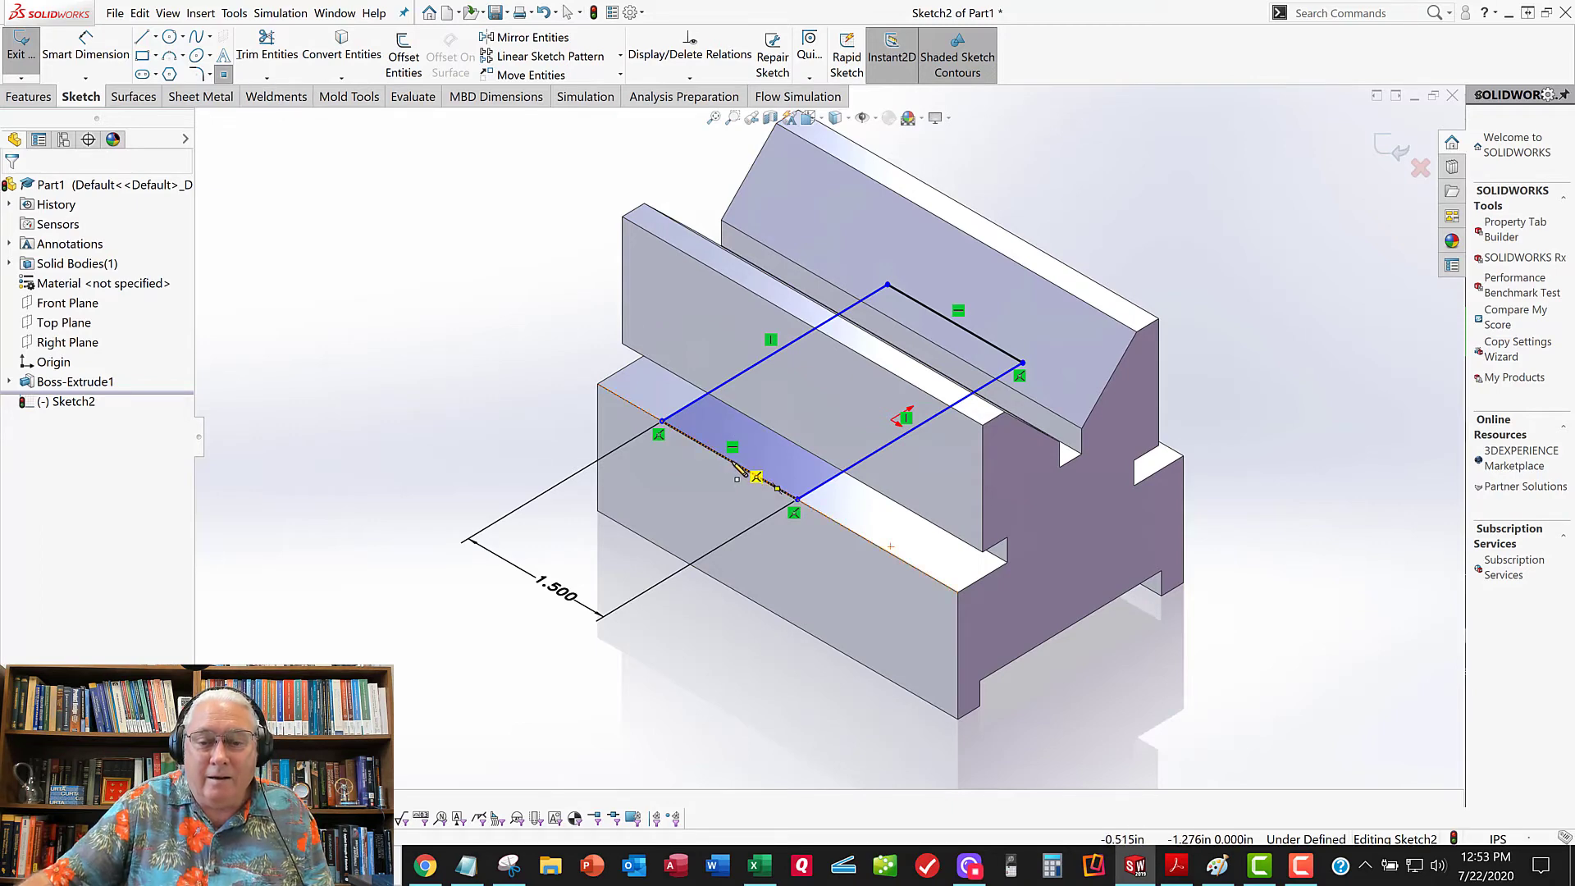
pyautogui.click(728, 460)
pyautogui.rightClick(664, 447)
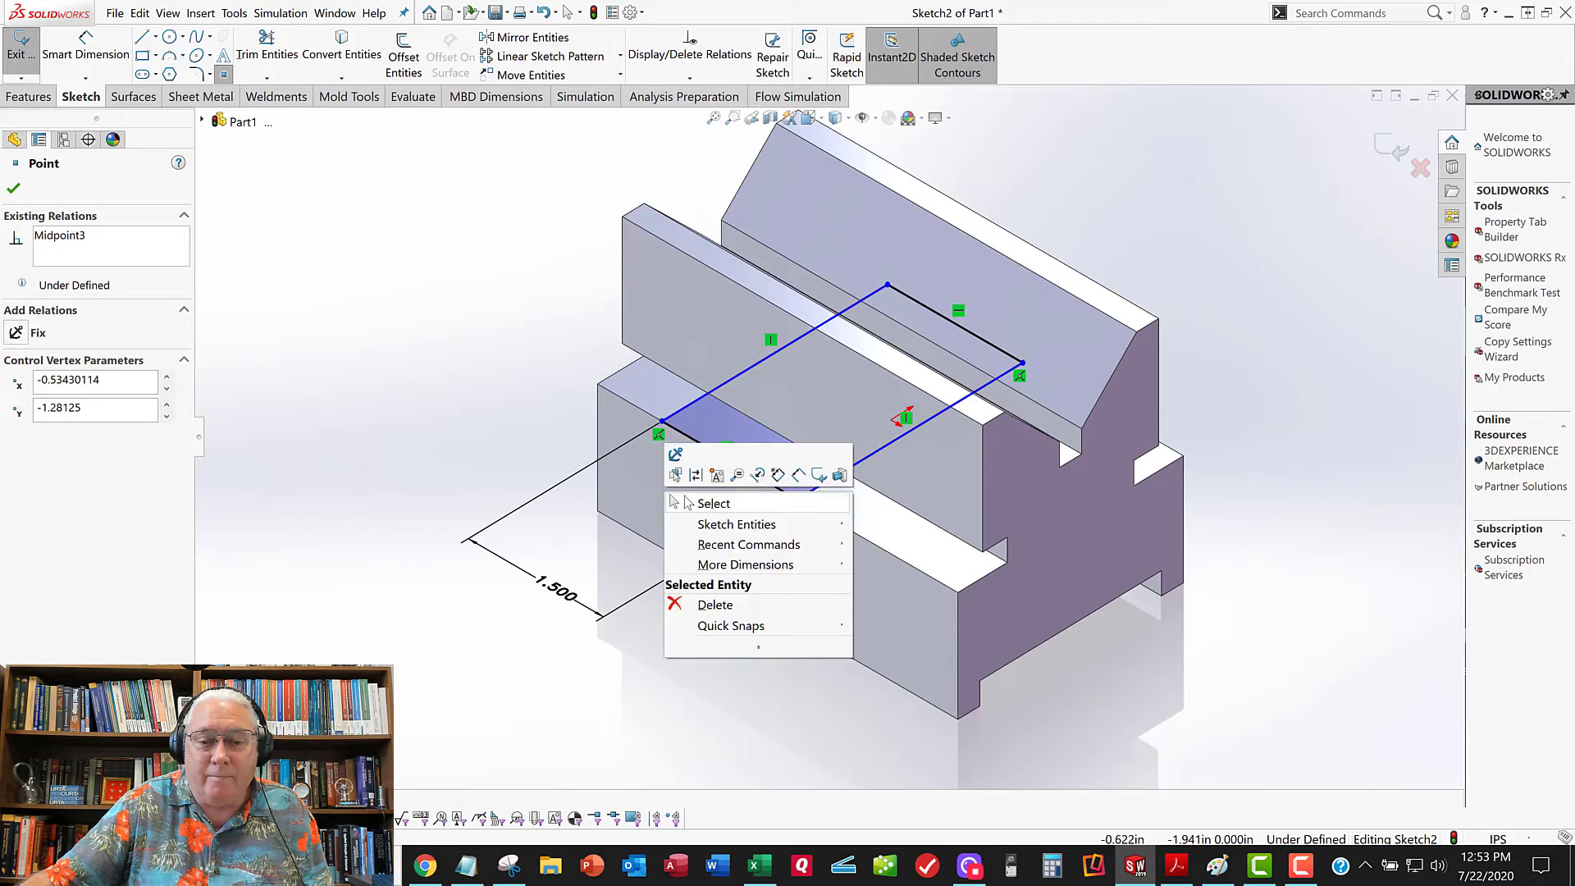
pyautogui.click(687, 500)
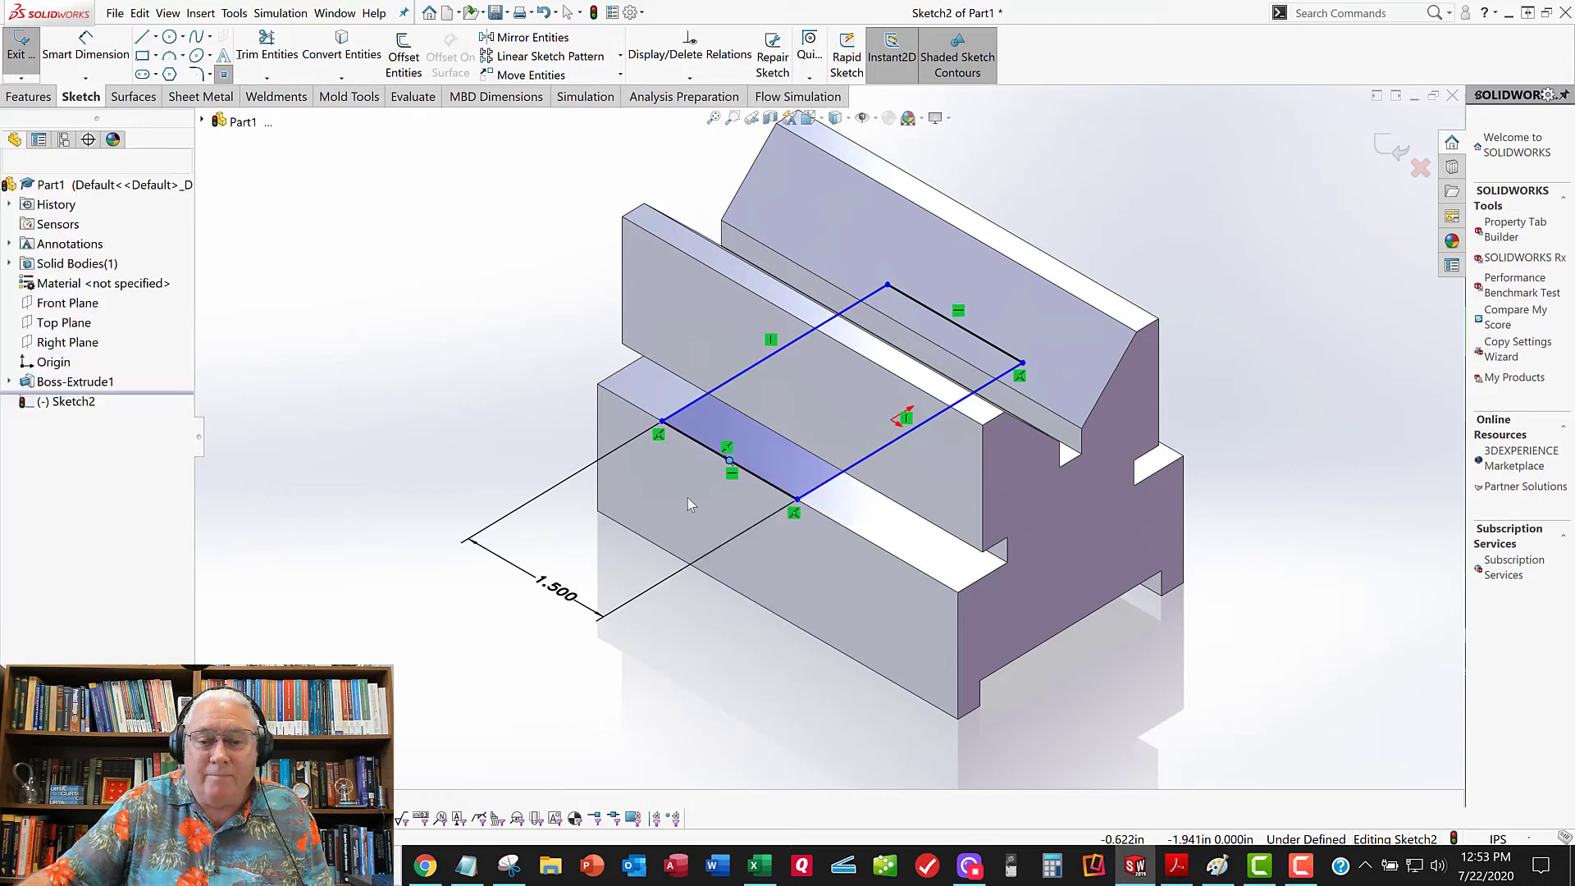
pyautogui.click(729, 461)
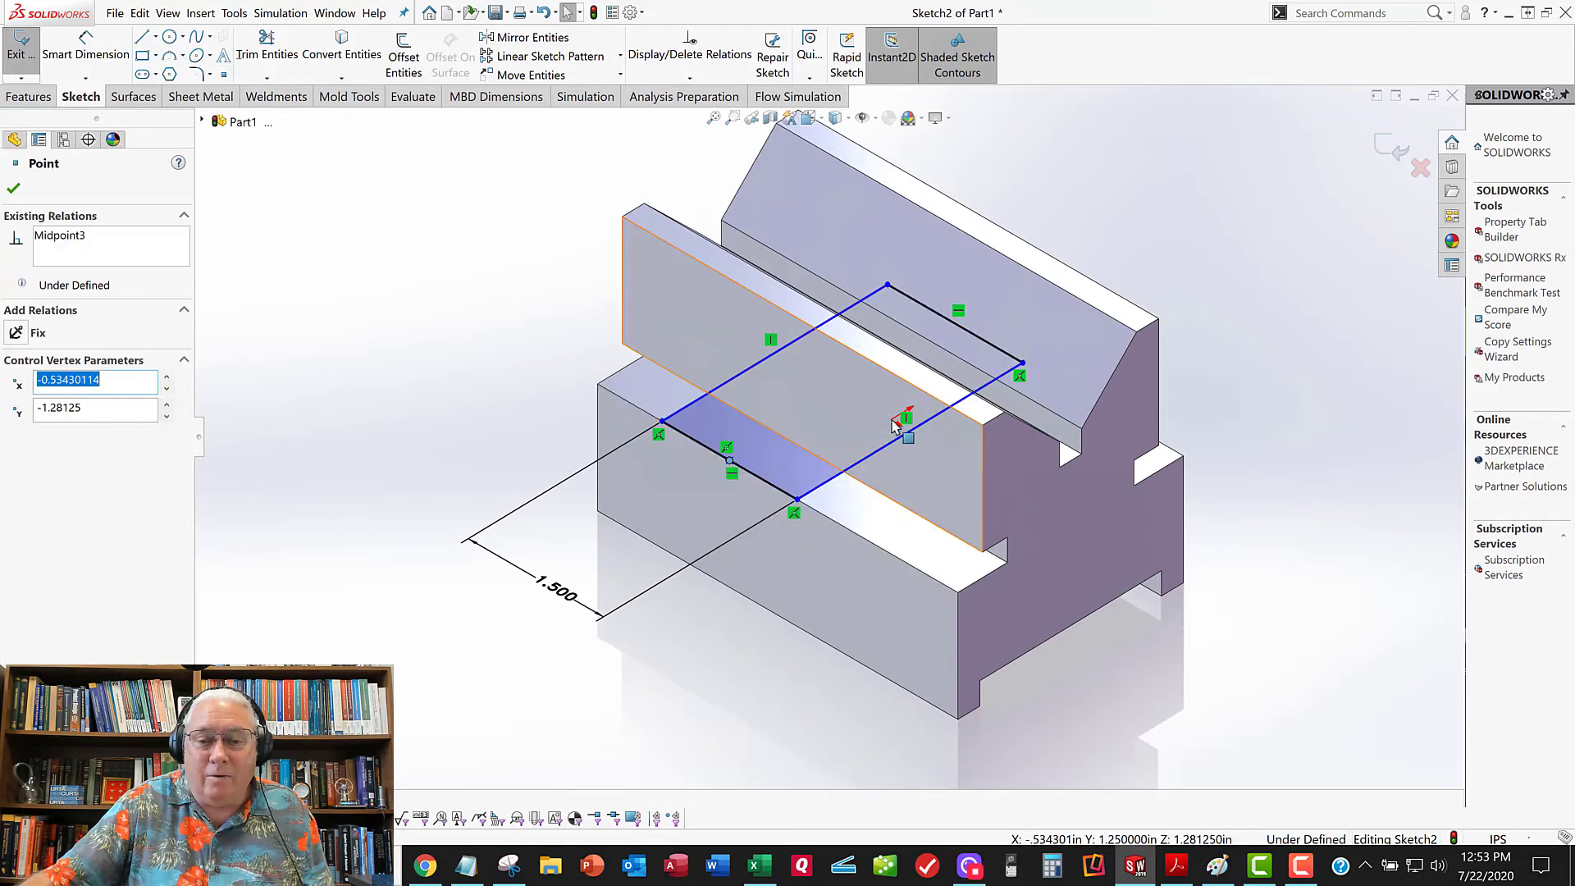
pyautogui.hotkey('ctrl', '8')
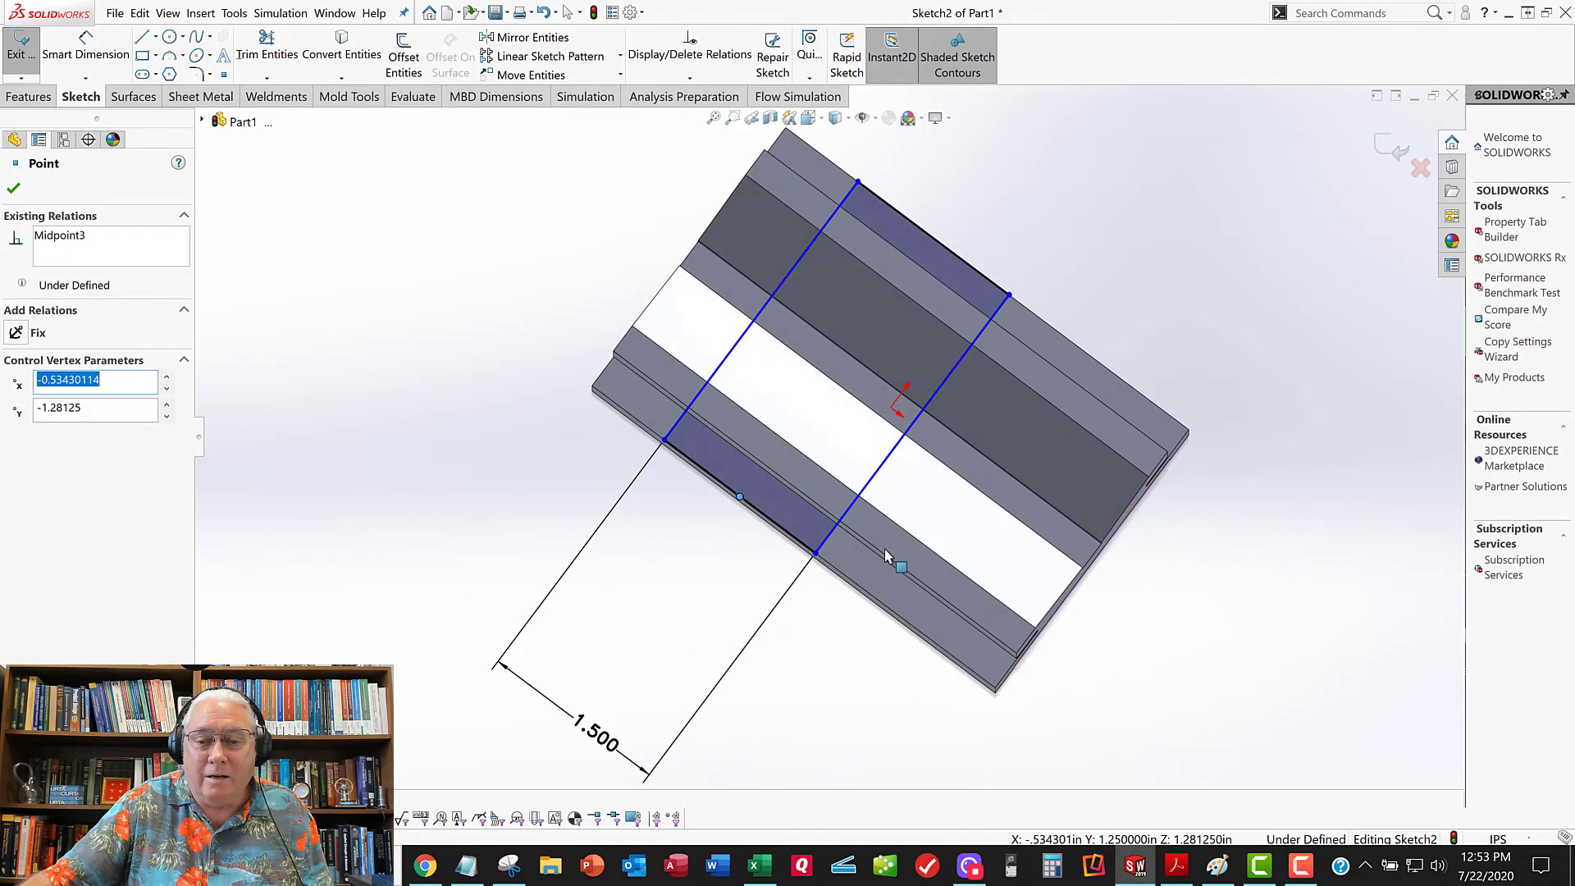
pyautogui.click(892, 415)
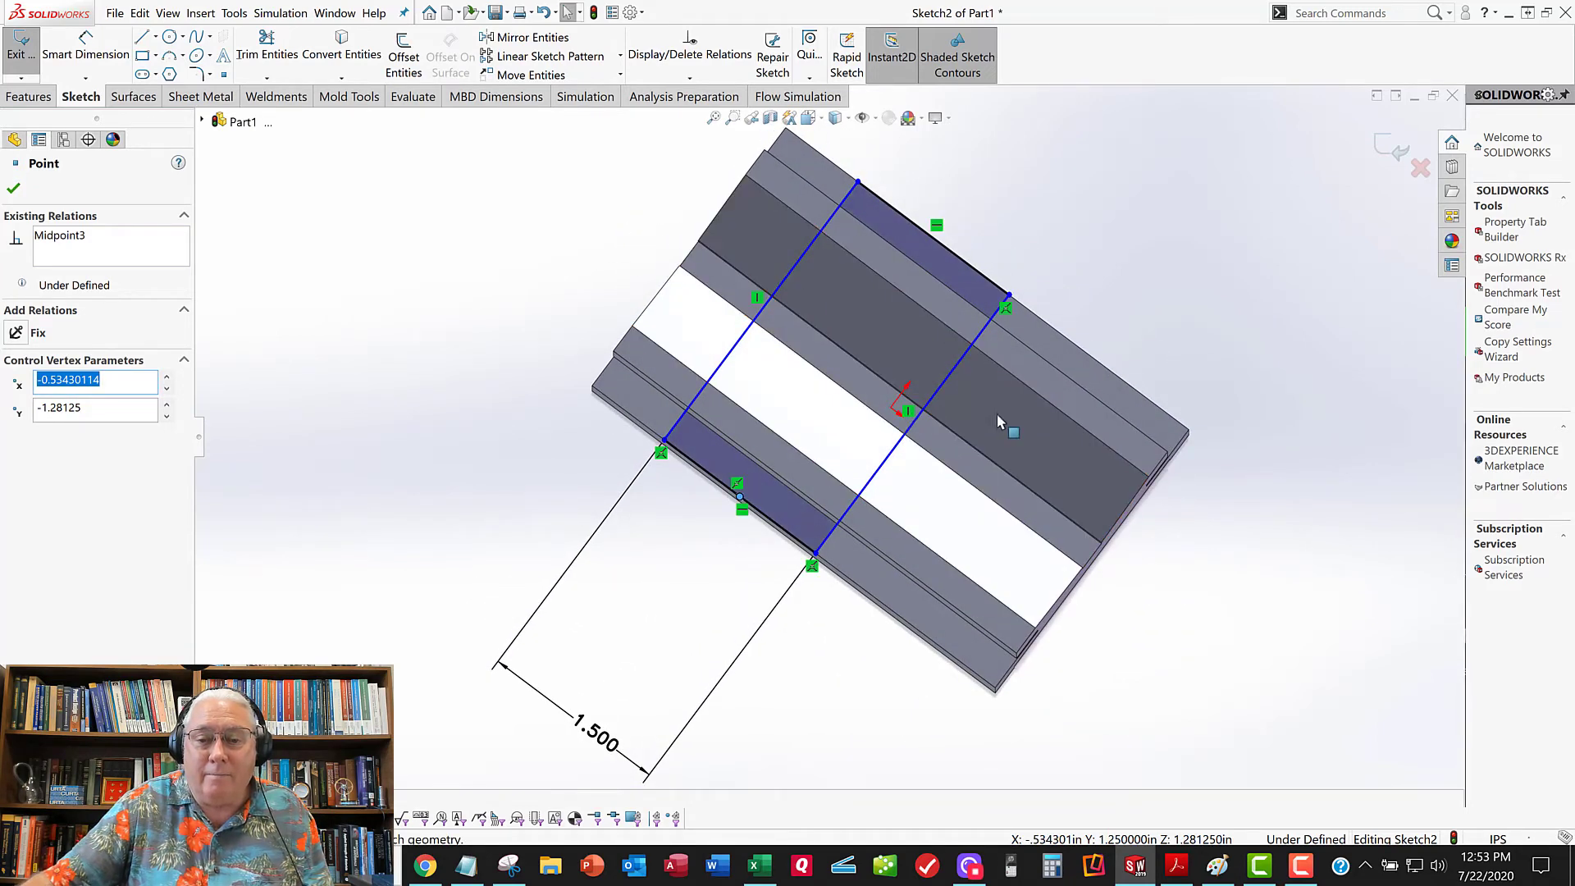
pyautogui.keyDown('ctrl'); pyautogui.click(893, 415); pyautogui.keyUp('ctrl')
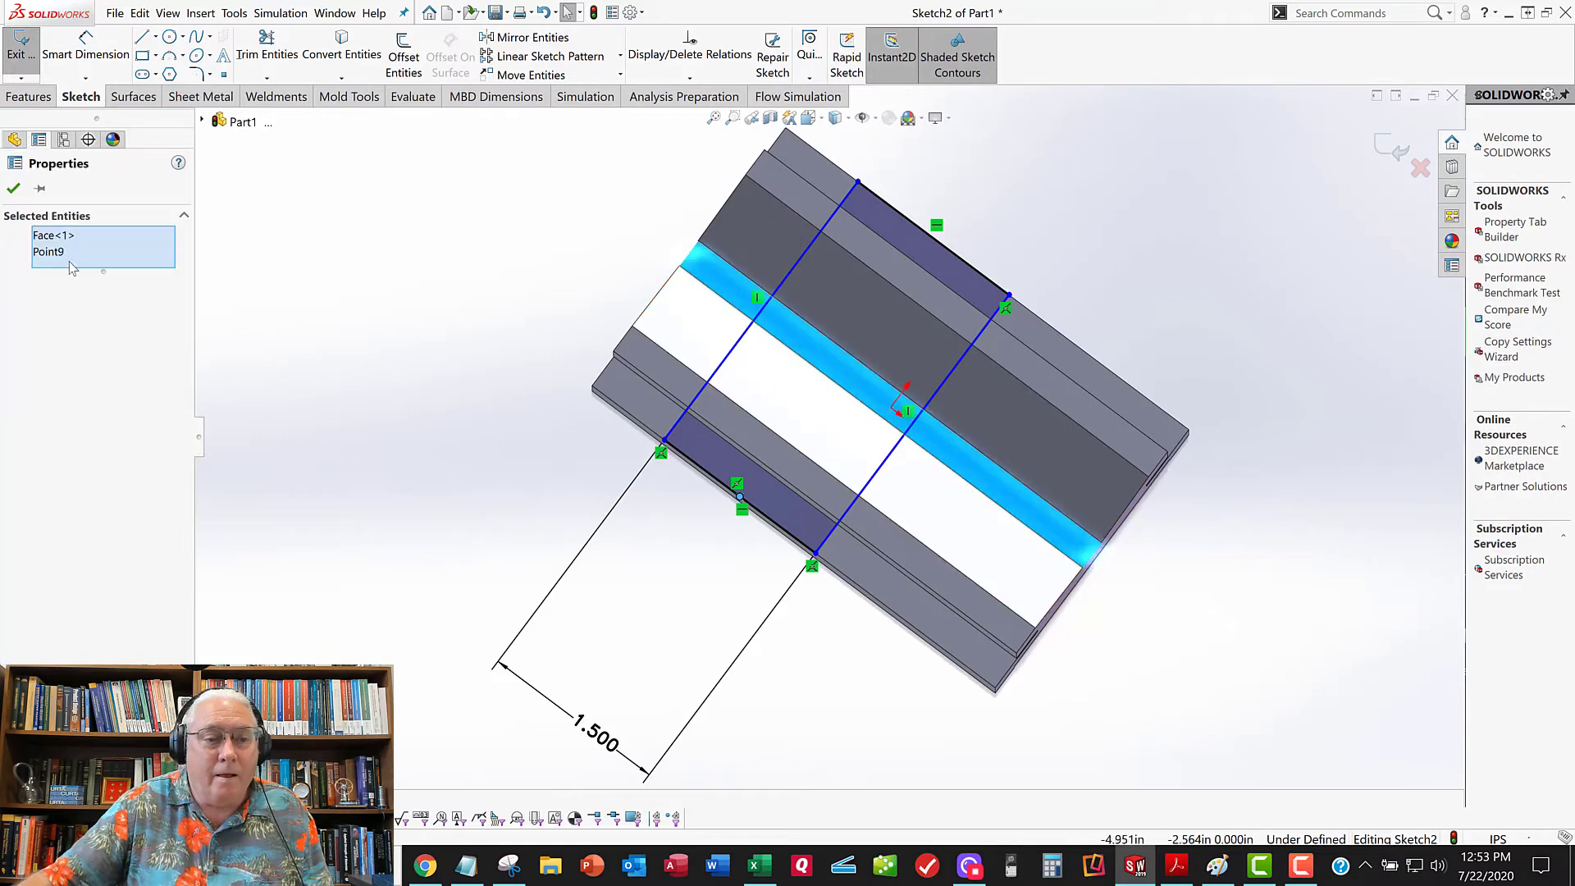
pyautogui.click(61, 238)
pyautogui.rightClick(62, 237)
pyautogui.click(123, 247)
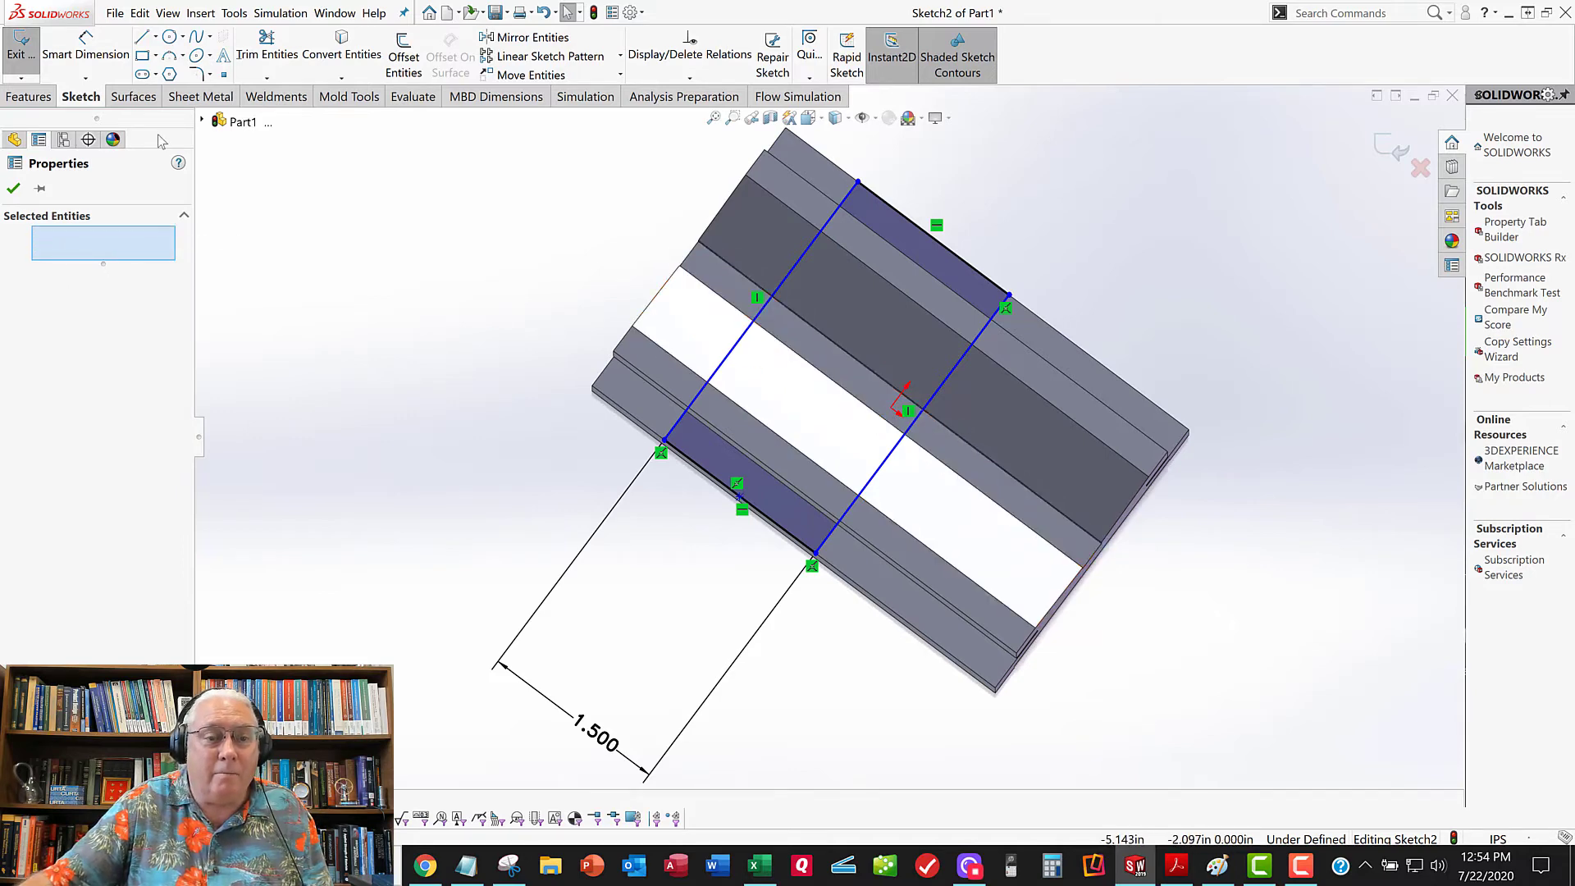
# Add a Vertical relation between the origin and the midpoint sketch point to centre the rectangle, and close the sketch
pyautogui.click(201, 121)
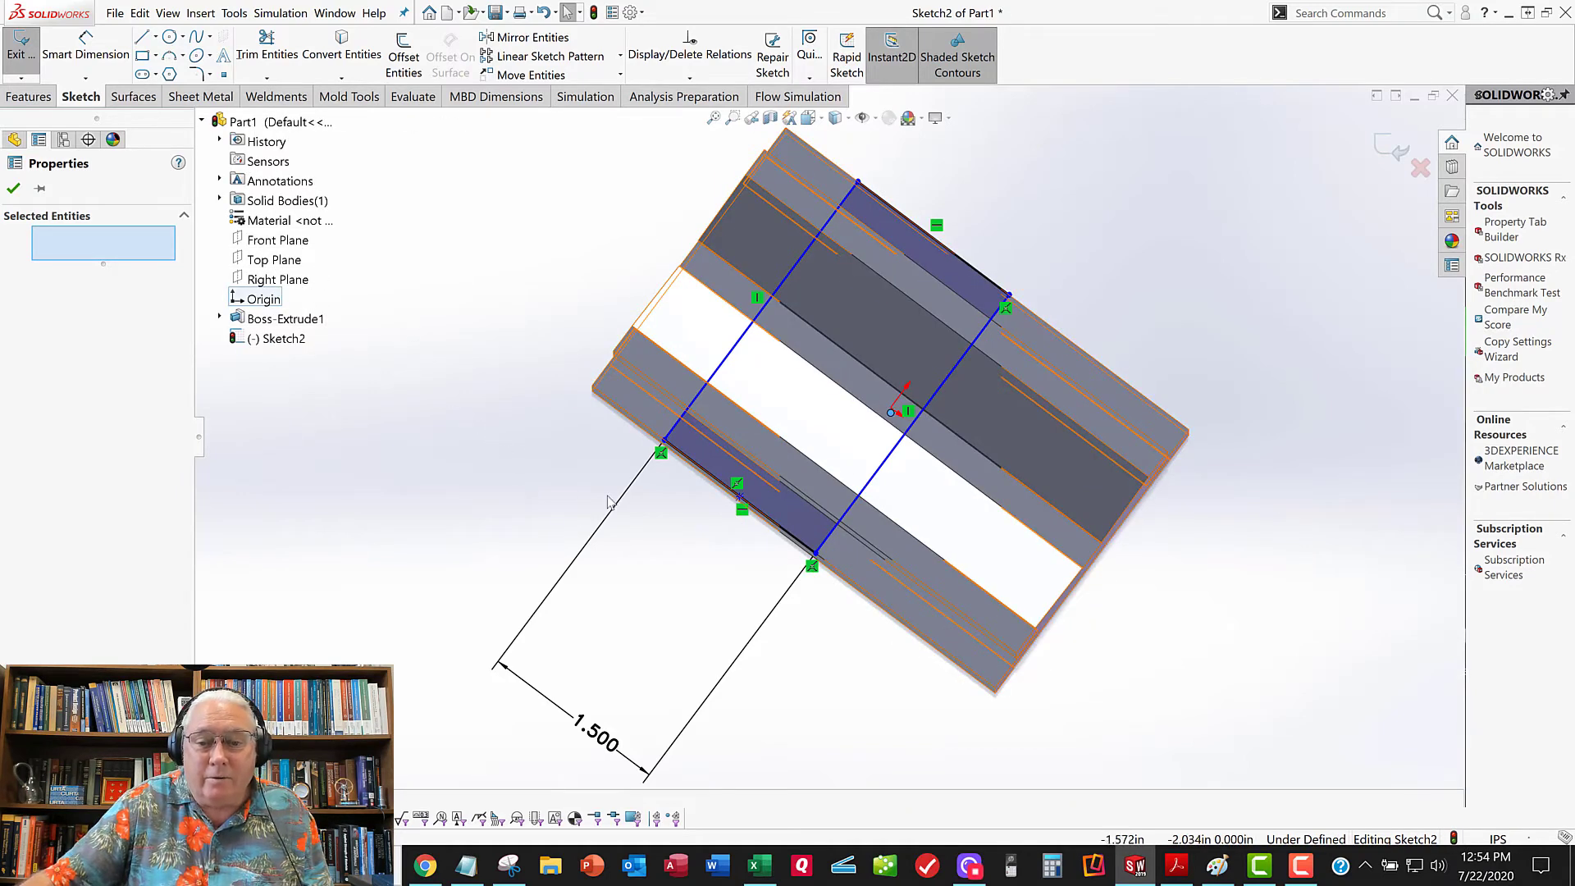
pyautogui.moveTo(806, 469); pyautogui.dragTo(810, 397, button='middle')
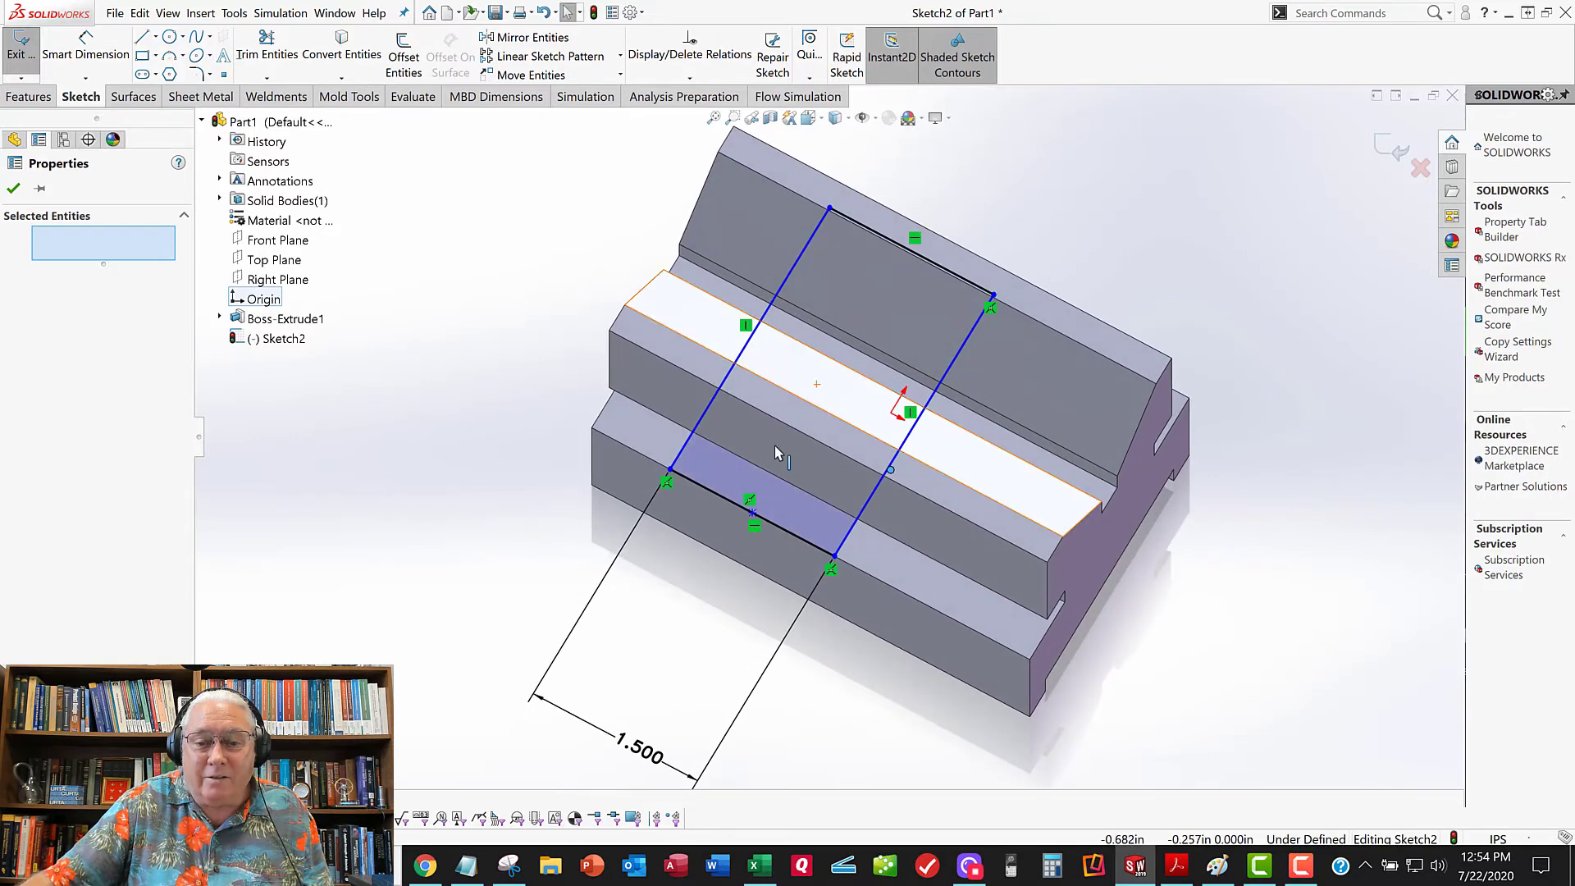
pyautogui.keyDown('ctrl'); pyautogui.click(752, 515); pyautogui.keyUp('ctrl')
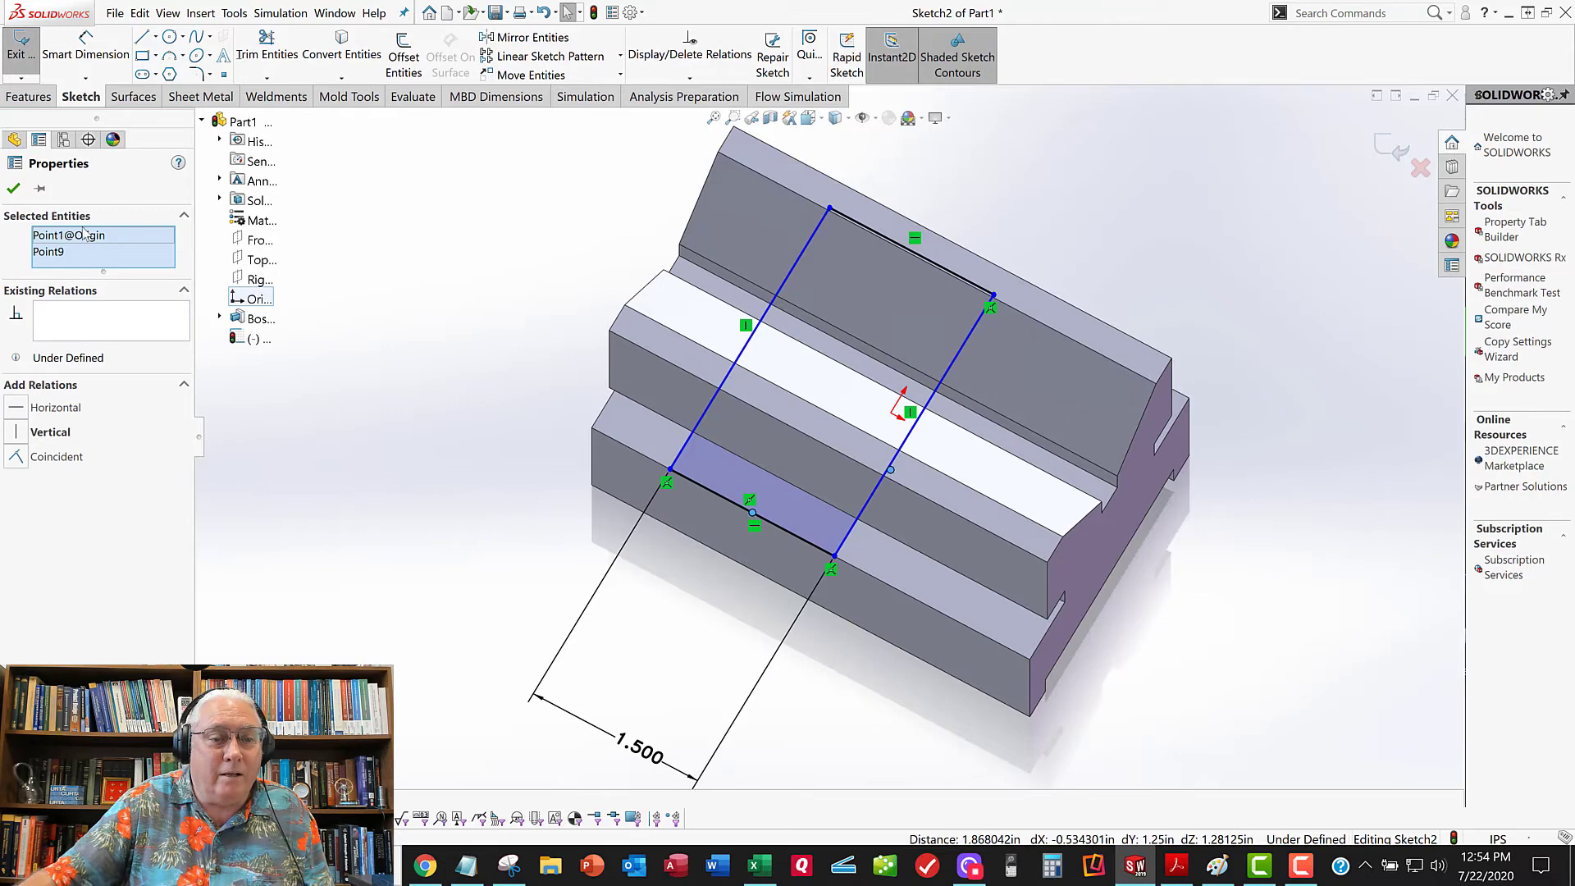
pyautogui.click(36, 440)
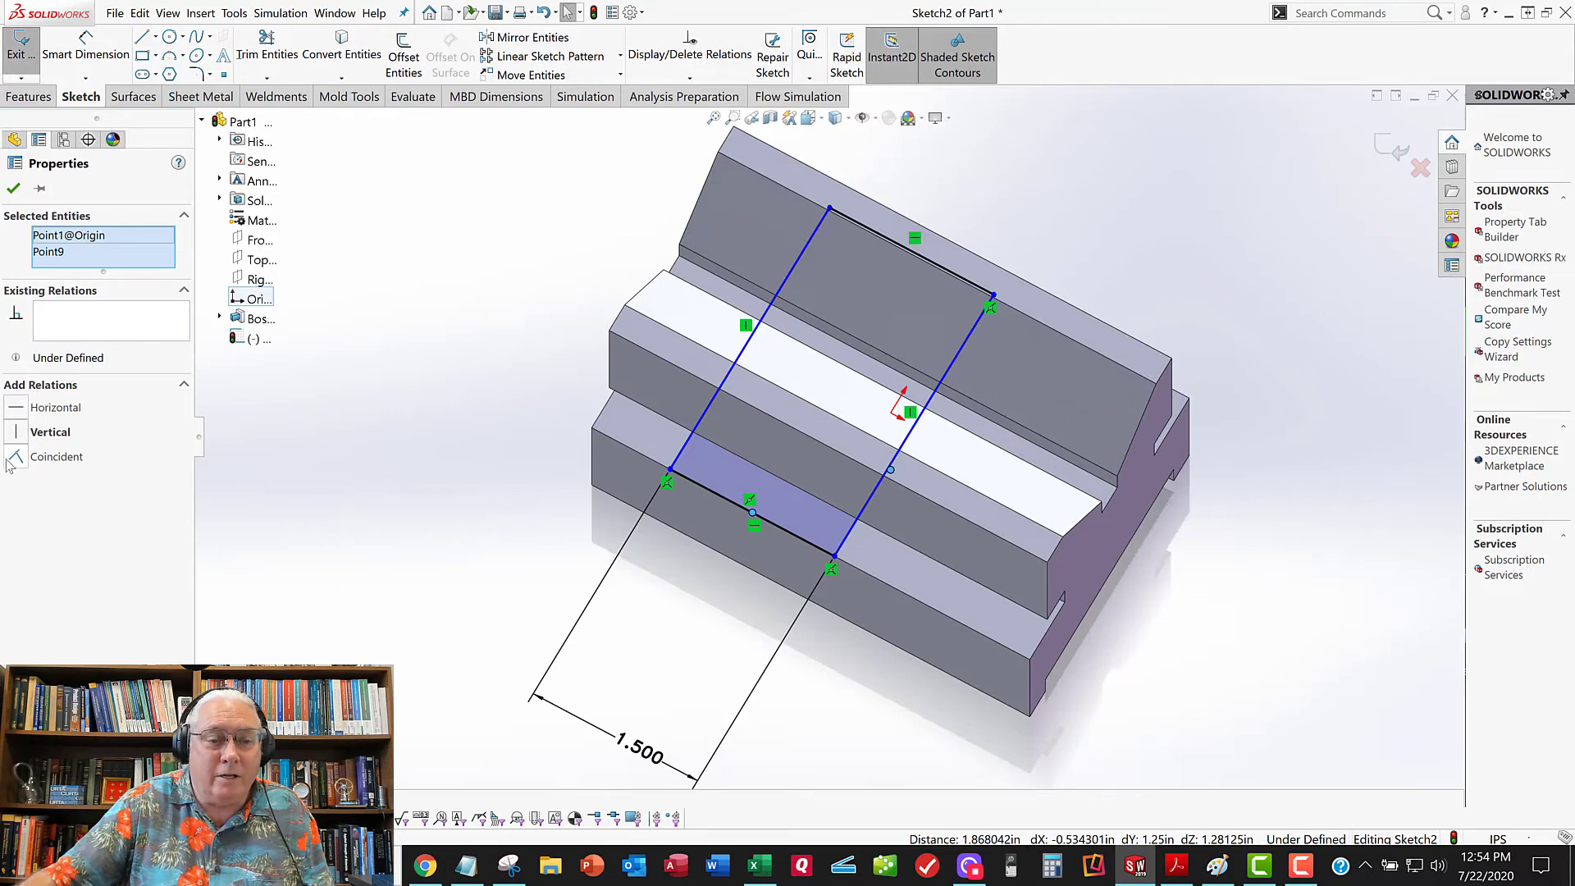
pyautogui.click(14, 433)
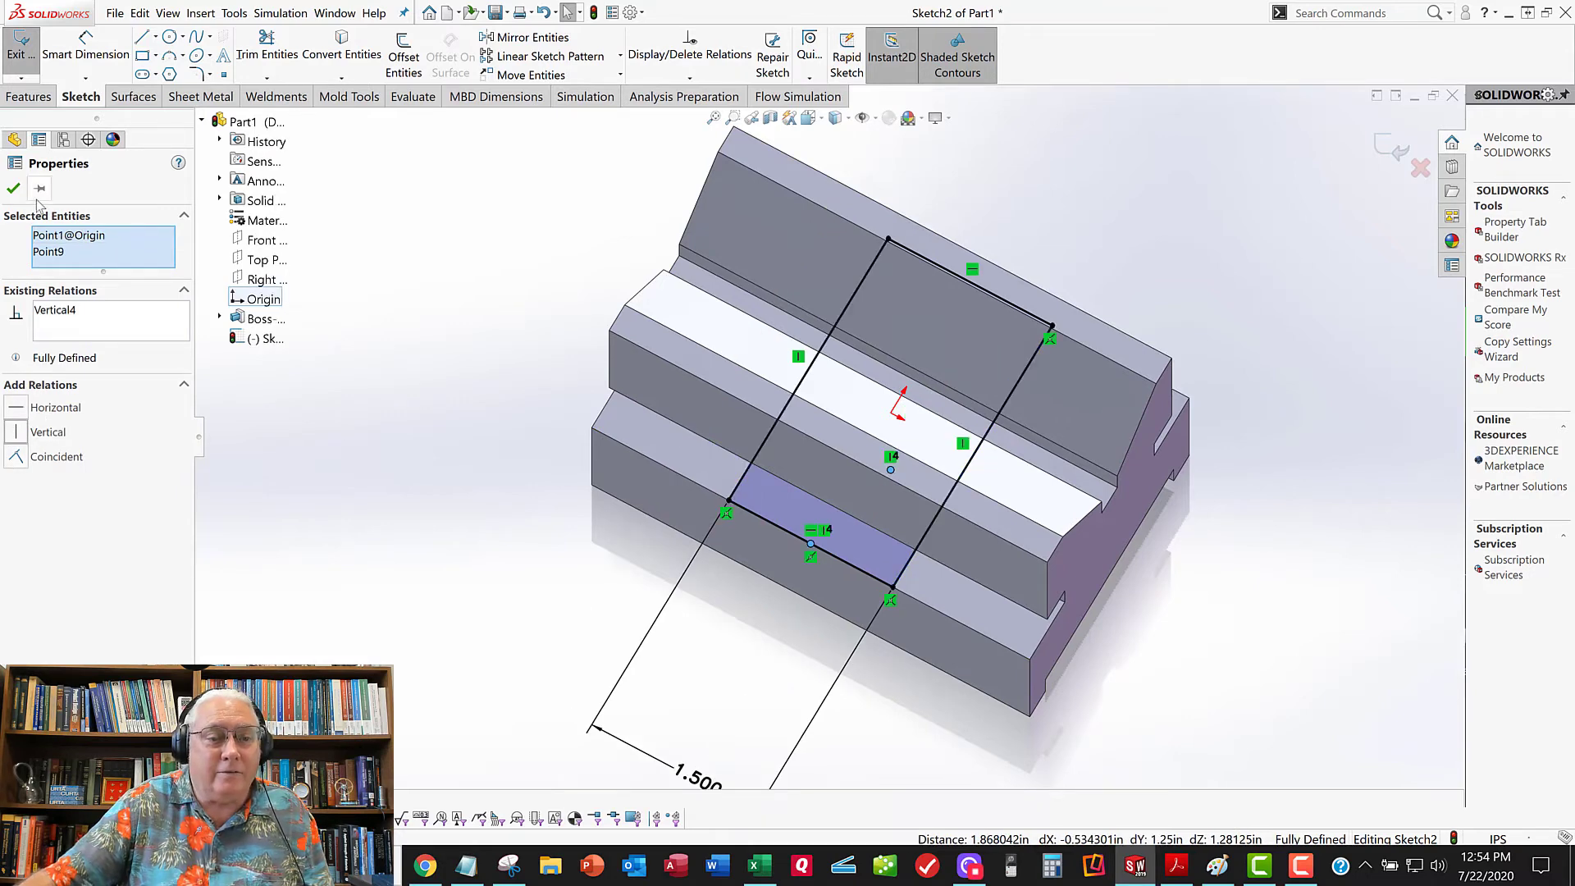
pyautogui.click(13, 188)
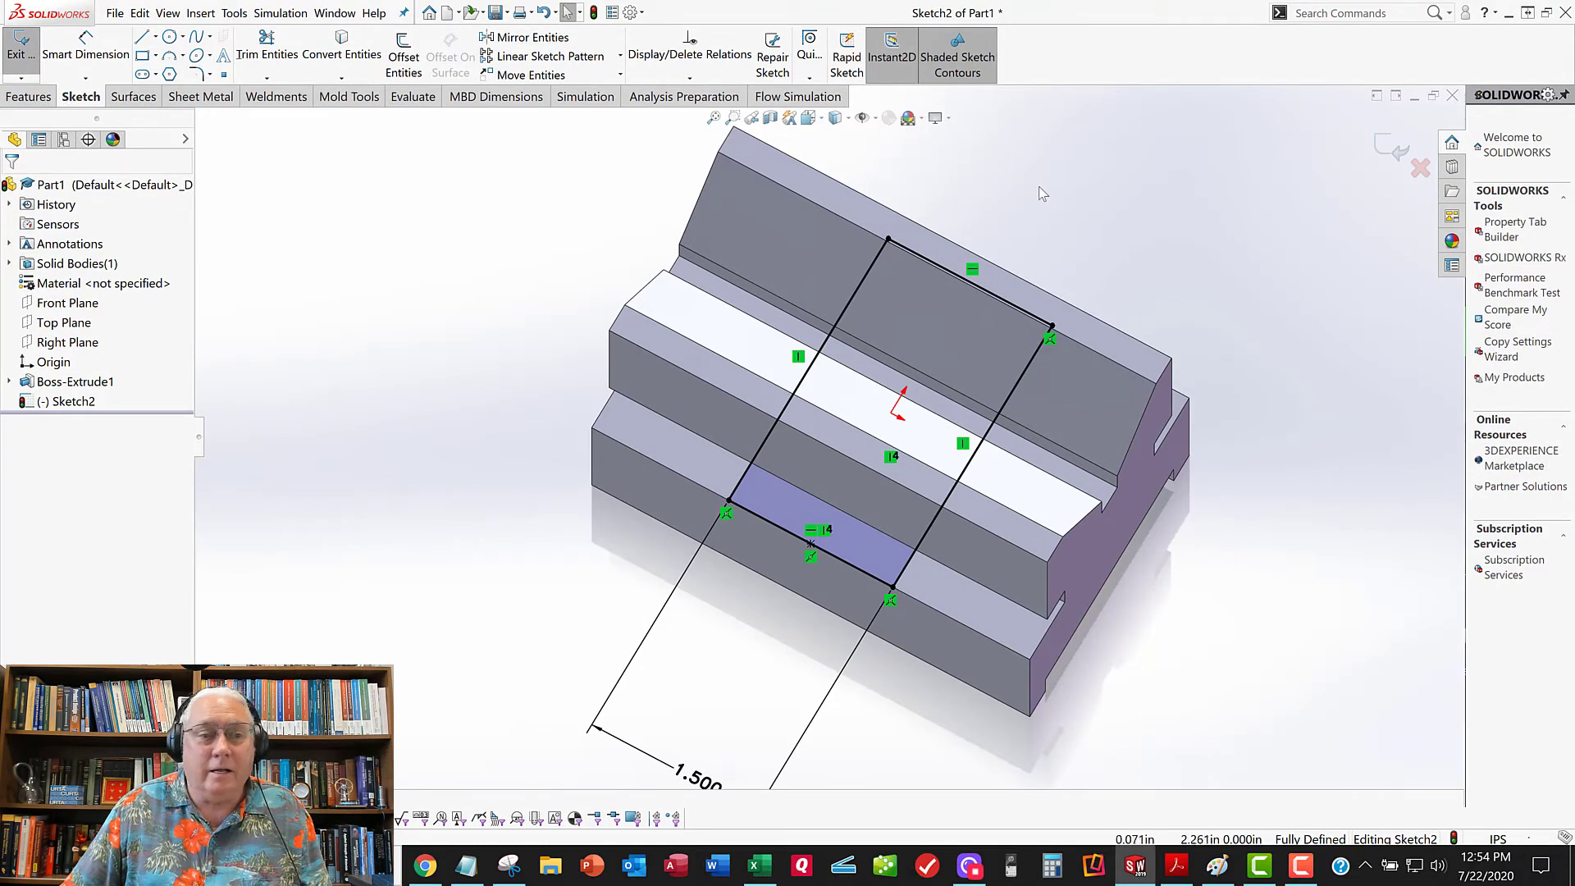
pyautogui.click(23, 50)
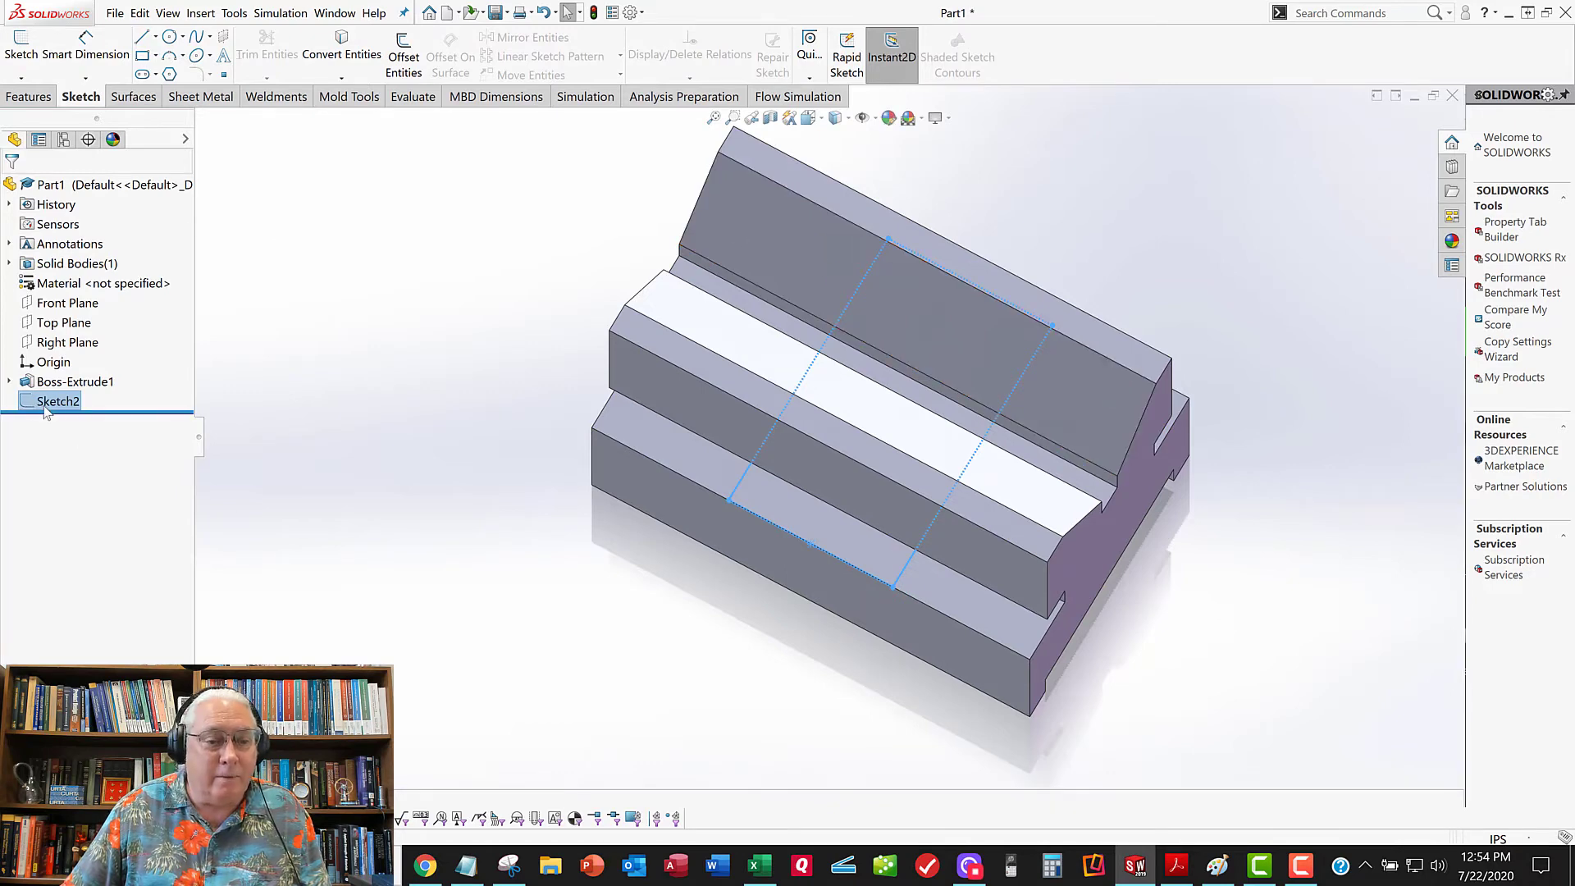
# Cut-extrude the rectangle sketch Through All, reversed upward through the V portion of the block
pyautogui.click(330, 406)
pyautogui.click(59, 401)
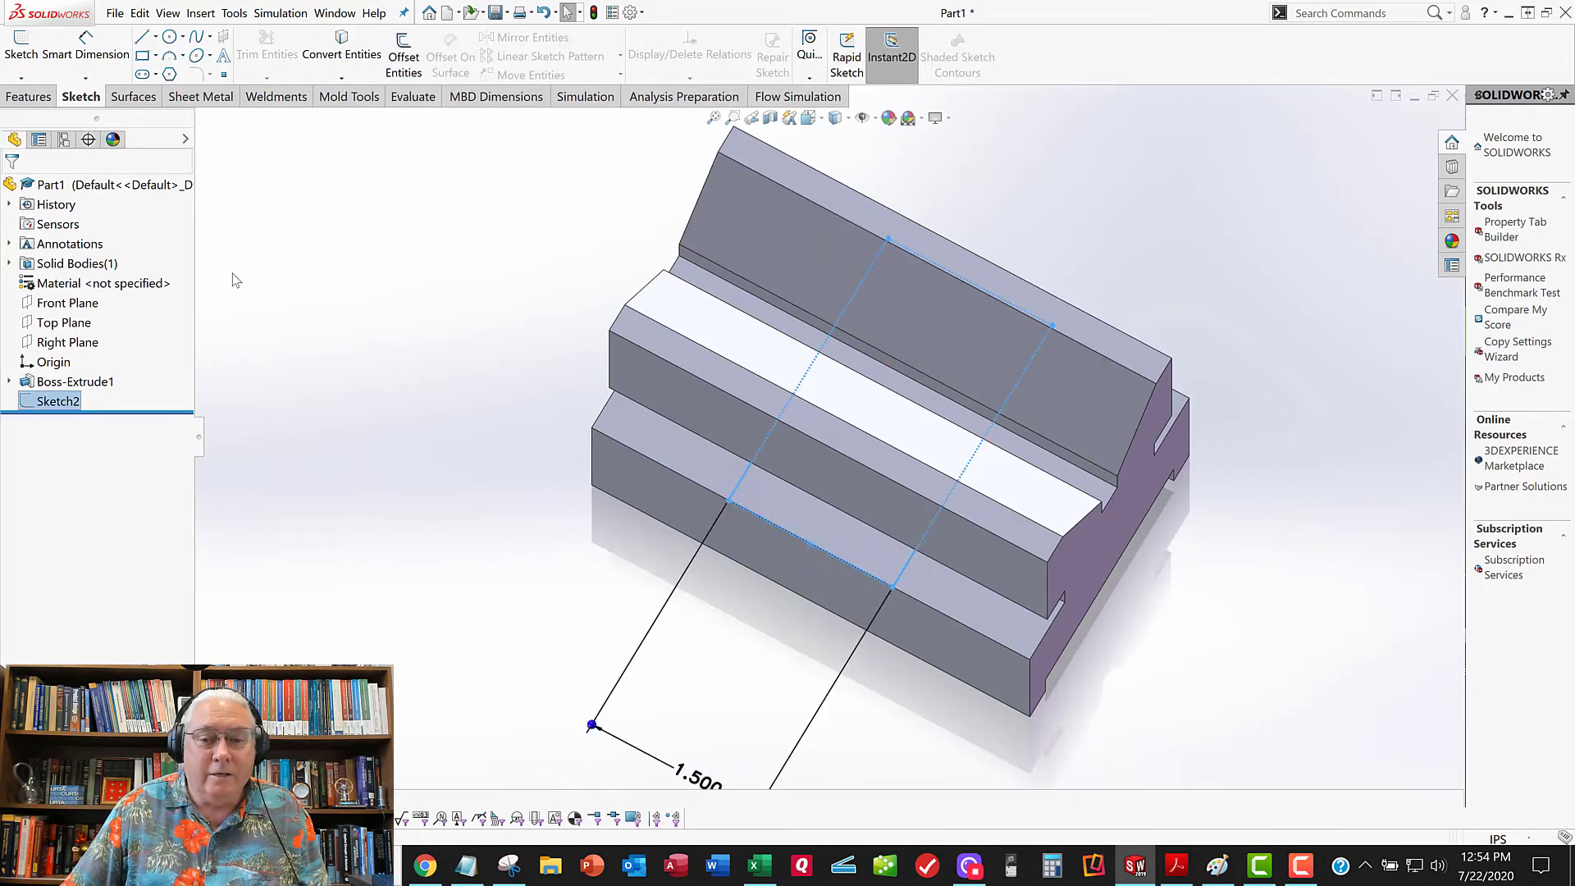
pyautogui.moveTo(353, 359); pyautogui.dragTo(348, 277, button='middle')
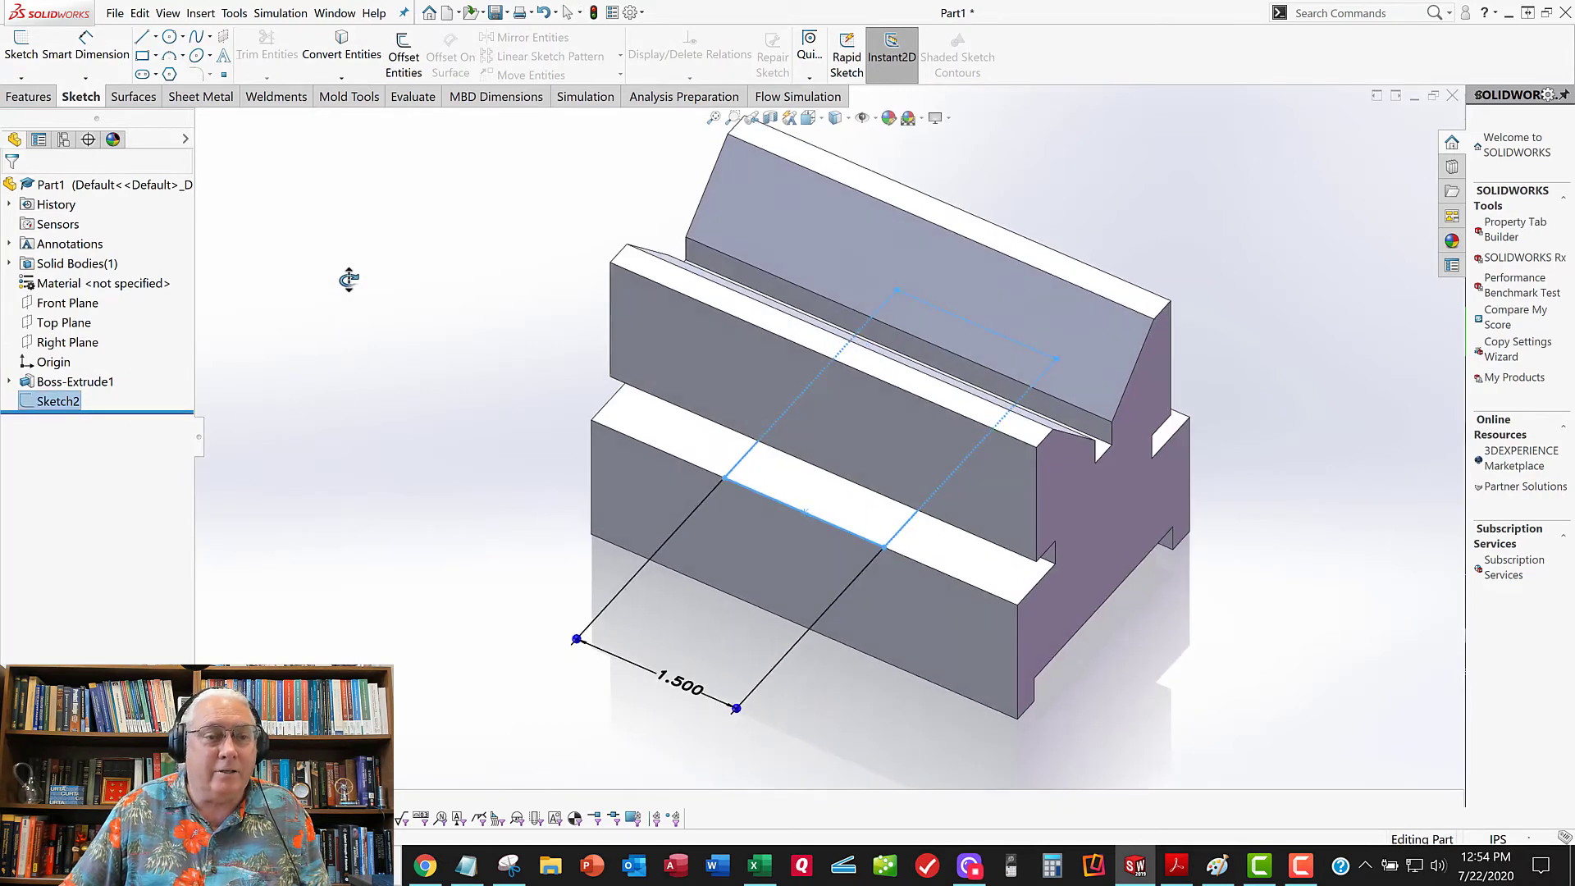
pyautogui.click(28, 96)
pyautogui.click(264, 50)
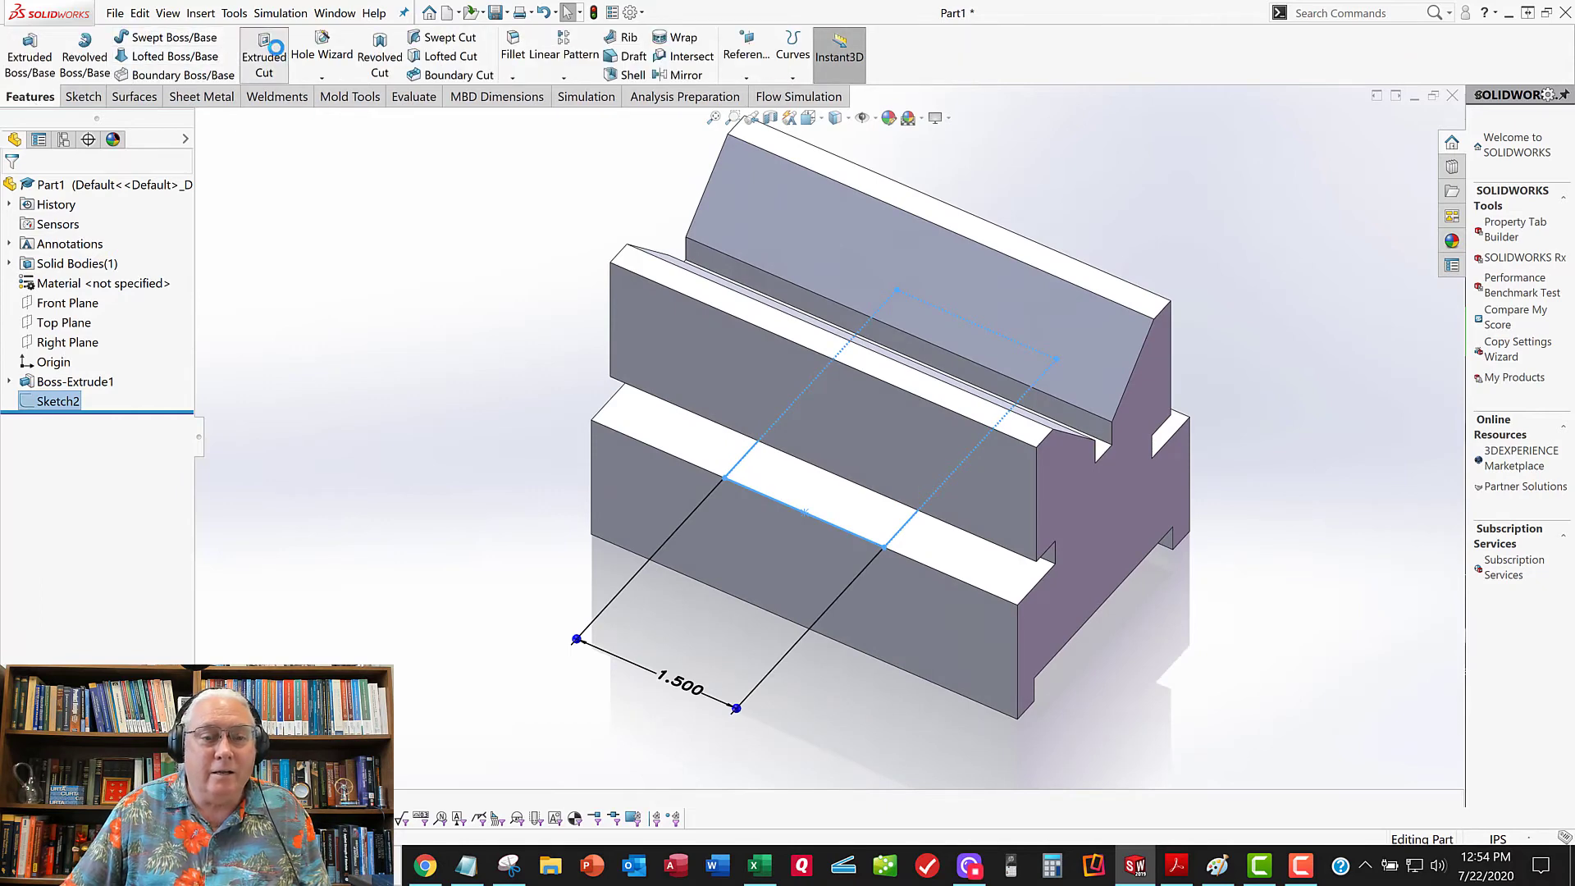
pyautogui.click(103, 282)
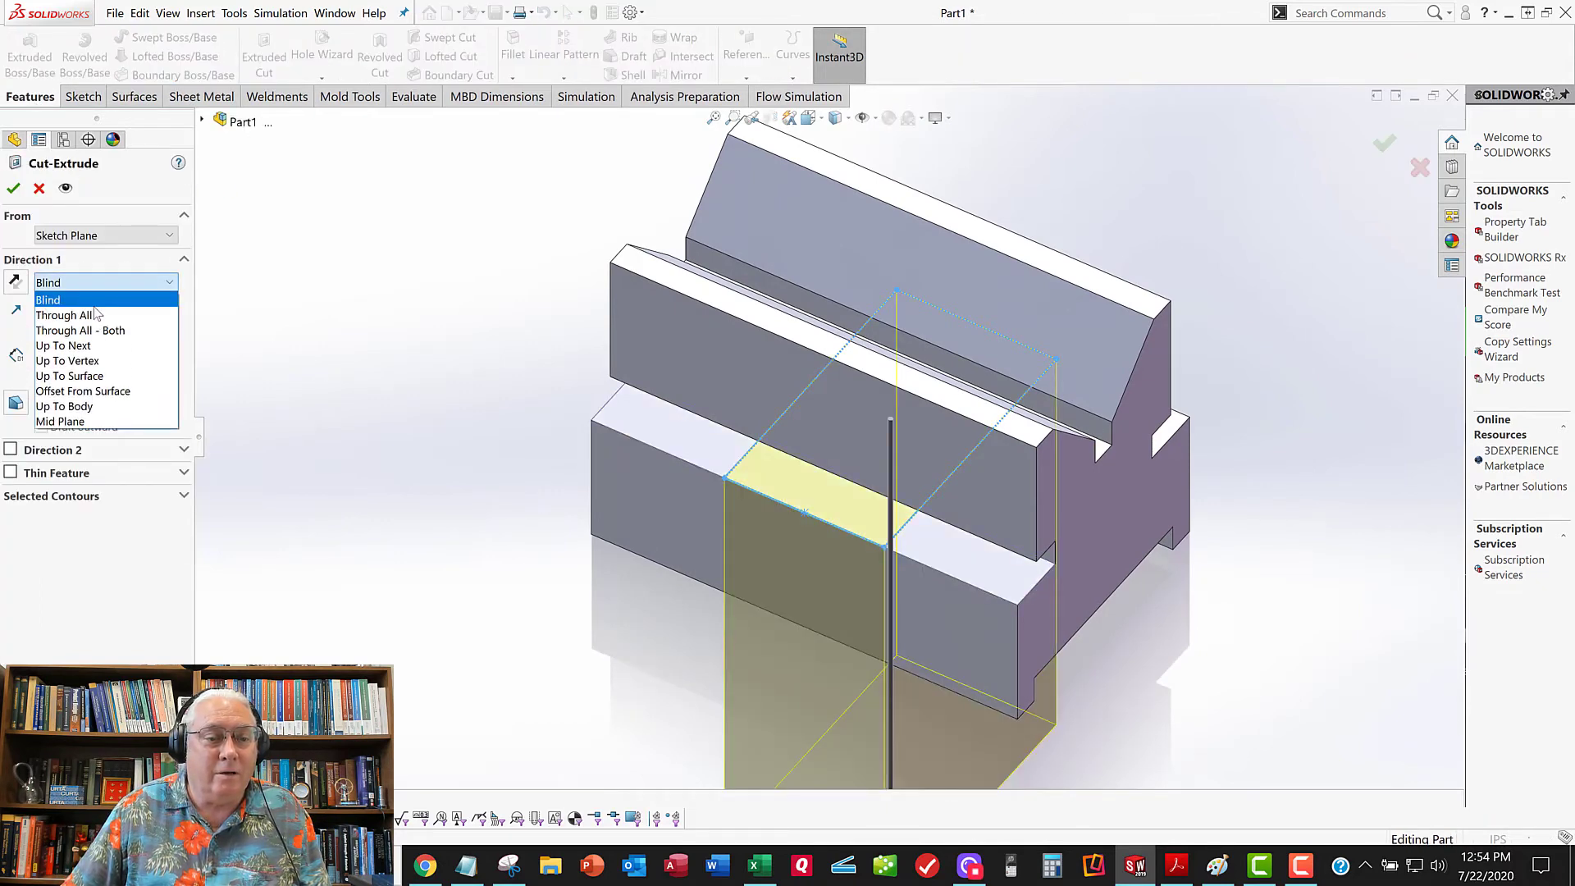
pyautogui.click(92, 316)
pyautogui.moveTo(584, 385); pyautogui.dragTo(577, 242, button='middle')
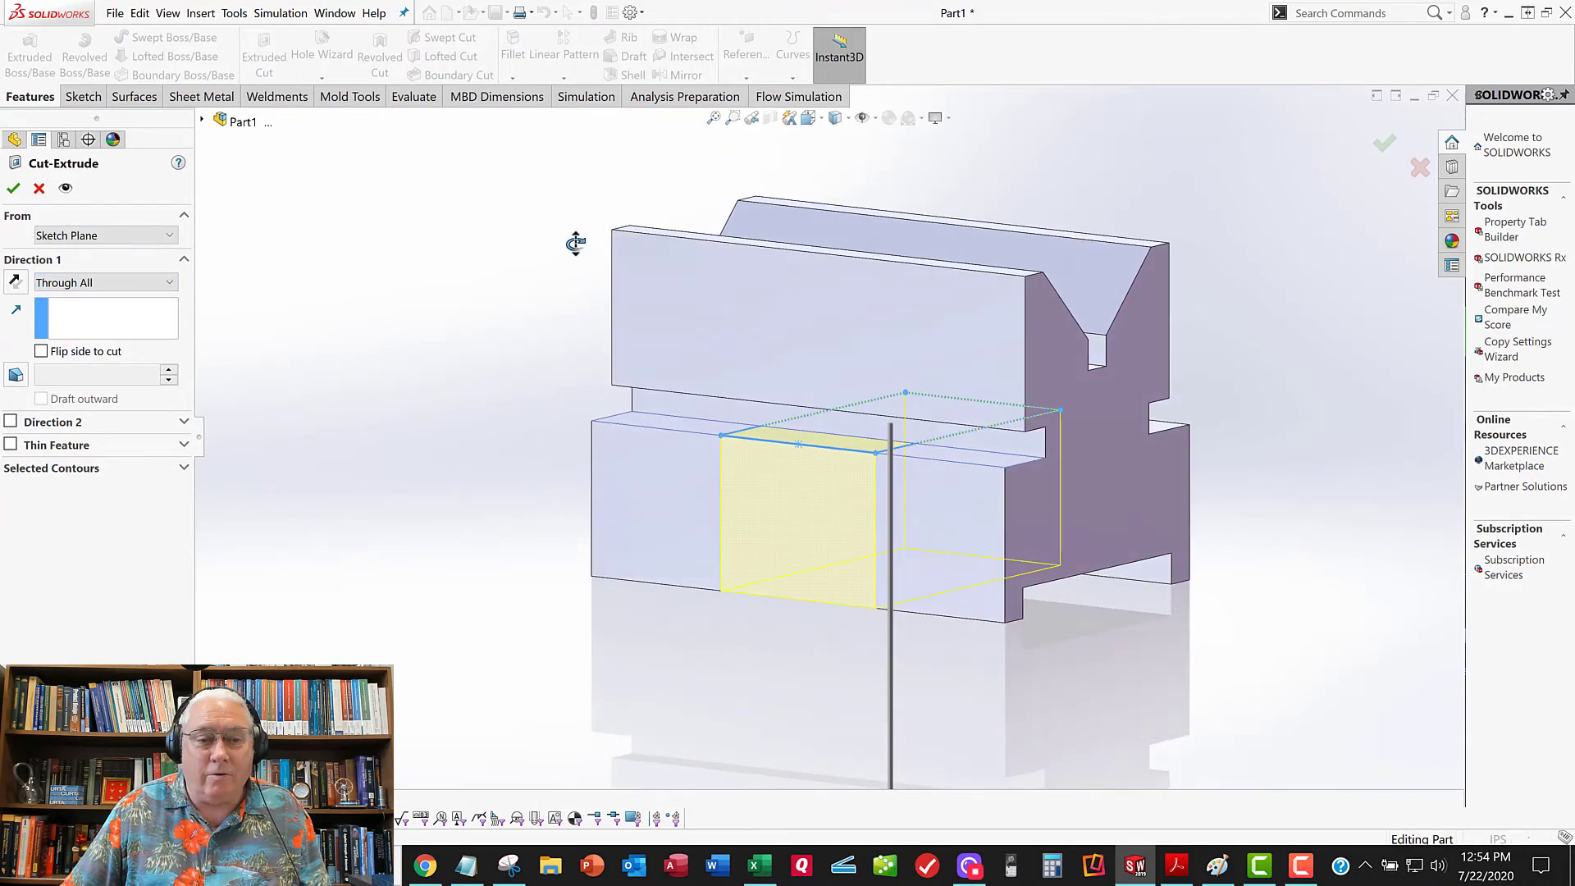
pyautogui.click(15, 281)
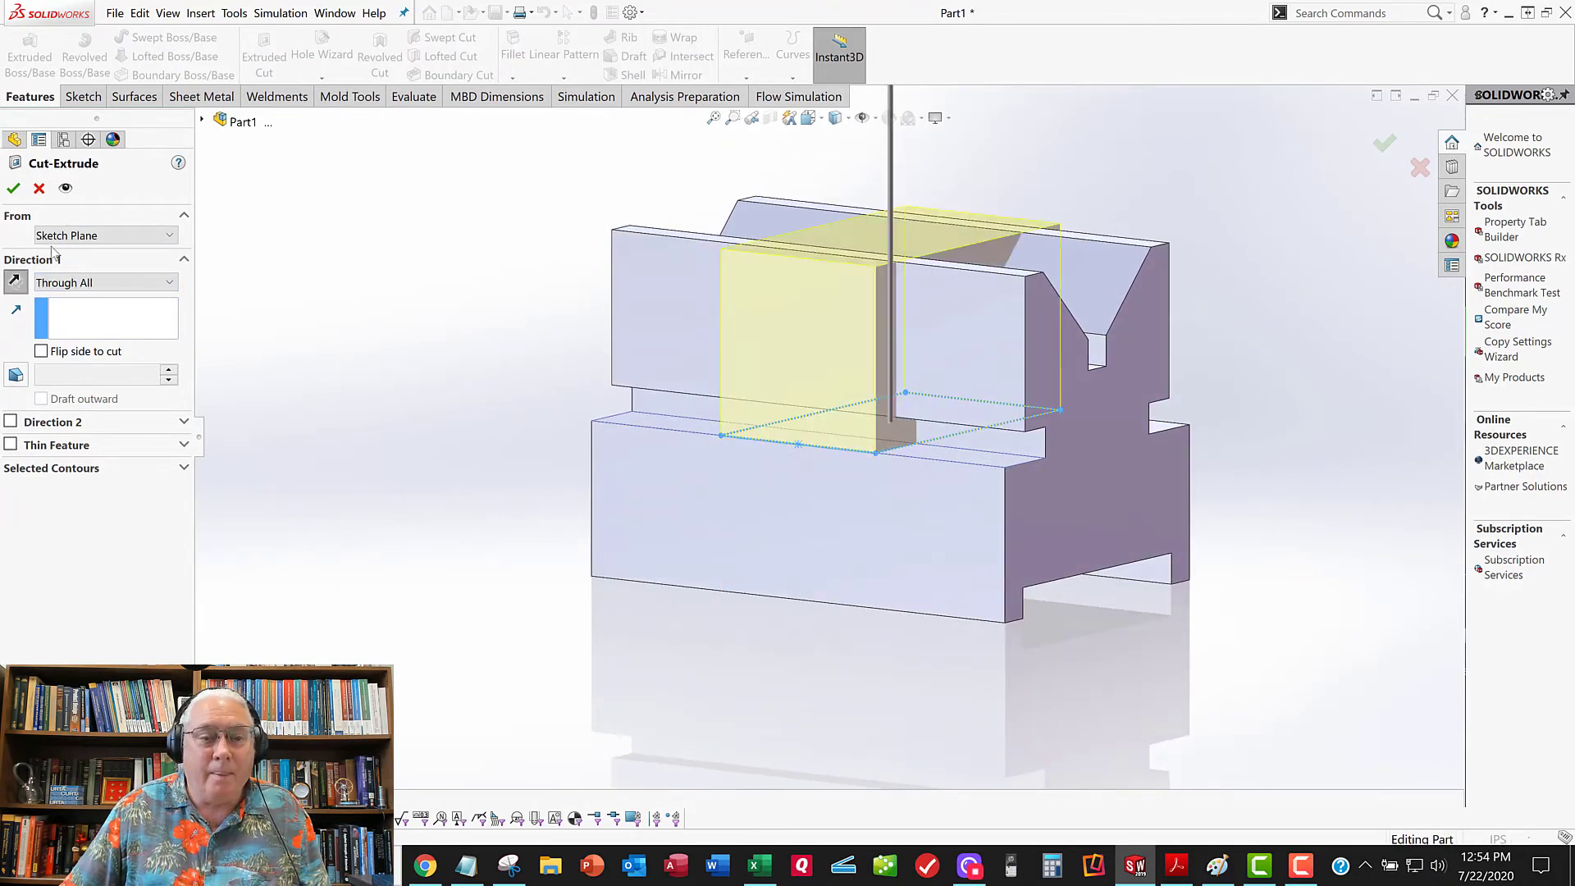
pyautogui.click(14, 188)
pyautogui.moveTo(703, 435); pyautogui.dragTo(569, 366, button='middle')
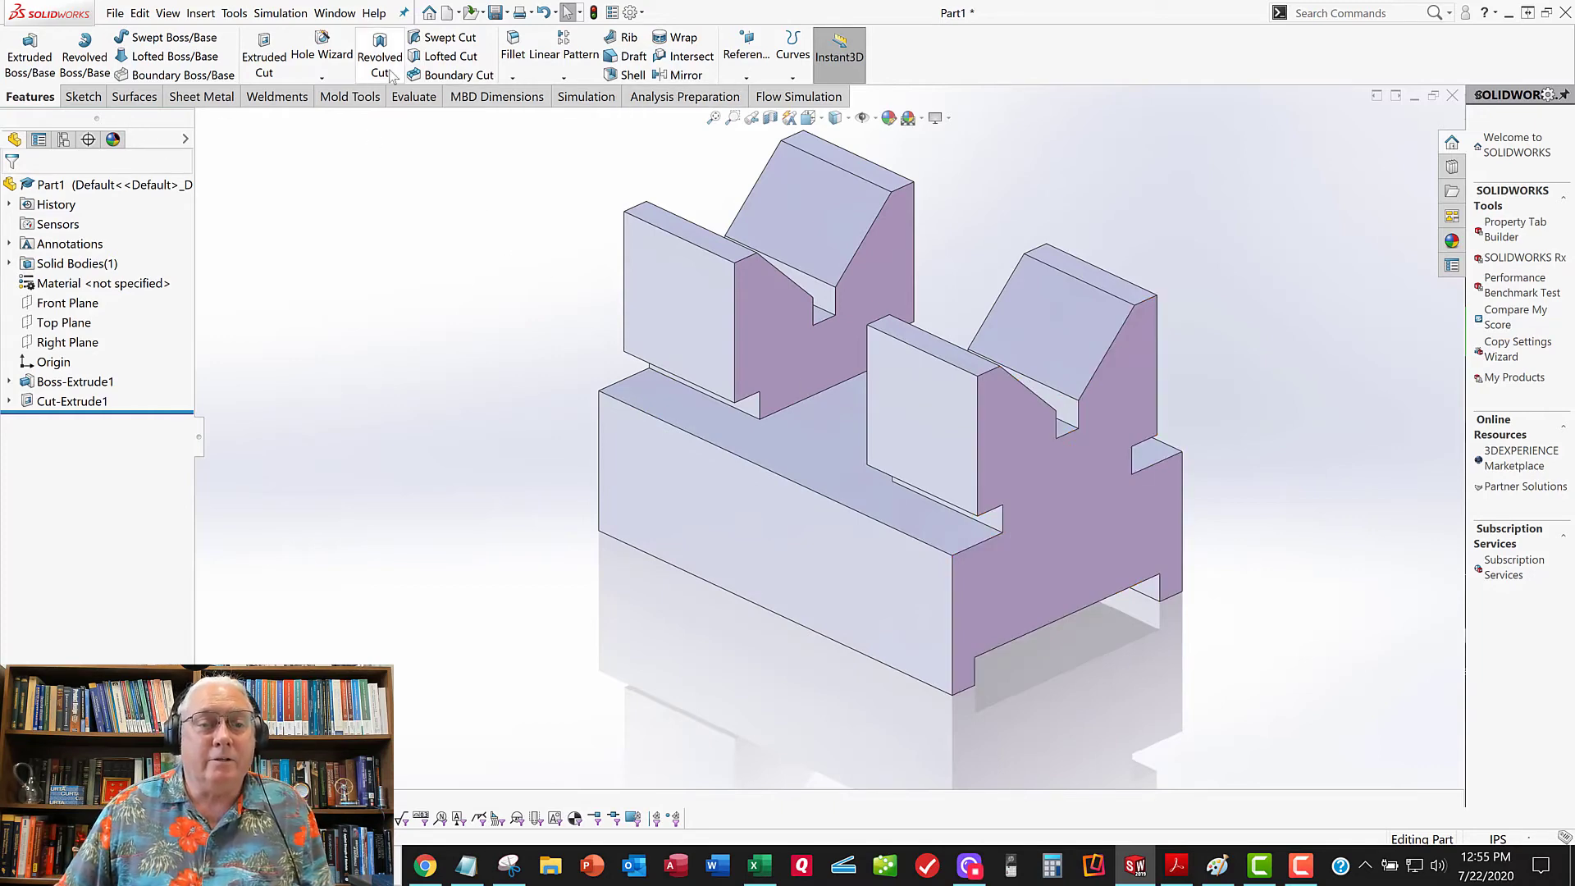
# Set up a Hole Wizard tapped hole to the ANSI Inch standard, size 3/8-16, with a Blind end condition
pyautogui.click(321, 50)
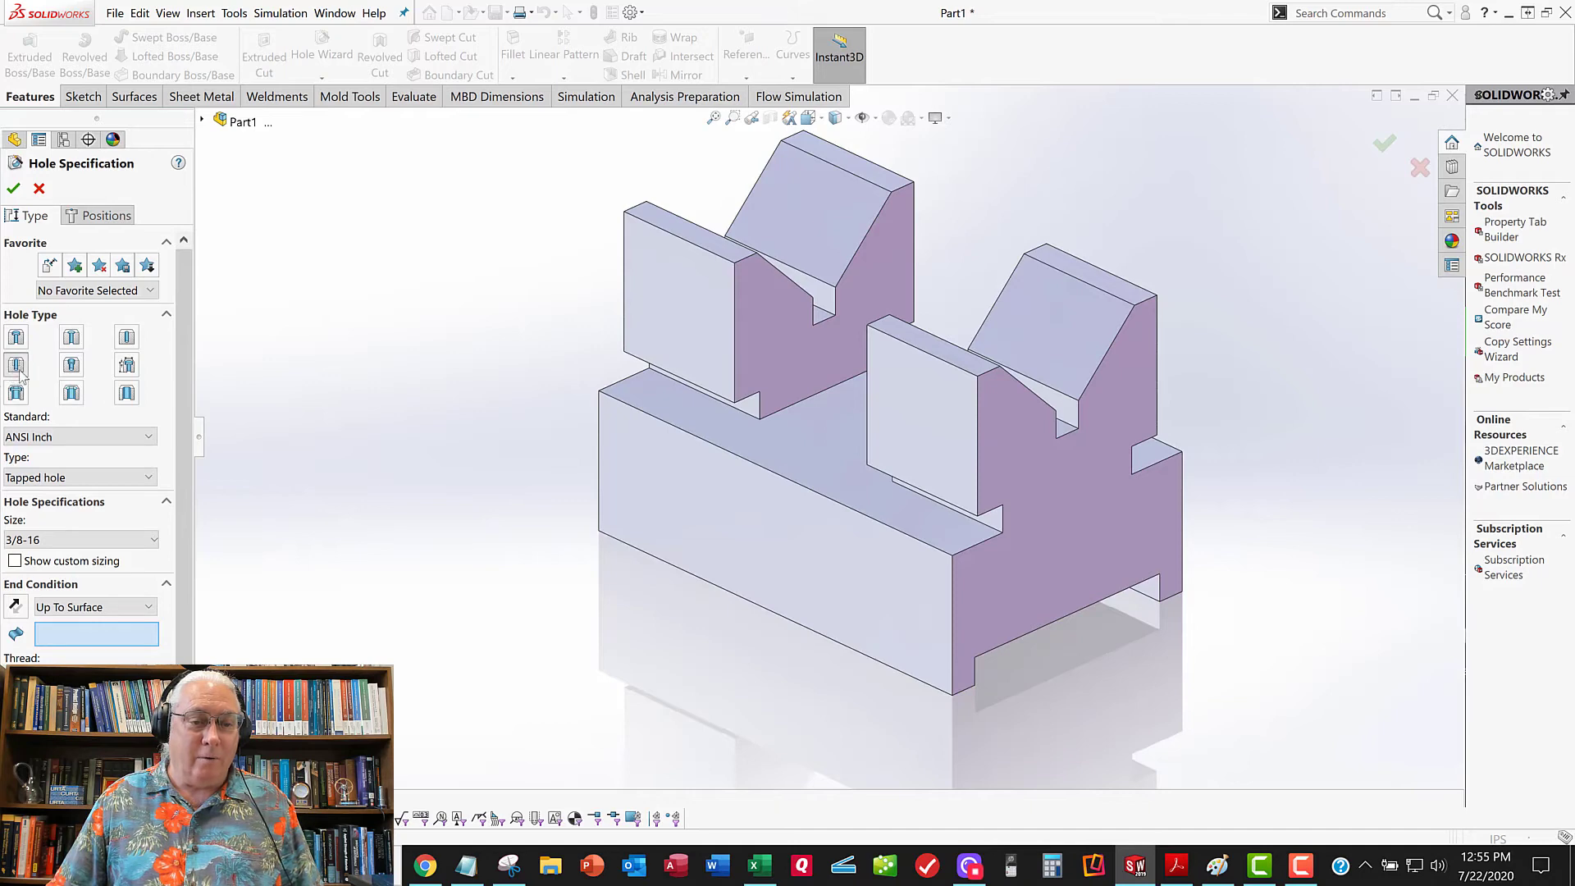
pyautogui.click(57, 437)
pyautogui.click(55, 456)
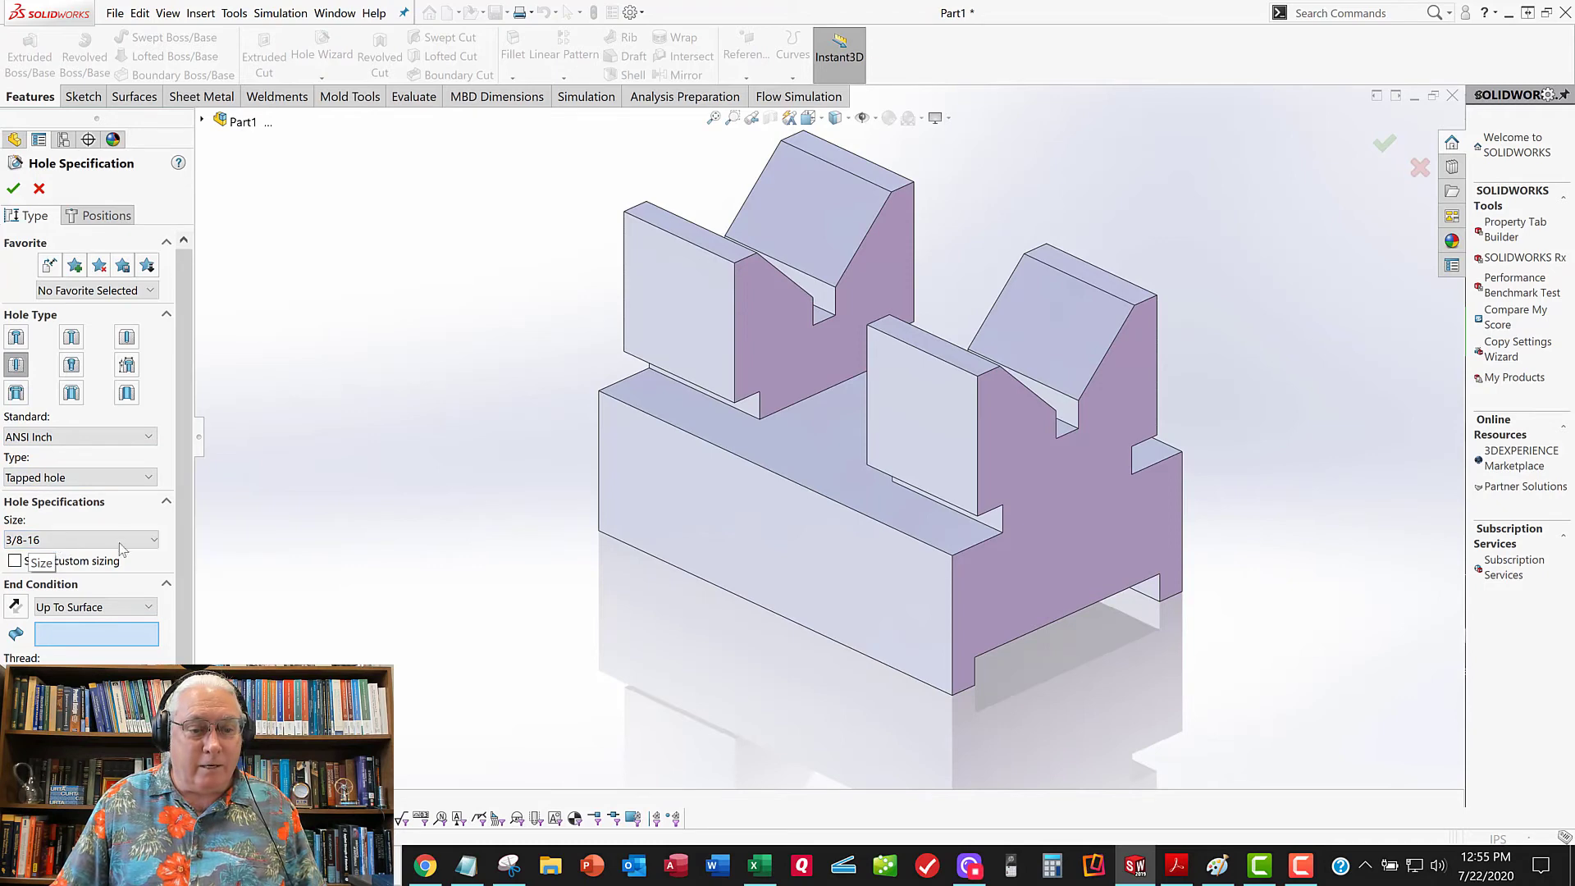
pyautogui.scroll(-2, 185, 525)
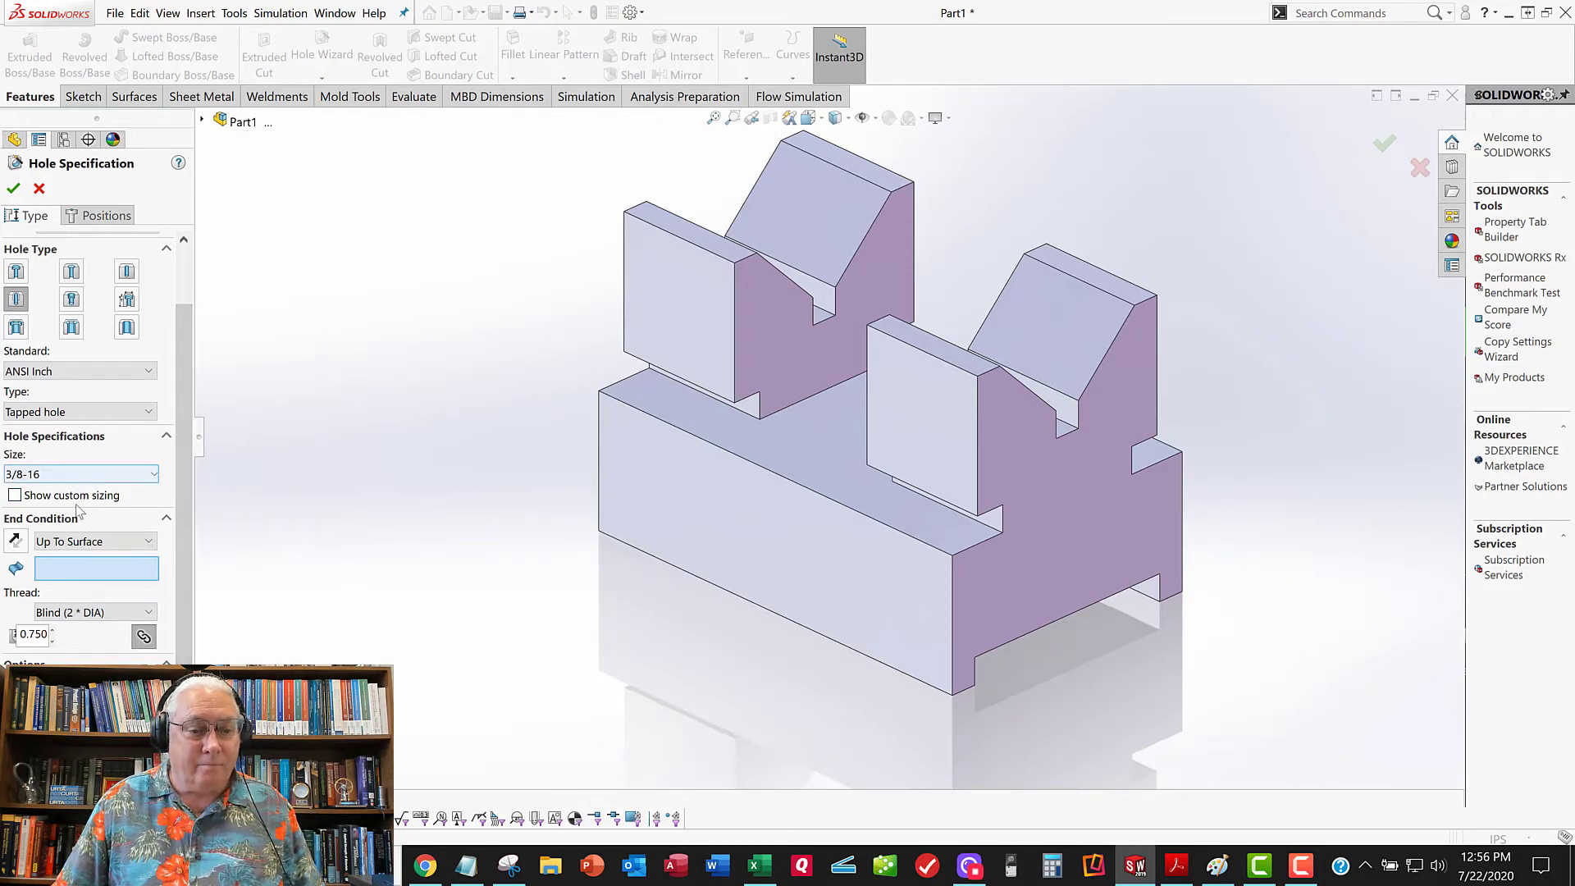
pyautogui.click(80, 541)
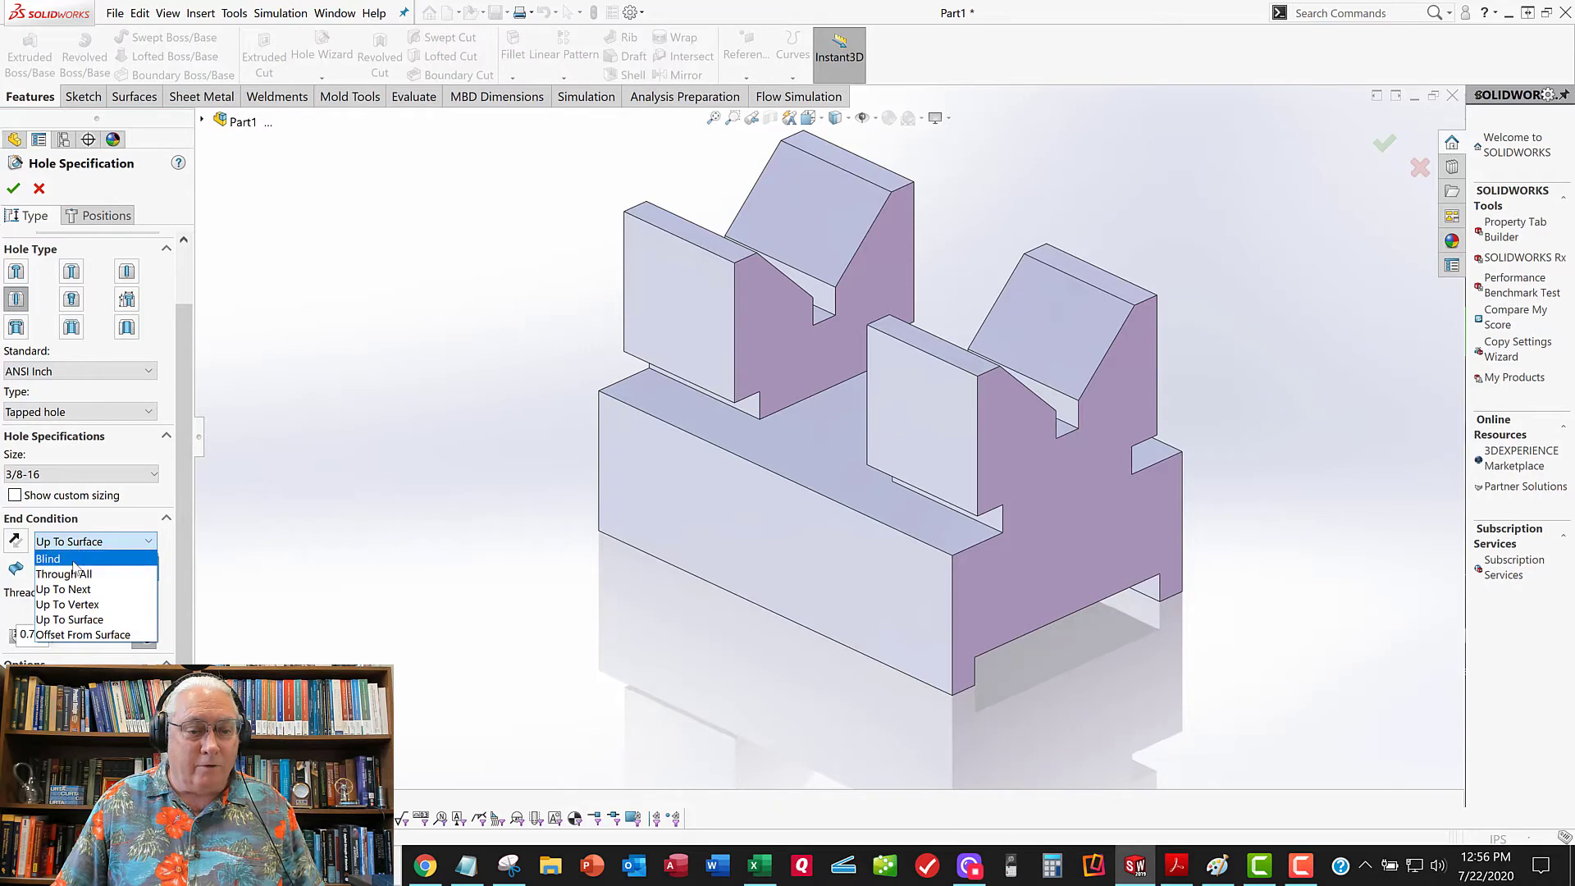
pyautogui.click(78, 558)
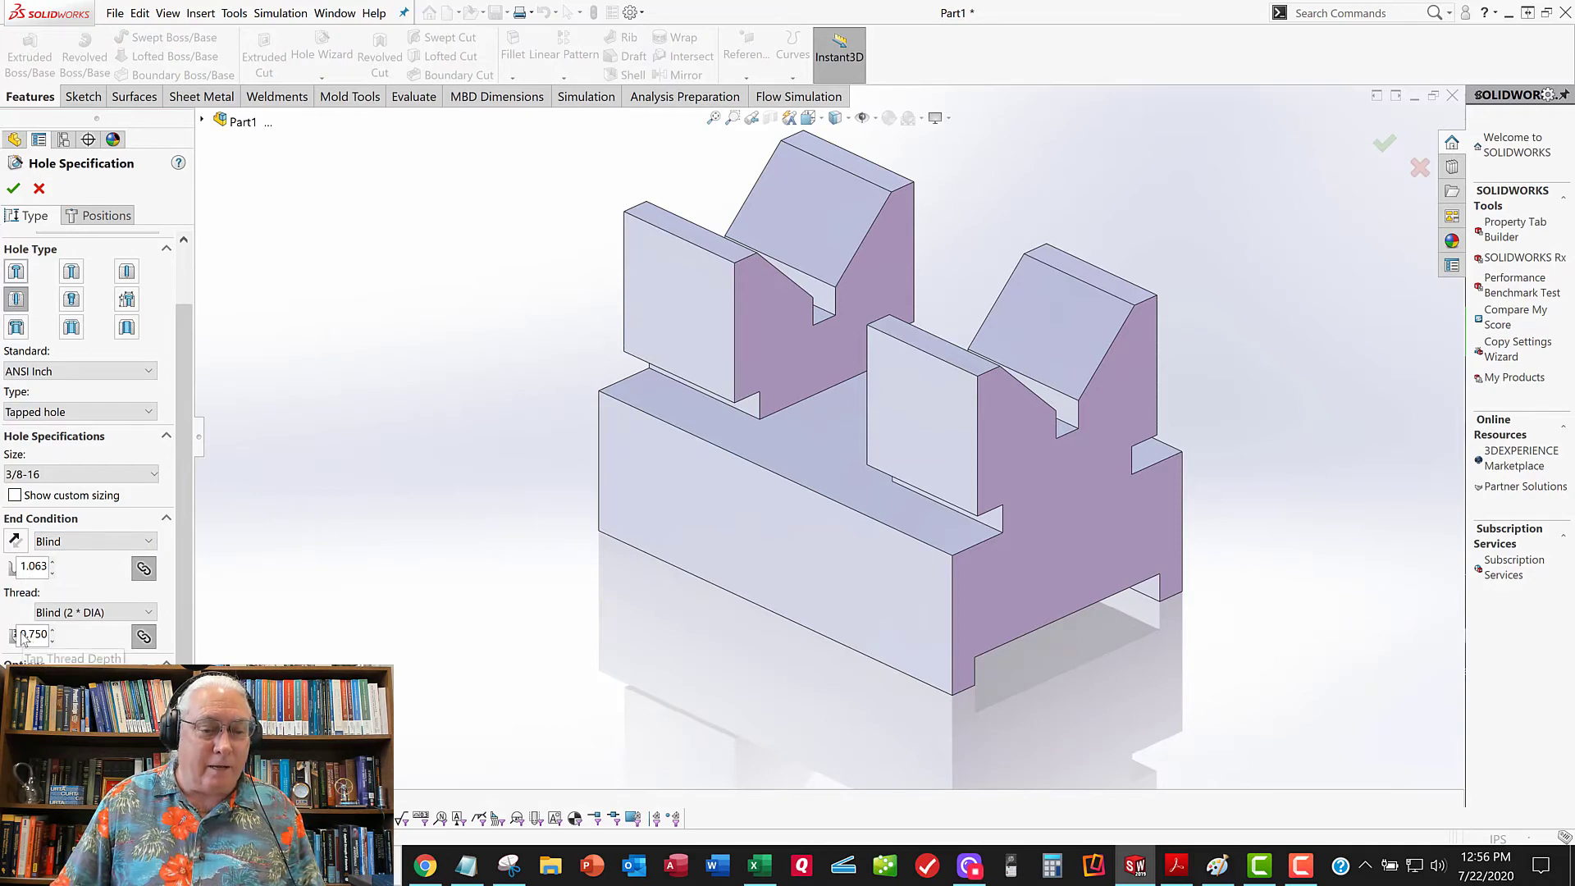
# Set the tap thread depth to 0.625 in
pyautogui.click(48, 632)
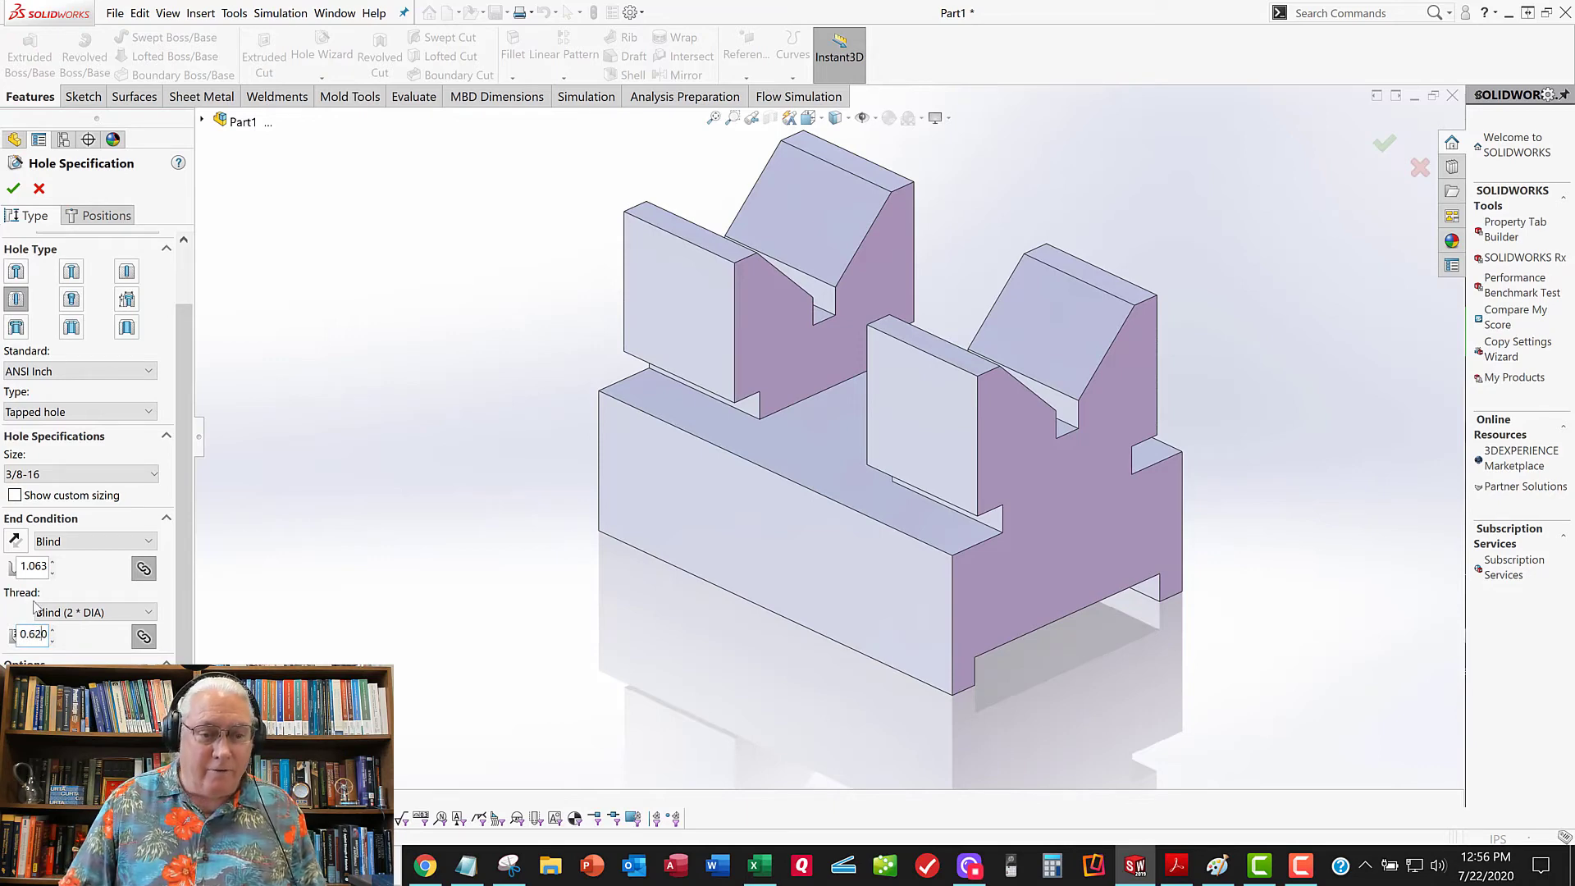
pyautogui.press('BackSpace')
pyautogui.write('5')
pyautogui.press('Return')
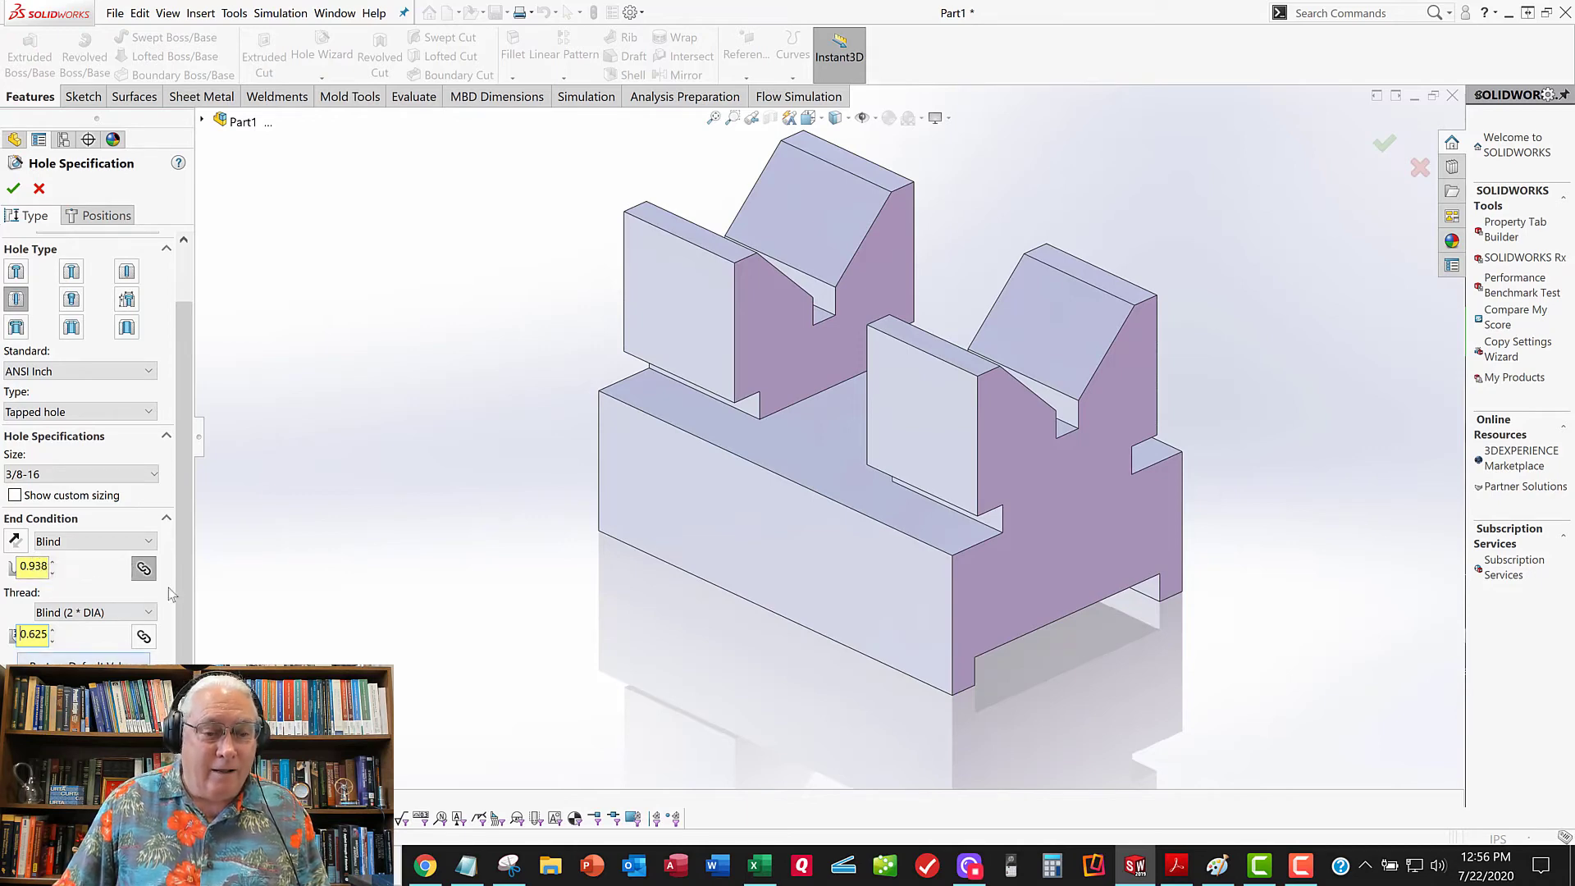
pyautogui.scroll(-1, 124, 566)
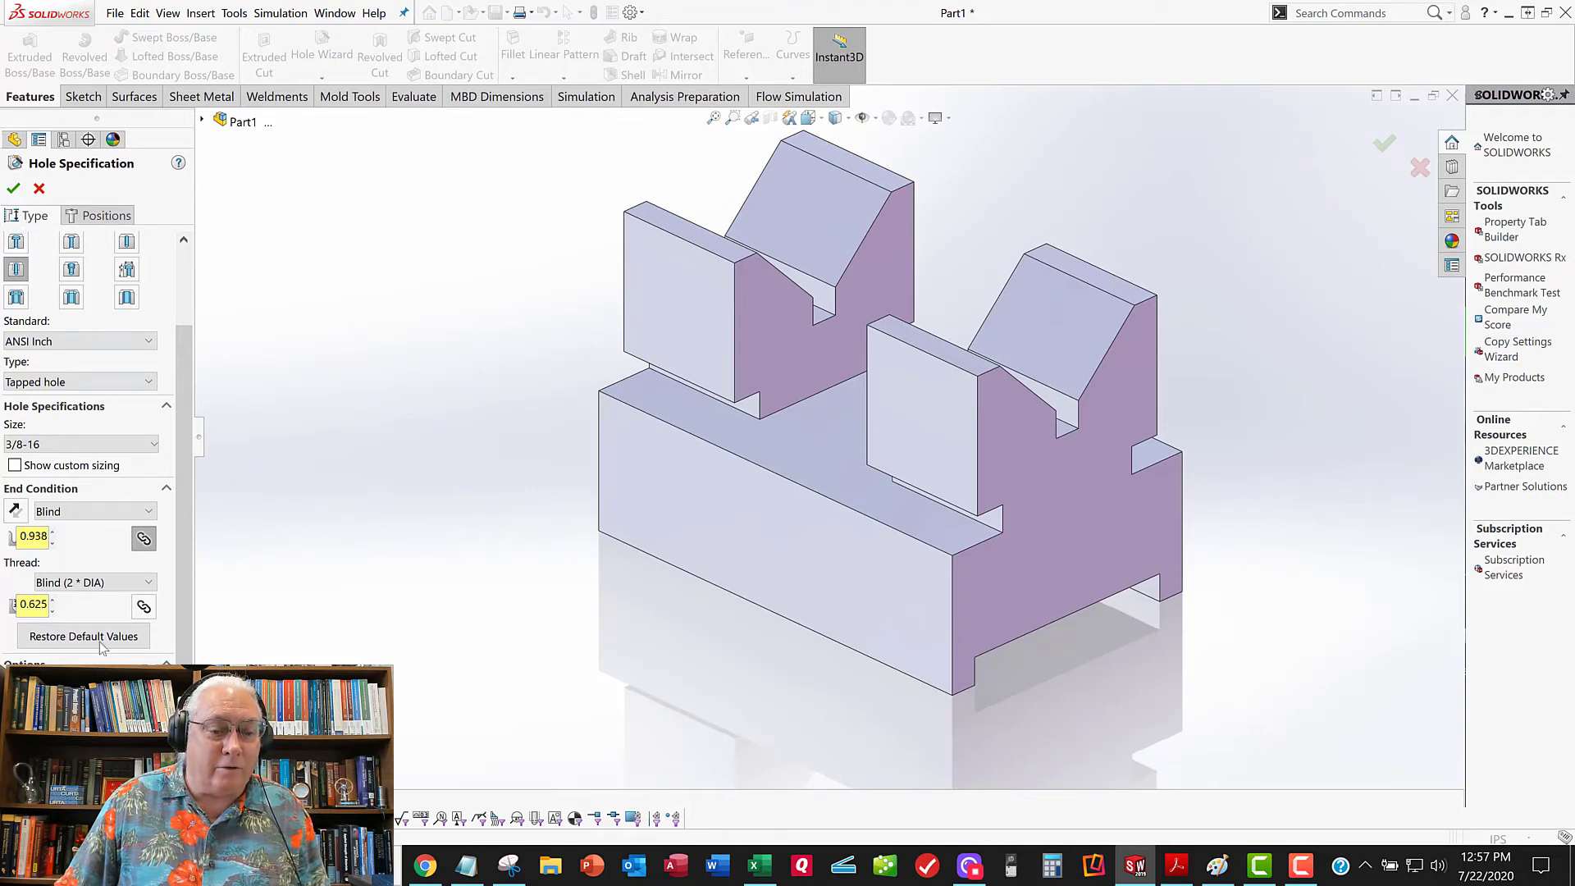
# Place the tapped hole on the block's end face, directly above the sketch origin, and create it
pyautogui.click(100, 218)
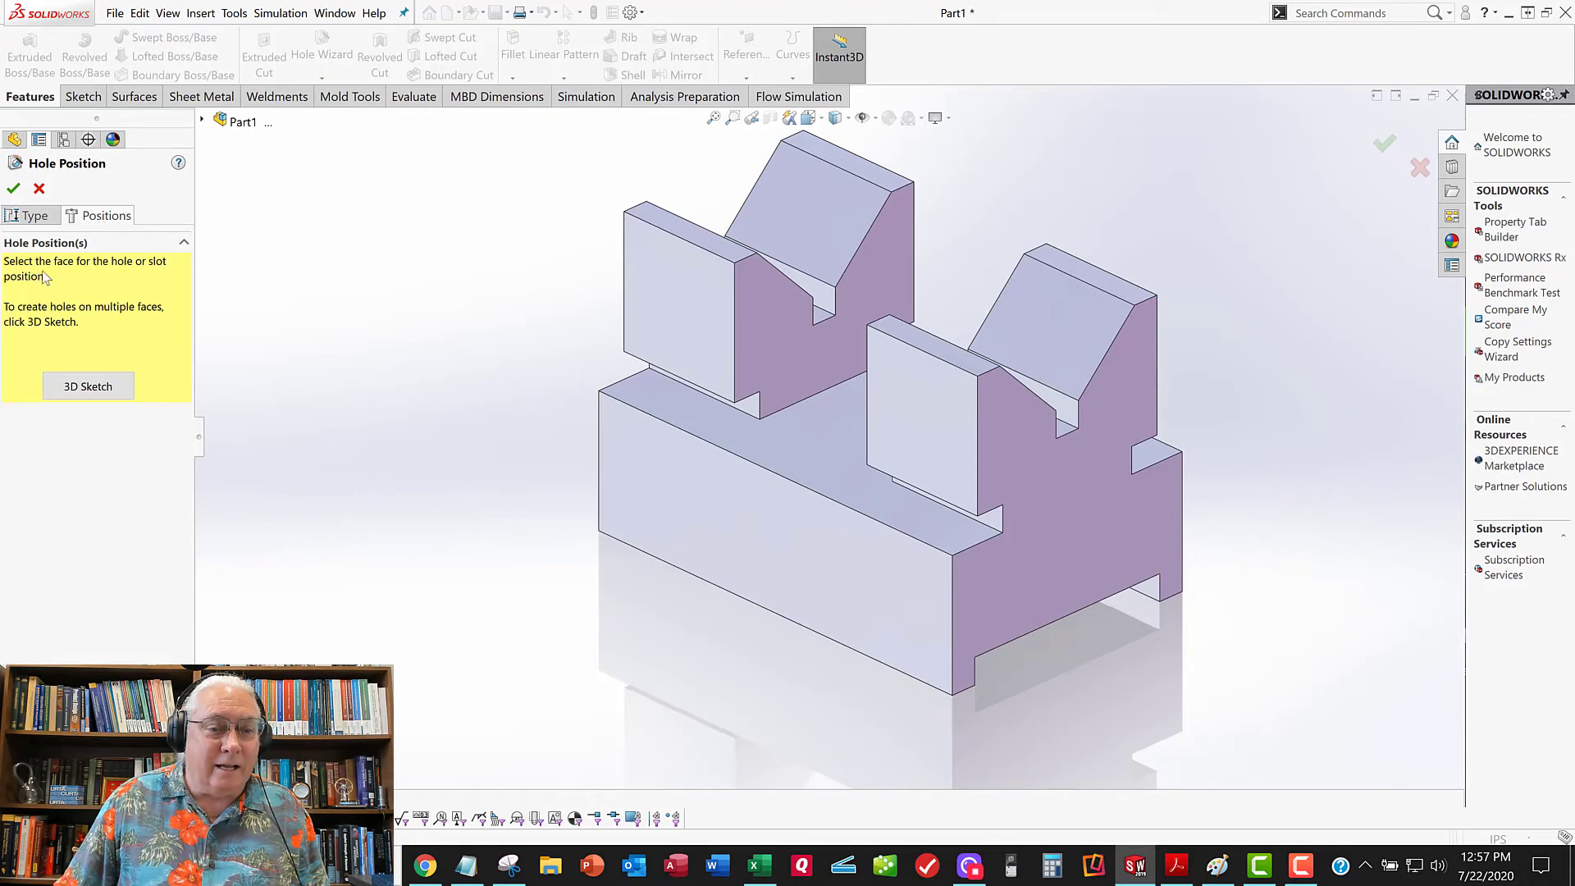
pyautogui.click(1088, 538)
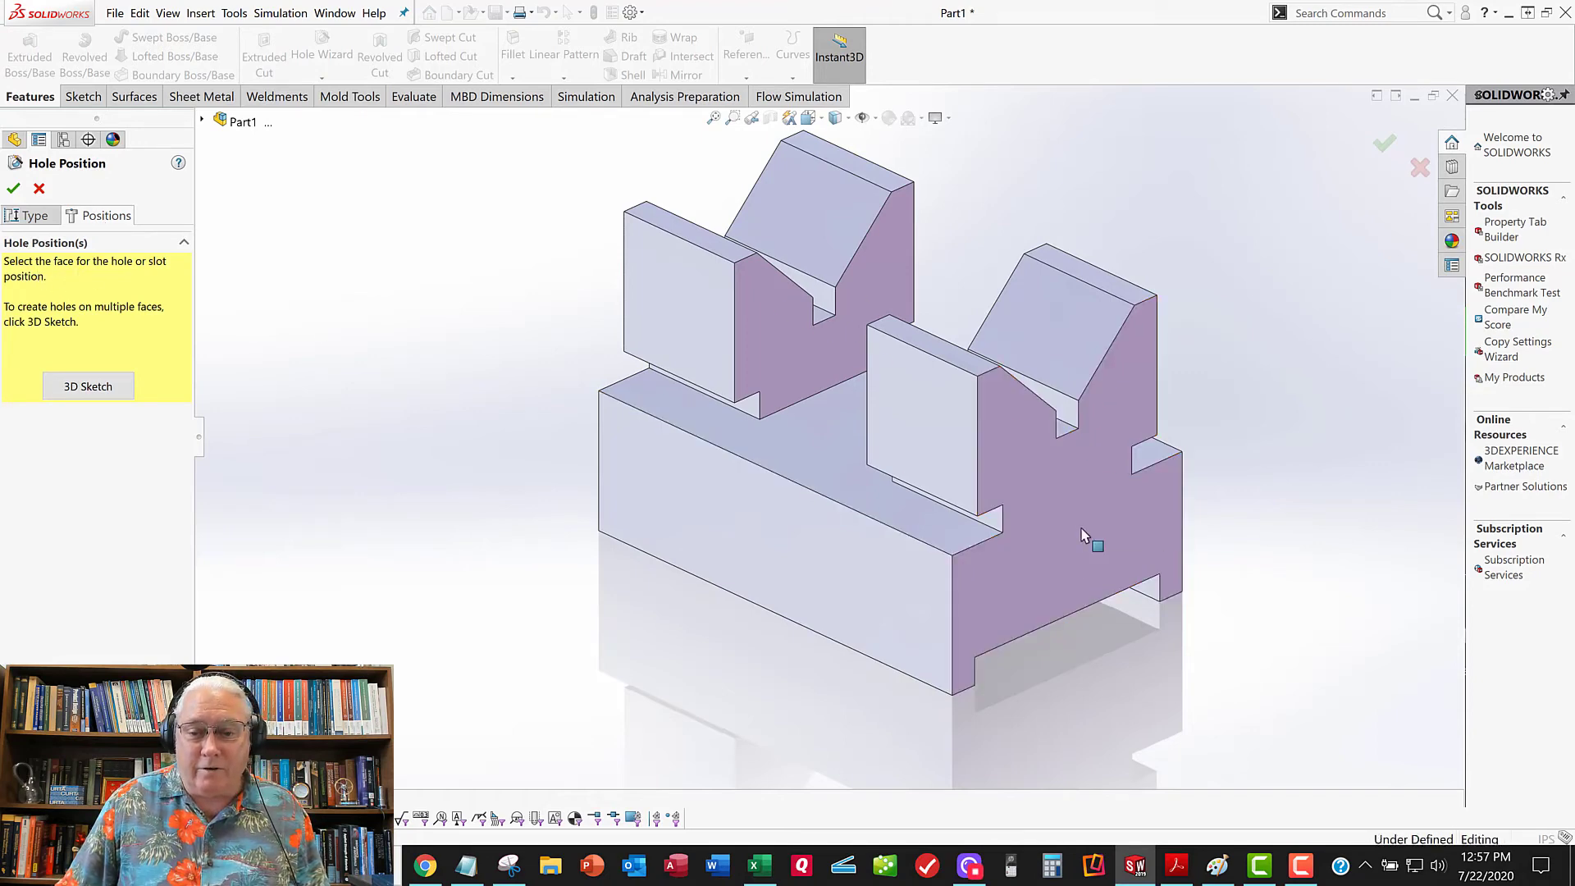
pyautogui.click(661, 439)
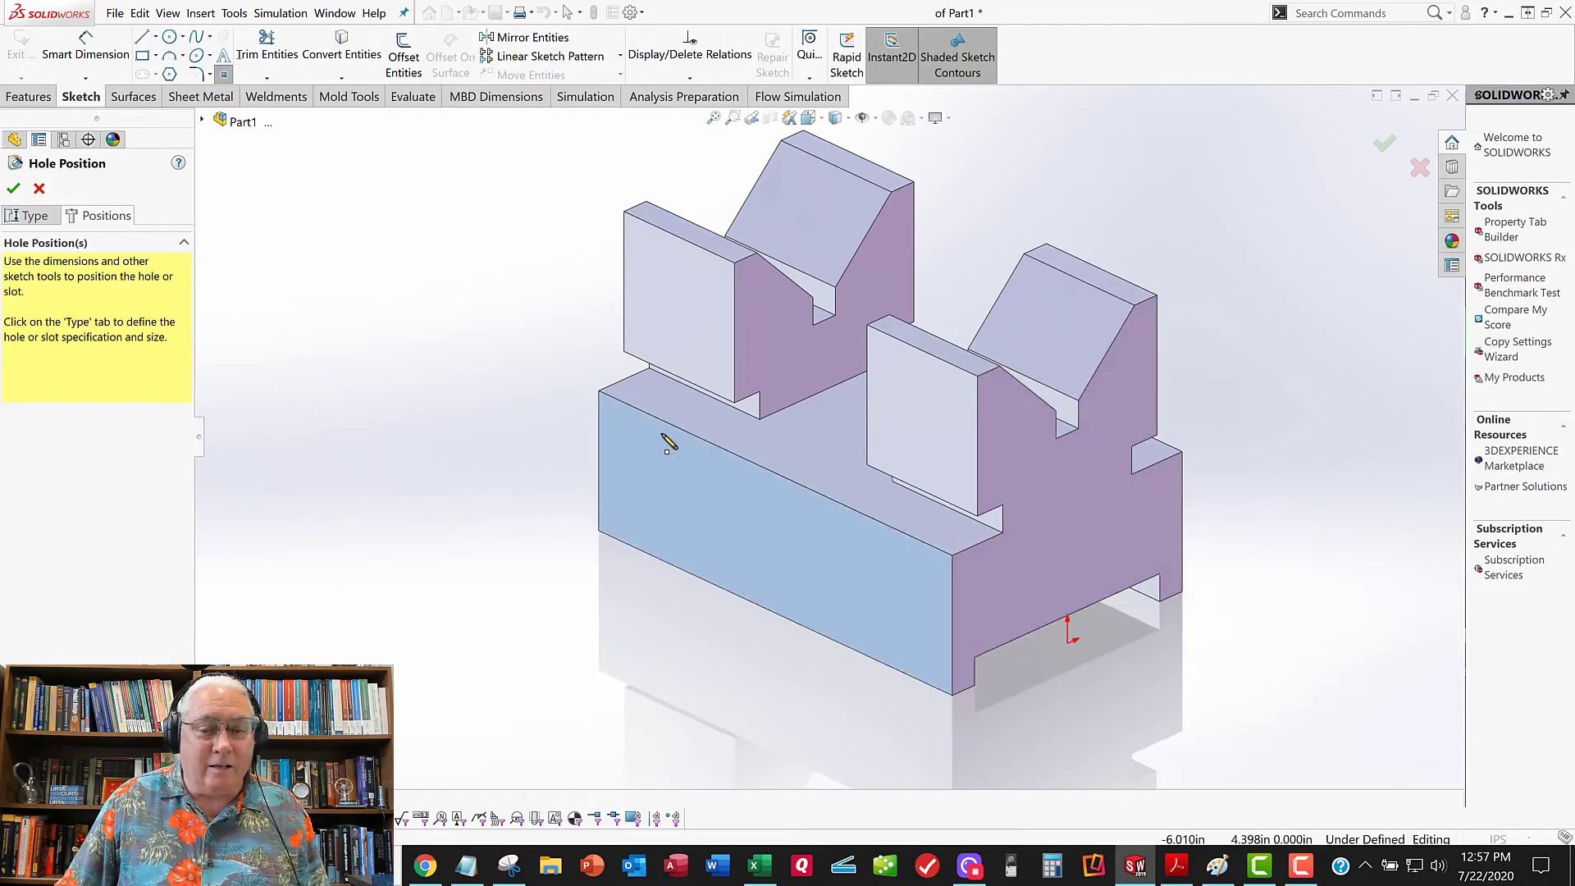
pyautogui.click(1067, 555)
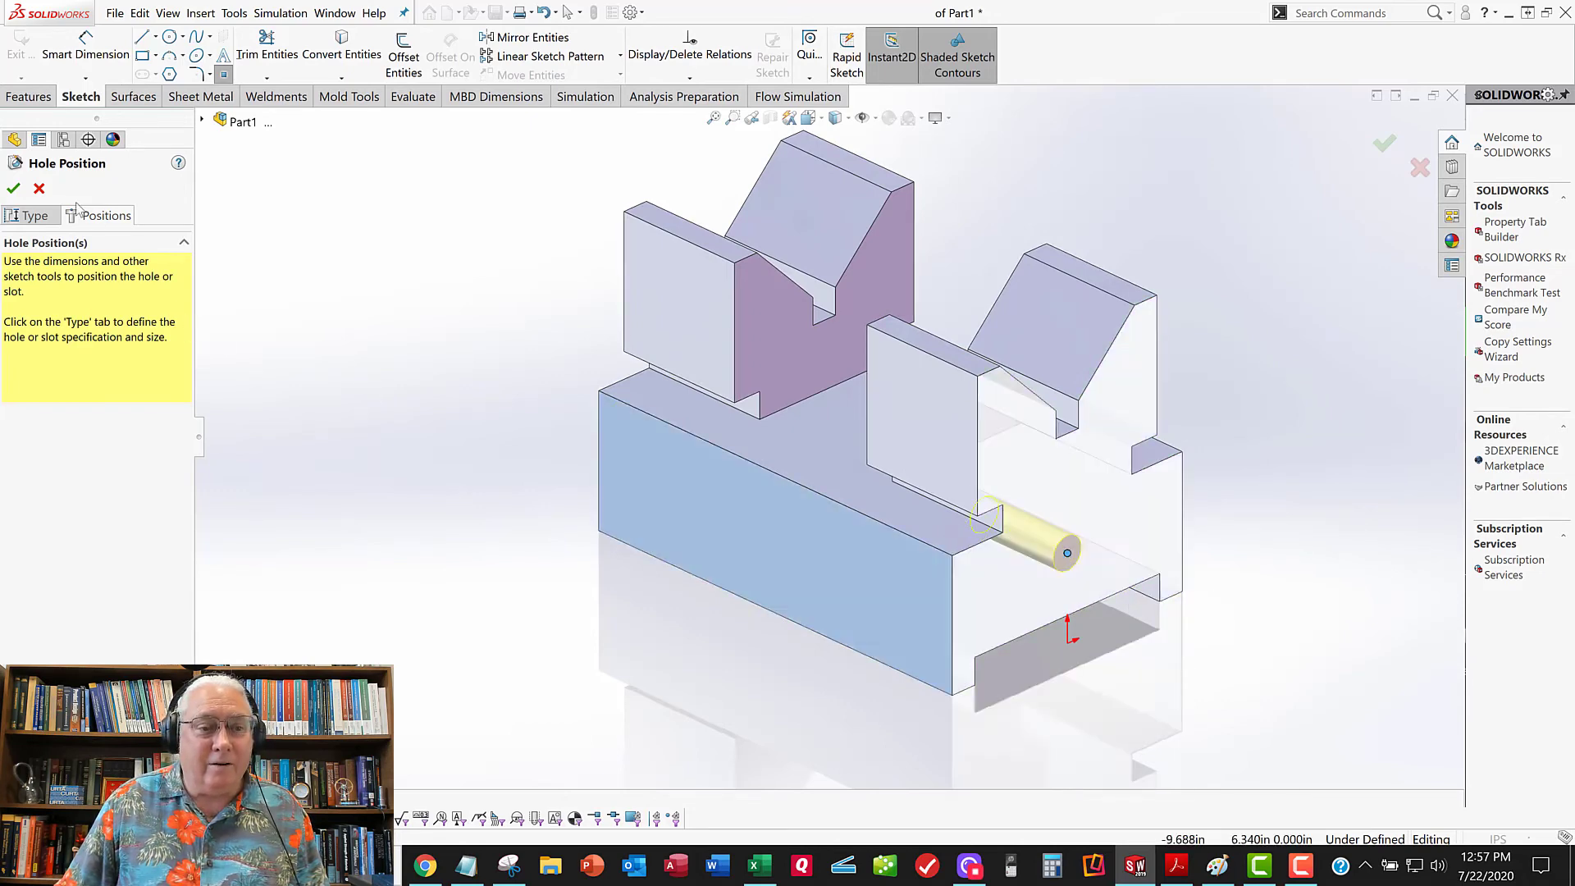
pyautogui.click(11, 189)
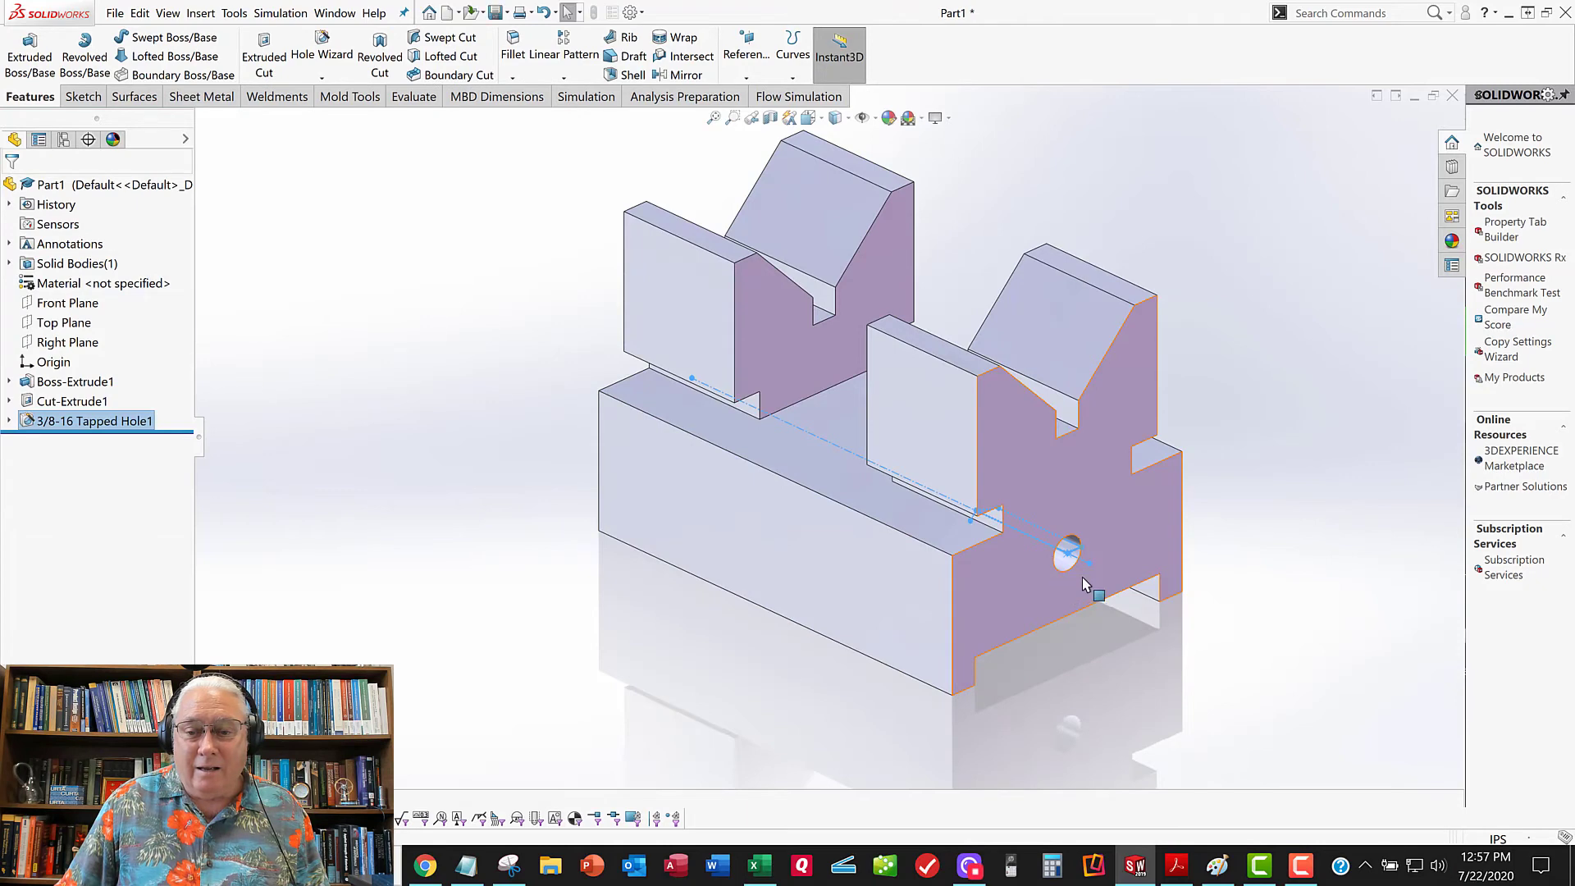
# Examine the tapped hole on the end face and the two sketches listed under its feature
pyautogui.scroll(-3, 1045, 584)
pyautogui.moveTo(1009, 553); pyautogui.dragTo(1059, 563, button='middle')
pyautogui.scroll(-3, 1050, 574)
pyautogui.scroll(1, 1062, 553)
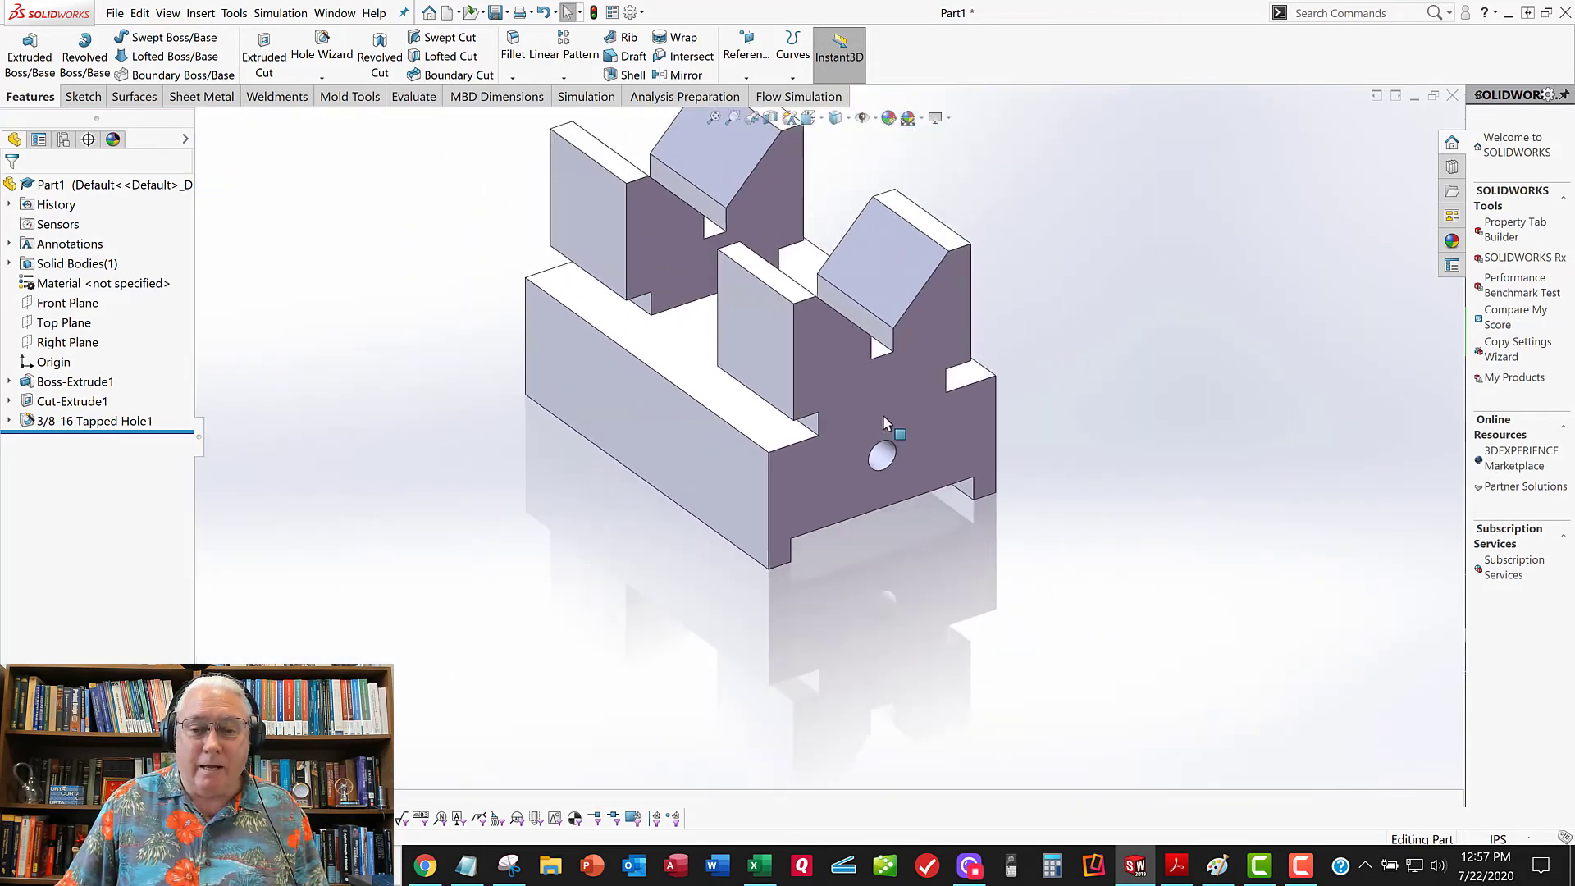
pyautogui.scroll(-3, 943, 402)
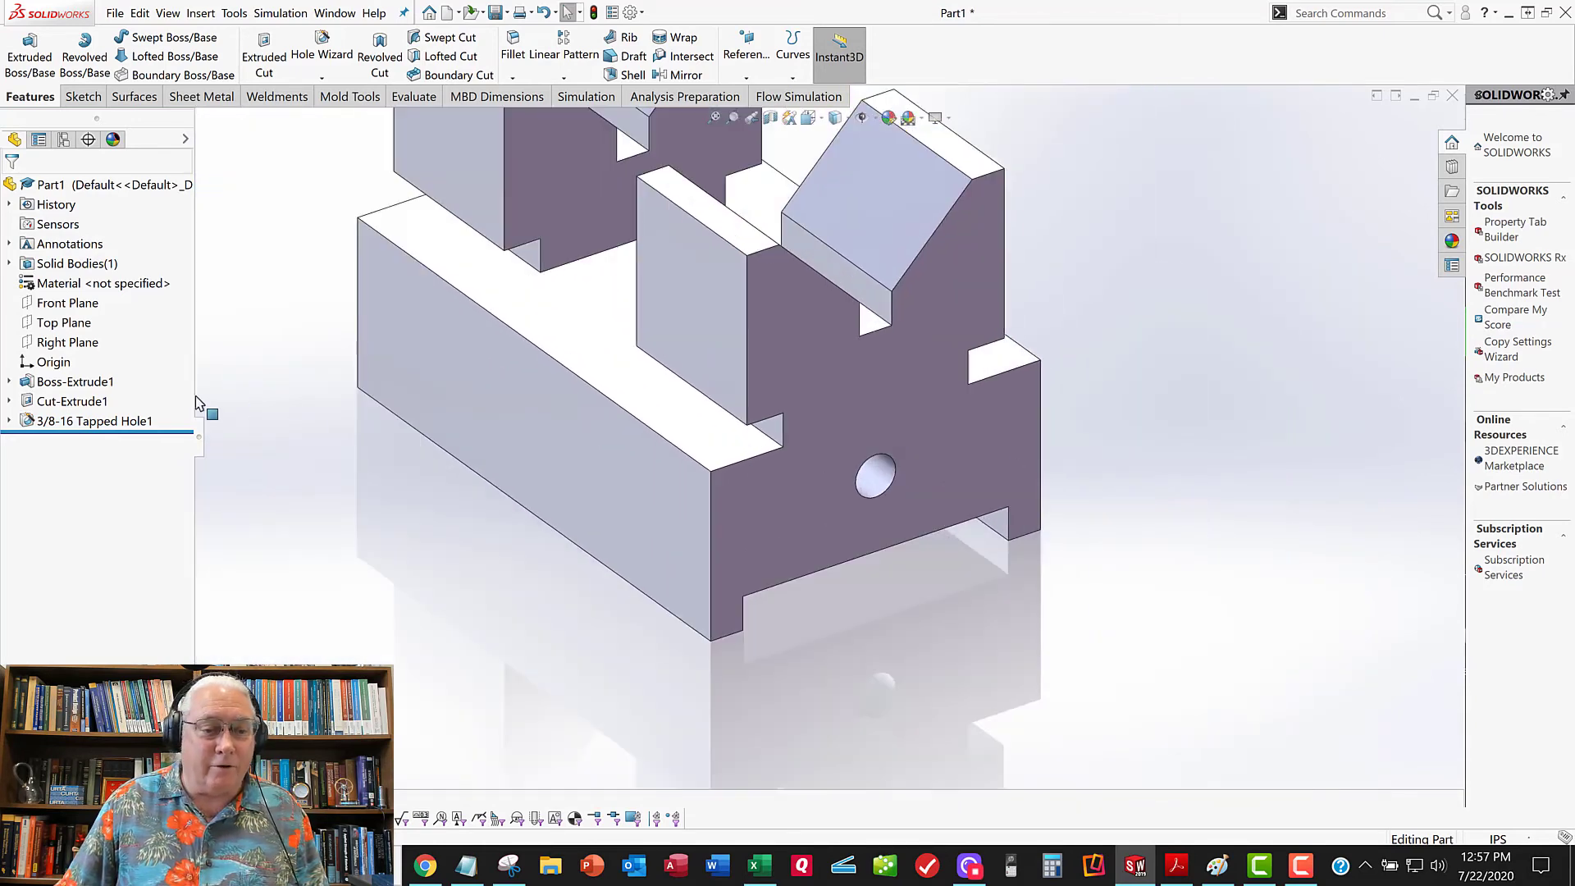
pyautogui.click(10, 420)
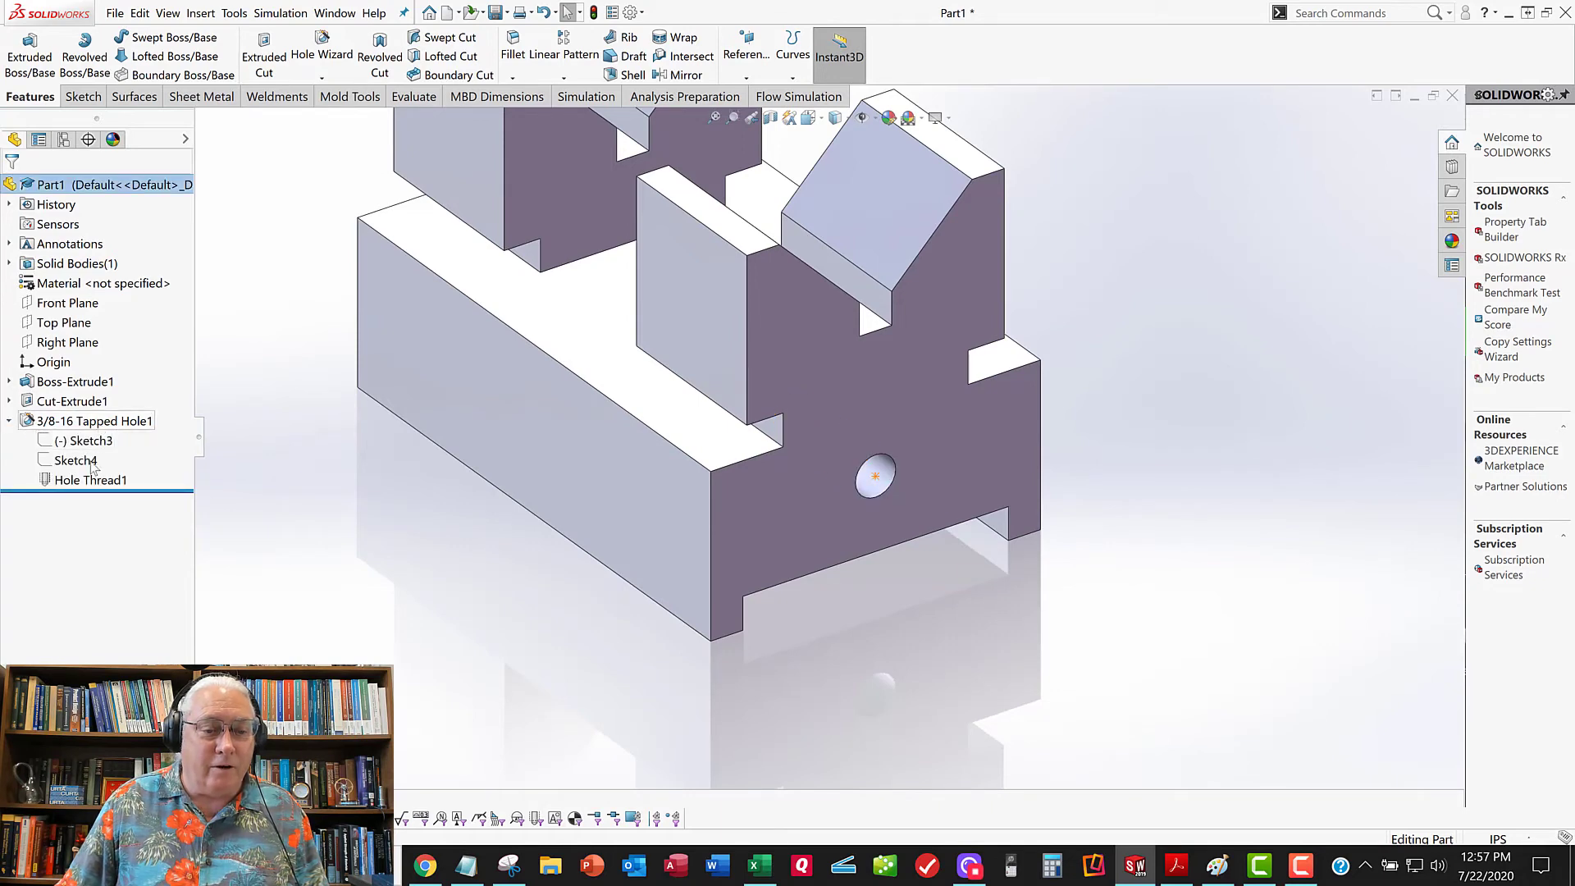
pyautogui.click(74, 460)
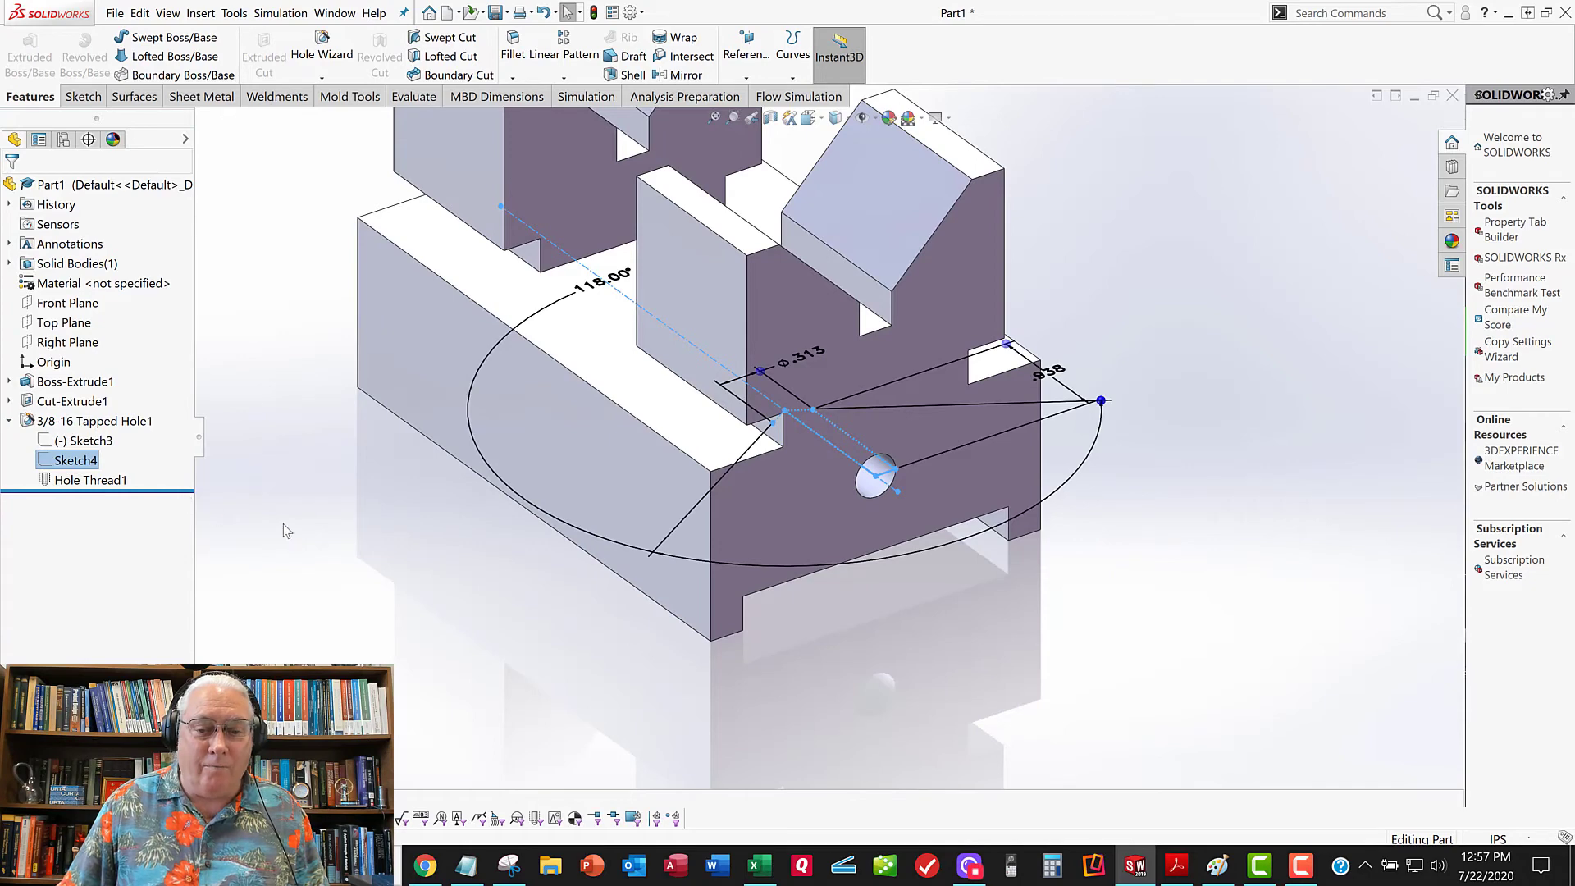
pyautogui.click(78, 447)
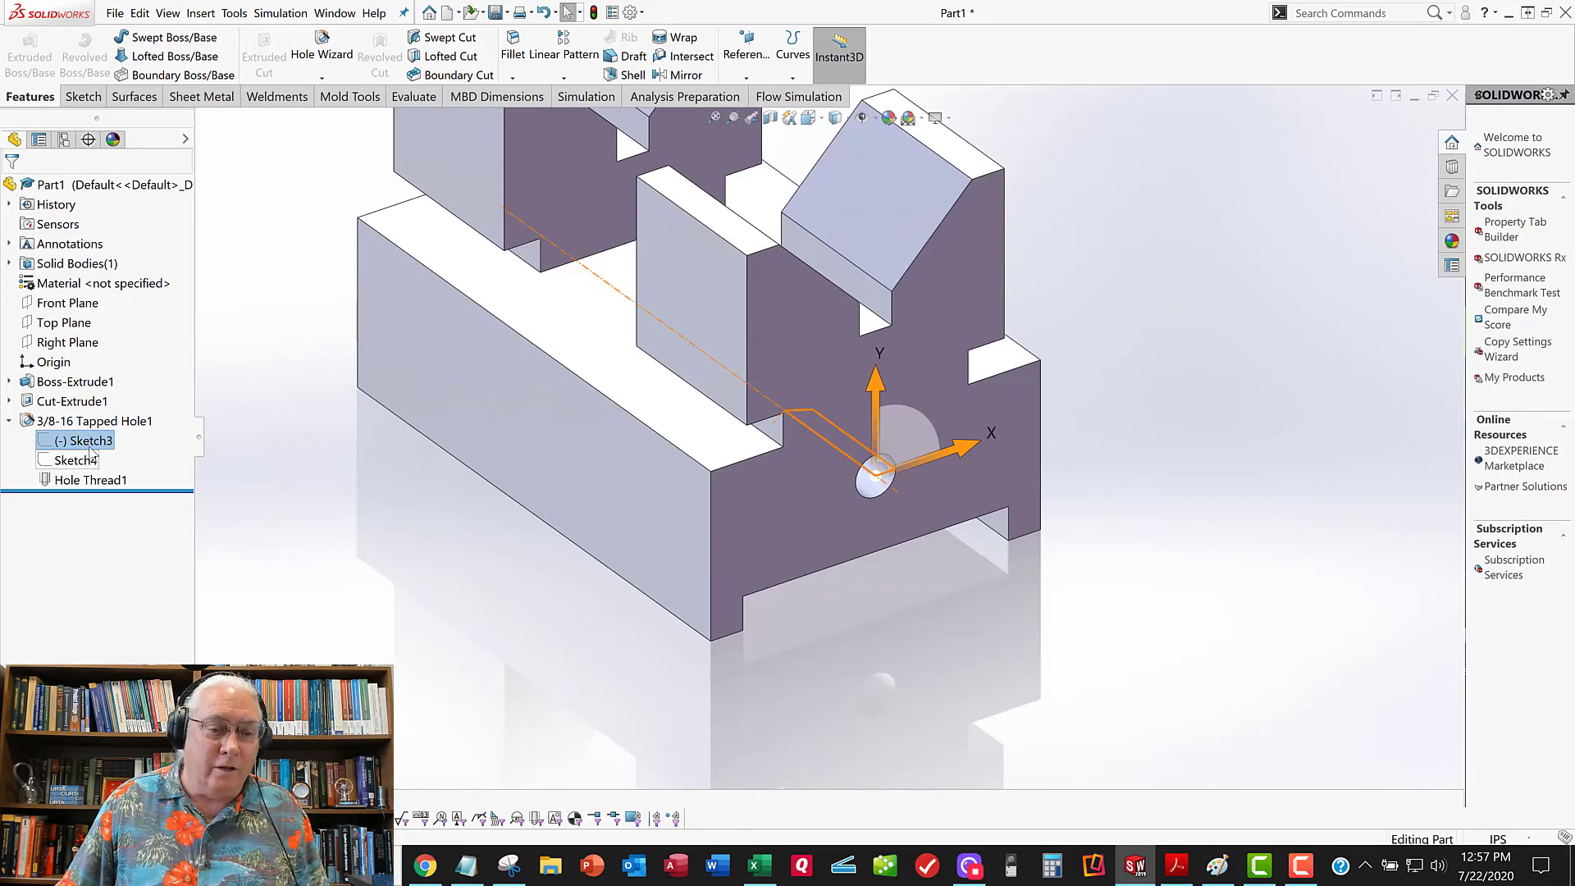
pyautogui.click(8, 421)
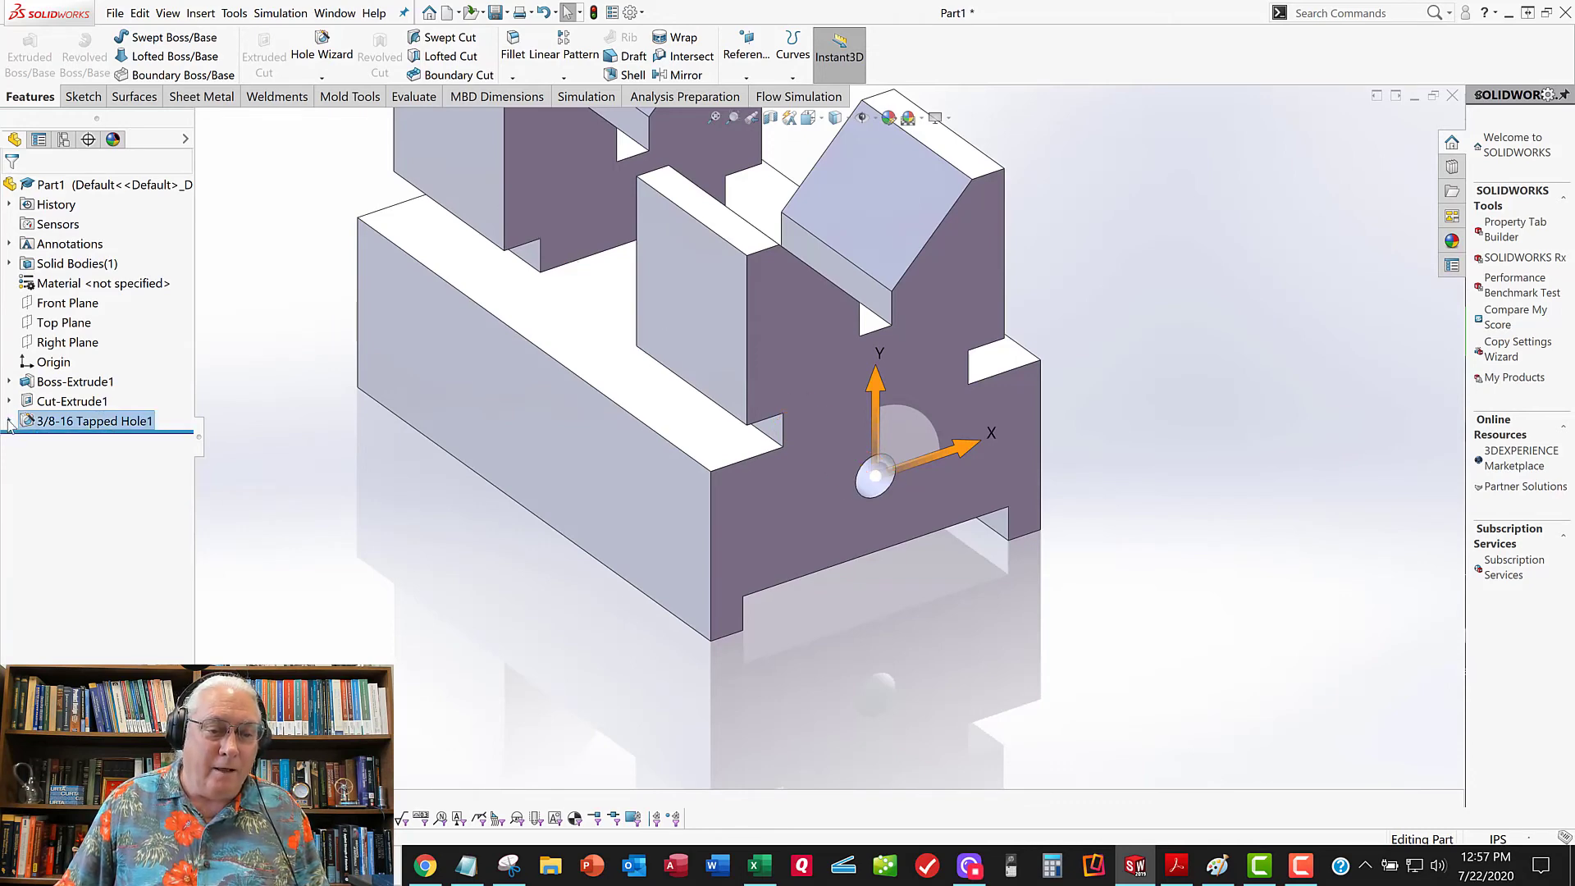
# Edit the tapped hole's position sketch and add a Vertical relation between the hole's centre point and the origin
pyautogui.click(9, 421)
pyautogui.rightClick(86, 447)
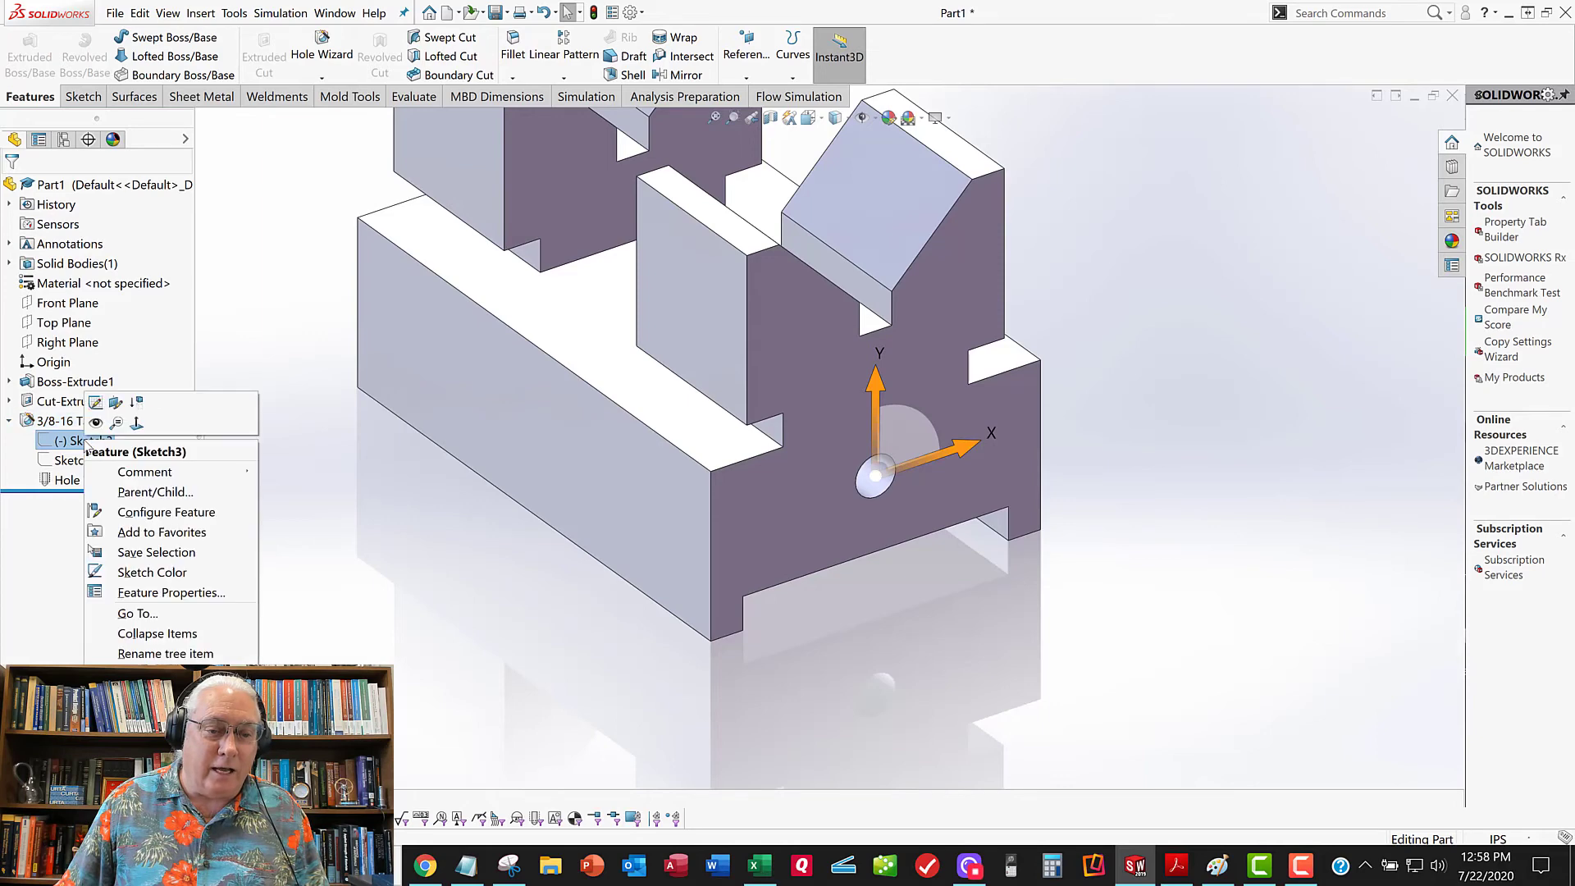
pyautogui.click(96, 403)
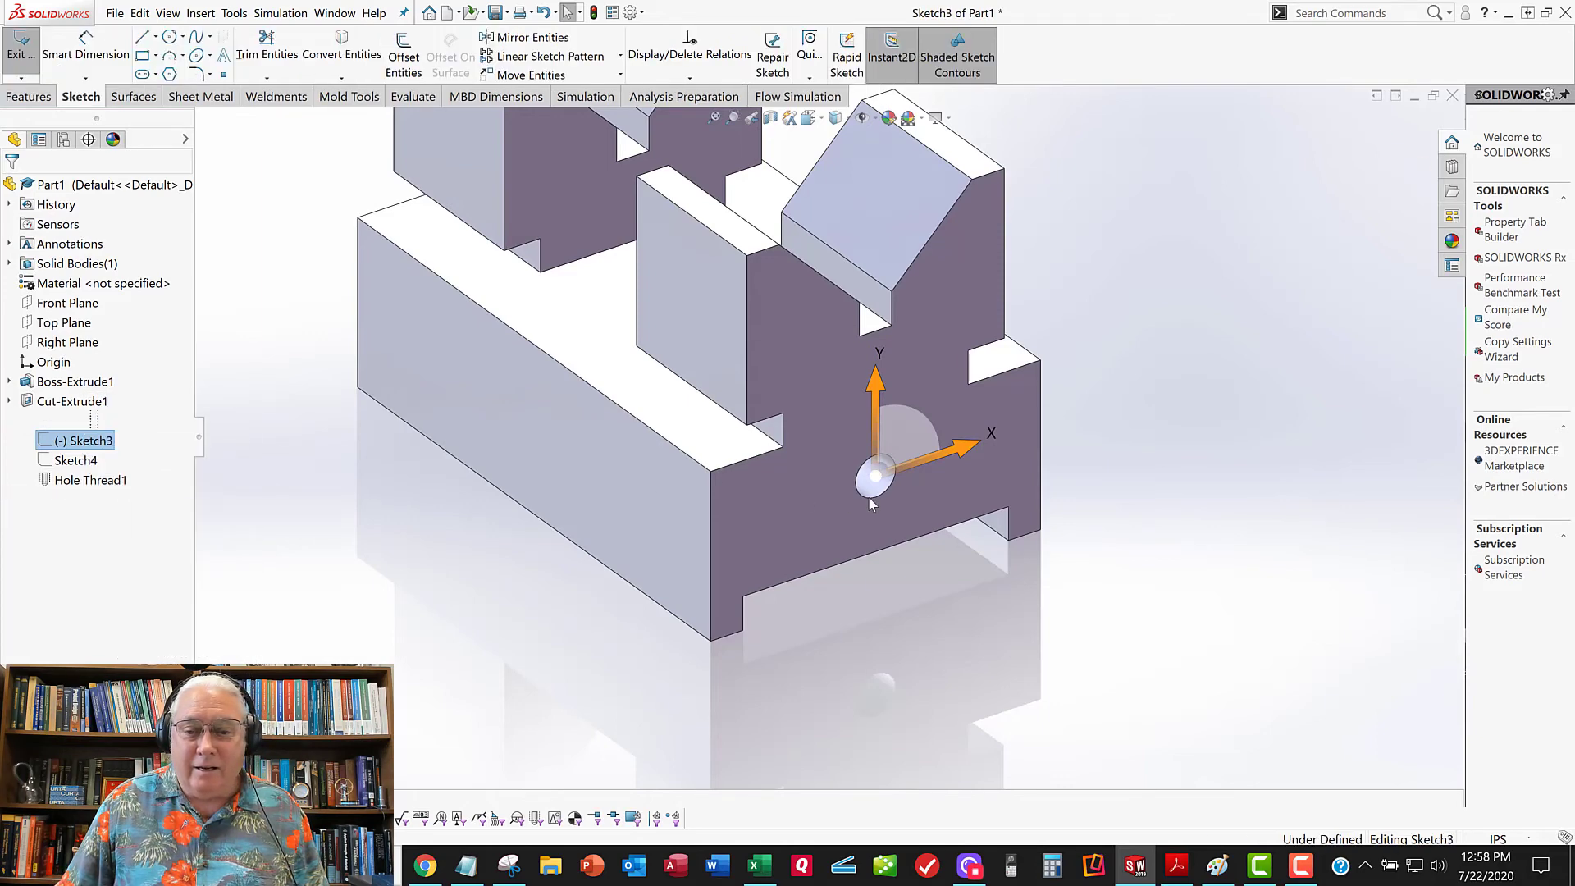
pyautogui.click(872, 461)
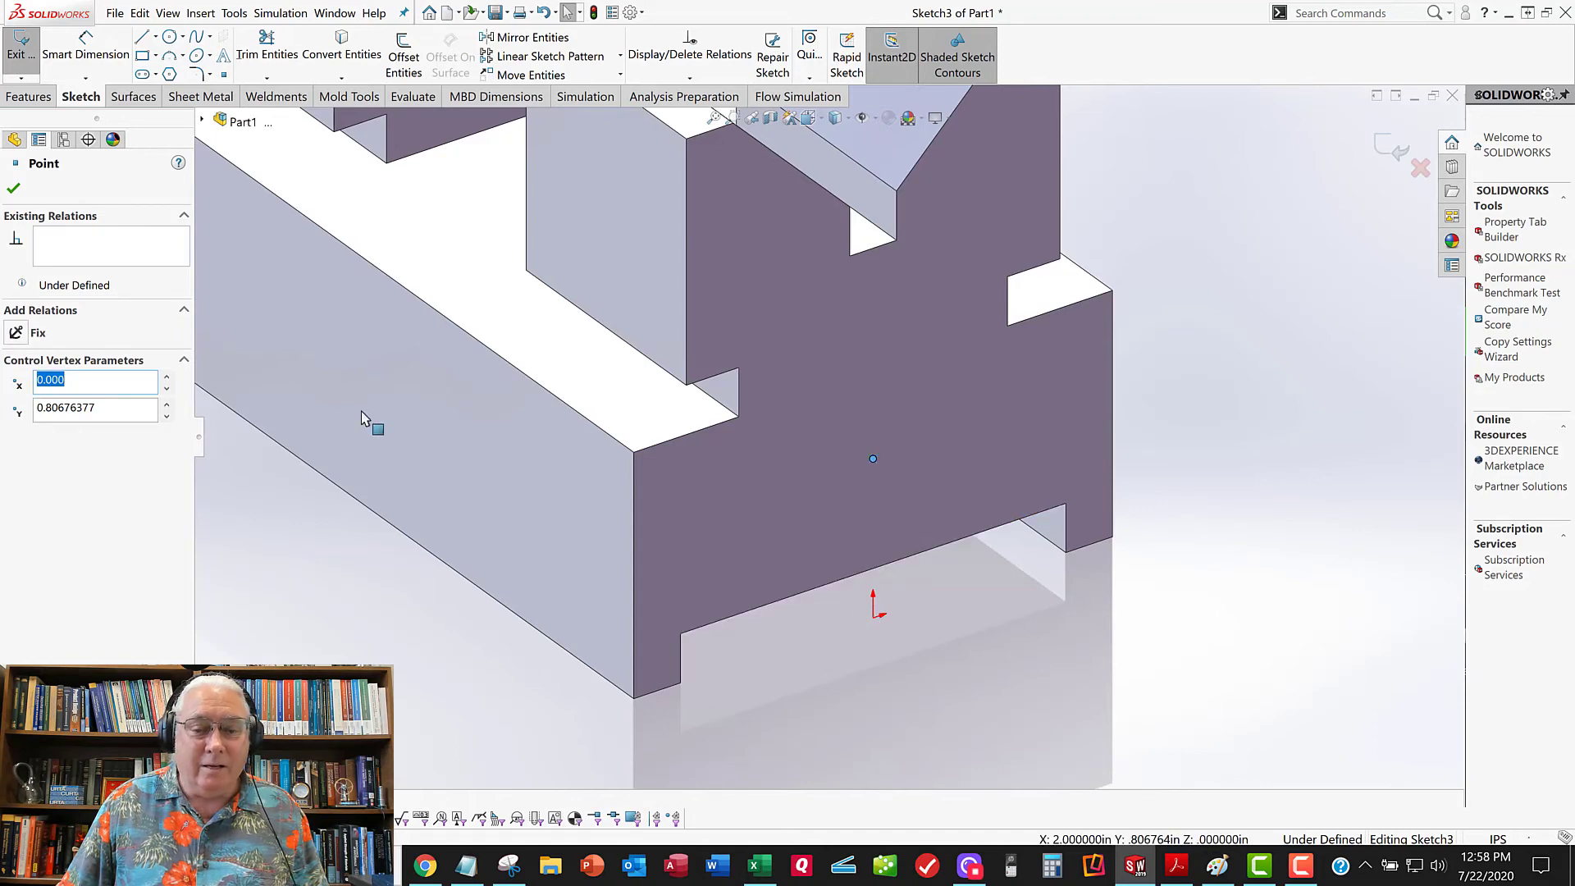
pyautogui.moveTo(859, 581); pyautogui.dragTo(817, 485, button='middle')
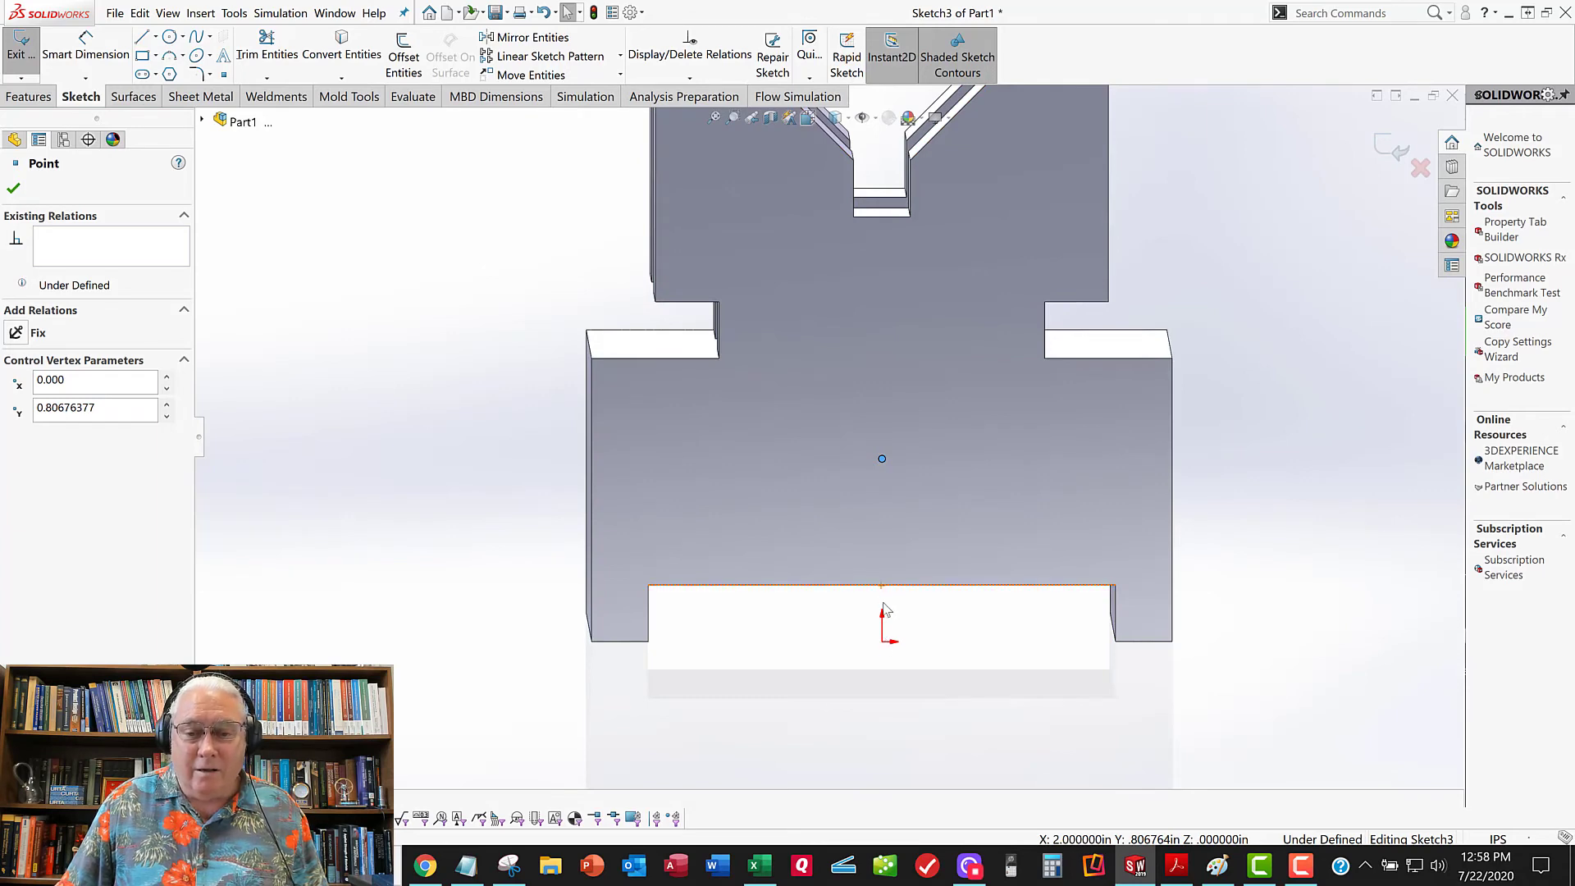
pyautogui.press('space')
pyautogui.click(921, 641)
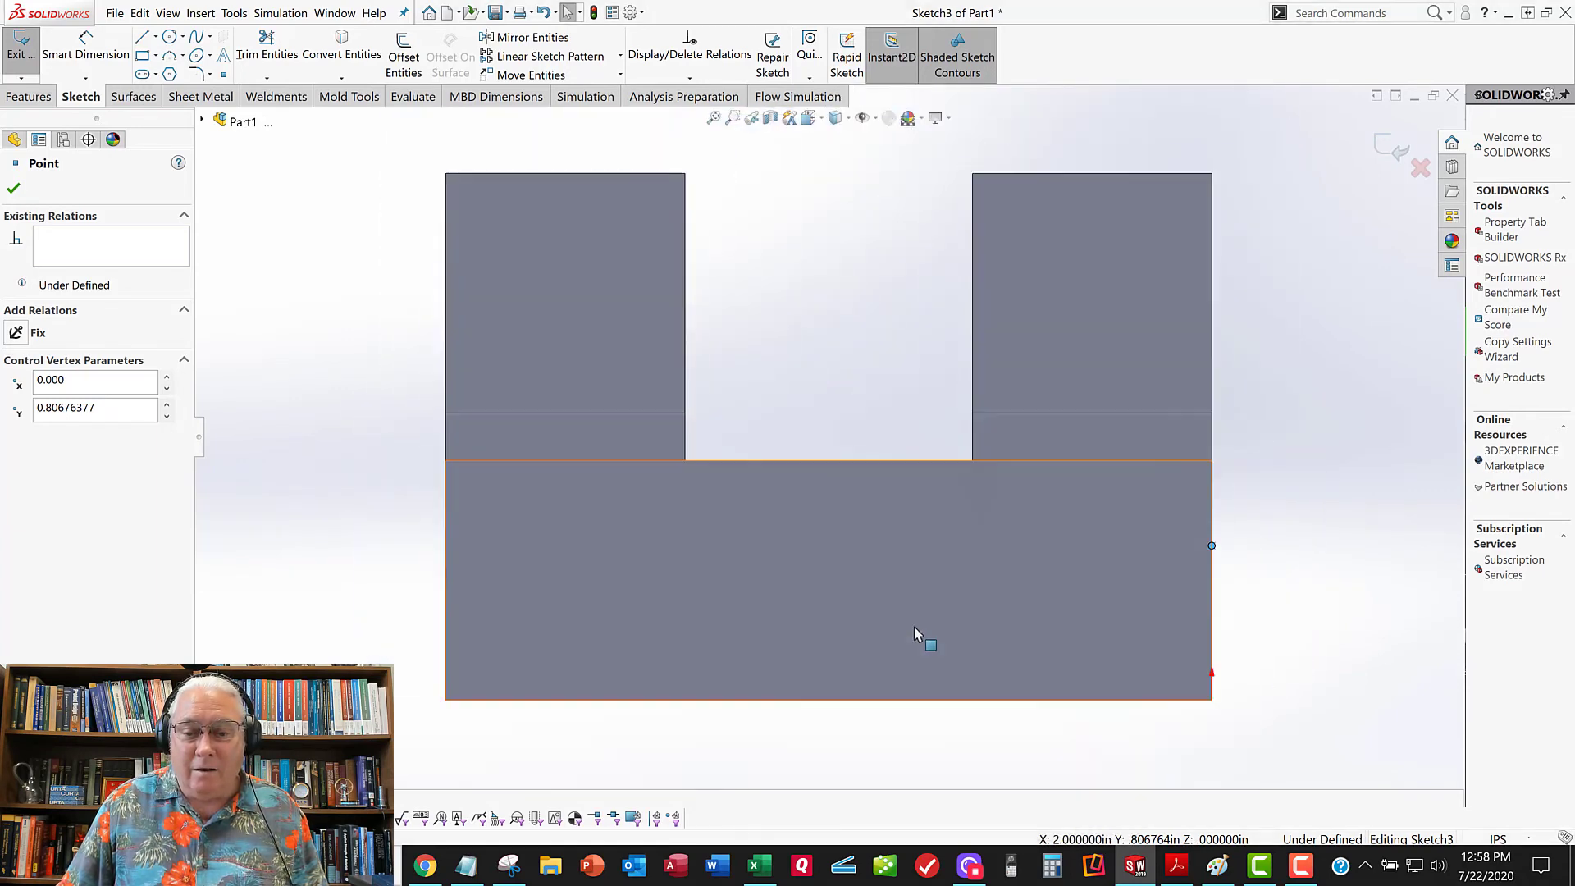
pyautogui.press('space')
pyautogui.click(935, 628)
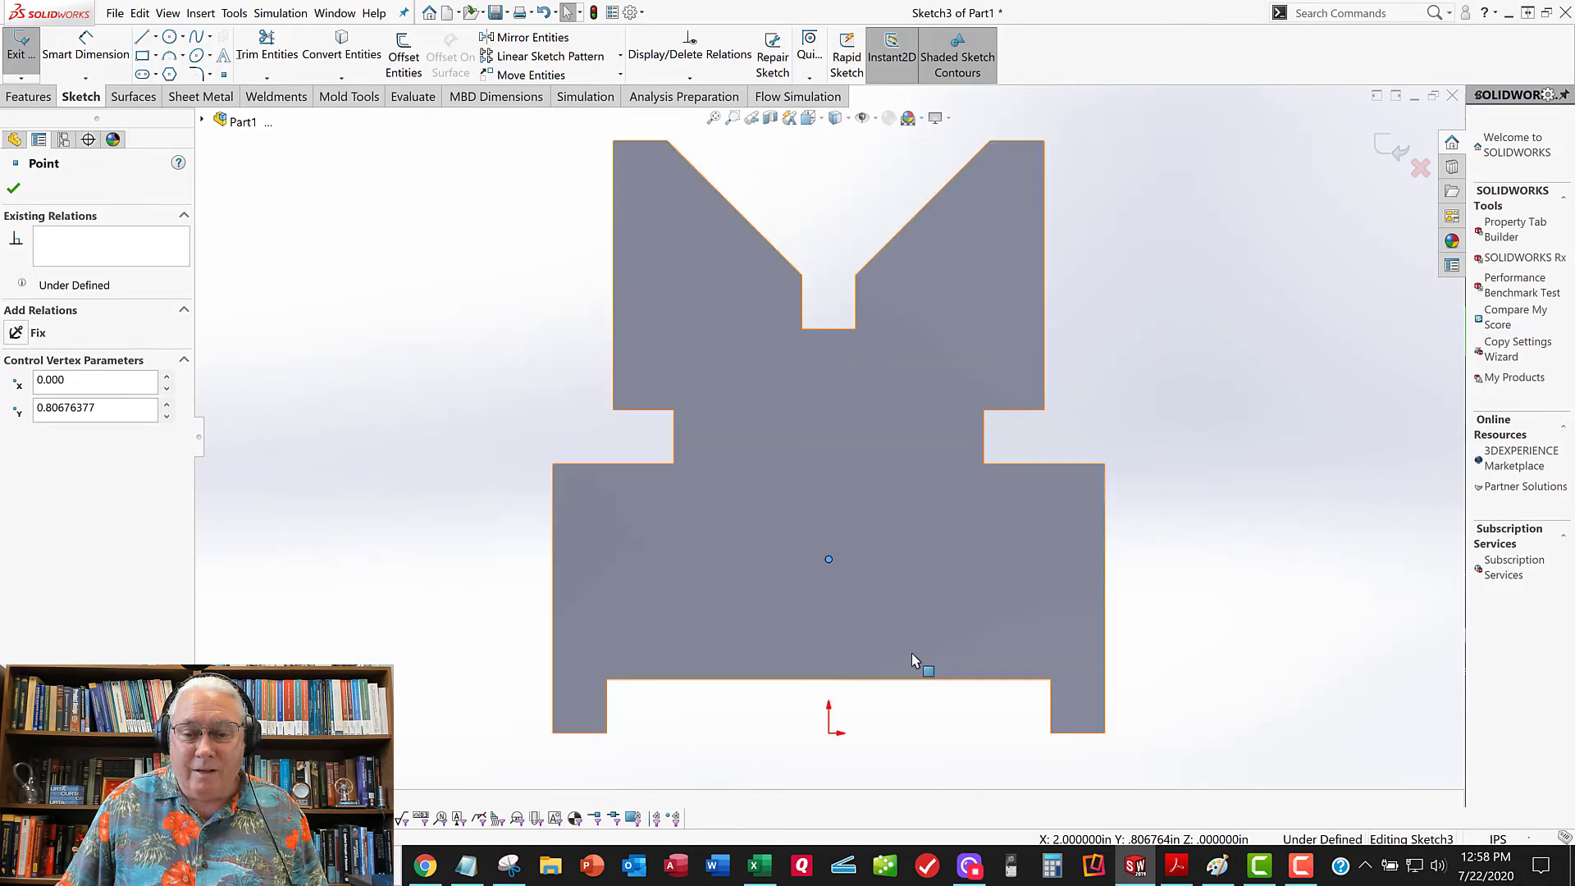
pyautogui.keyDown('ctrl'); pyautogui.click(829, 733); pyautogui.keyUp('ctrl')
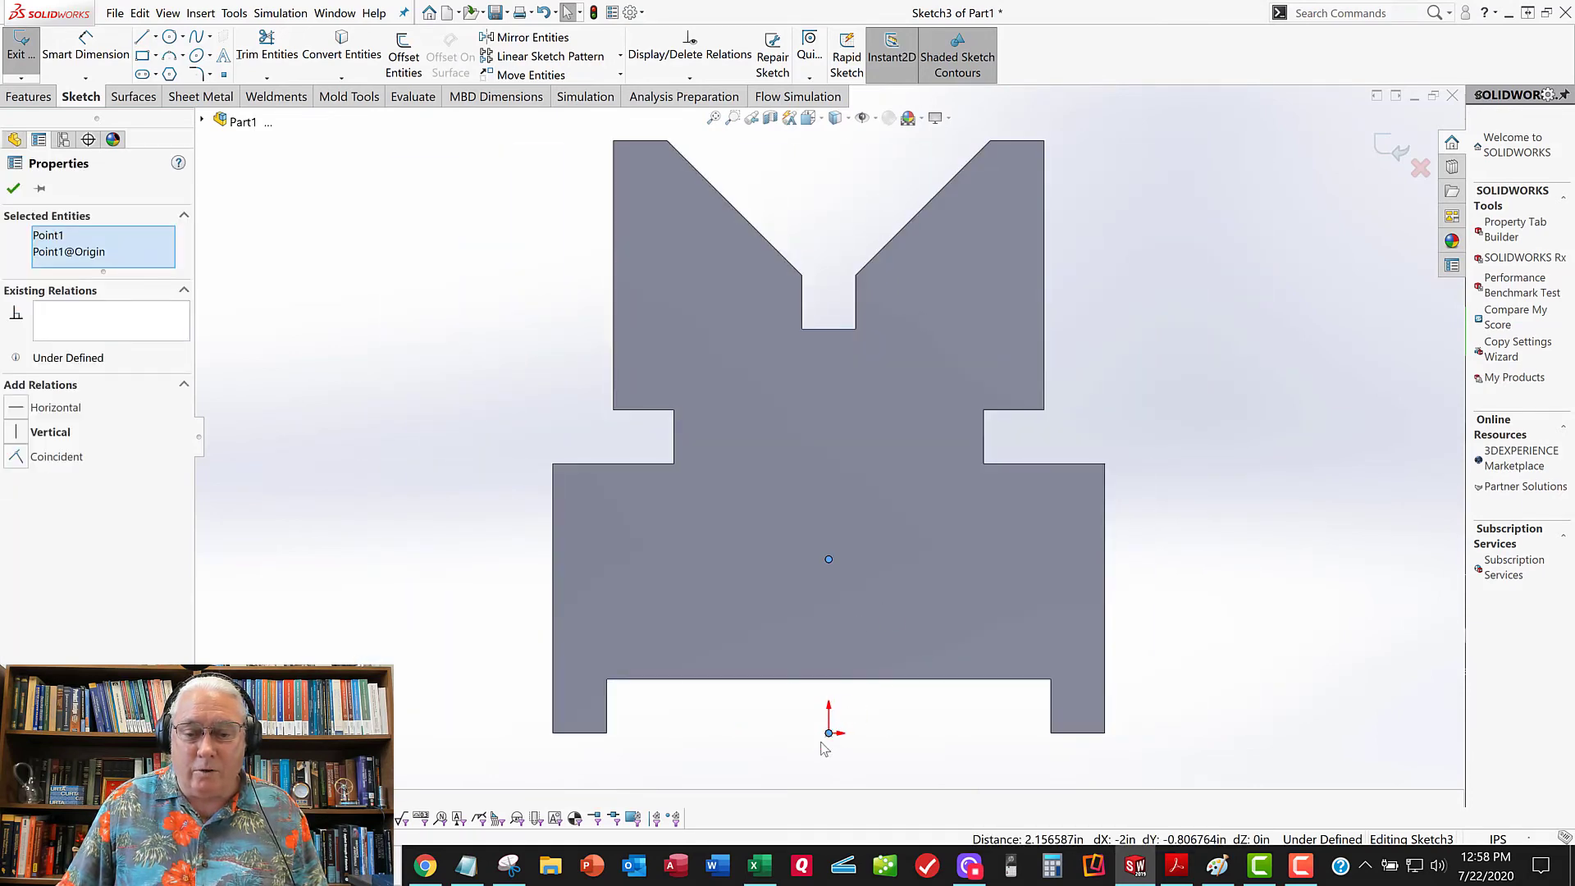
pyautogui.click(14, 435)
pyautogui.click(13, 189)
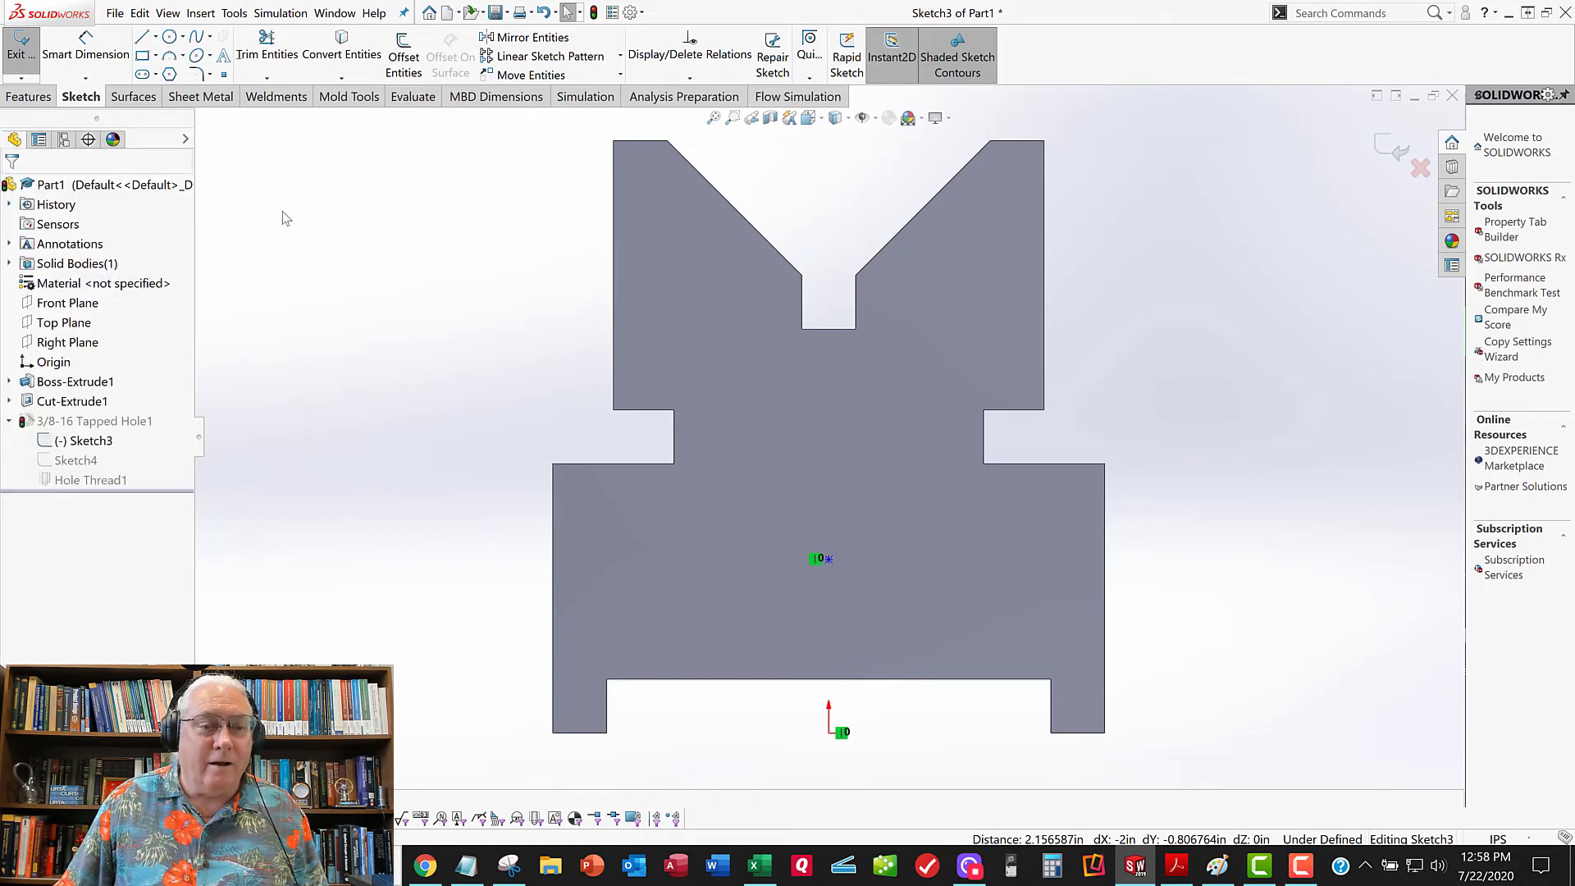
# Dimension the hole's centre point 0.625 in above the horizontal edge of the block's bottom recess
pyautogui.press('d')
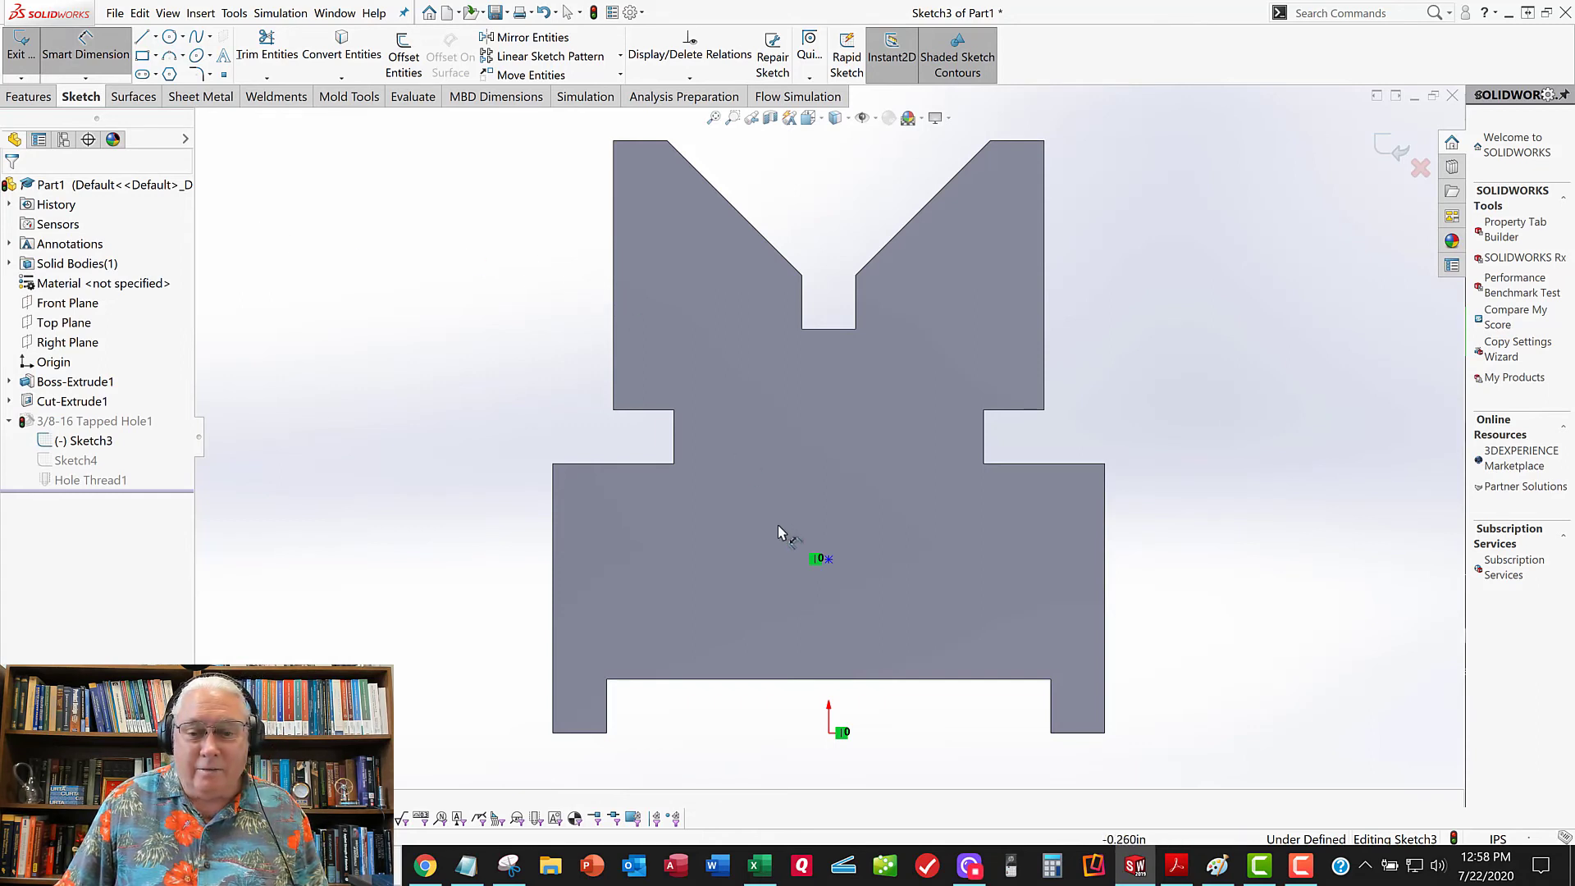
pyautogui.click(827, 561)
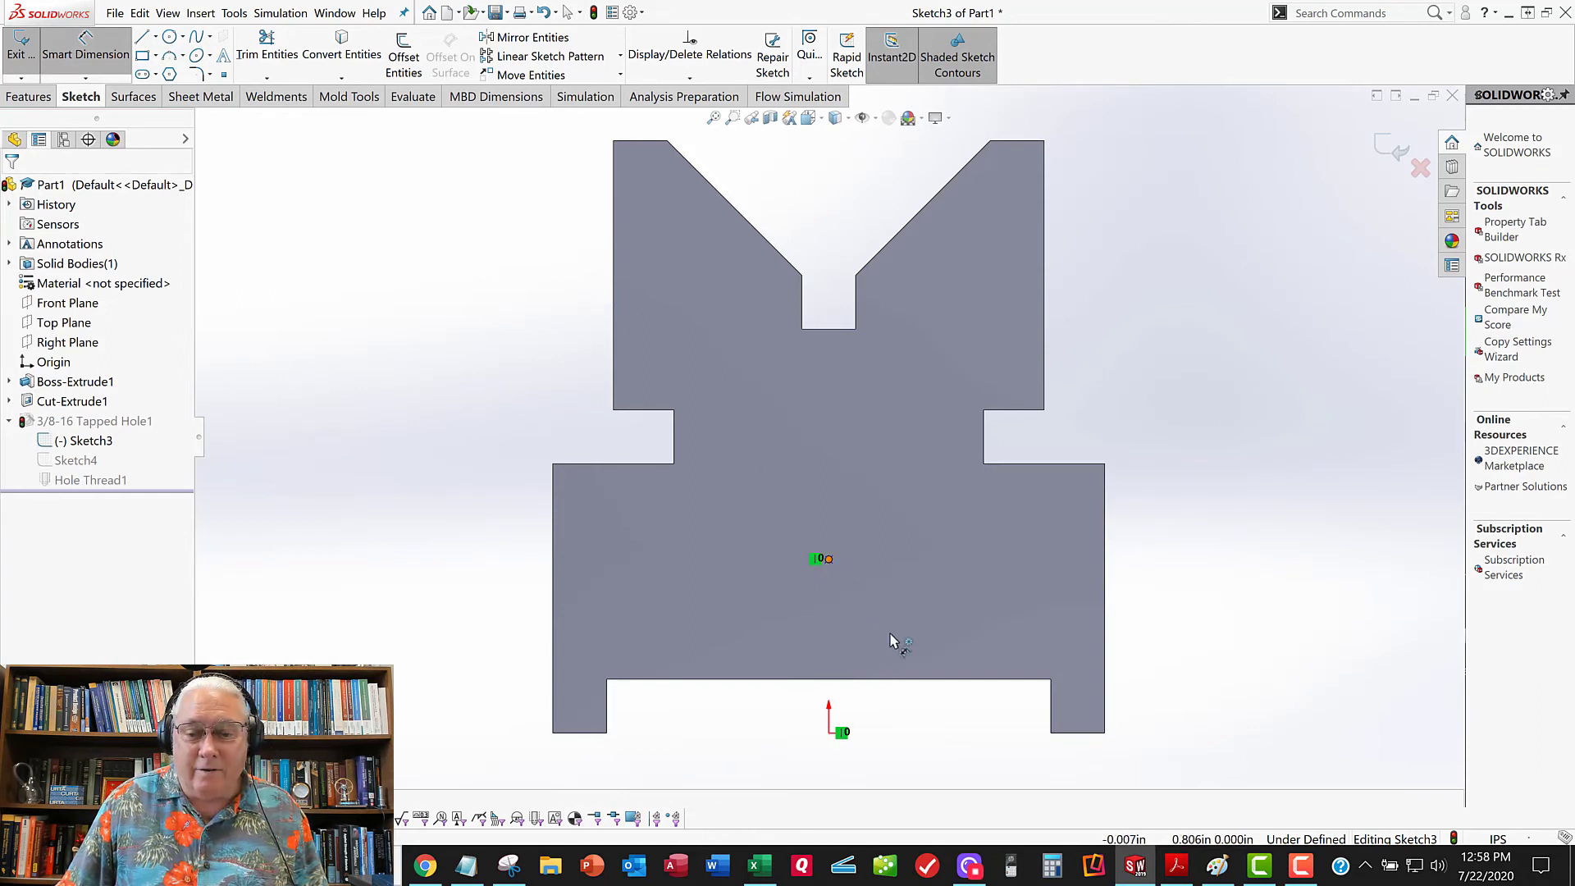
pyautogui.click(894, 679)
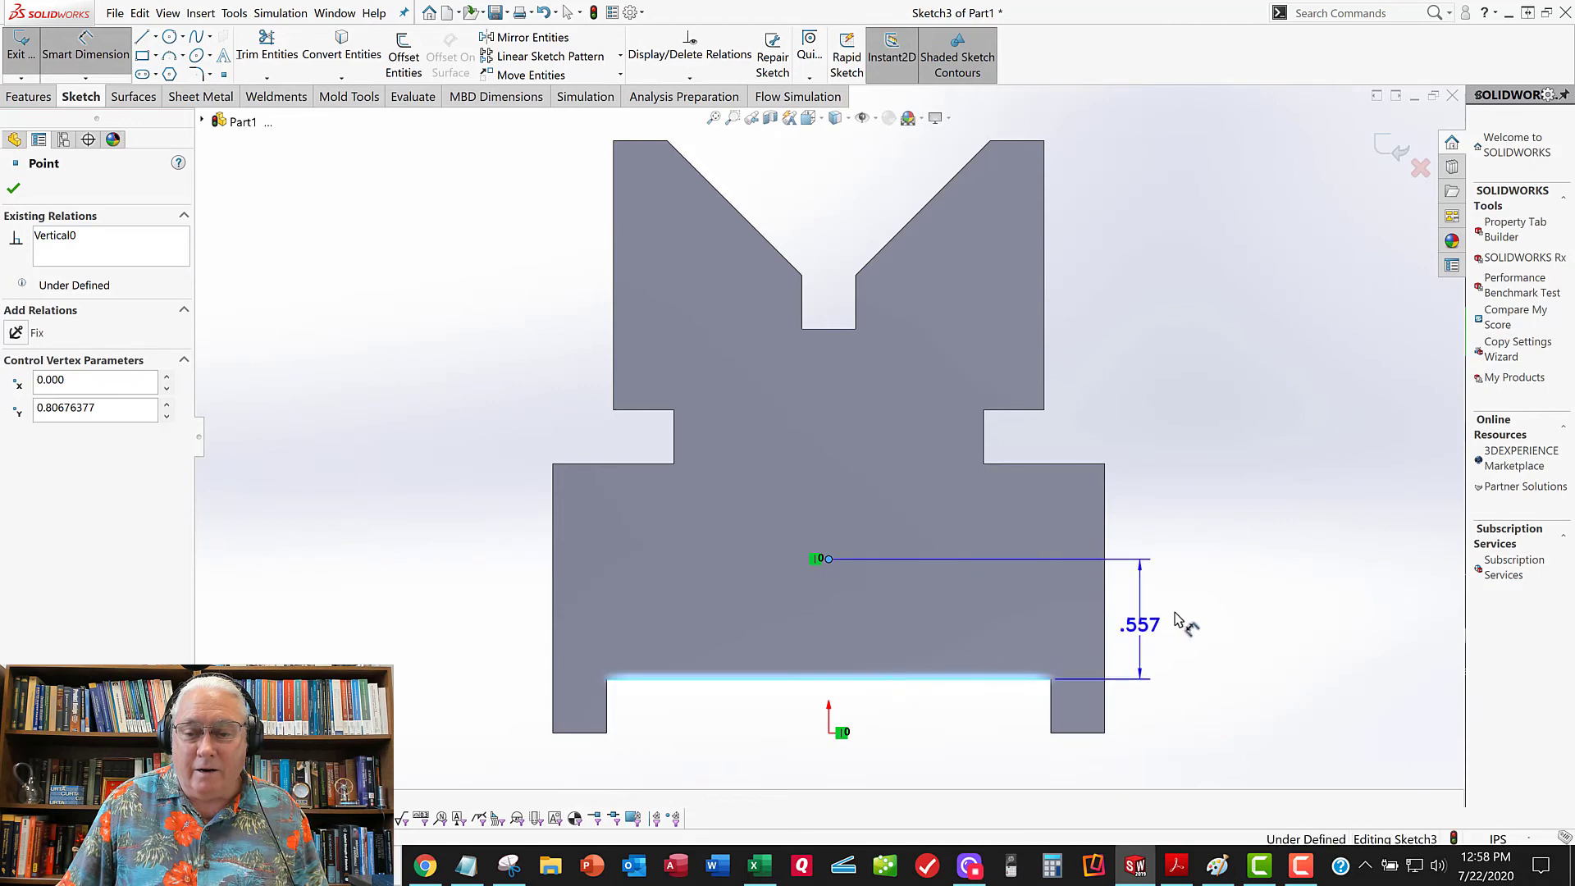
pyautogui.click(1221, 624)
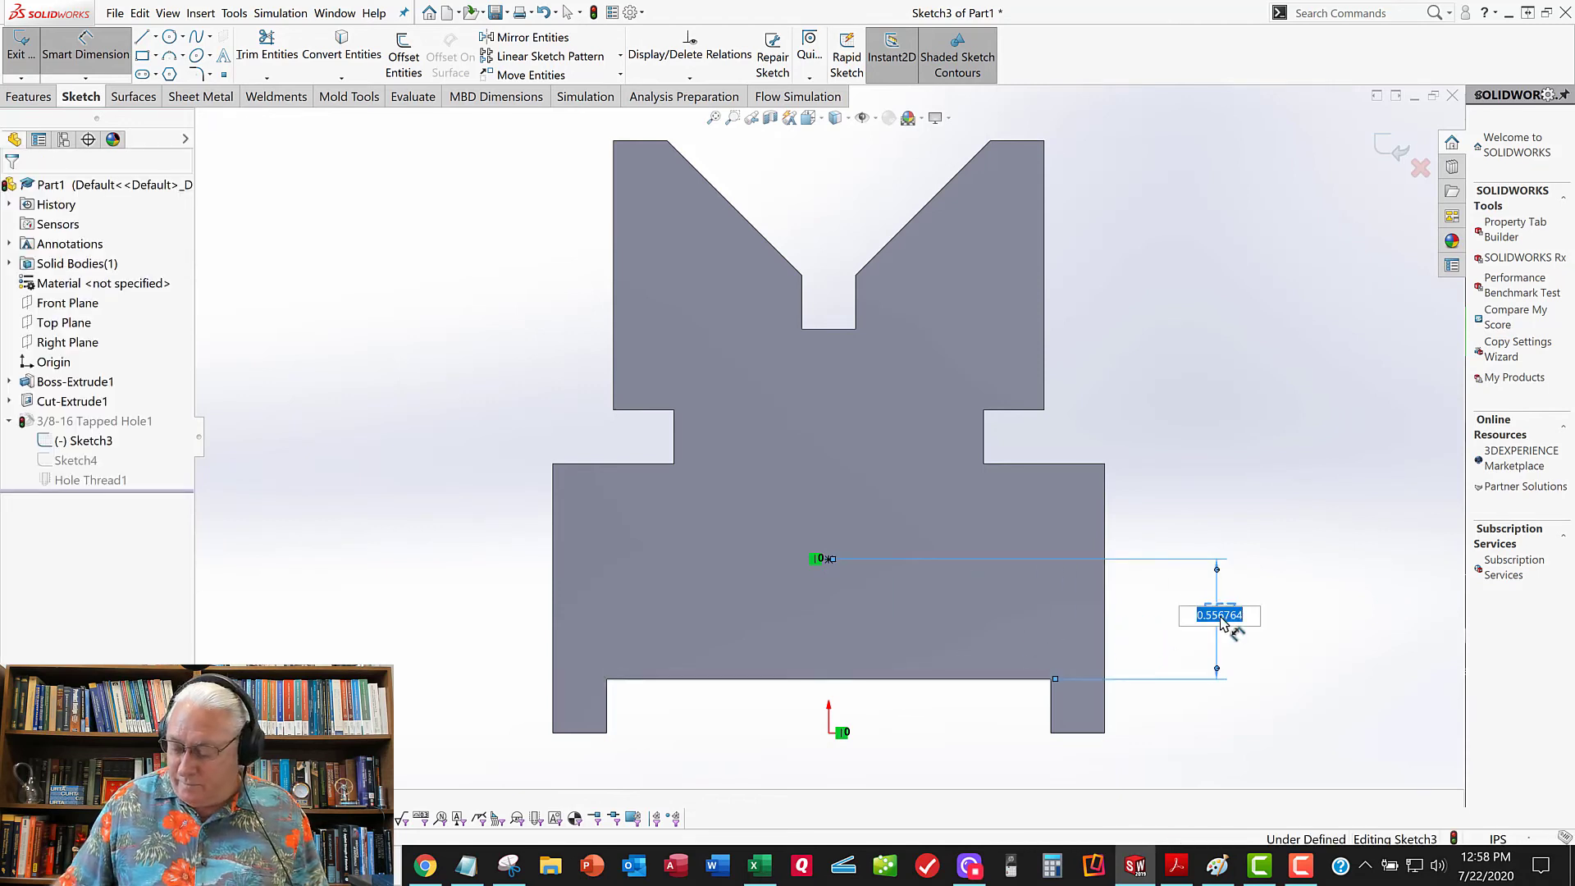
pyautogui.write('.625')
pyautogui.press('Return')
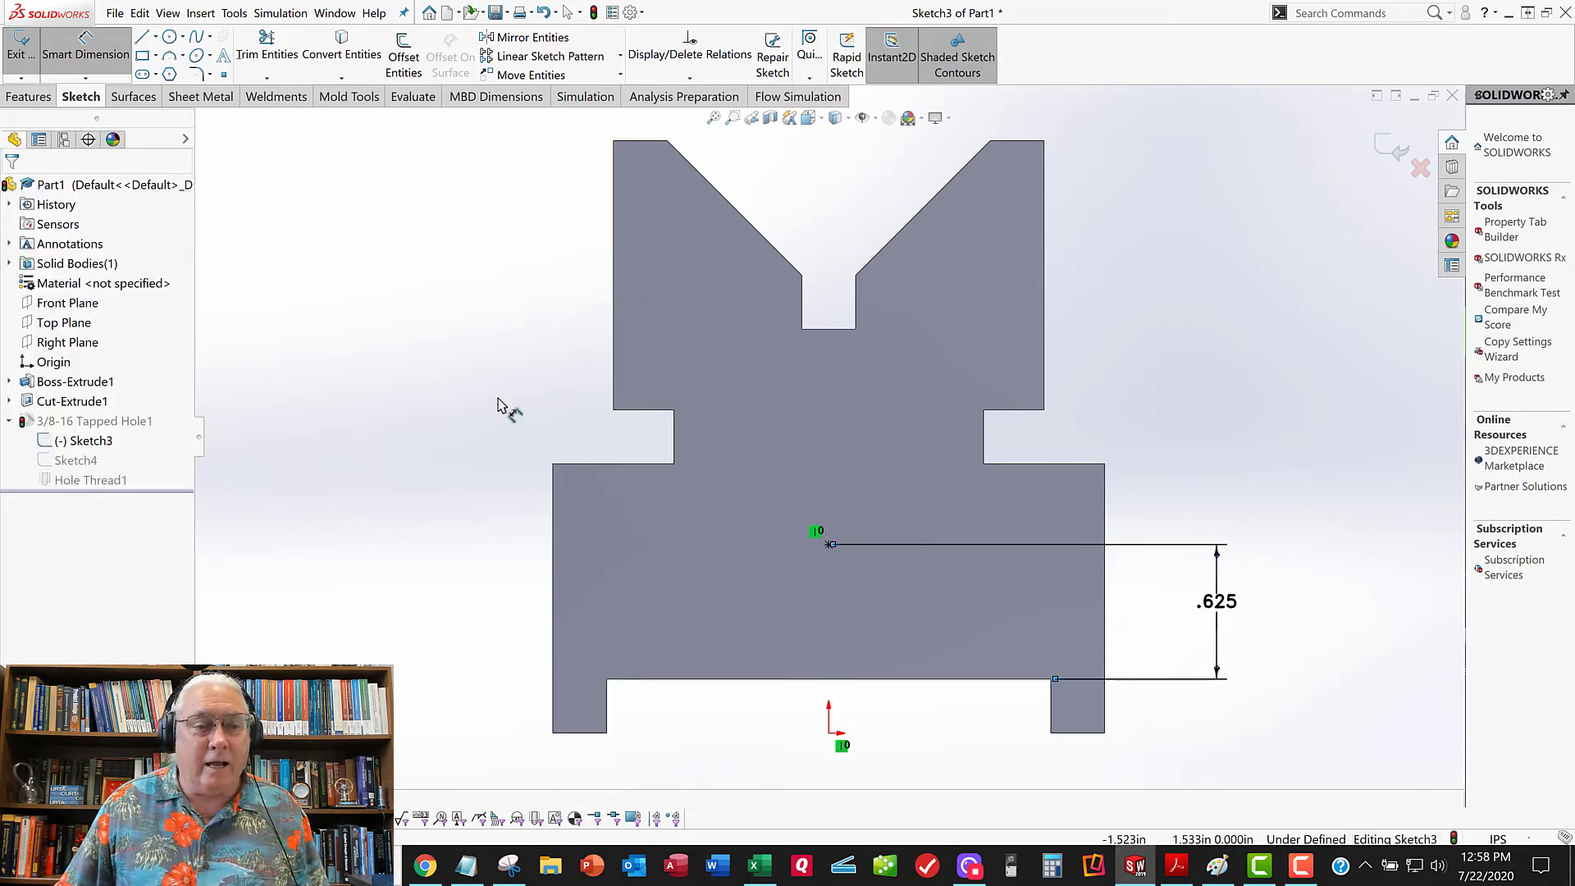
pyautogui.press('Escape')
# Exit the hole's position sketch and let the part finish rebuilding
pyautogui.moveTo(423, 352); pyautogui.dragTo(456, 374, button='middle')
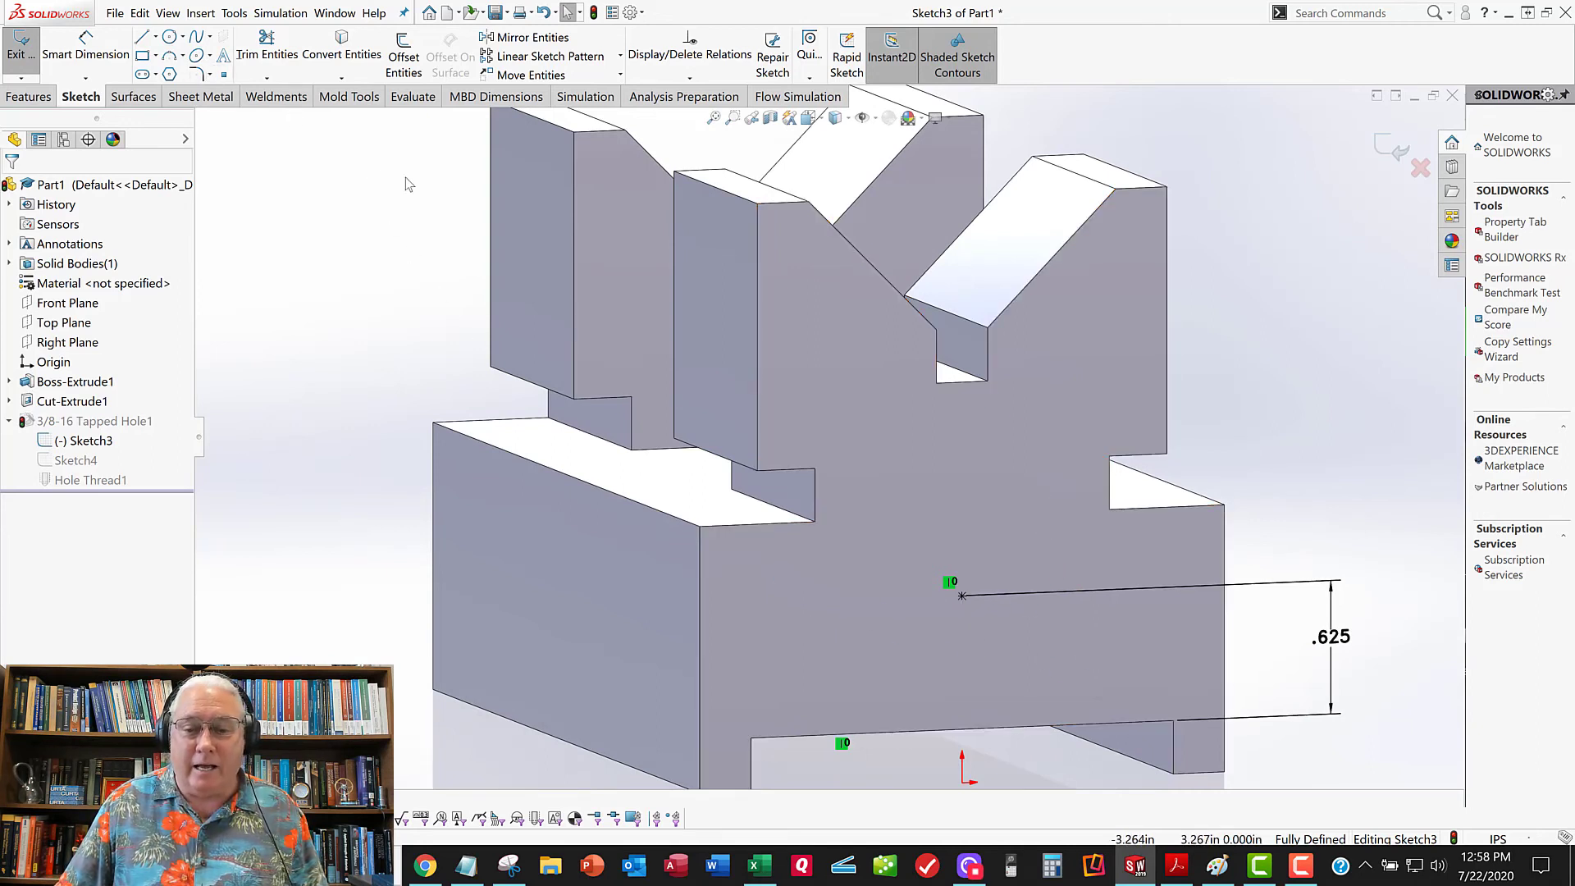
pyautogui.scroll(3, 812, 479)
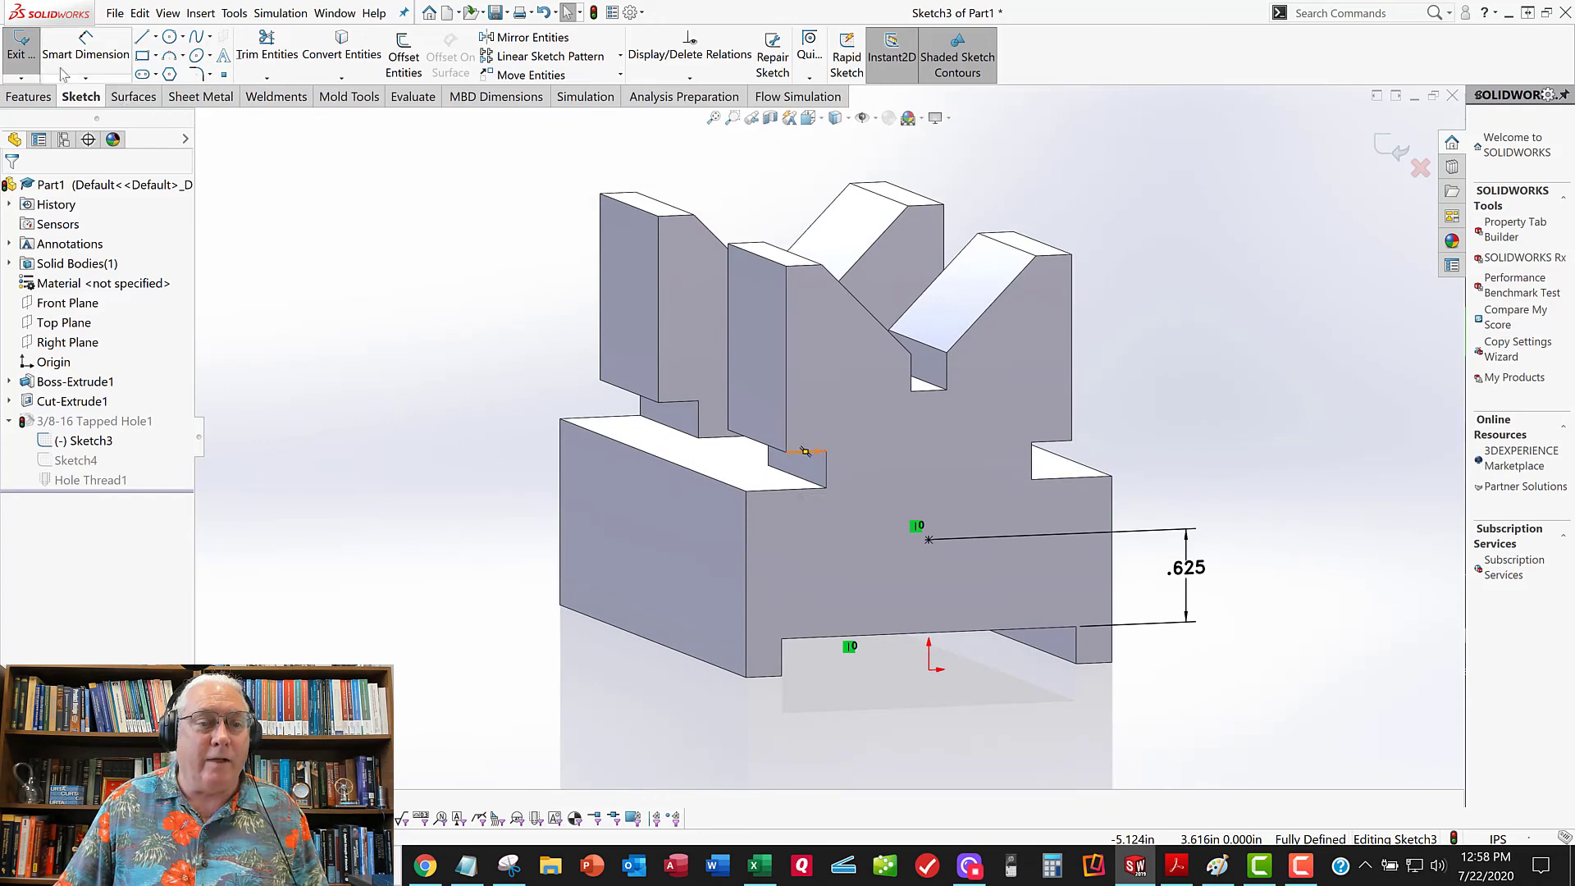
pyautogui.click(21, 47)
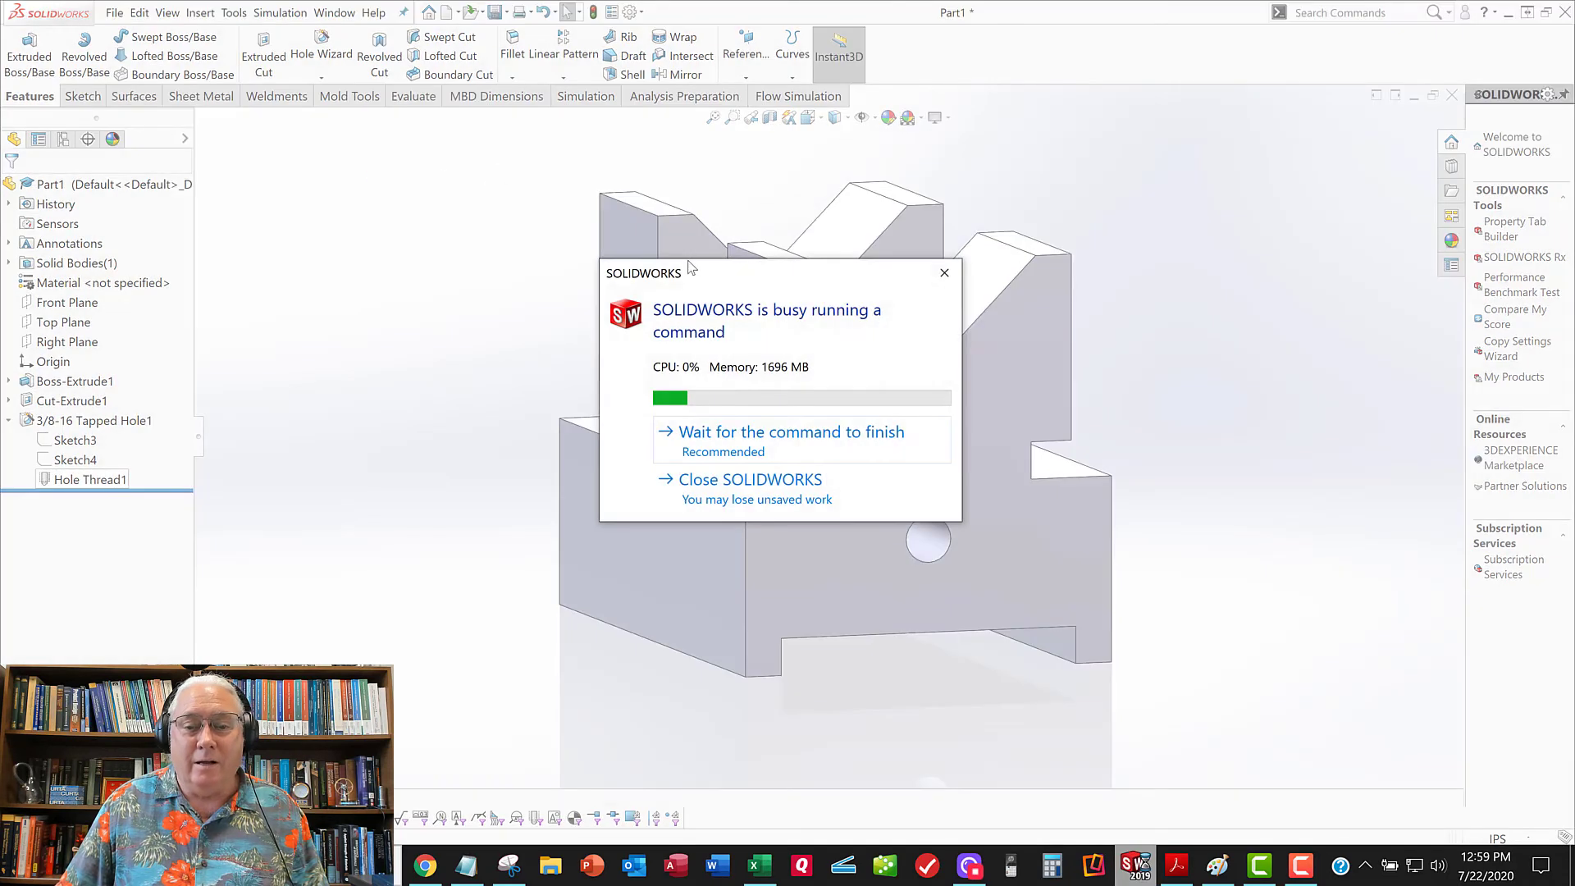
pyautogui.click(732, 432)
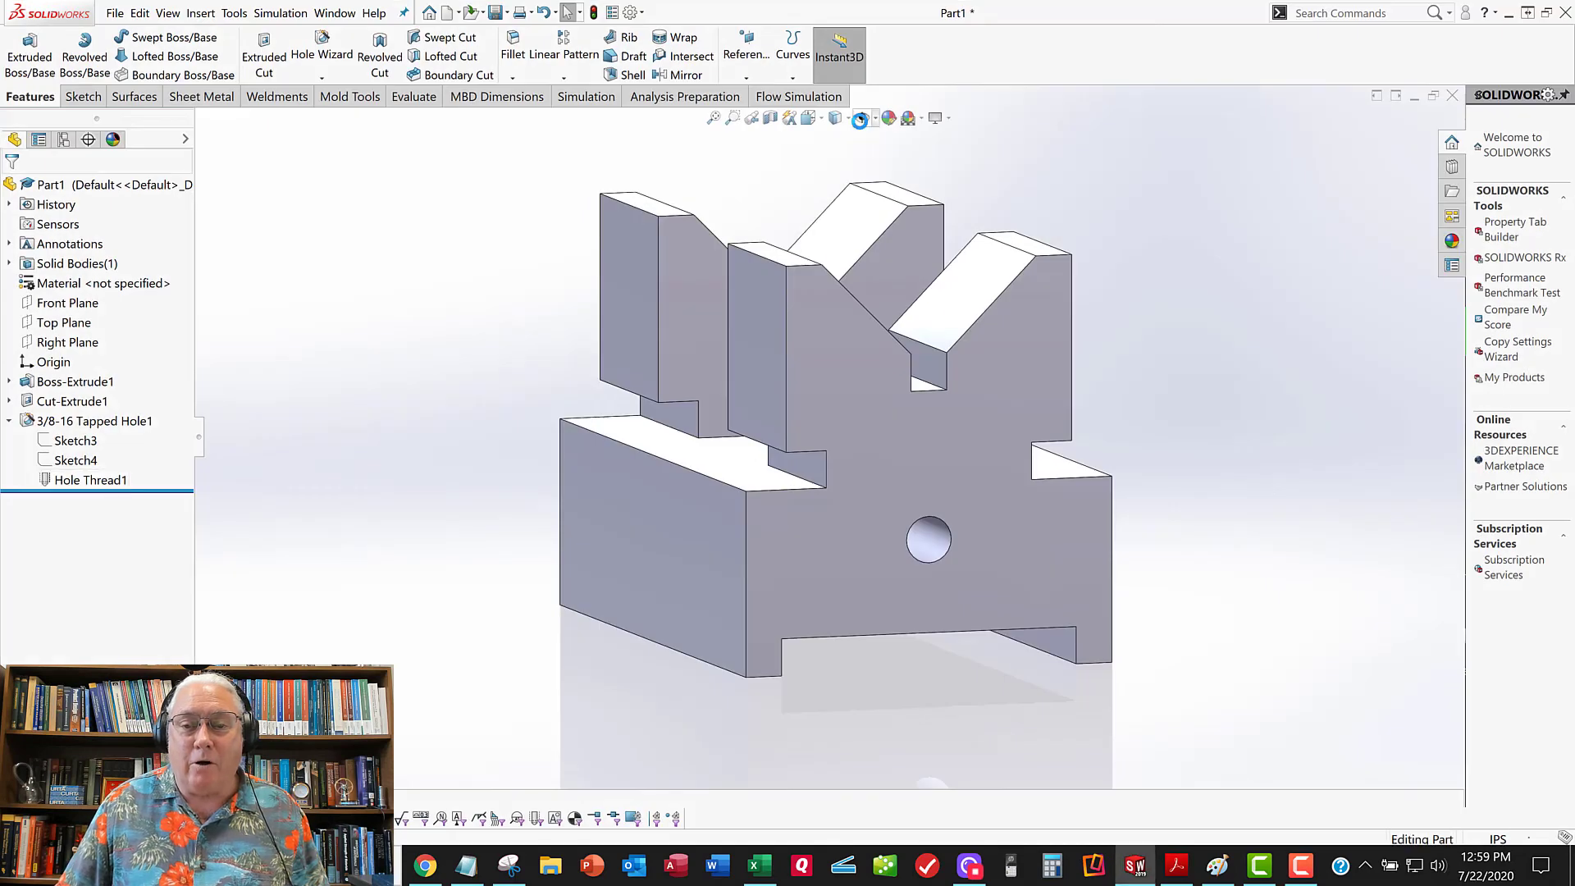
# Turn on the display of cosmetic threads and inspect the tapped hole on the end face
pyautogui.click(876, 120)
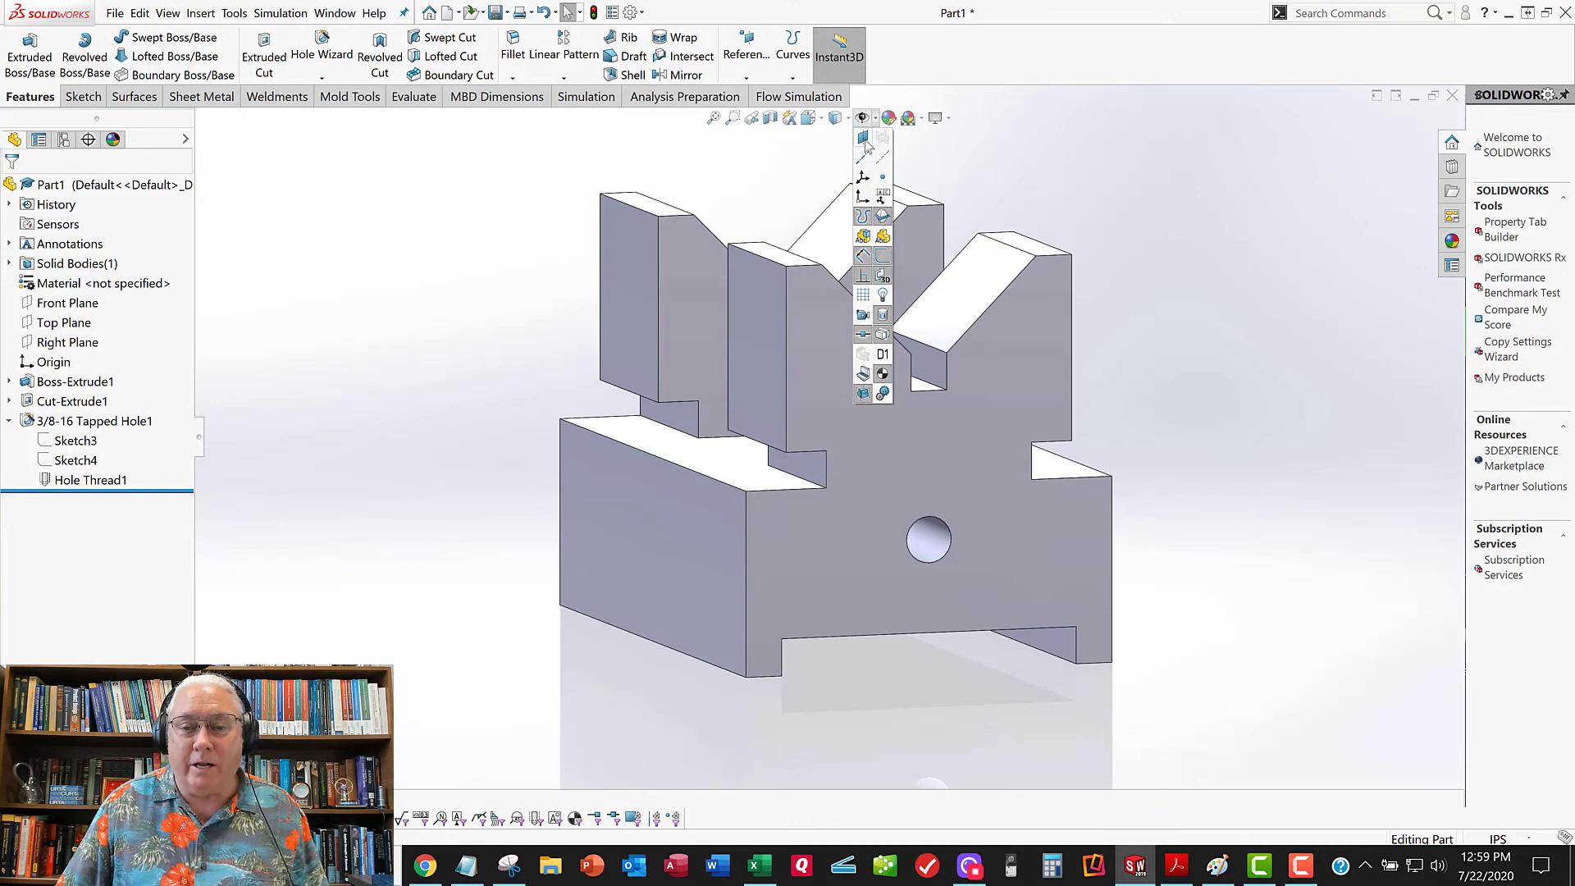
pyautogui.click(866, 240)
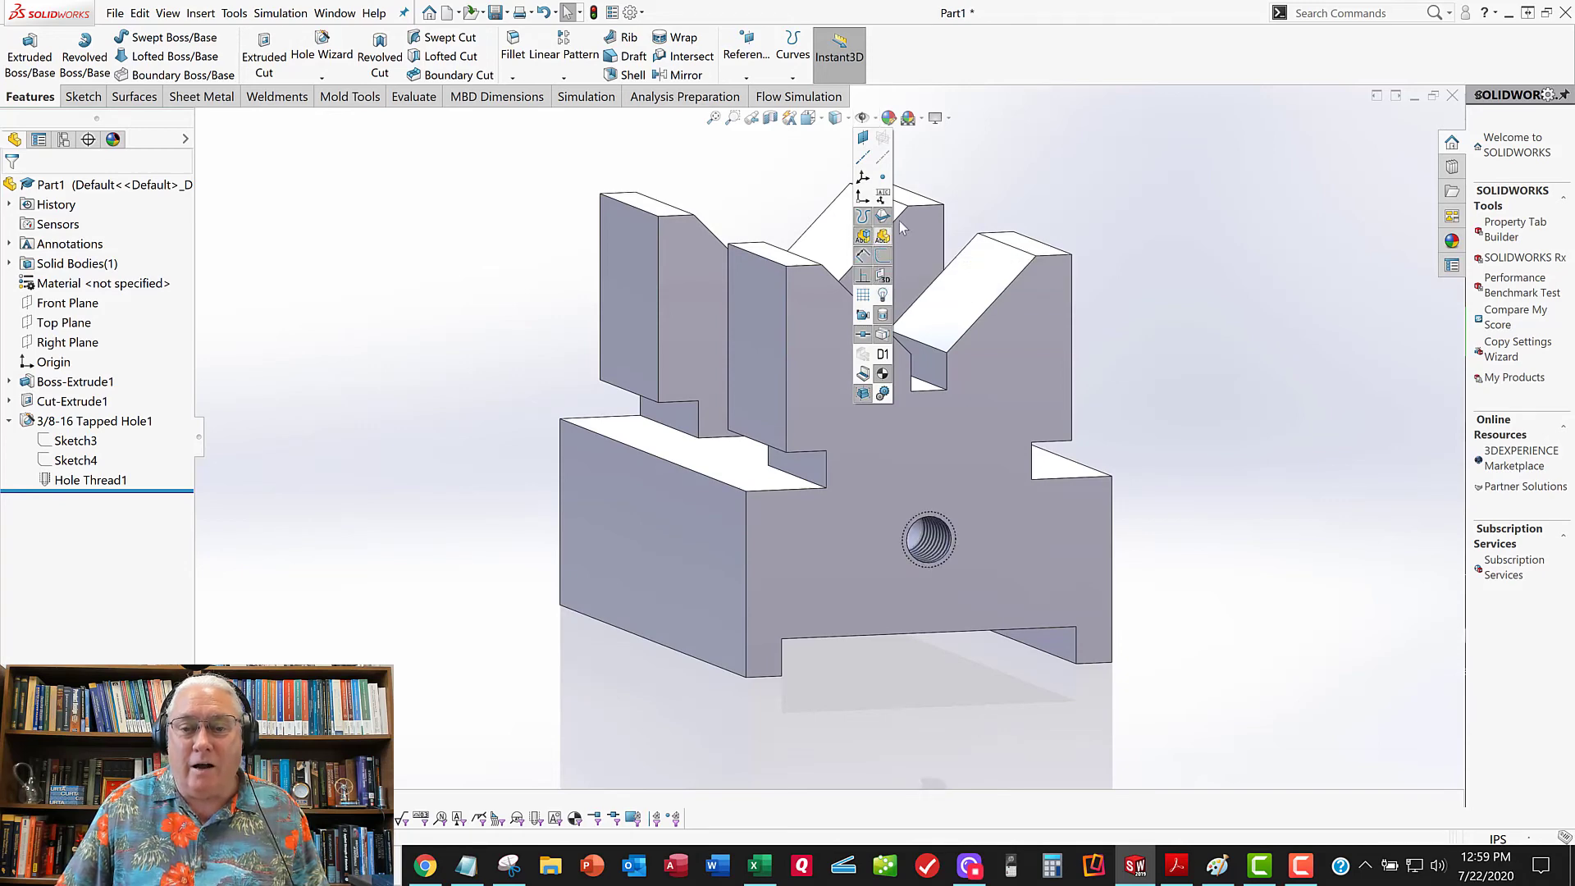
pyautogui.scroll(-10, 952, 578)
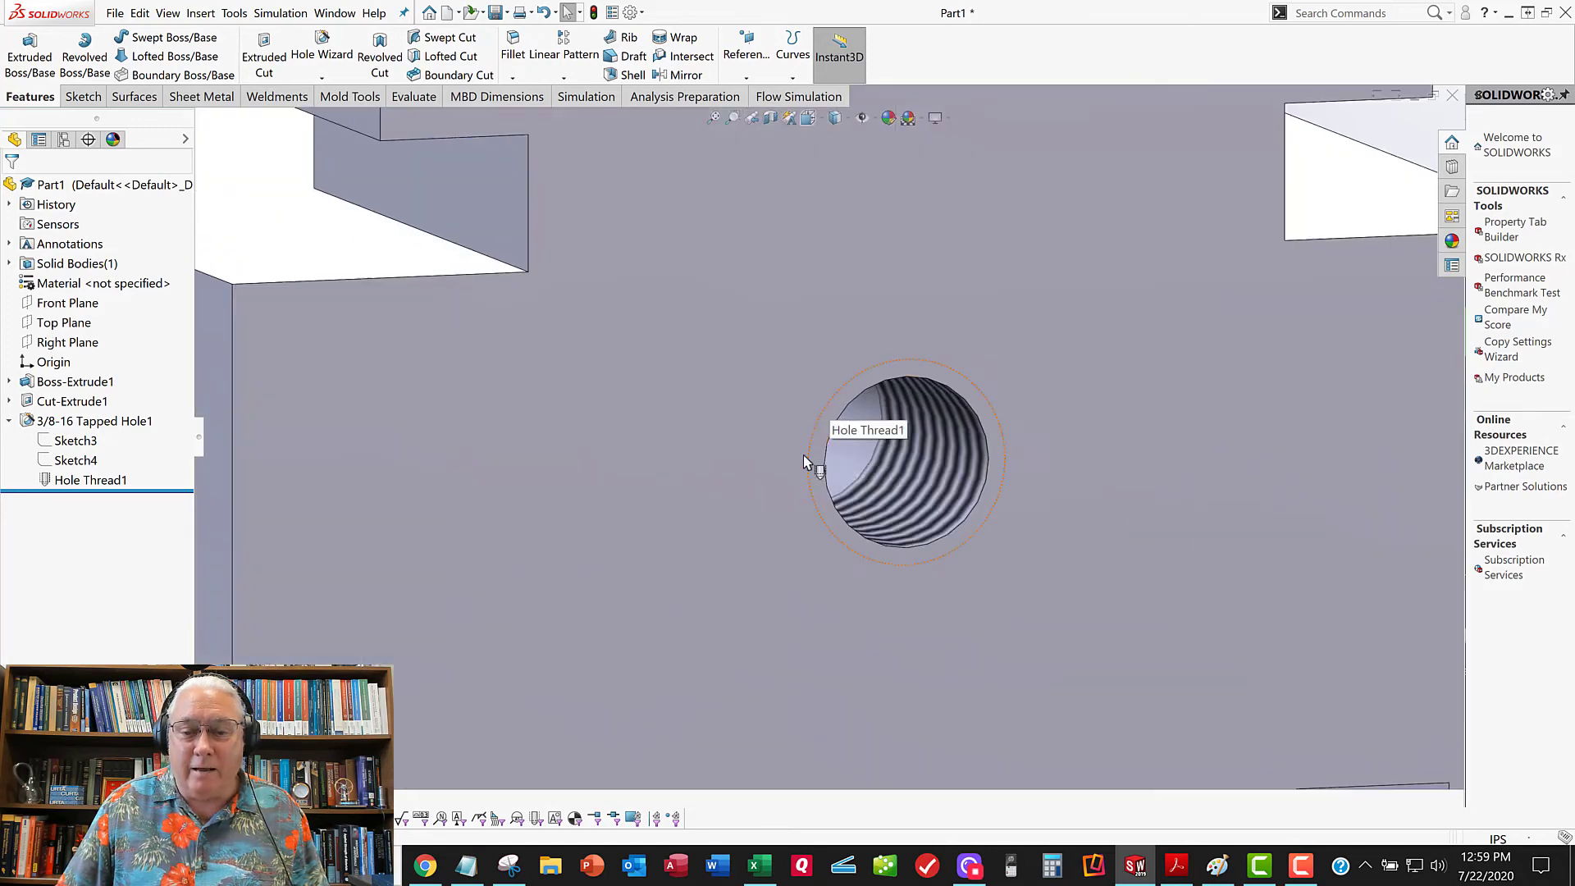
pyautogui.moveTo(907, 391)
pyautogui.mouseDown(button='middle')
pyautogui.moveTo(827, 476)
pyautogui.moveTo(892, 486)
pyautogui.moveTo(850, 490)
pyautogui.mouseUp(button='middle')
pyautogui.scroll(9, 850, 490)
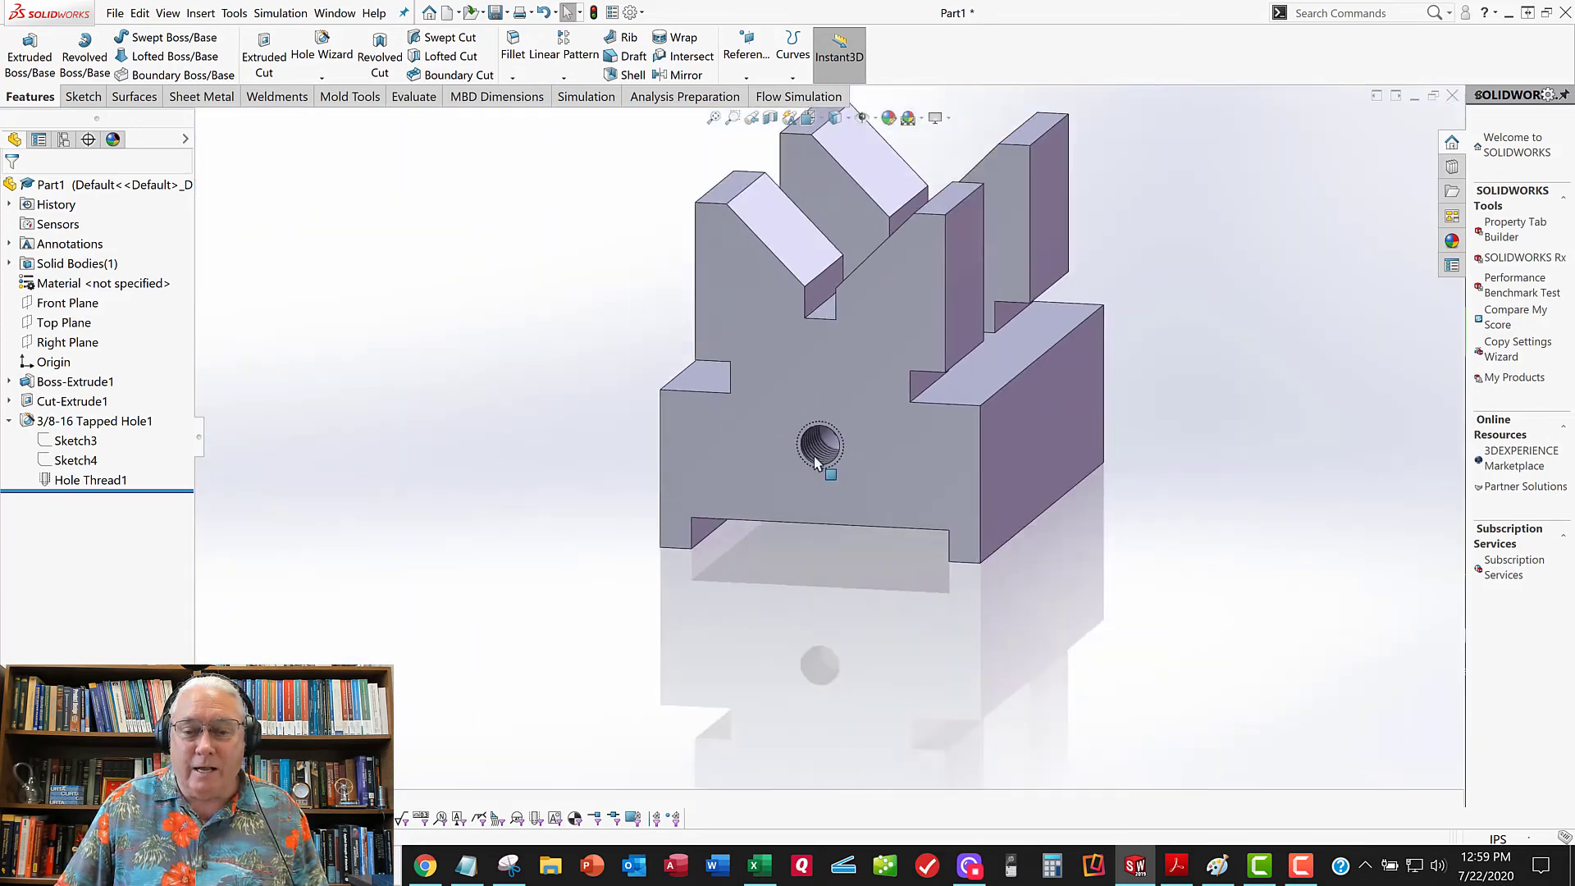
pyautogui.moveTo(842, 406); pyautogui.dragTo(909, 438, button='middle')
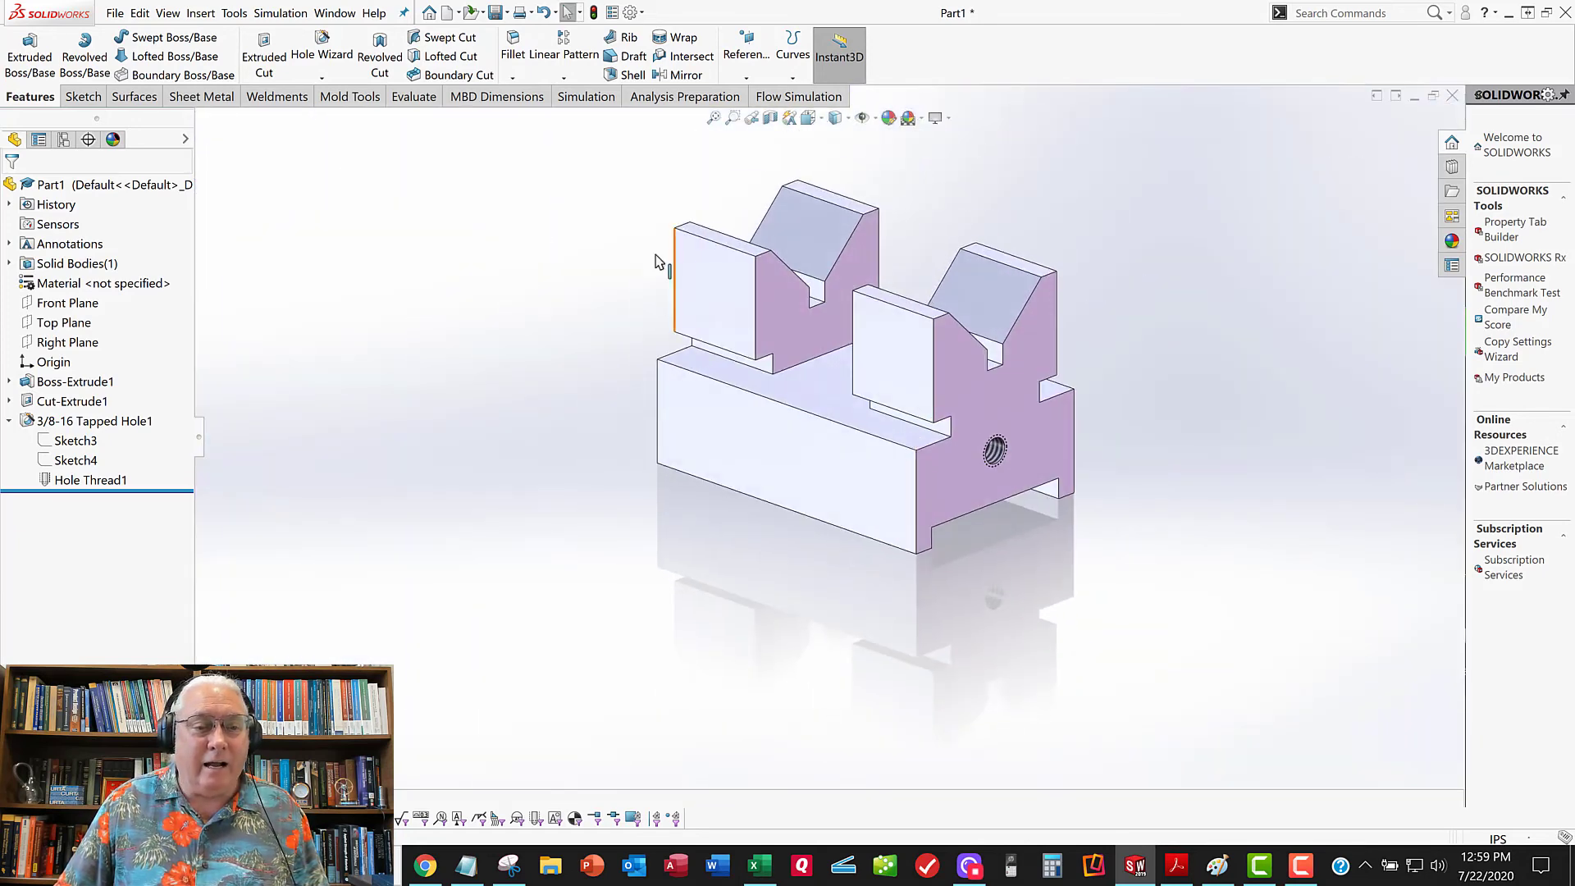
# Create a section view on the Front Plane with 0 in offset and inspect the tapped hole's thread and drill depth
pyautogui.click(64, 305)
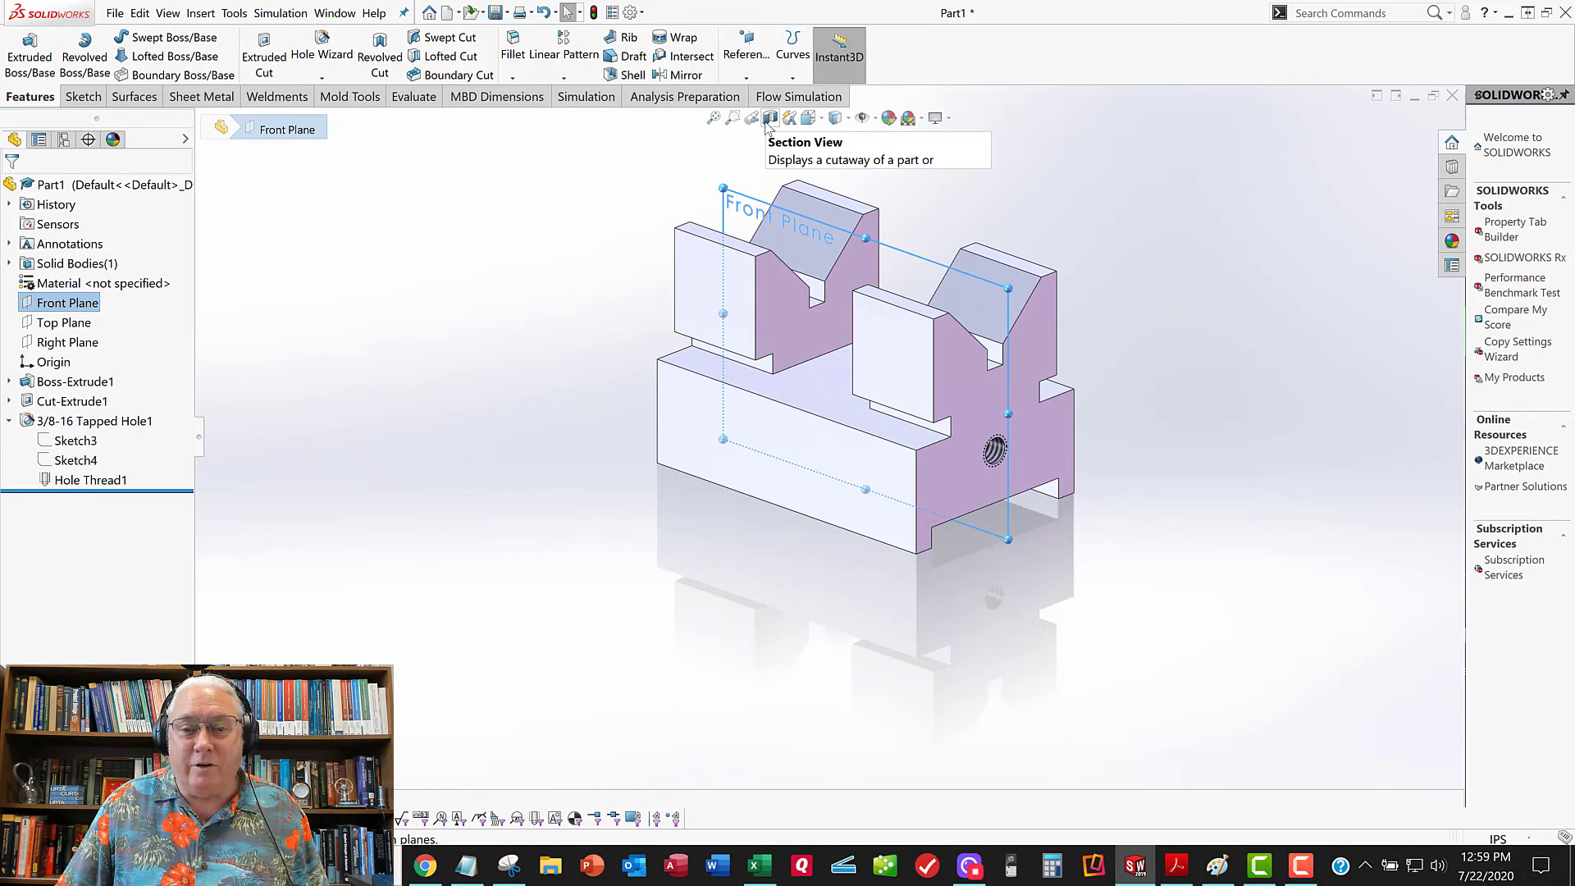
pyautogui.click(769, 119)
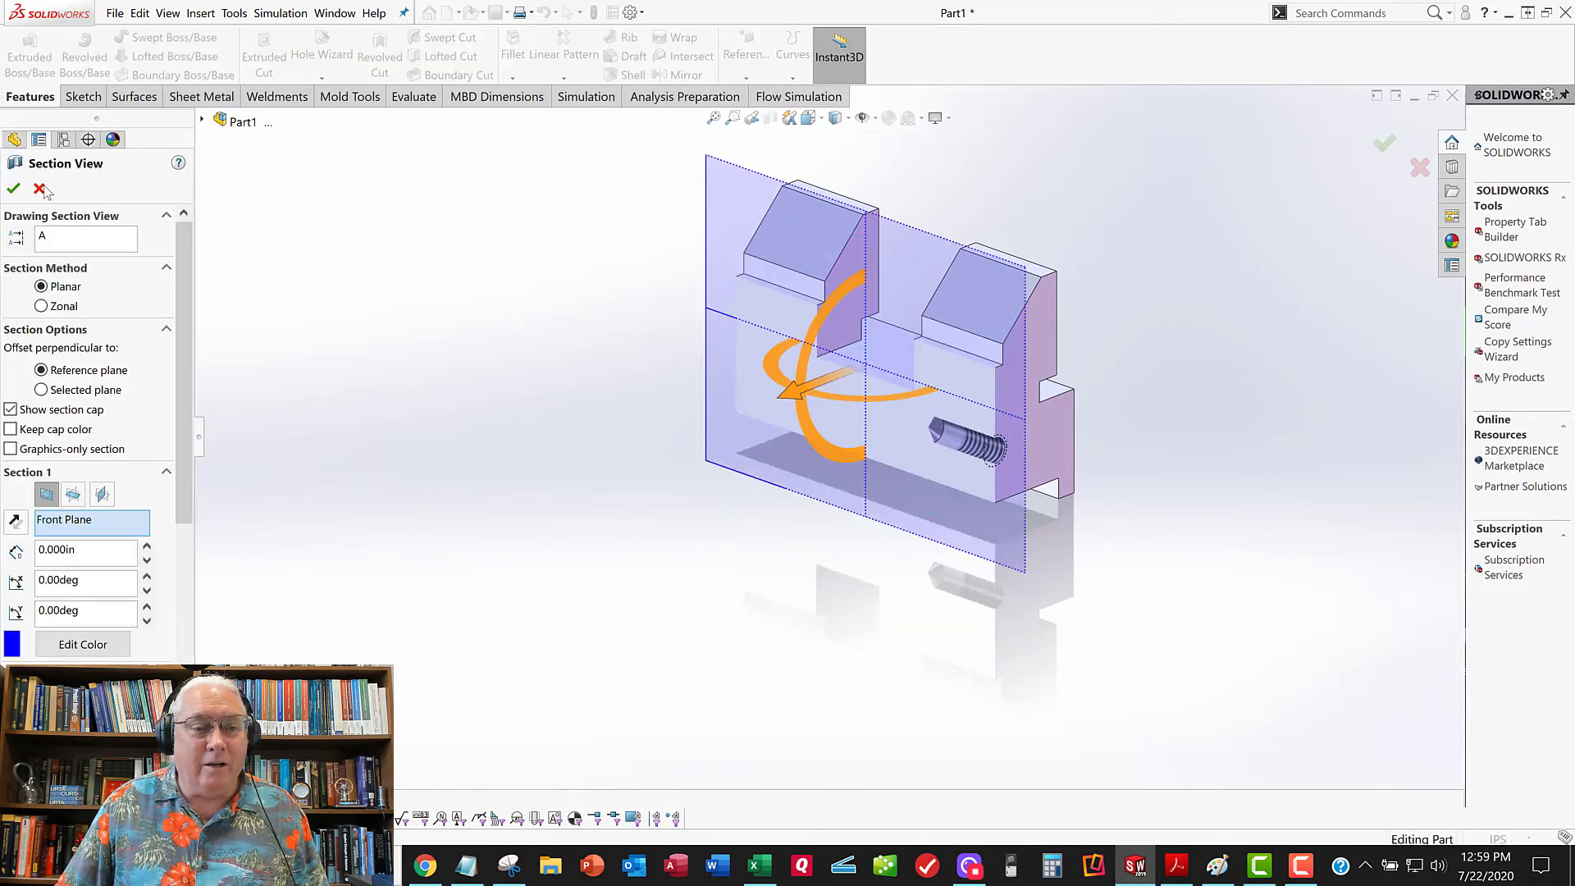
pyautogui.click(7, 192)
pyautogui.scroll(-4, 943, 377)
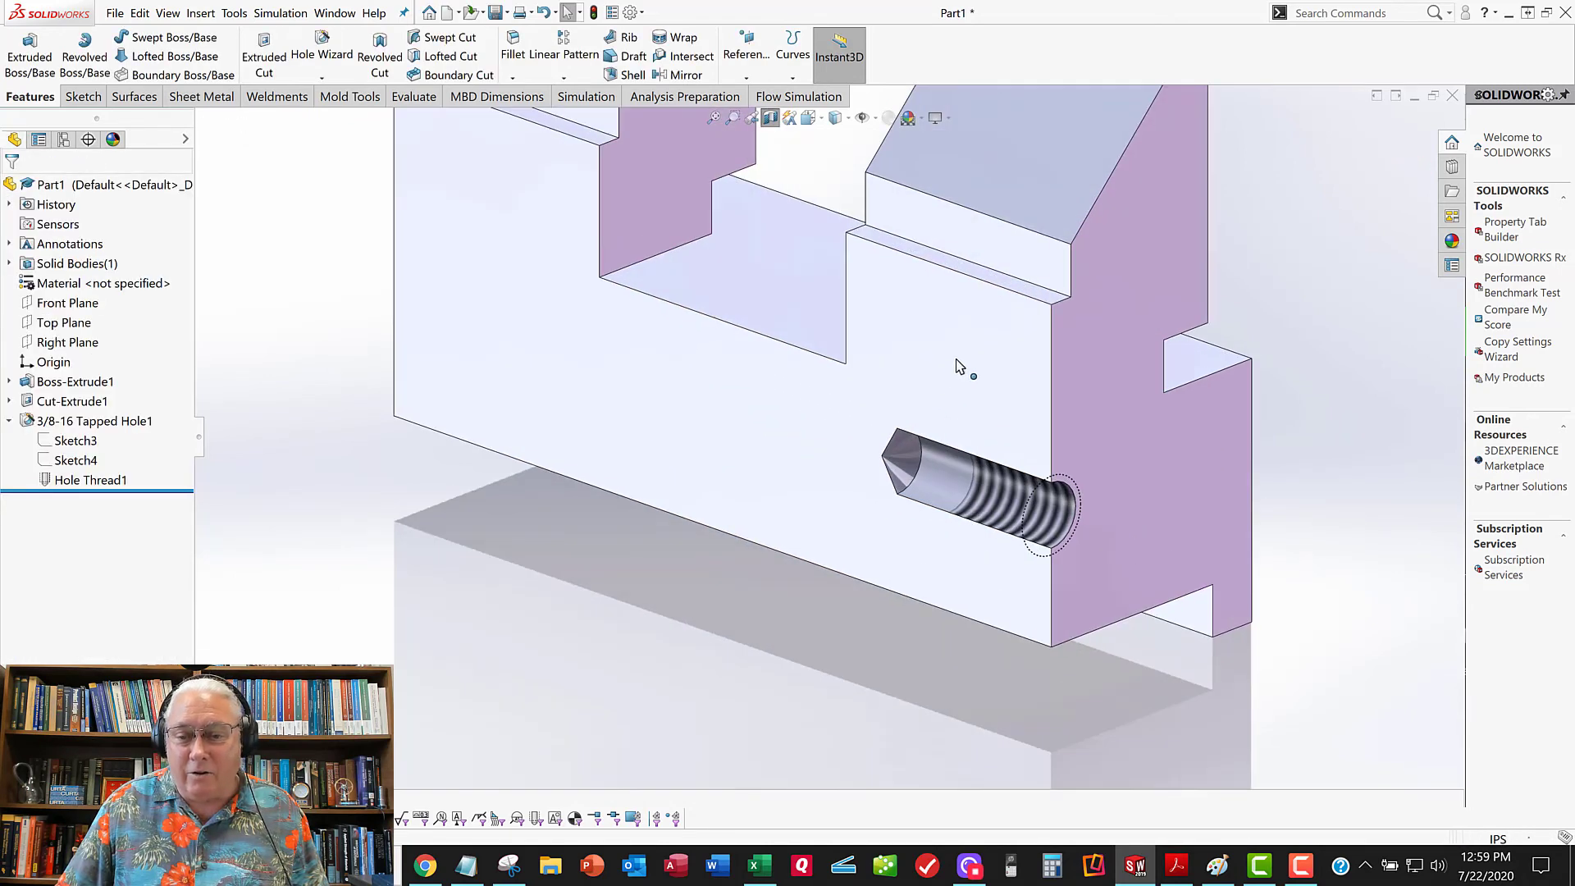
pyautogui.moveTo(956, 359); pyautogui.dragTo(959, 322, button='middle')
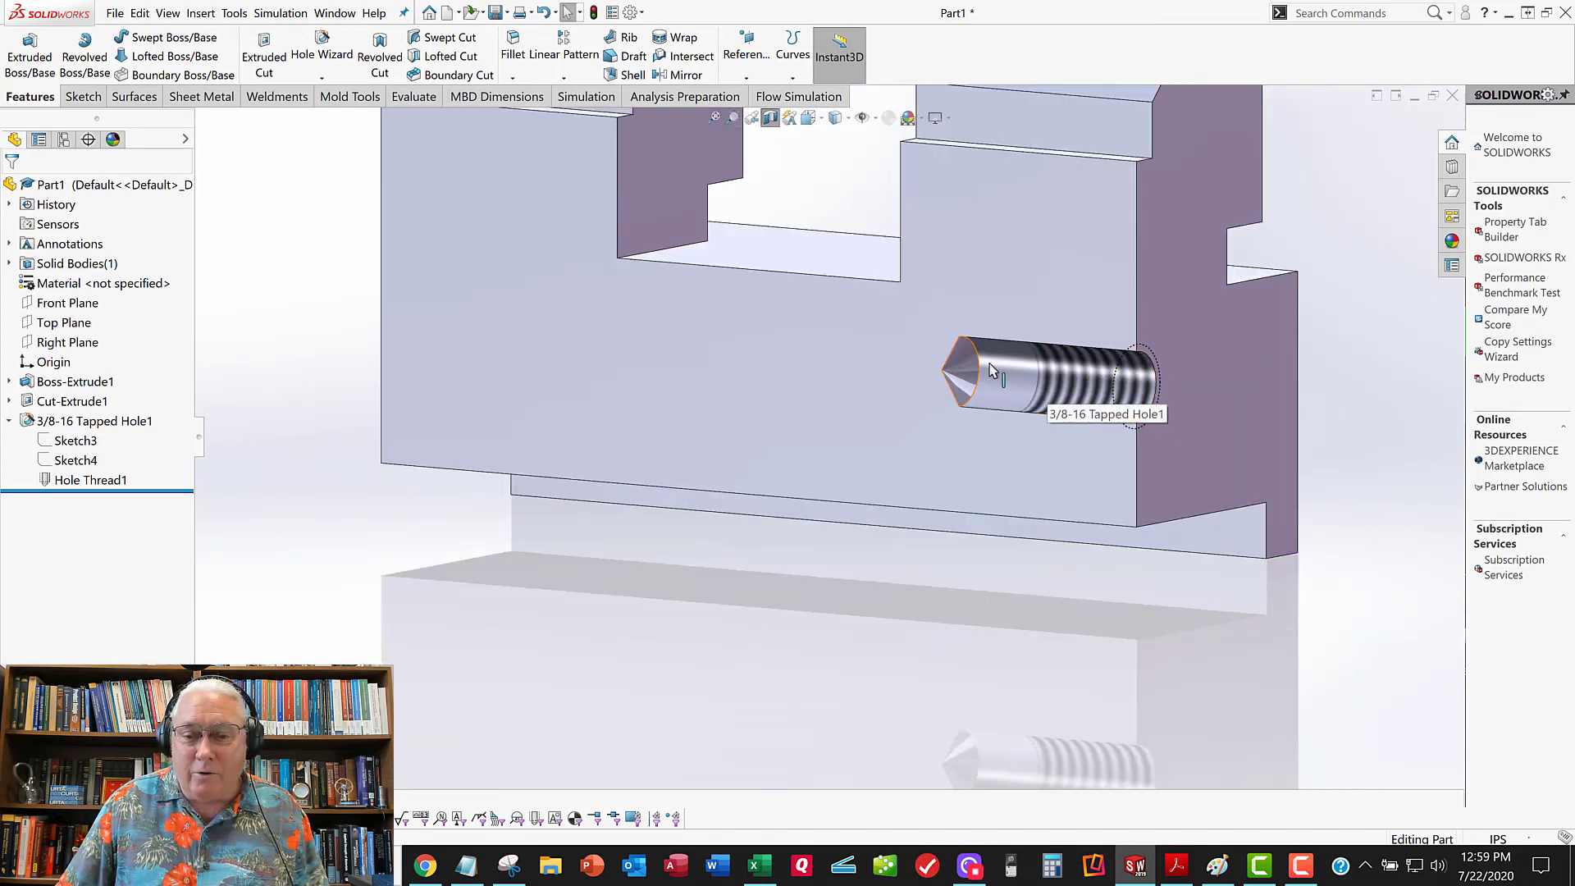
pyautogui.moveTo(1075, 384); pyautogui.dragTo(1056, 319, button='middle')
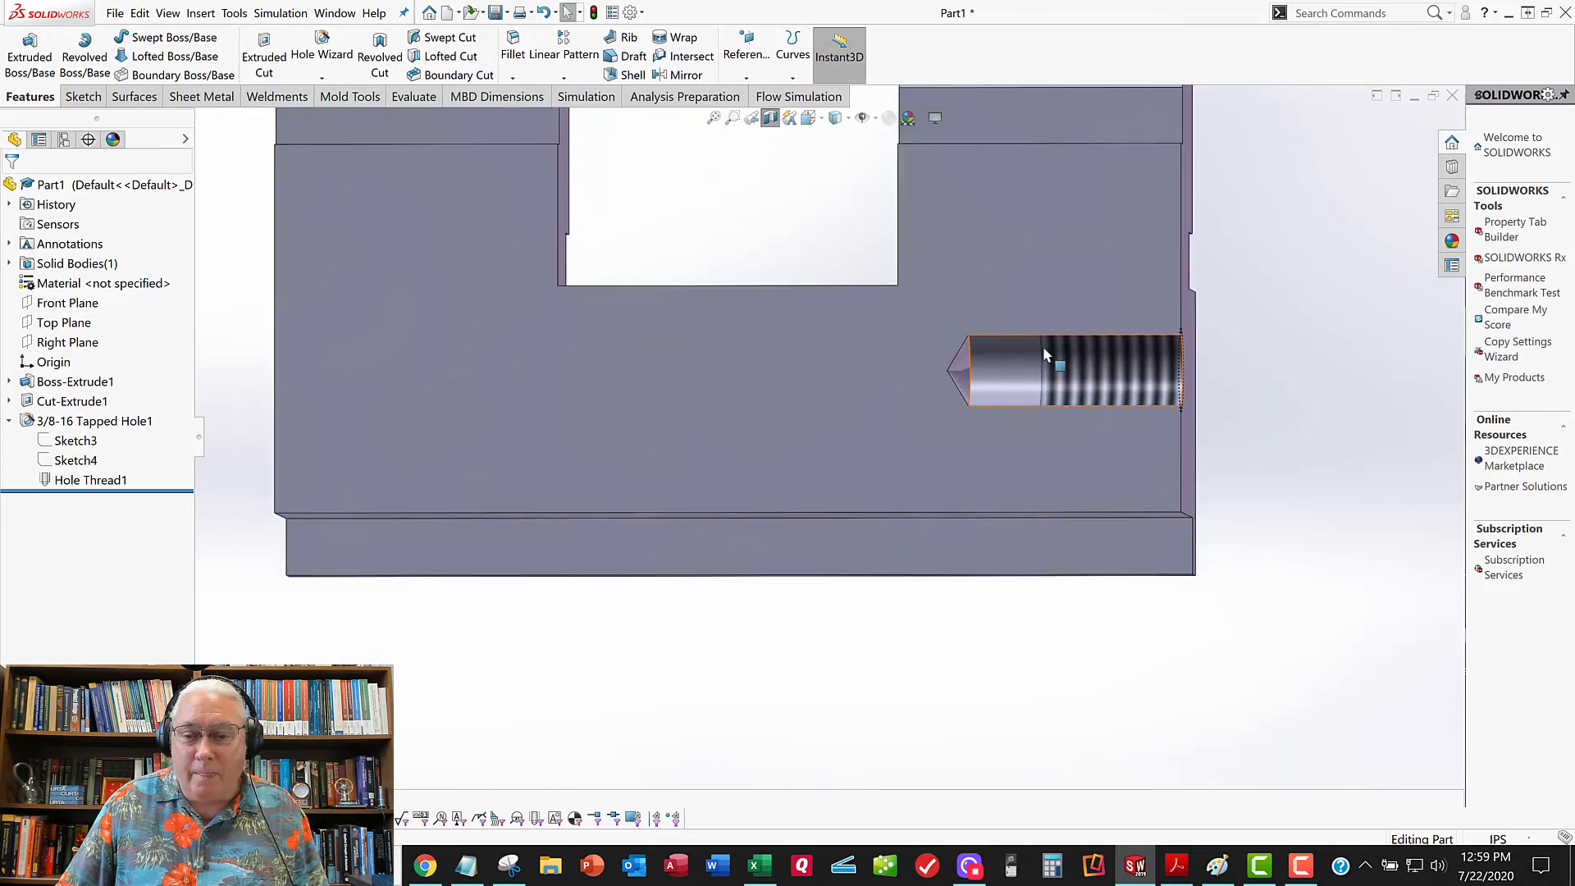
pyautogui.scroll(-1, 958, 385)
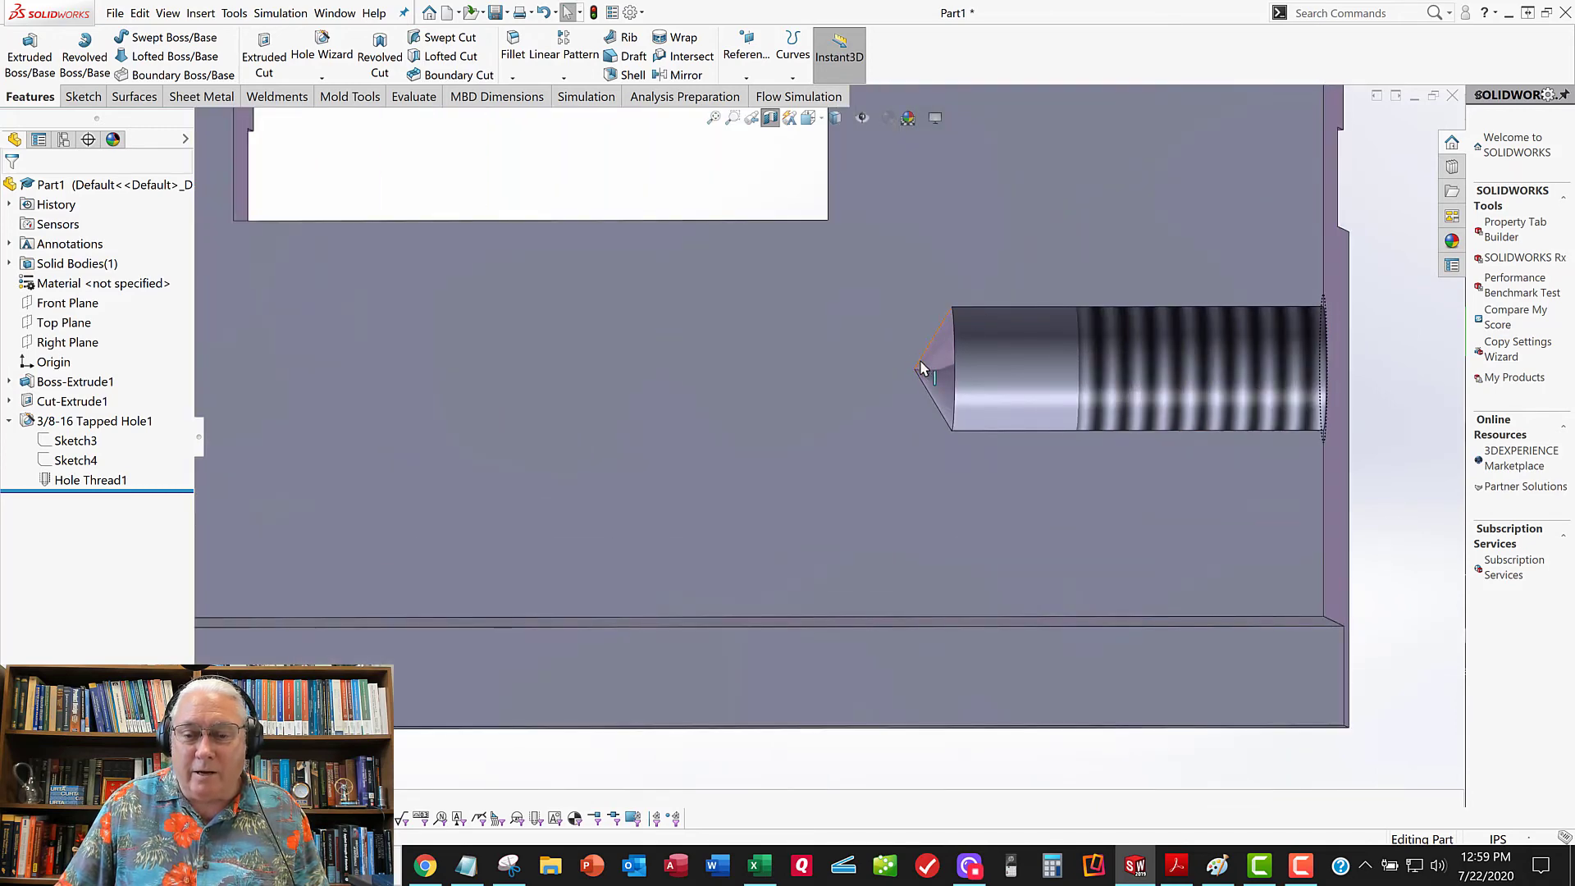
pyautogui.press('f')
pyautogui.hotkey('ctrl', '7')
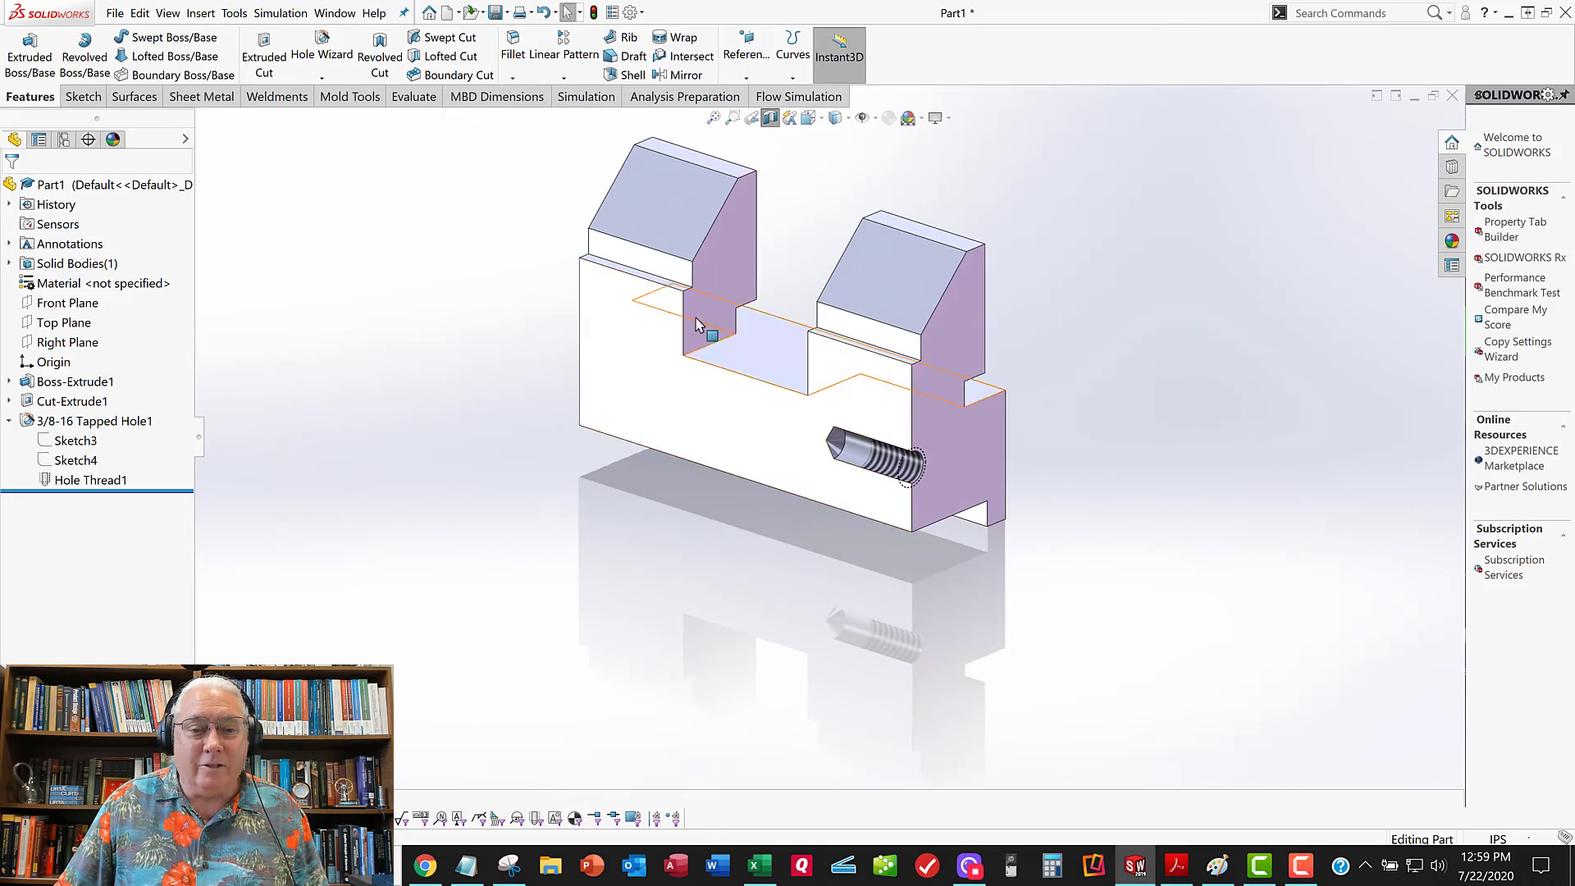
# Turn off the section view to show the complete block again
pyautogui.click(773, 122)
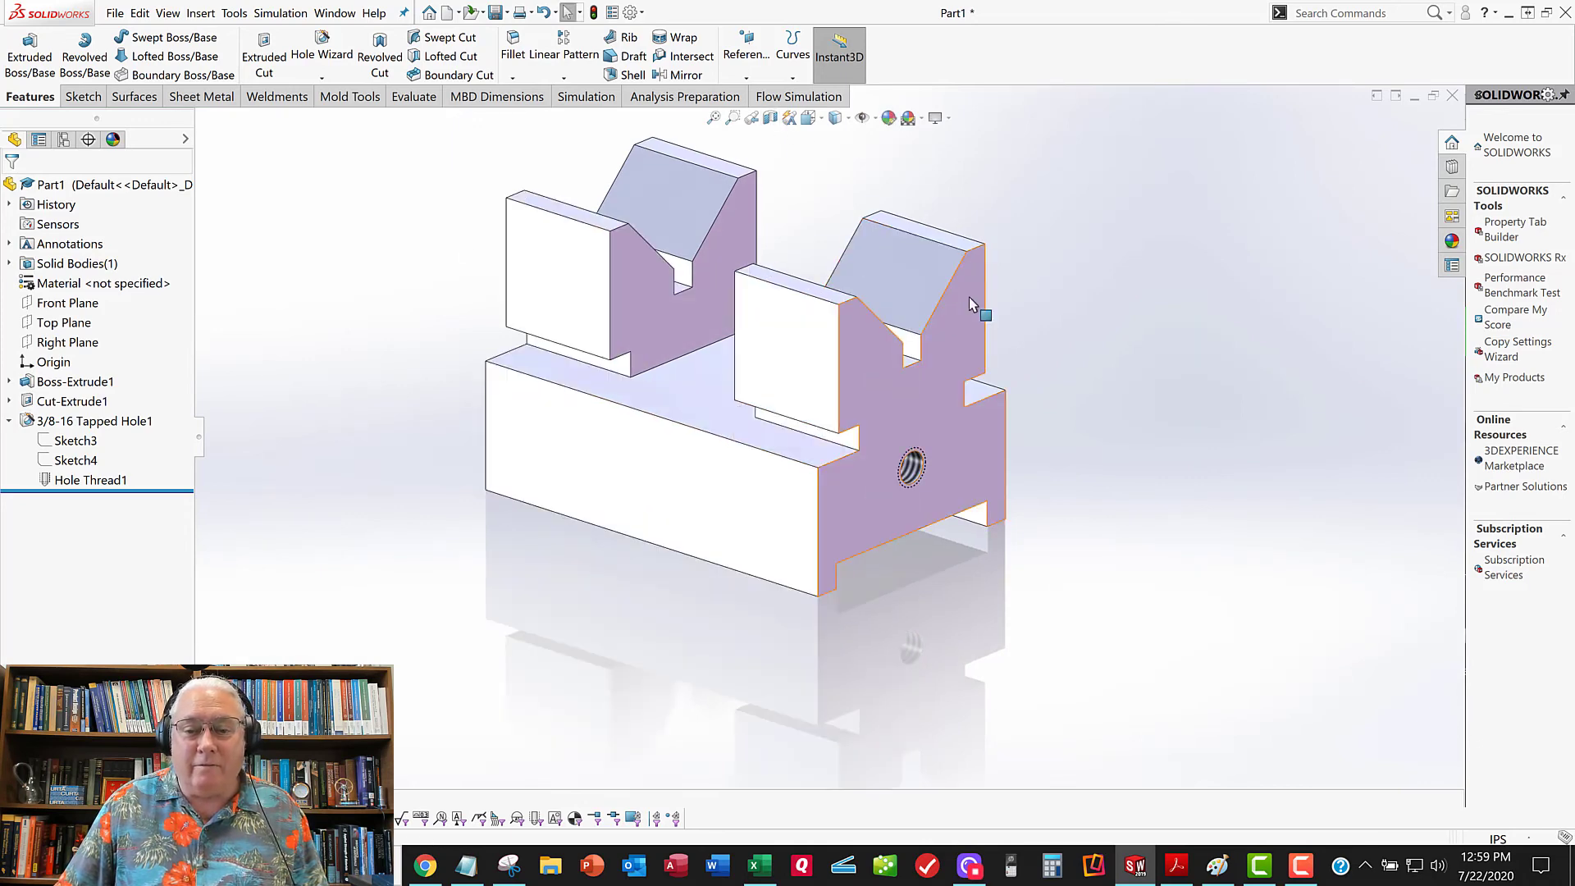
pyautogui.moveTo(970, 301); pyautogui.dragTo(939, 322, button='middle')
pyautogui.scroll(-1, 937, 322)
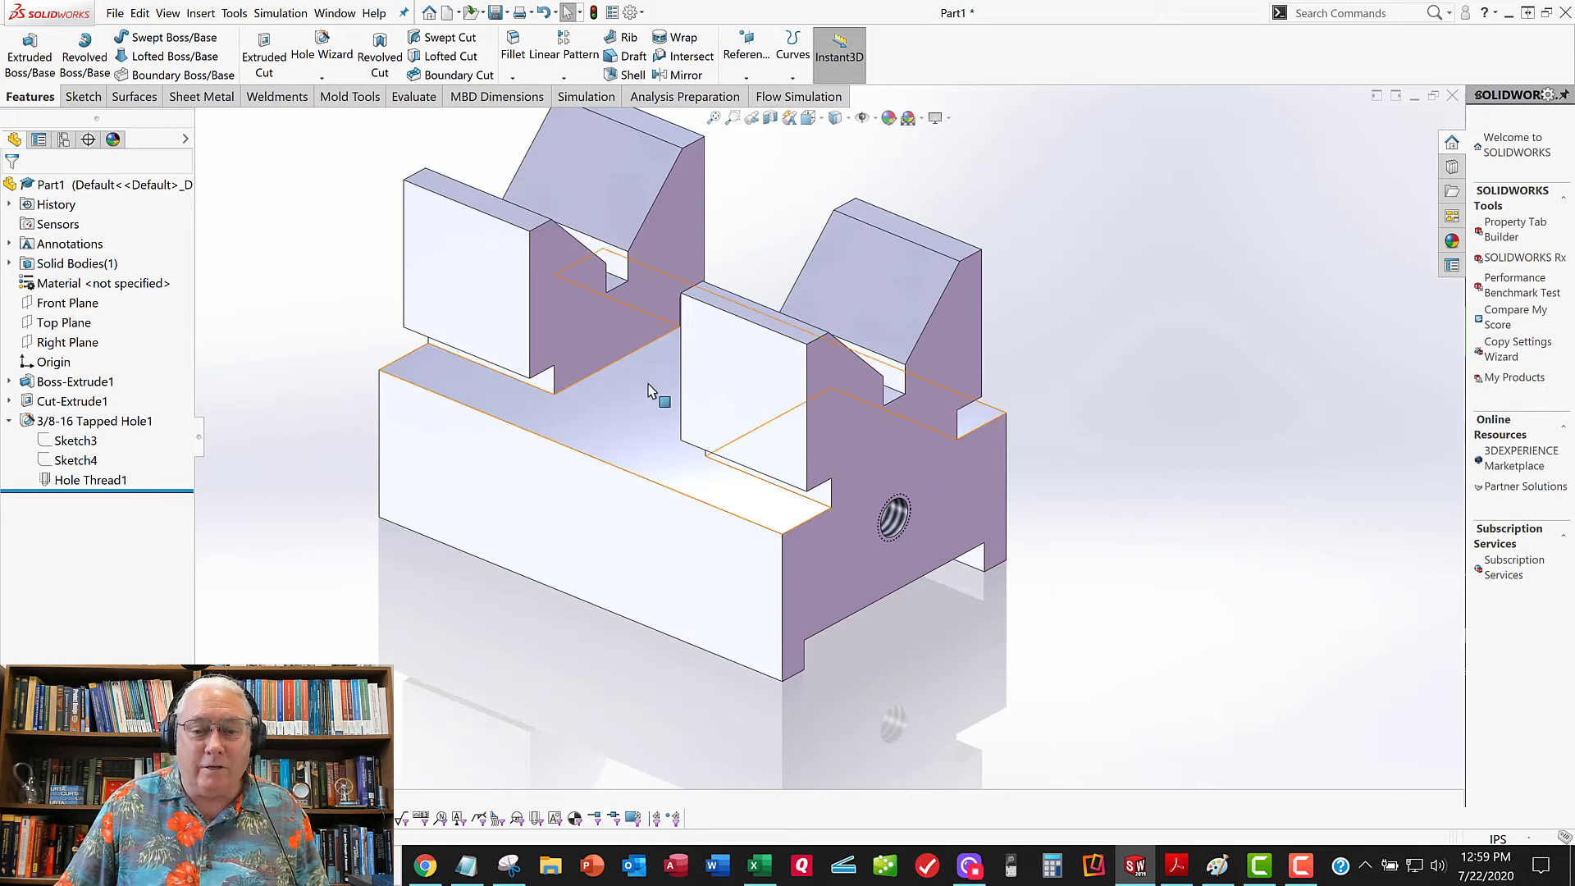
pyautogui.moveTo(731, 383); pyautogui.dragTo(743, 390, button='middle')
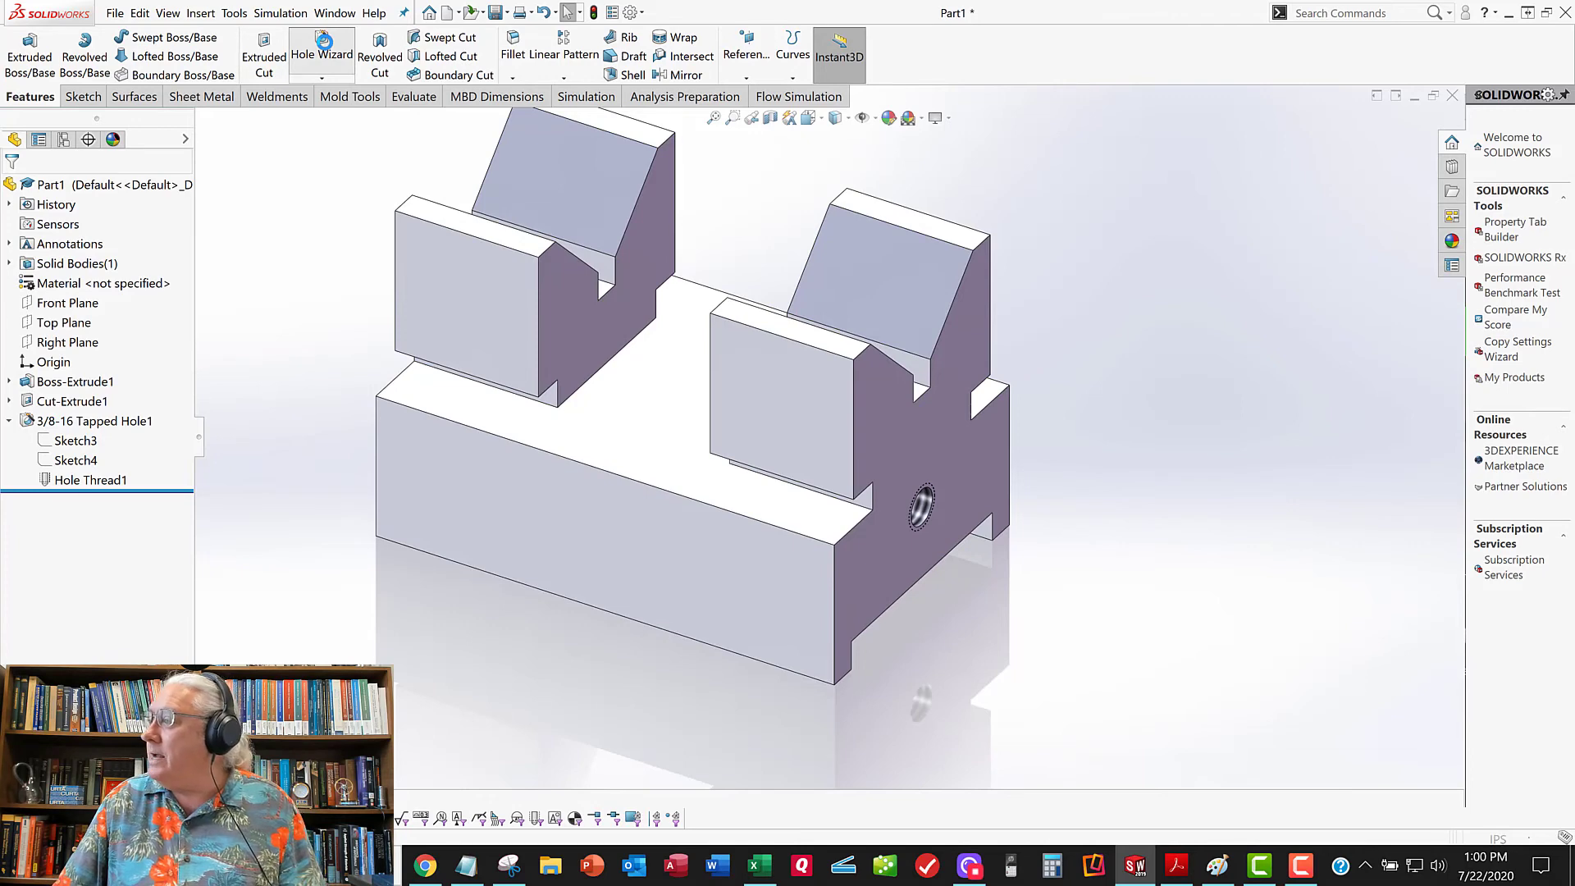
# Start a Hole Wizard counterbore with the ANSI Inch standard and the Socket Head Cap Screw type
pyautogui.click(324, 41)
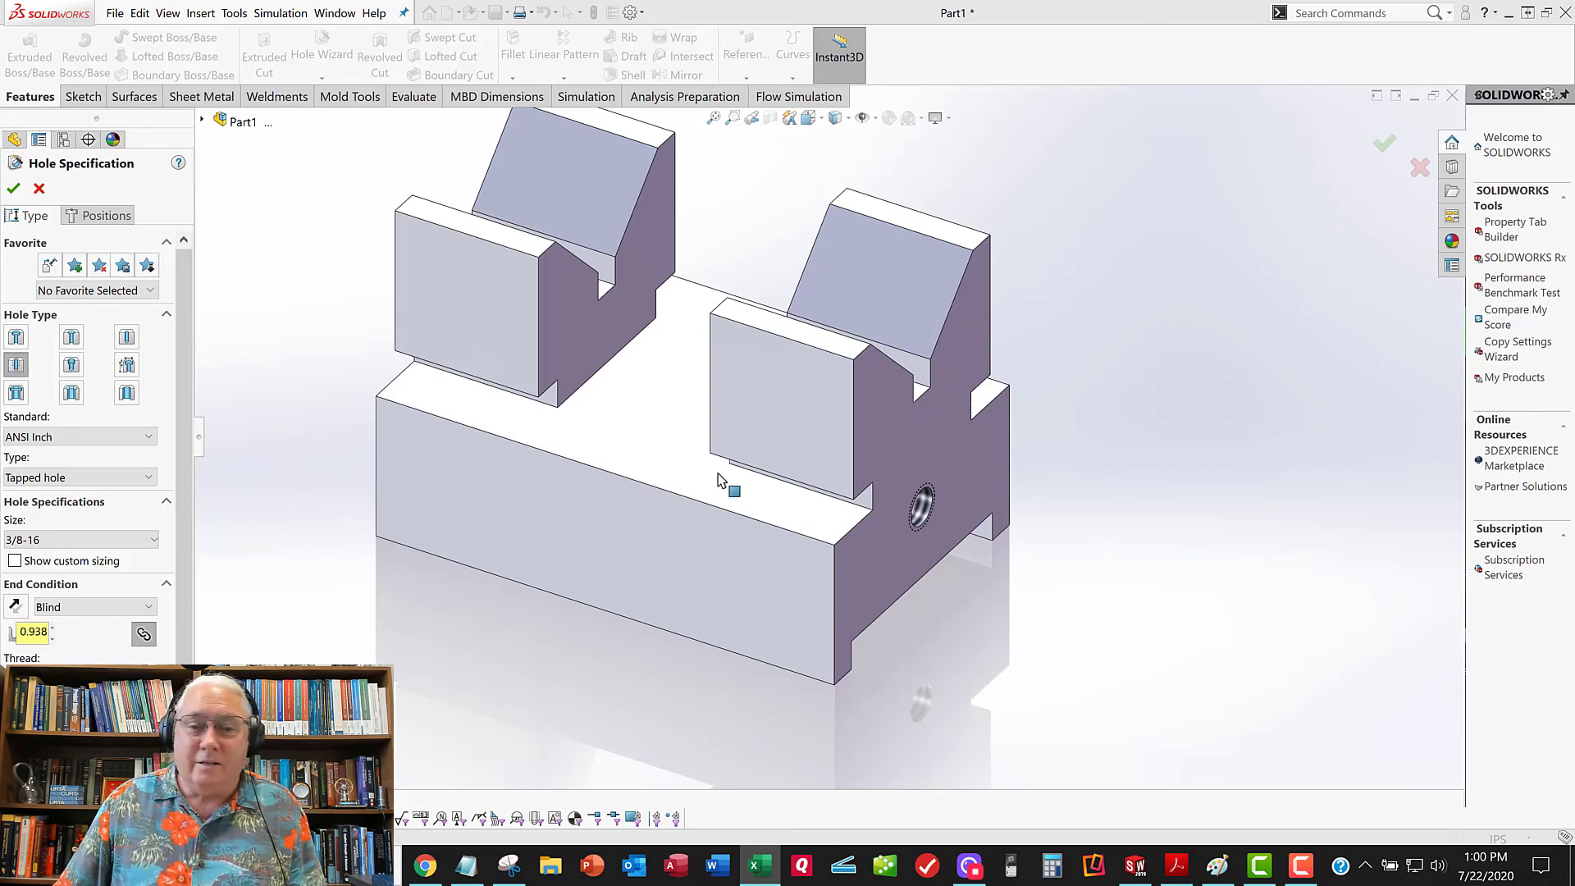
pyautogui.moveTo(705, 419); pyautogui.dragTo(689, 443, button='middle')
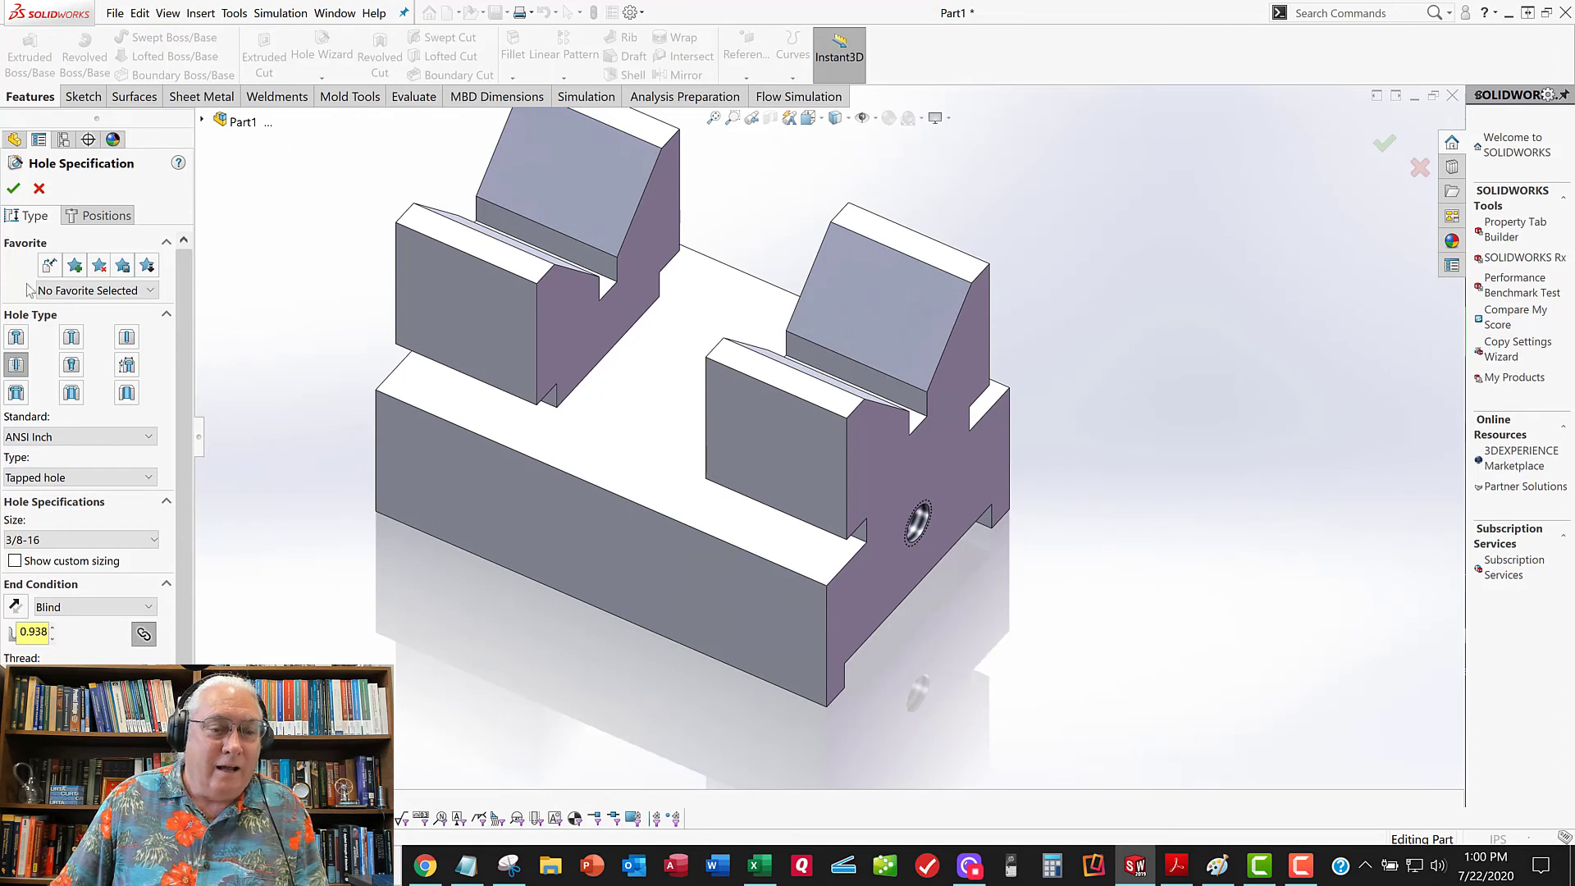
pyautogui.click(17, 337)
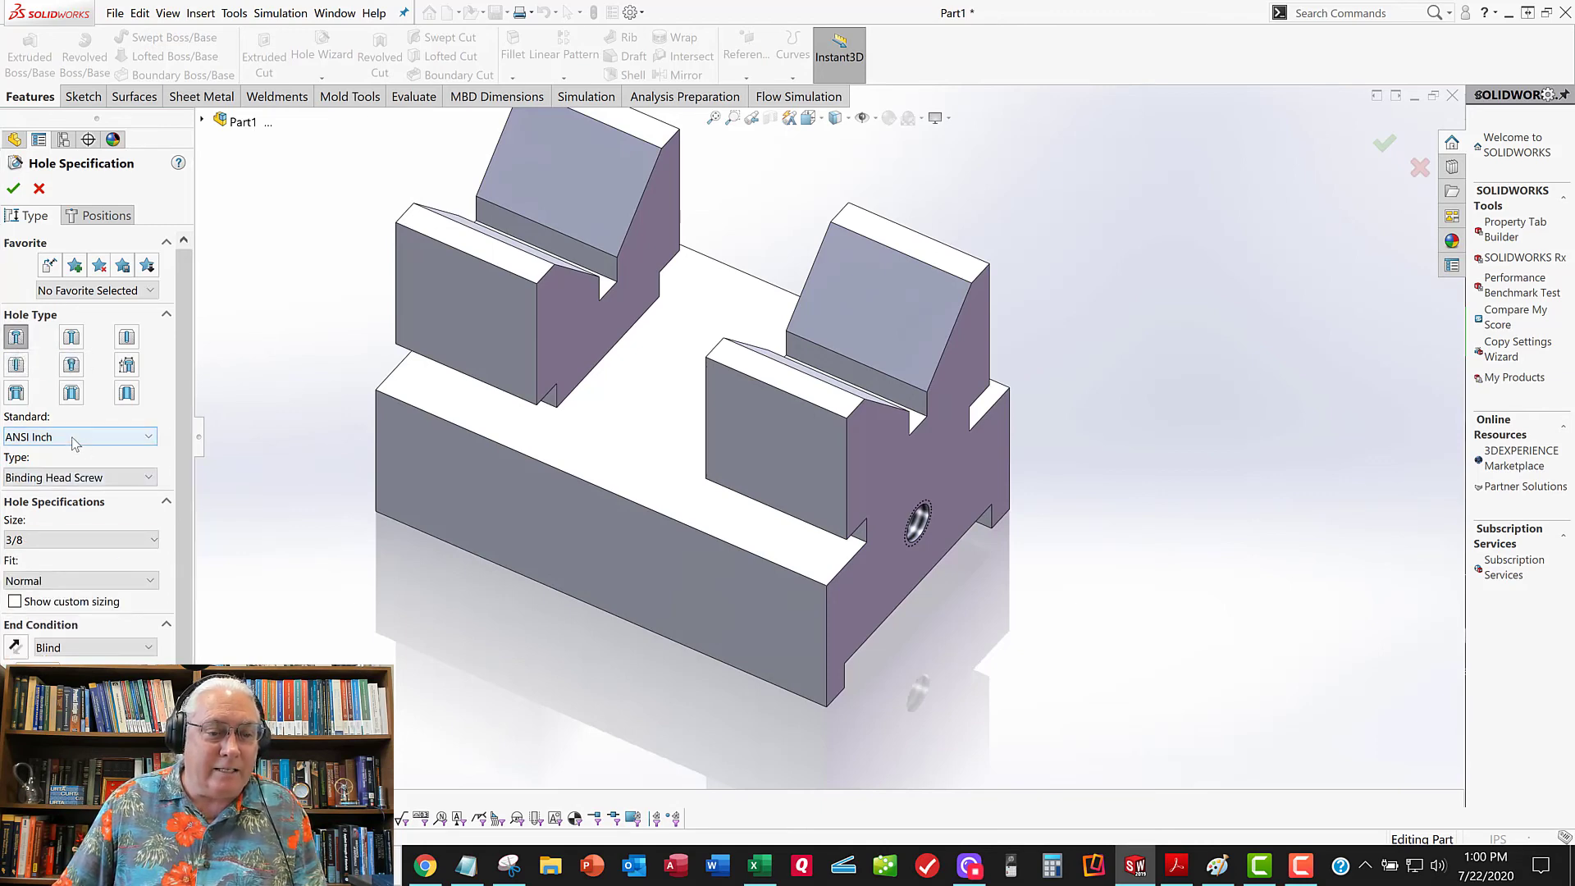
pyautogui.click(74, 478)
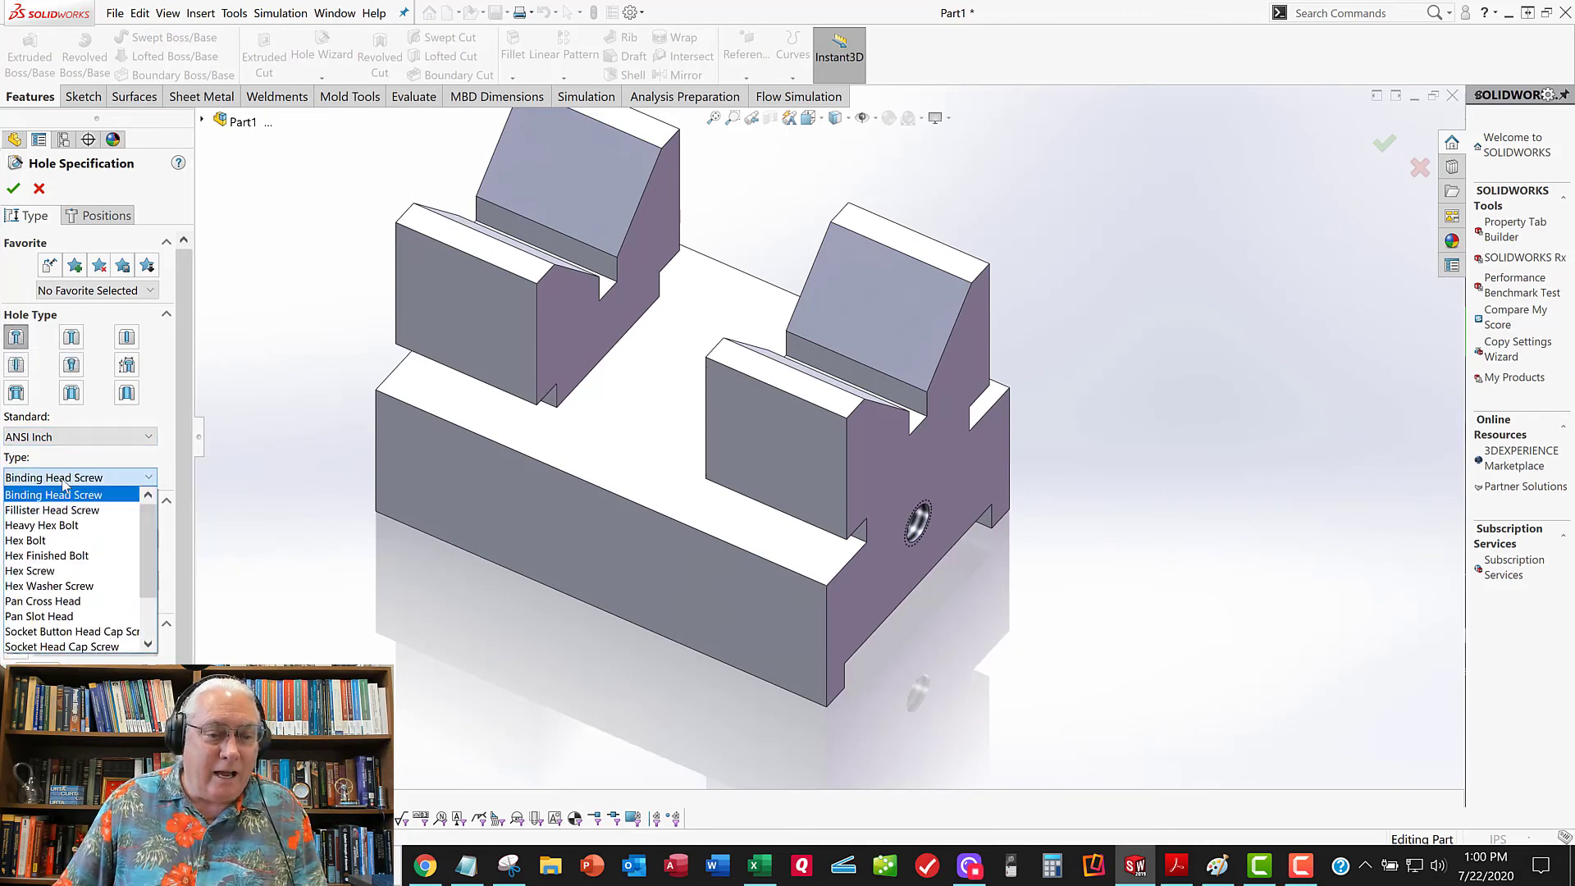
pyautogui.scroll(-2, 69, 595)
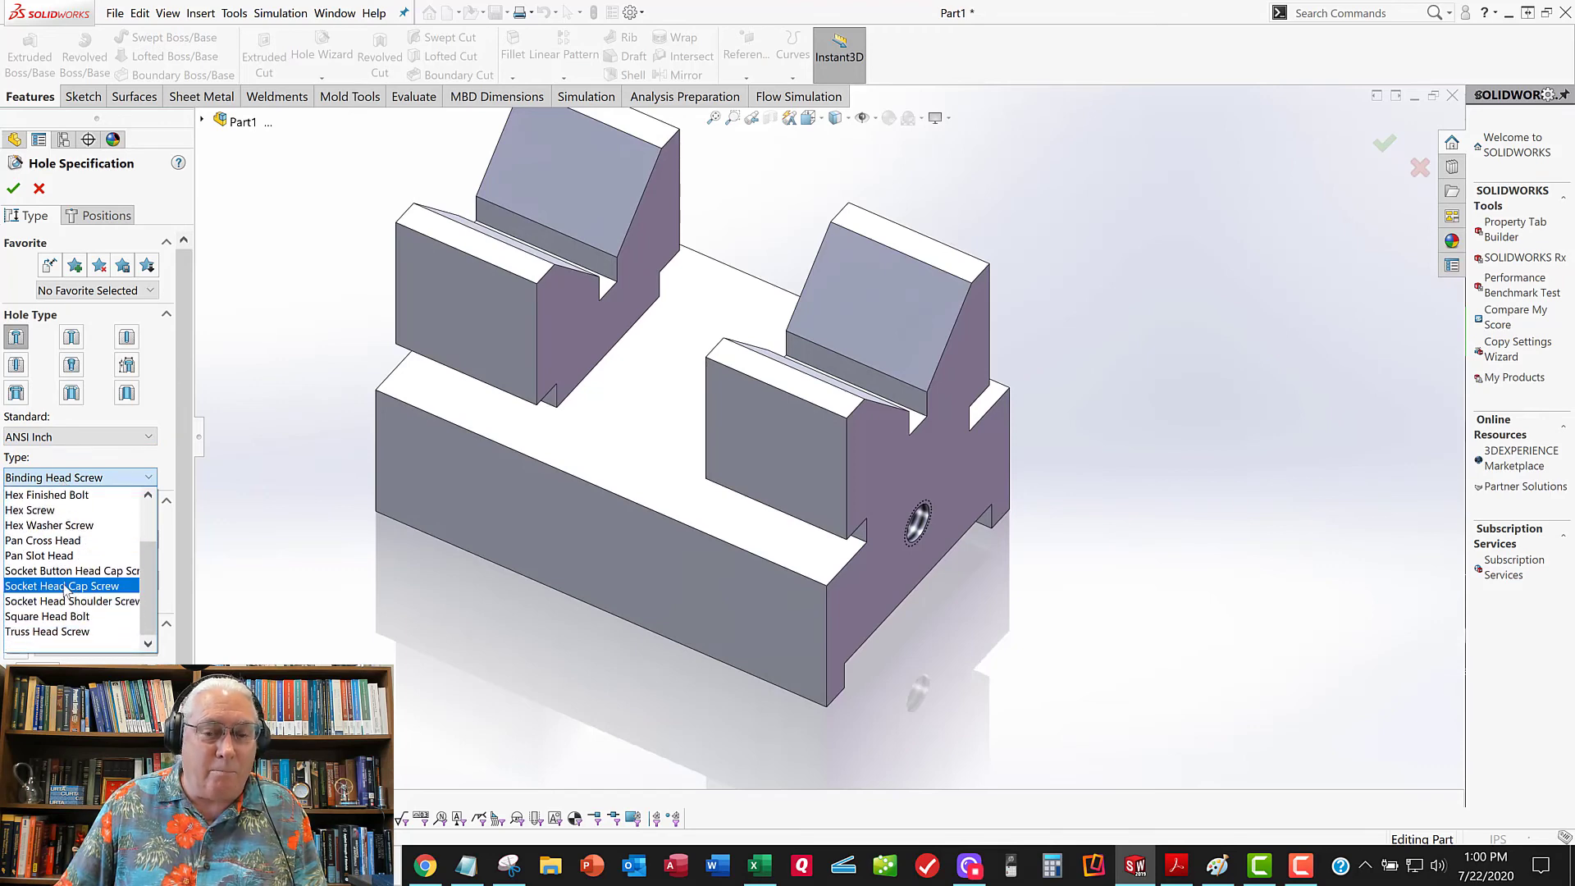
pyautogui.click(65, 587)
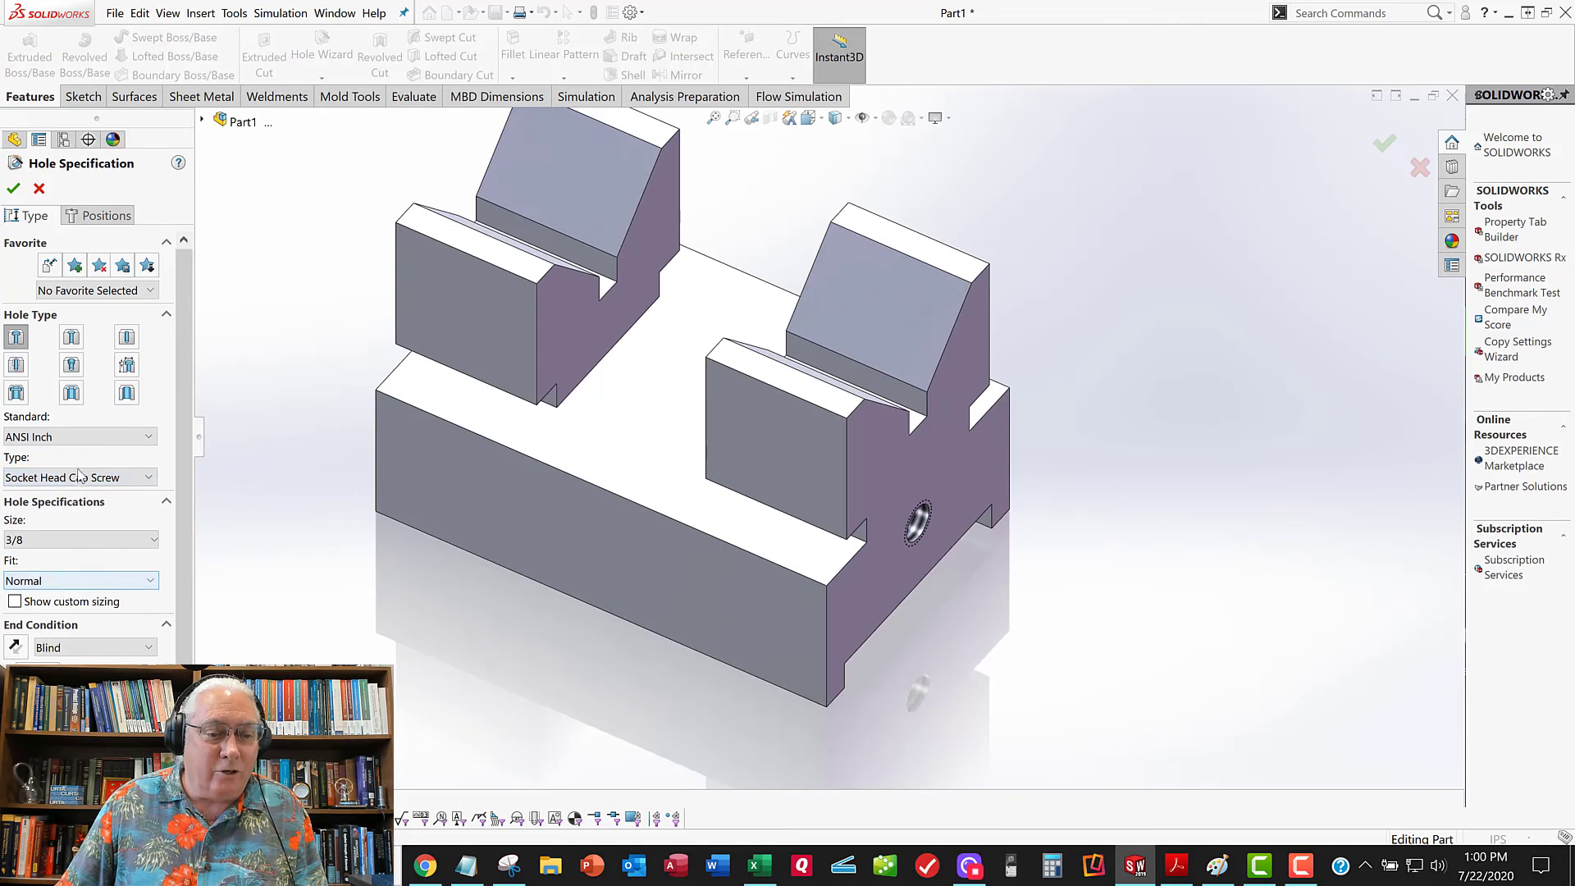
# Set the counterbore size to 3/4, the fit to Close and the end condition to Through All
pyautogui.click(49, 539)
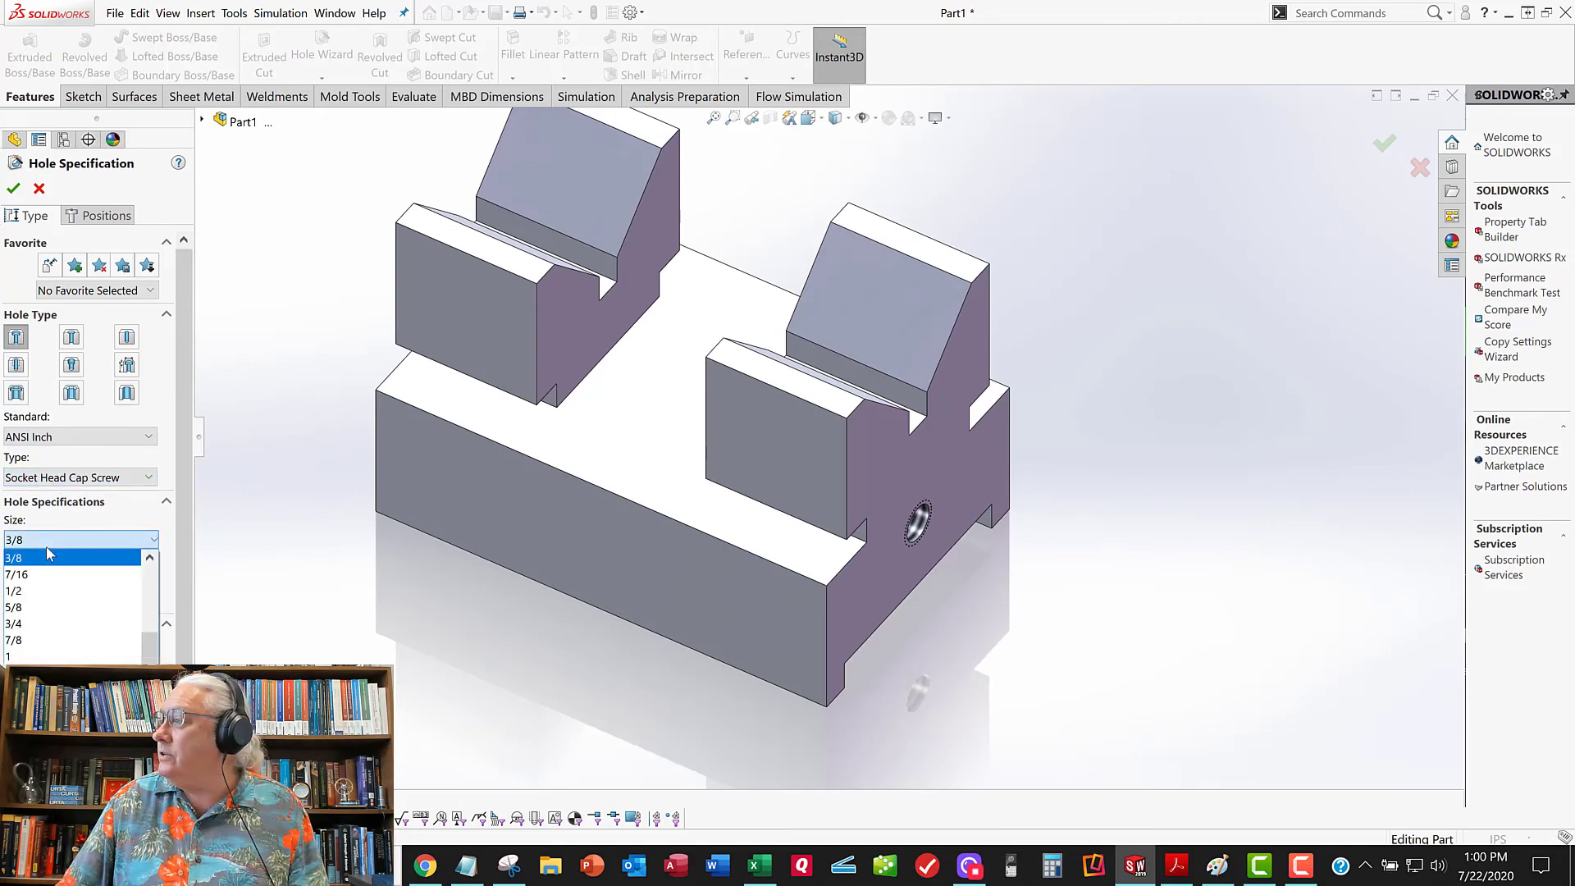
pyautogui.click(45, 625)
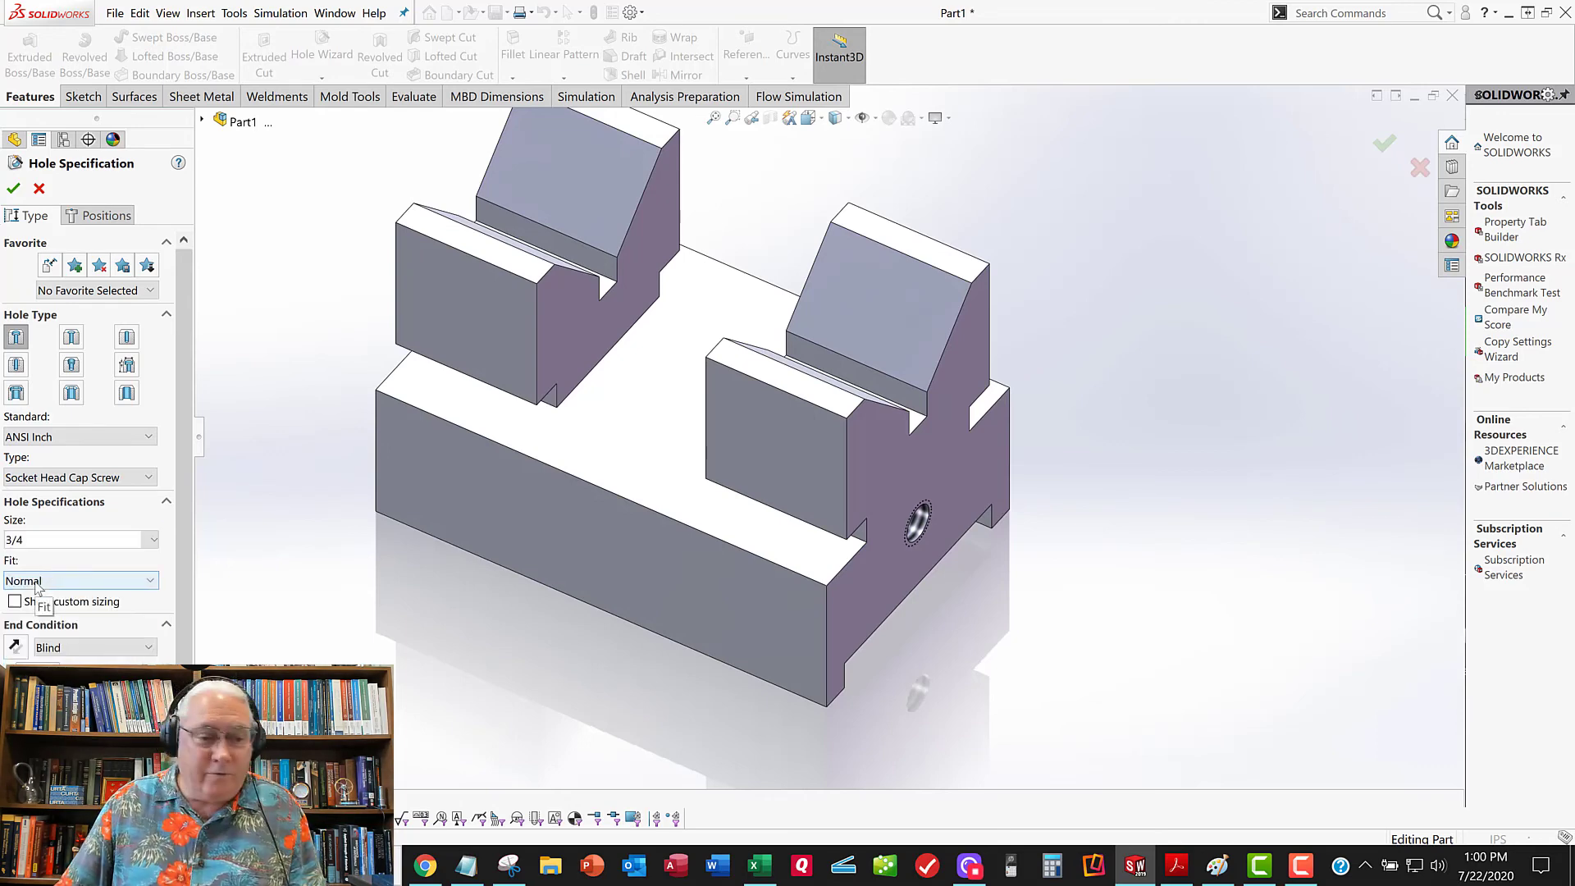
pyautogui.click(36, 581)
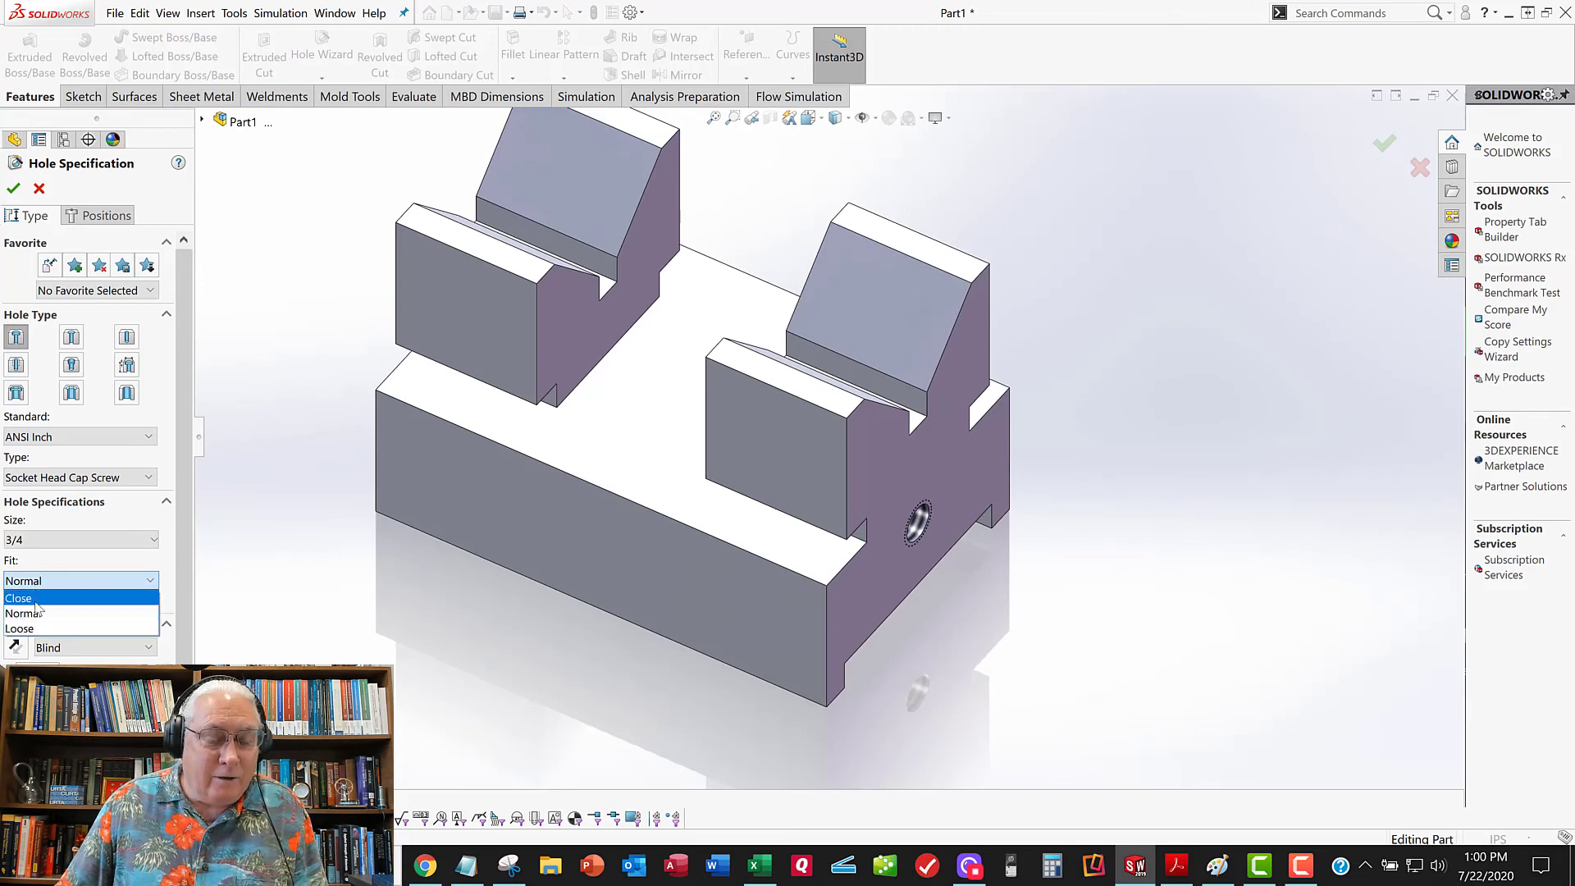
pyautogui.click(35, 601)
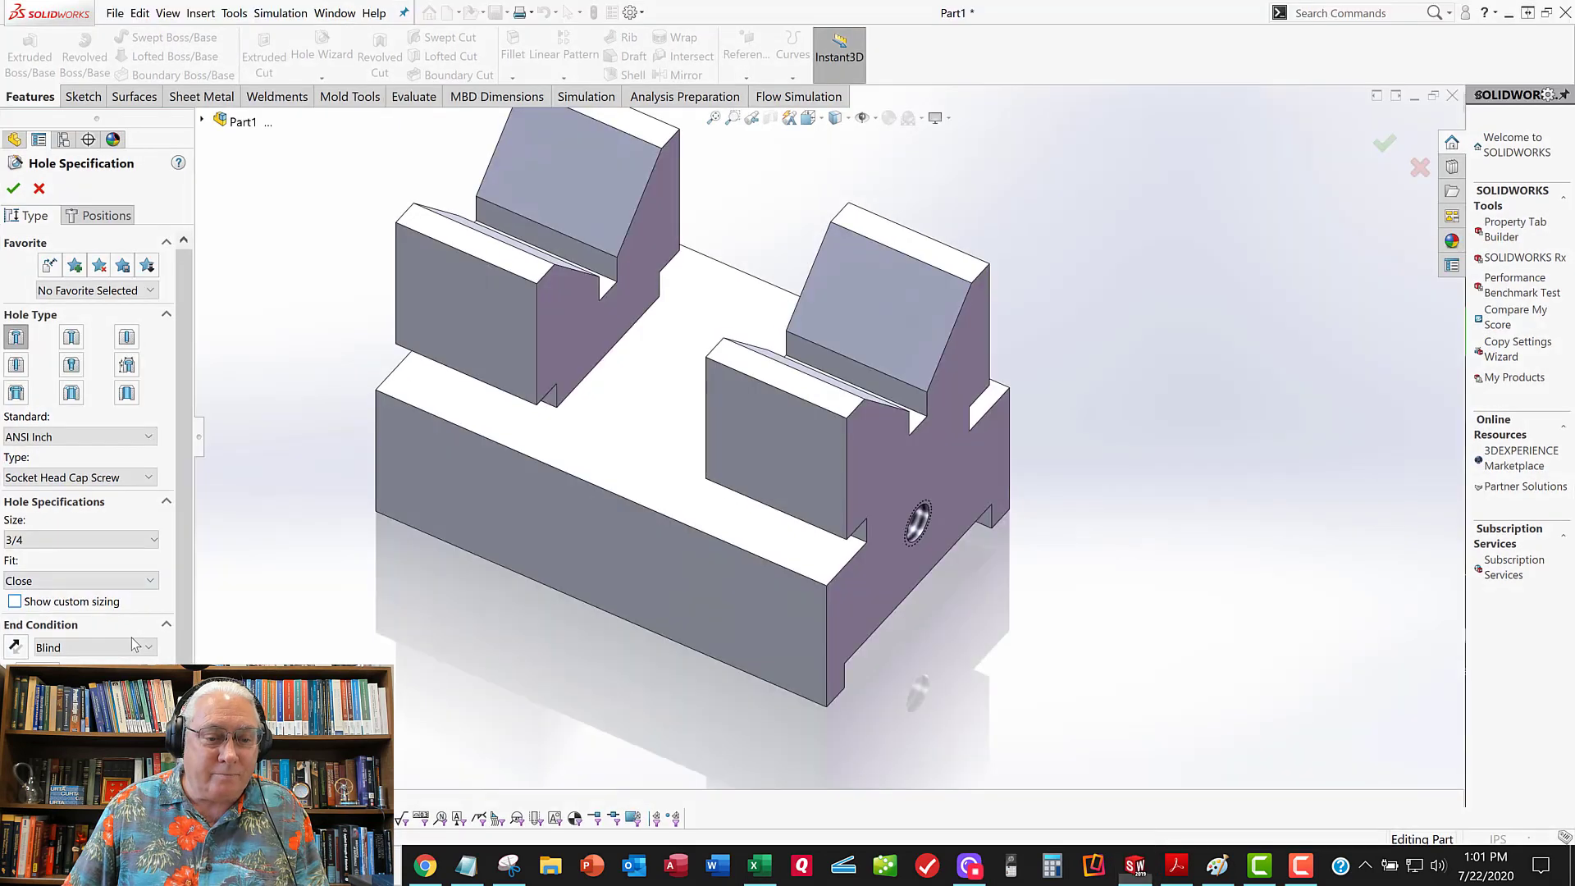
pyautogui.click(146, 646)
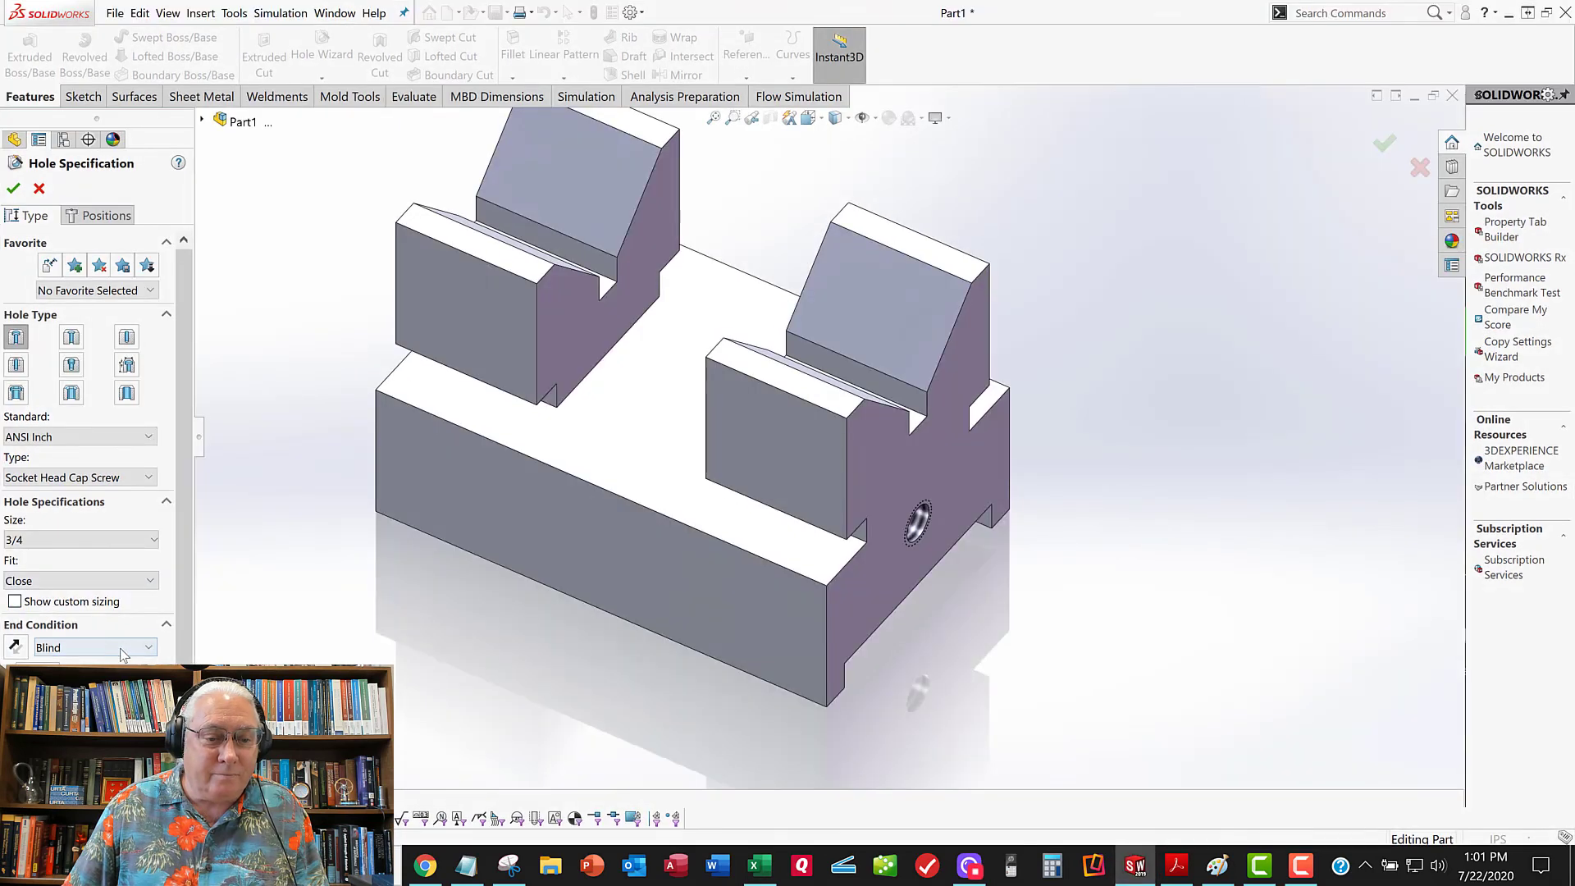
pyautogui.click(90, 681)
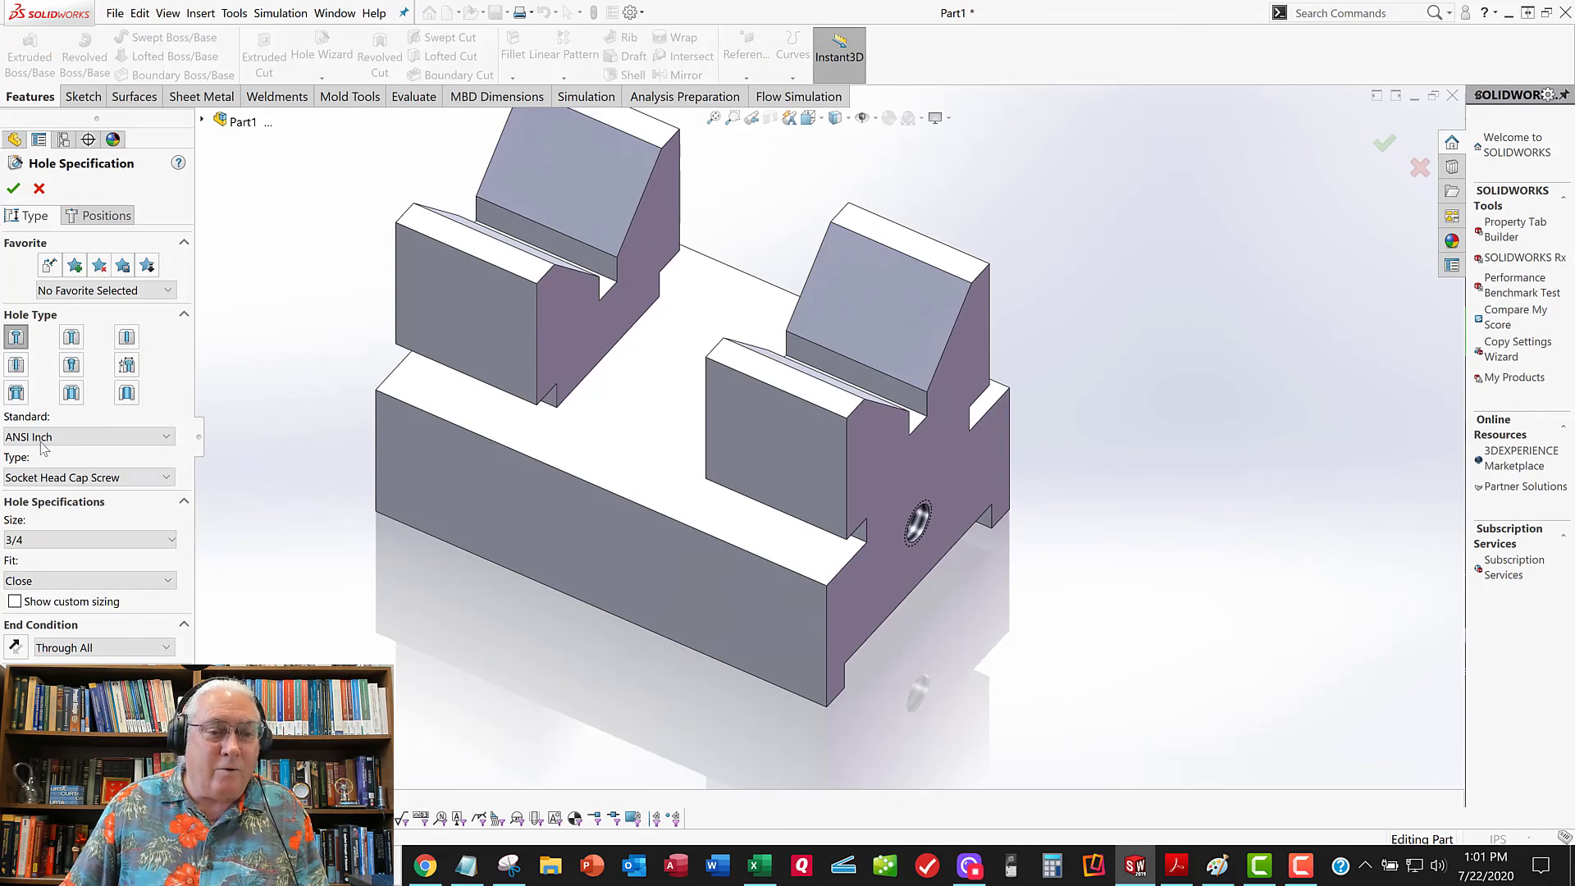
# Place the counterbored hole at the origin on the flat face between the V-shaped jaws and finish the hole
pyautogui.click(95, 215)
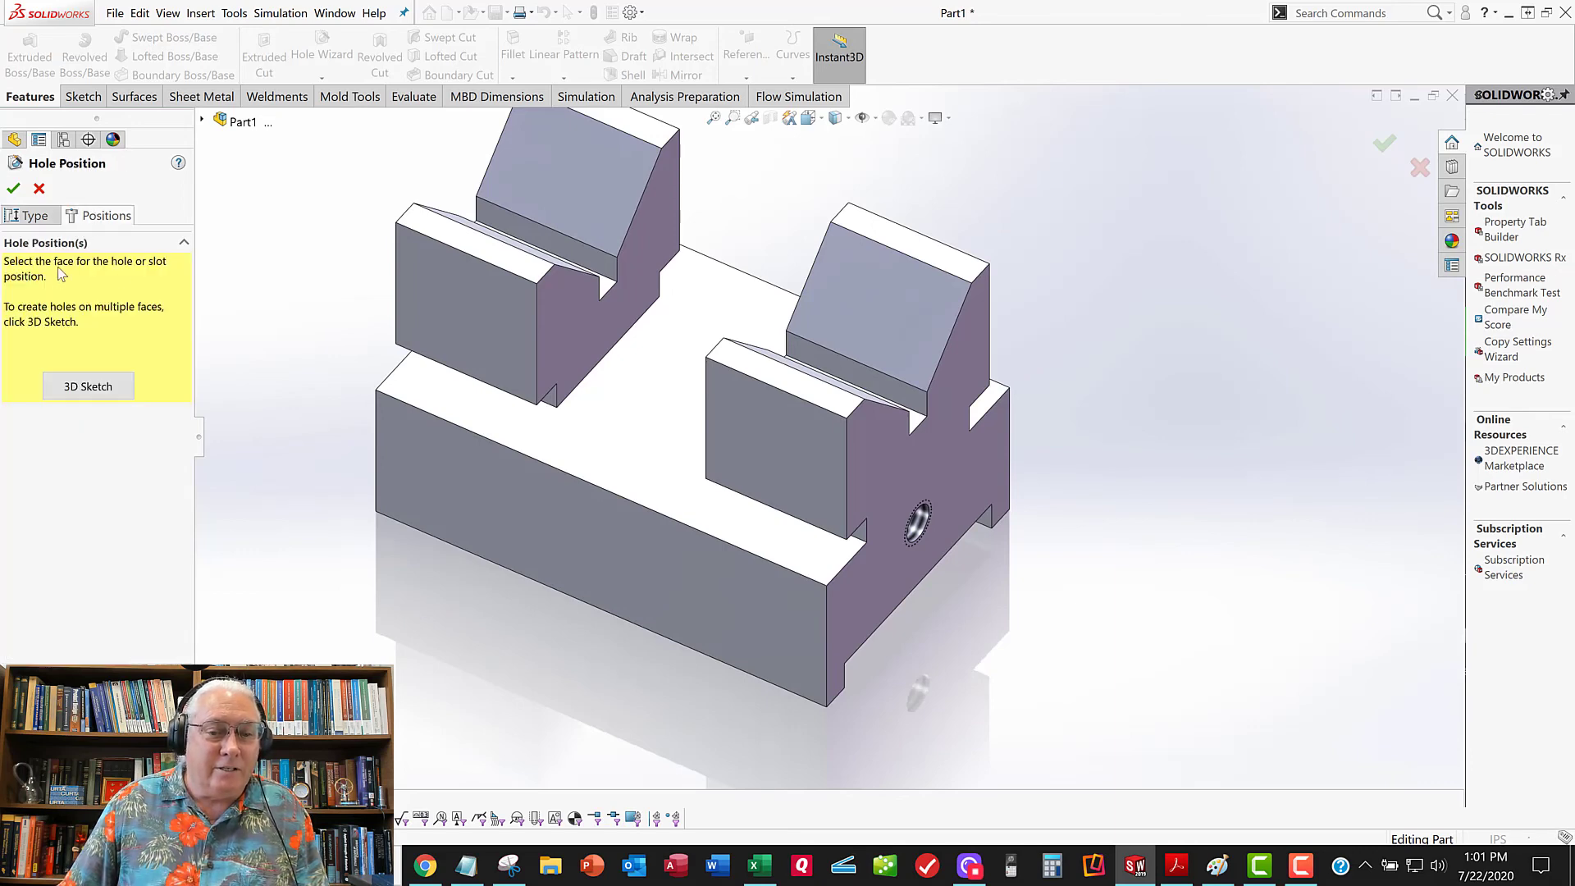
pyautogui.click(599, 426)
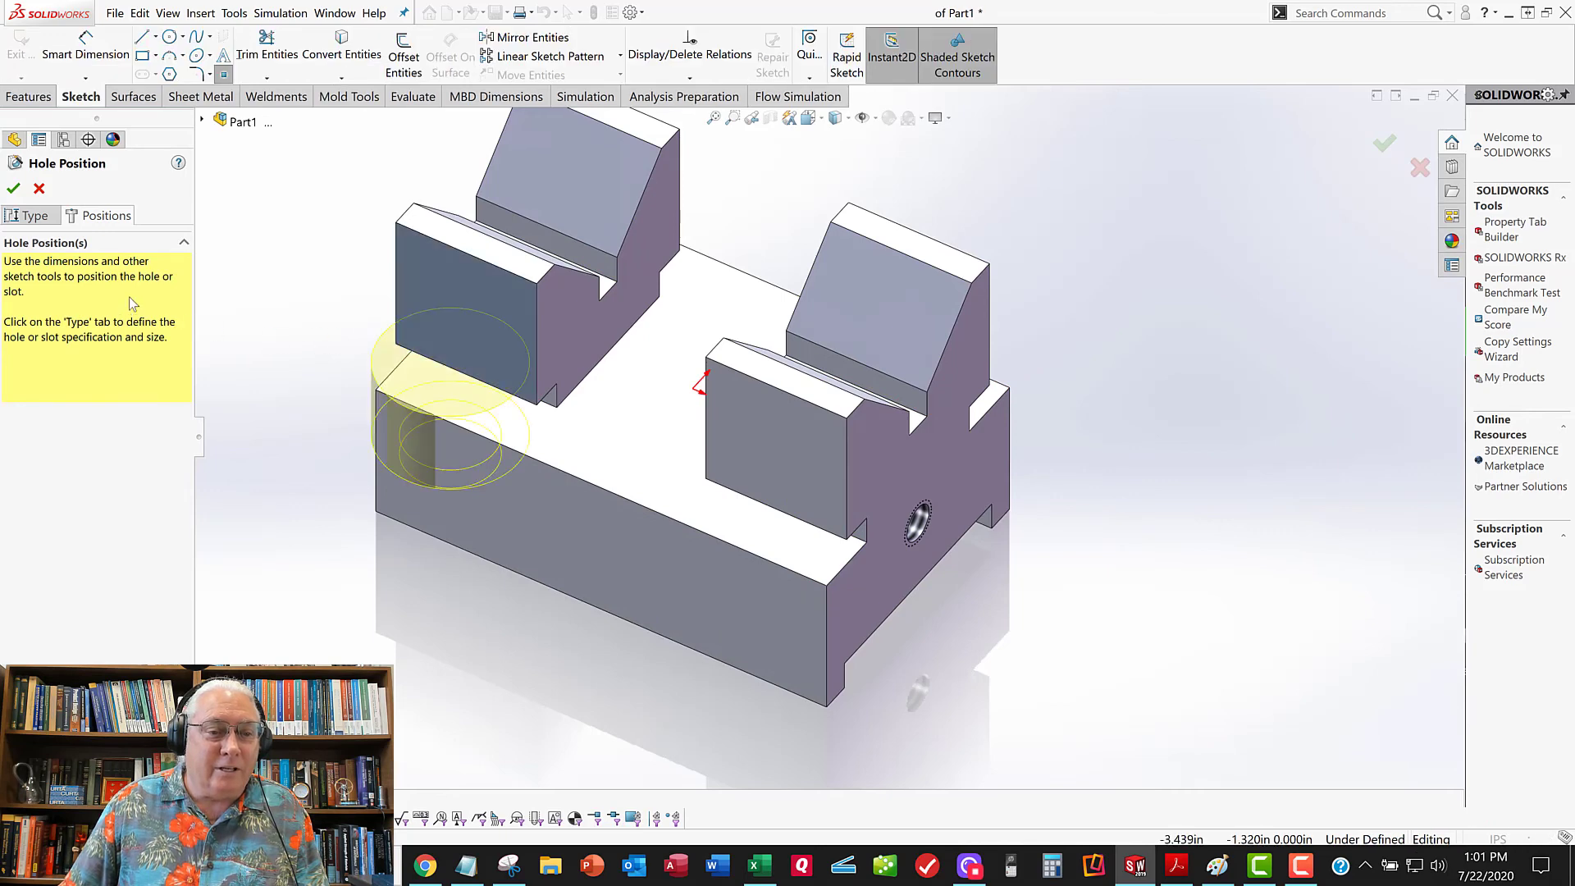
pyautogui.moveTo(658, 346)
pyautogui.mouseDown(button='middle')
pyautogui.moveTo(638, 494)
pyautogui.moveTo(647, 545)
pyautogui.mouseUp(button='middle')
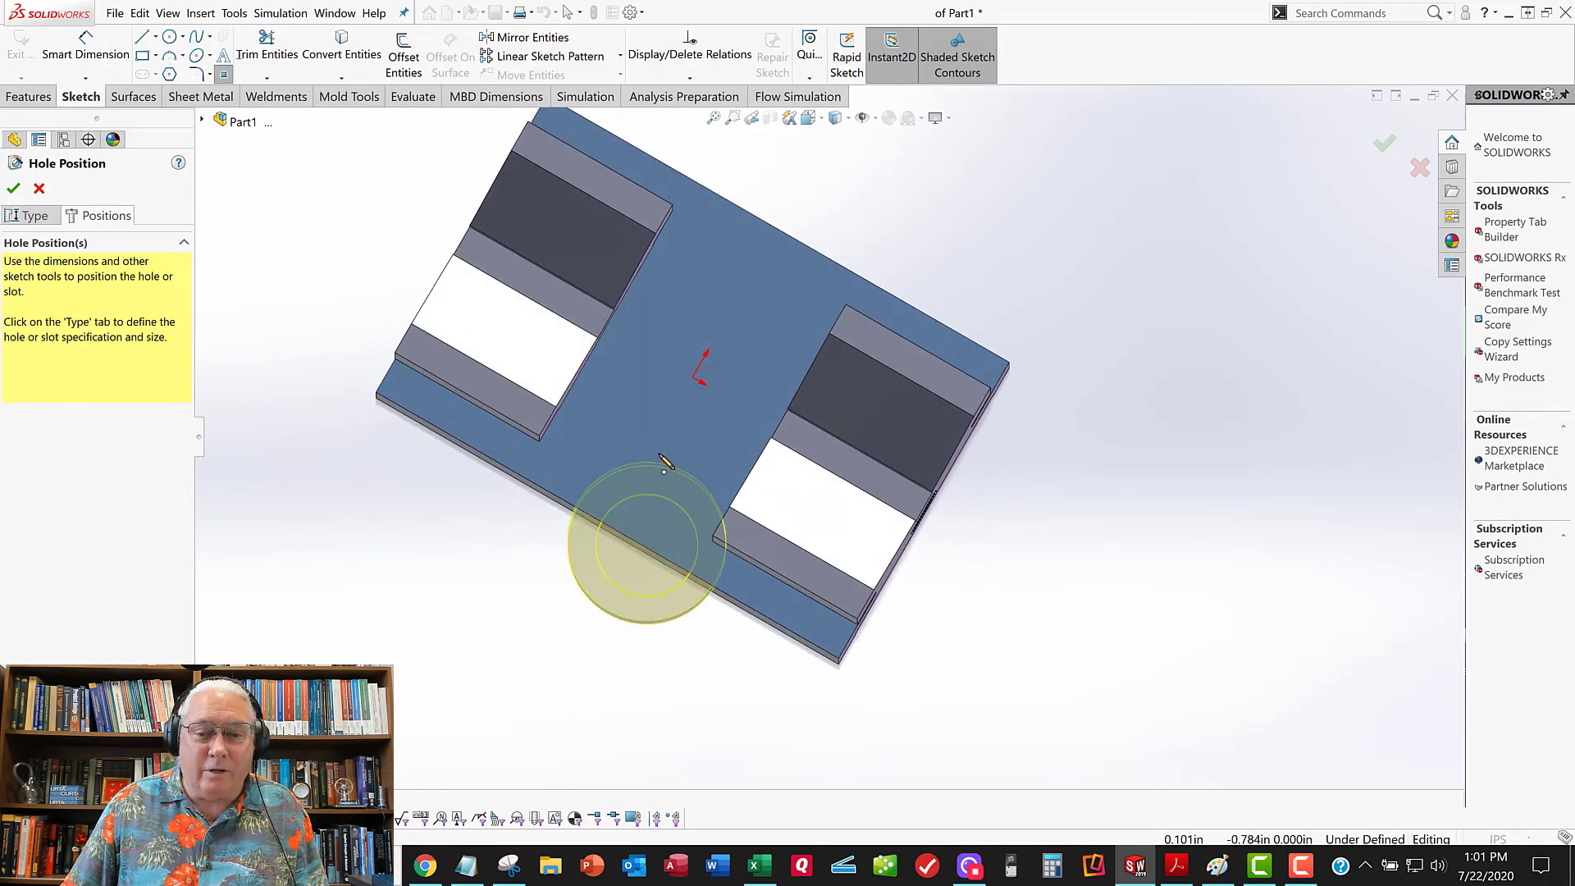
pyautogui.click(694, 378)
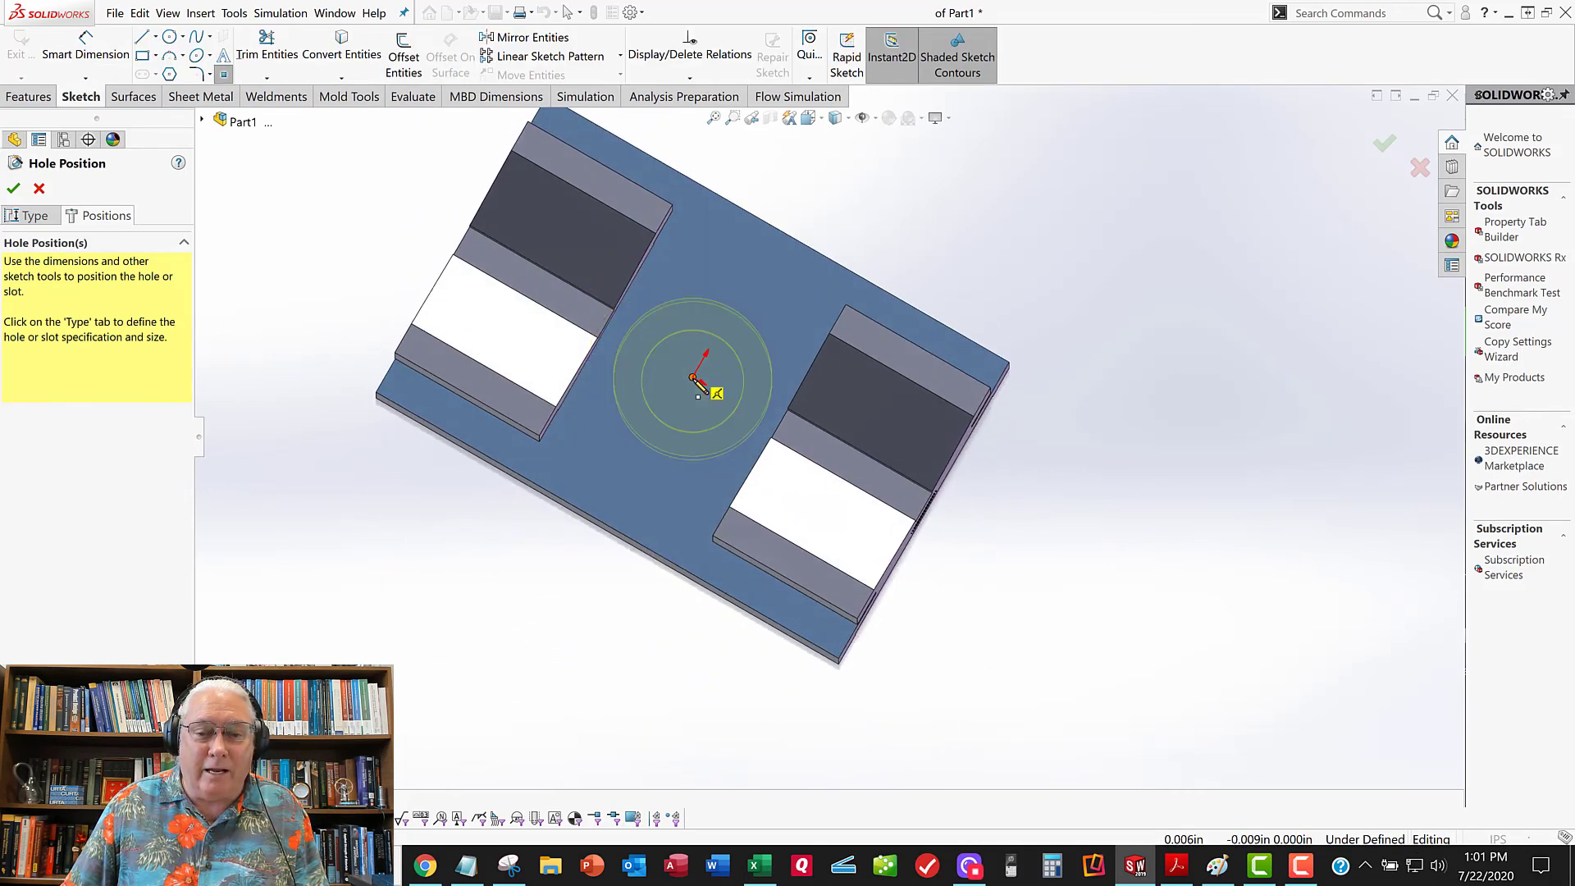
pyautogui.click(694, 379)
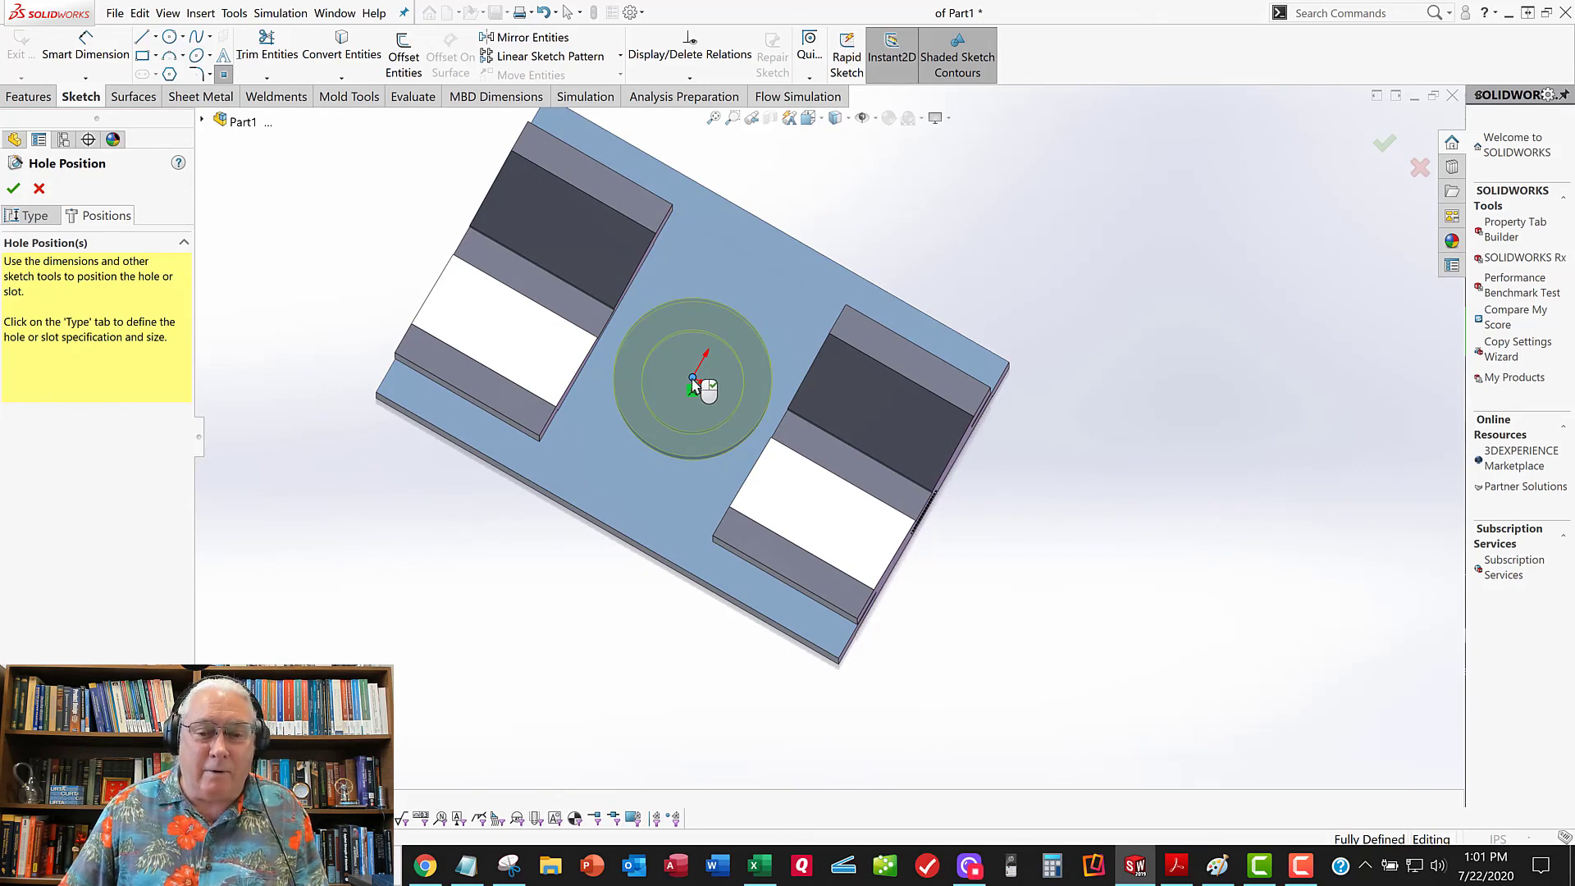
pyautogui.click(13, 190)
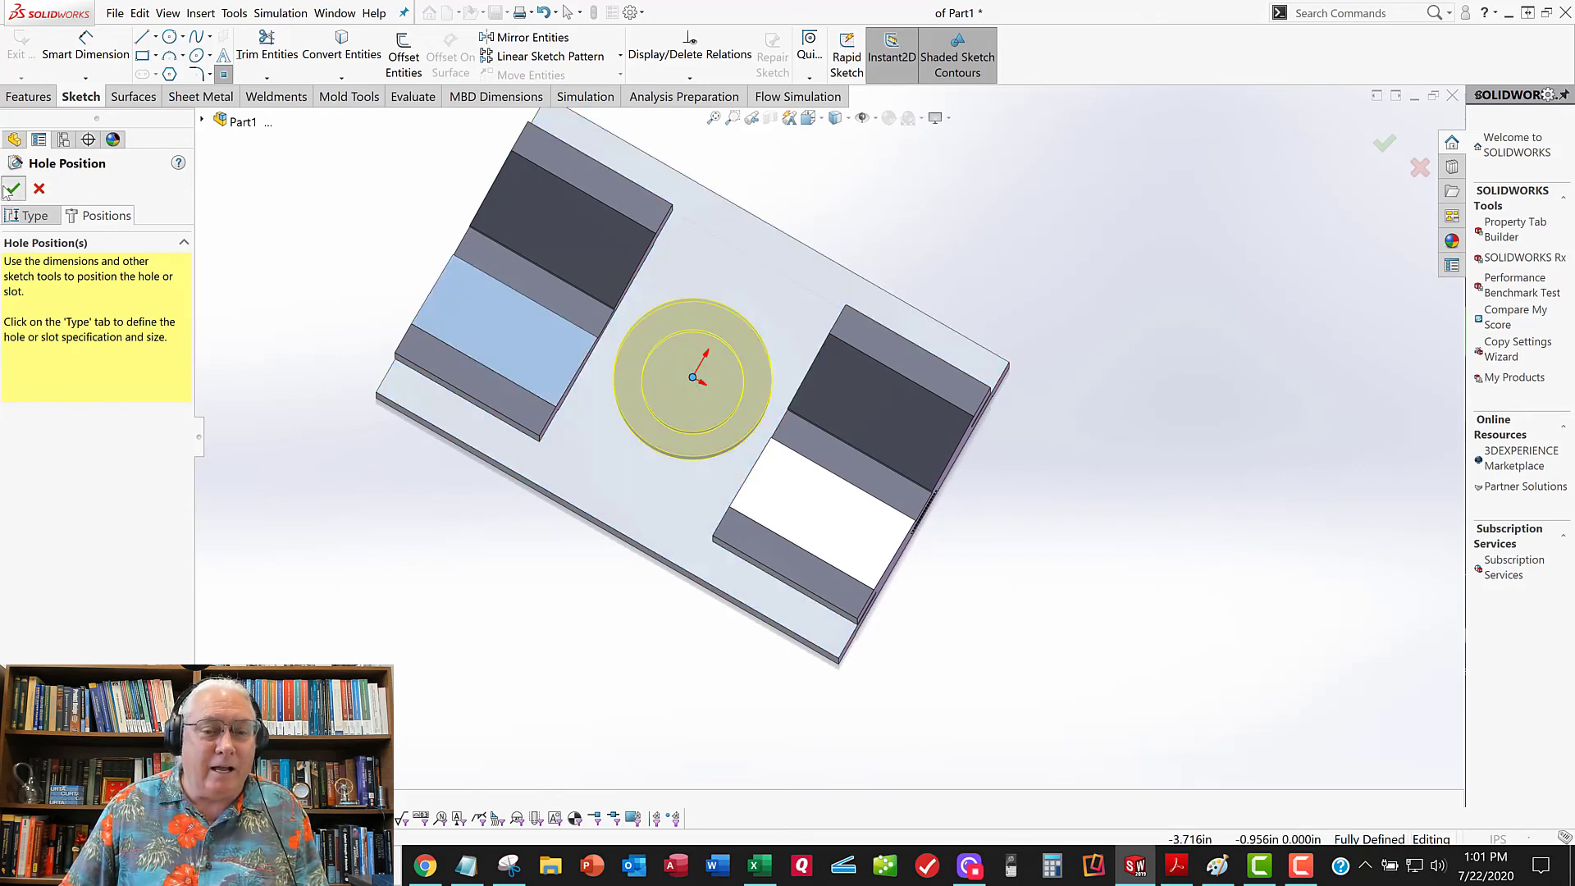
# Inspect the new counterbored hole and show the dimensions behind its cylindrical face
pyautogui.moveTo(763, 502)
pyautogui.mouseDown(button='middle')
pyautogui.moveTo(749, 362)
pyautogui.moveTo(766, 309)
pyautogui.mouseUp(button='middle')
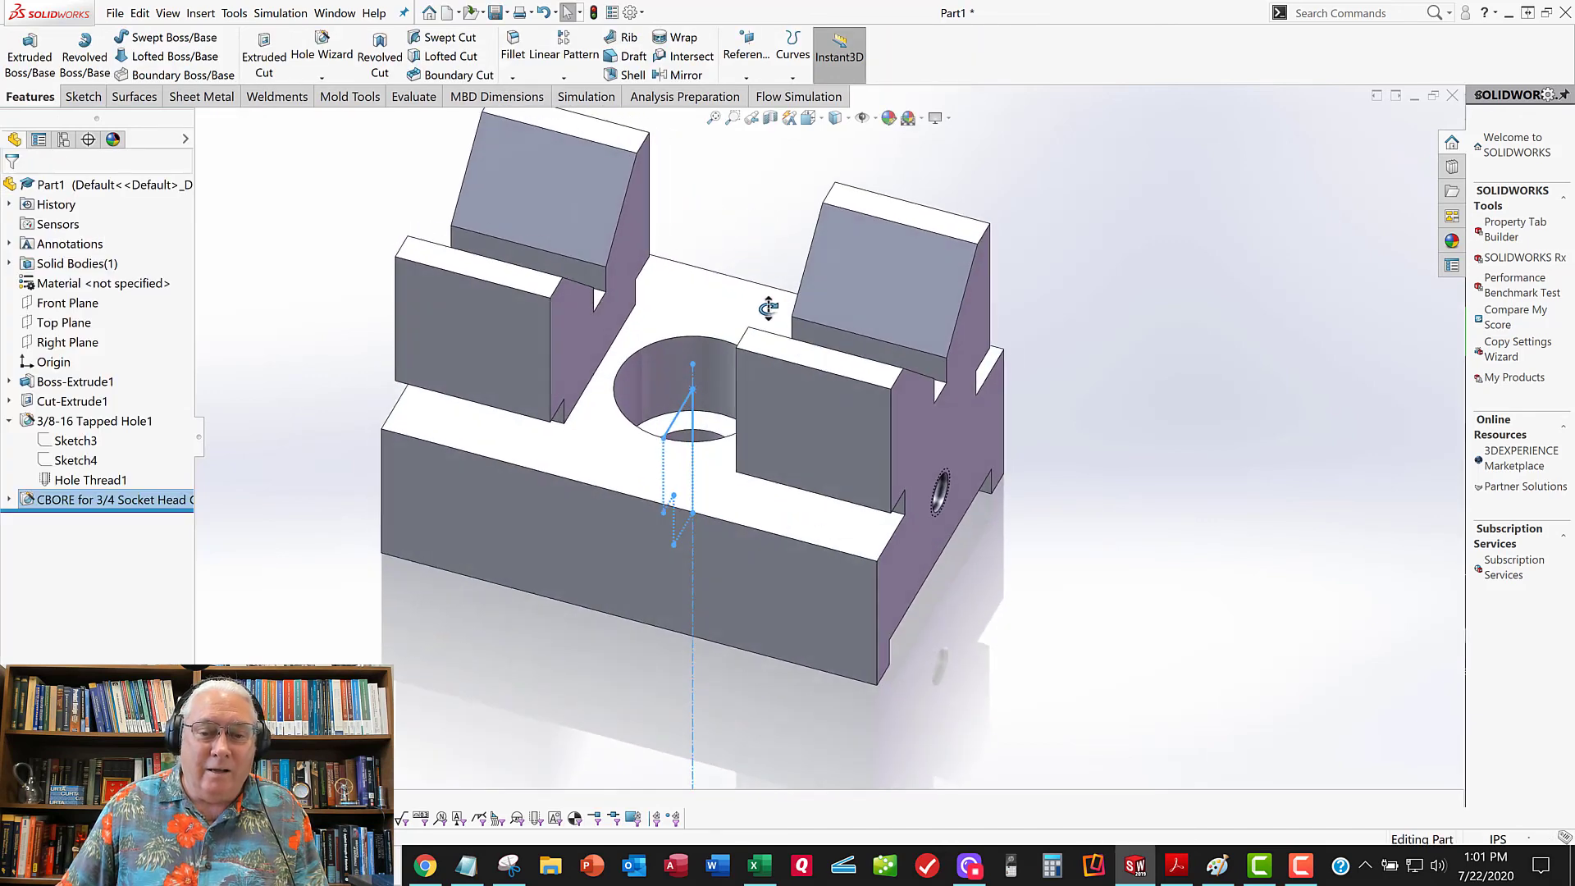
pyautogui.moveTo(708, 430); pyautogui.dragTo(701, 461, button='middle')
pyautogui.click(700, 418)
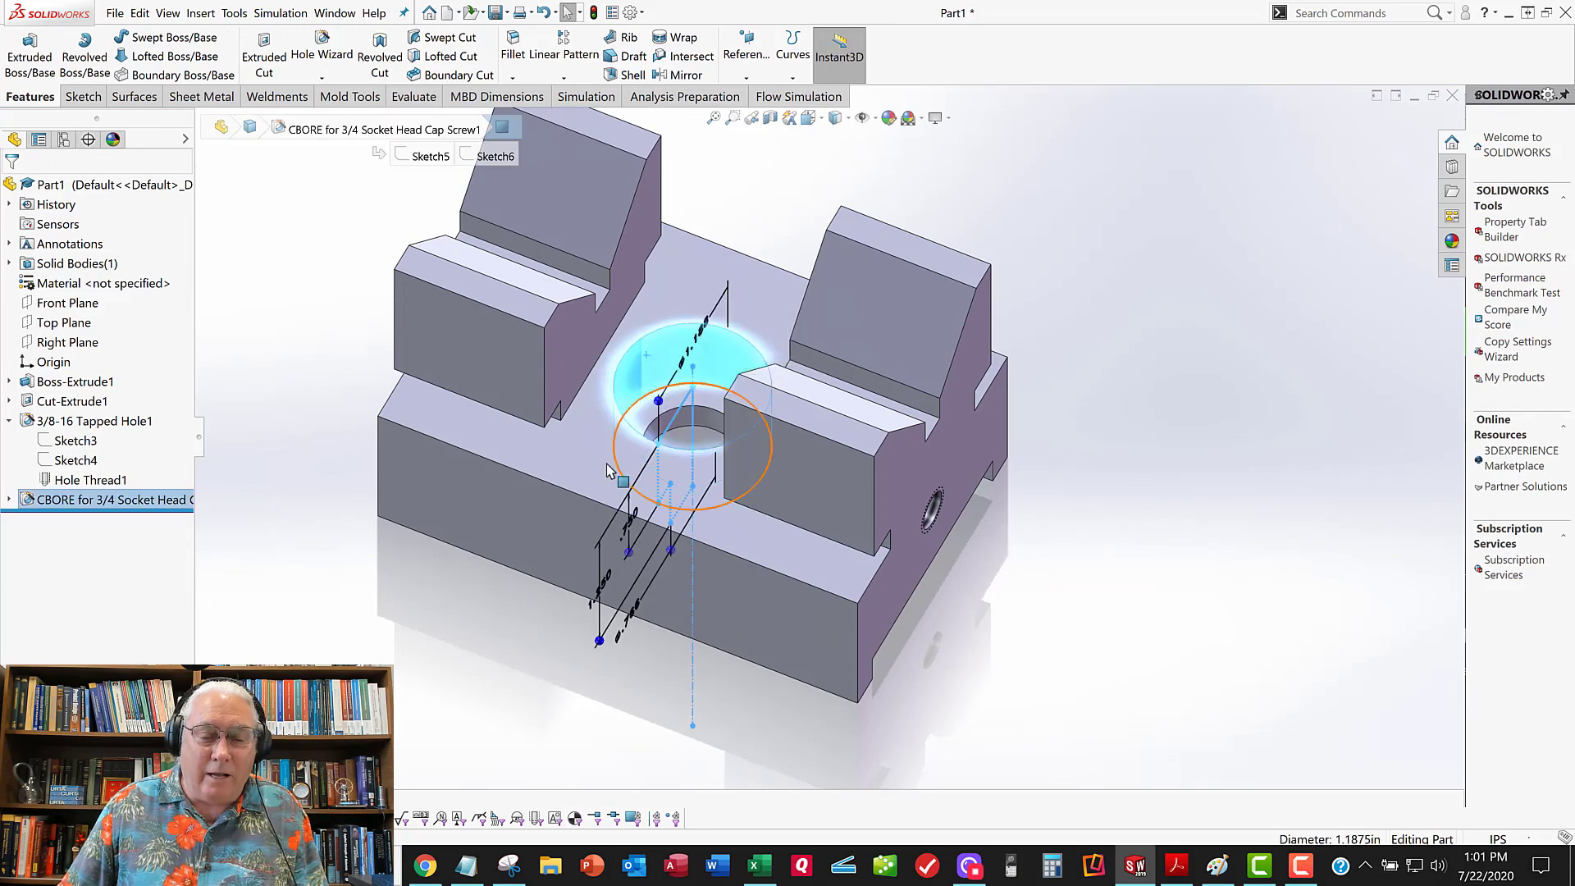
pyautogui.click(405, 591)
pyautogui.moveTo(520, 539)
pyautogui.mouseDown(button='middle')
pyautogui.moveTo(510, 446)
pyautogui.moveTo(514, 489)
pyautogui.moveTo(580, 527)
pyautogui.moveTo(485, 485)
pyautogui.moveTo(479, 463)
pyautogui.moveTo(555, 468)
pyautogui.moveTo(505, 427)
pyautogui.moveTo(492, 436)
pyautogui.mouseUp(button='middle')
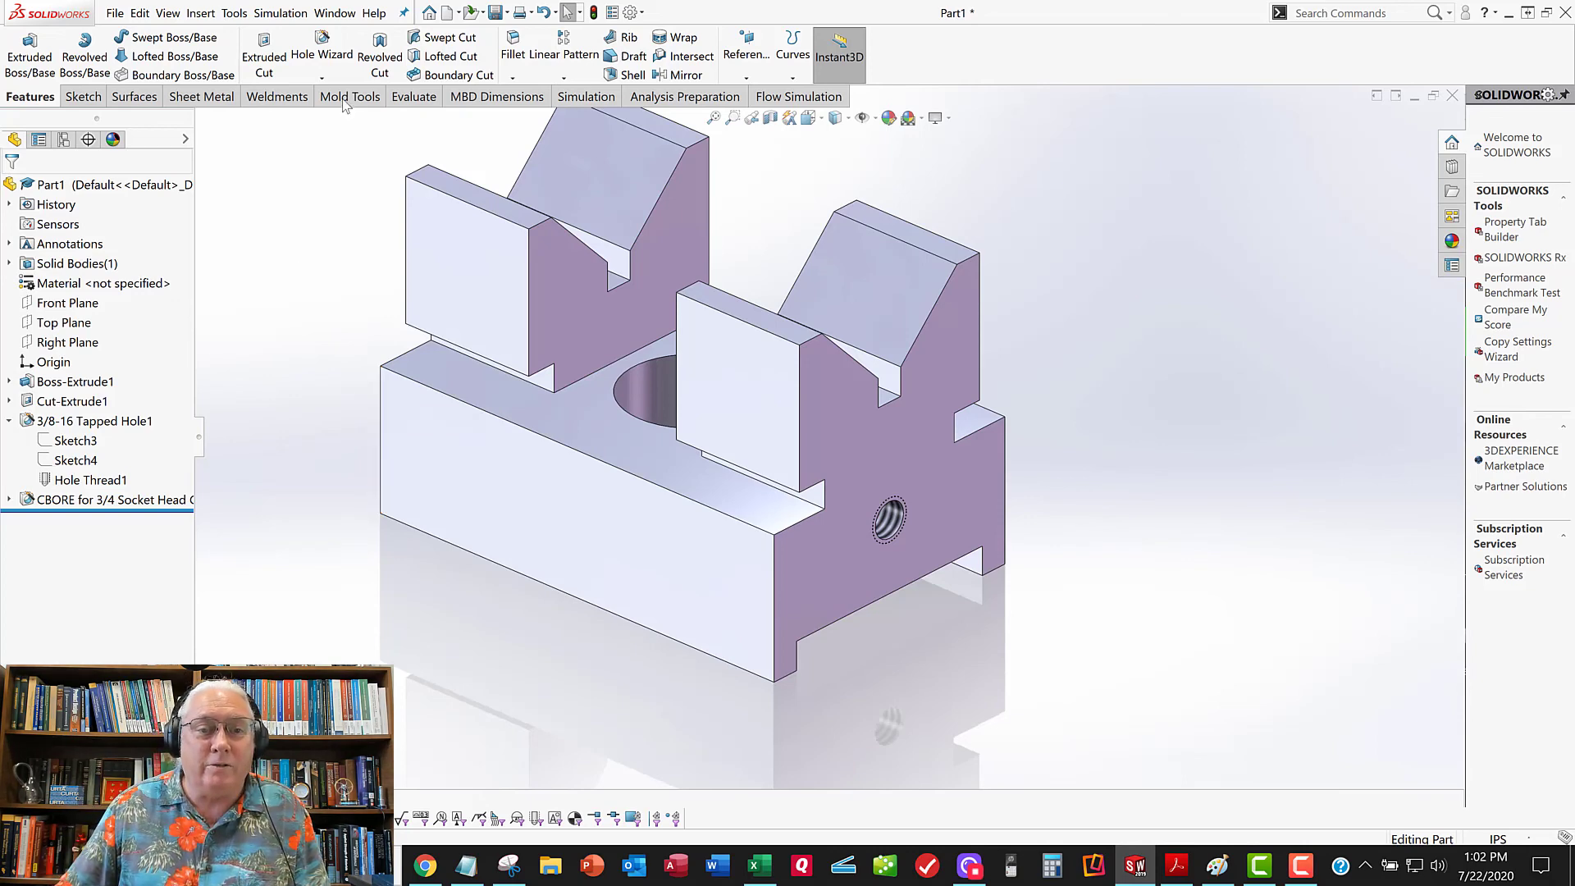
pyautogui.click(322, 49)
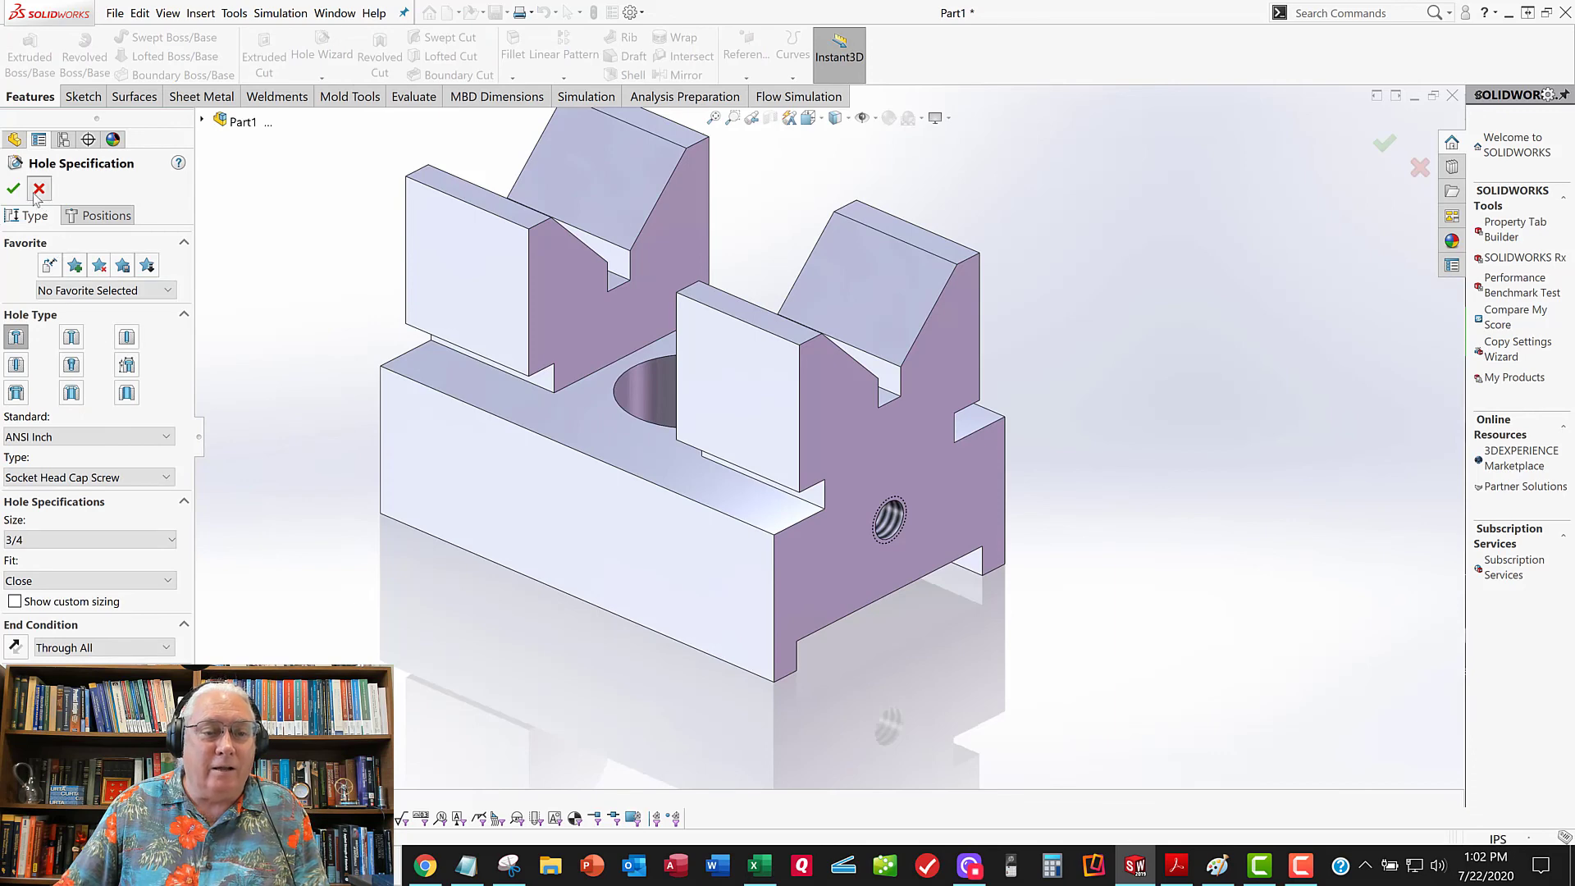
pyautogui.click(13, 188)
pyautogui.moveTo(681, 498); pyautogui.dragTo(683, 551, button='middle')
pyautogui.scroll(-1, 579, 525)
pyautogui.moveTo(705, 353); pyautogui.dragTo(707, 419, button='middle')
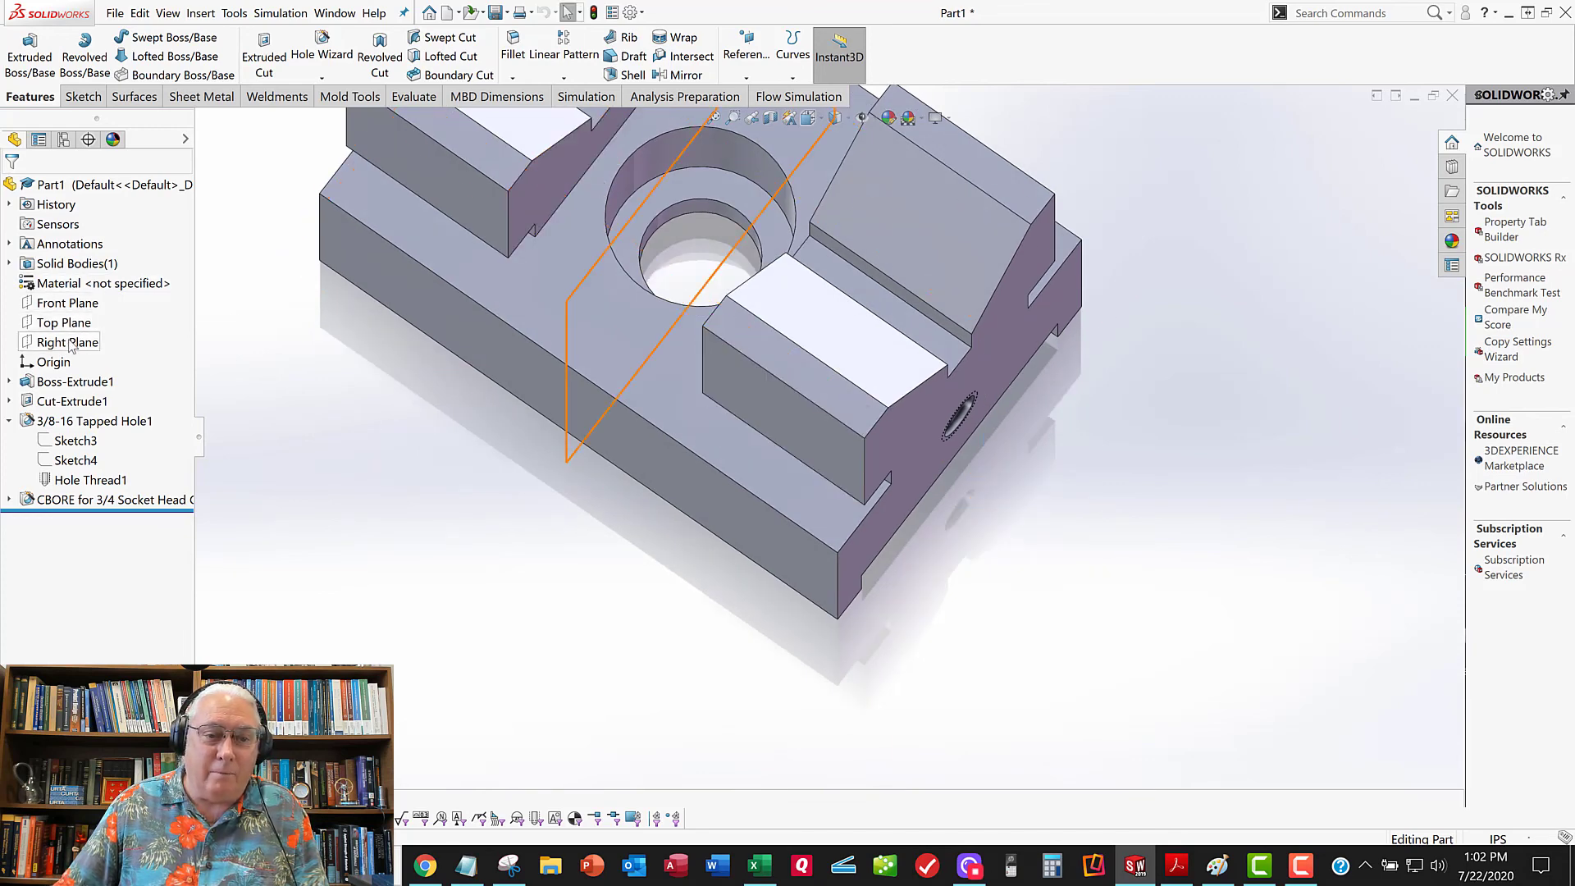
# Examine the counterbored hole against the Front Plane and return the part to the isometric view
pyautogui.click(73, 303)
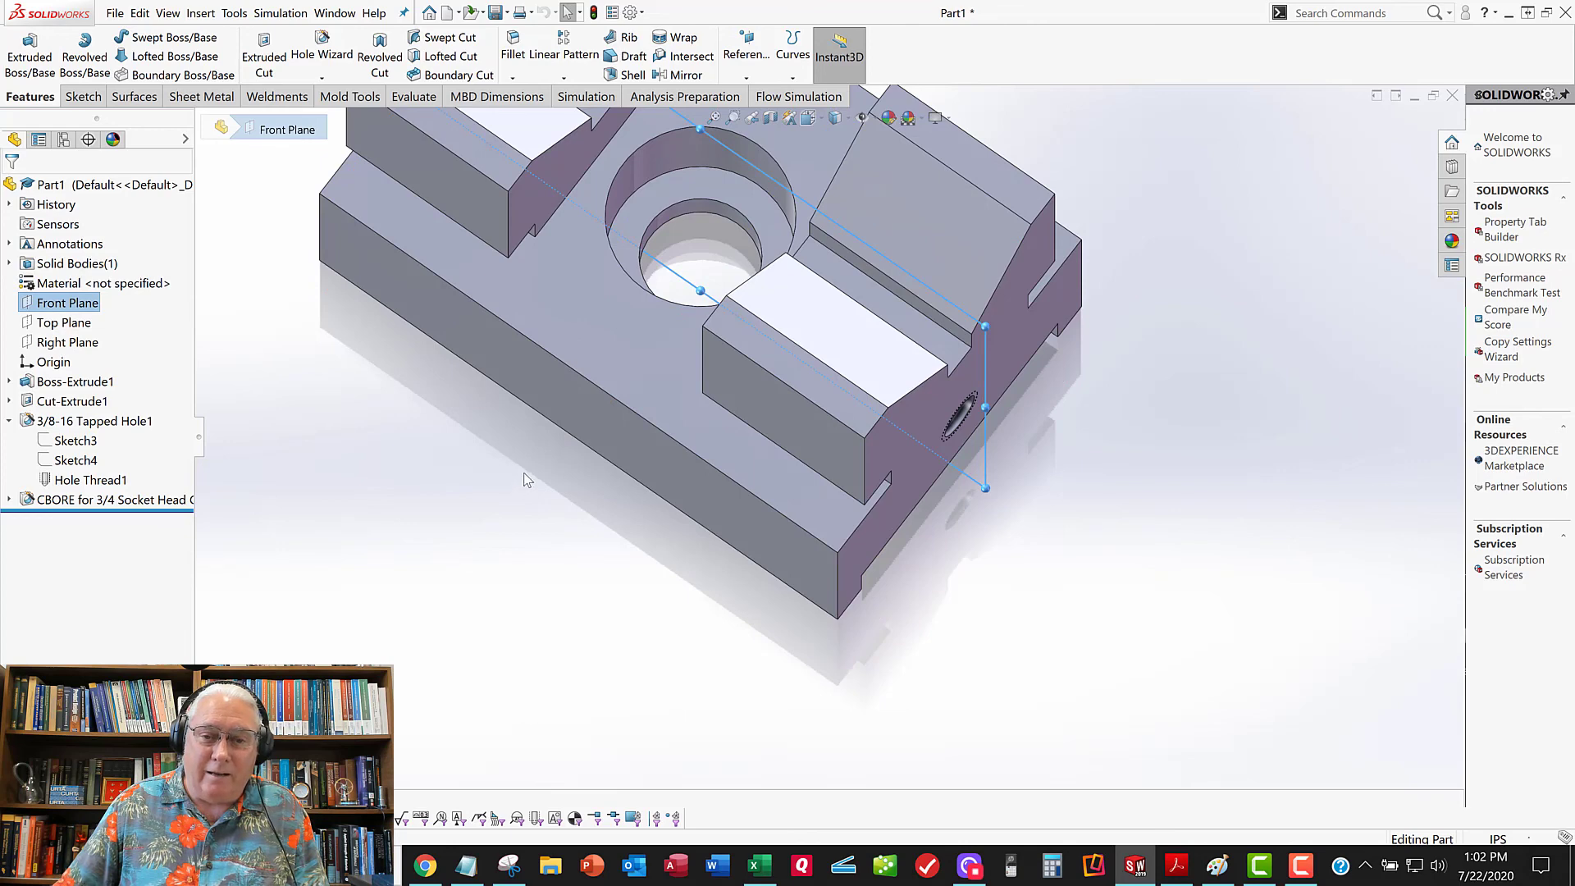
pyautogui.moveTo(527, 480); pyautogui.dragTo(528, 427, button='middle')
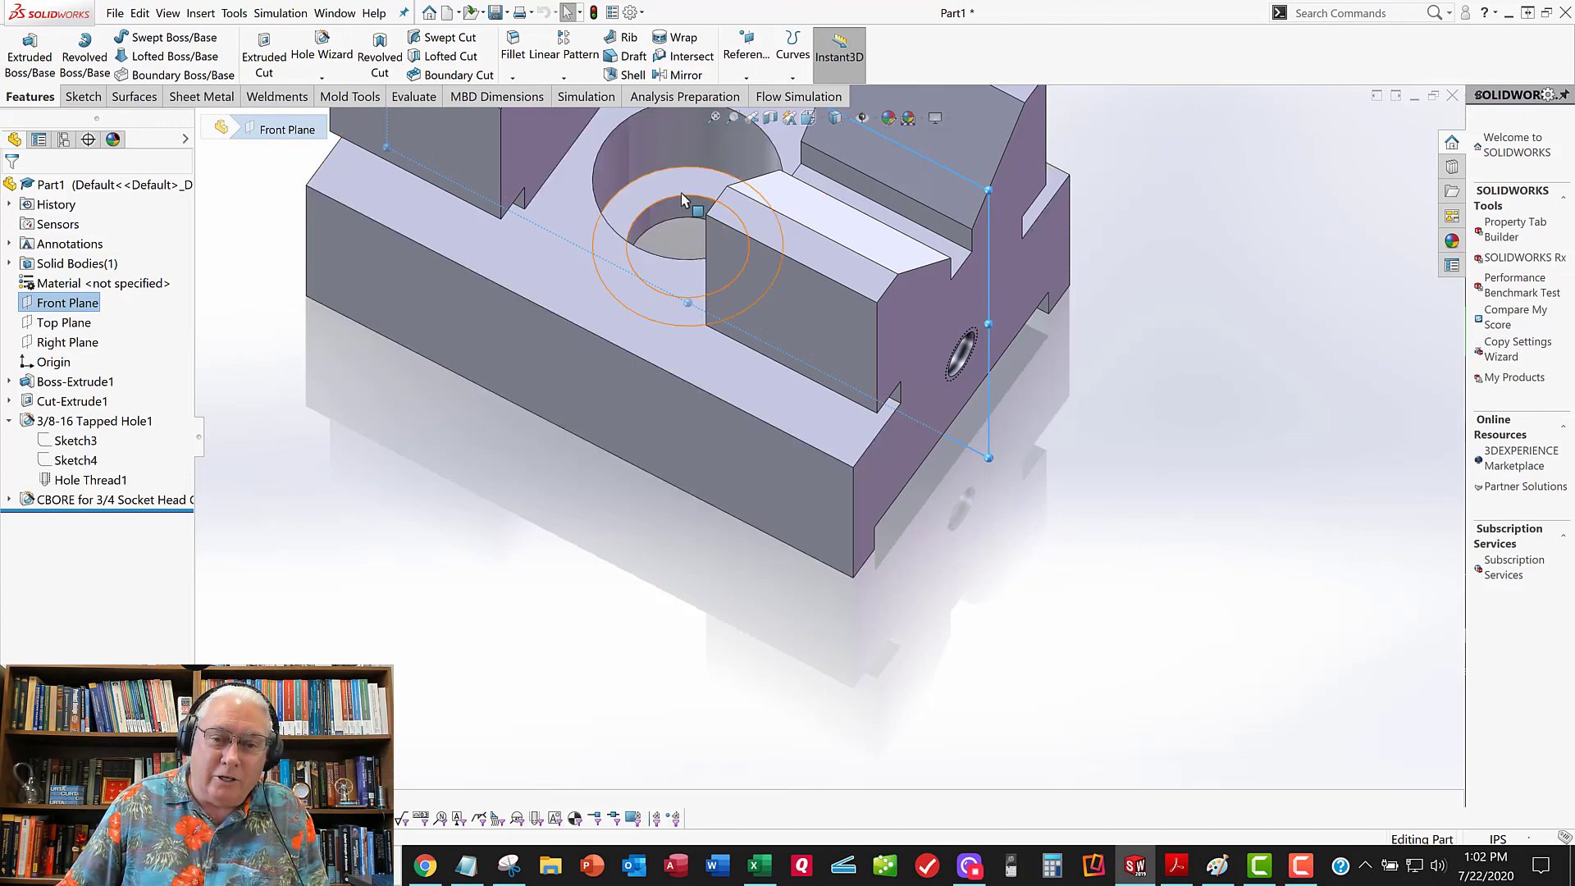
pyautogui.scroll(1, 666, 251)
pyautogui.scroll(1, 666, 256)
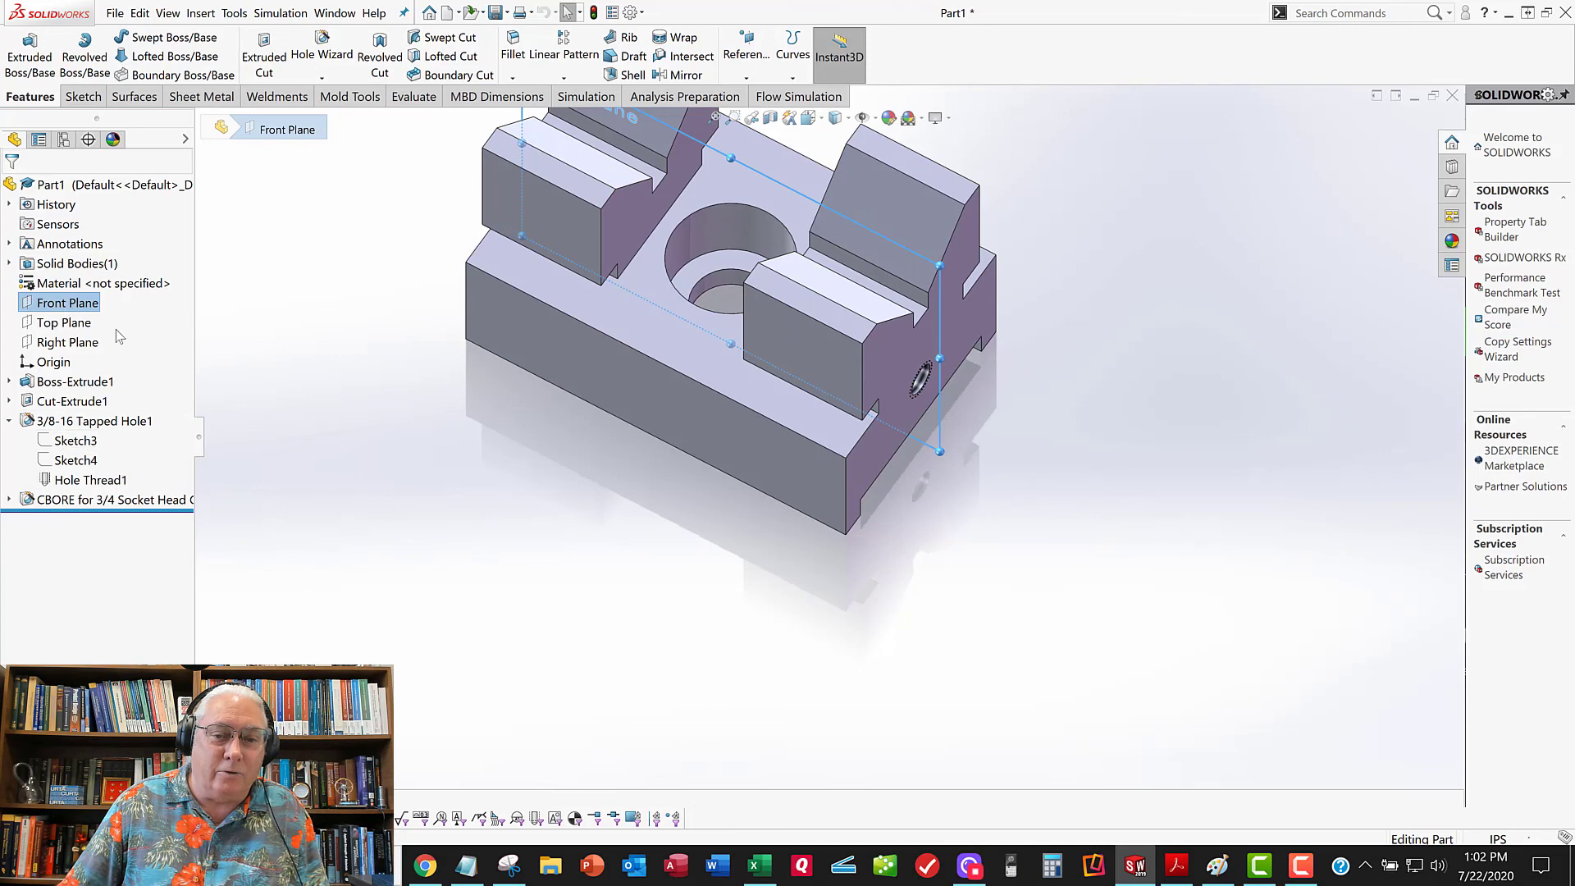
pyautogui.moveTo(318, 485); pyautogui.dragTo(303, 542, button='middle')
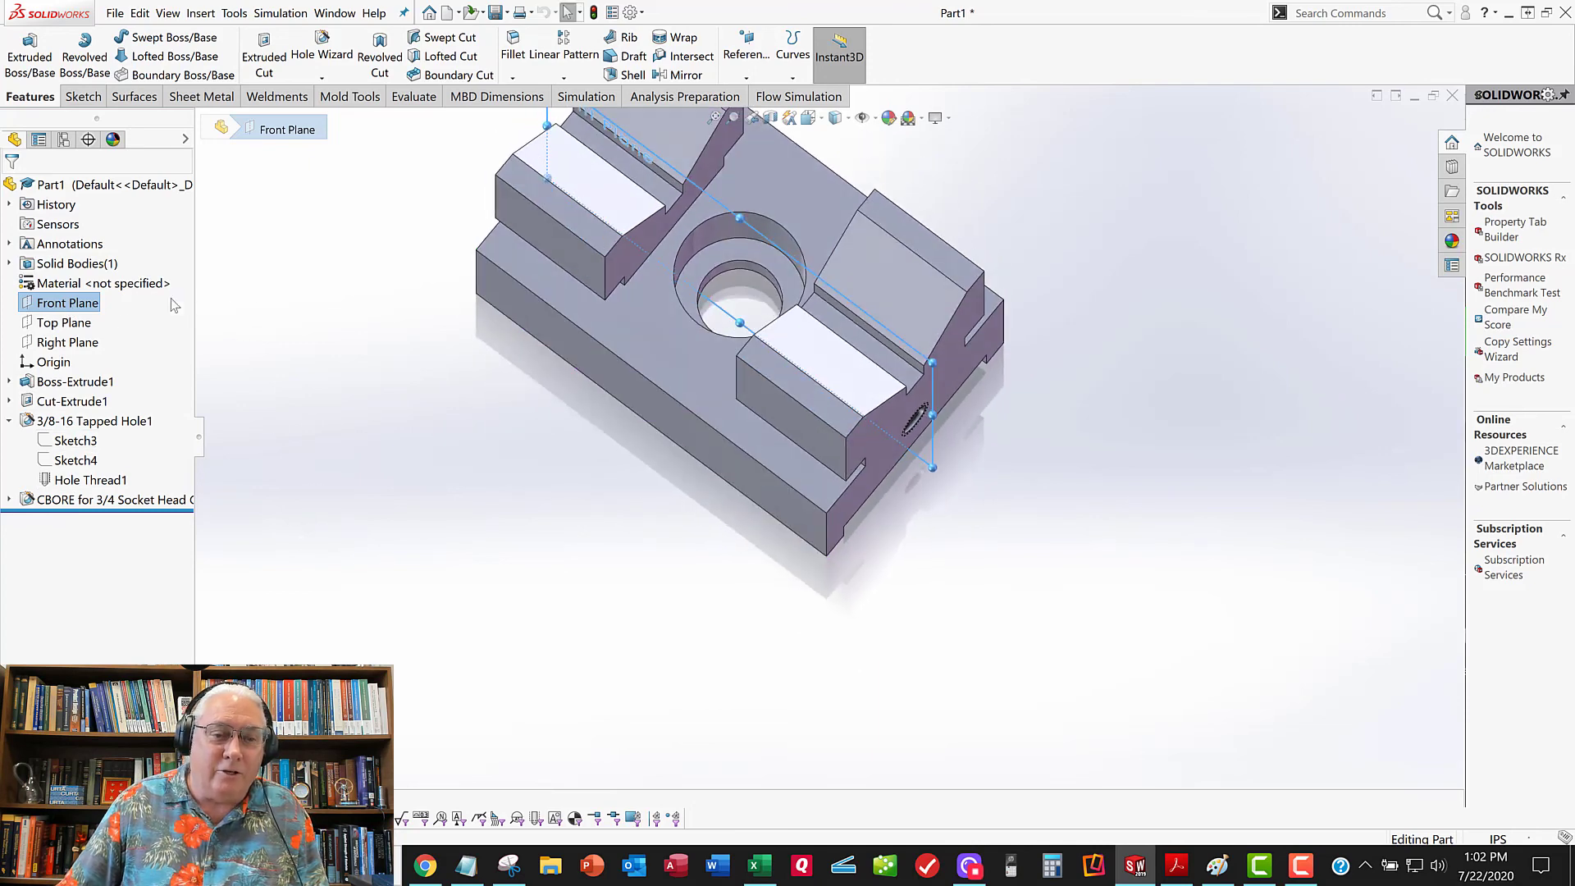
pyautogui.moveTo(517, 502)
pyautogui.mouseDown(button='middle')
pyautogui.moveTo(552, 411)
pyautogui.moveTo(529, 484)
pyautogui.mouseUp(button='middle')
pyautogui.scroll(3, 514, 539)
pyautogui.press('space')
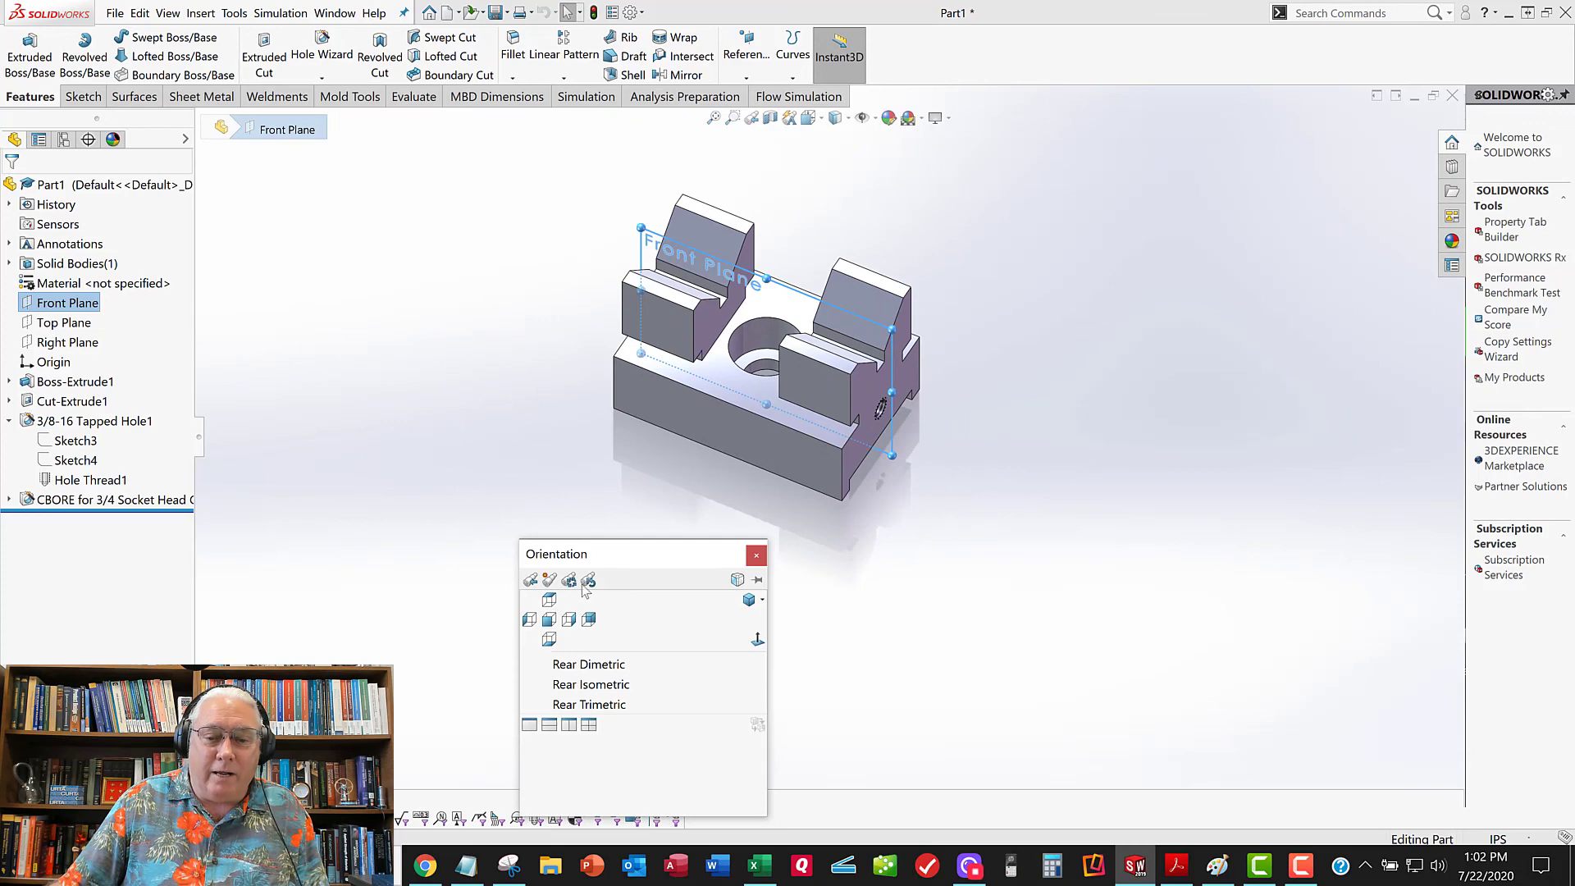
pyautogui.click(748, 602)
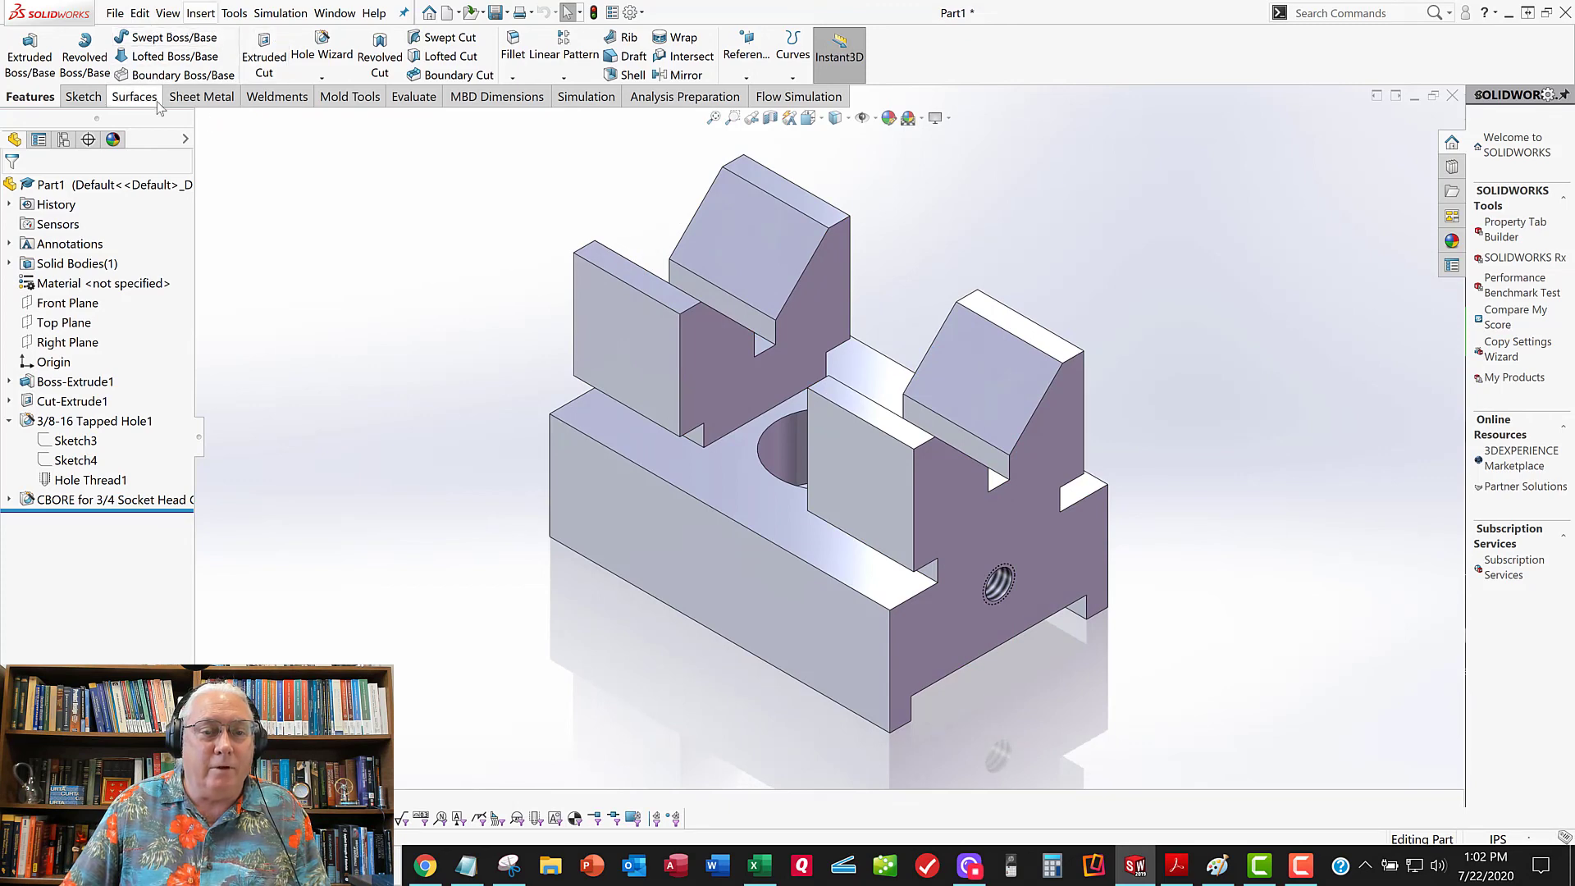
# Rebuild the part, calculate its mass properties and review the results beside the model
pyautogui.click(413, 97)
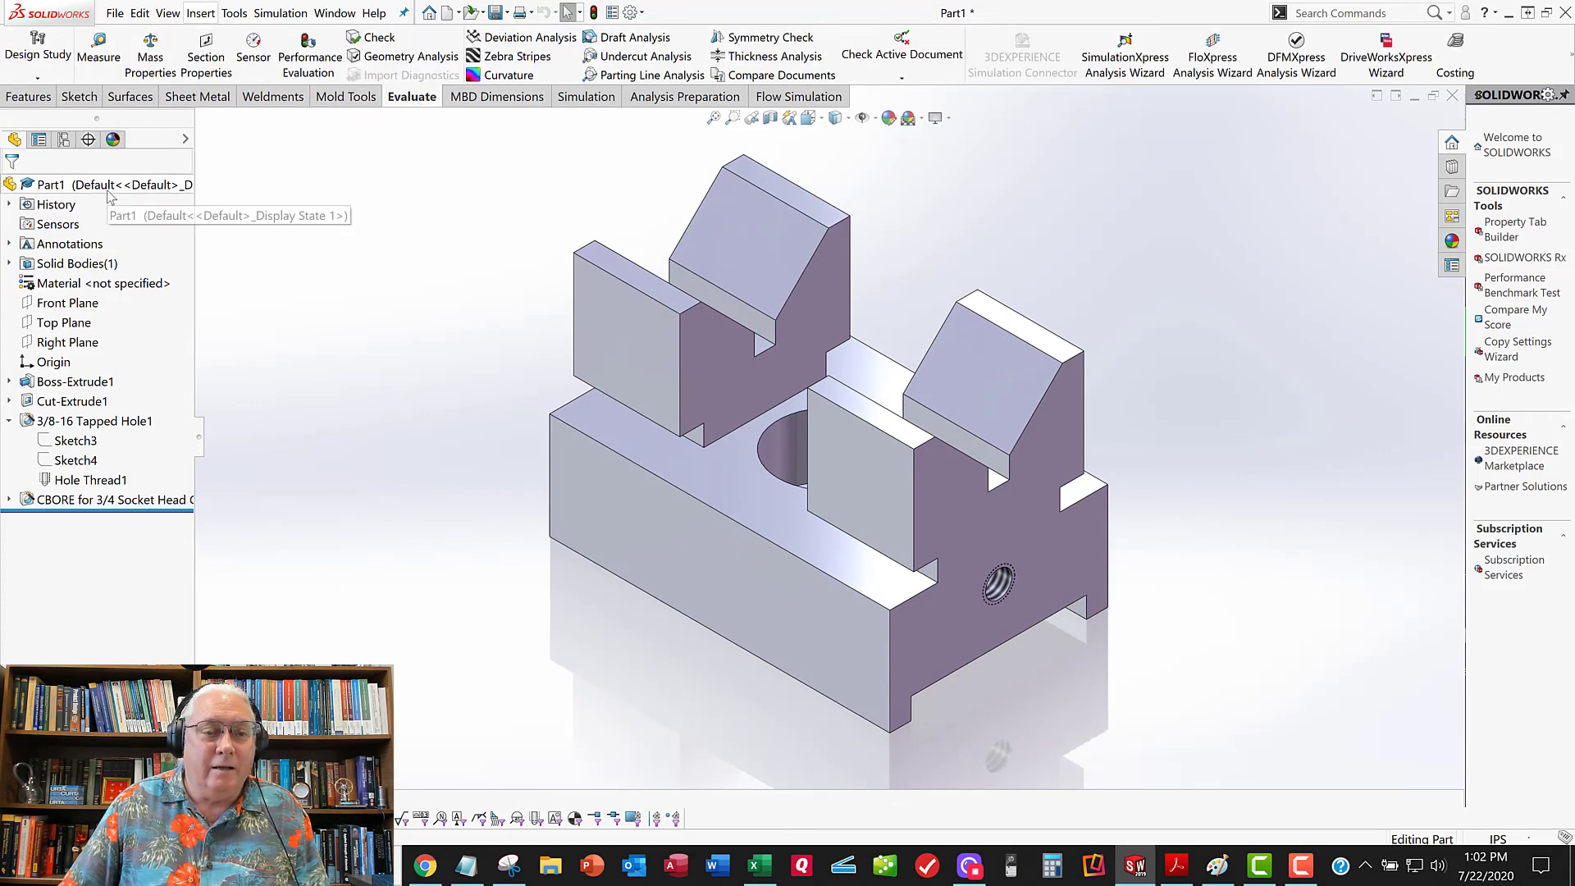
pyautogui.click(151, 51)
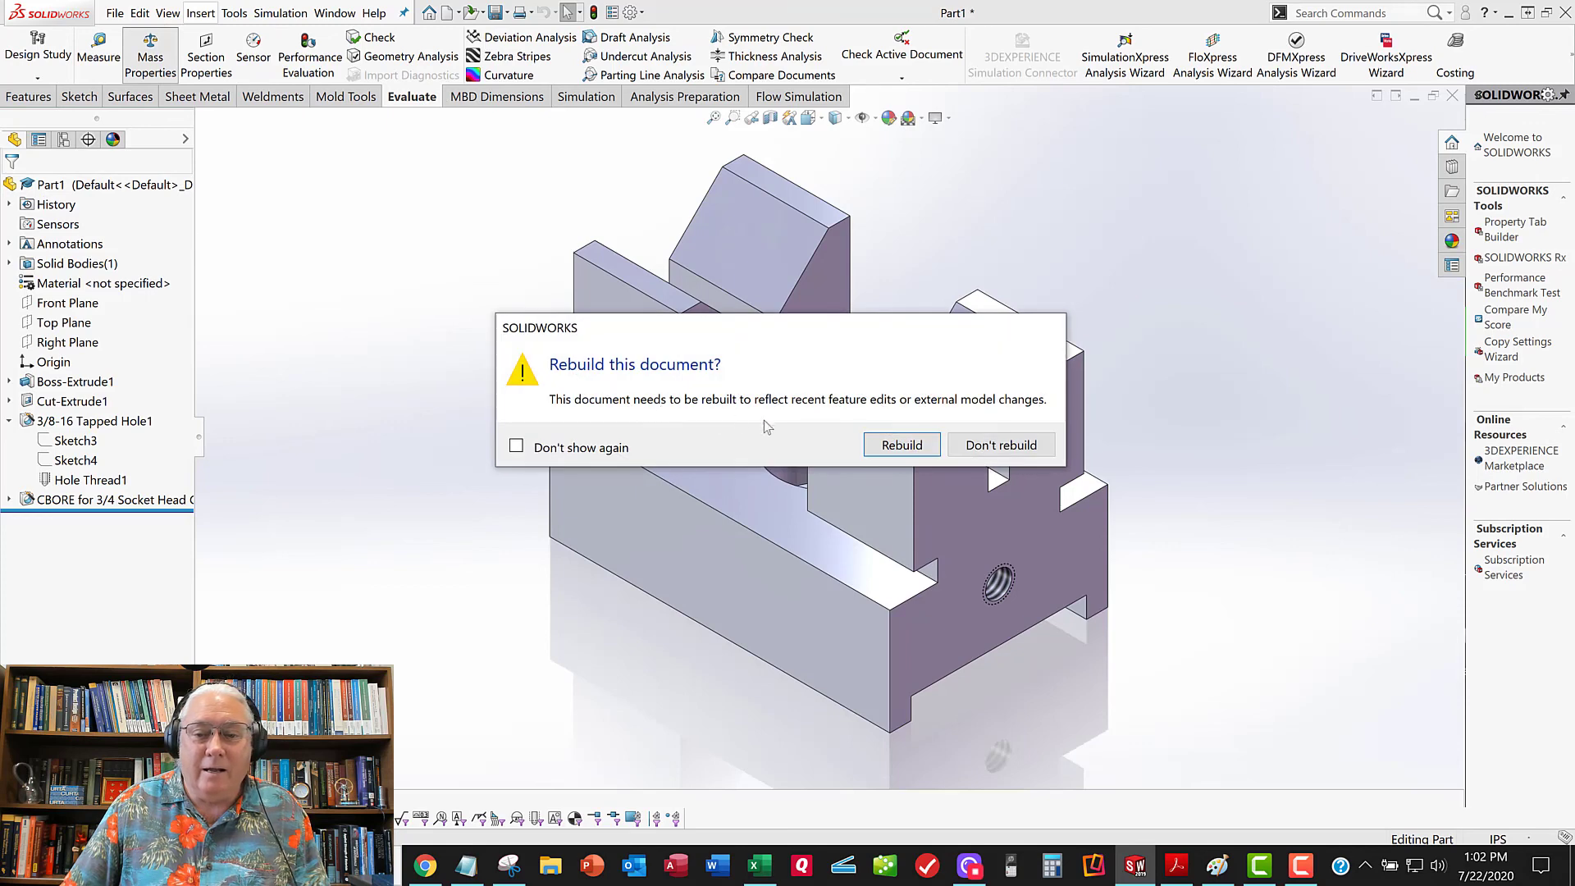
pyautogui.click(898, 443)
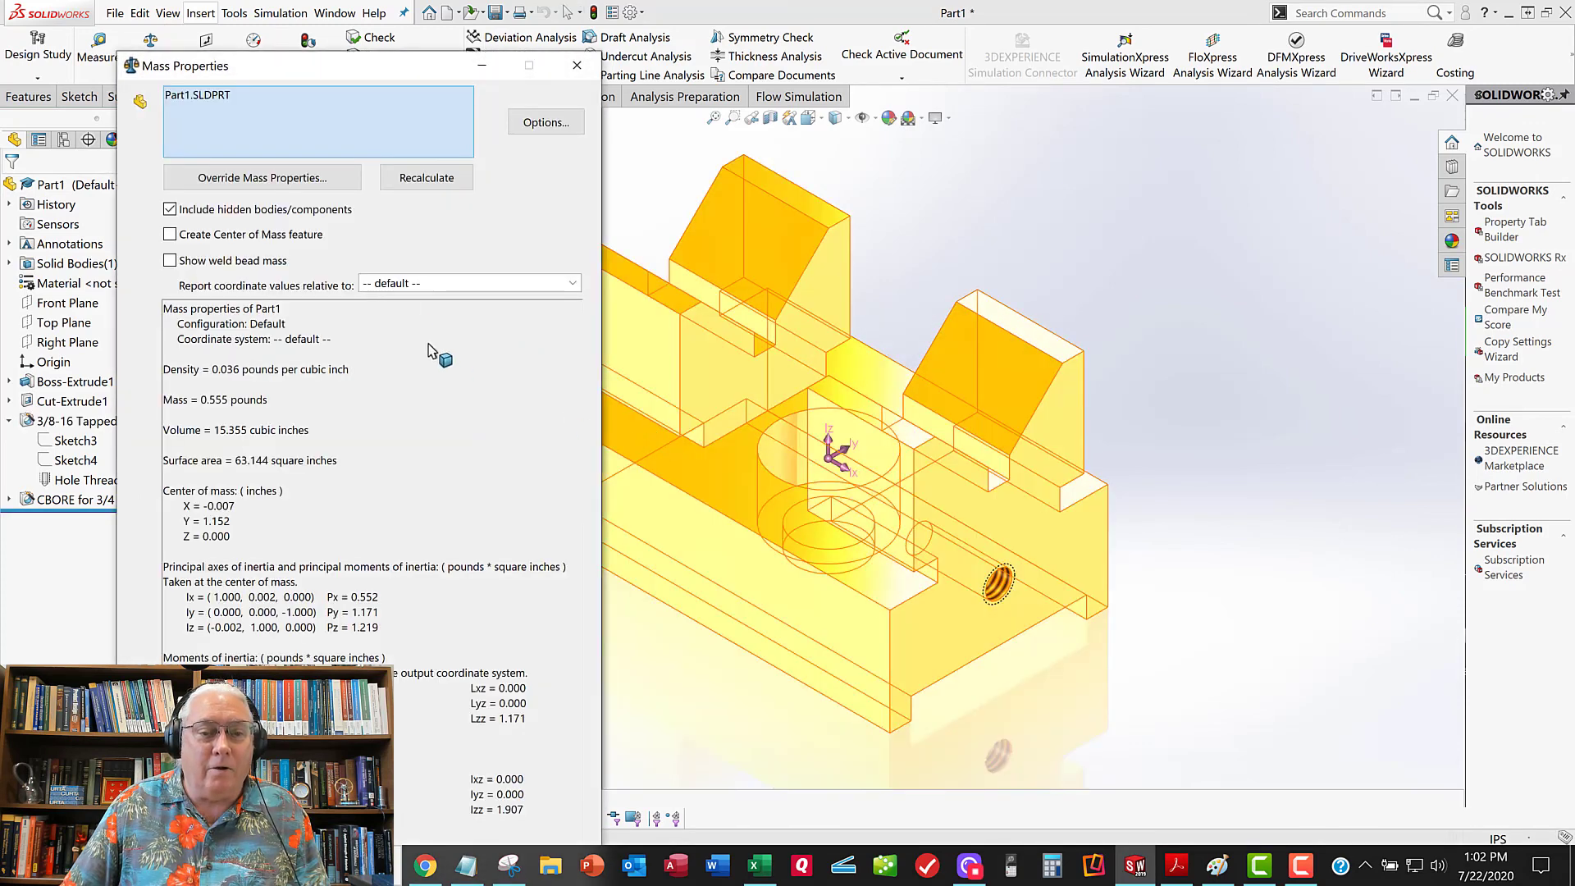
pyautogui.click(427, 178)
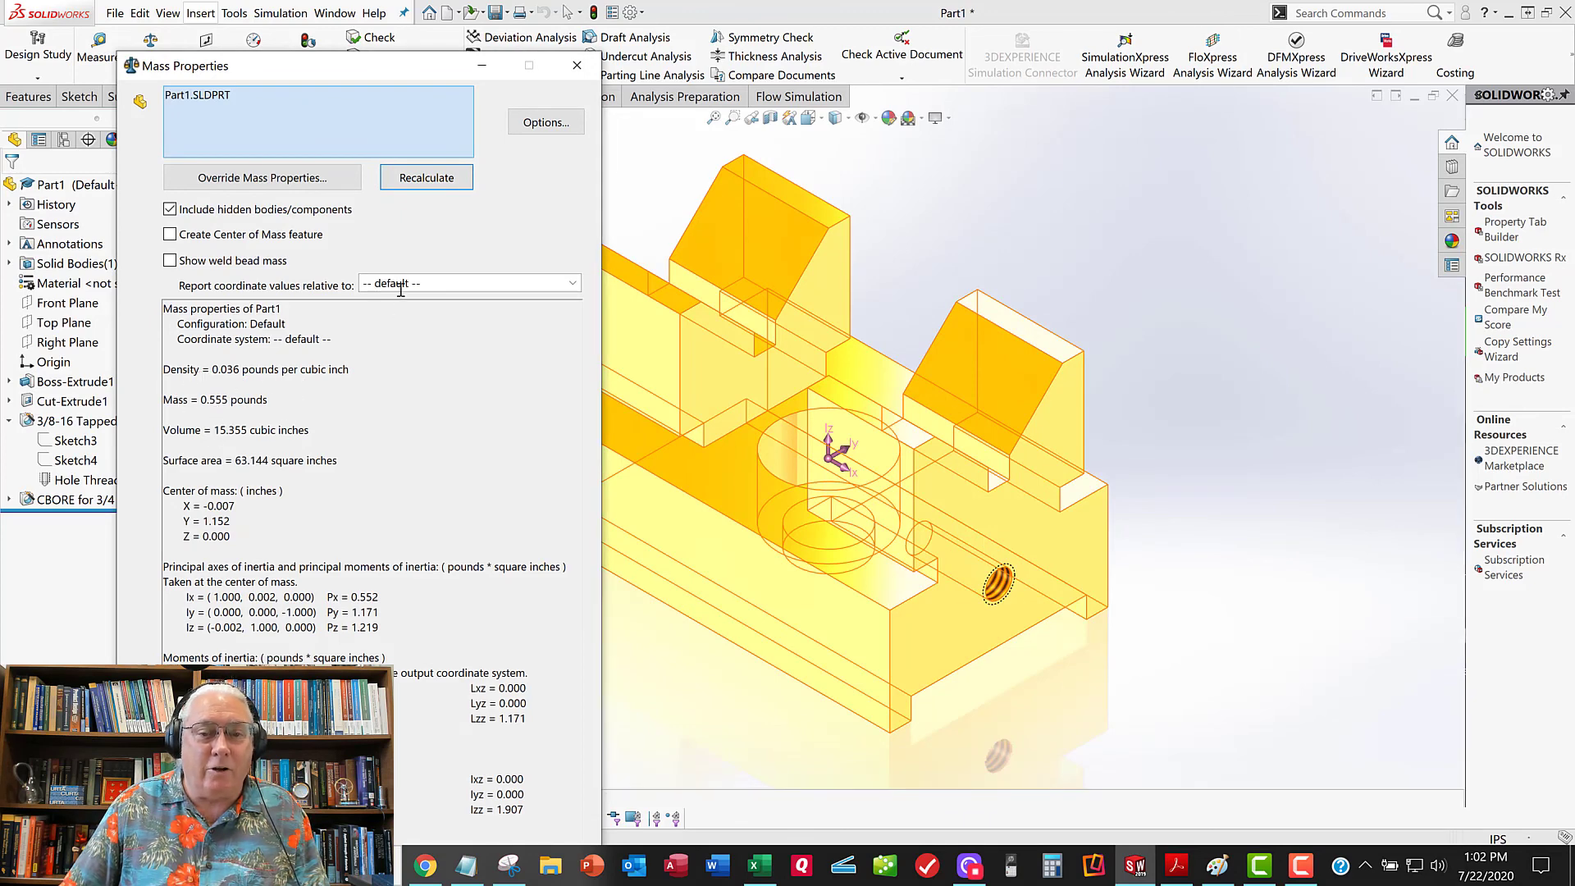
pyautogui.moveTo(424, 77); pyautogui.dragTo(1289, 110)
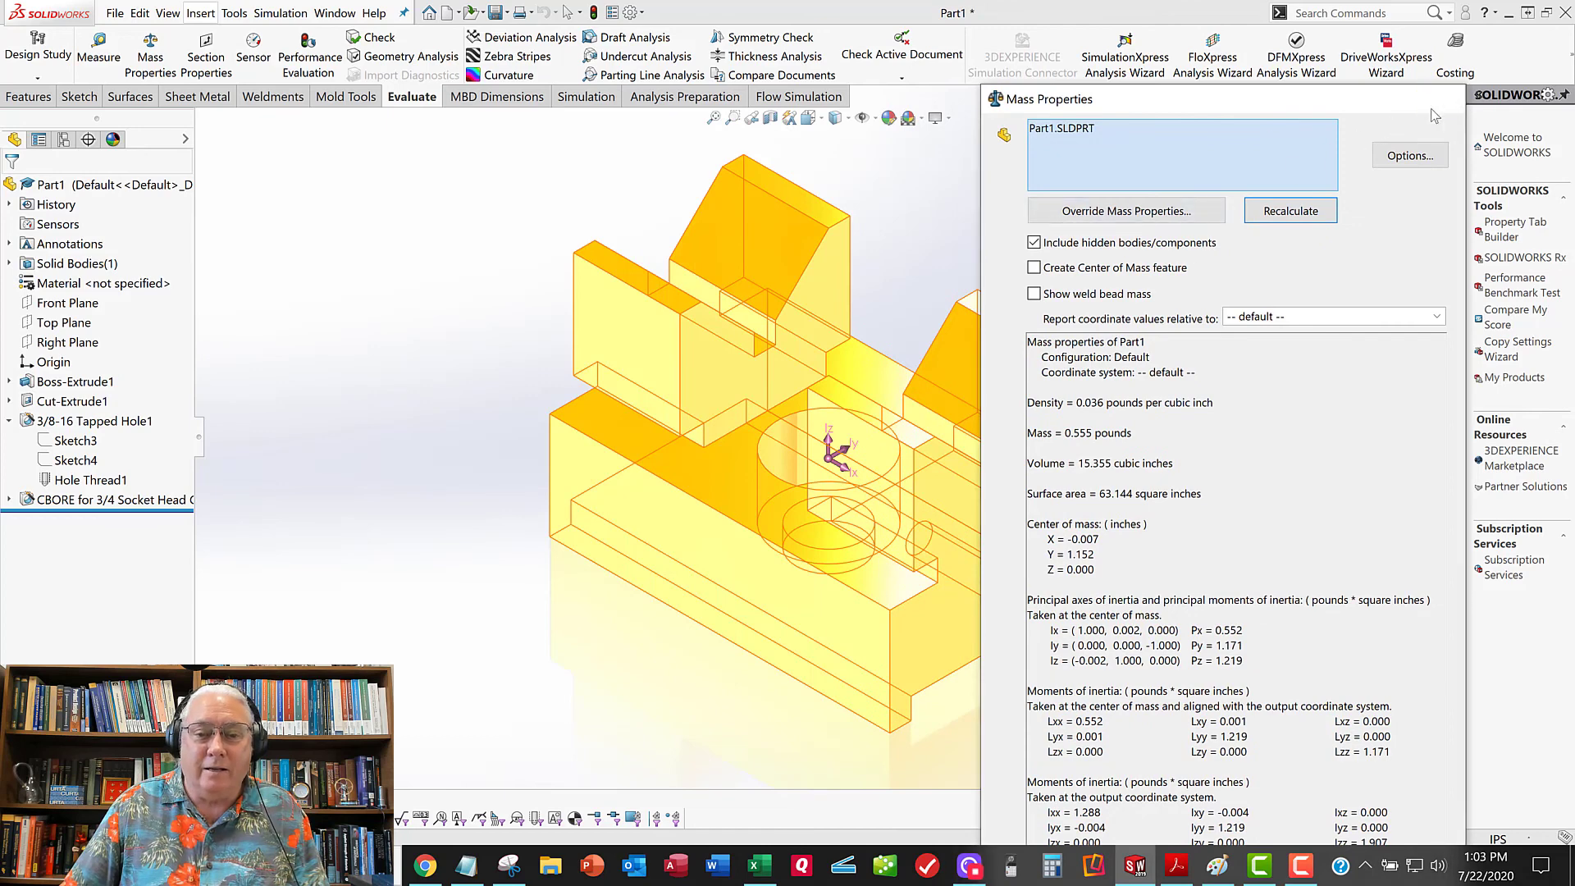
pyautogui.click(1437, 100)
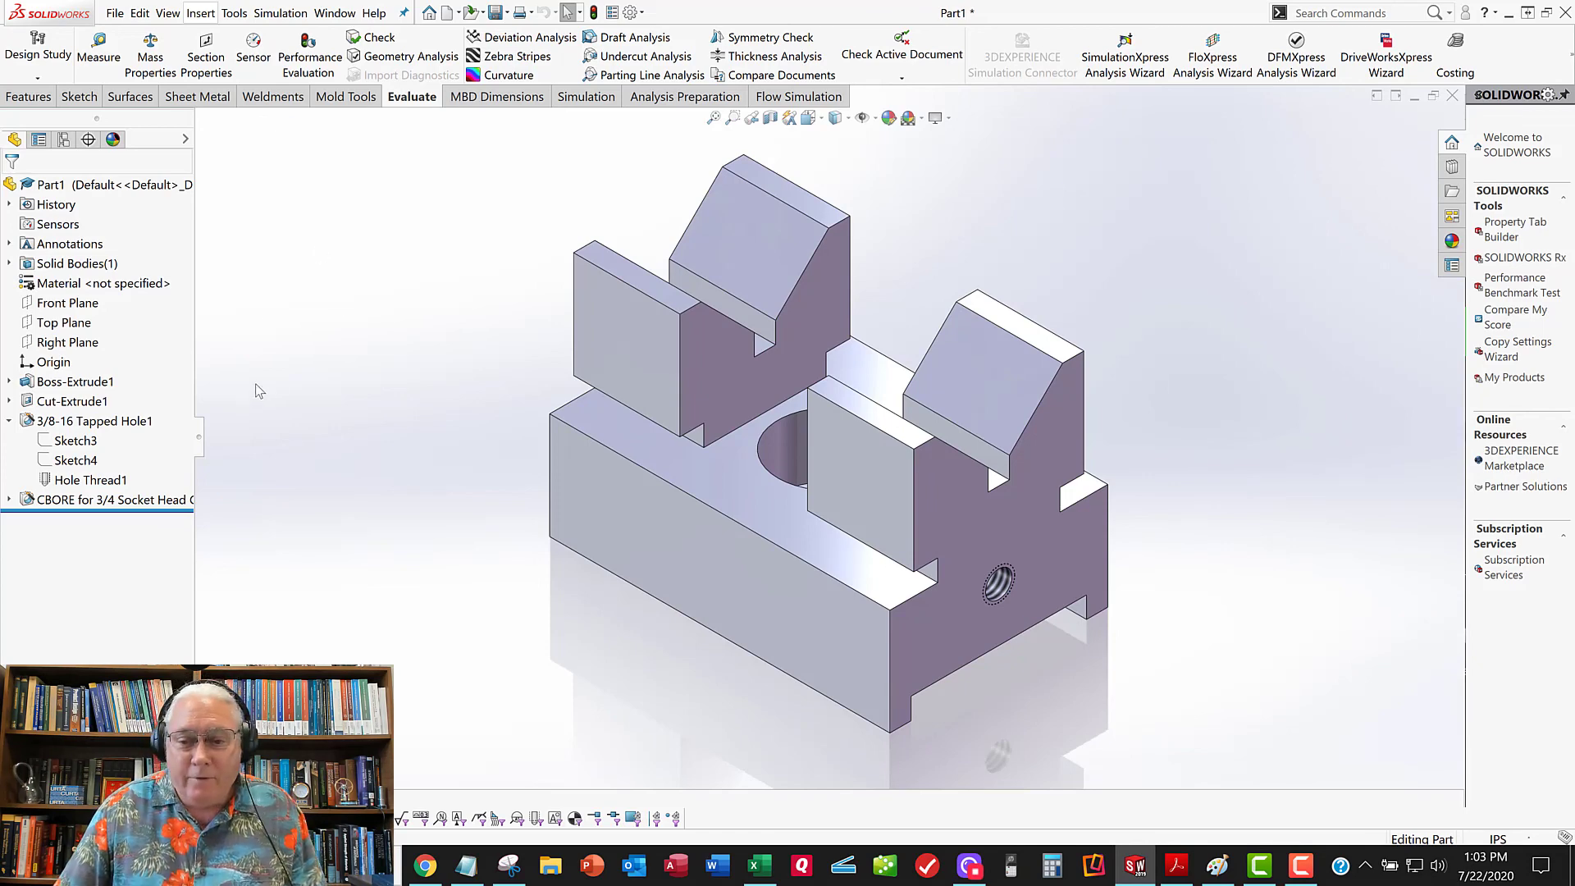
pyautogui.moveTo(549, 367); pyautogui.dragTo(839, 361, button='middle')
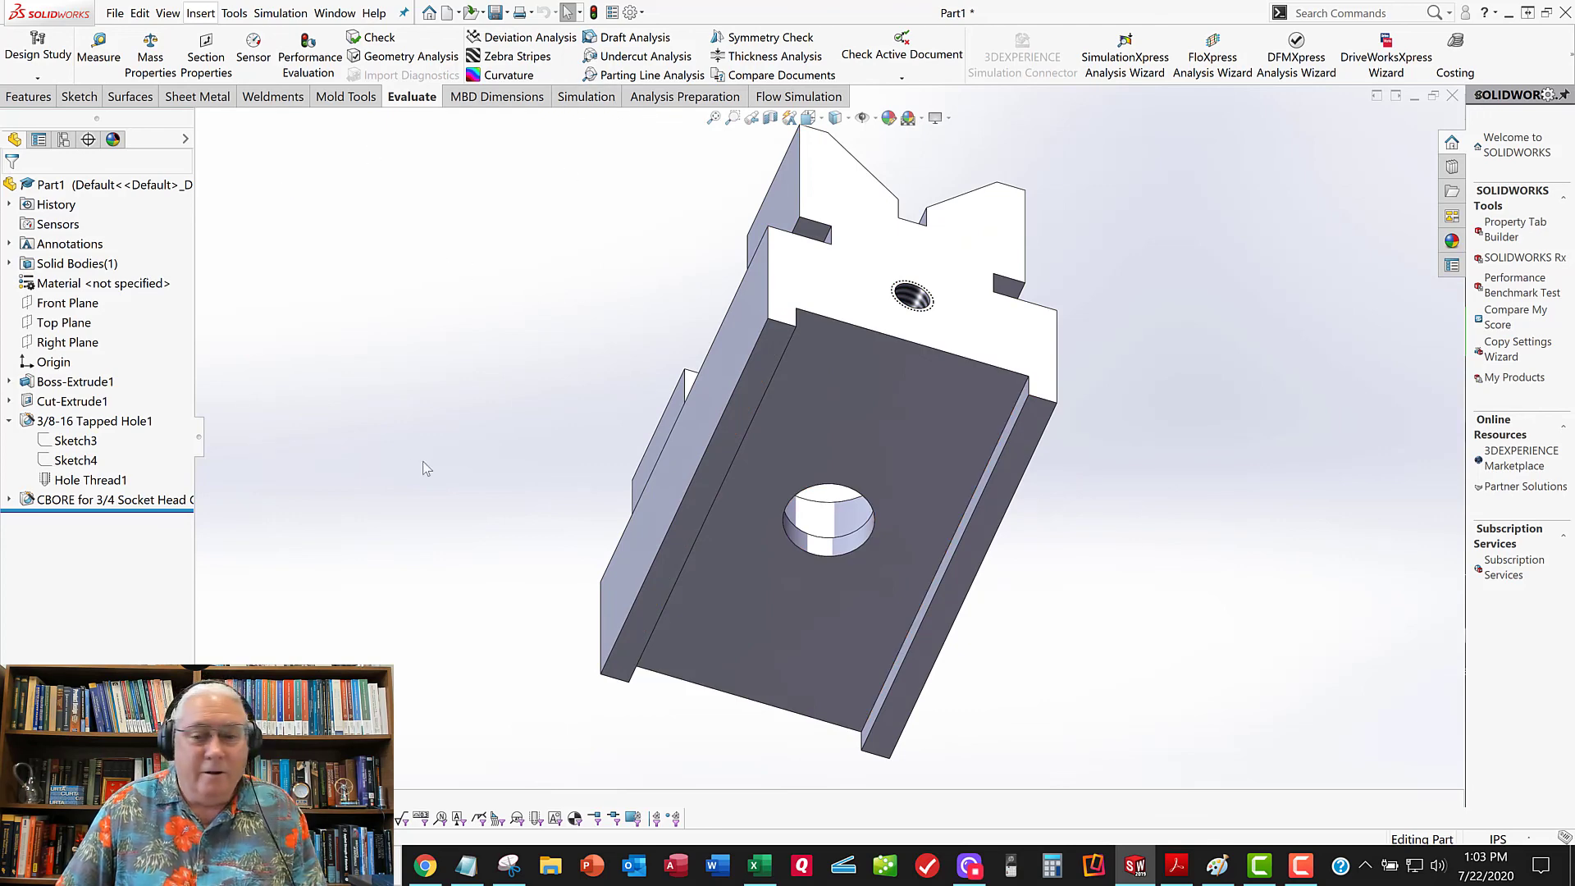
pyautogui.moveTo(857, 393); pyautogui.dragTo(459, 417, button='middle')
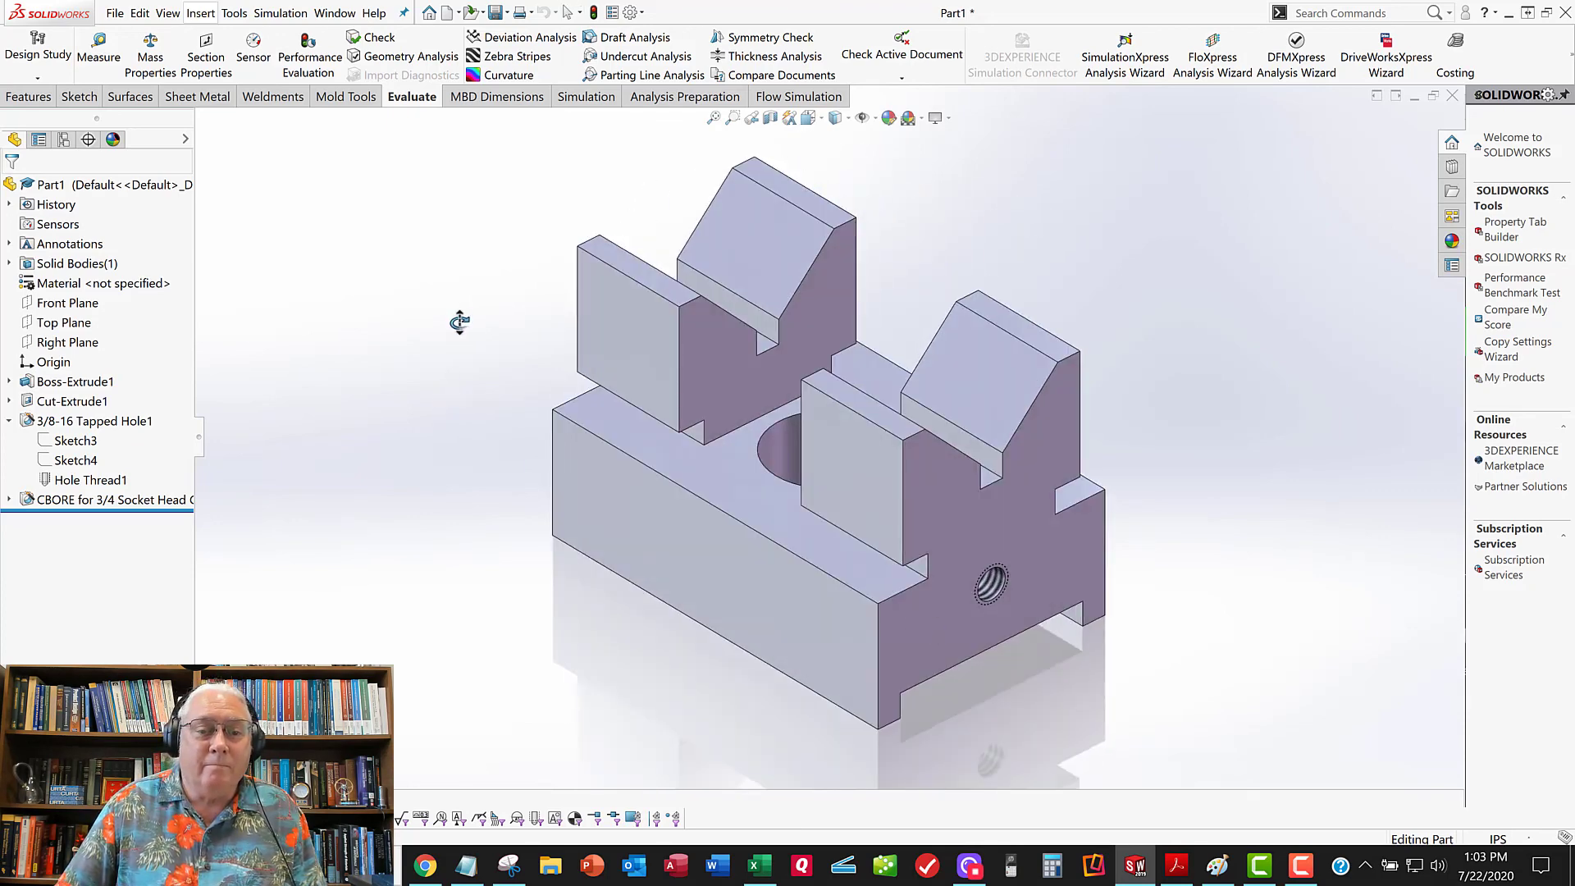